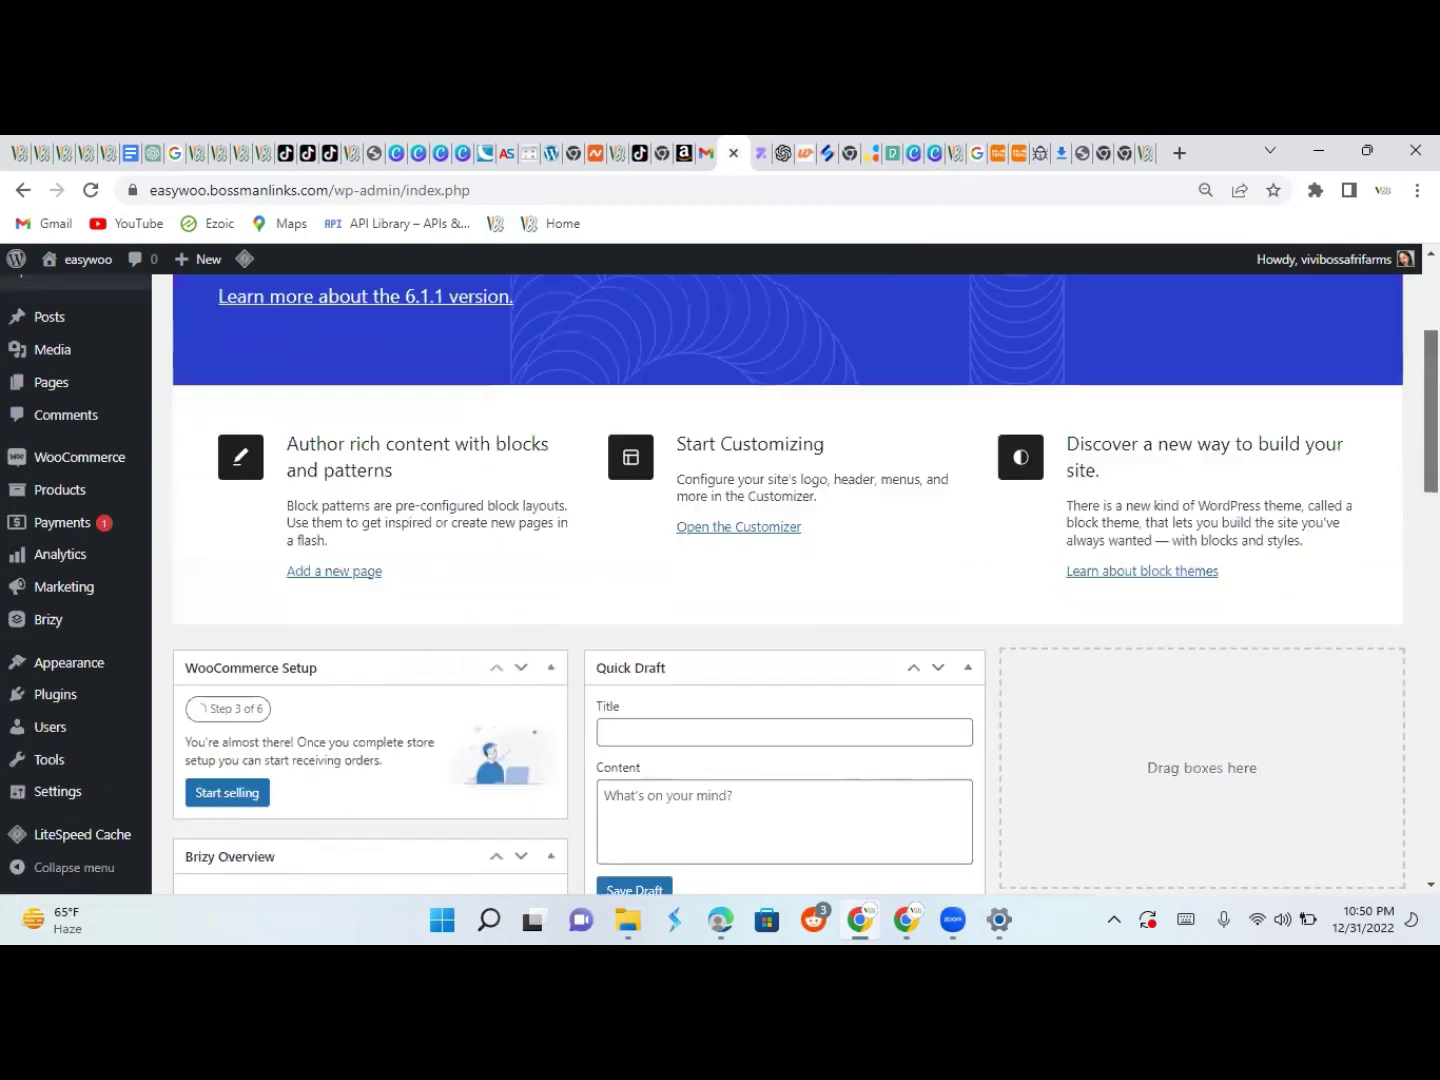
Open the Add Plugins page and search the plugin directory for "brizy"
scroll(788, 584, up, 1)
scroll(653, 500, up, 2)
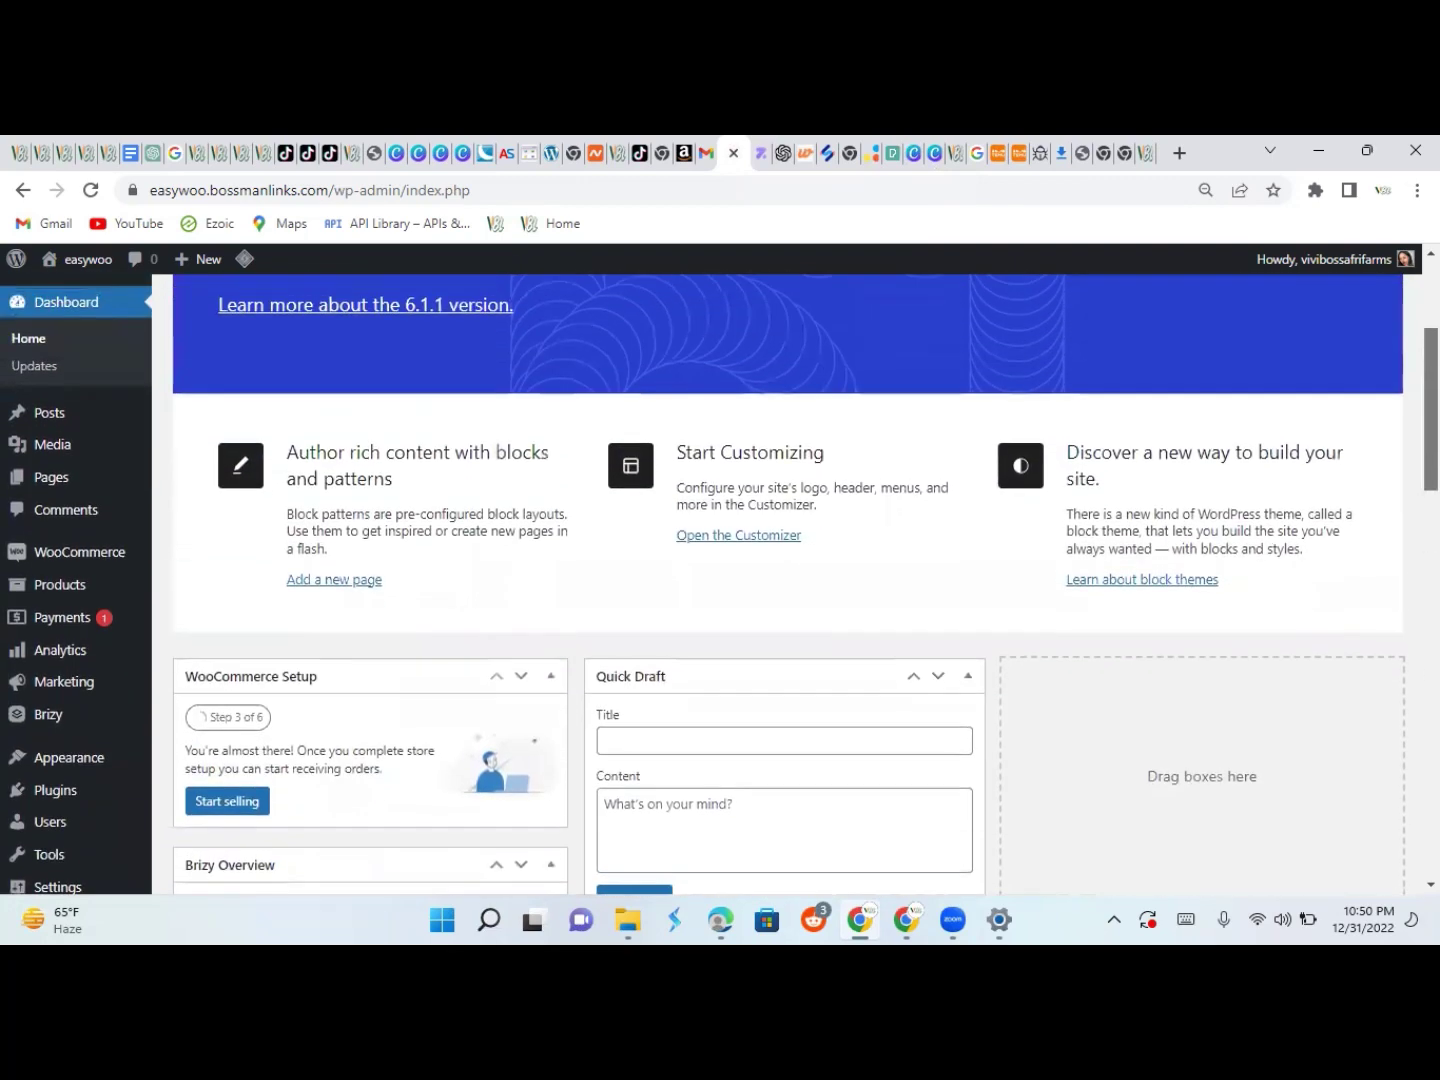
scroll(653, 500, down, 1)
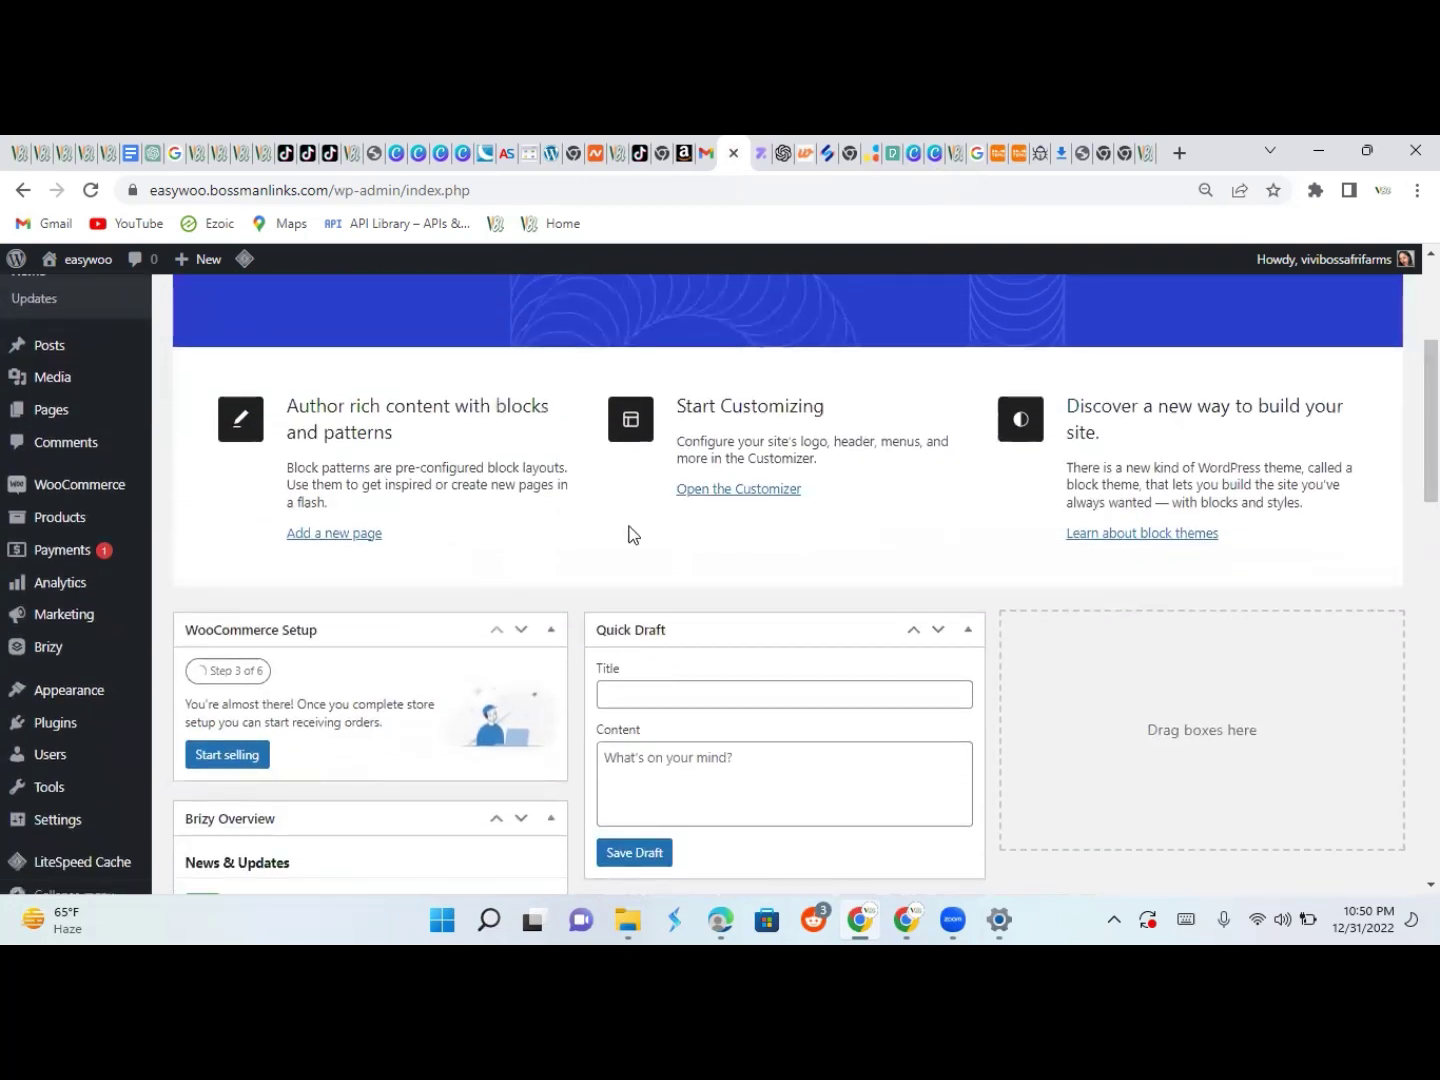
mouse_move(88, 738)
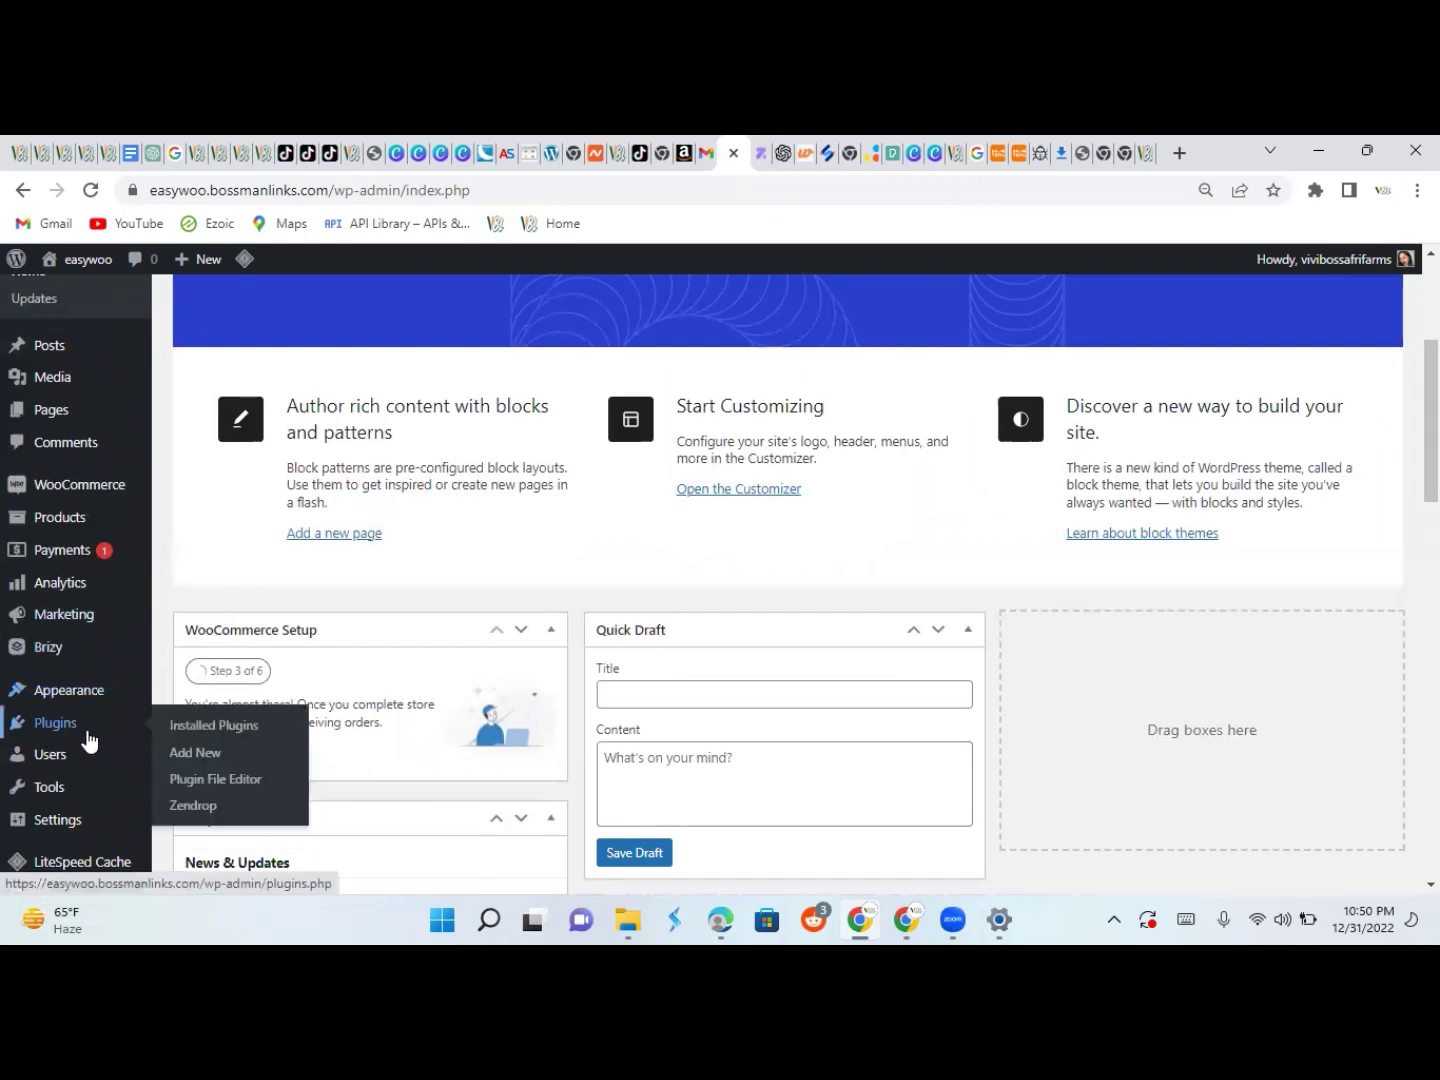
click(222, 762)
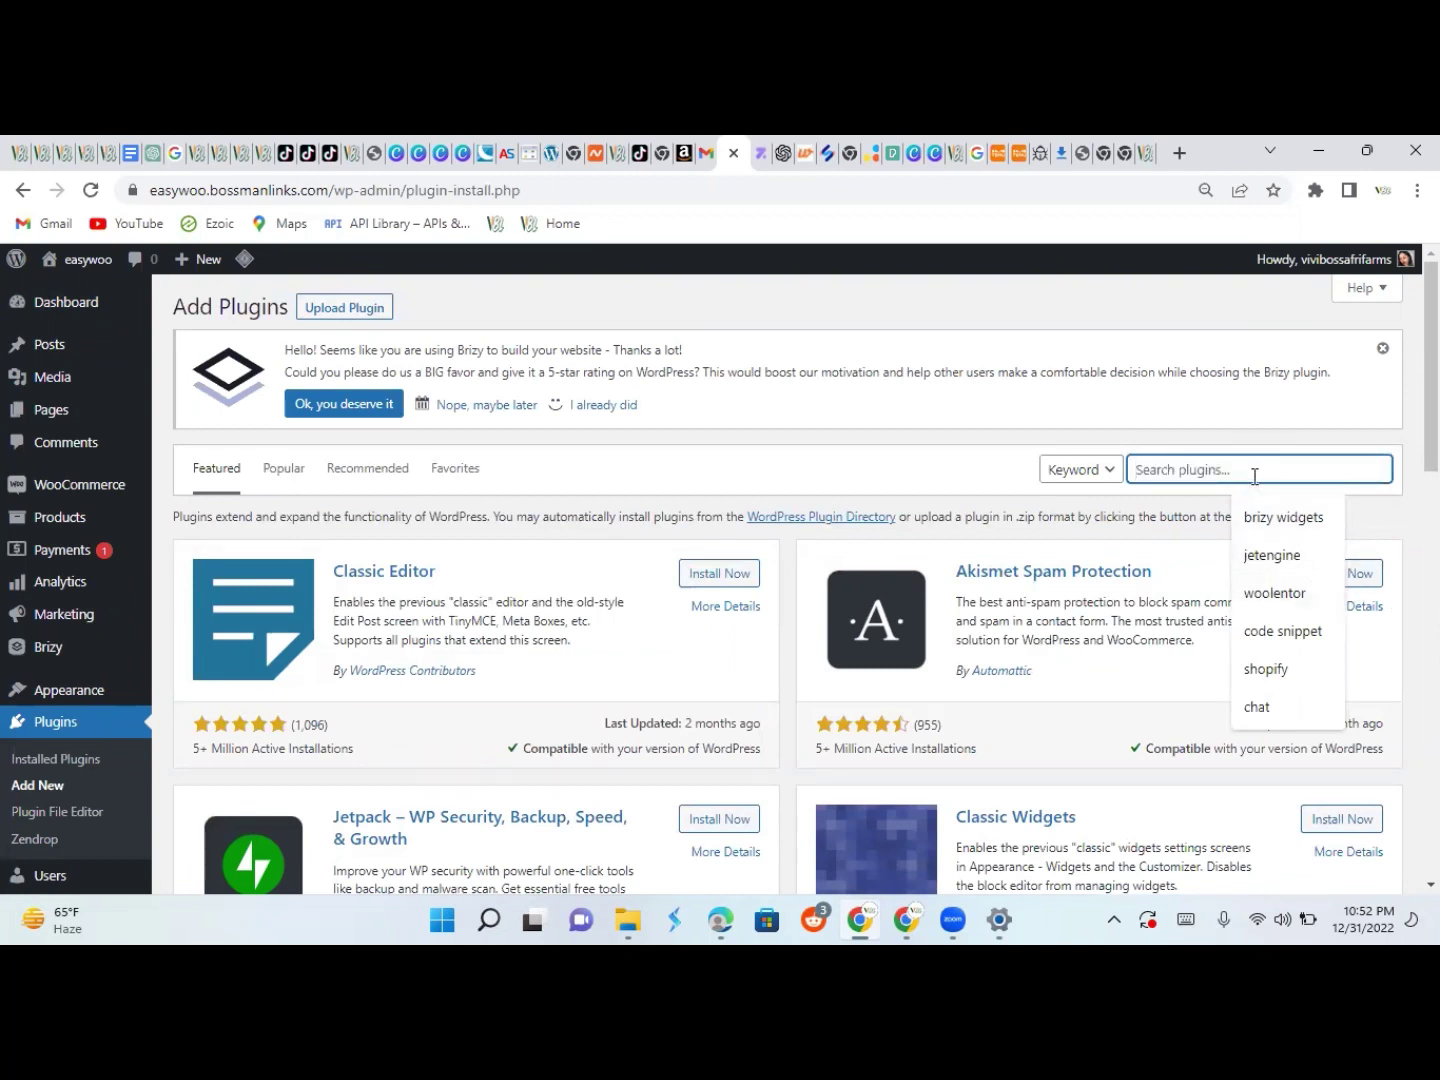
text(br)
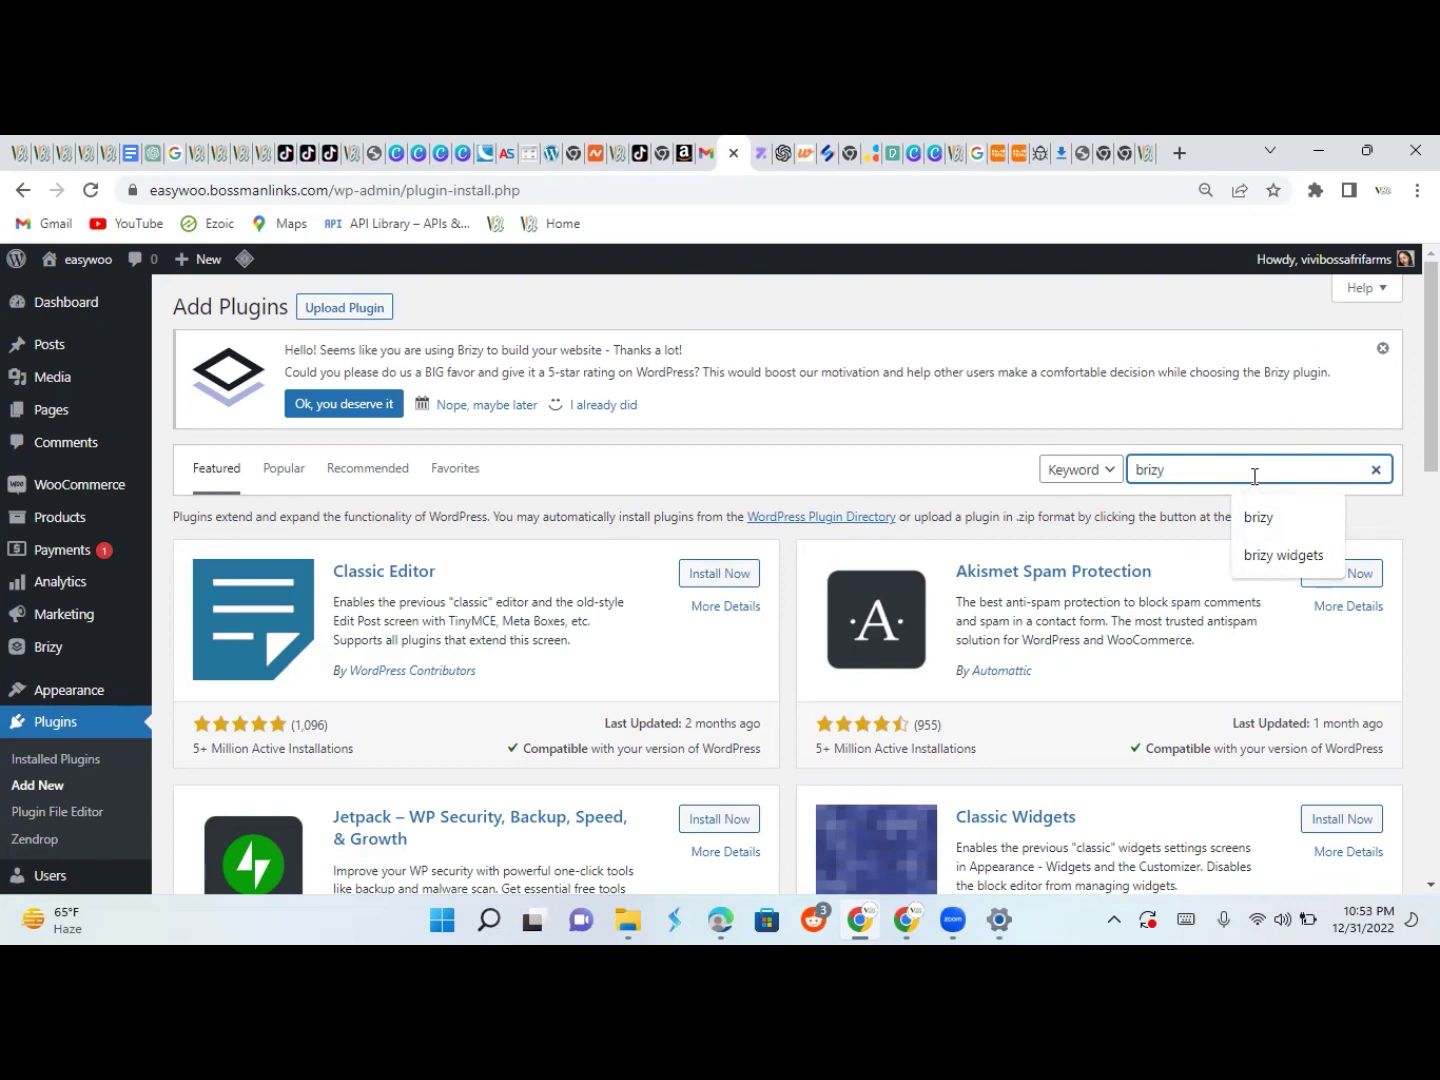
text(izy)
key(Return)
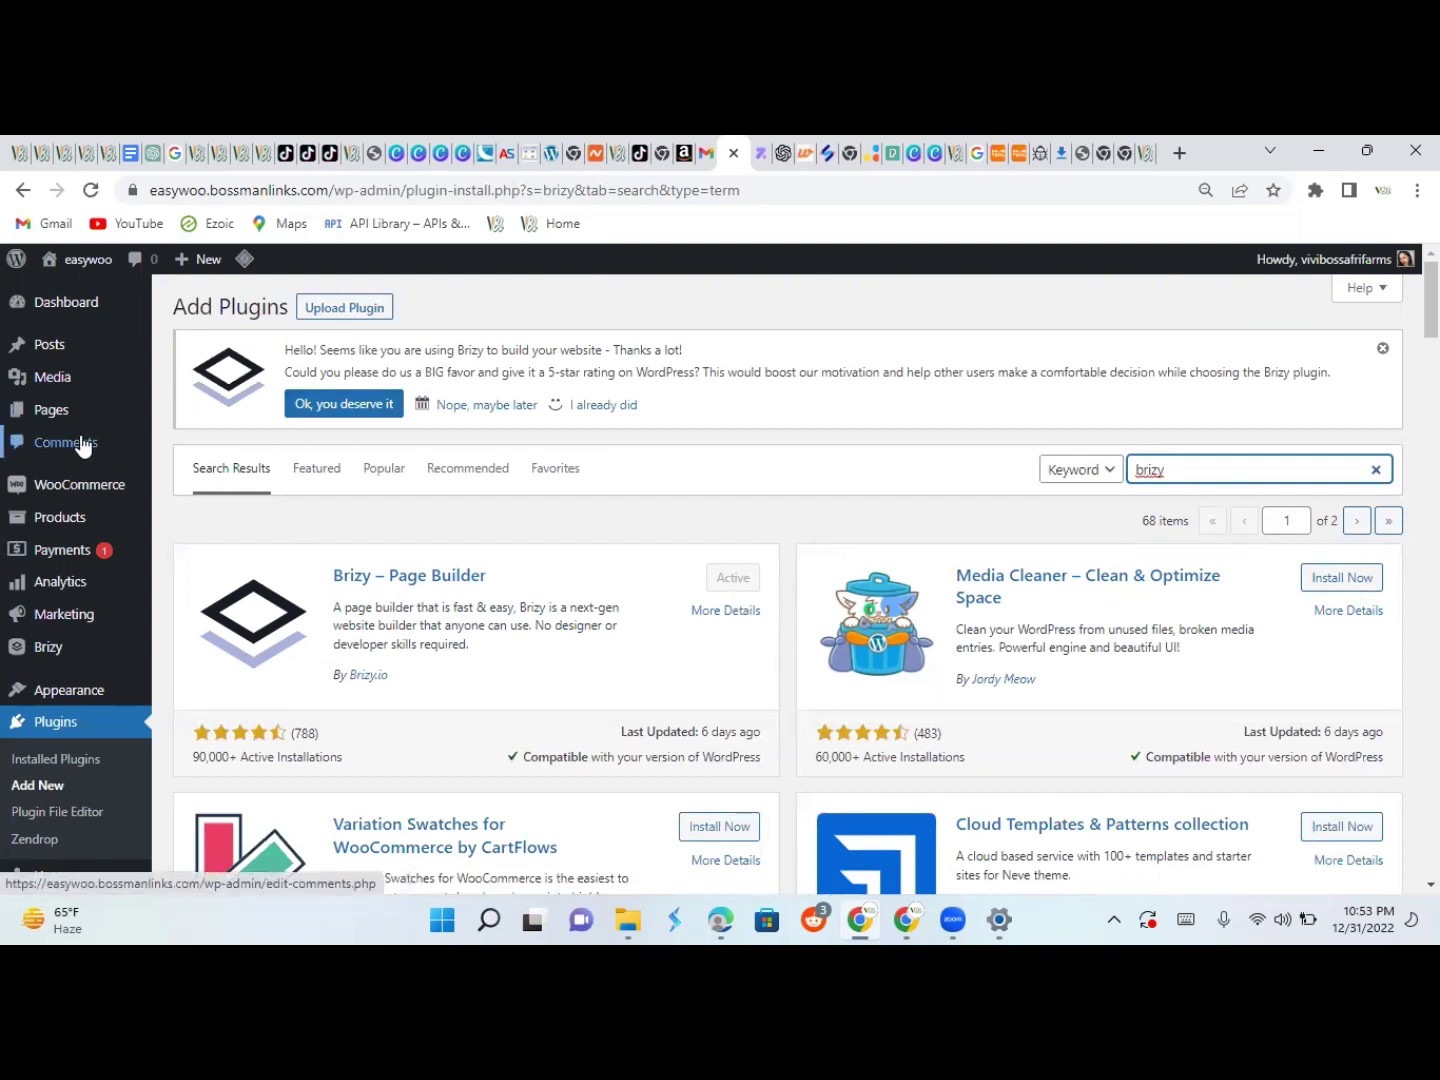
Open the page for uploading new media and review the list of product images already uploaded
click(10, 412)
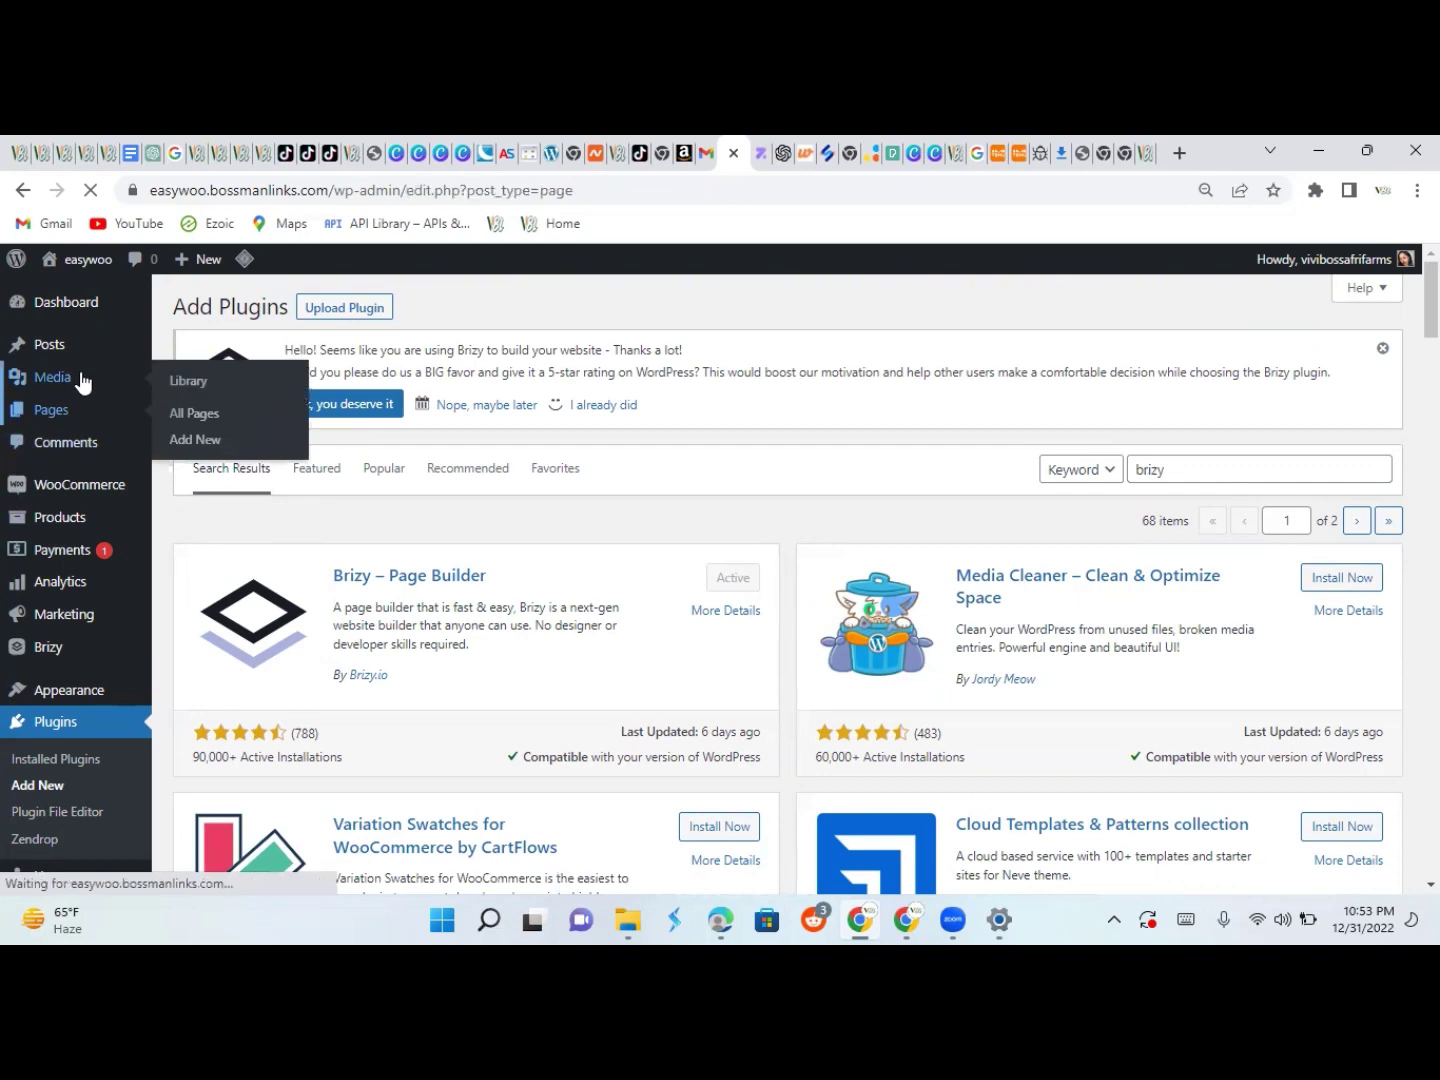
mouse_move(84, 380)
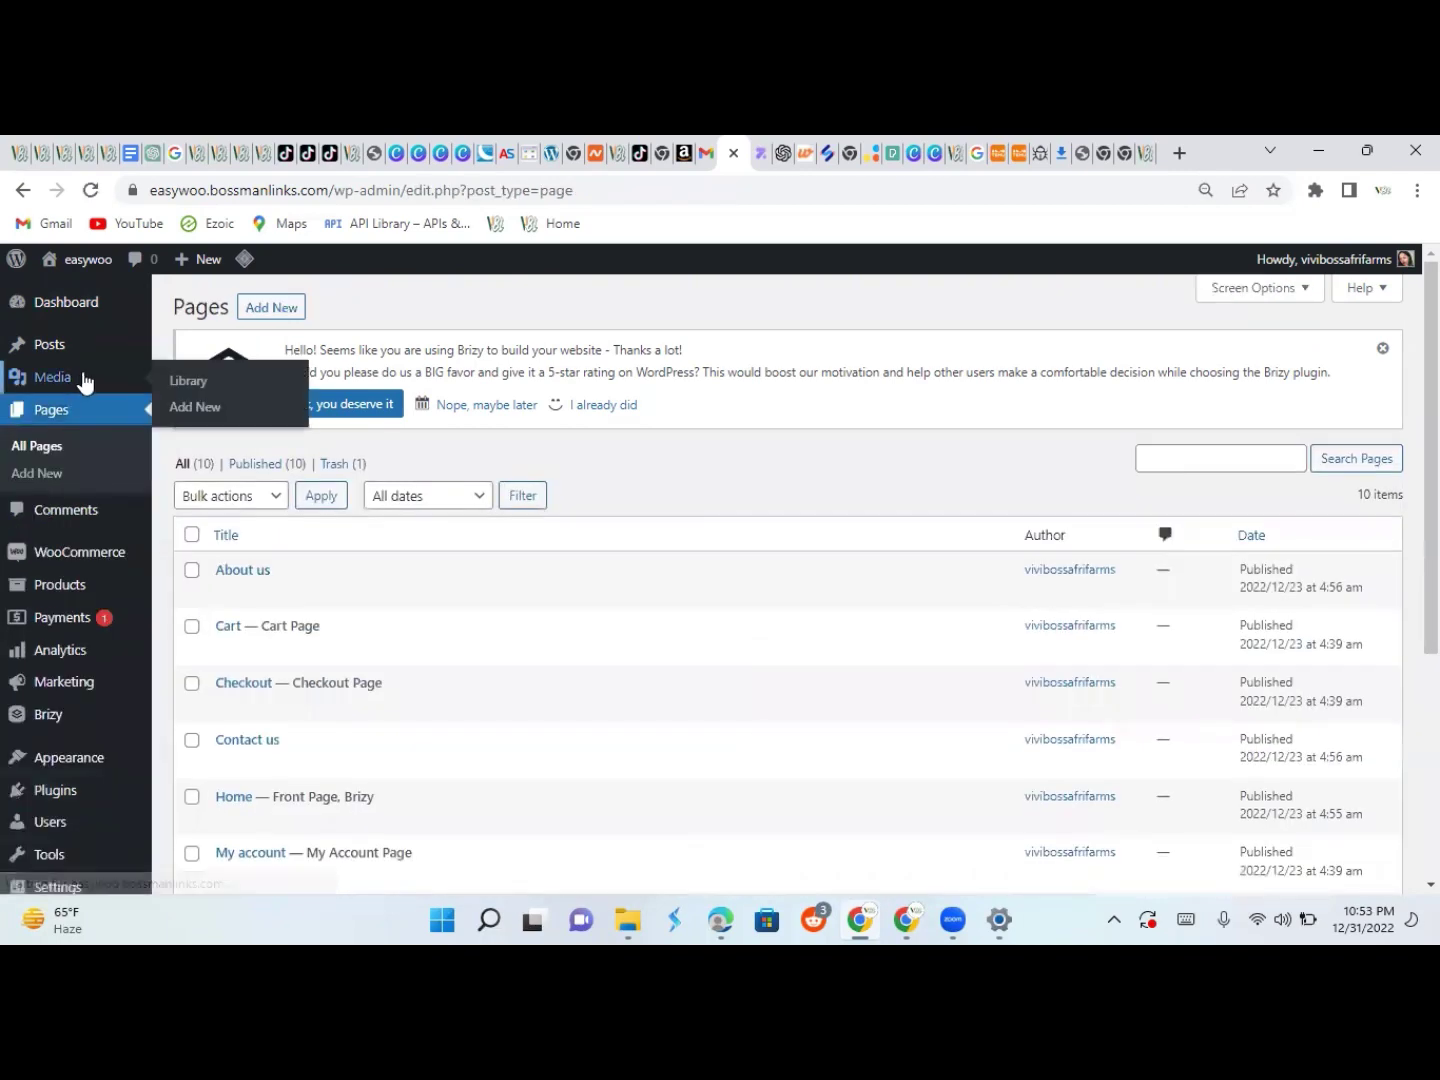
click(183, 410)
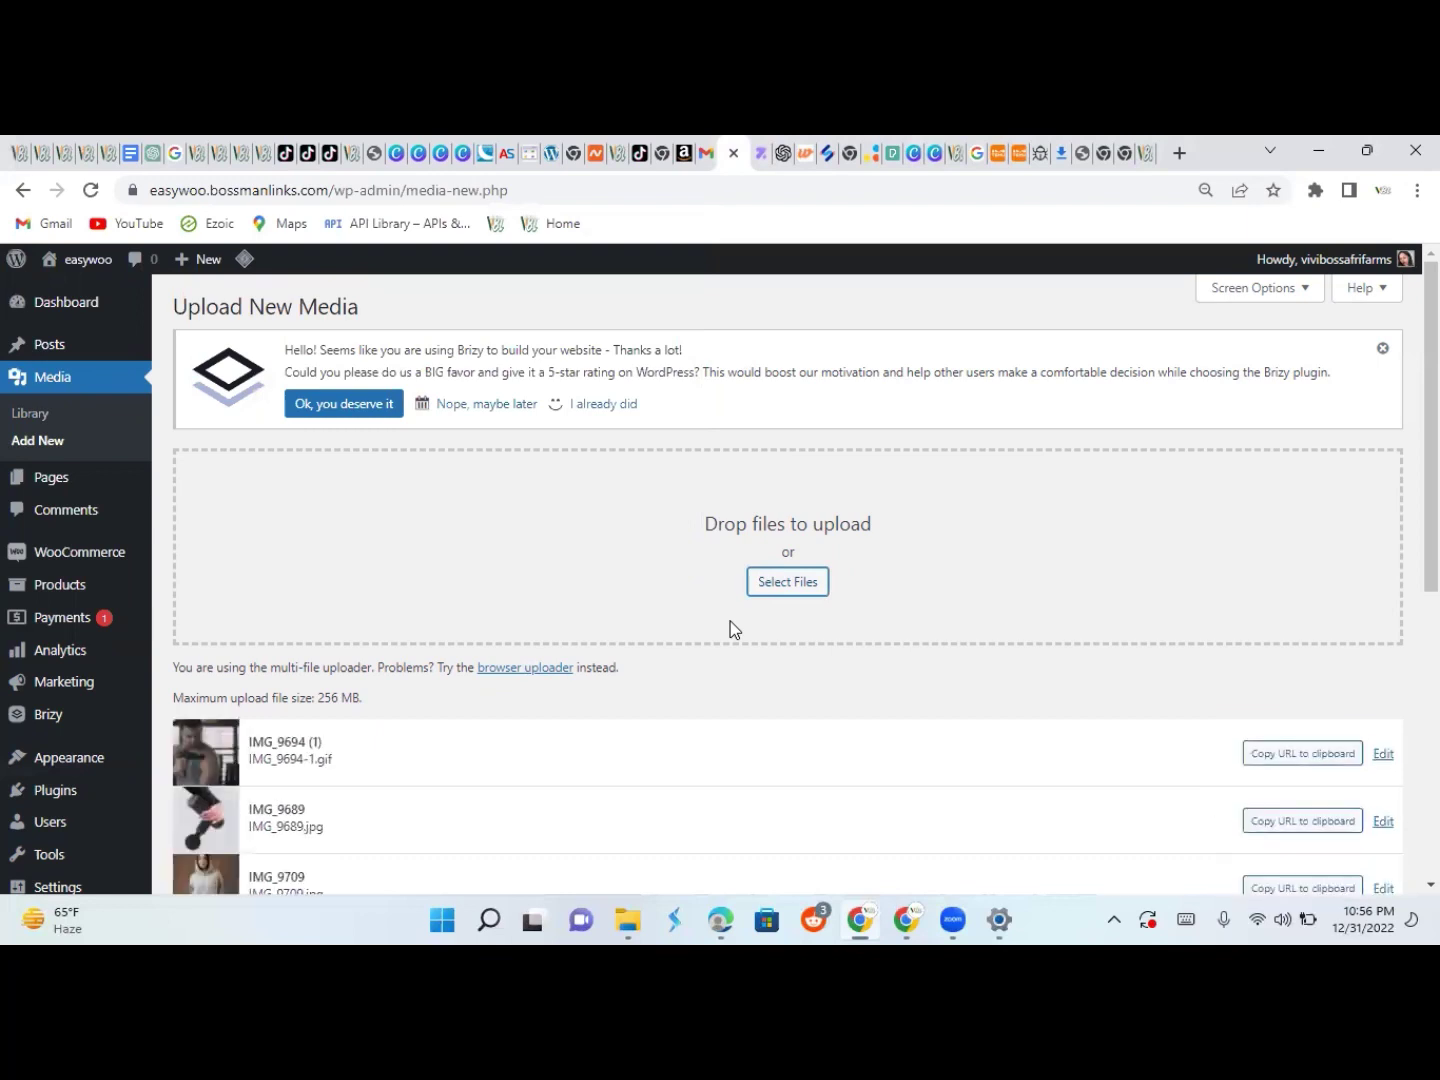
scroll(730, 621, down, 5)
scroll(778, 584, up, 5)
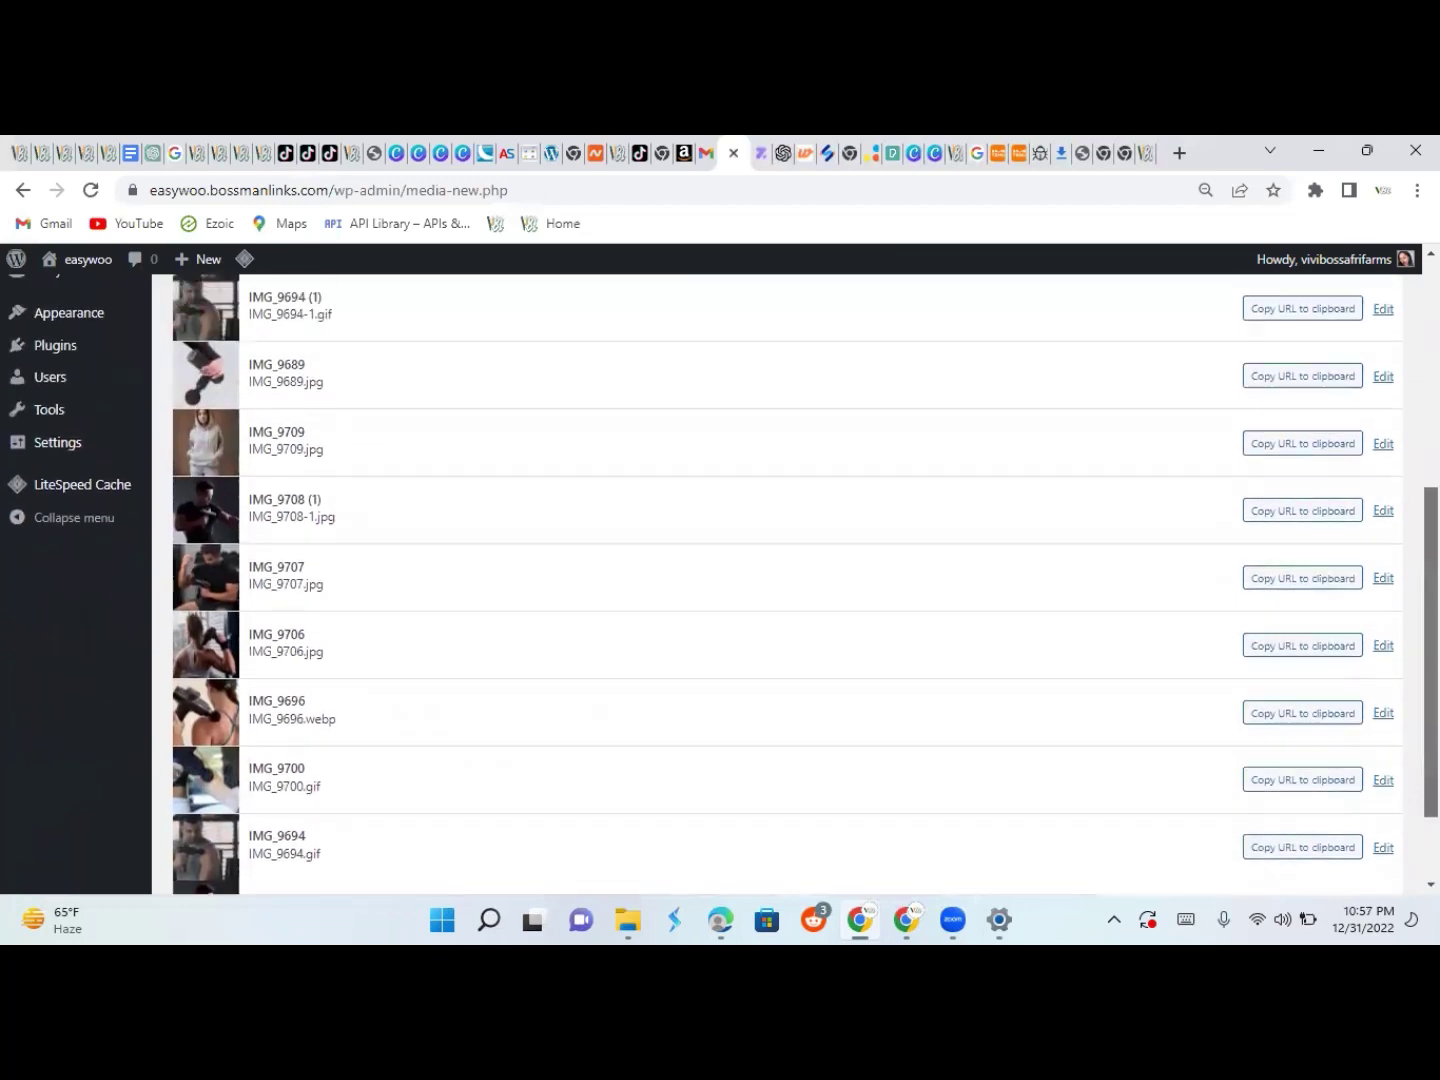
scroll(778, 584, down, 2)
scroll(778, 584, down, 3)
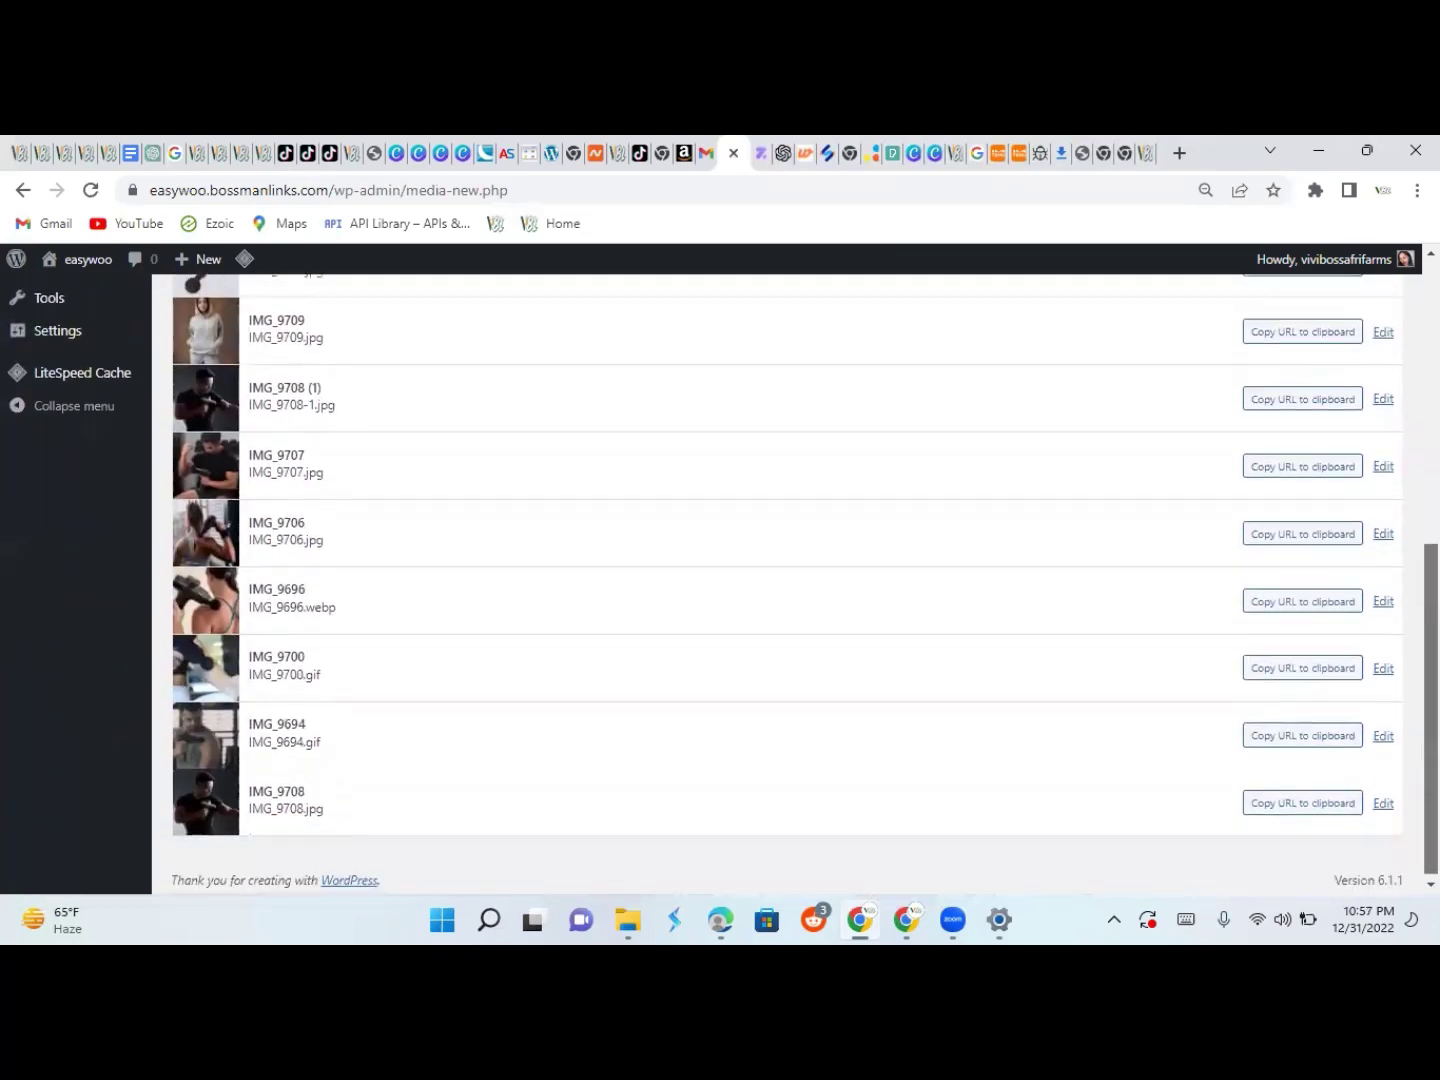
scroll(778, 584, up, 5)
scroll(778, 584, up, 1)
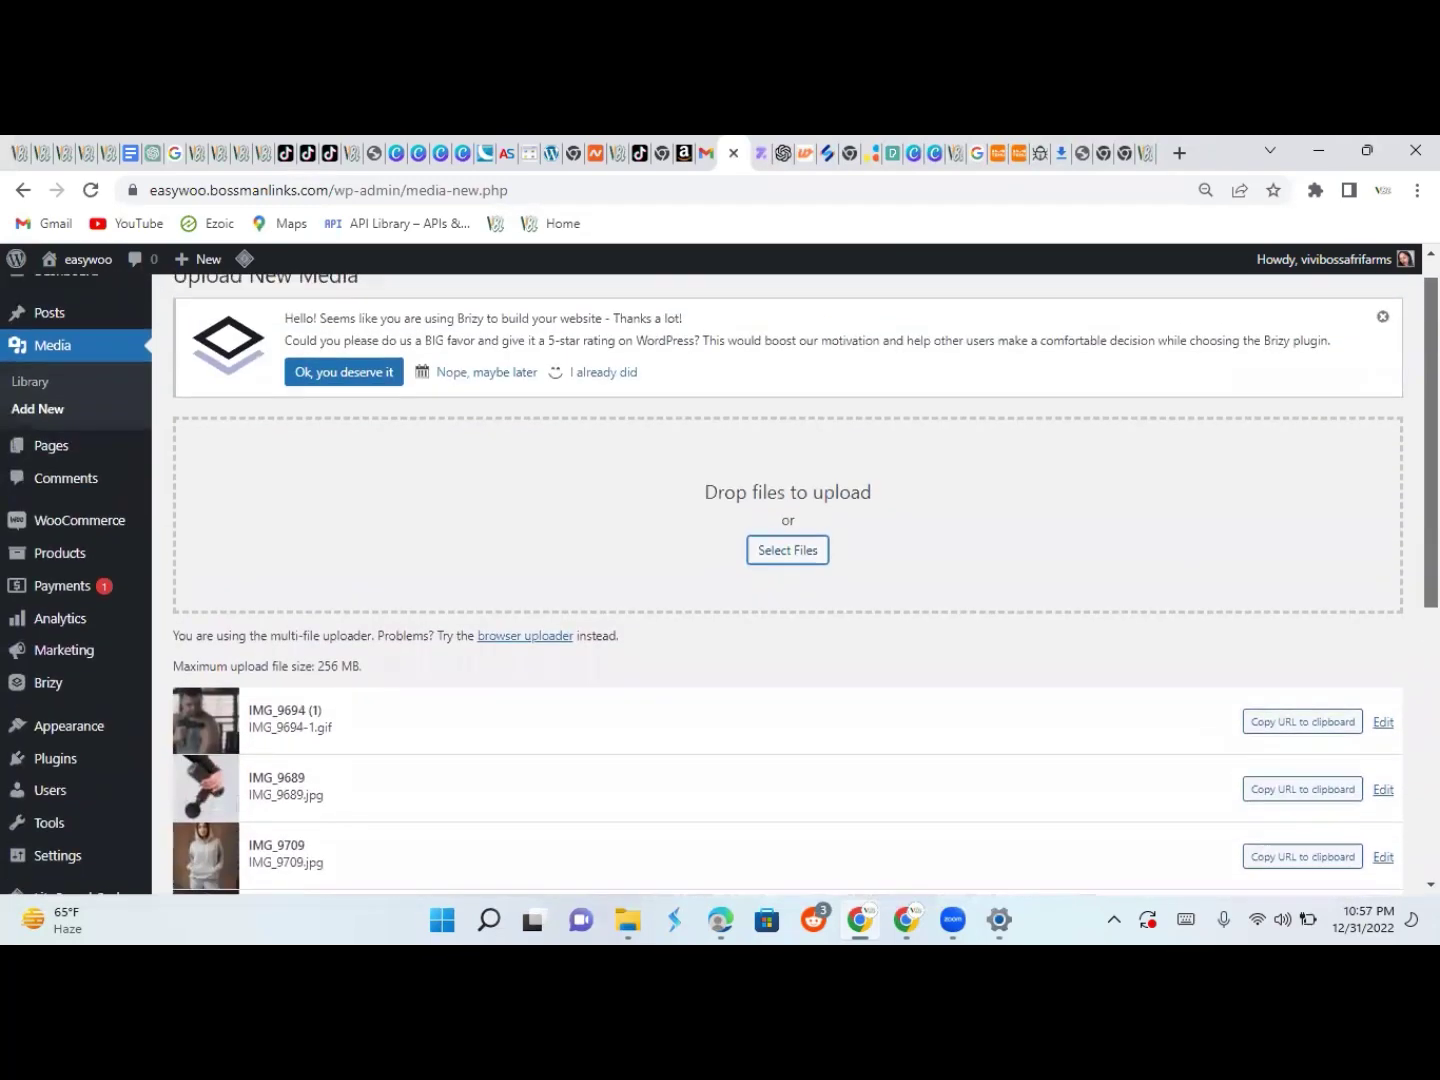
scroll(775, 572, up, 1)
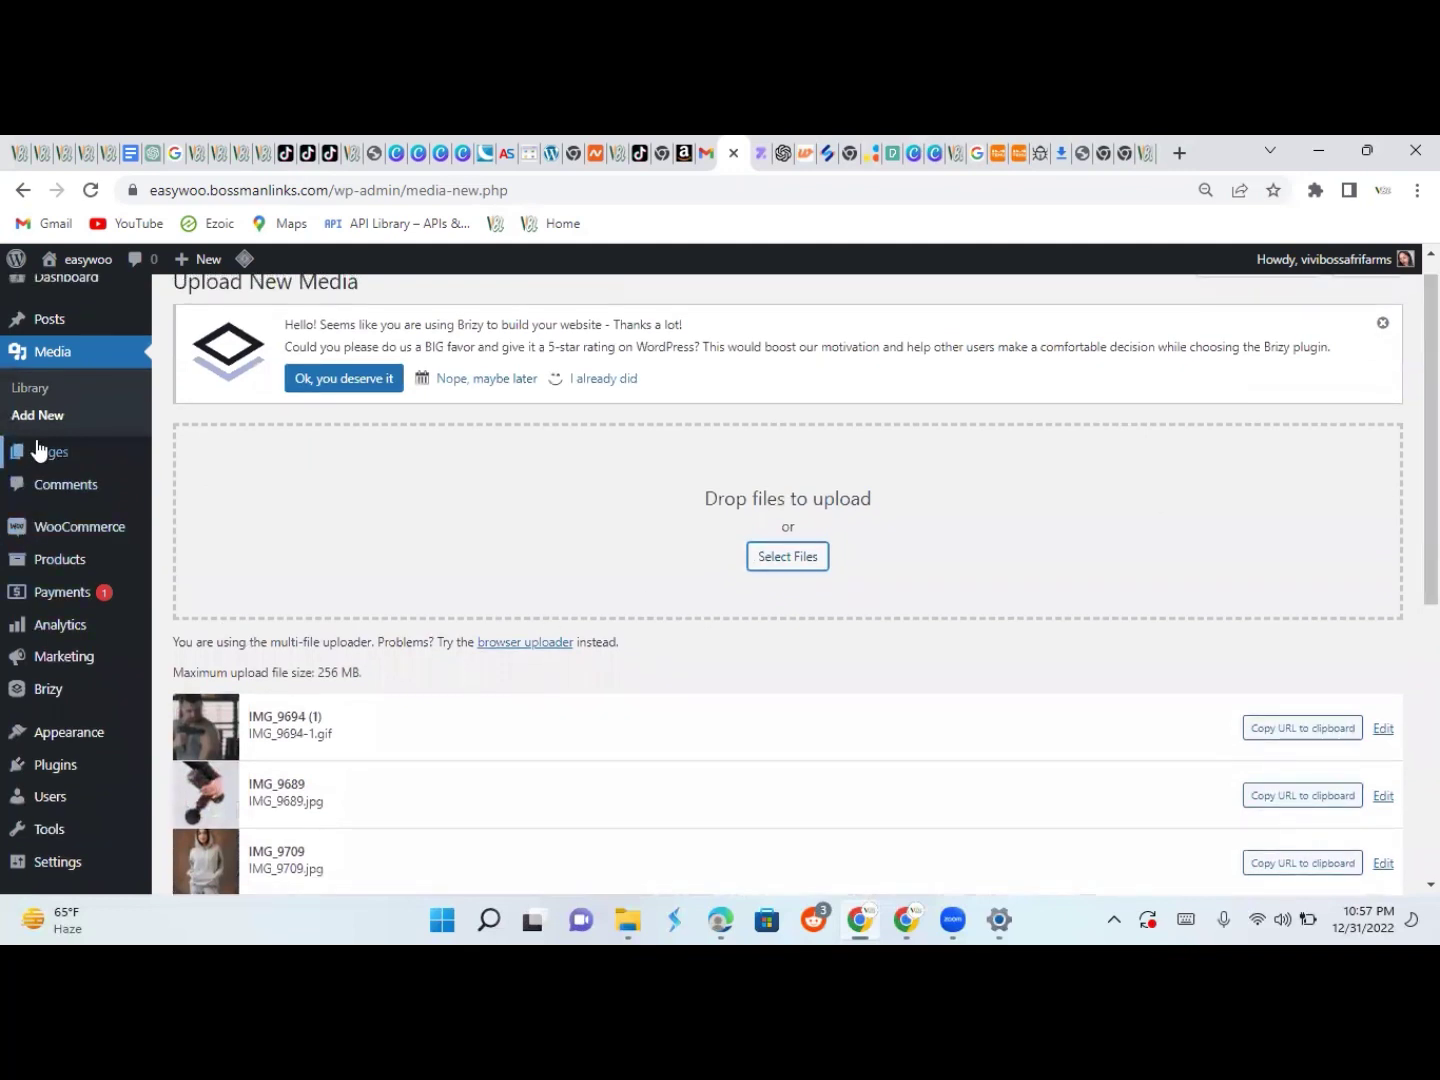
Open the Home page from the list of all pages for editing and launch it in the Brizy editor
mouse_move(44, 452)
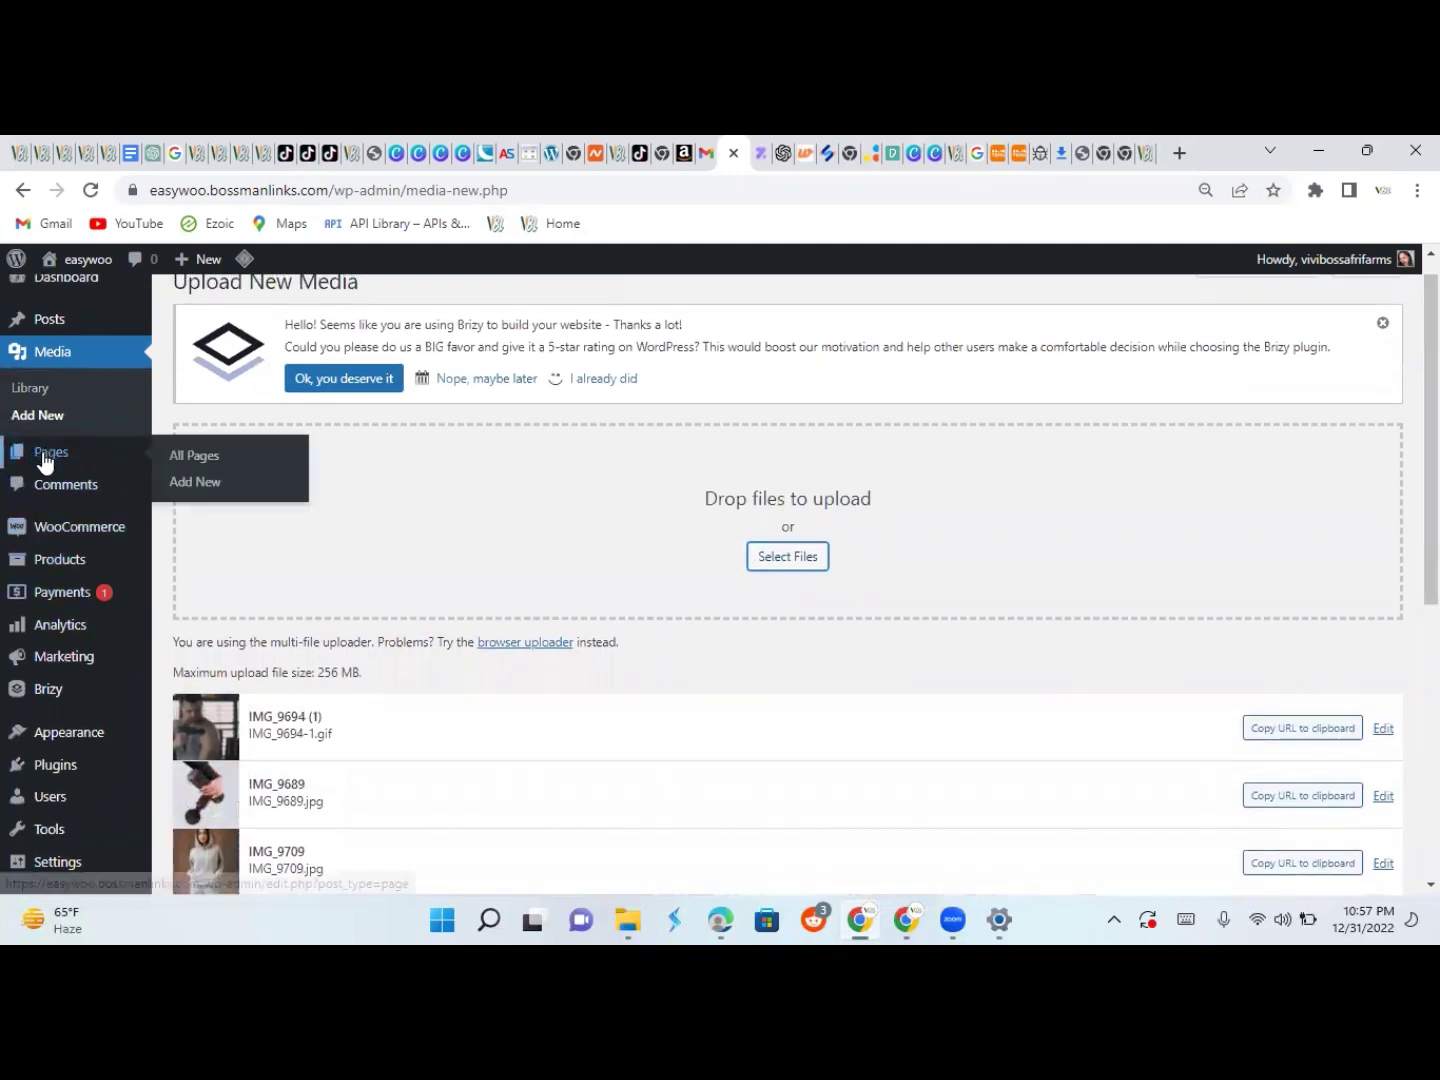
click(190, 459)
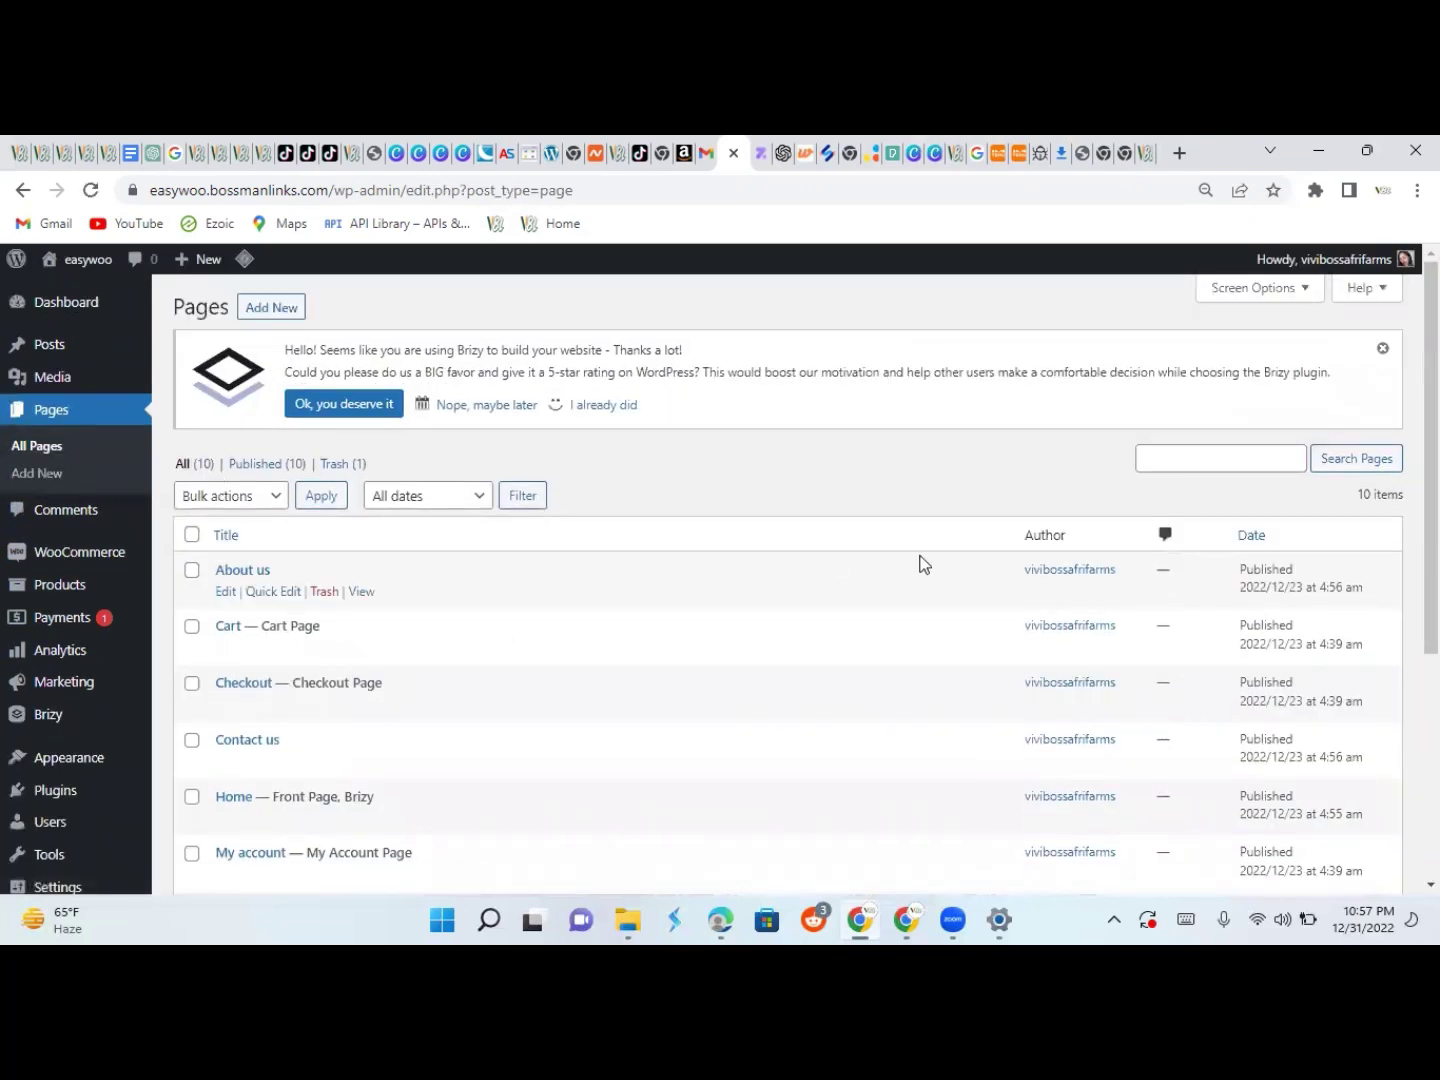
scroll(1431, 470, down, 1)
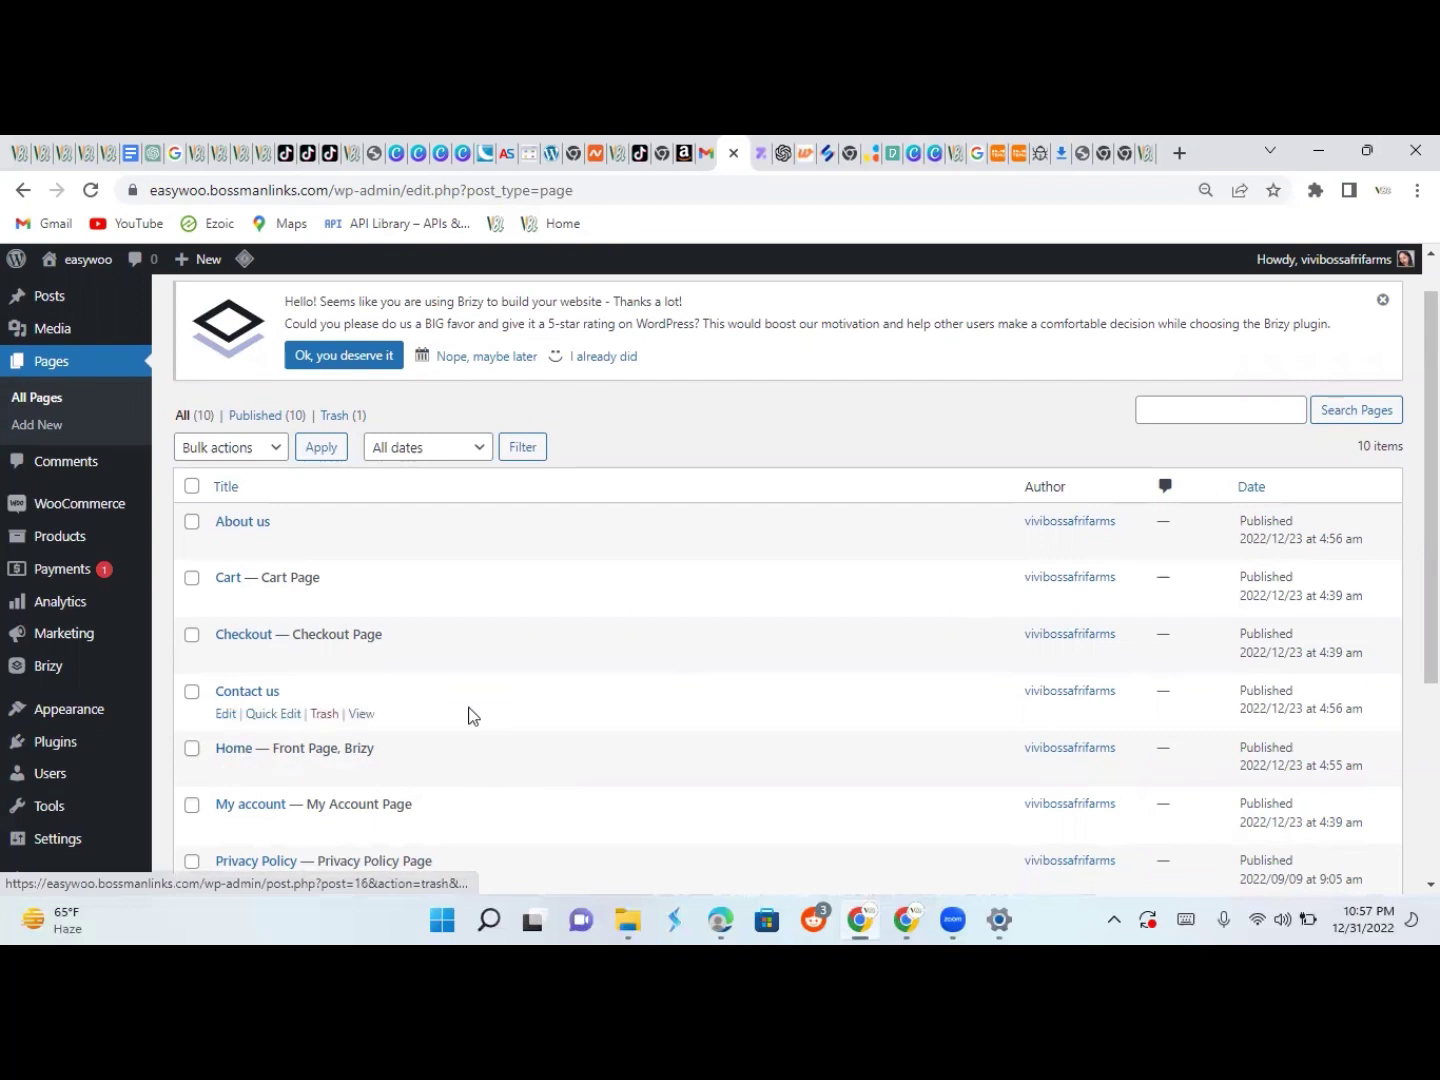
scroll(1405, 498, up, 1)
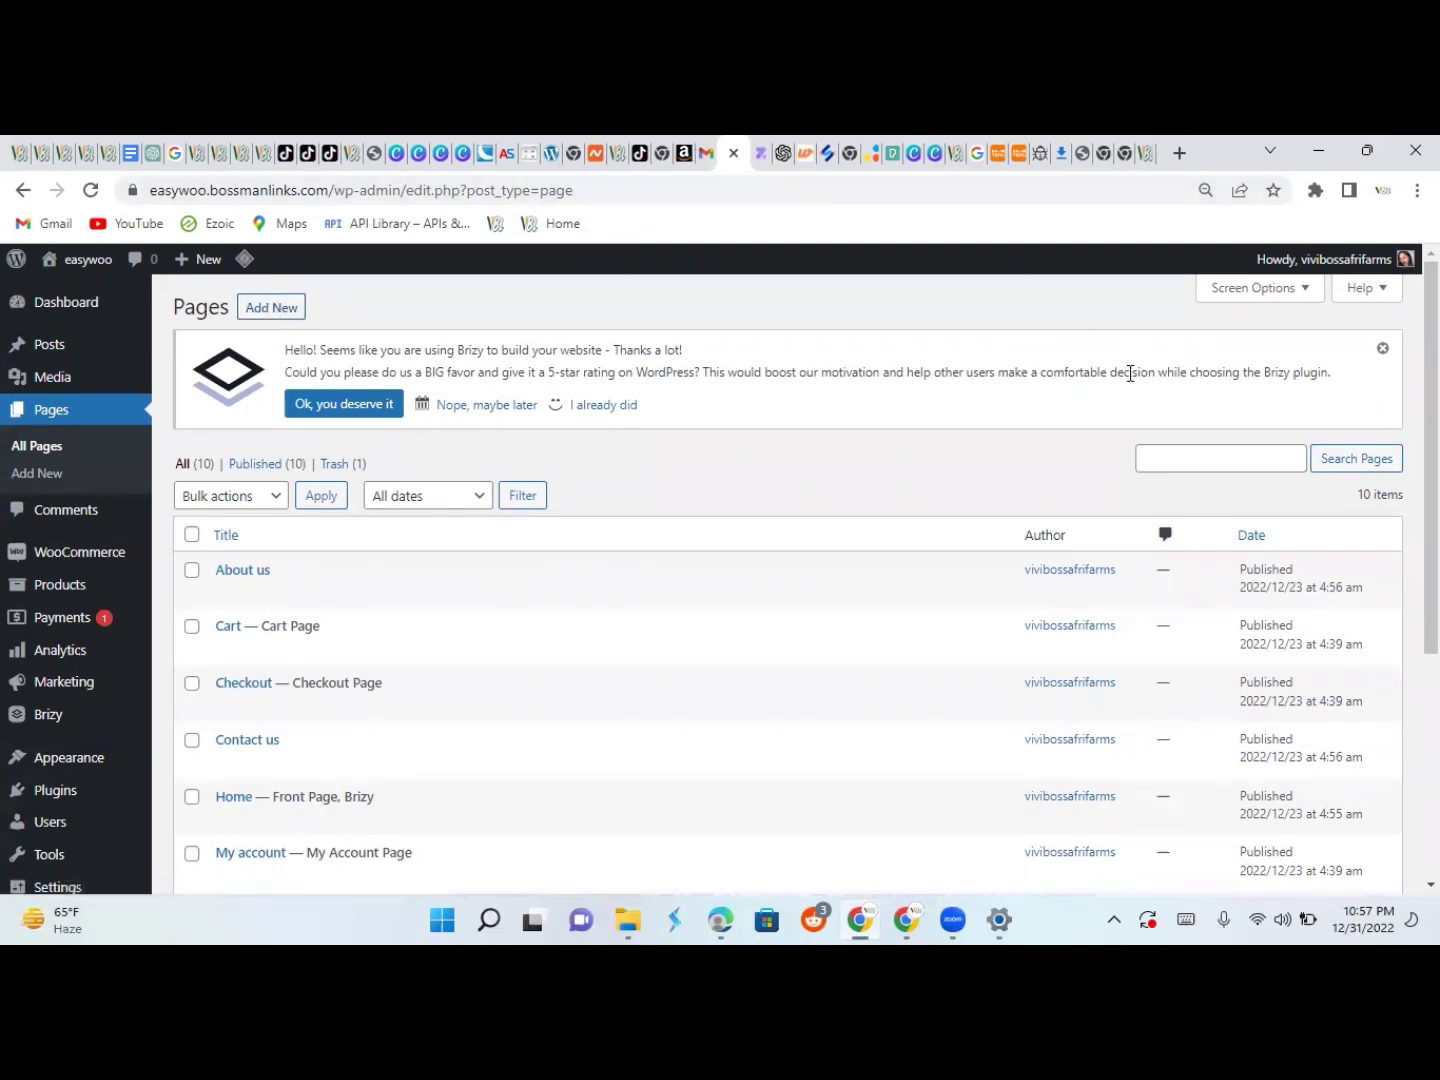
mouse_move(127, 828)
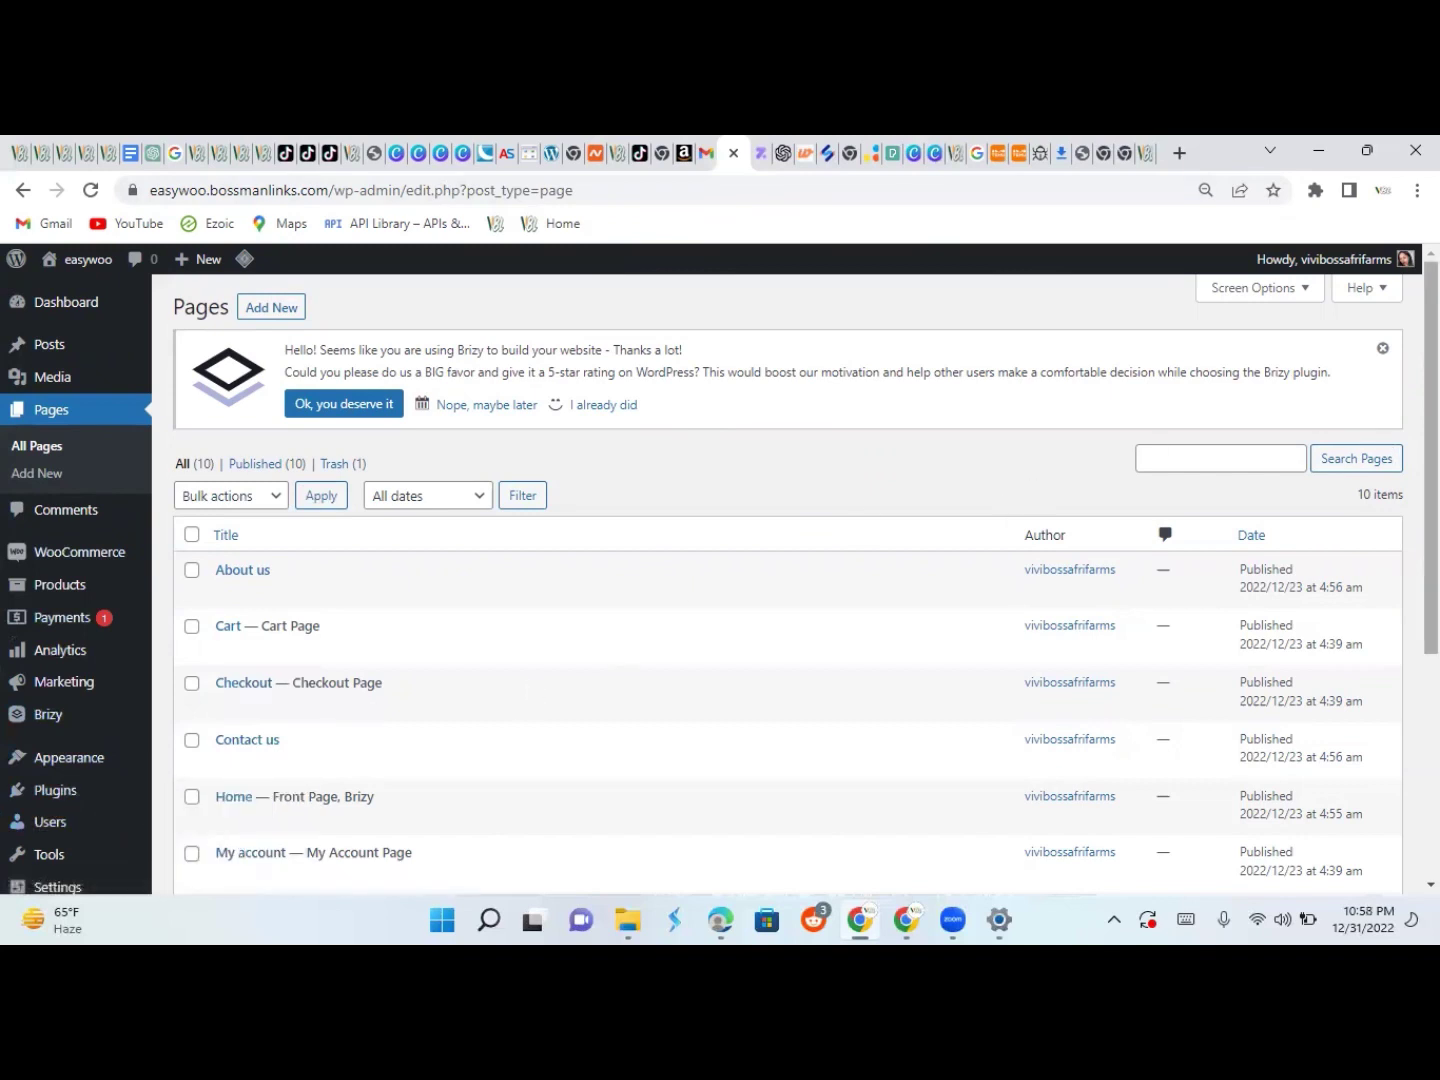
scroll(720, 578, down, 1)
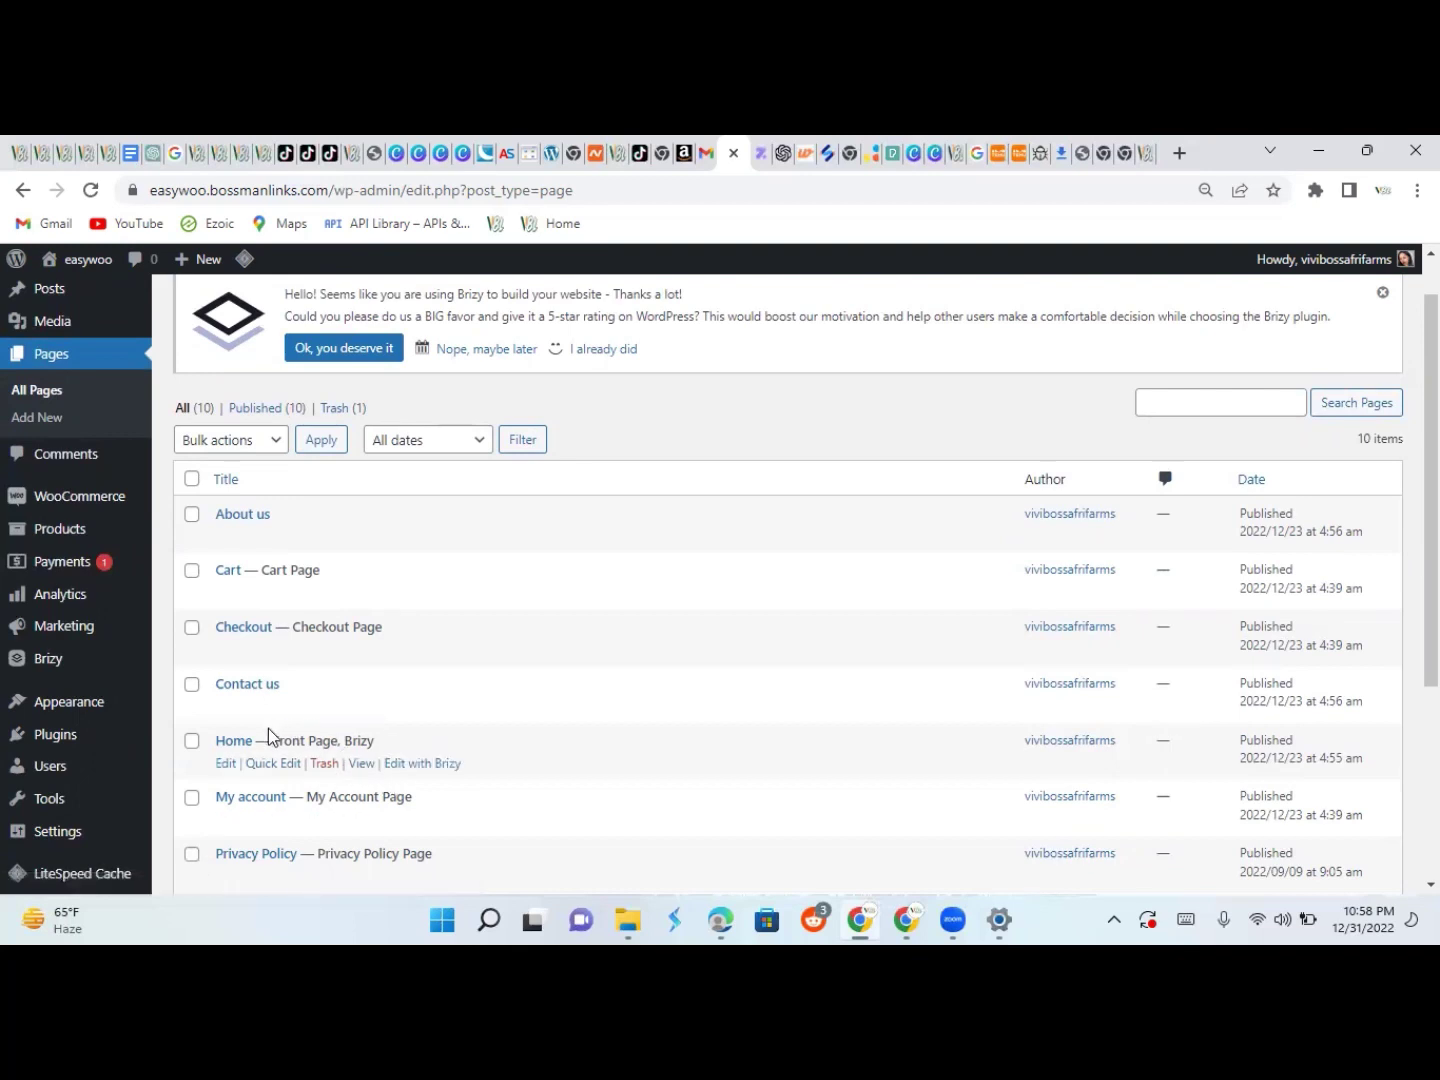
click(222, 766)
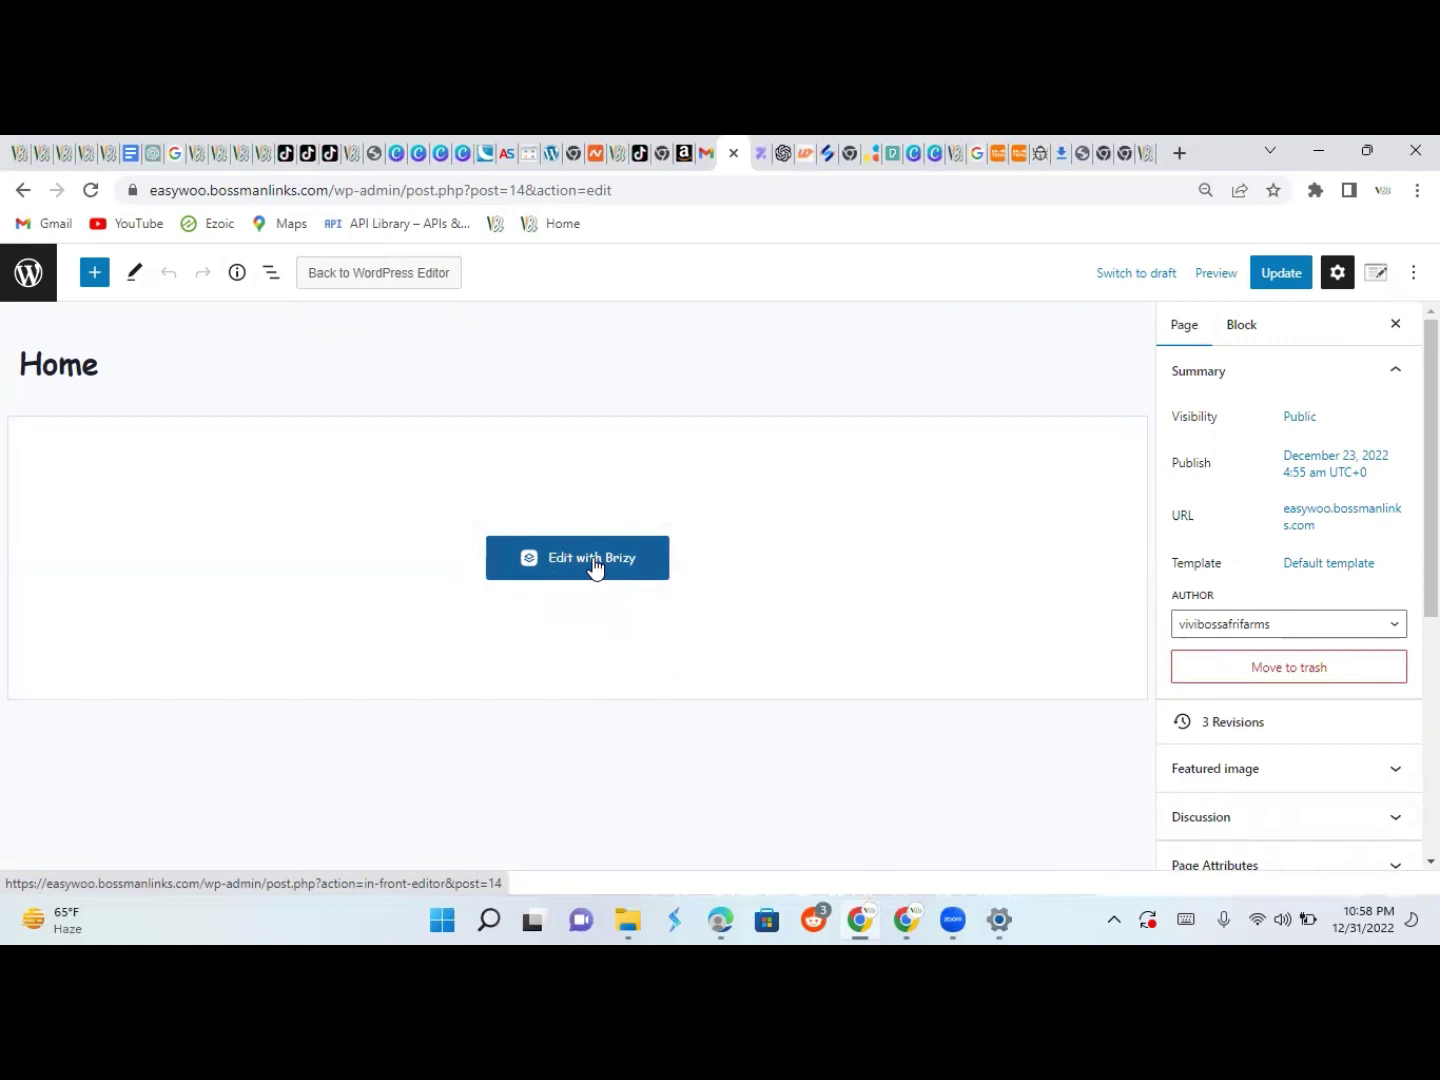
click(595, 568)
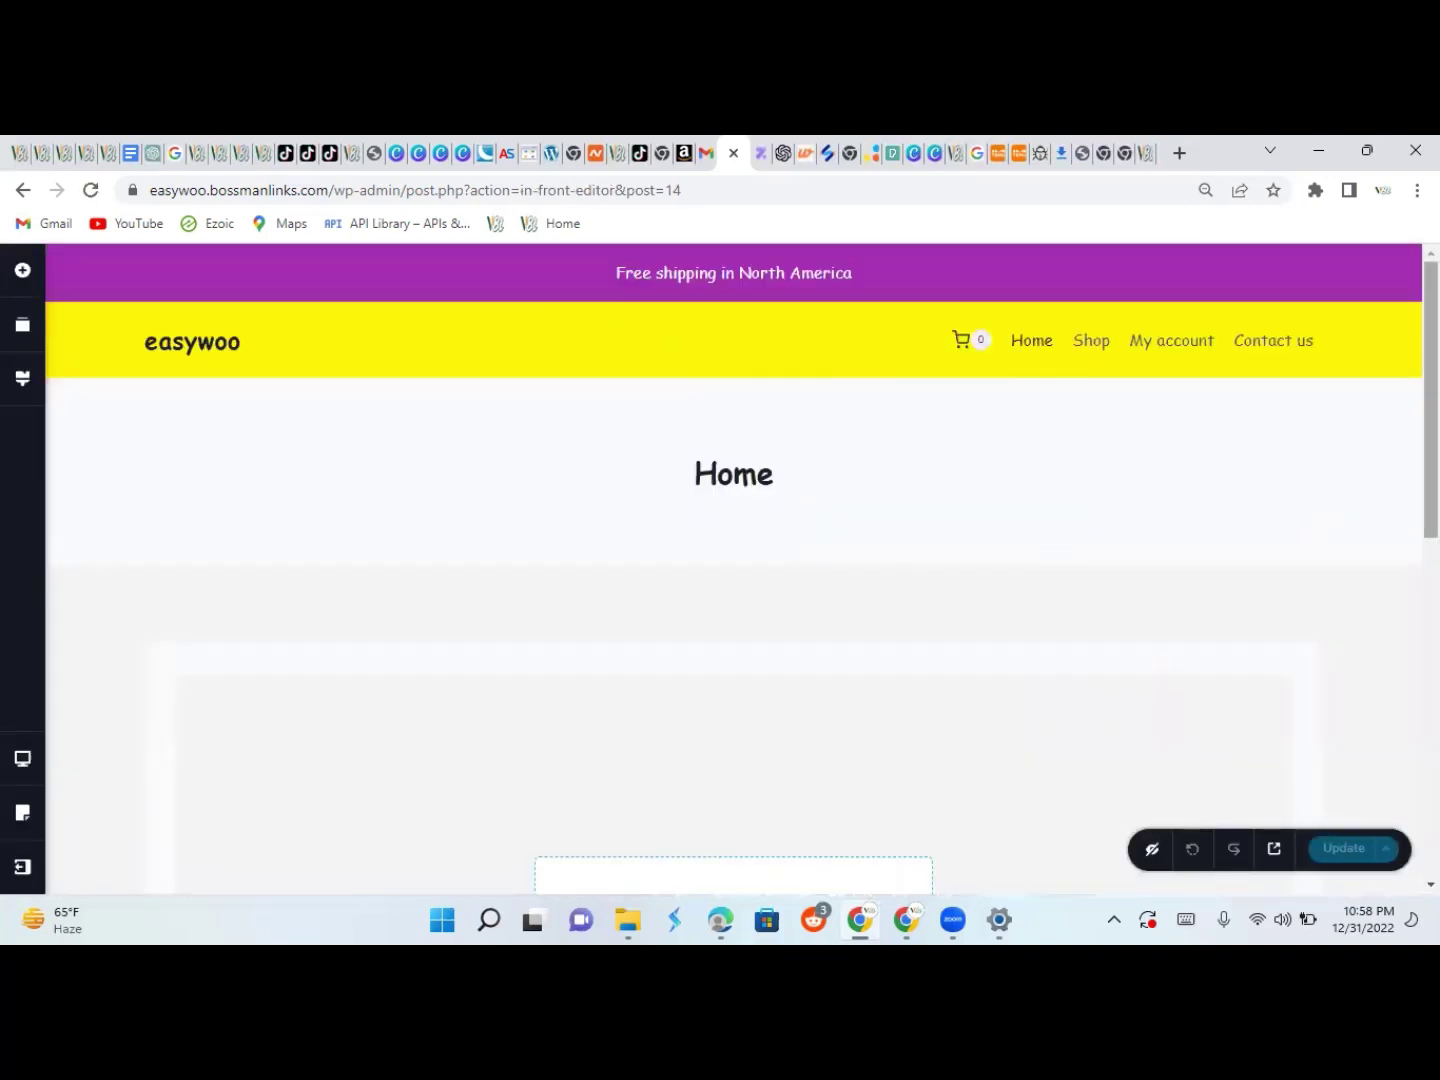
Examine the Home page canvas, the device view modes and the available Page Template options
mouse_move(1431, 400)
mouse_down()
mouse_move(1431, 666)
mouse_move(1431, 400)
mouse_up()
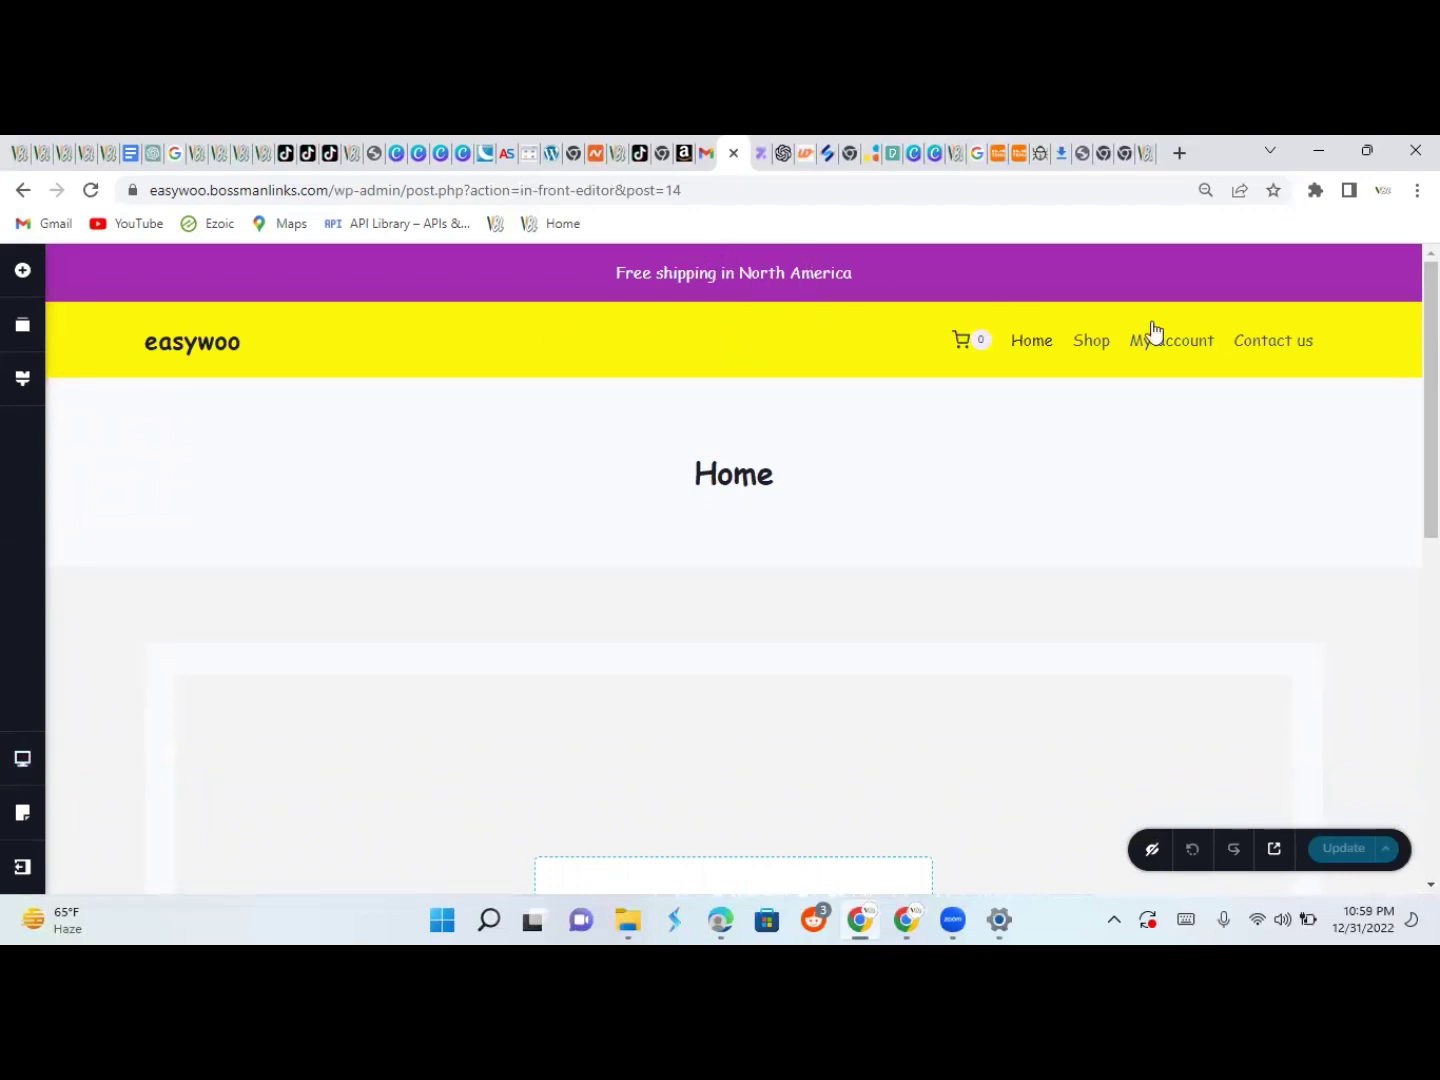
drag(1431, 370, 1431, 539)
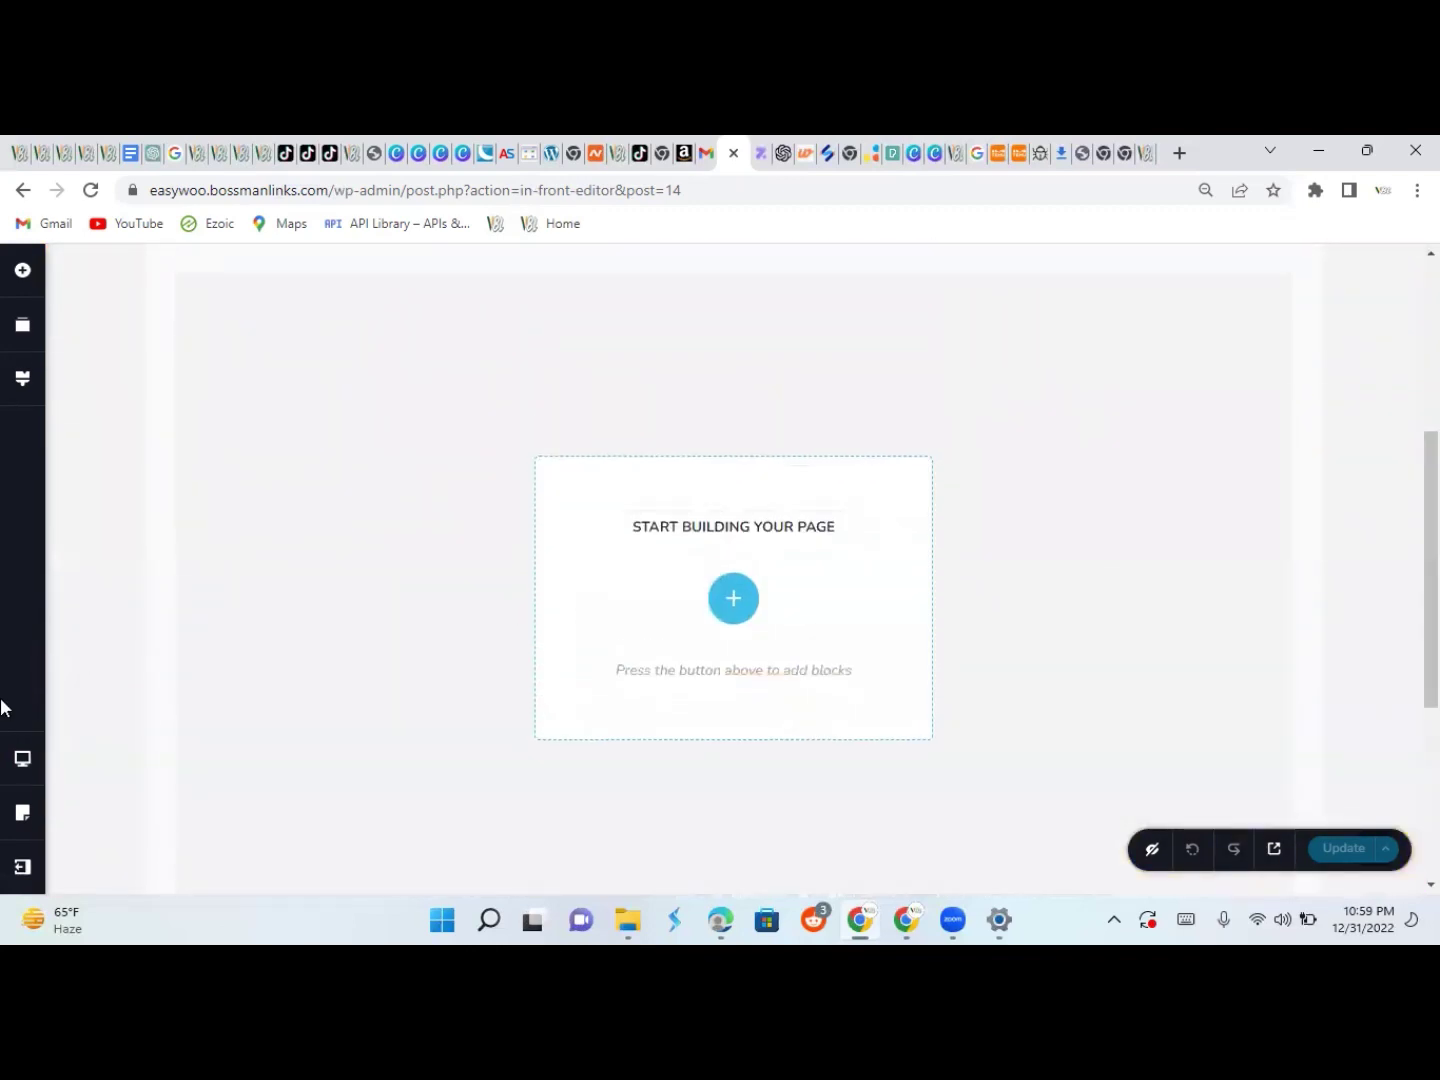
mouse_move(18, 762)
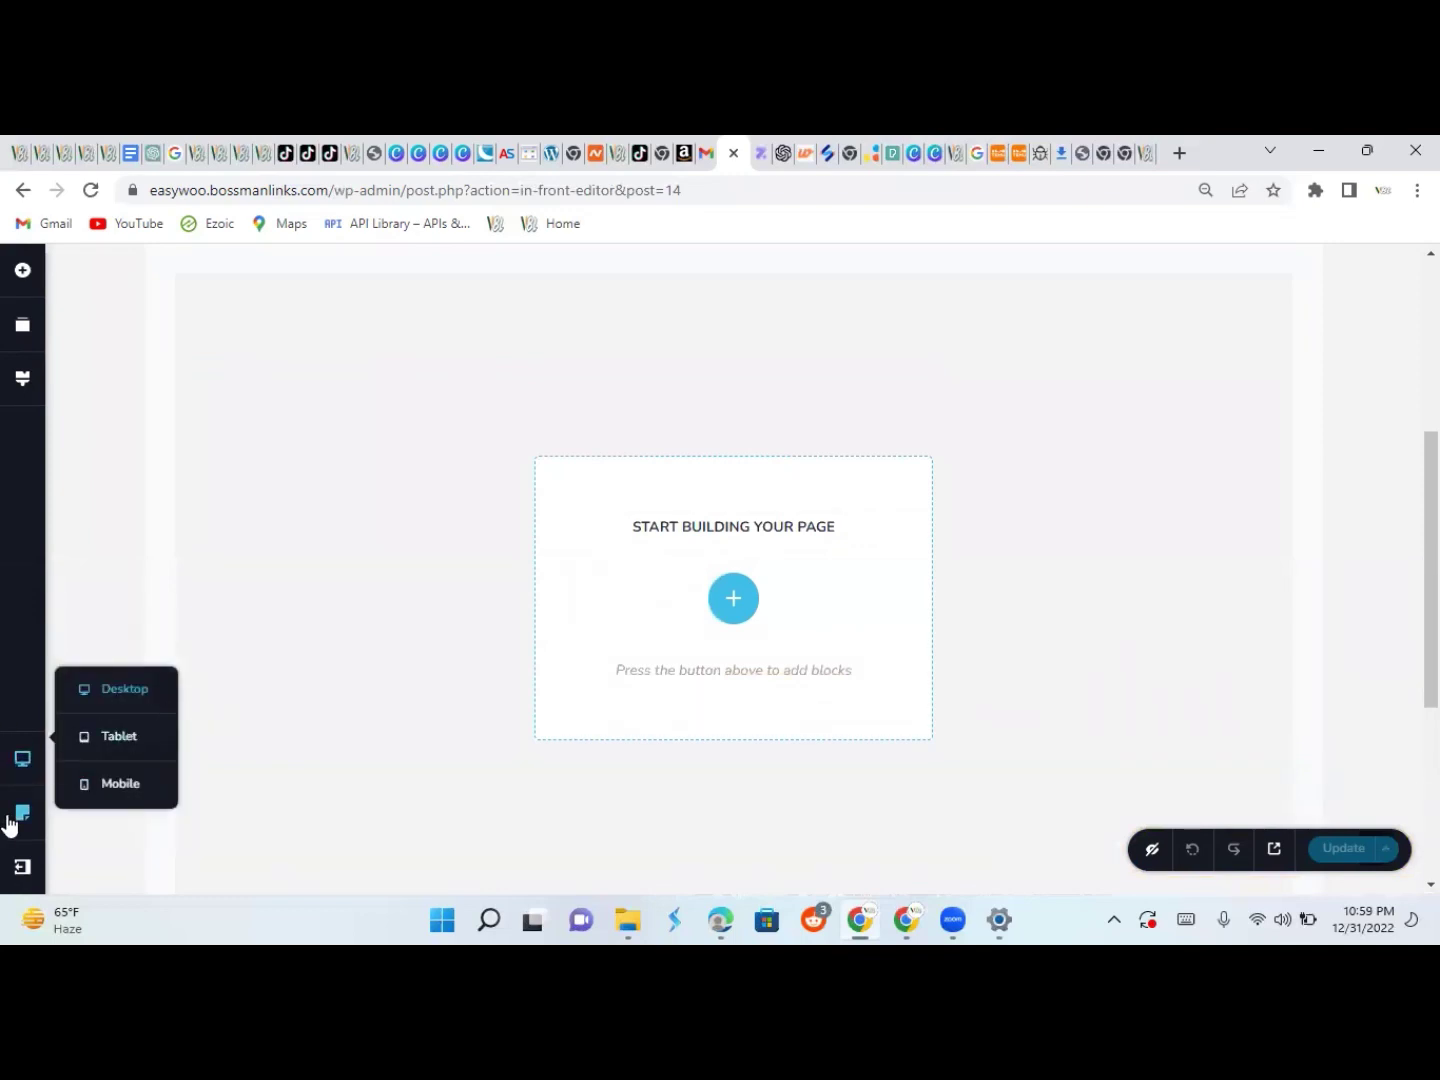
mouse_move(13, 832)
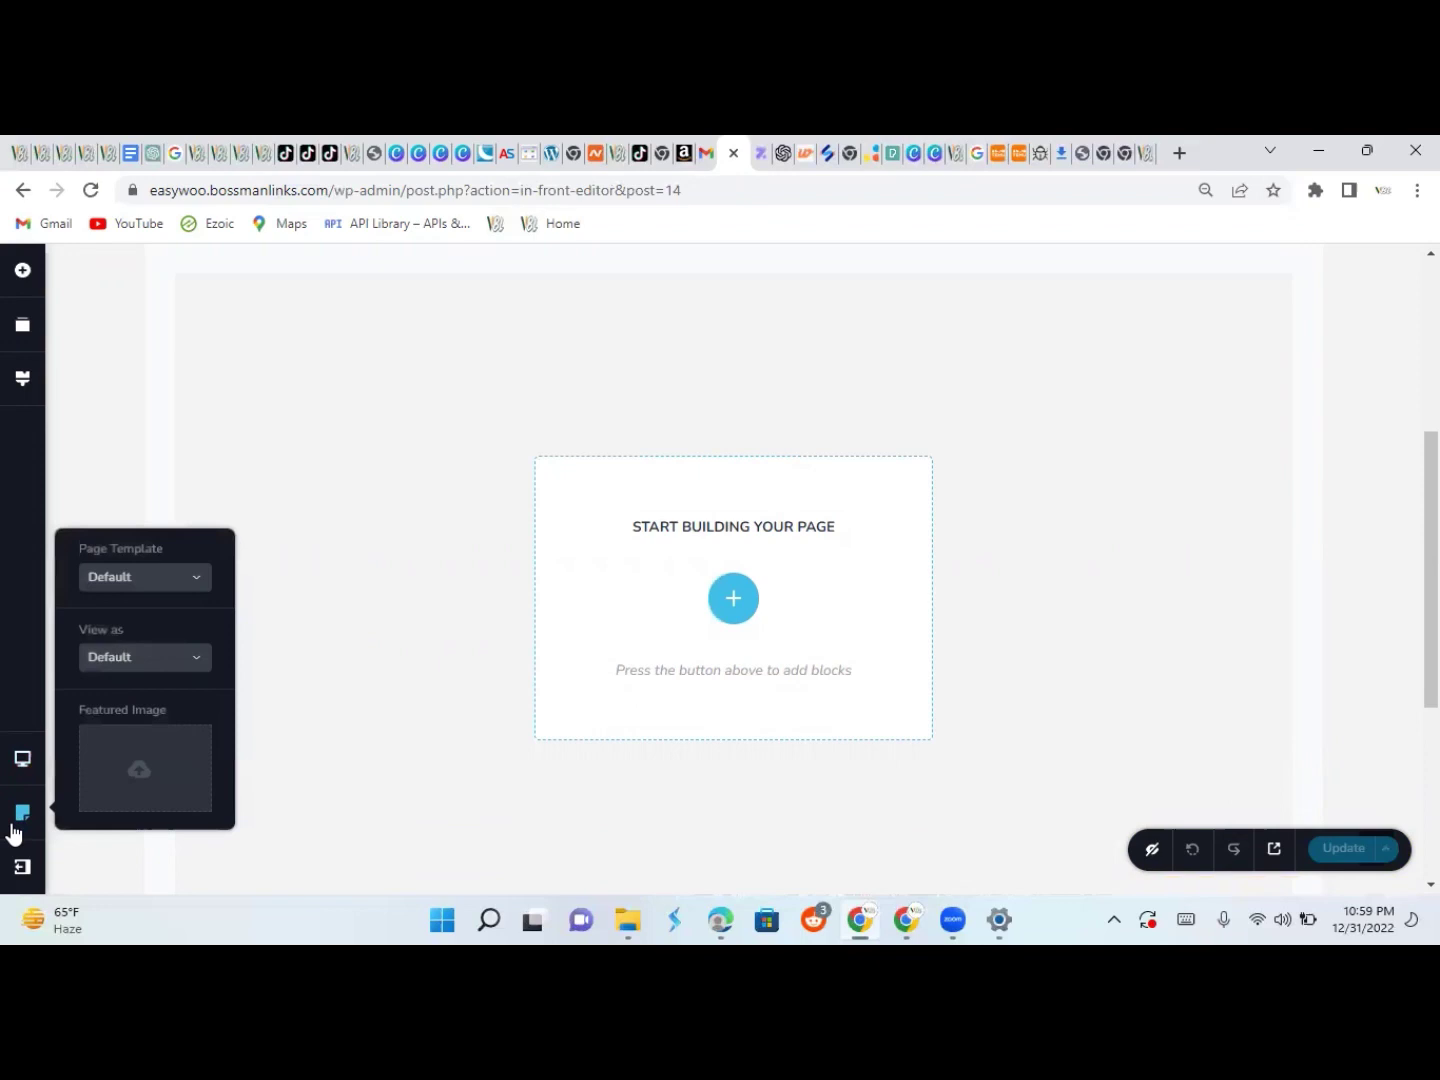
click(177, 594)
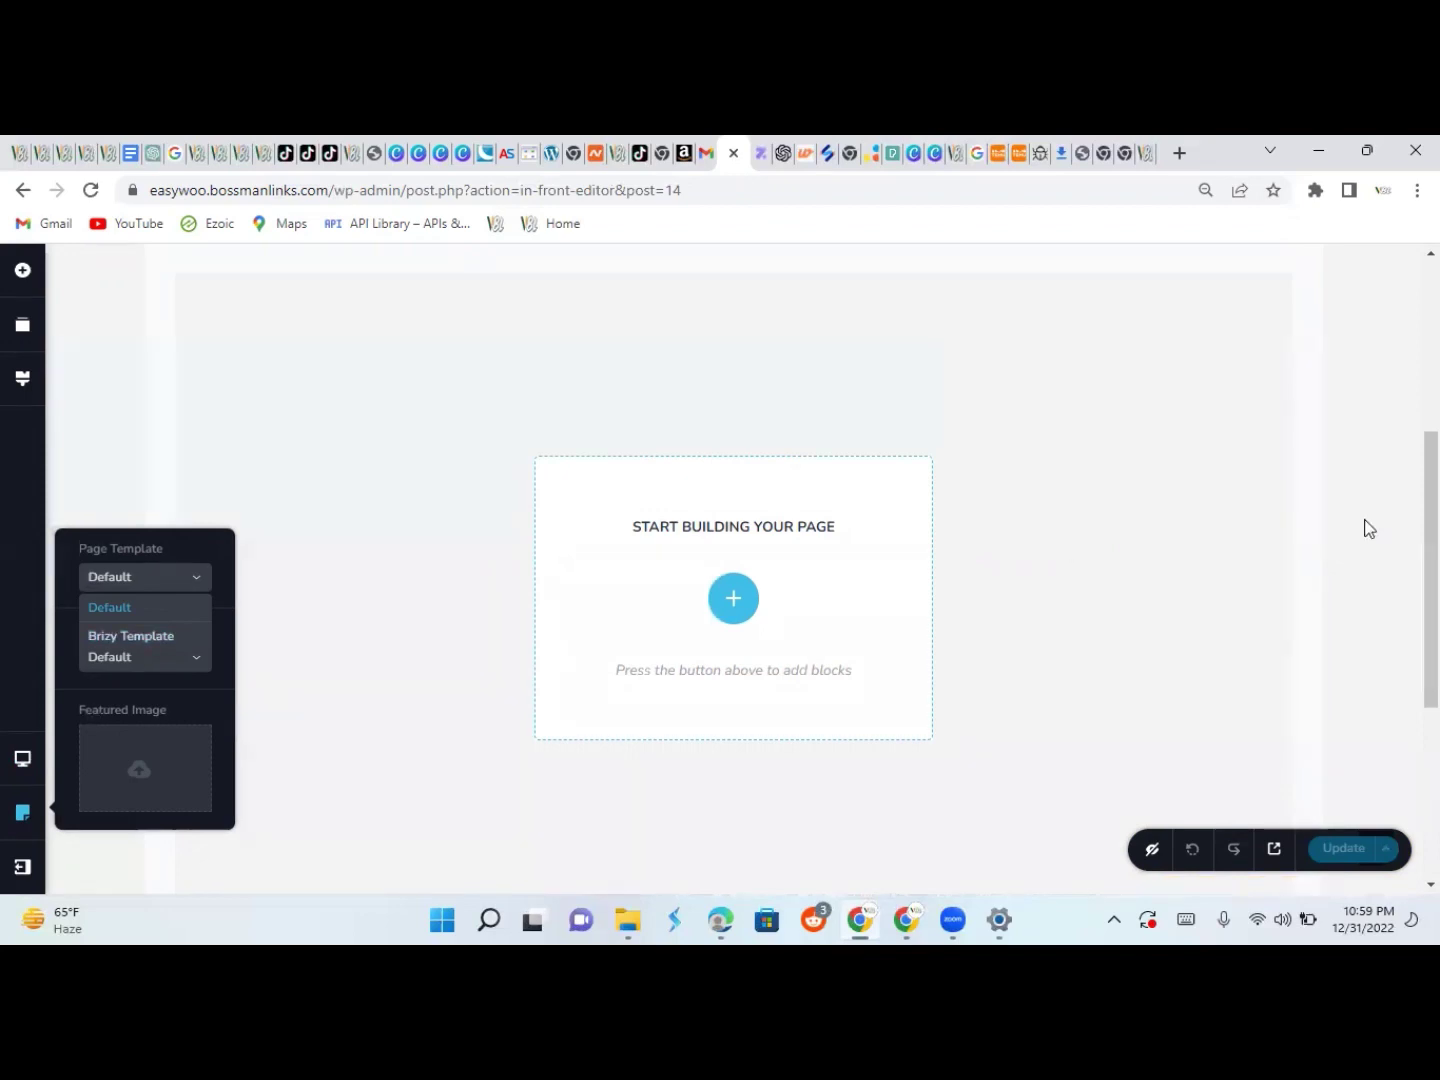
mouse_move(1431, 528)
mouse_down()
mouse_move(1431, 365)
mouse_move(1431, 700)
mouse_move(1431, 562)
mouse_up()
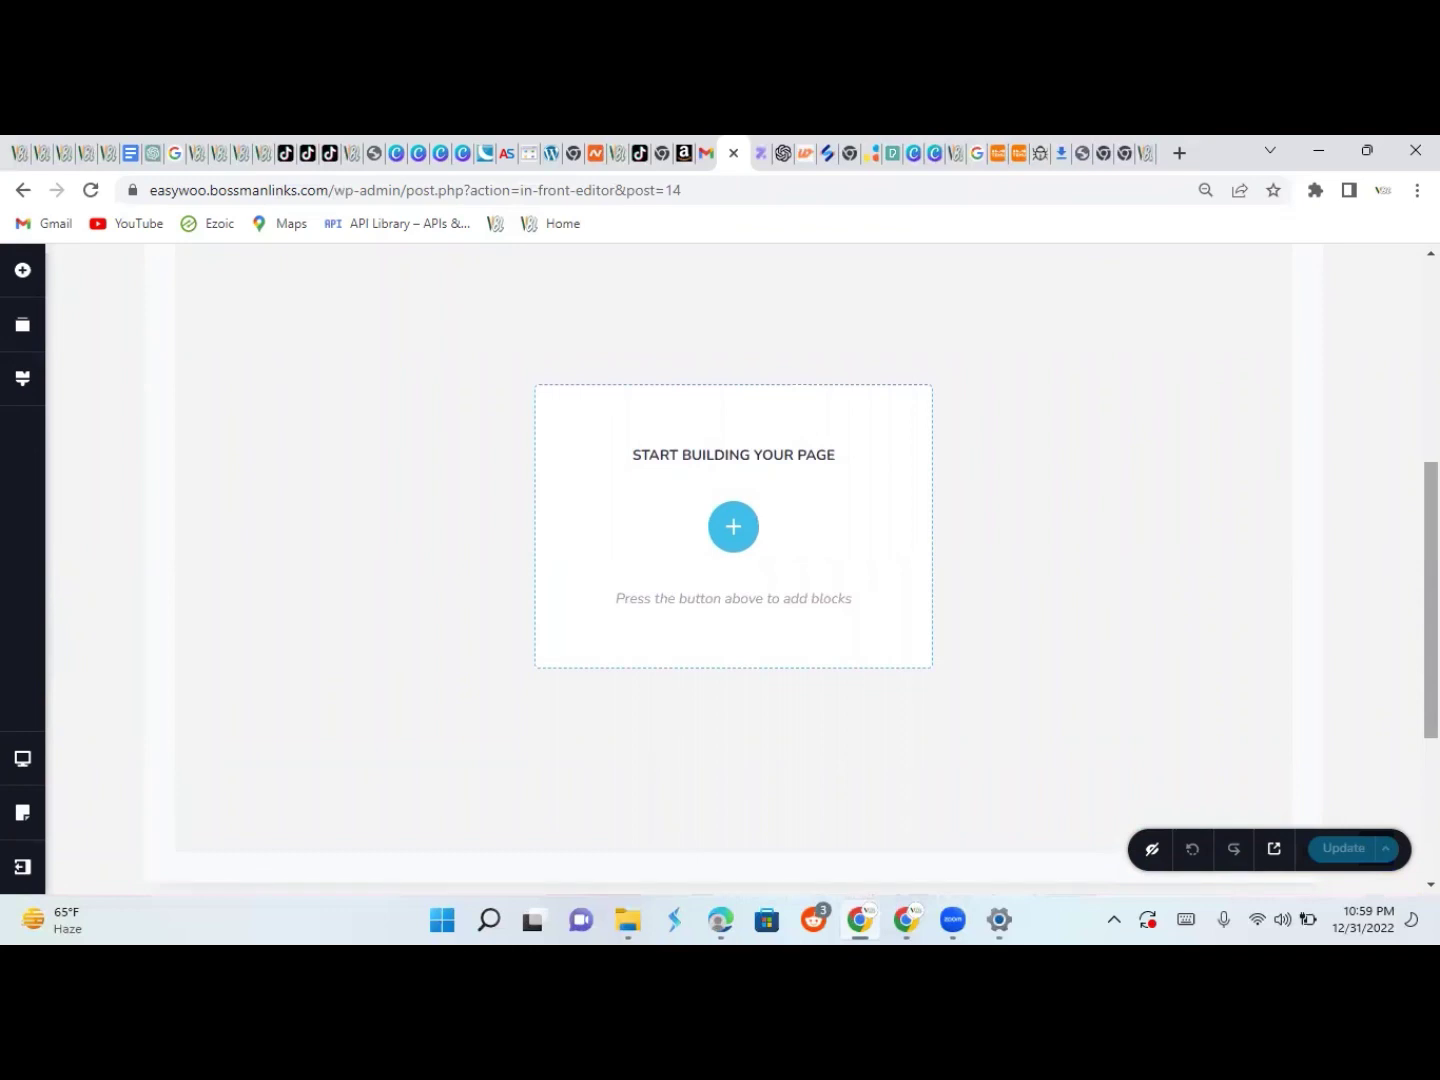
Examine the device view modes again and the user roles offered under View as in the page settings
click(22, 762)
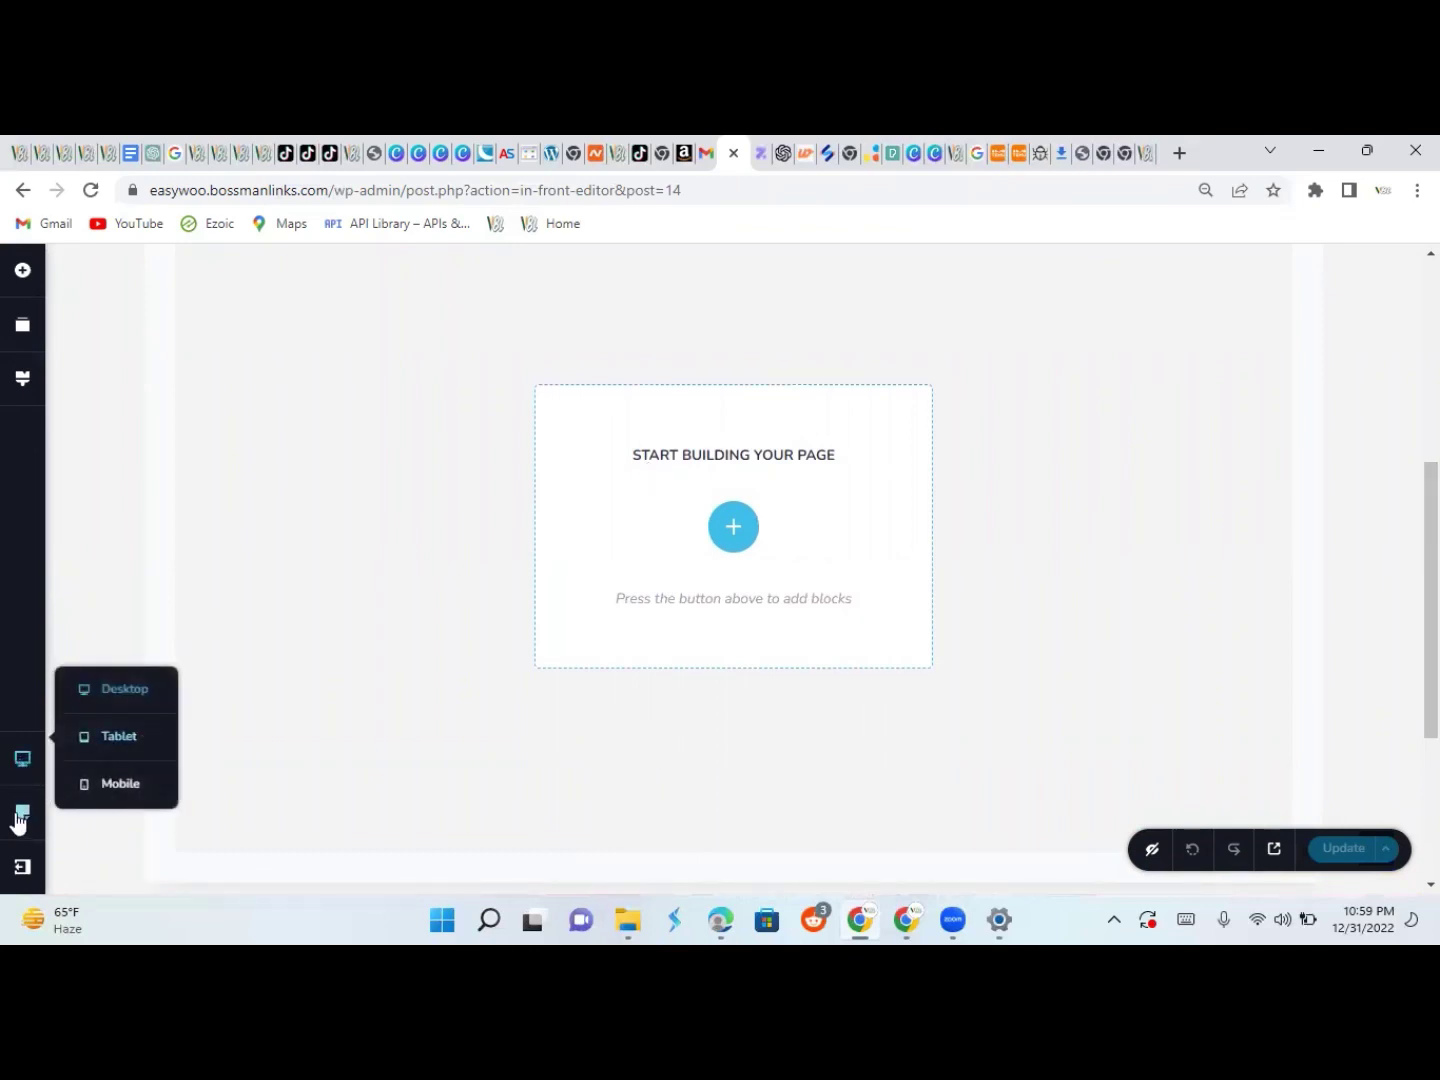
click(18, 816)
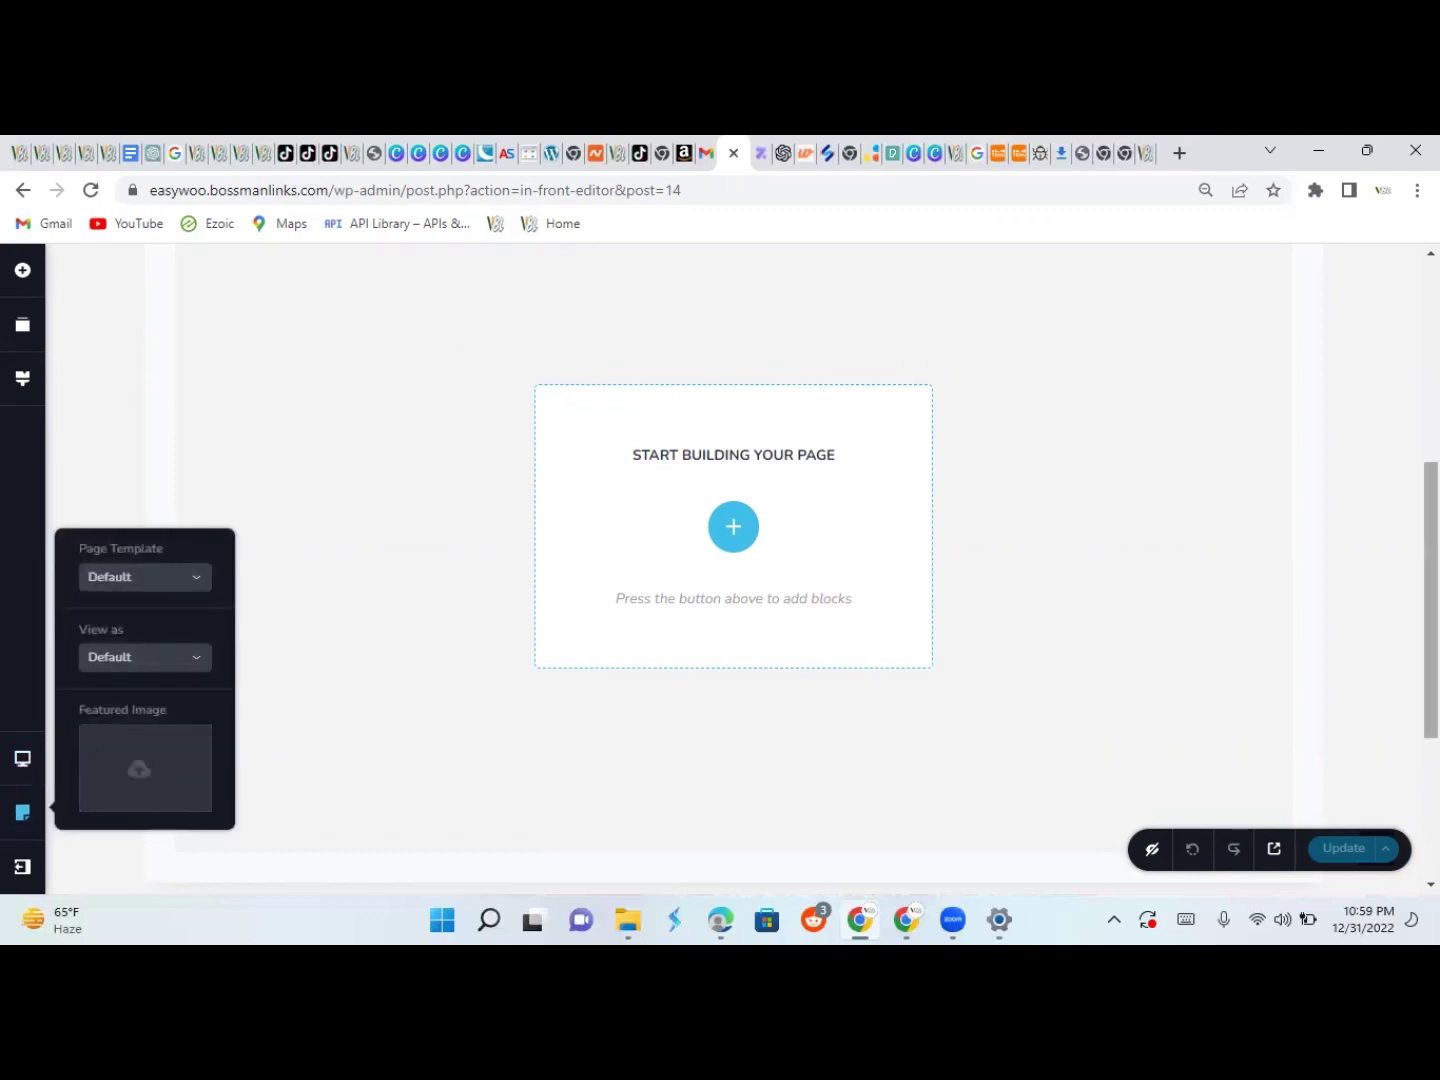
drag(1431, 600, 1431, 541)
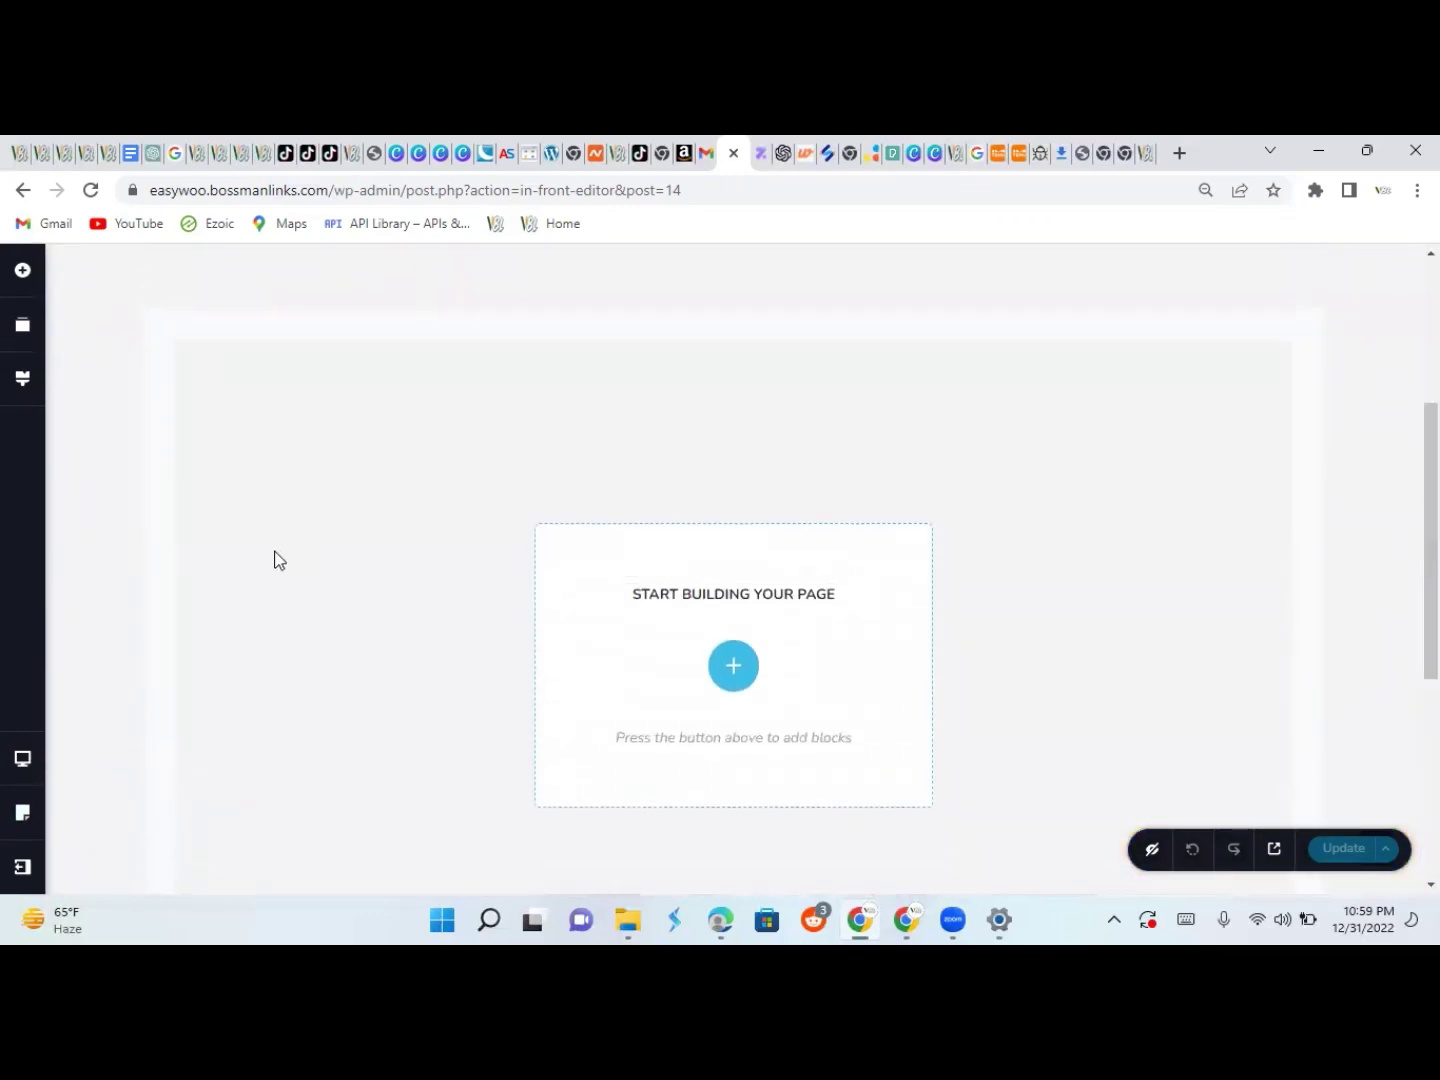
click(23, 761)
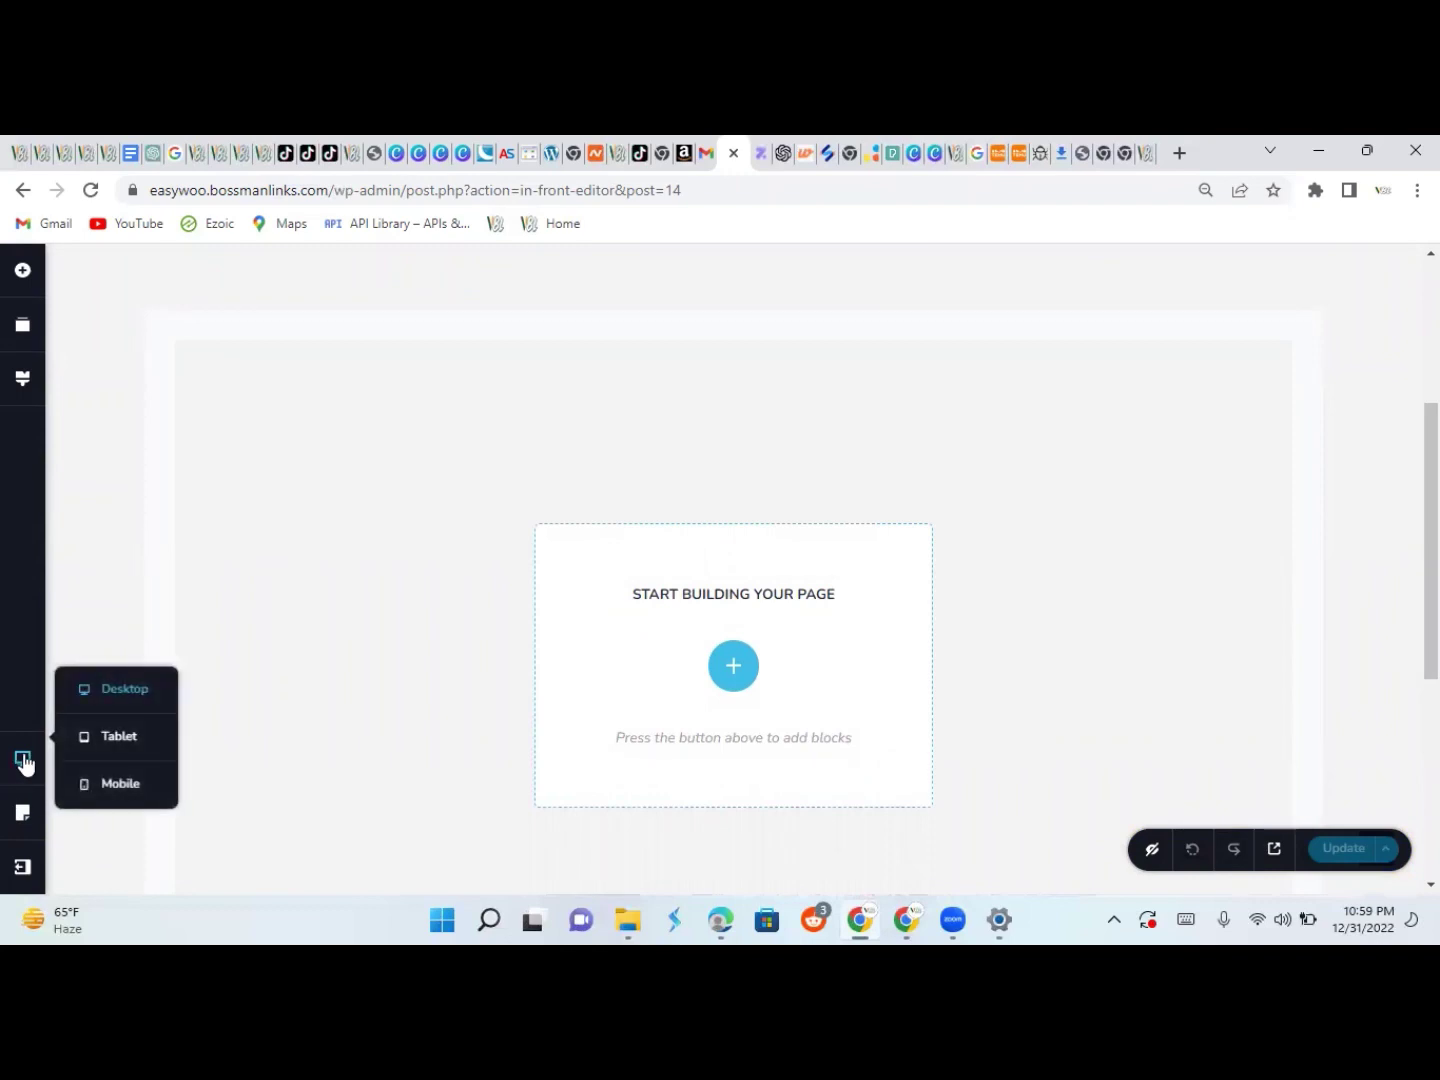
click(20, 822)
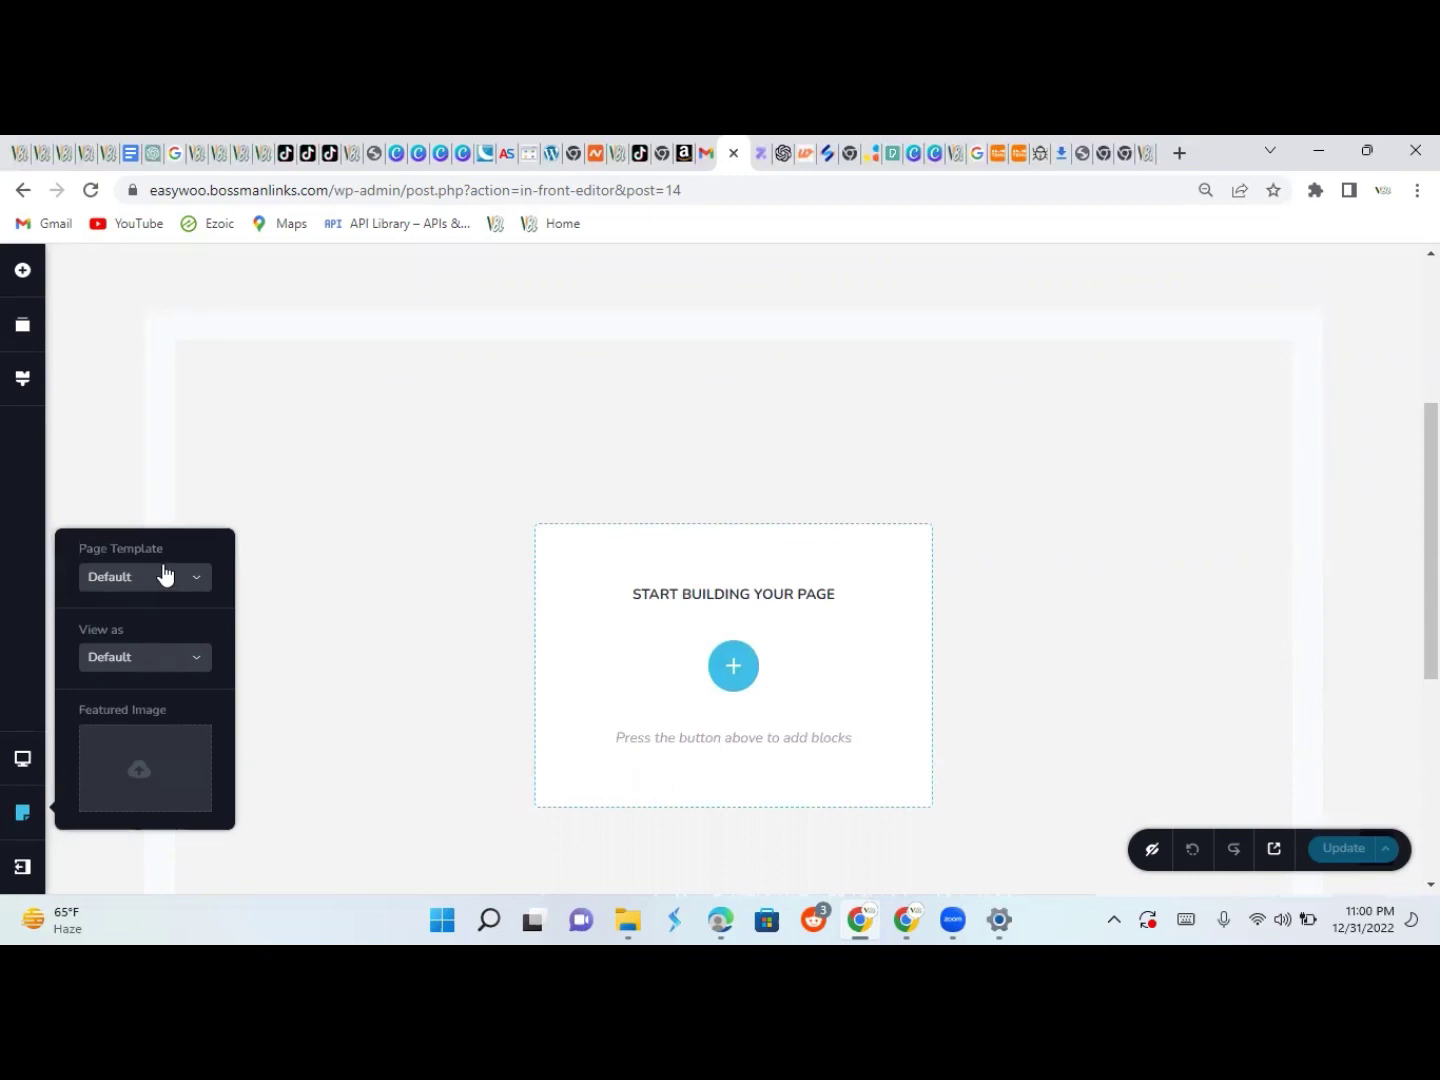
click(145, 668)
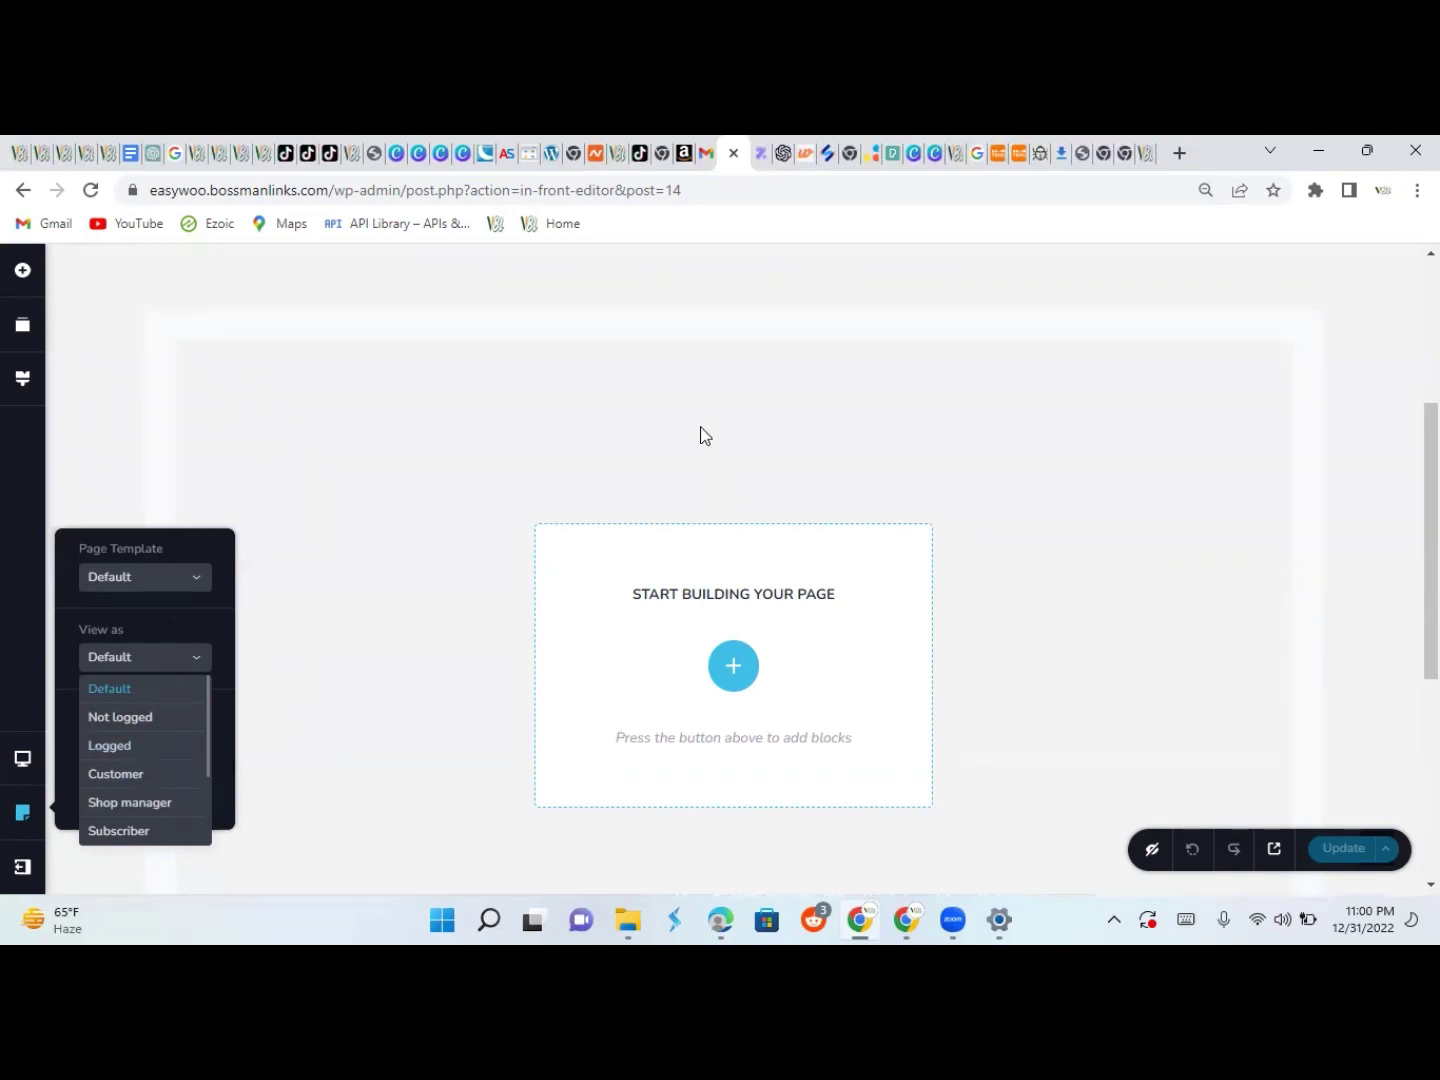
click(755, 418)
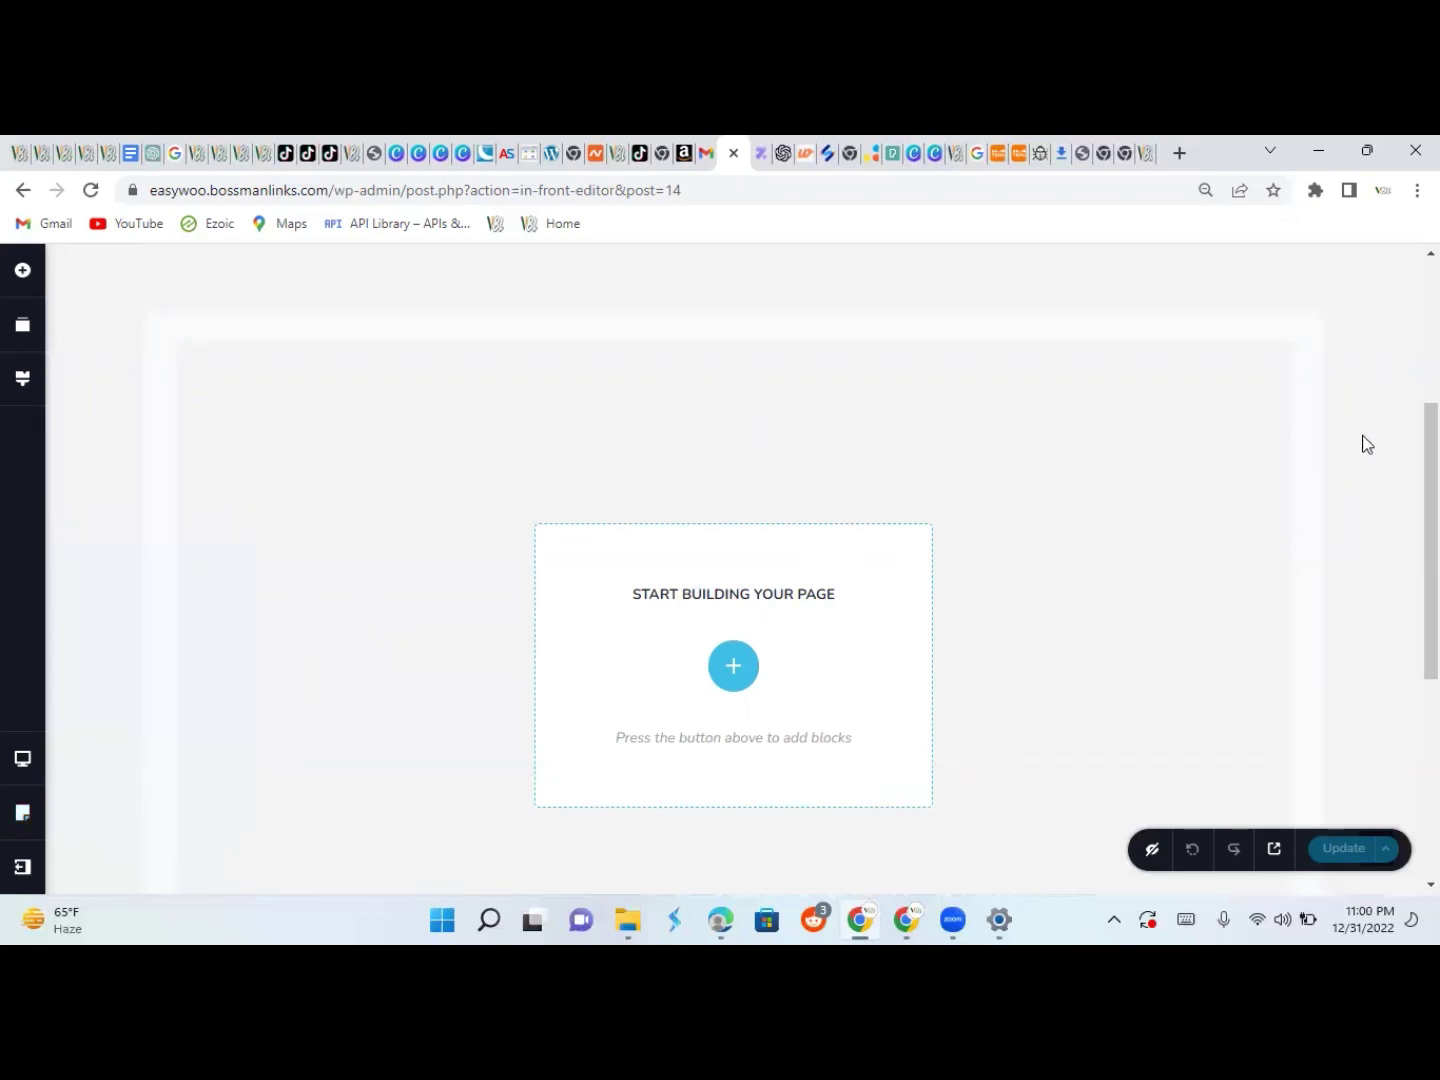
drag(1431, 460, 1431, 319)
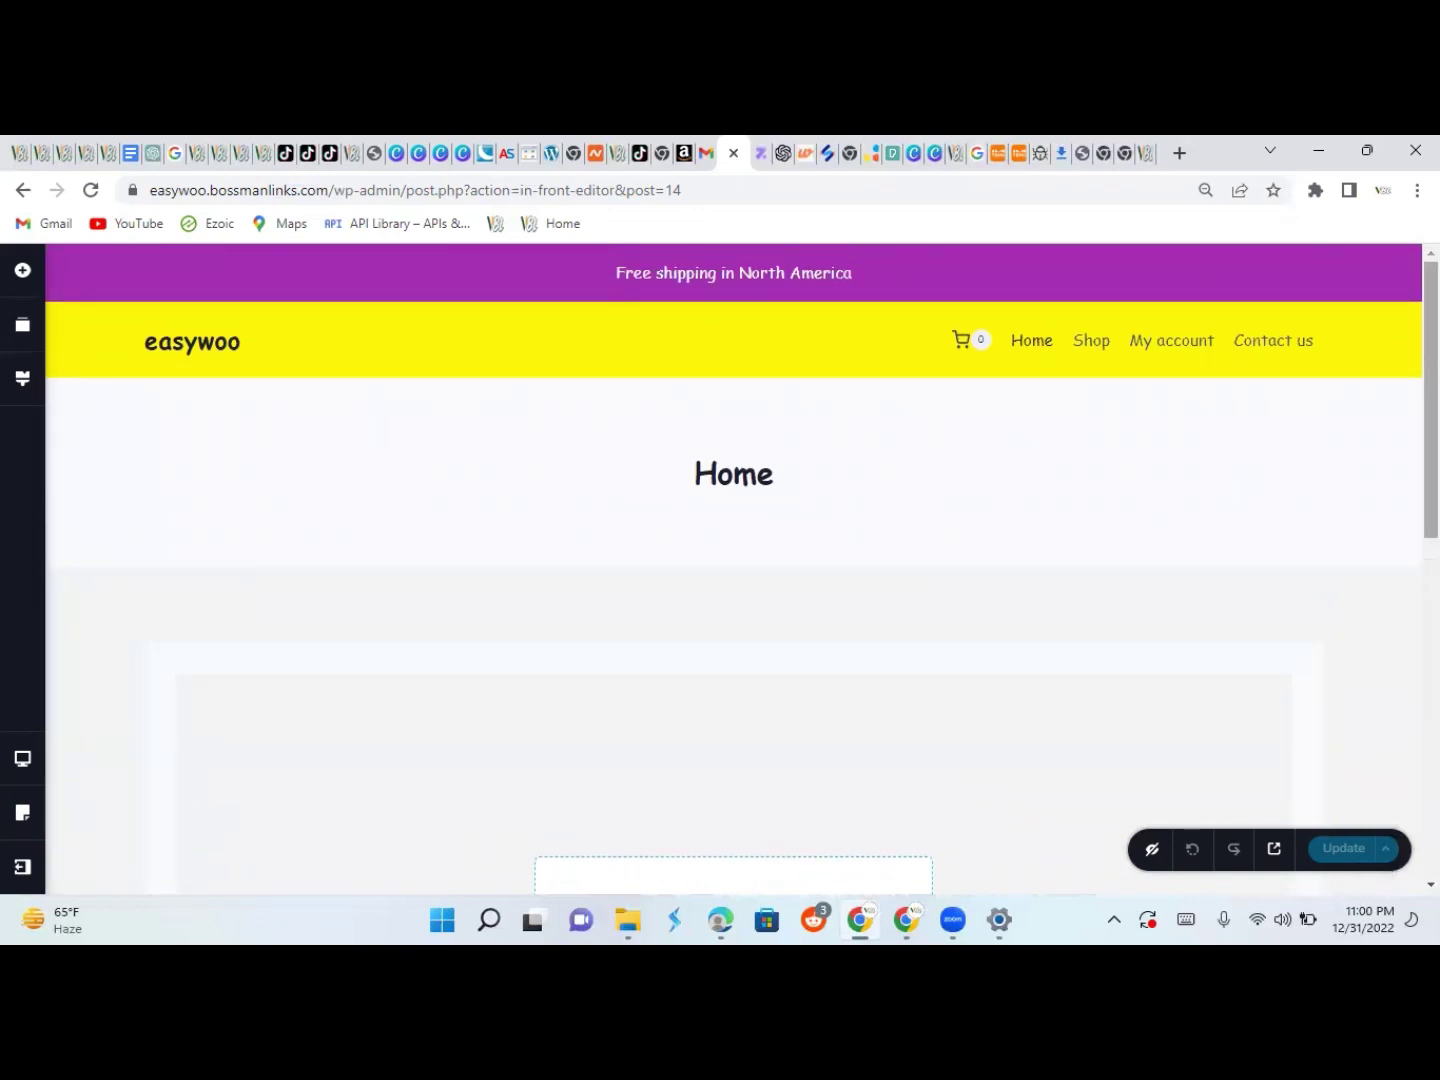
click(24, 271)
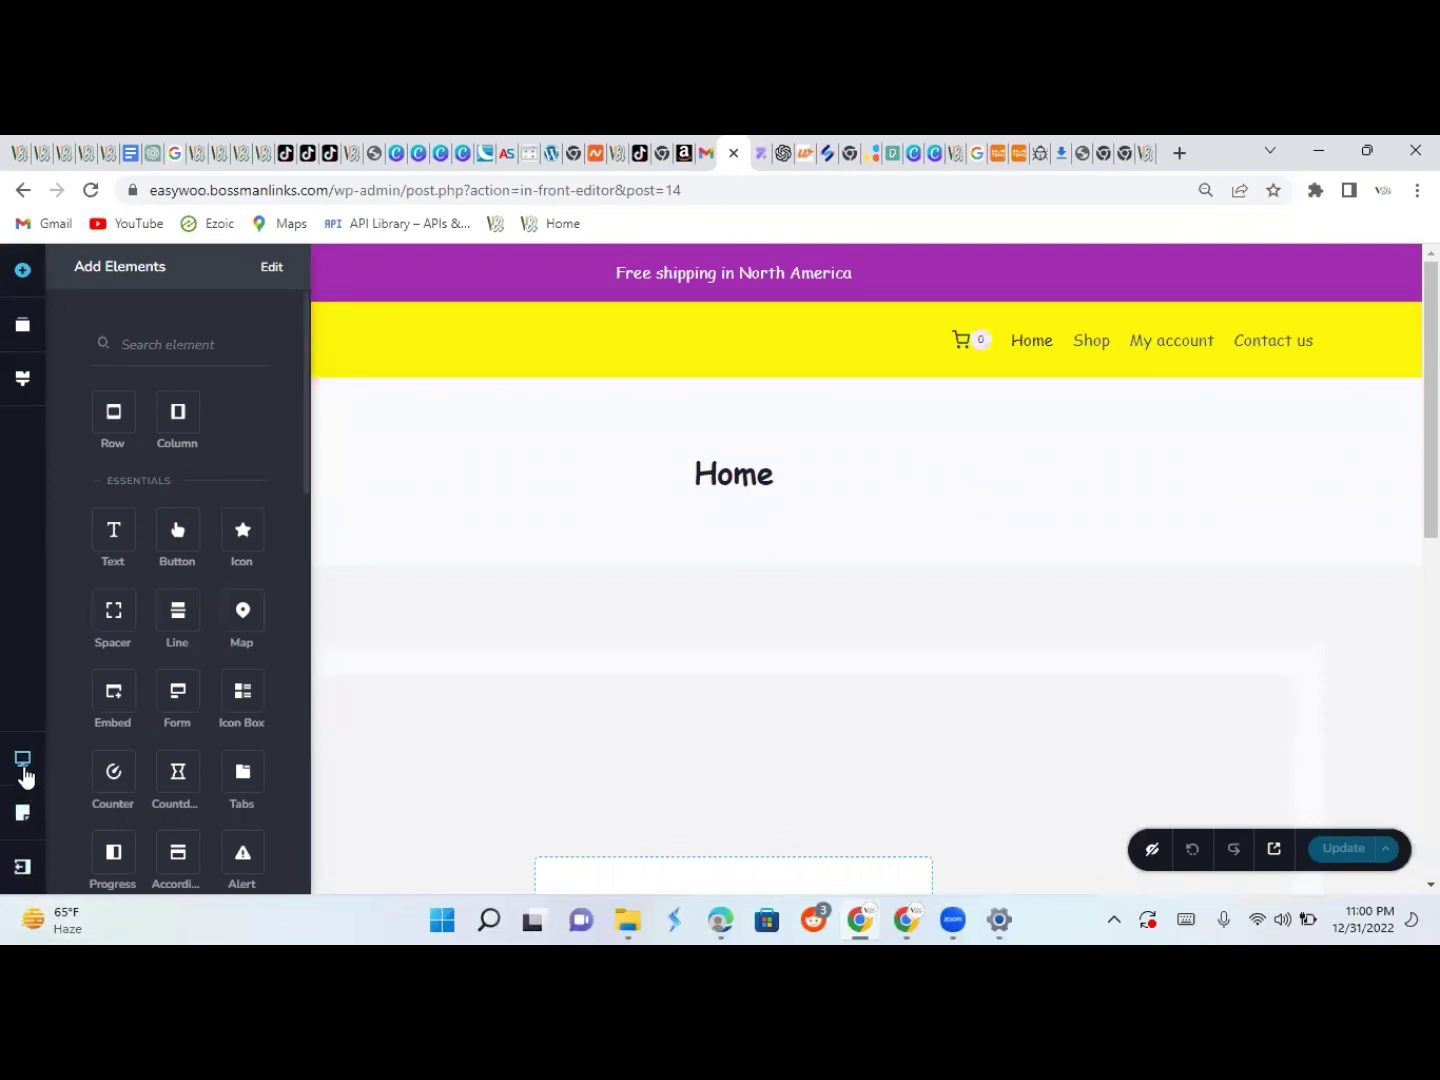
click(23, 773)
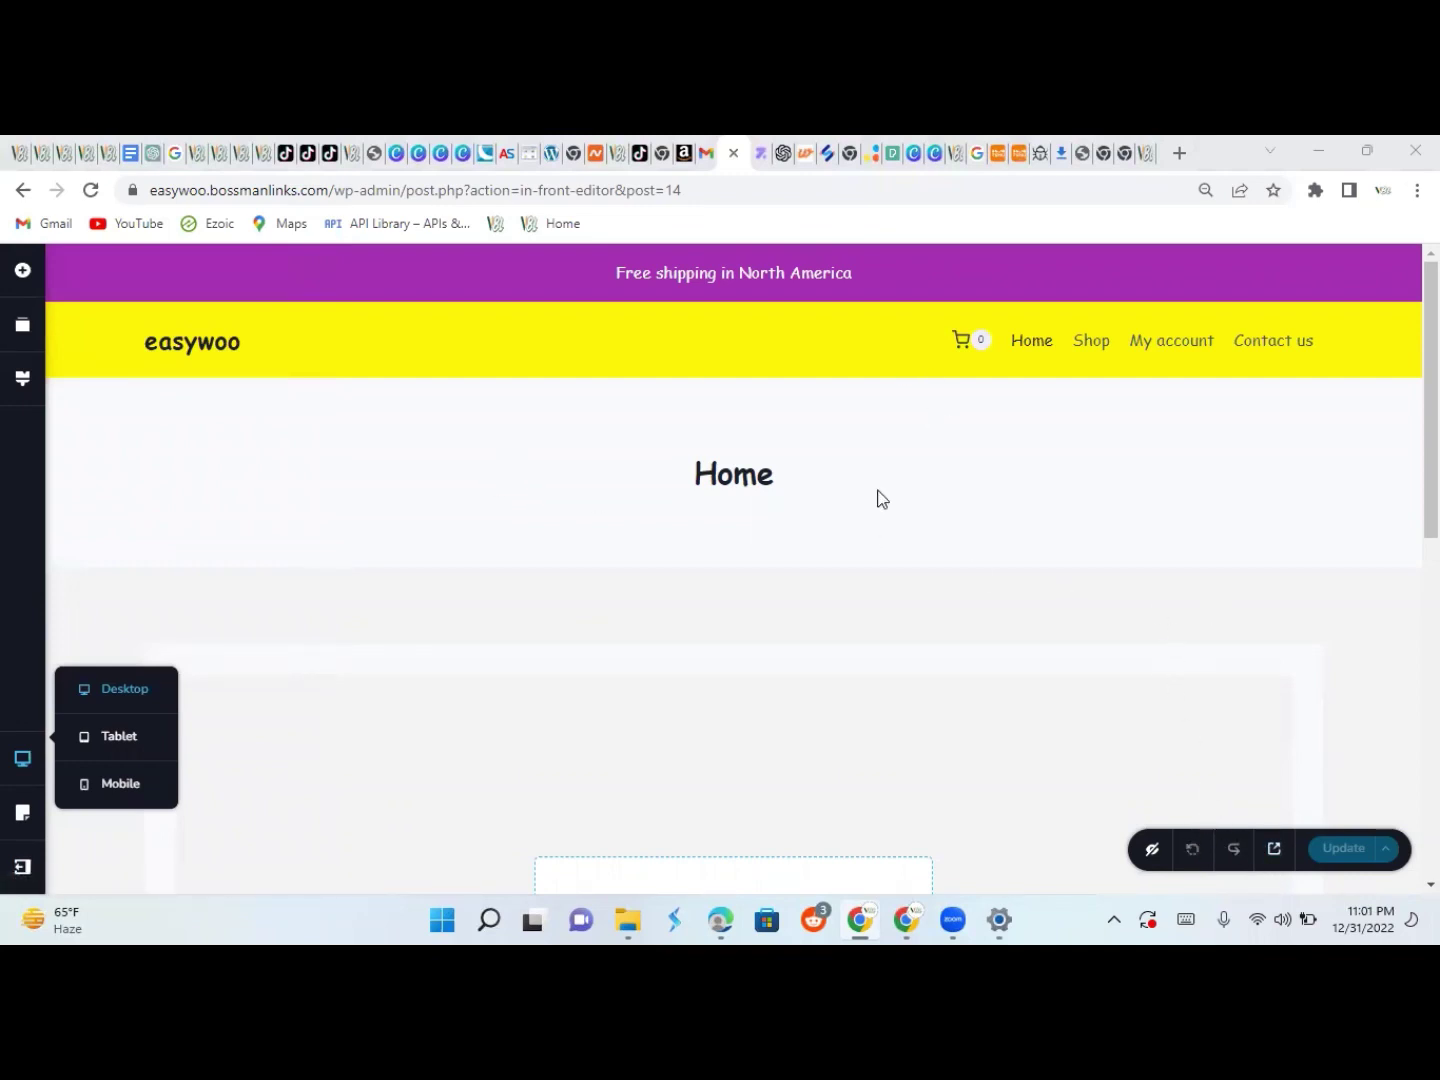
click(901, 598)
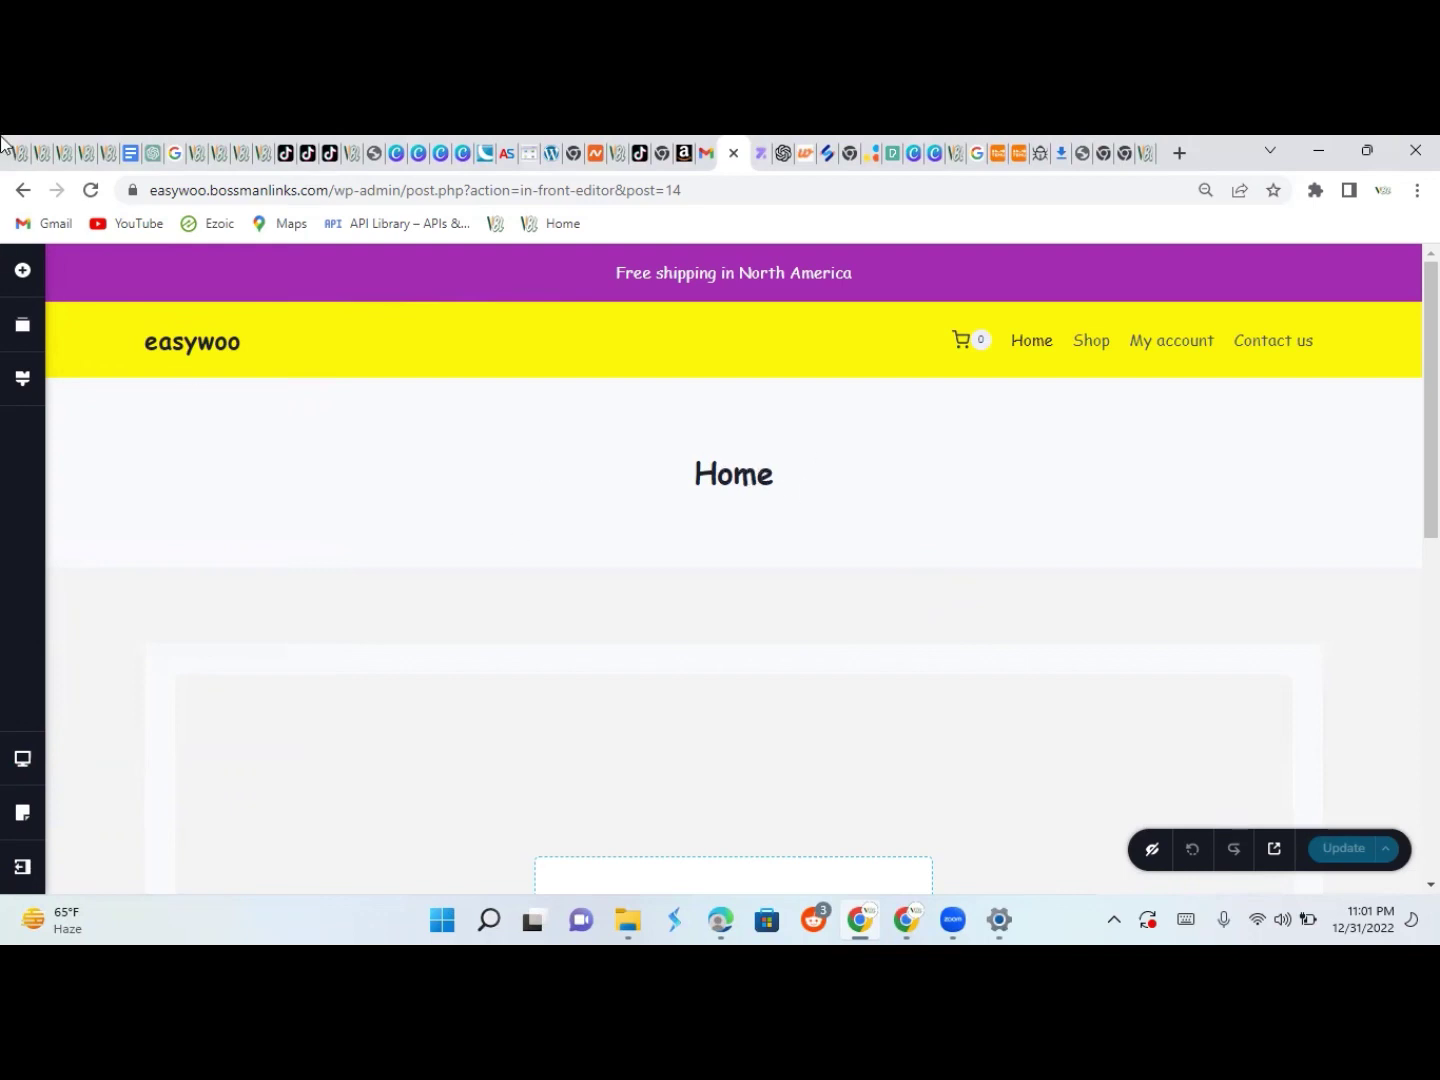
Disable the Page Title in the Home page's WordPress settings, update the page and reopen it in the Brizy editor
click(20, 190)
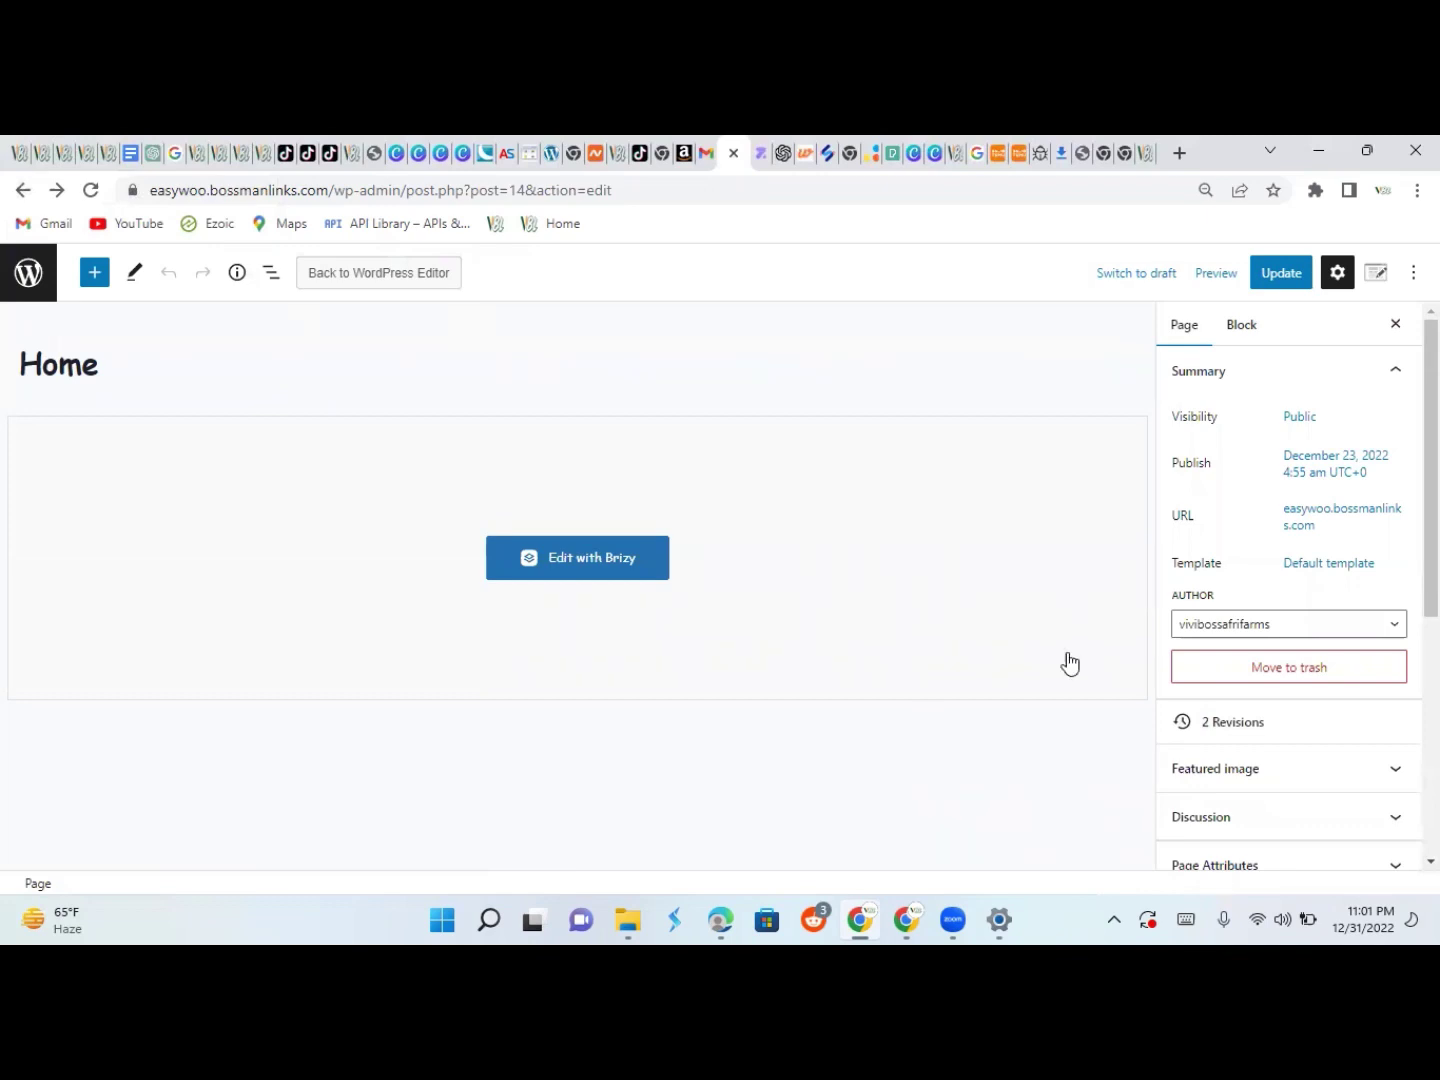
click(1377, 274)
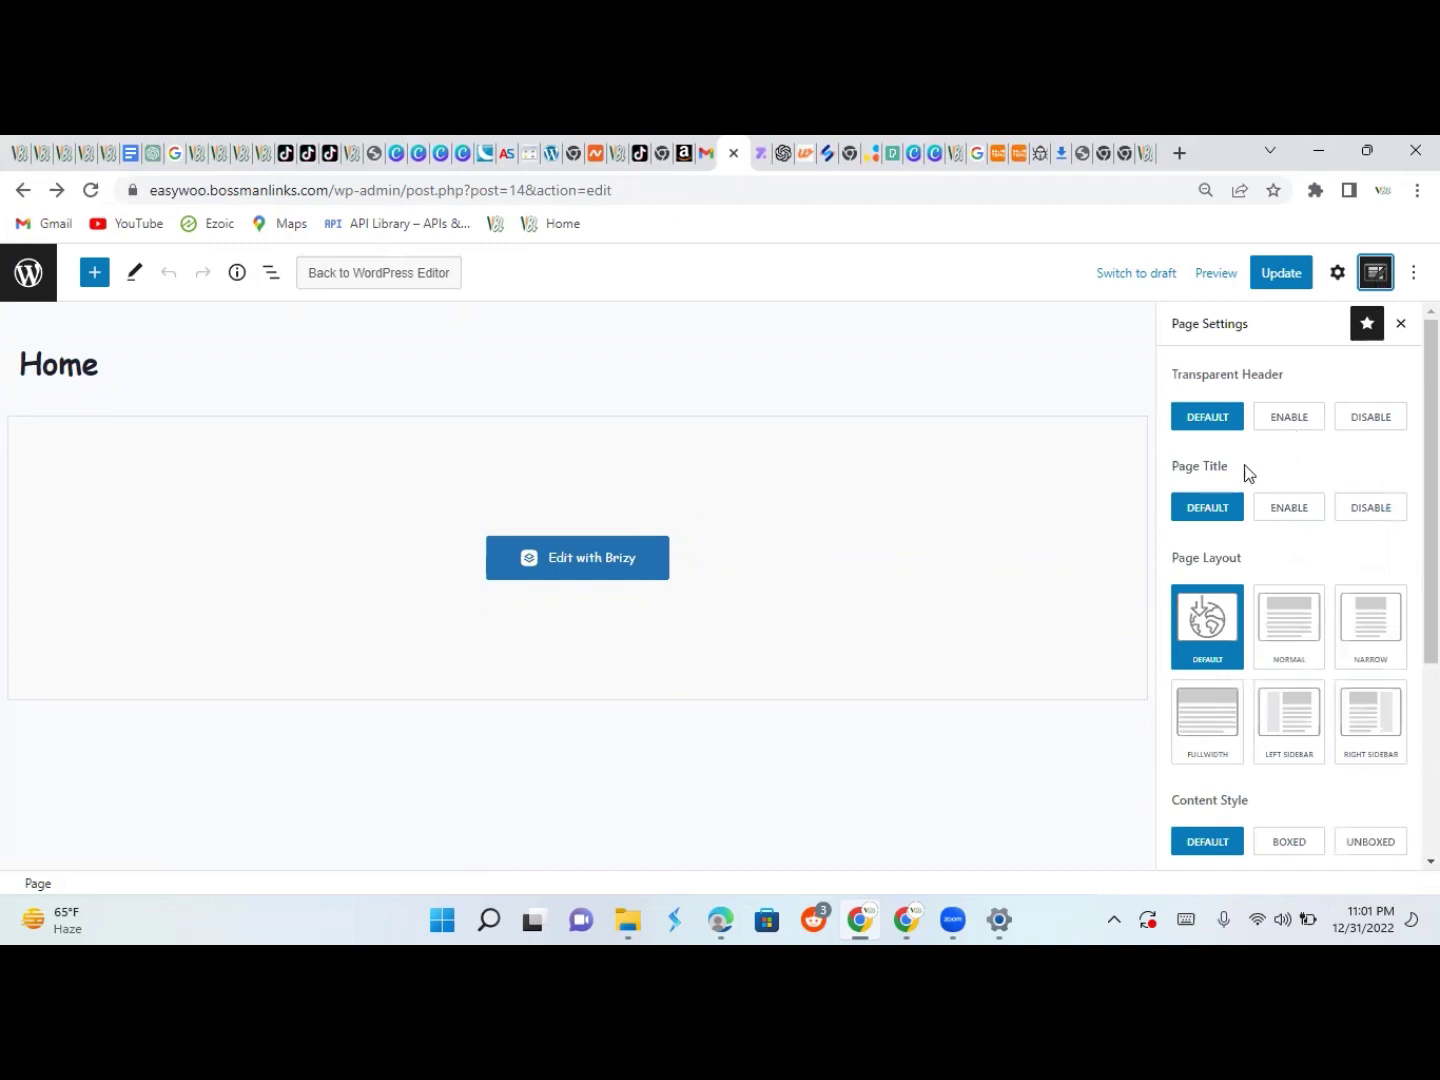
click(1366, 515)
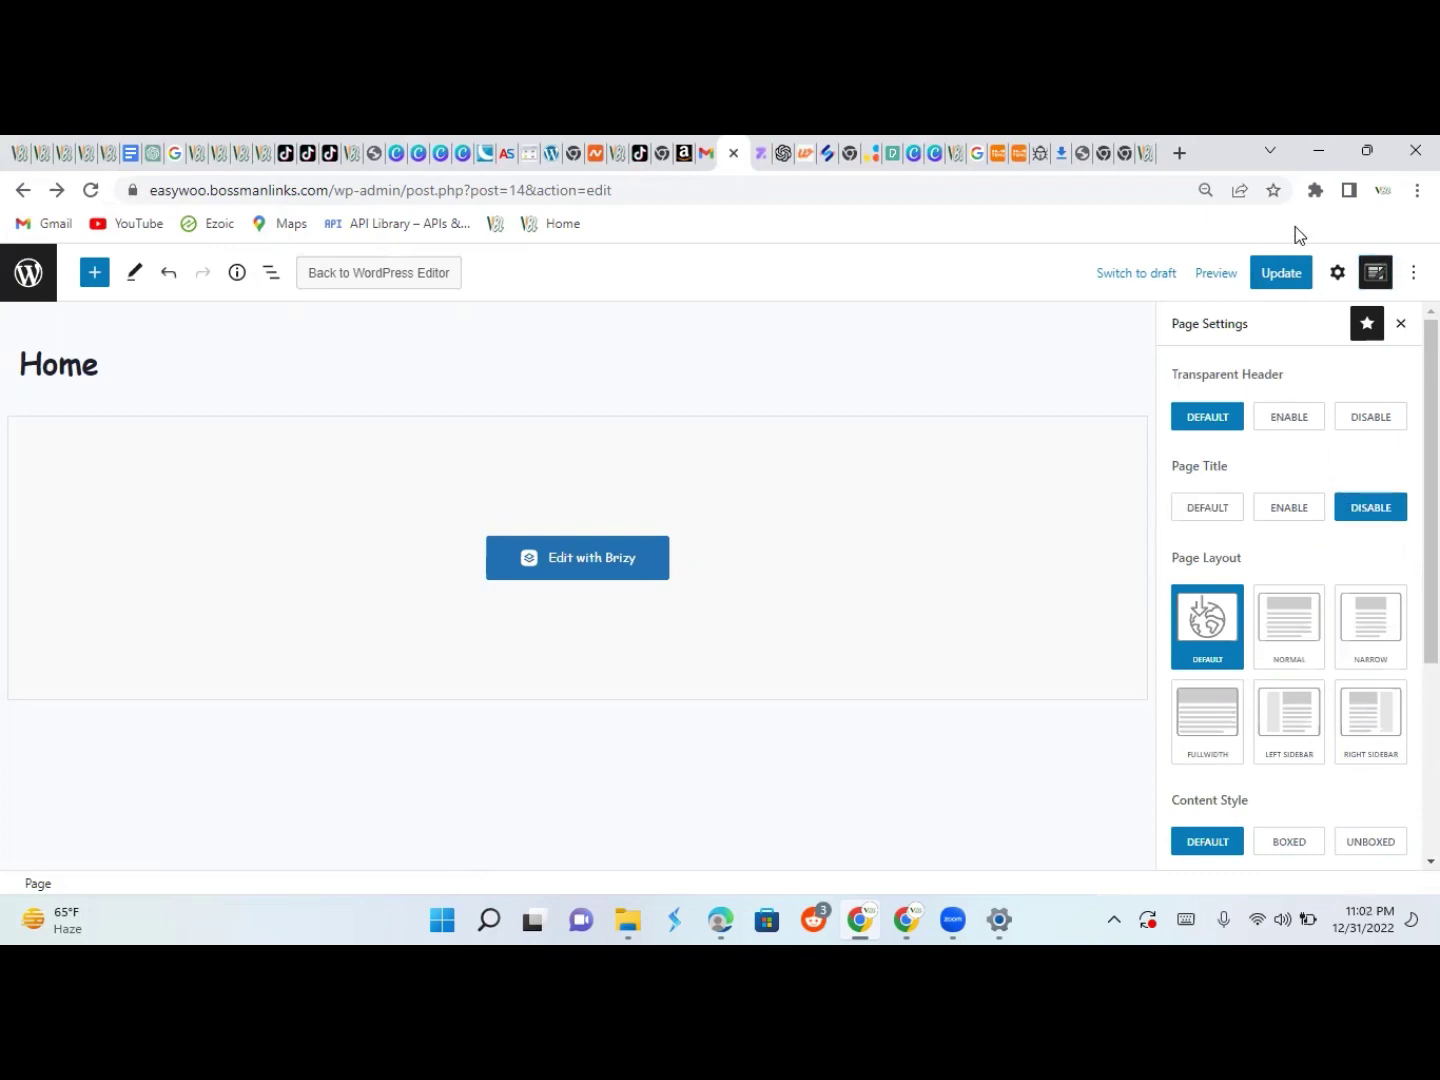
click(1276, 276)
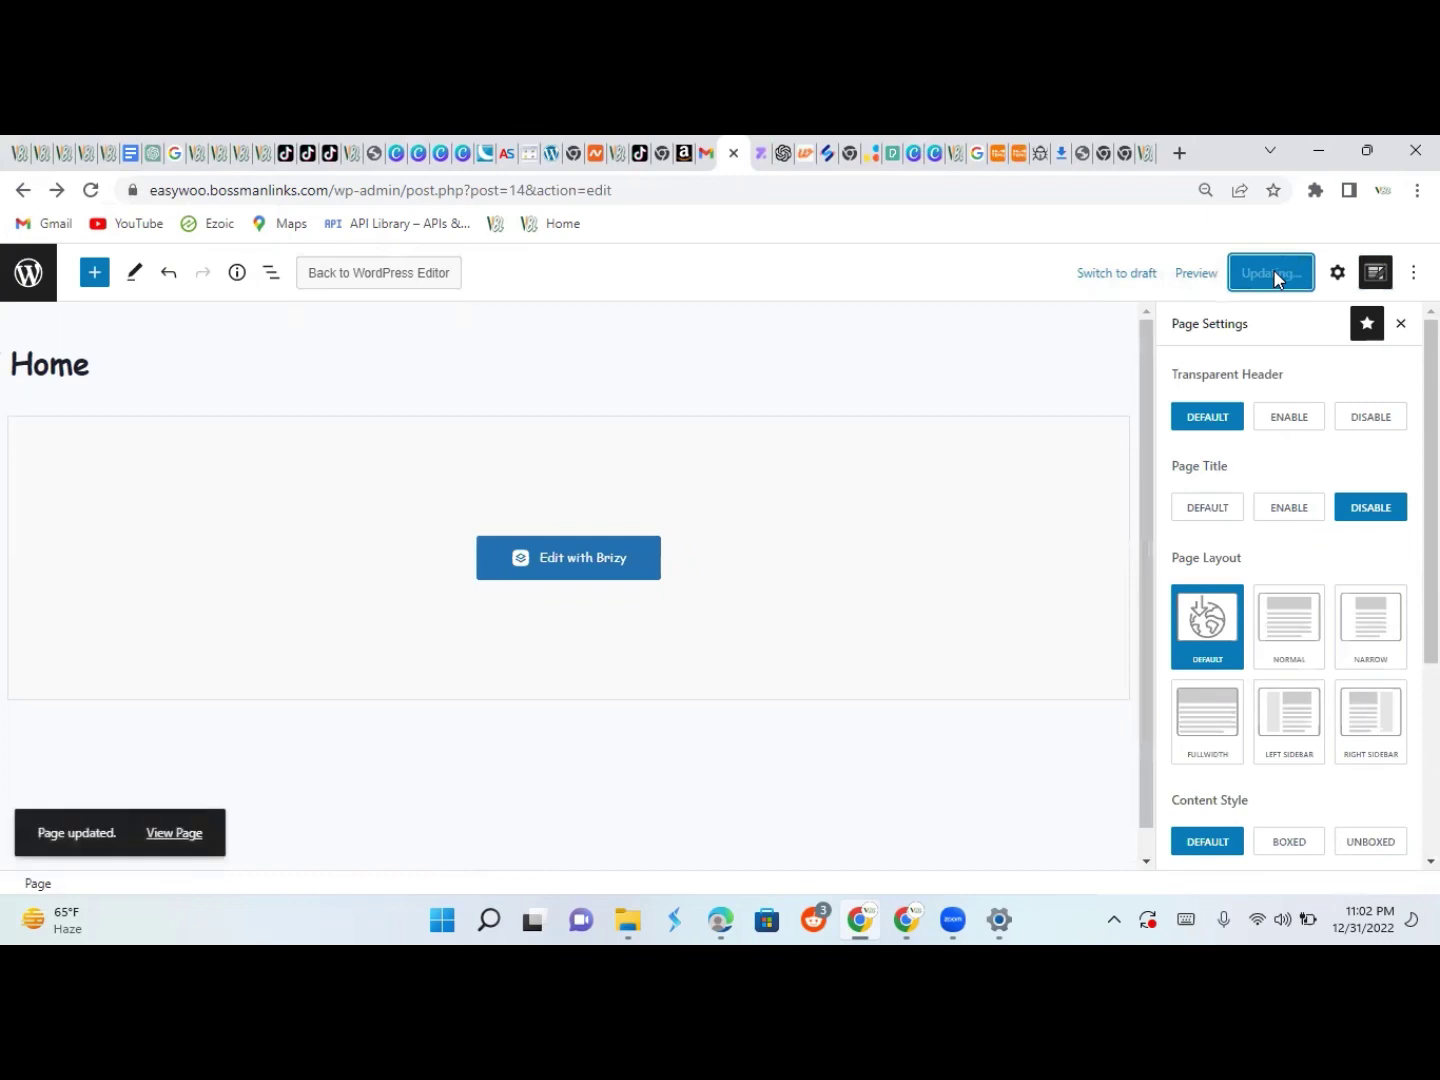
click(565, 569)
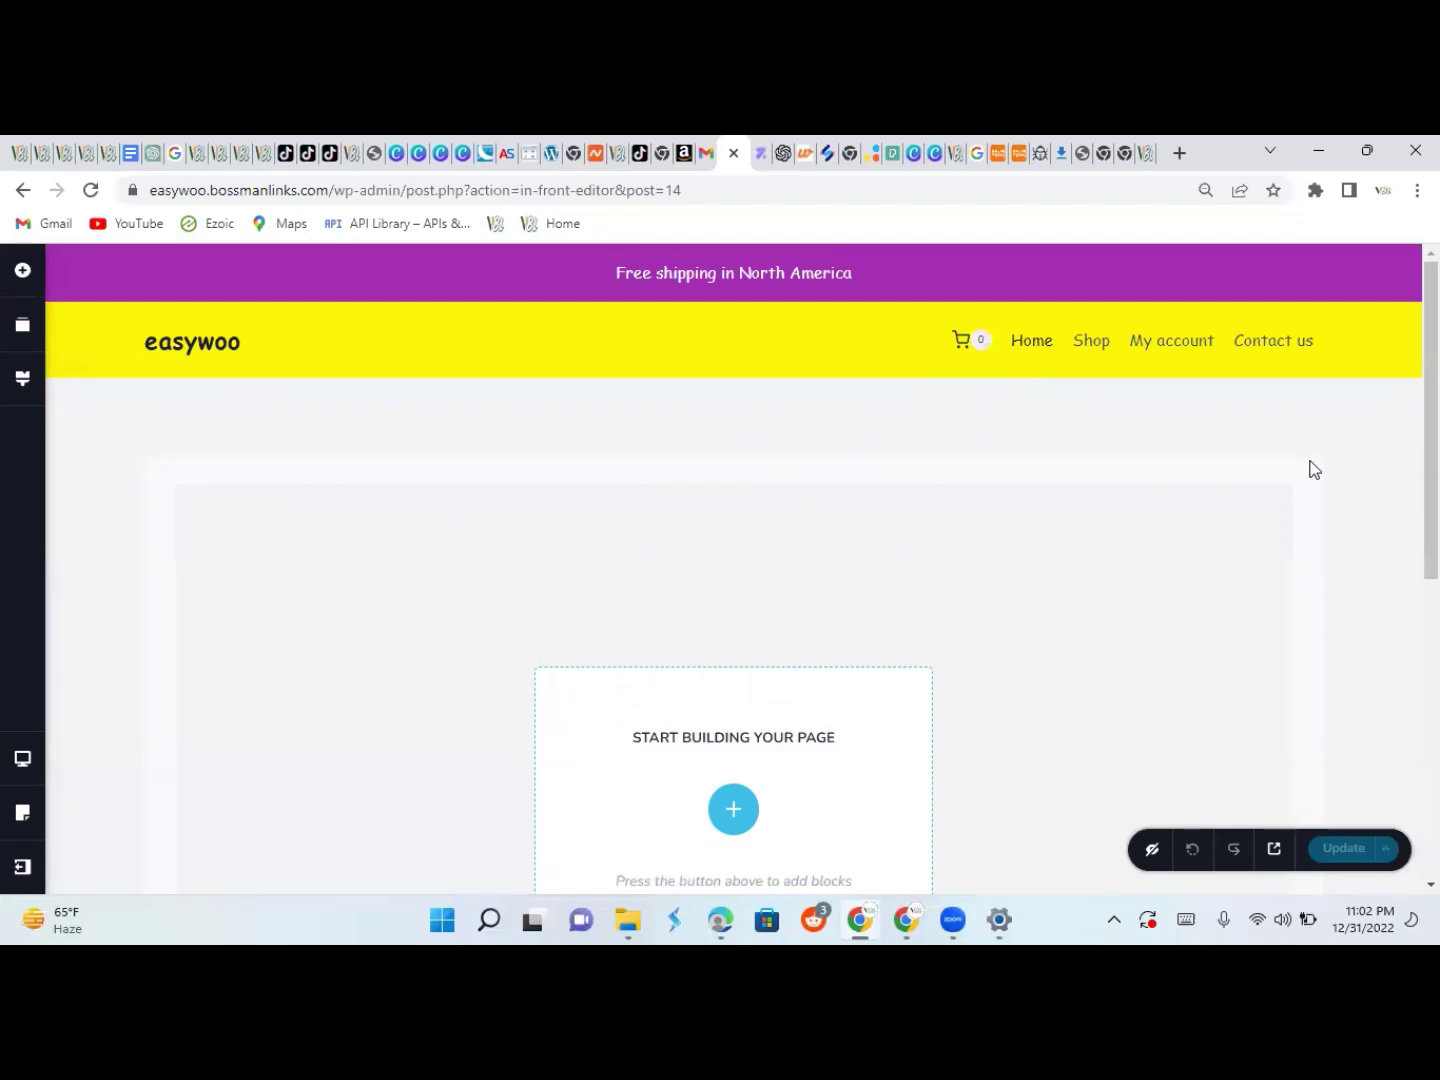
Add a blank create-your-own block to the page and divide it into three columns
scroll(733, 568, down, 1)
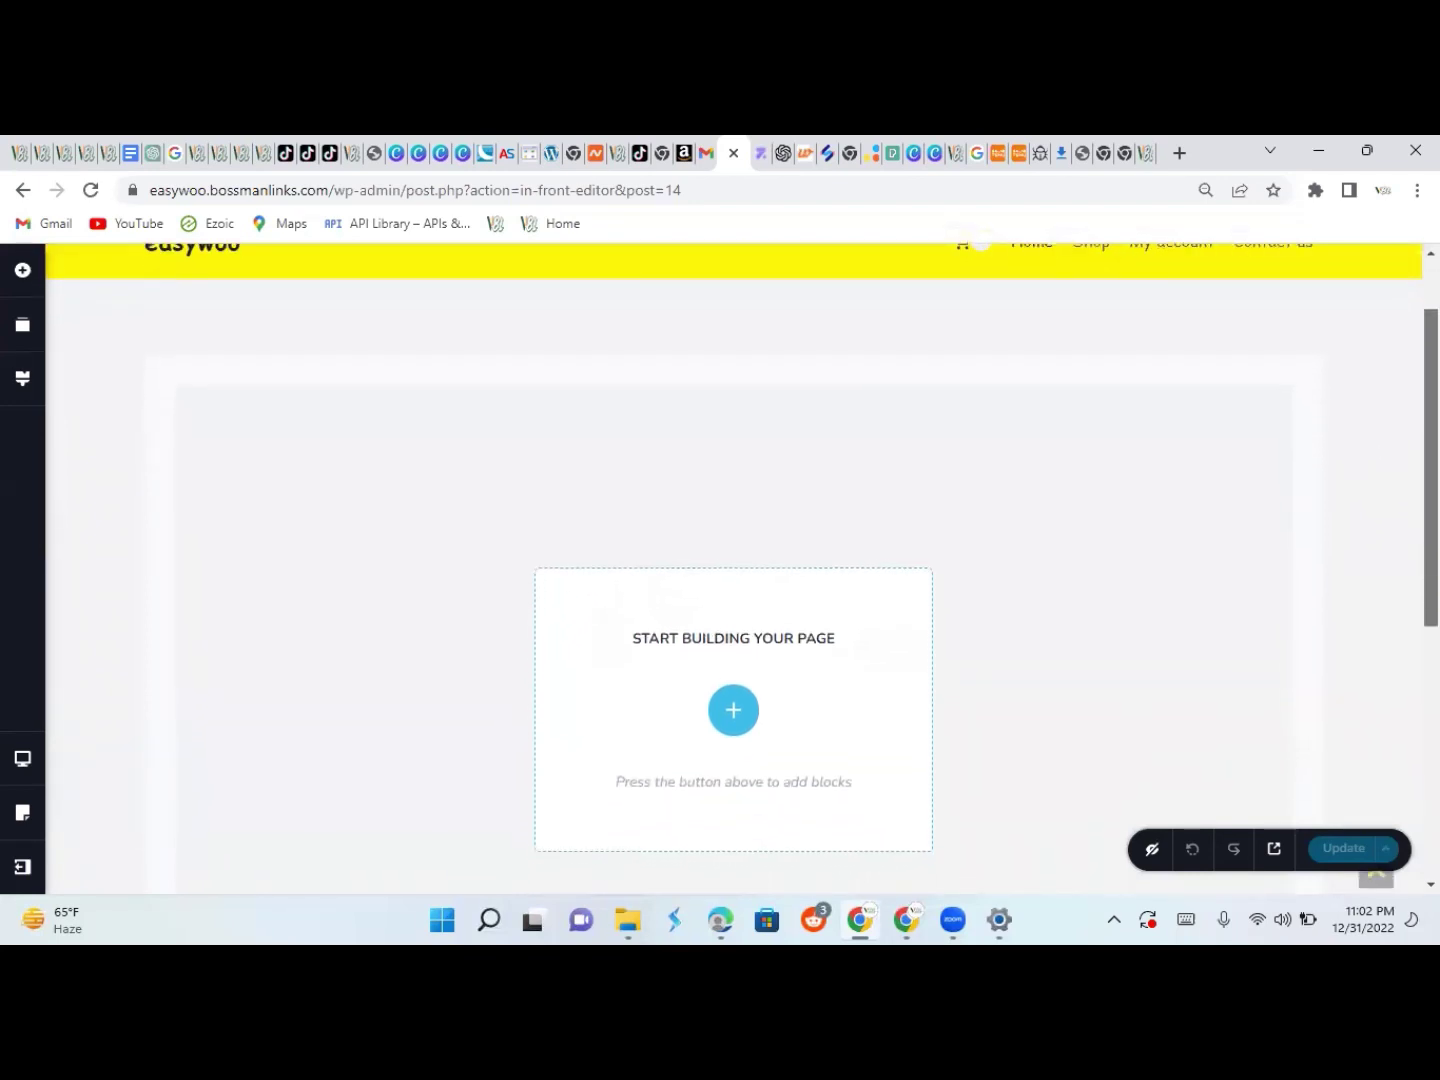
click(733, 708)
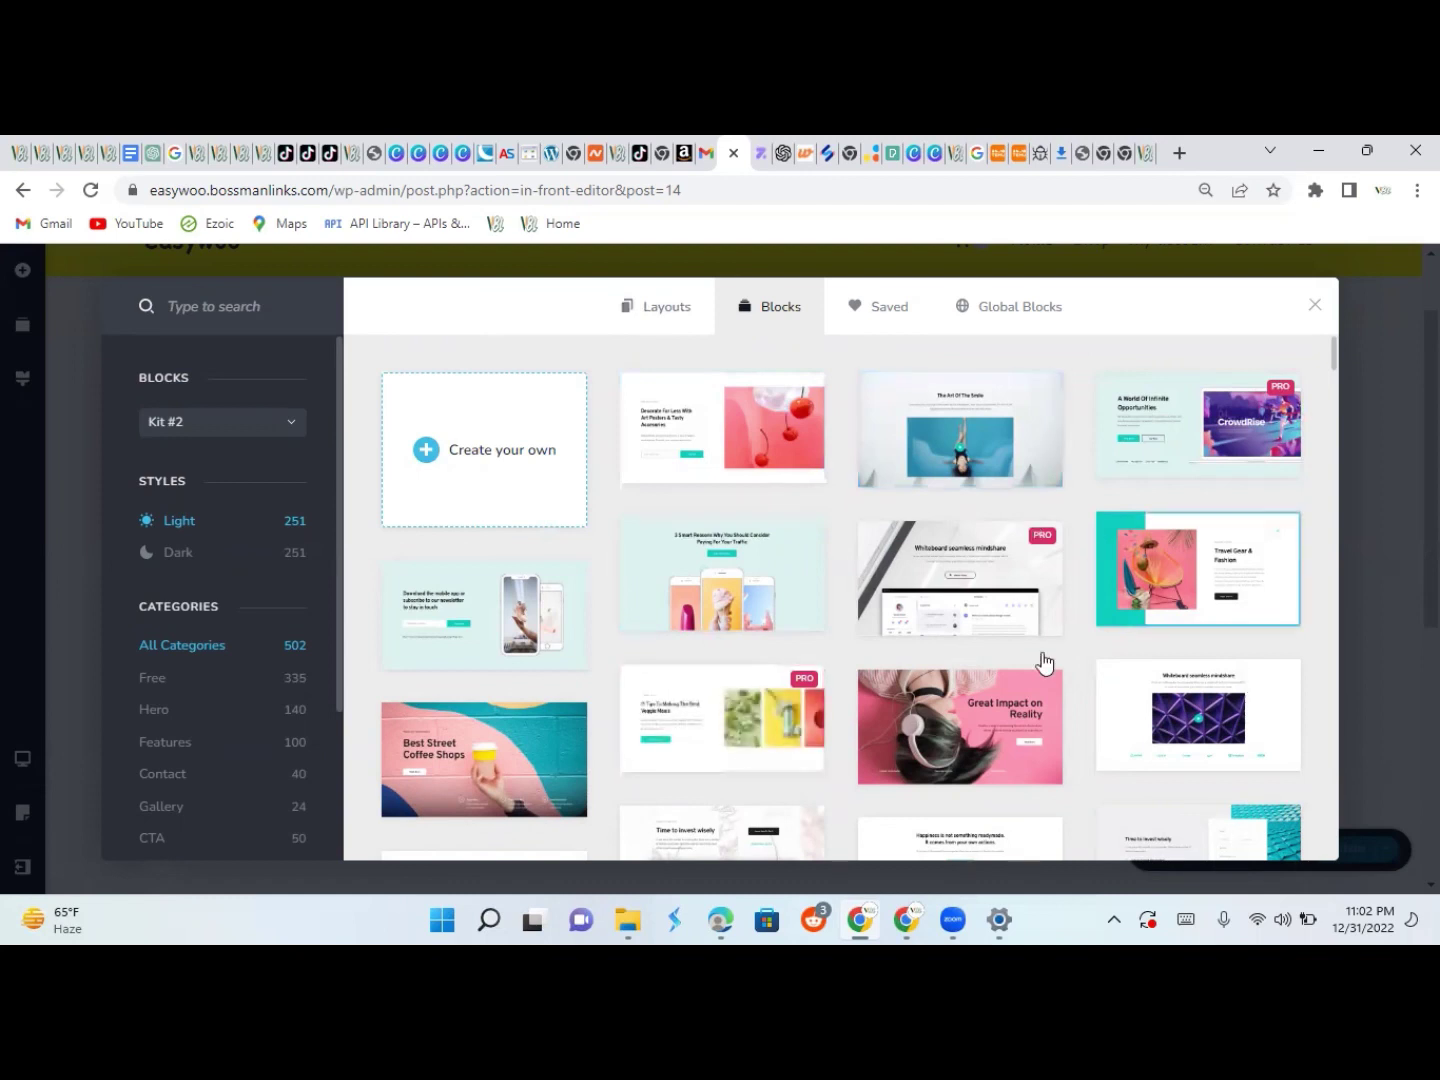
click(461, 466)
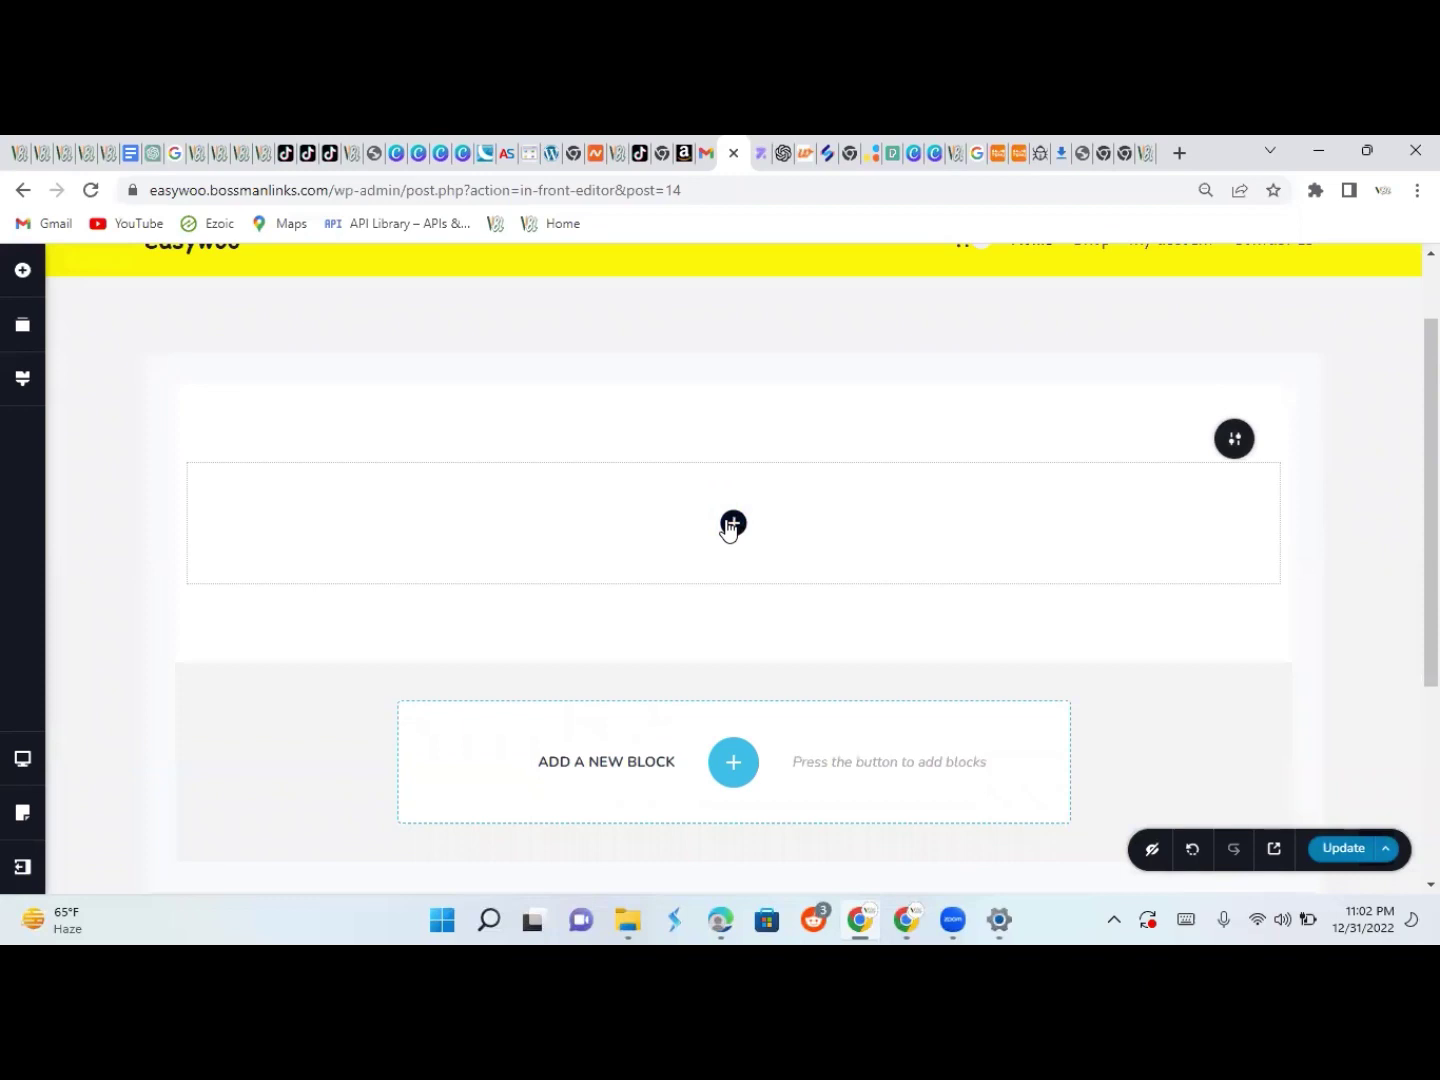
click(733, 523)
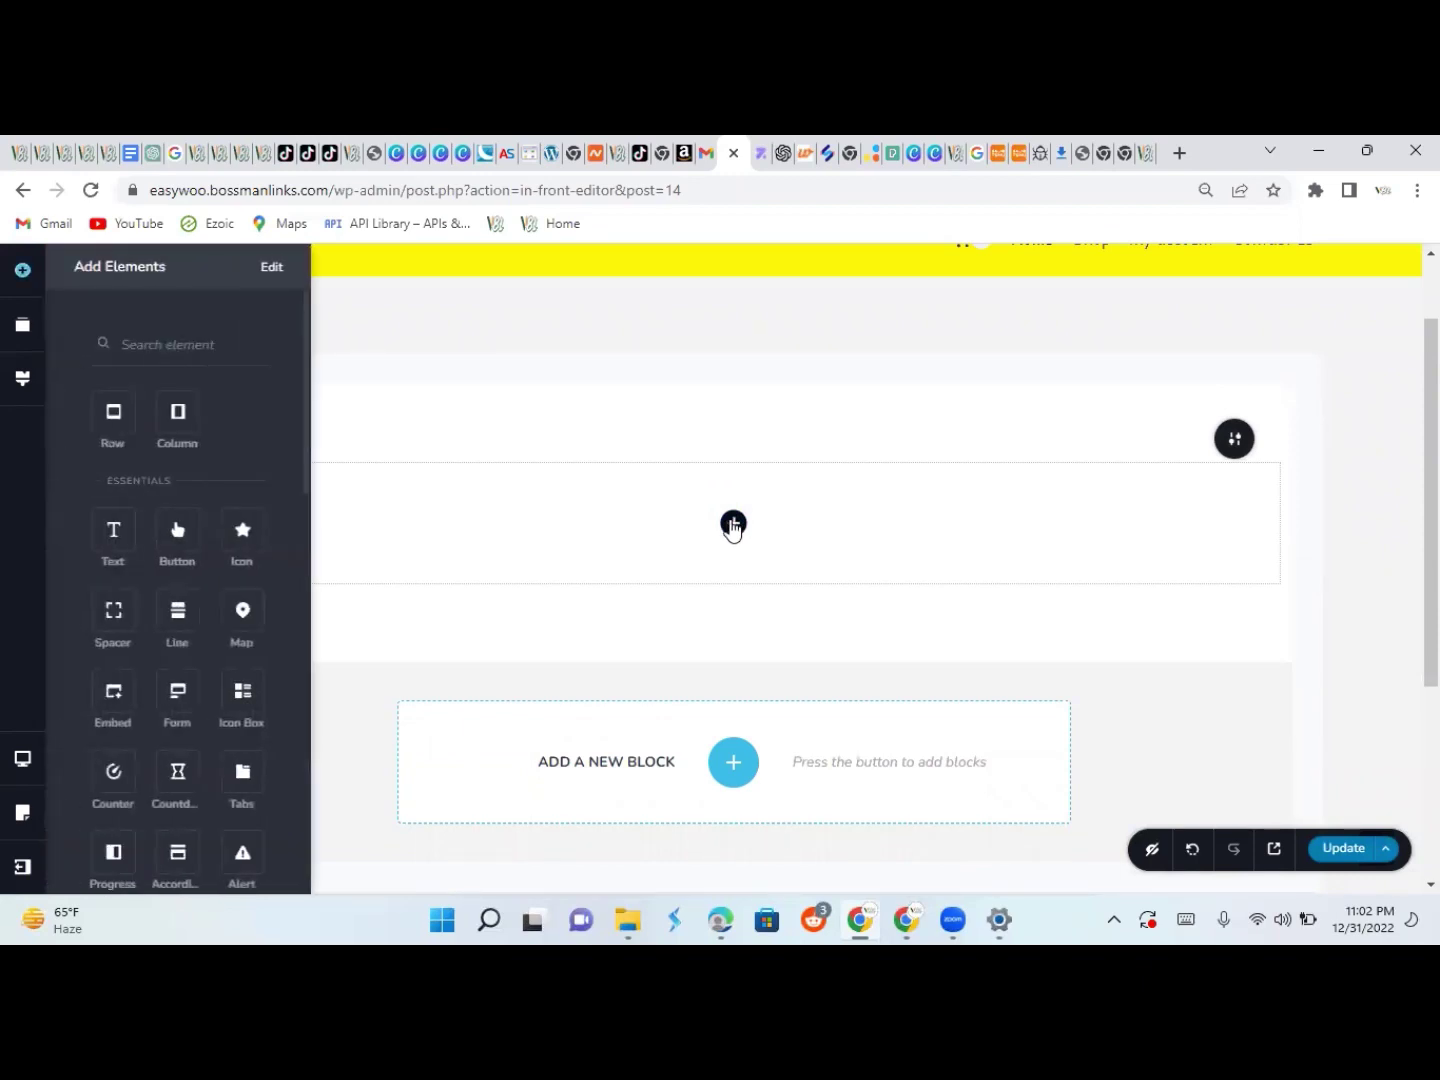
drag(178, 413, 739, 530)
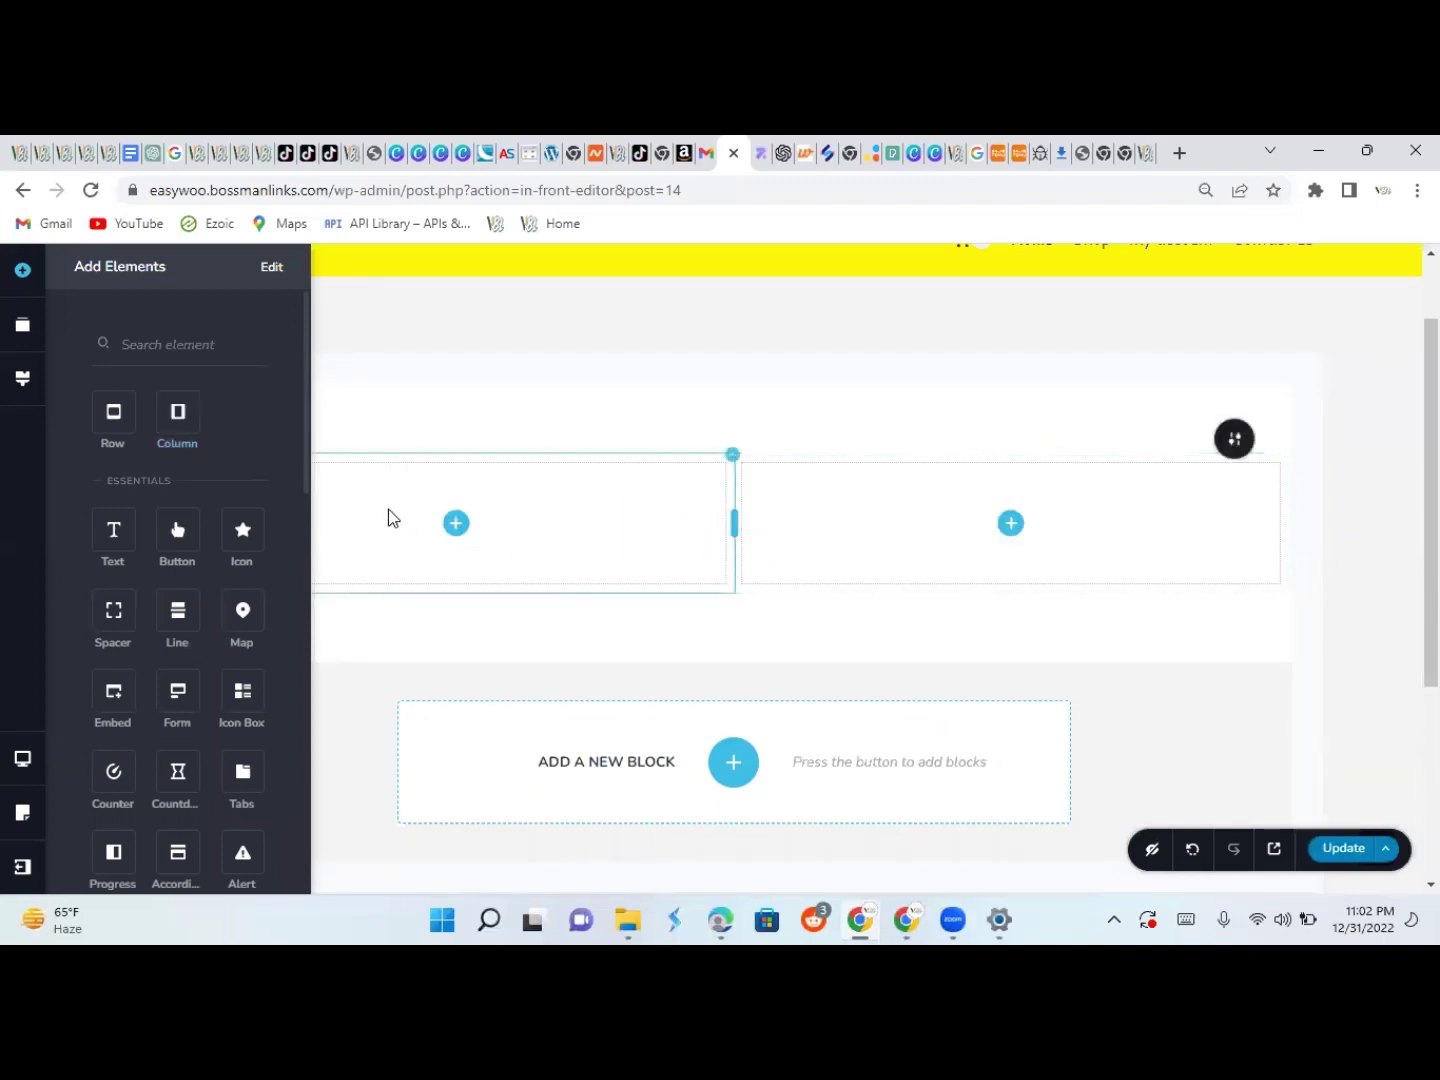
drag(178, 418, 588, 524)
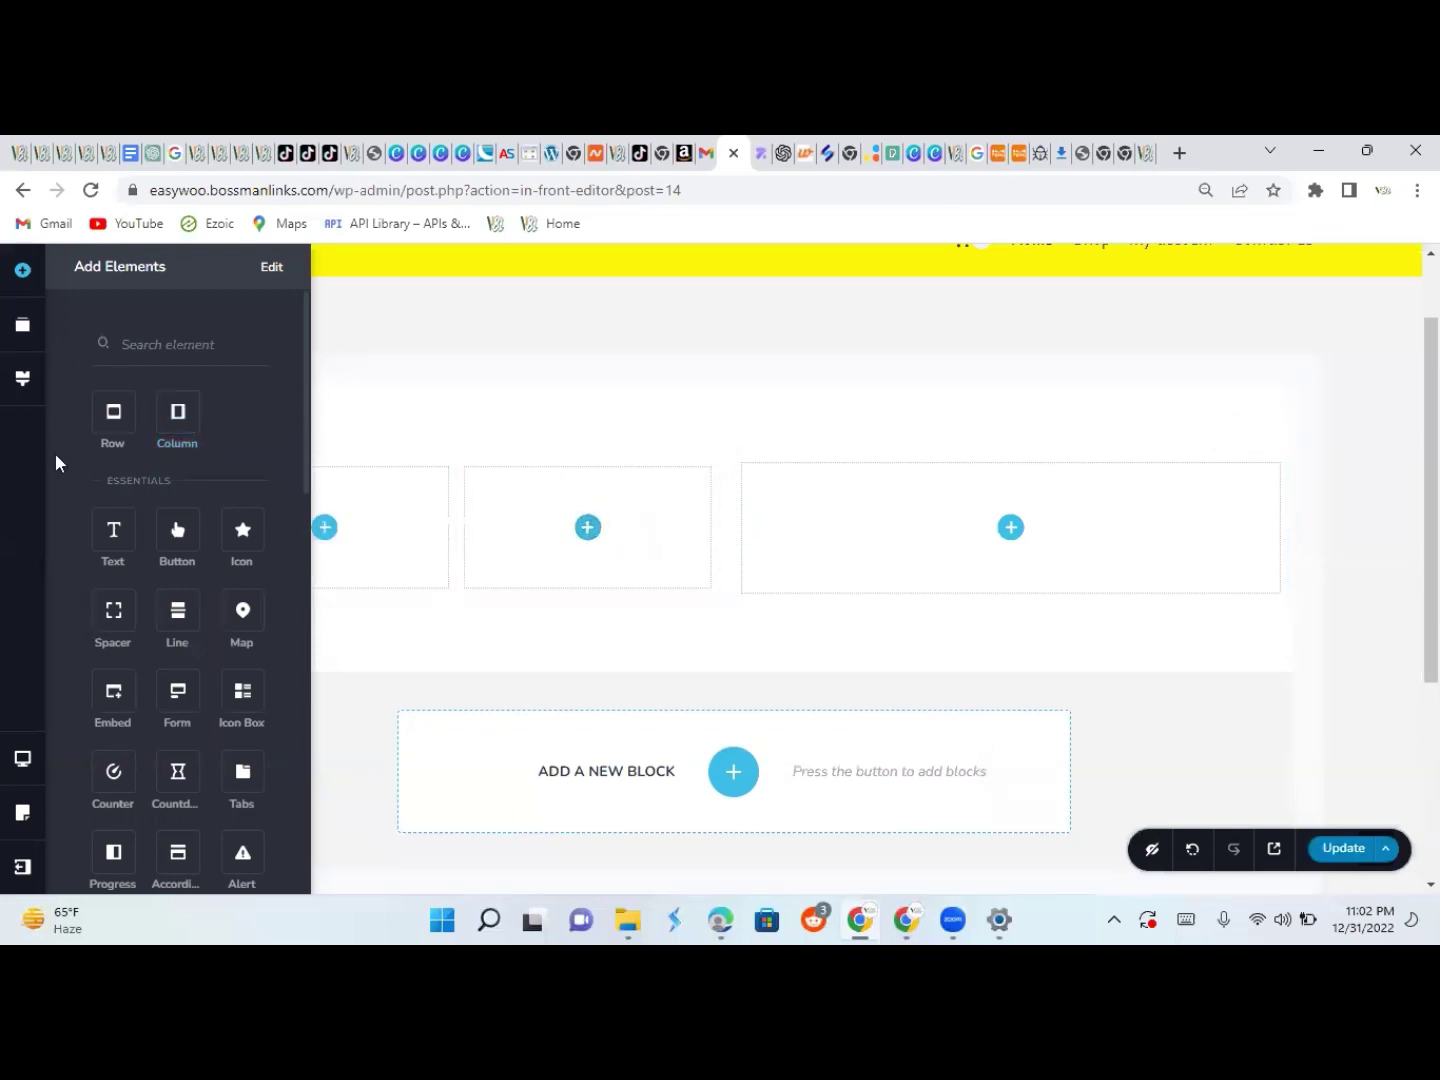
Try a text element in the first column, and place a button in the second and an icon in the third
drag(112, 532, 328, 550)
drag(178, 545, 607, 559)
drag(241, 527, 978, 565)
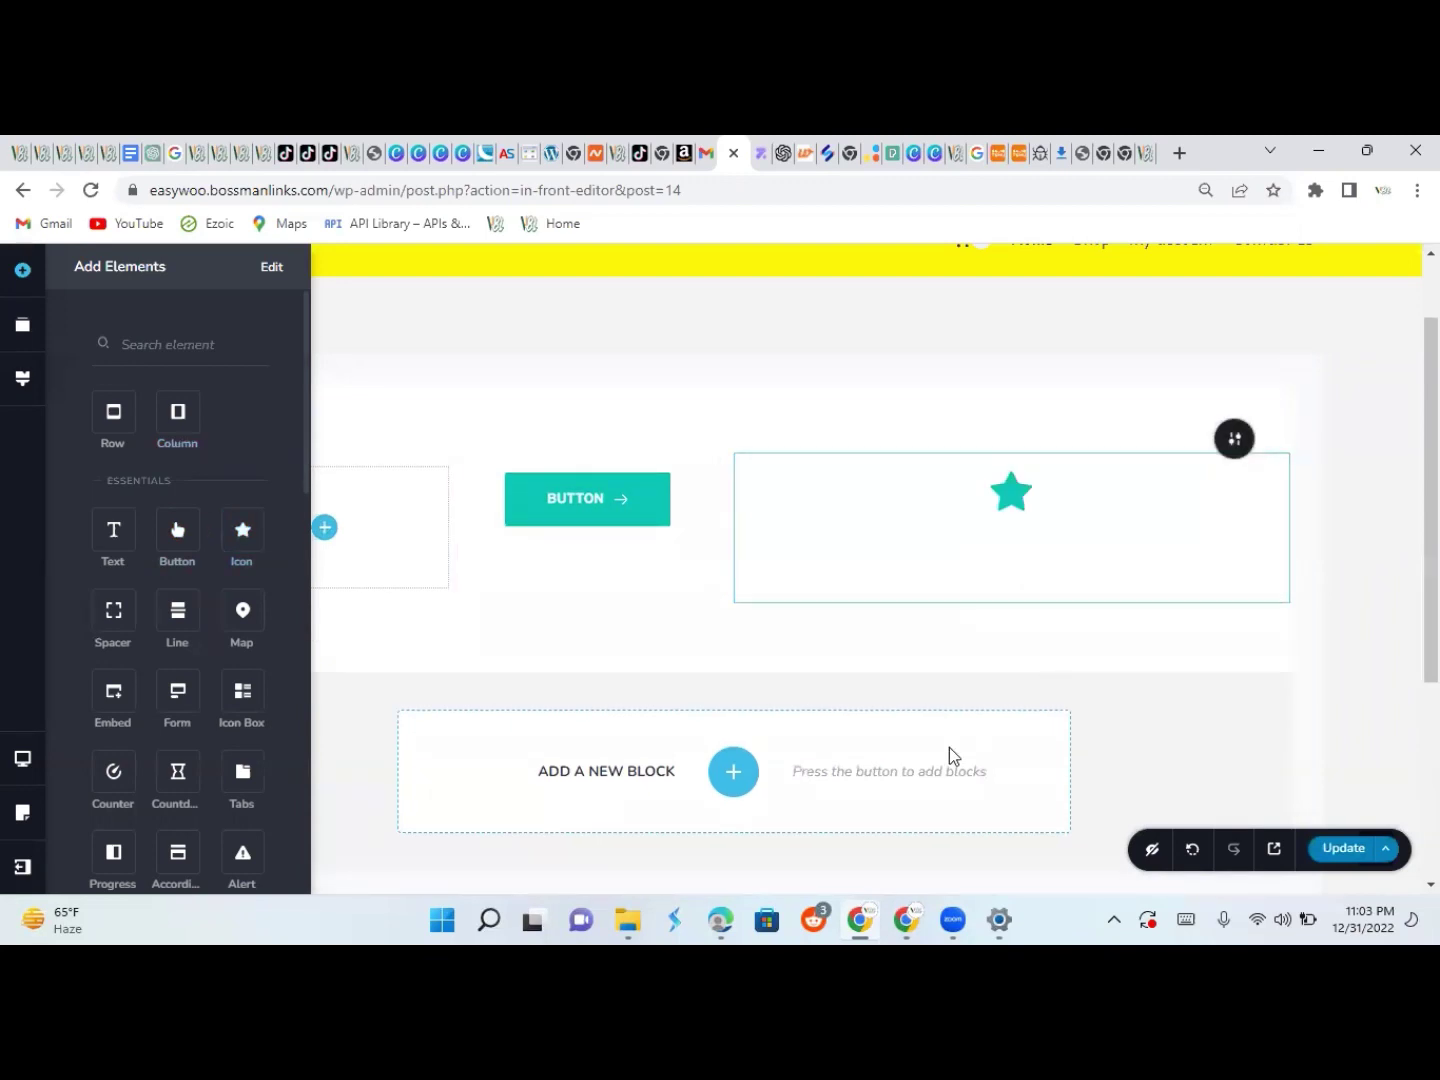
Set IMG_9694.gif from the media library as the background image of the whole block
mouse_move(1234, 415)
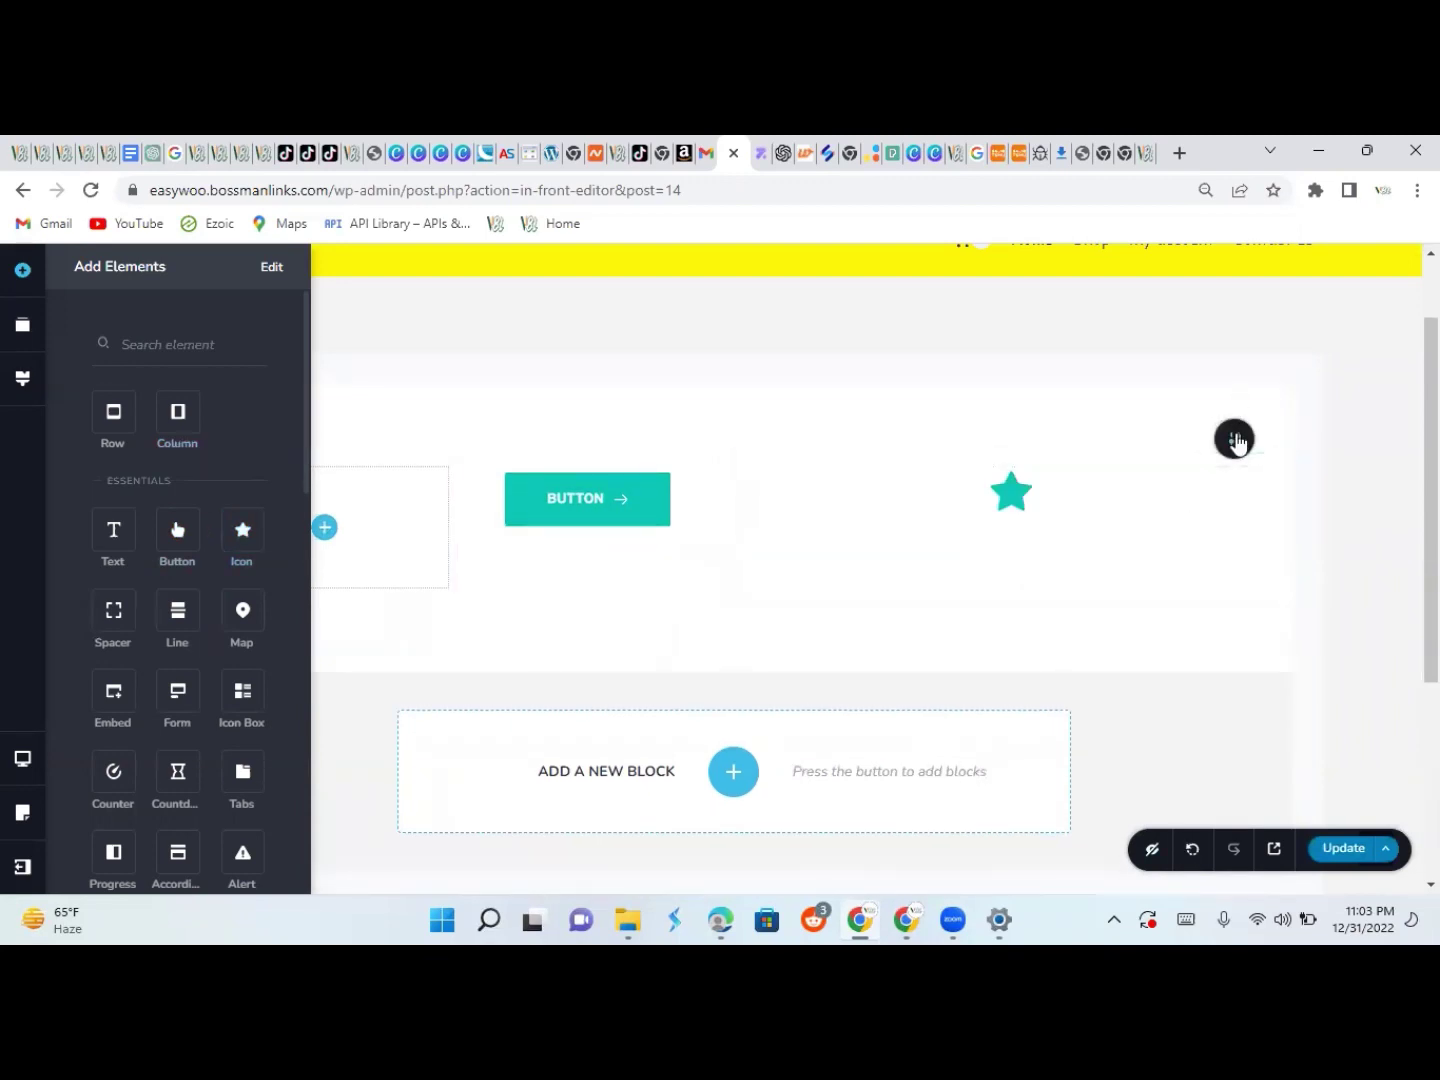
click(1235, 440)
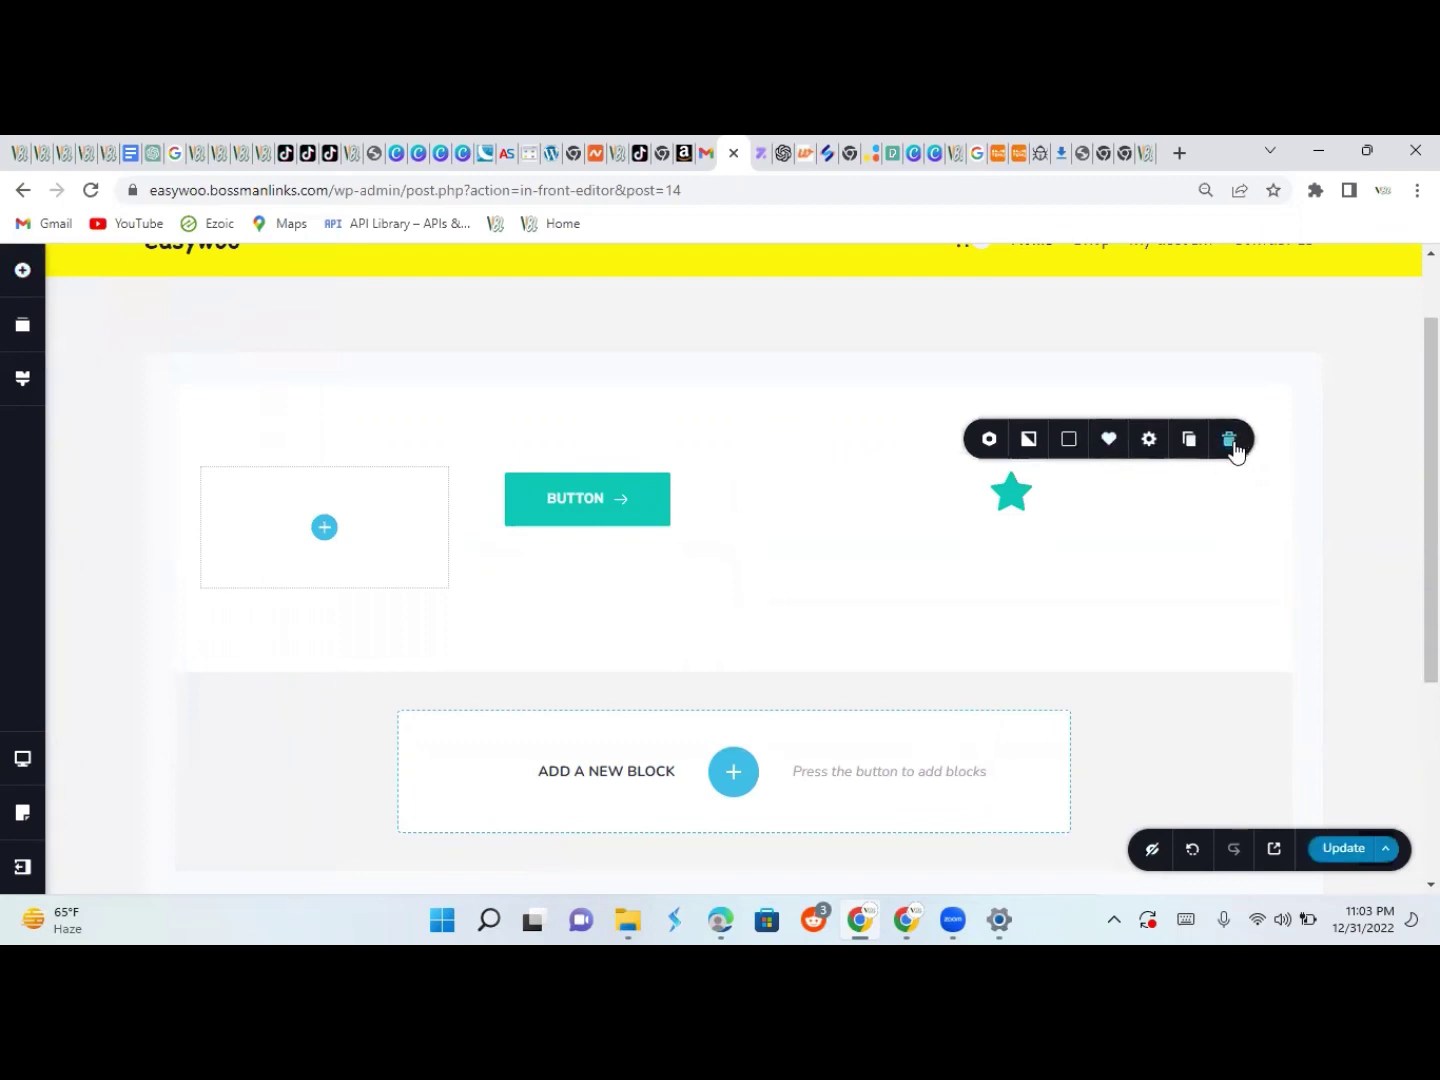
click(1109, 439)
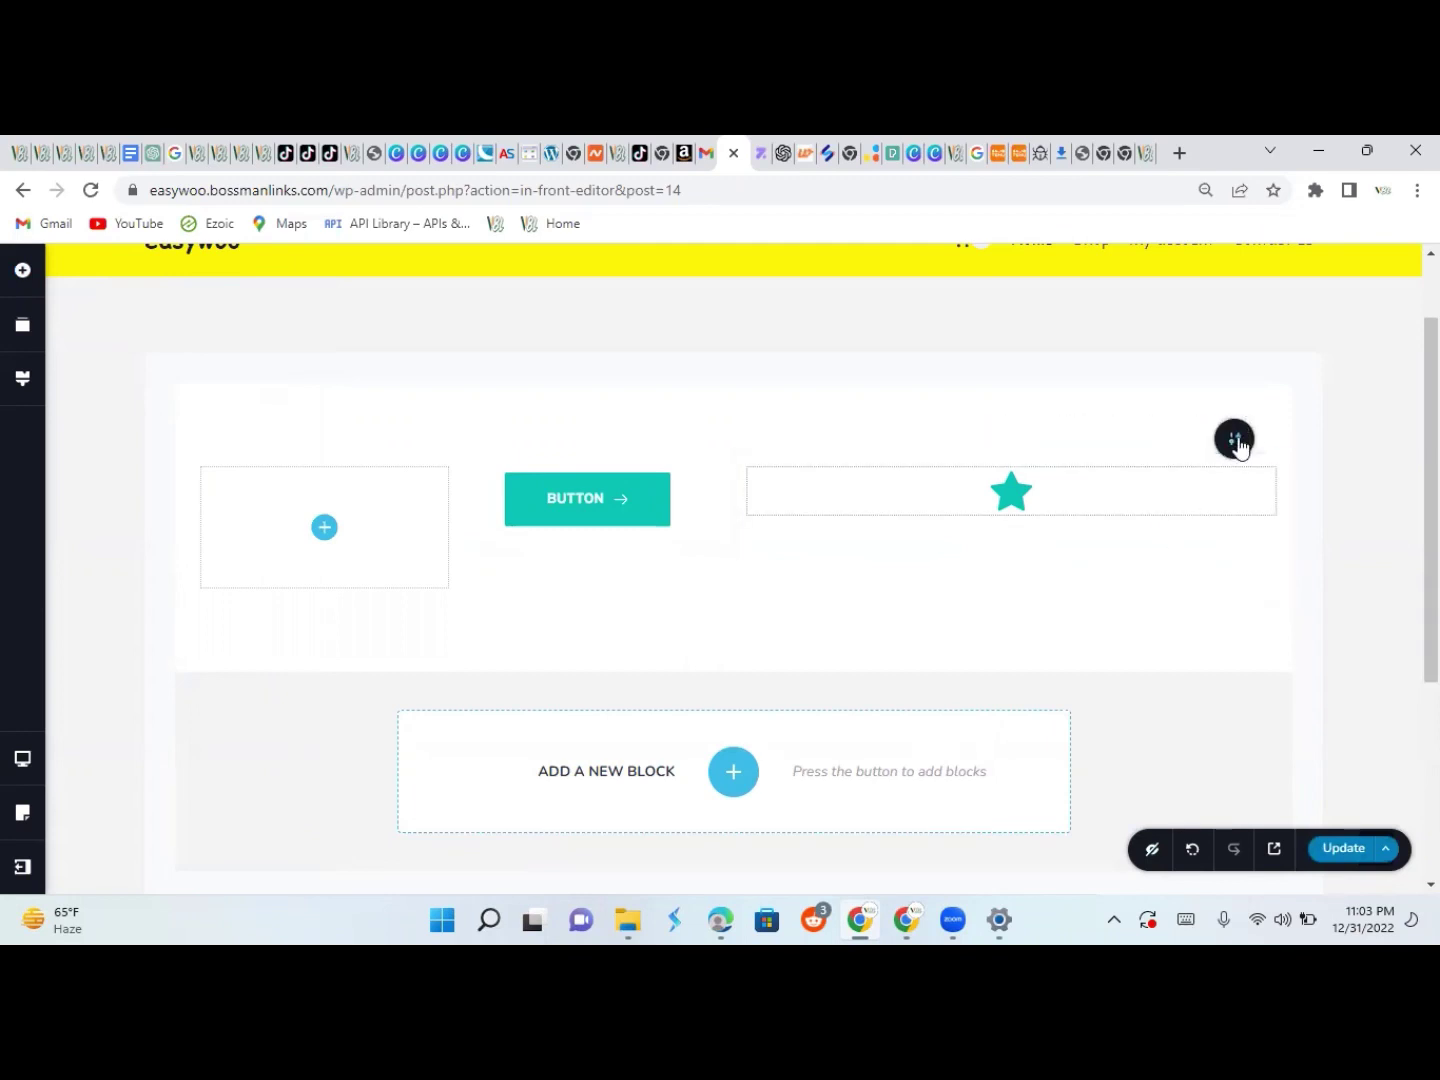
click(1236, 441)
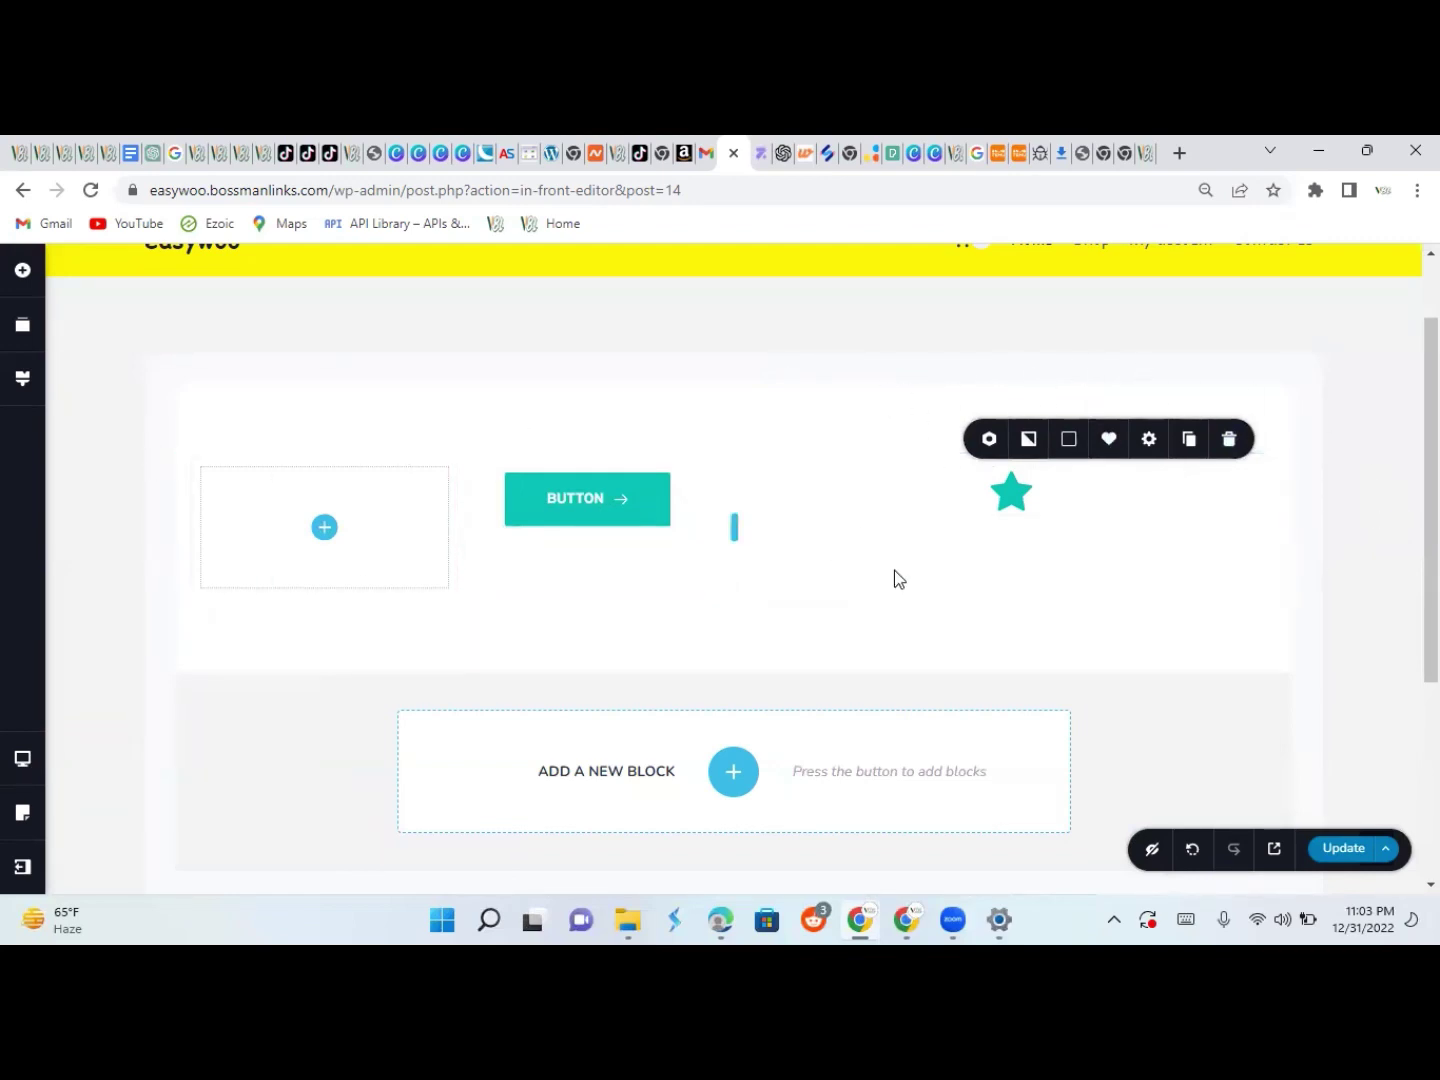
click(1029, 440)
click(1073, 585)
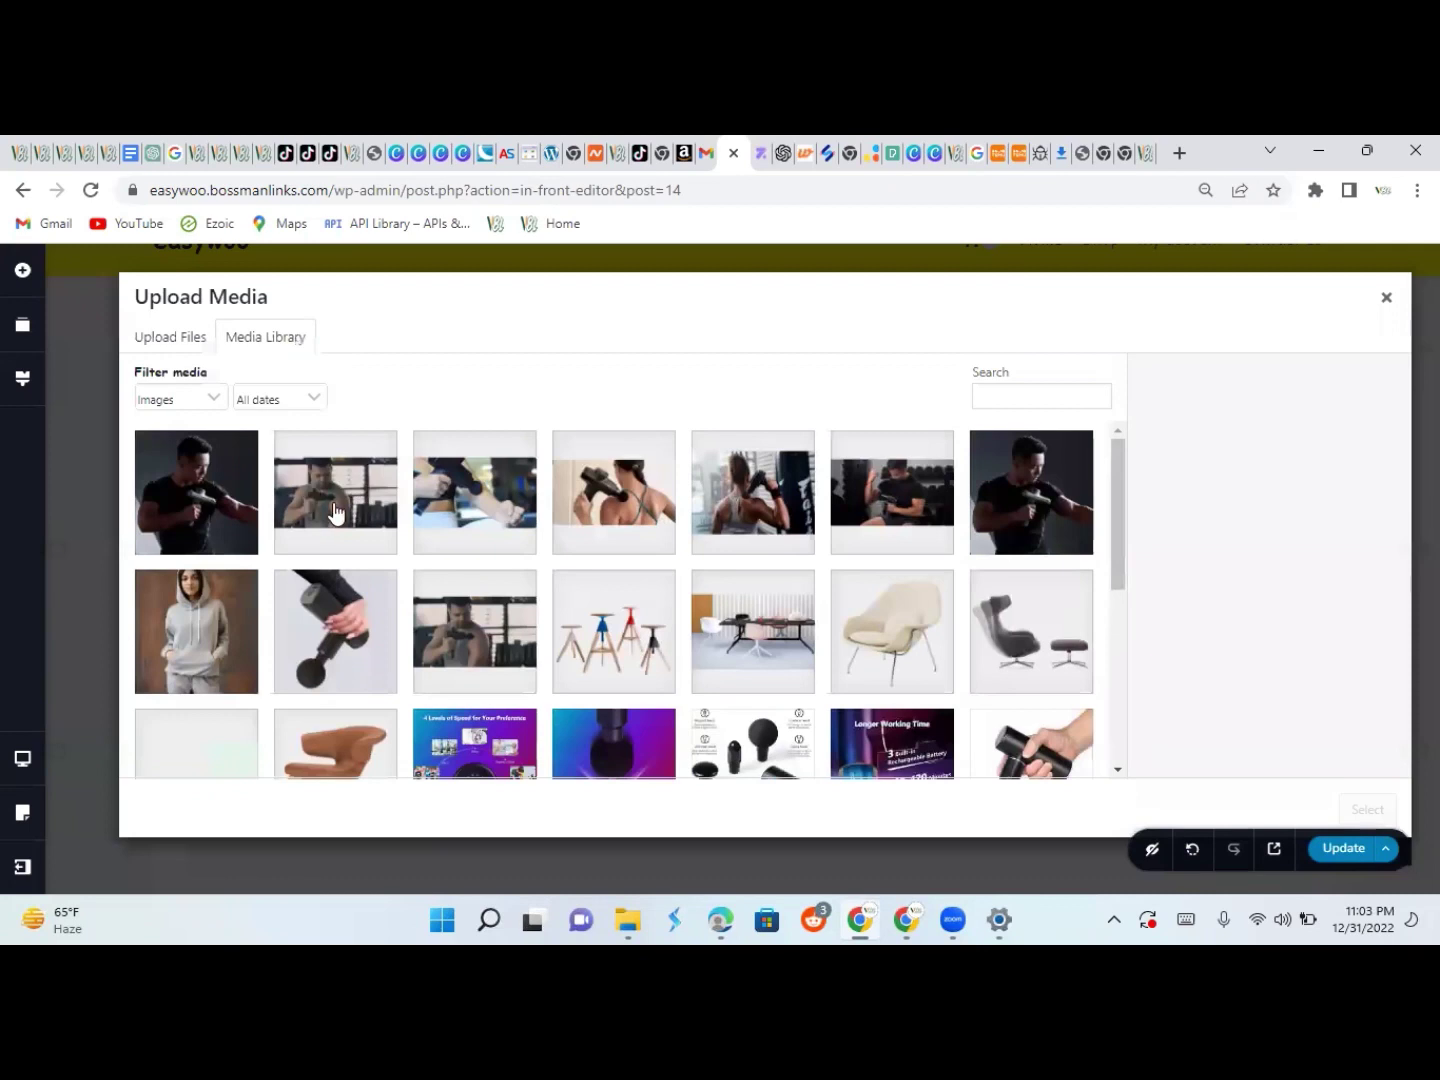
click(336, 512)
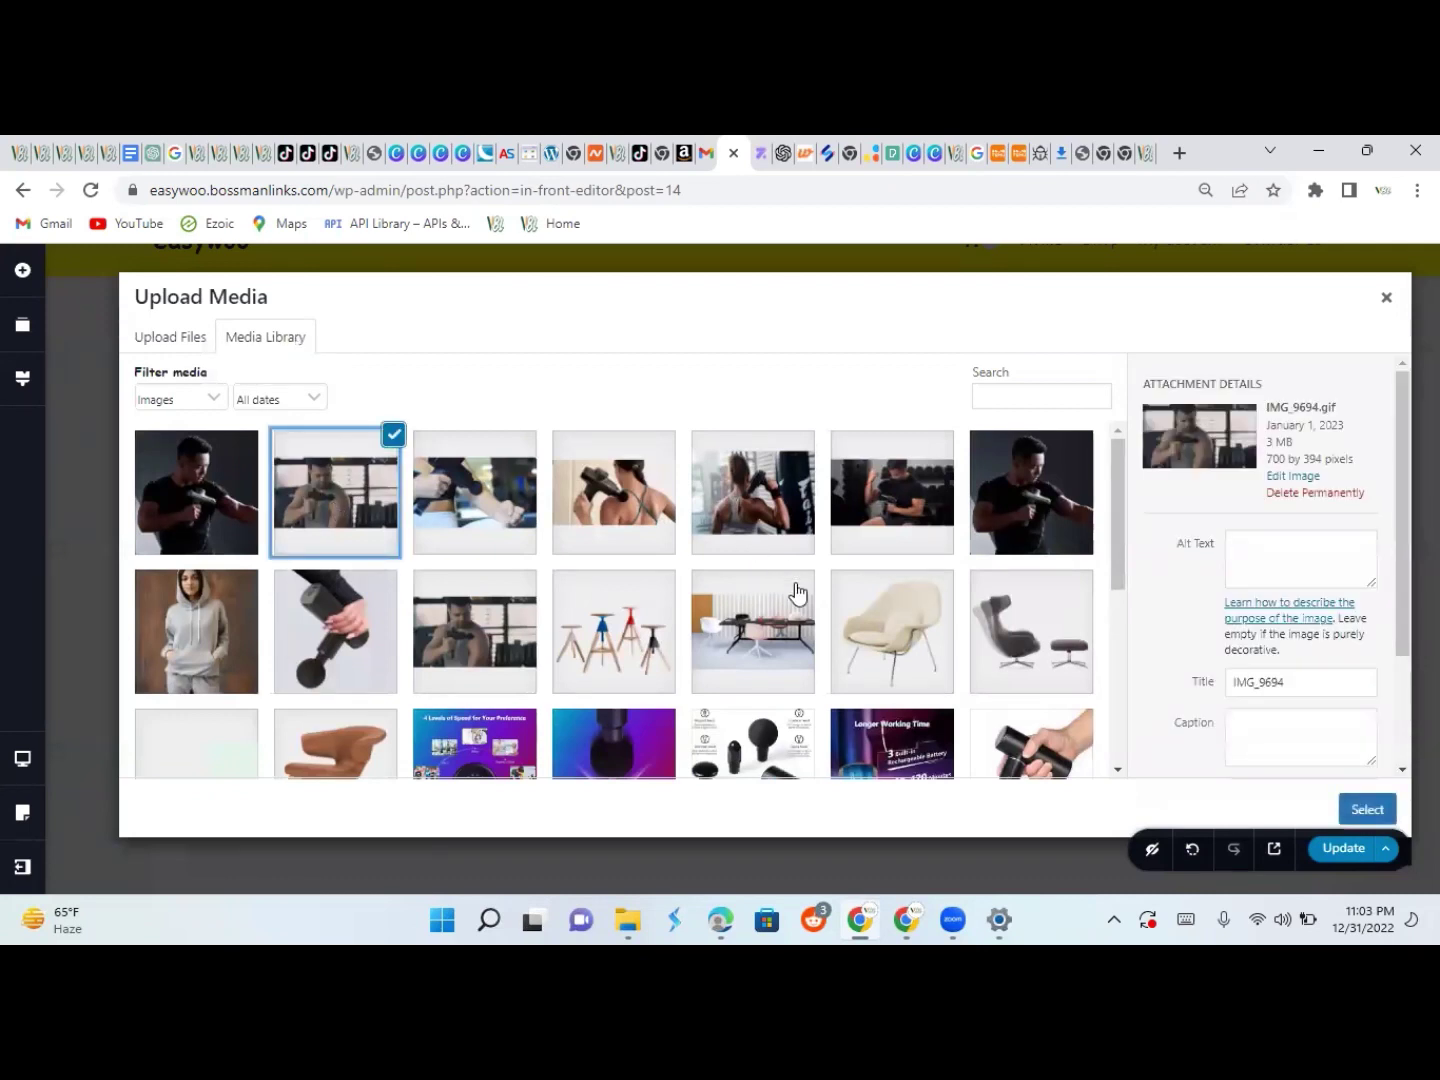
click(1370, 809)
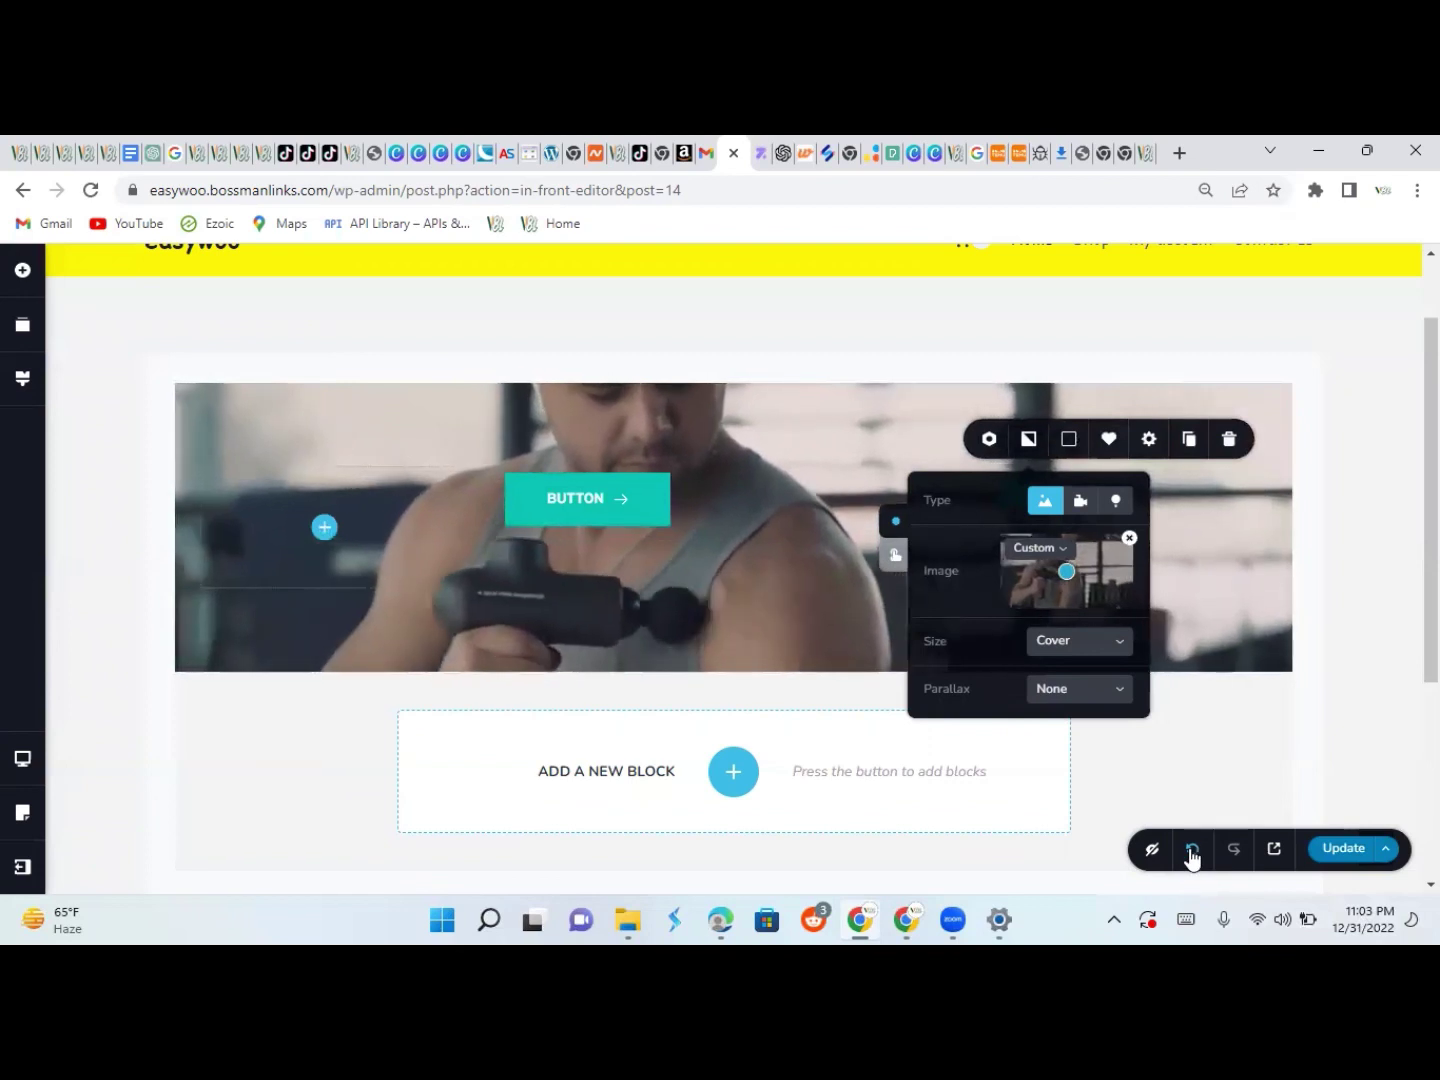
Undo the block's background image and examine the editing options of the button and the star icon
click(1193, 850)
click(1193, 852)
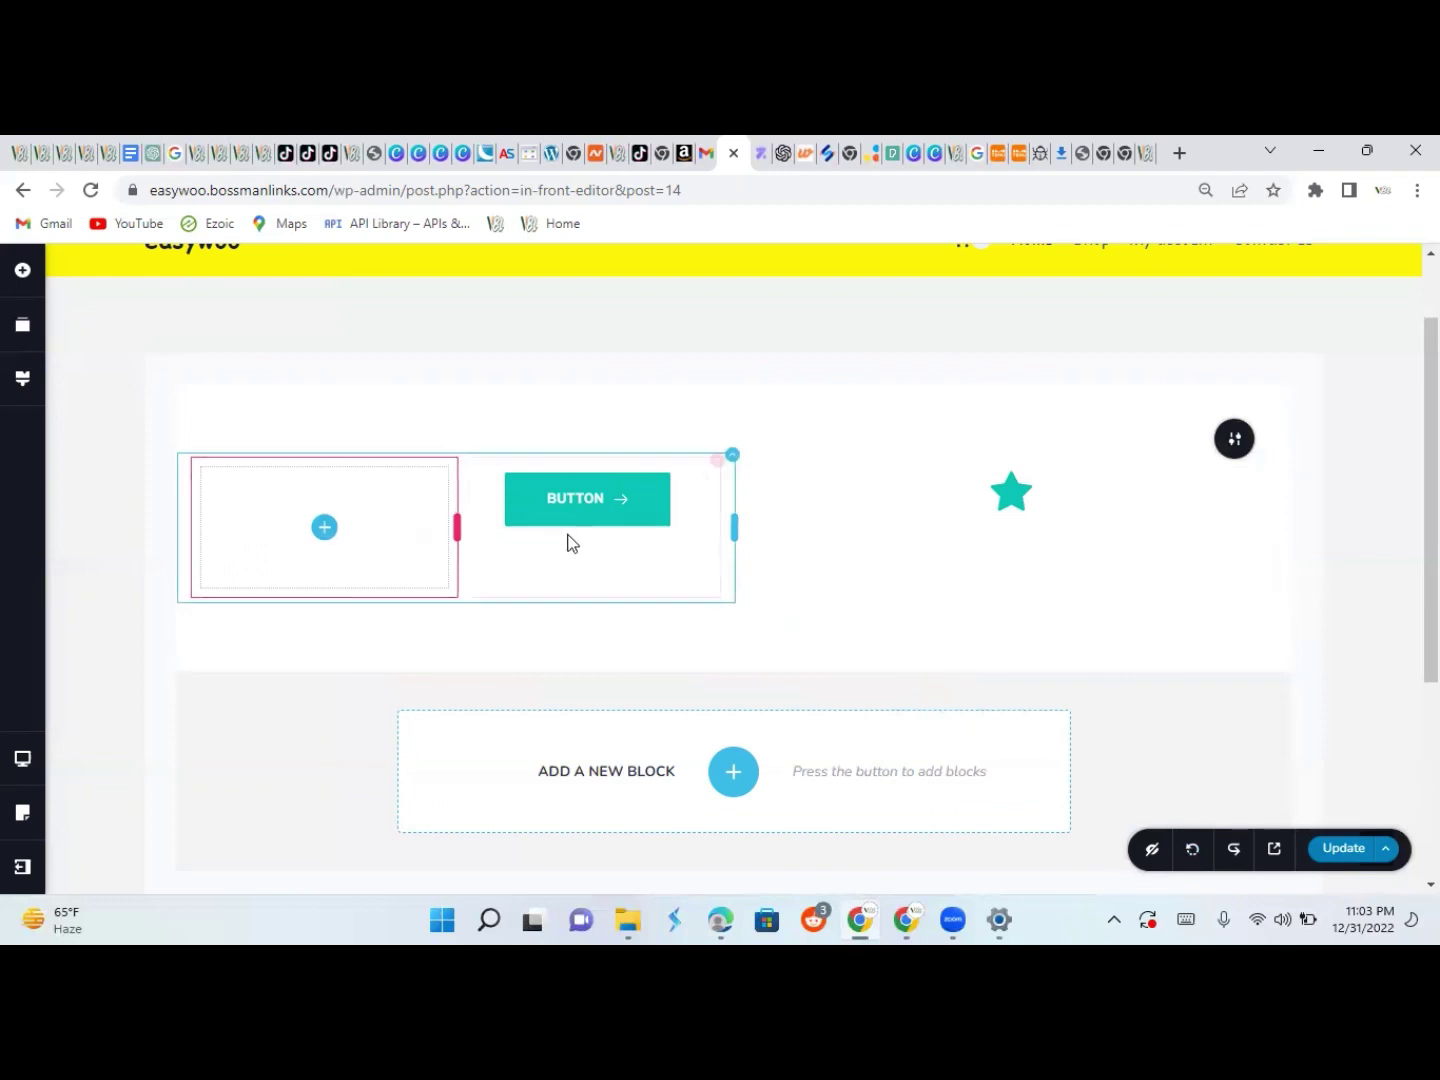
click(617, 525)
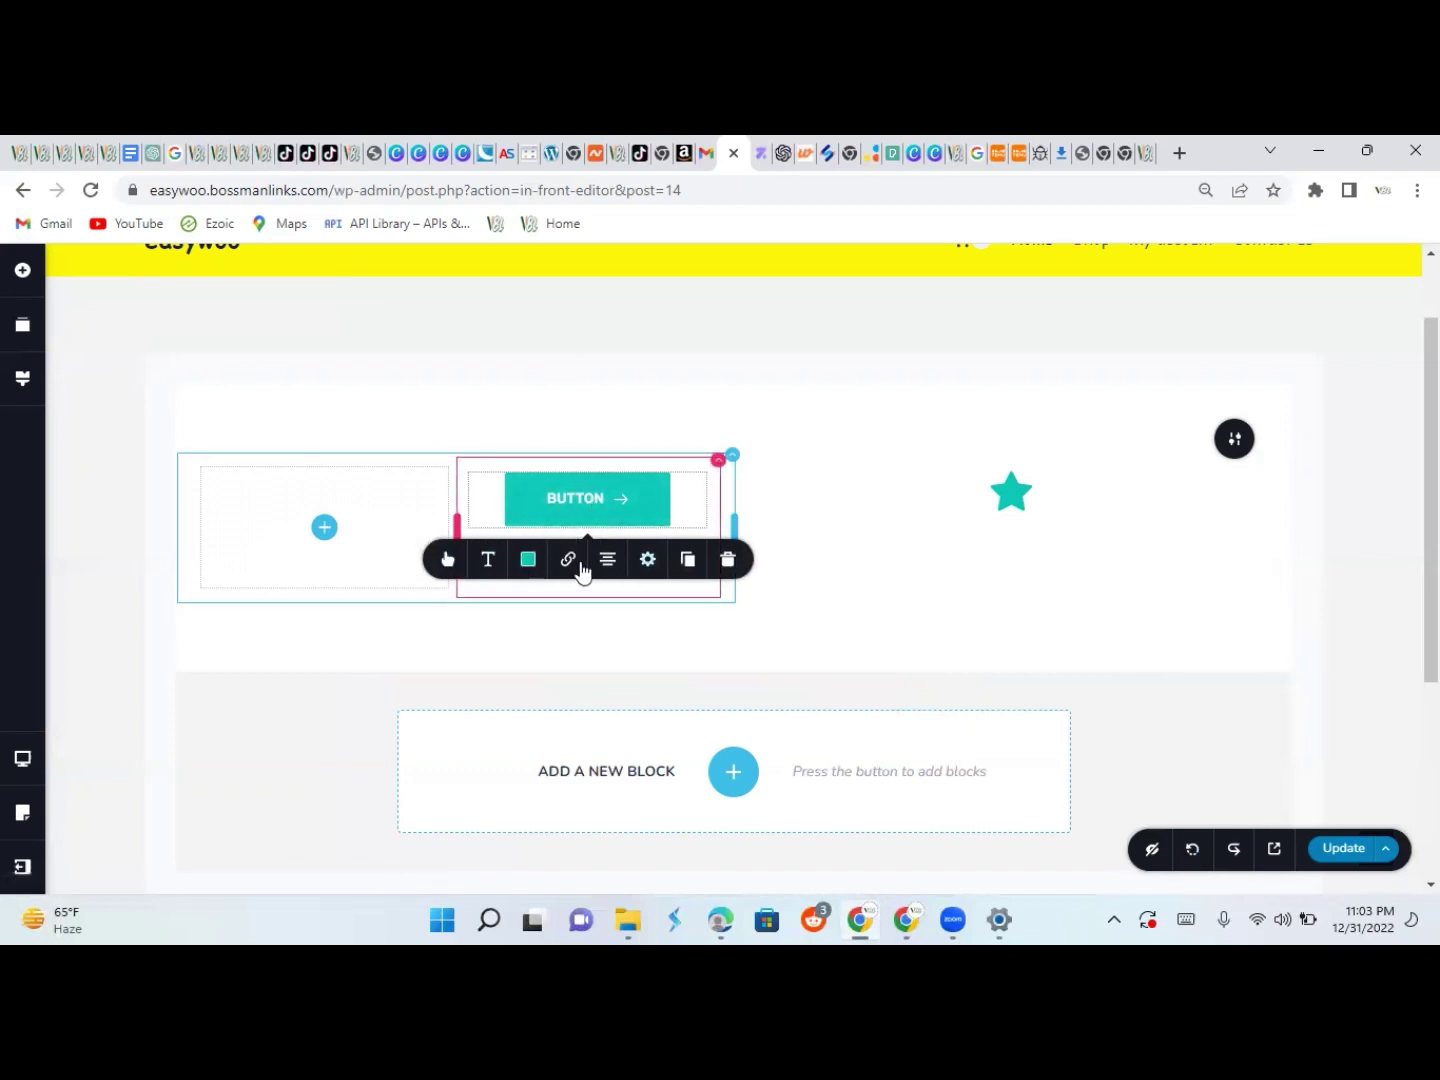
click(1016, 492)
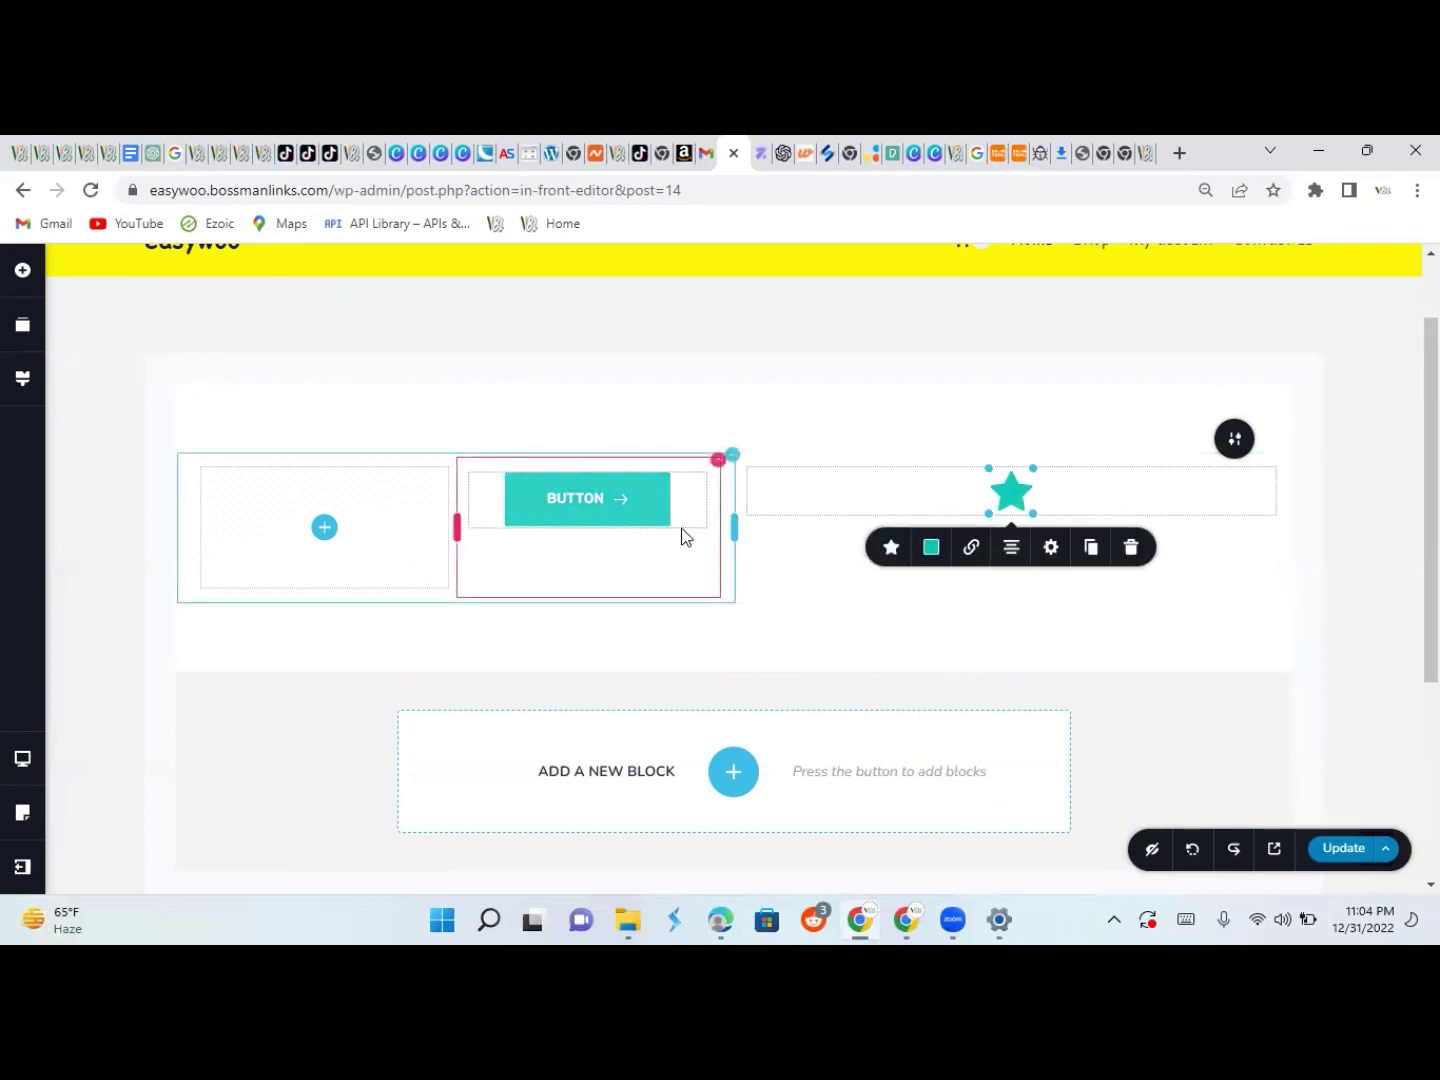
click(1240, 443)
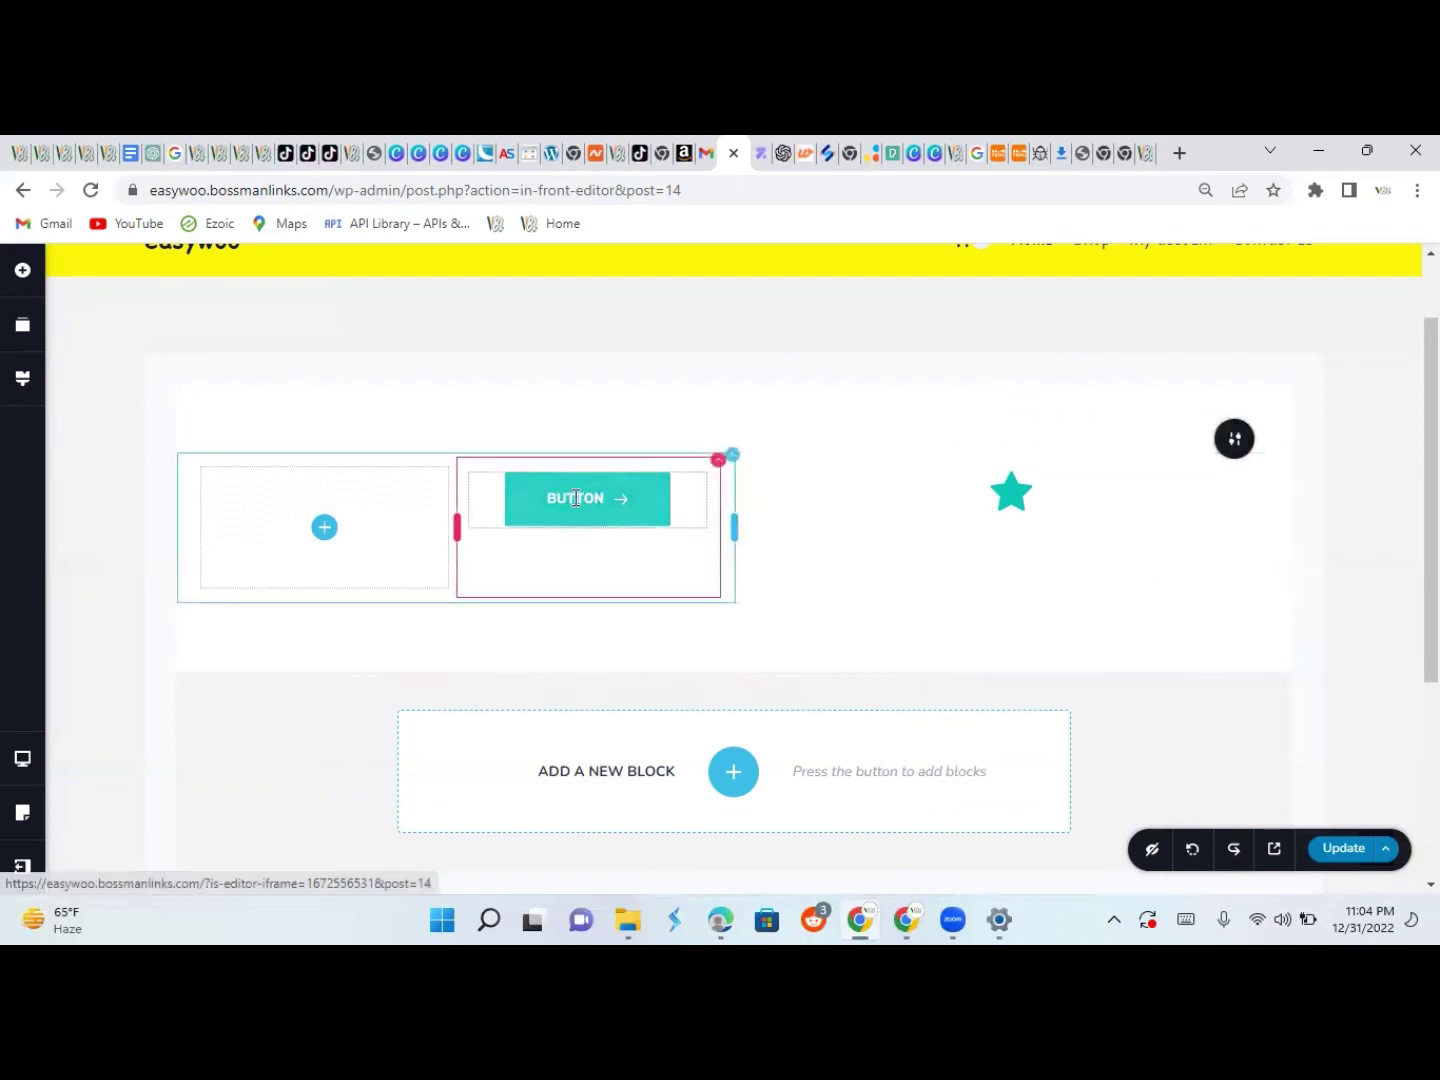
click(1002, 508)
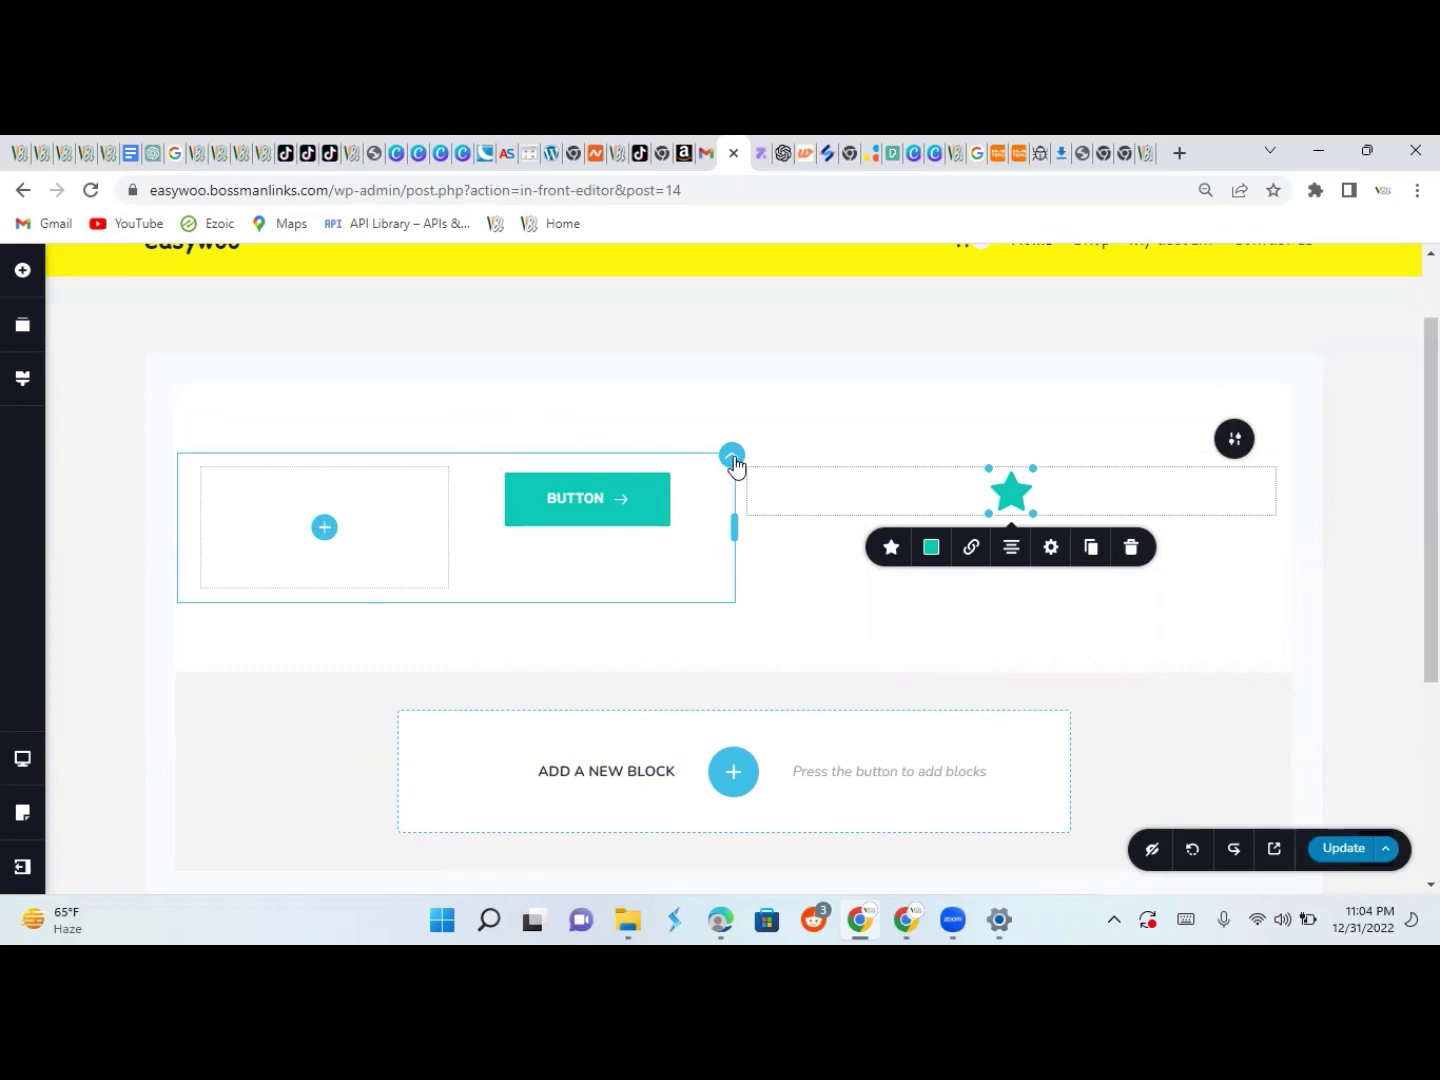
Set IMG_9694.gif from the media library as the background image of the outer column that holds the button
click(733, 458)
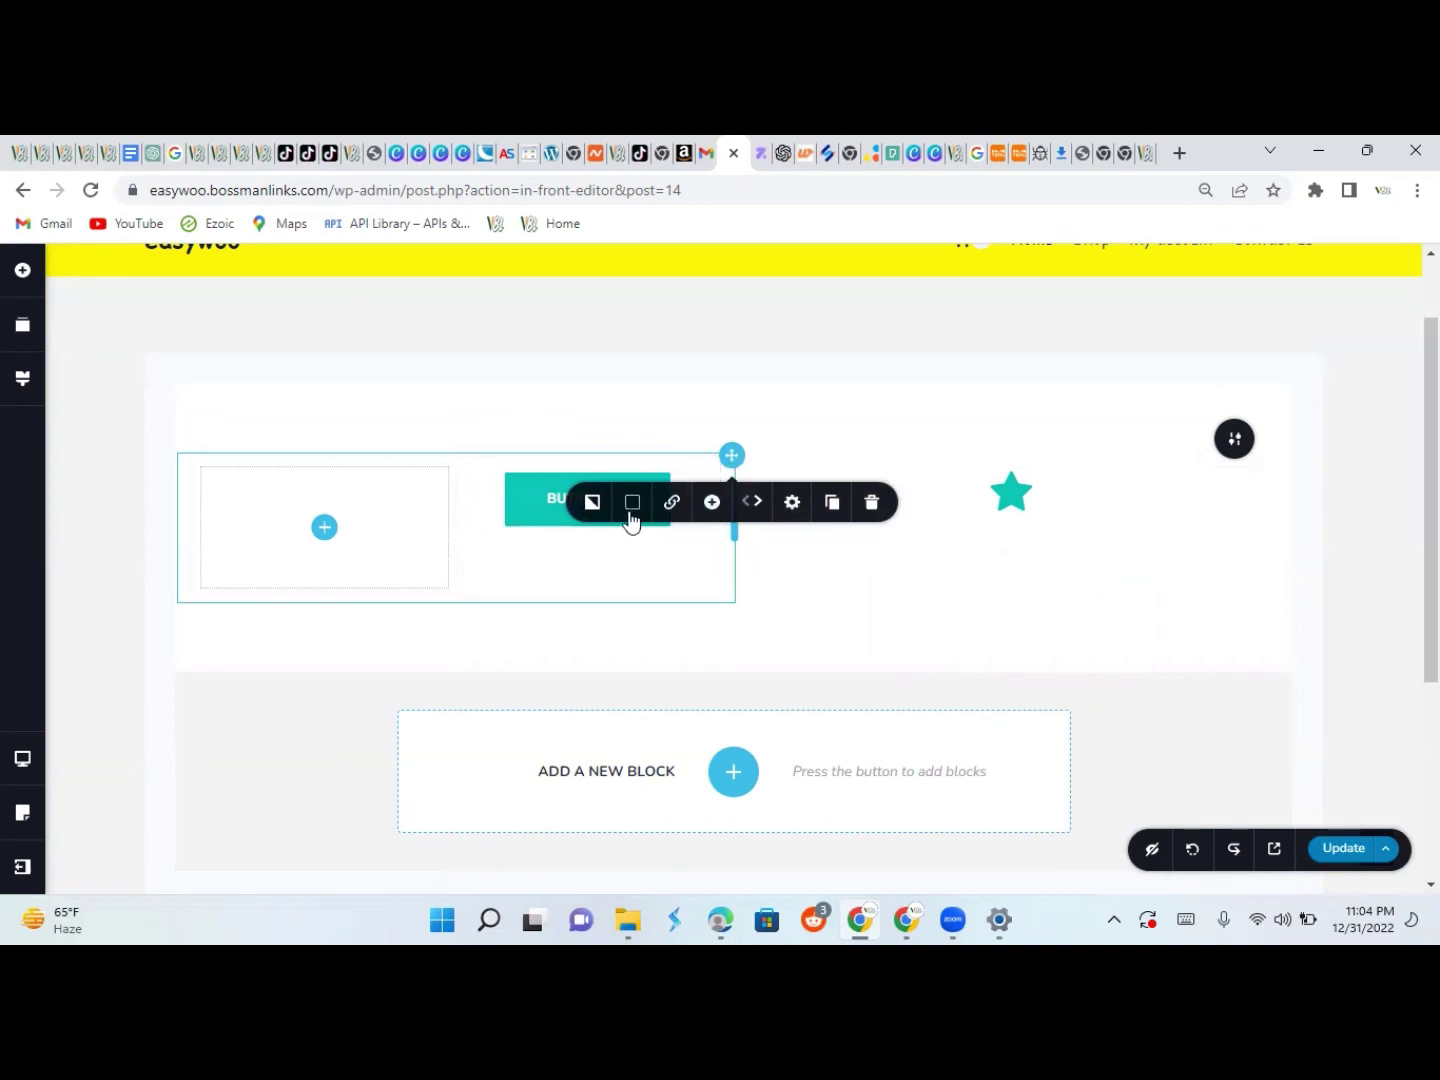
click(592, 503)
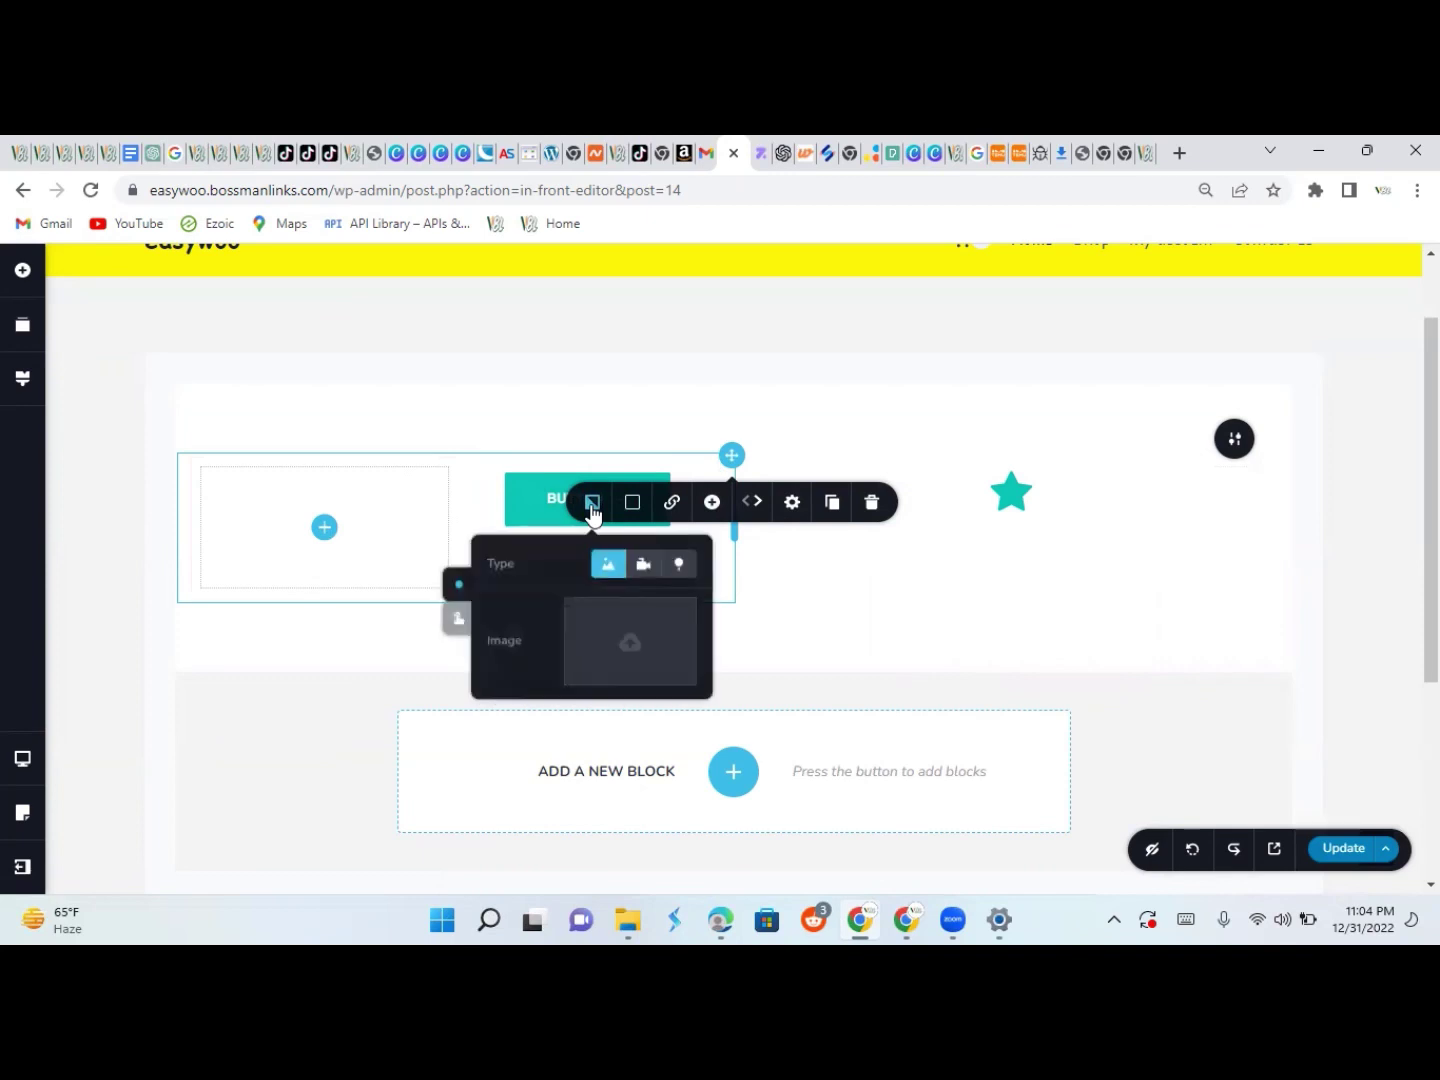
click(633, 633)
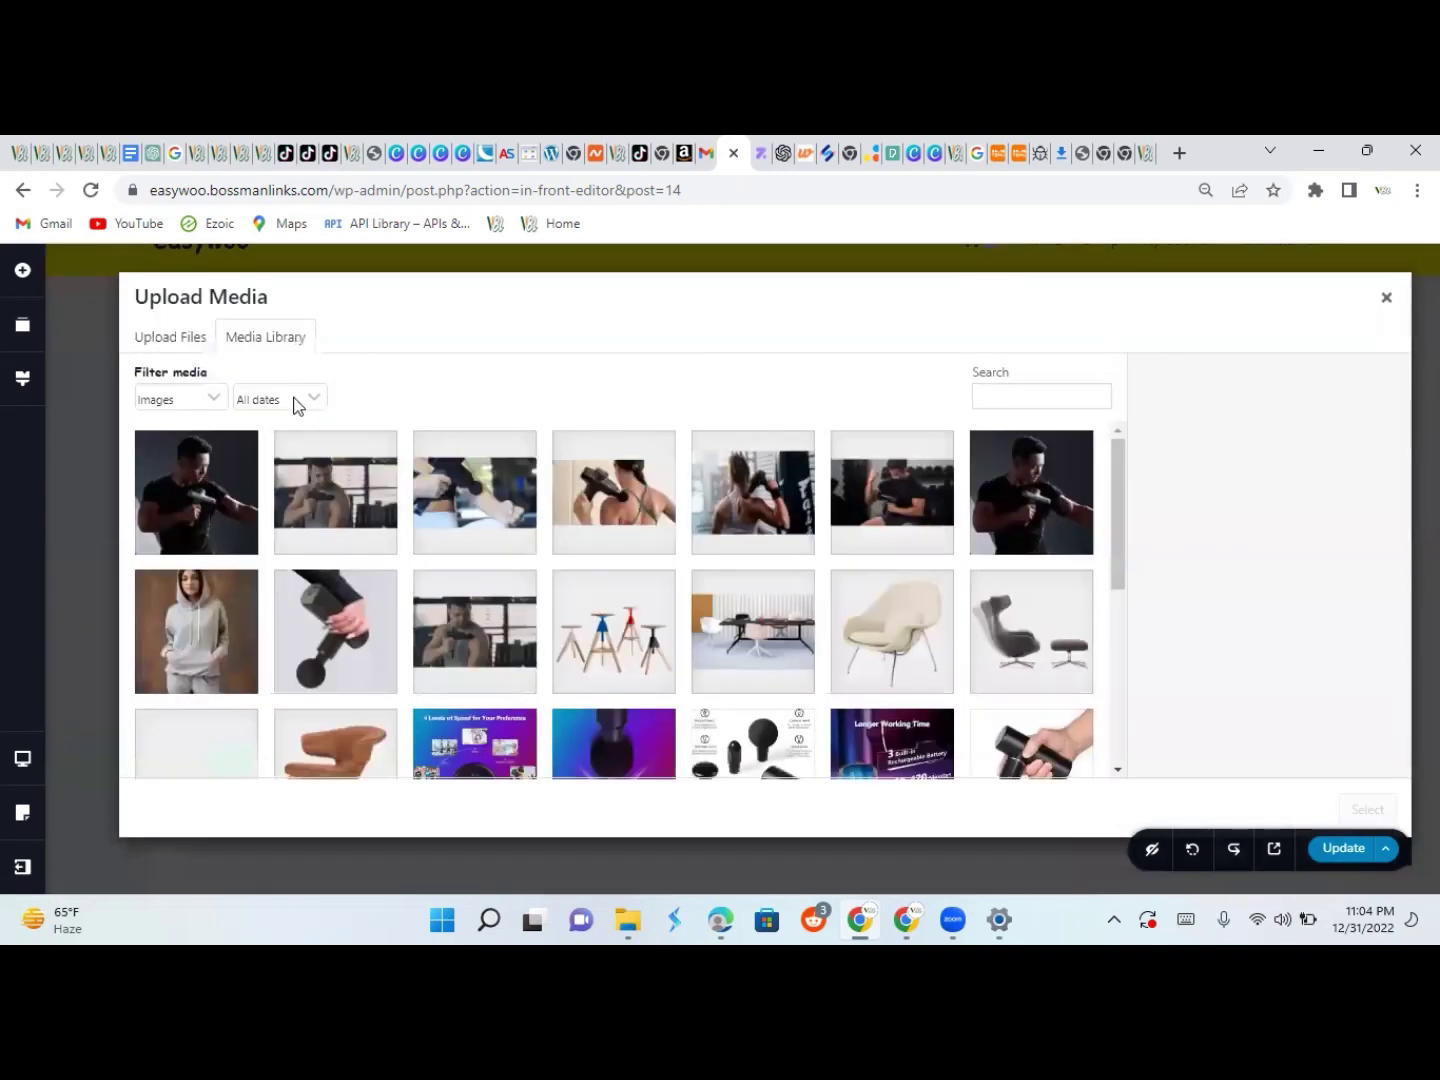
click(318, 500)
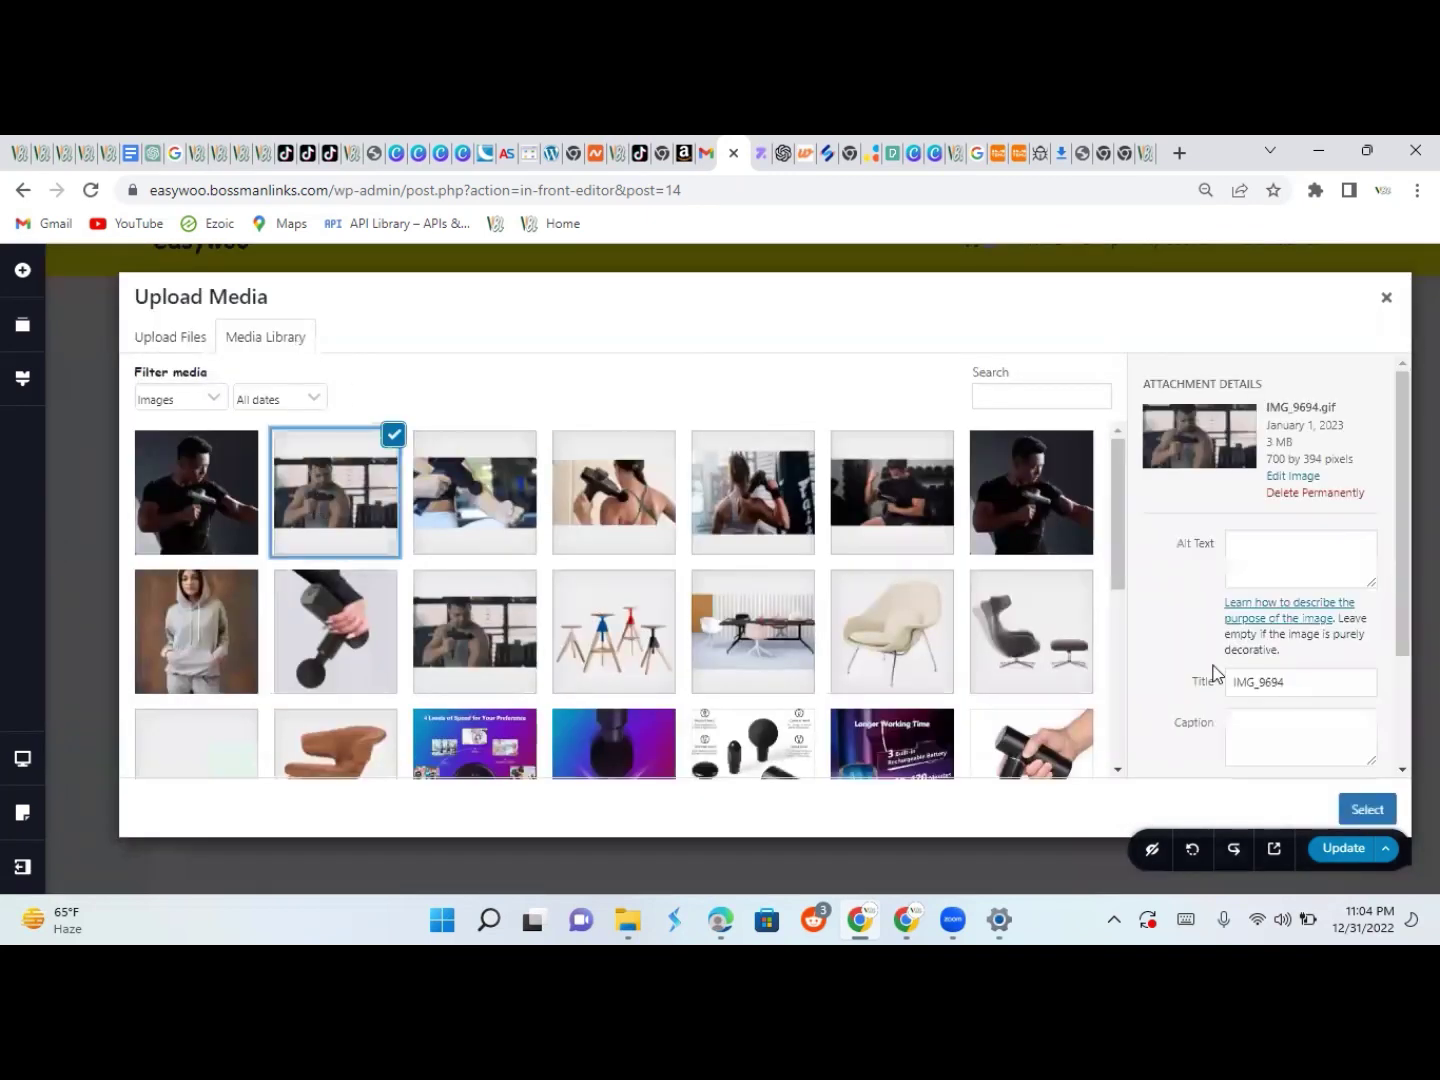
click(1367, 809)
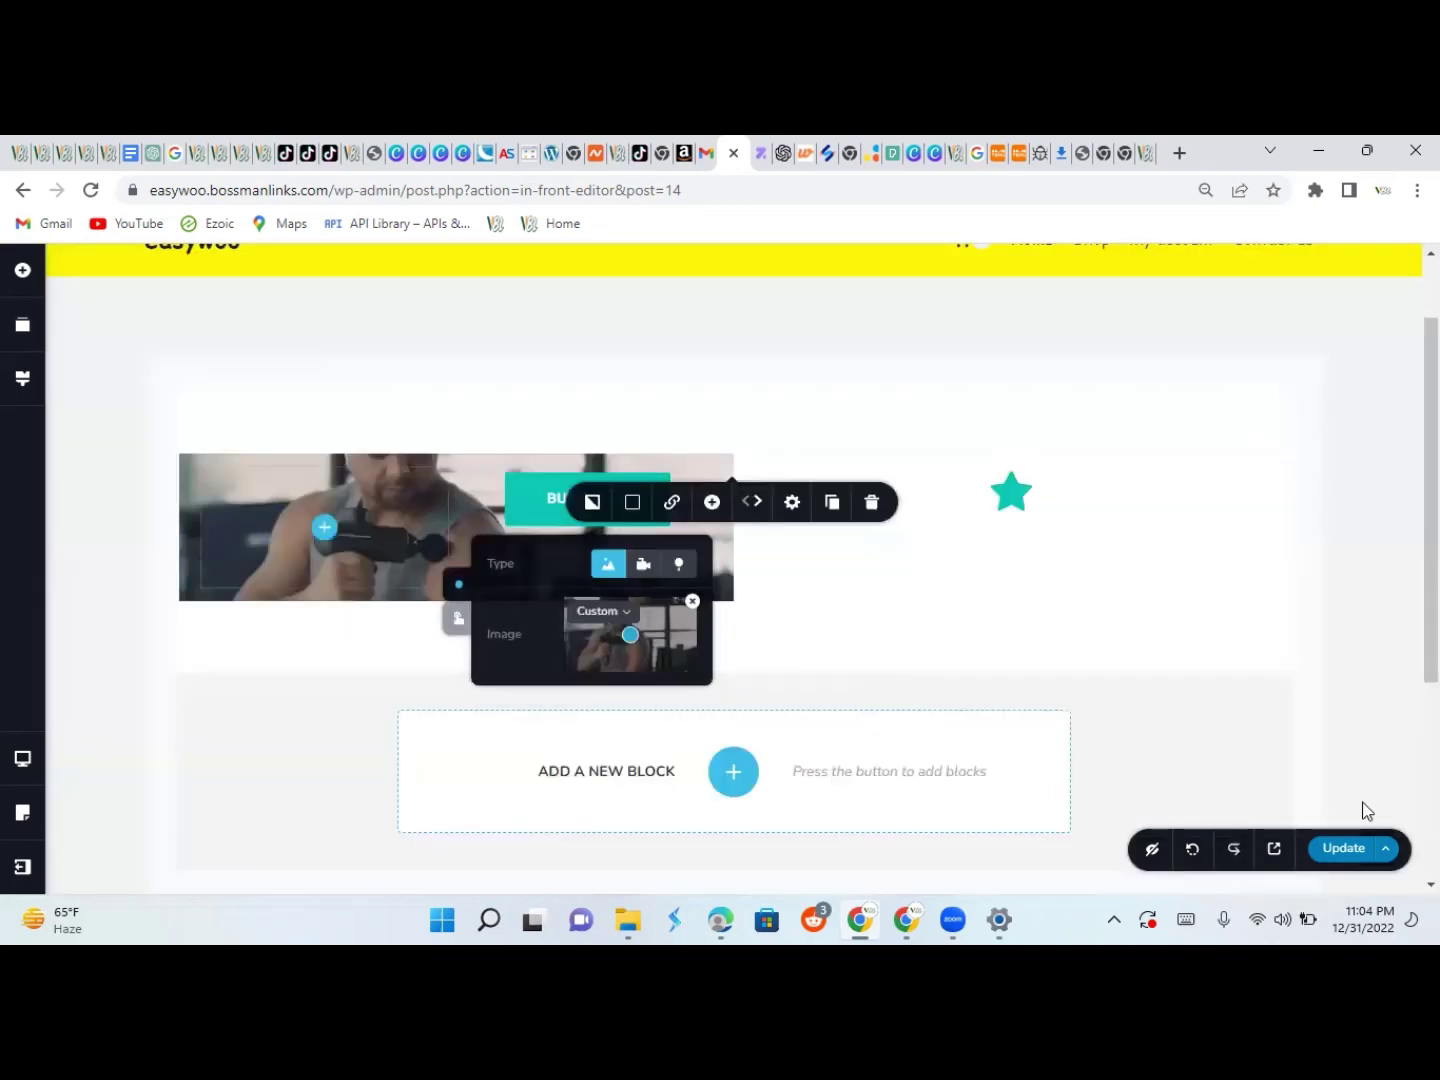
click(904, 677)
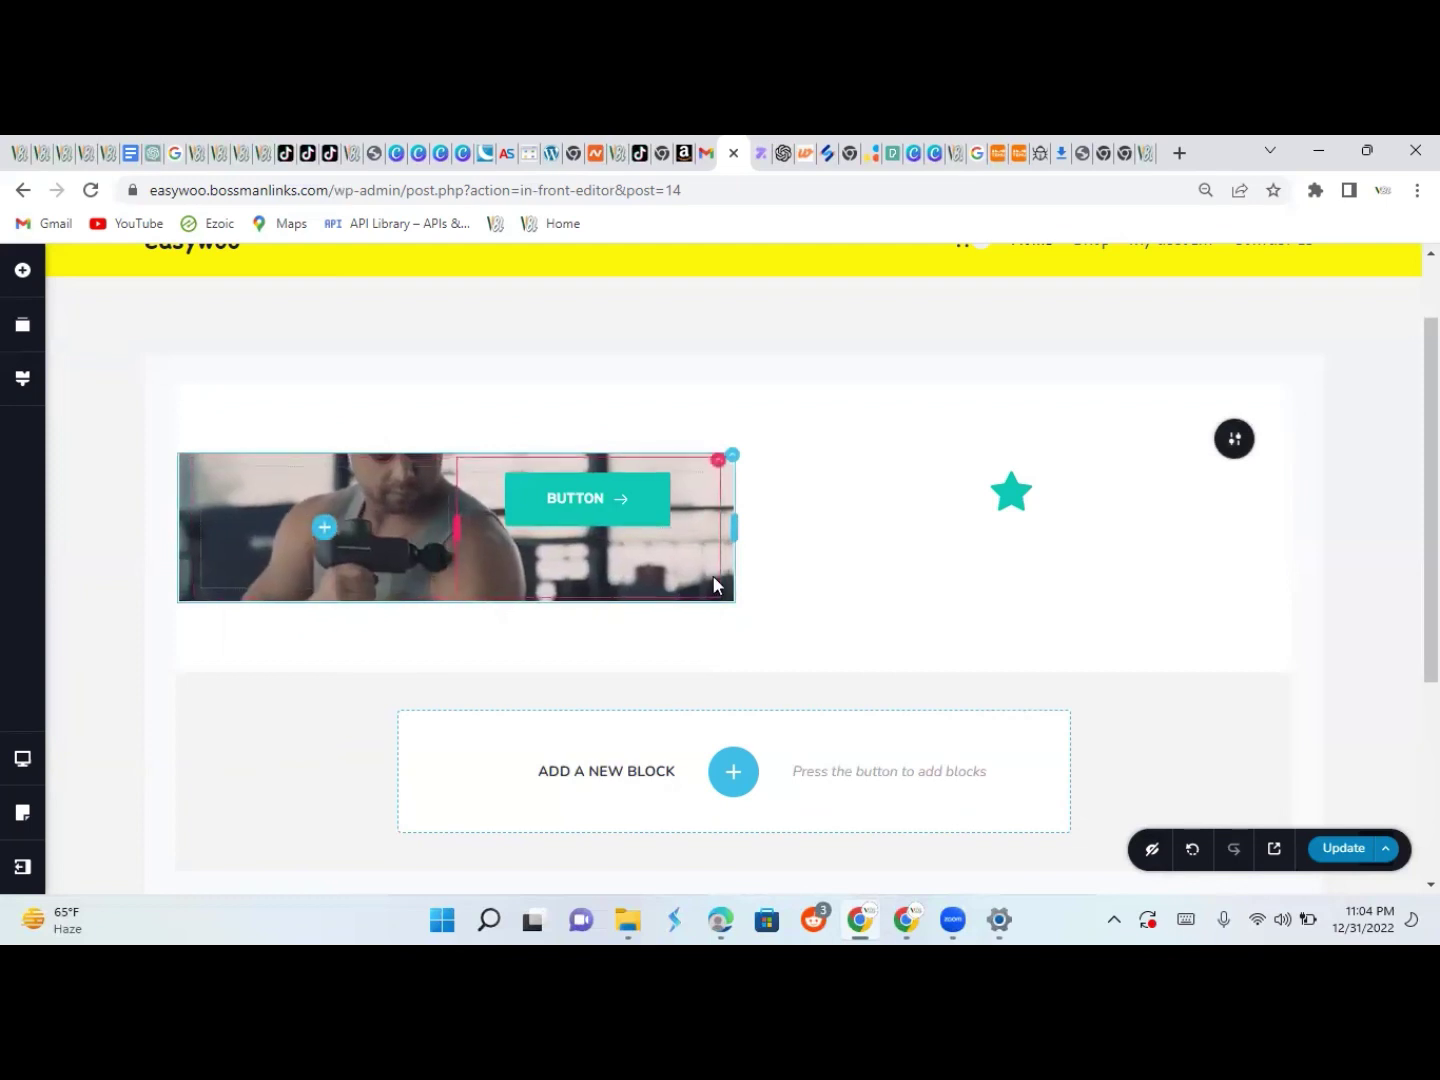
Delete the entire block with its columns and elements from the page
click(1234, 440)
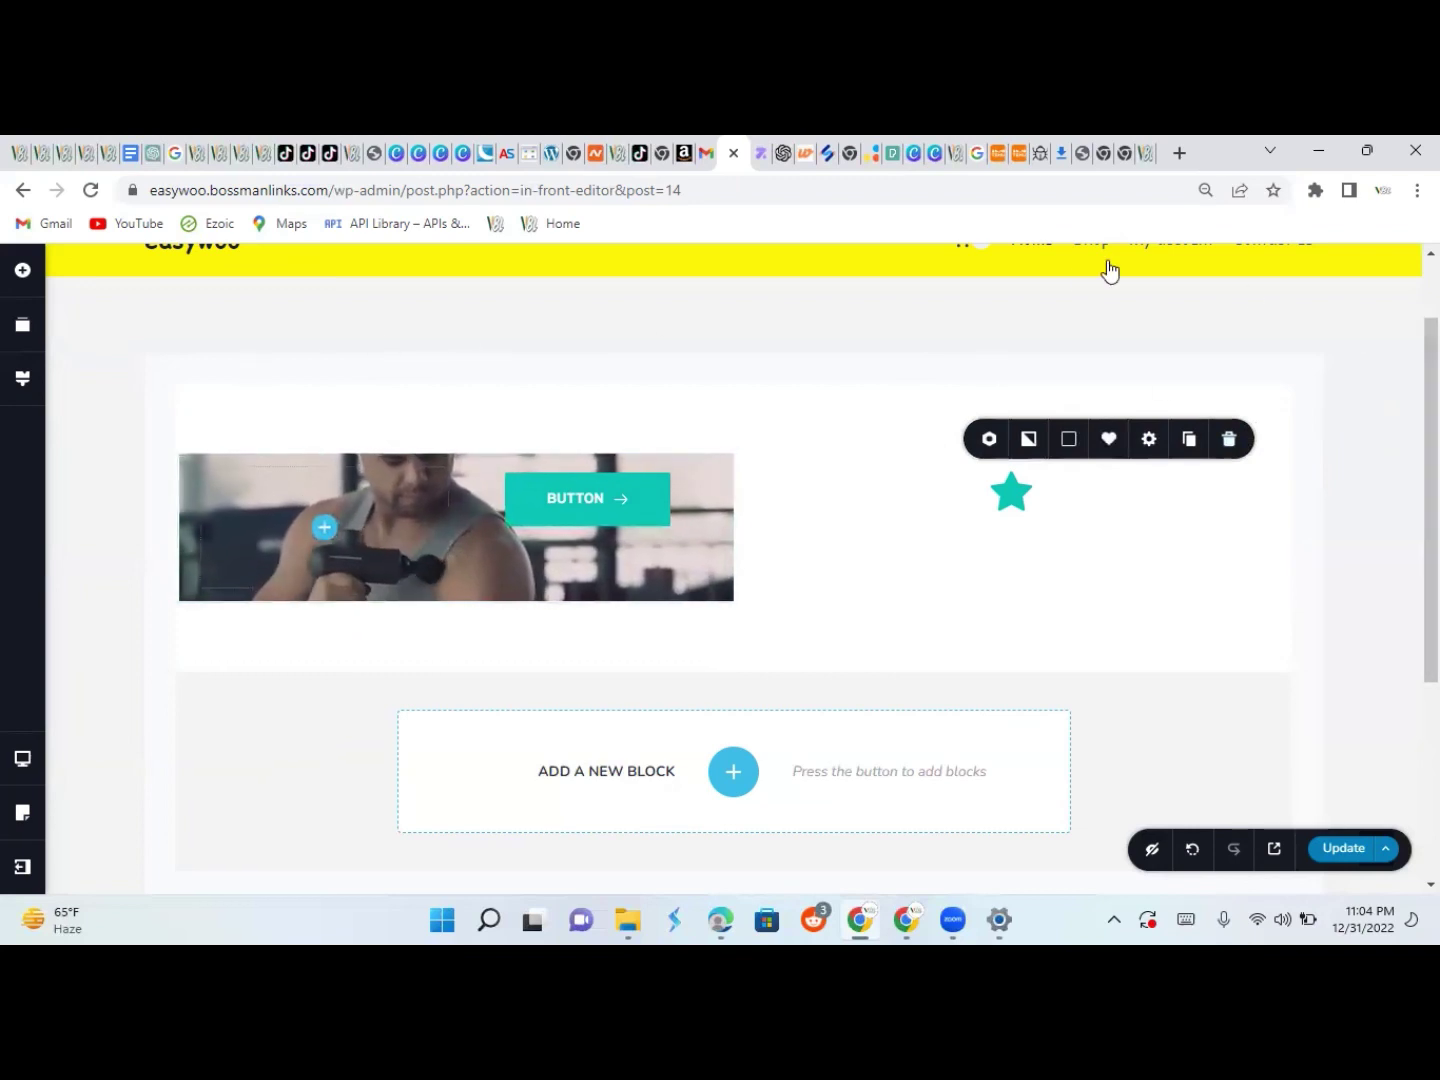
click(1231, 440)
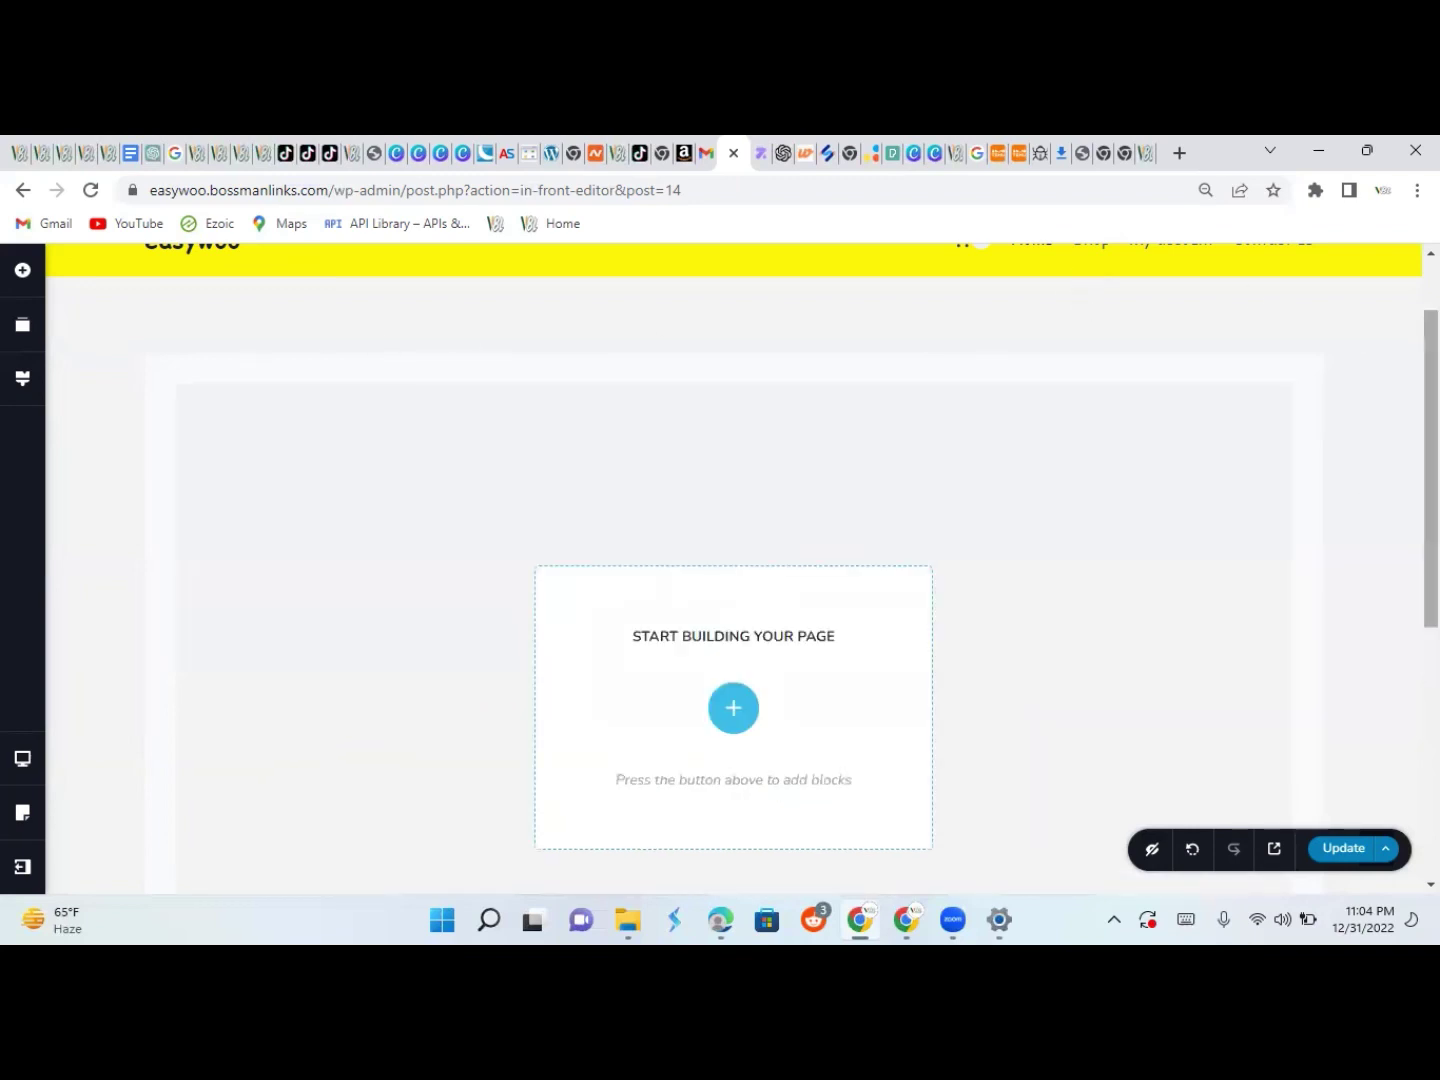
Browse the ready-made Kit #2 block designs in the block library
mouse_move(1431, 460)
mouse_down()
mouse_move(1431, 522)
mouse_move(1431, 424)
mouse_up()
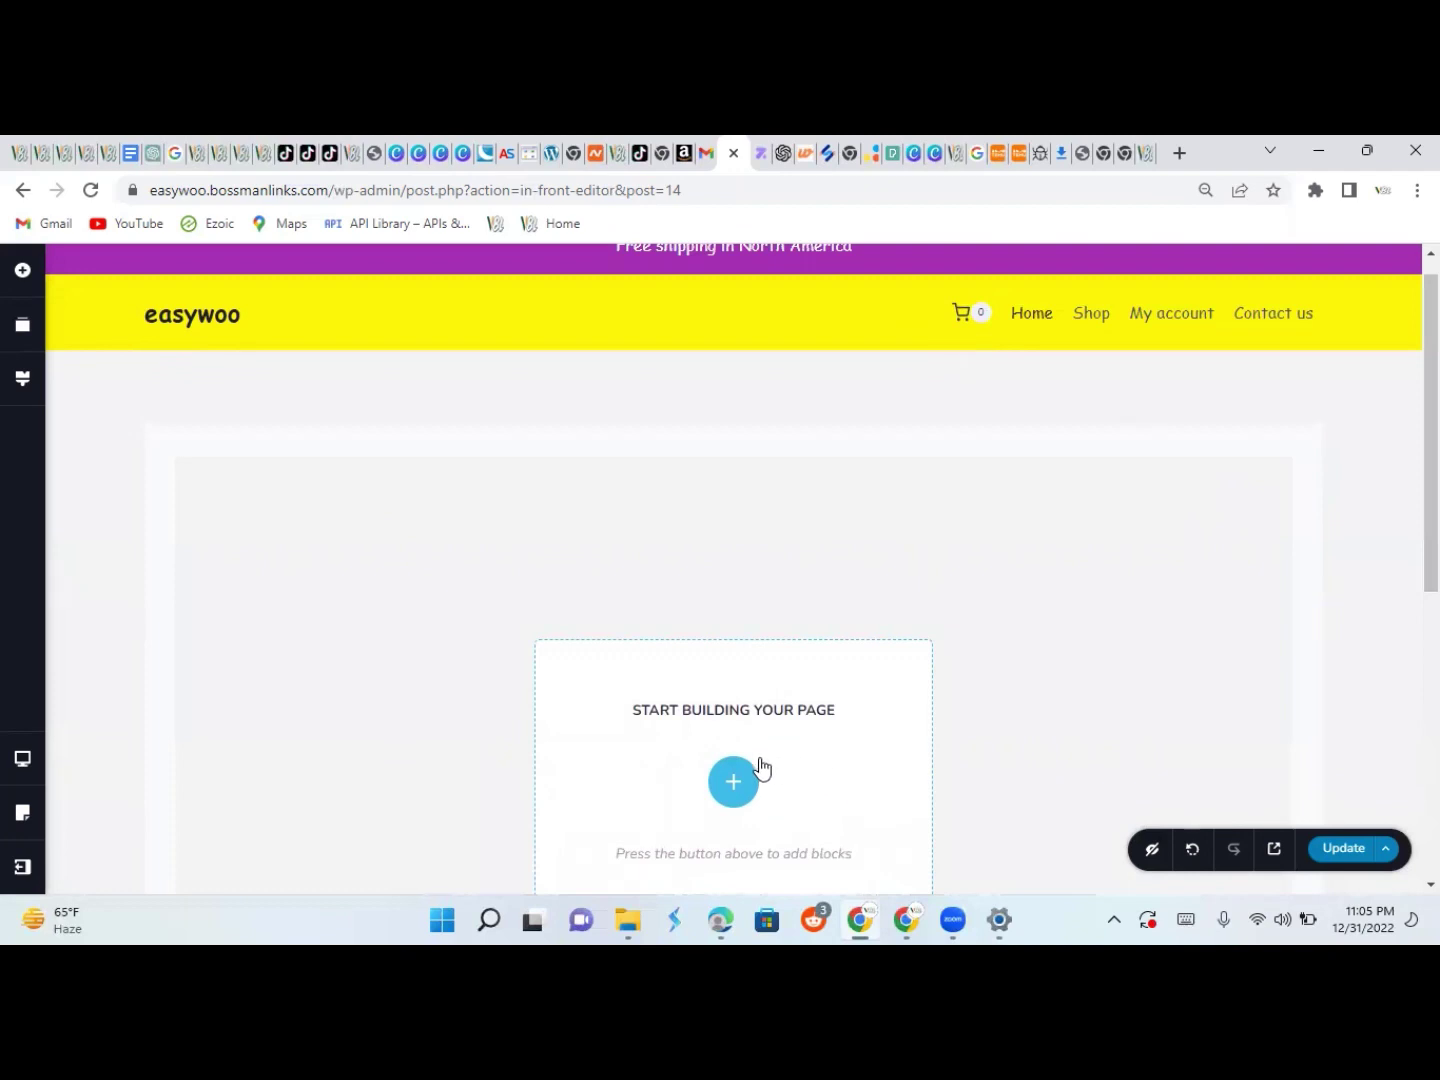
click(733, 781)
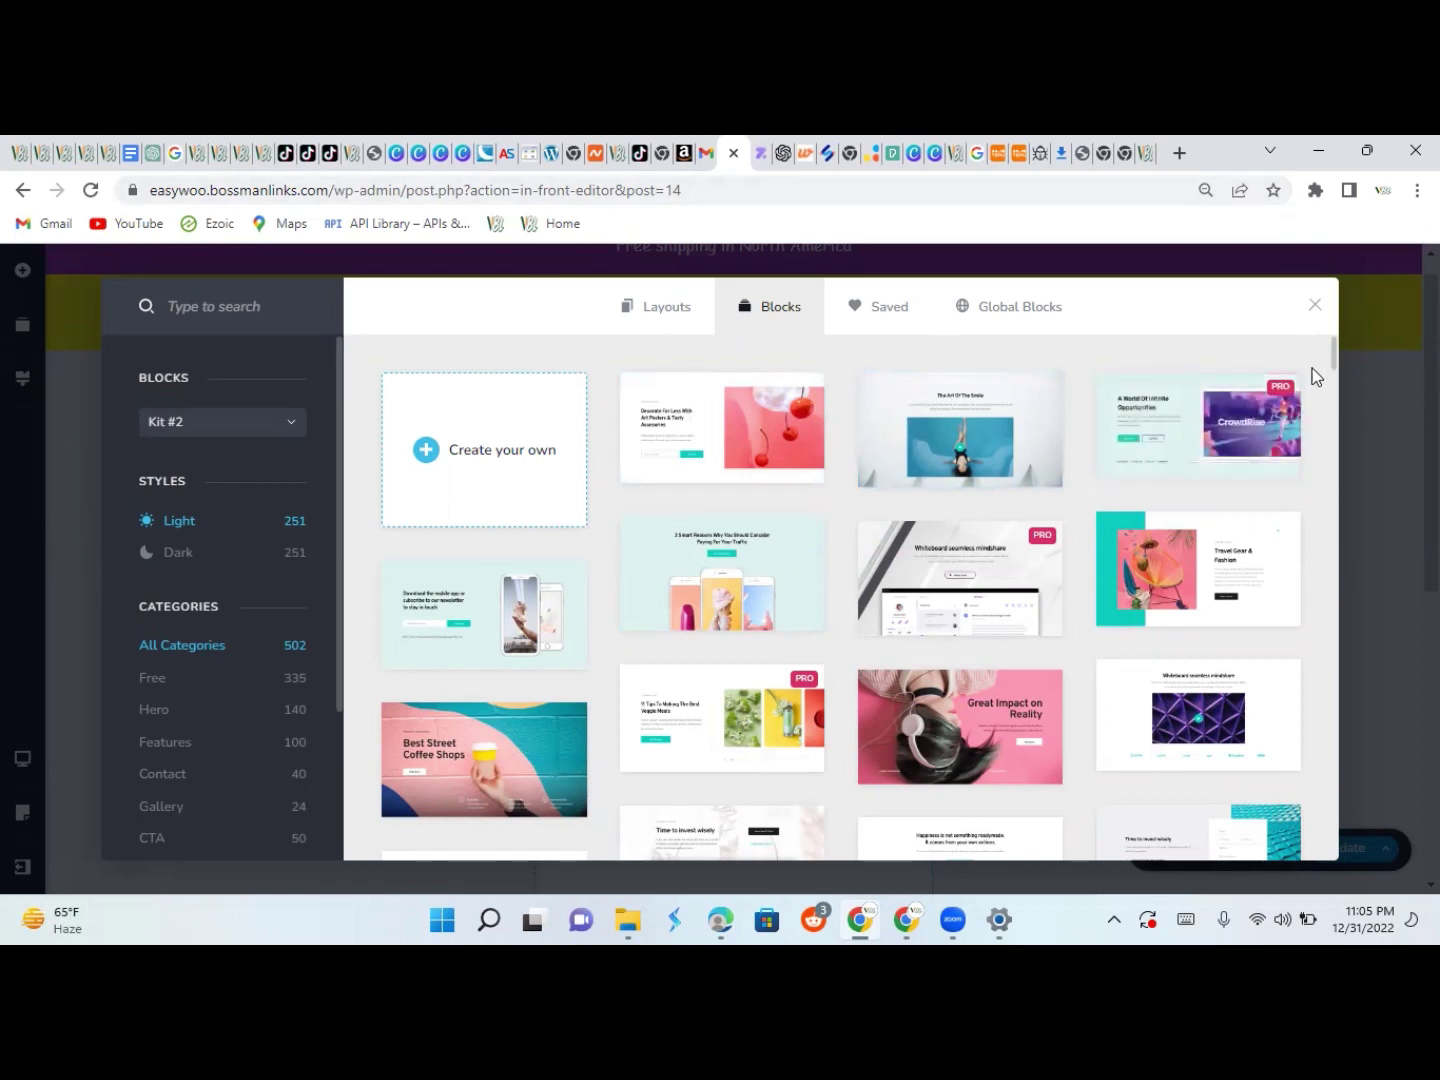
mouse_move(1042, 540)
drag(1337, 362, 1341, 418)
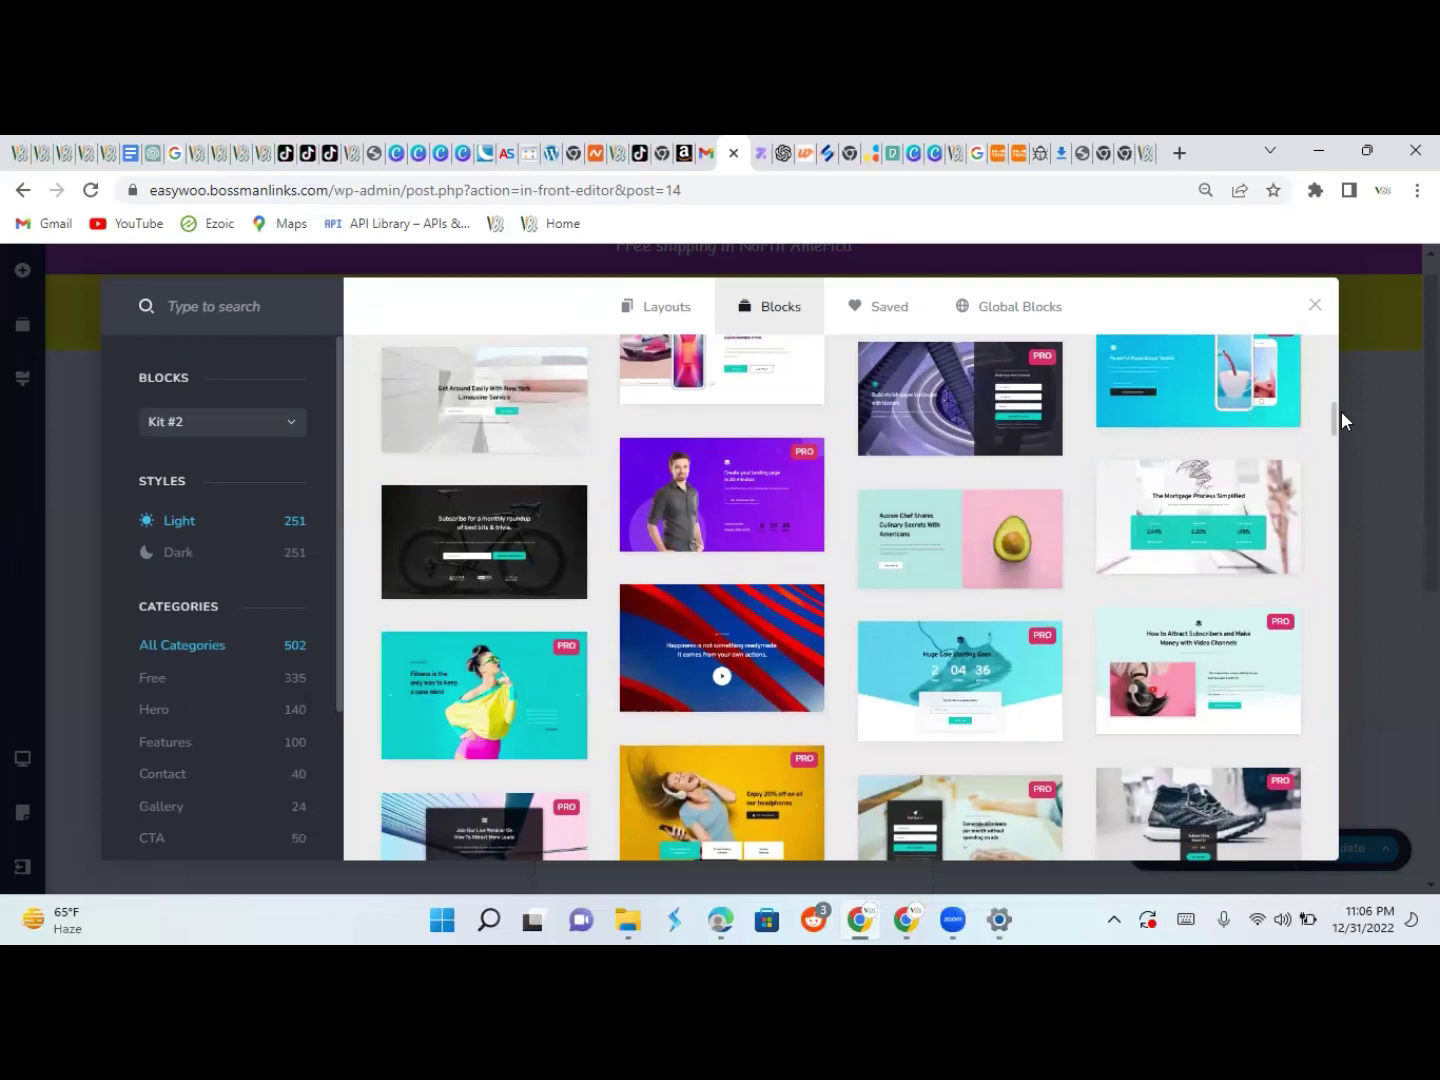
click(1346, 396)
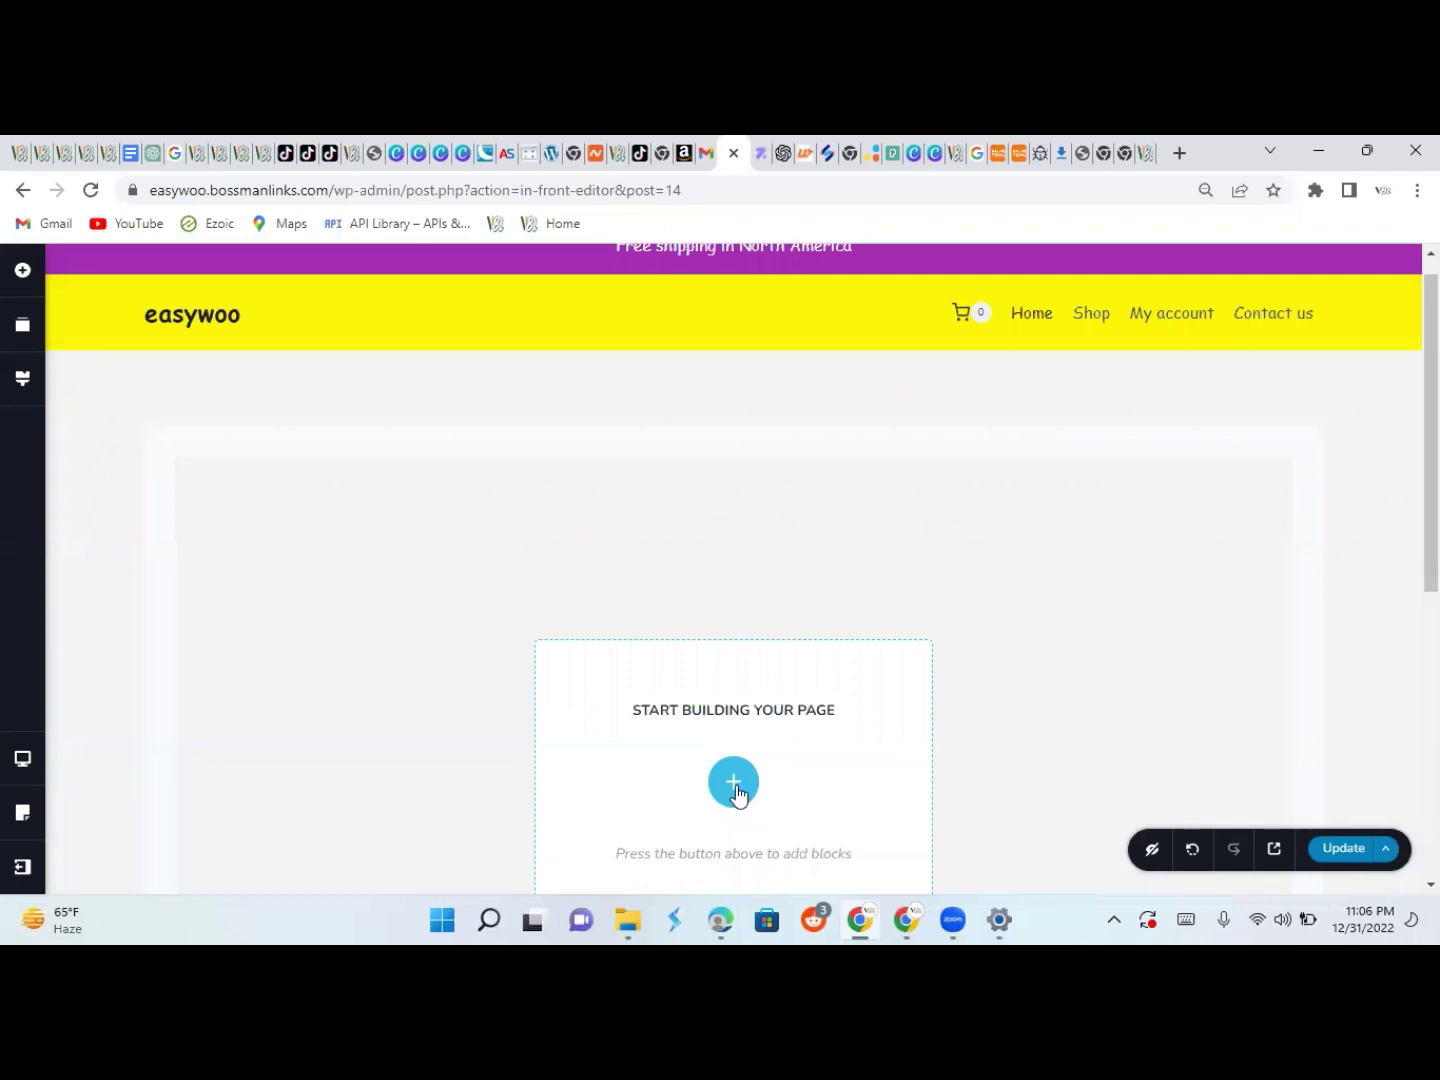
click(734, 783)
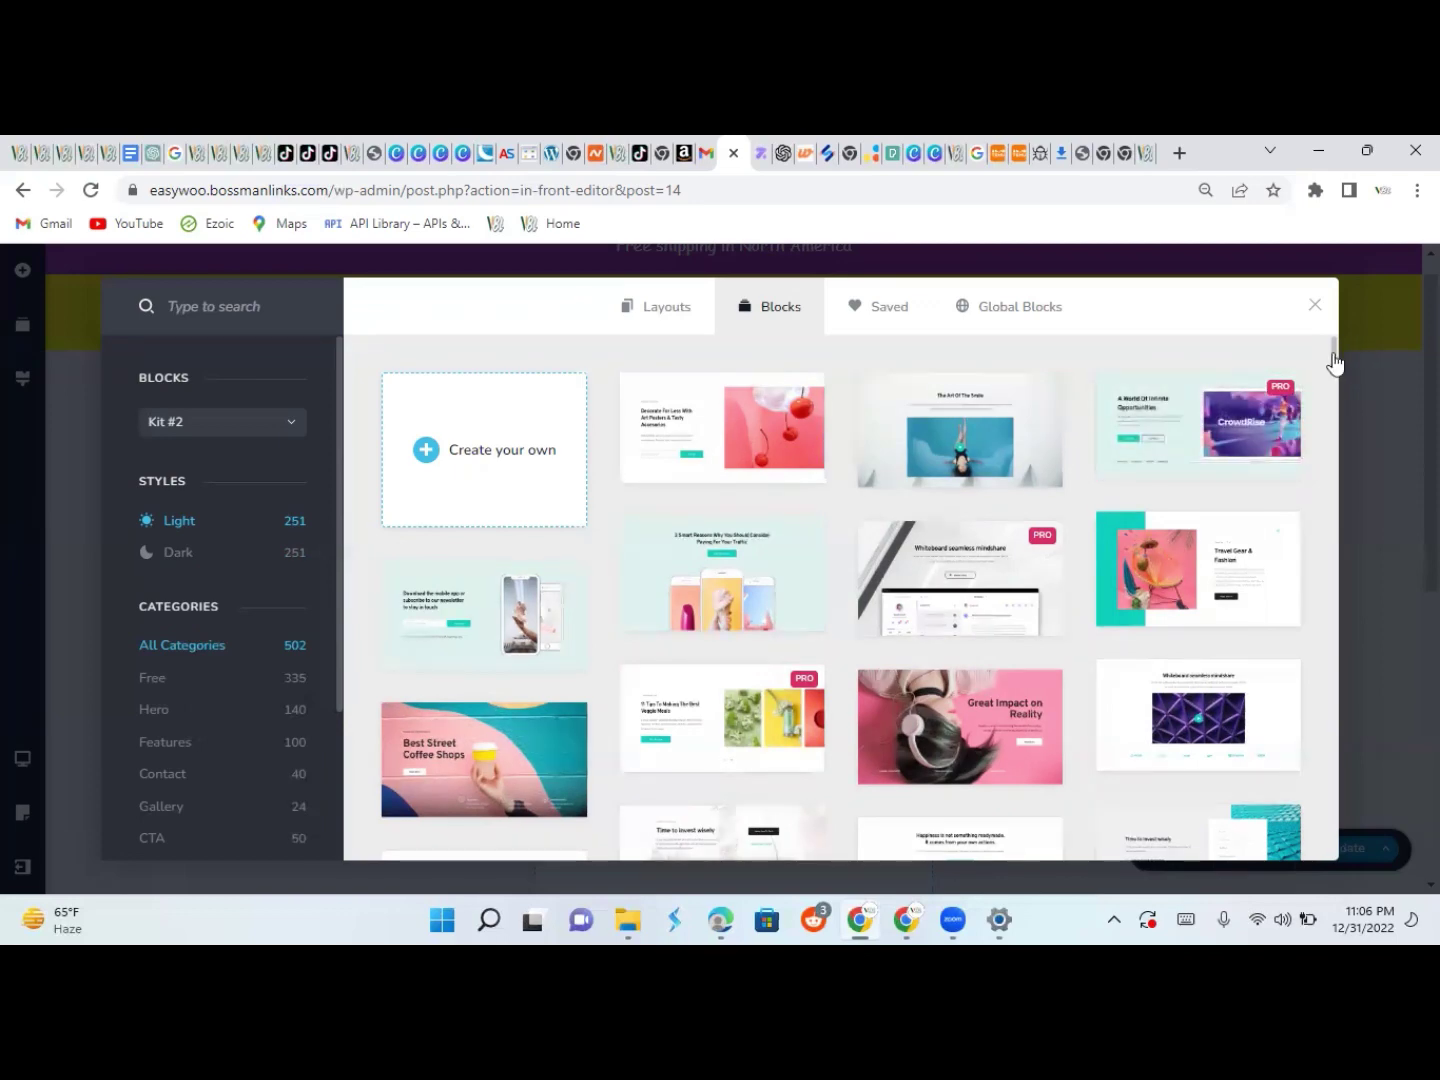
scroll(1334, 379, down, 5)
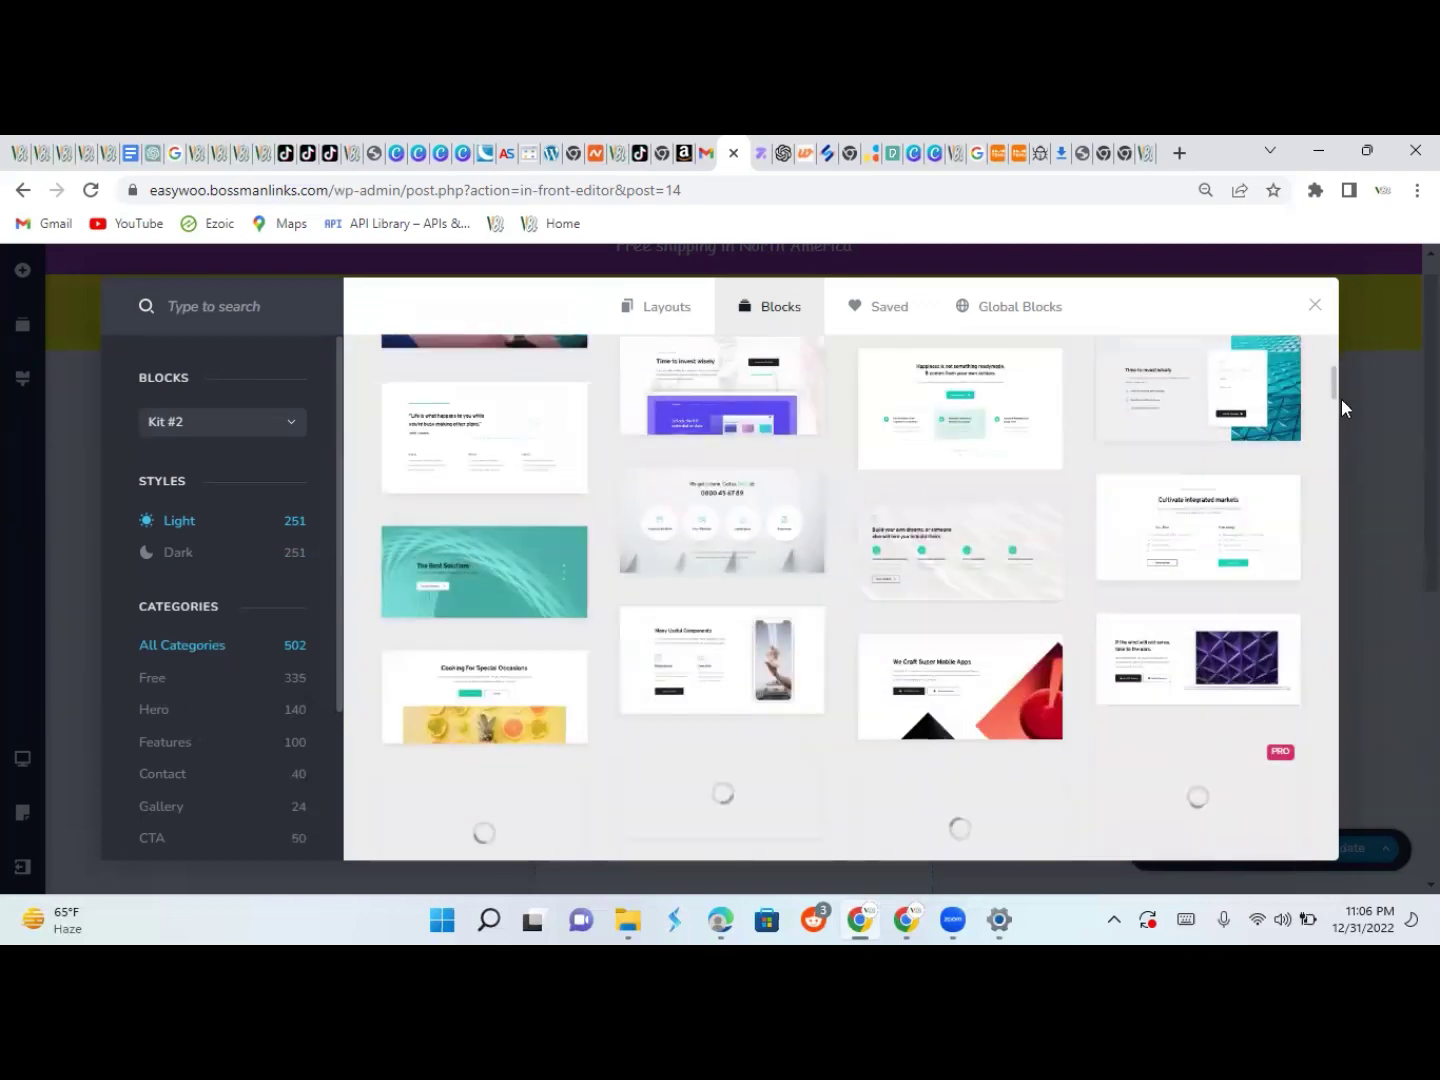
scroll(1341, 398, down, 5)
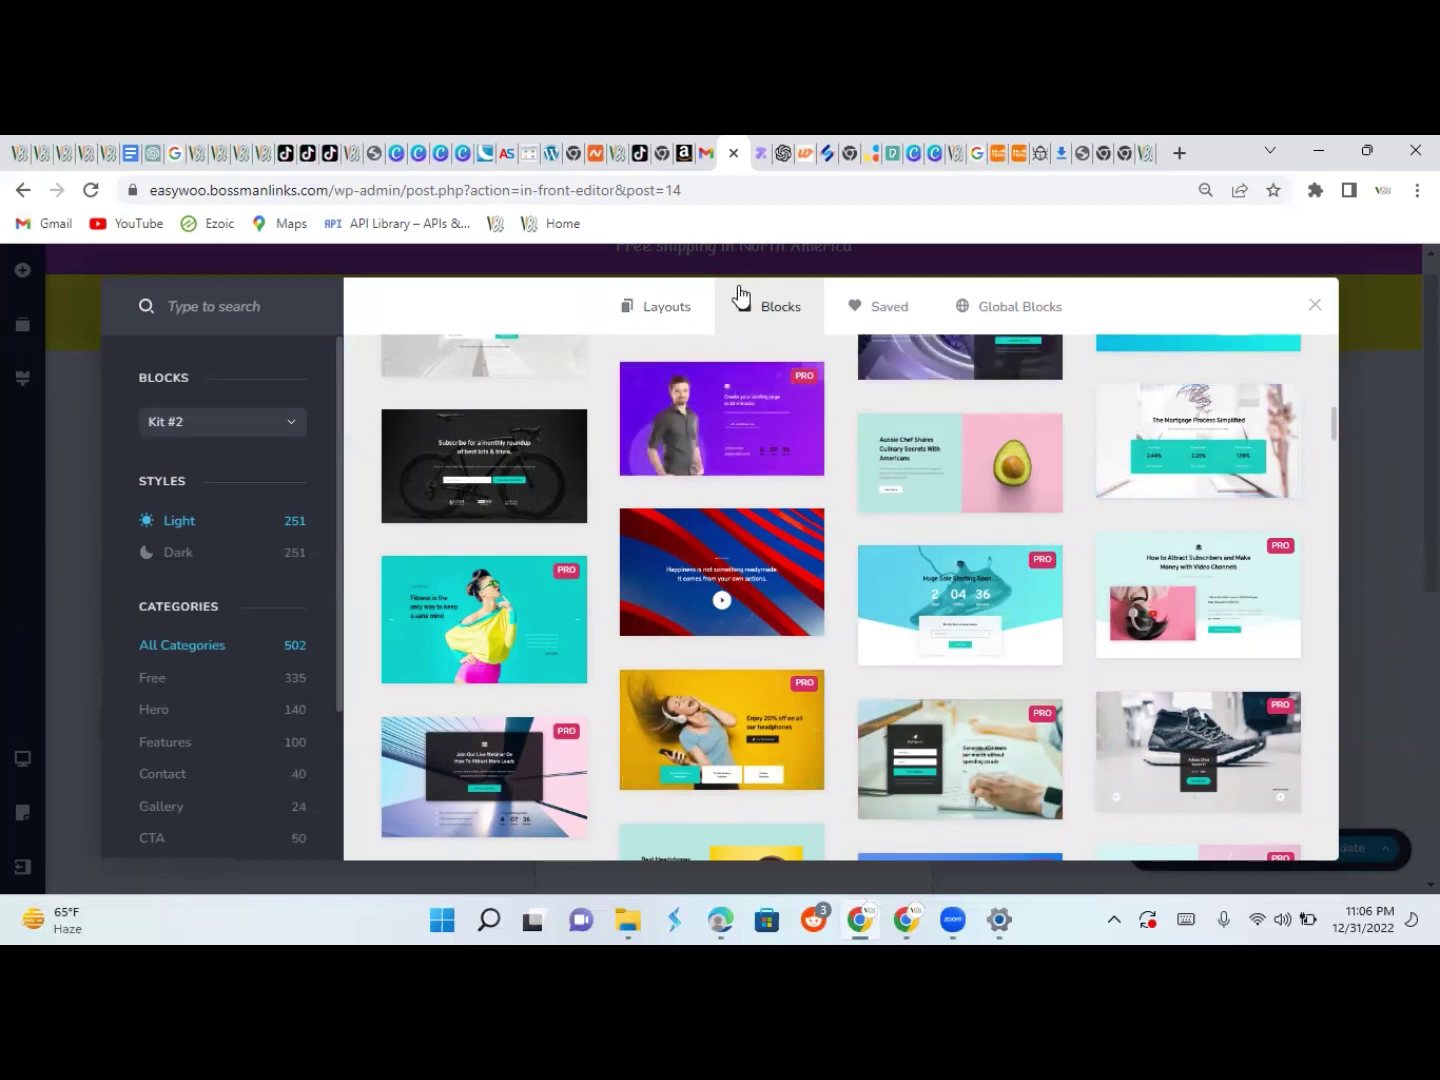
Import the Homepage layout of the free Design Loft template into the page without replacing the global styling
click(657, 316)
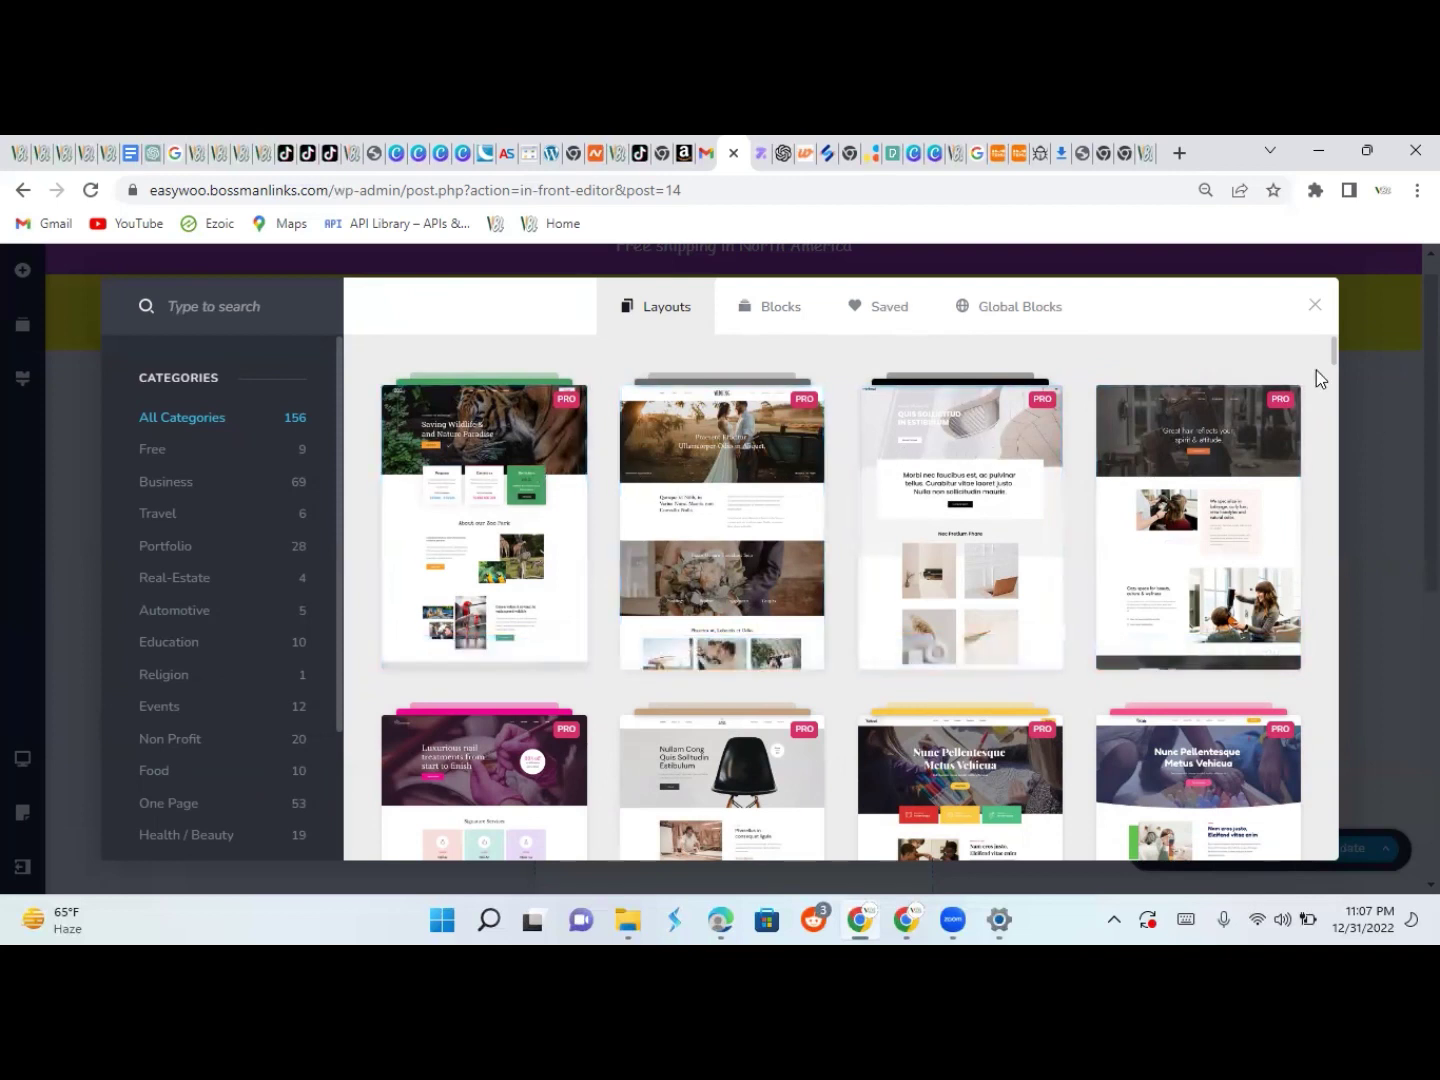
drag(1334, 358, 1334, 398)
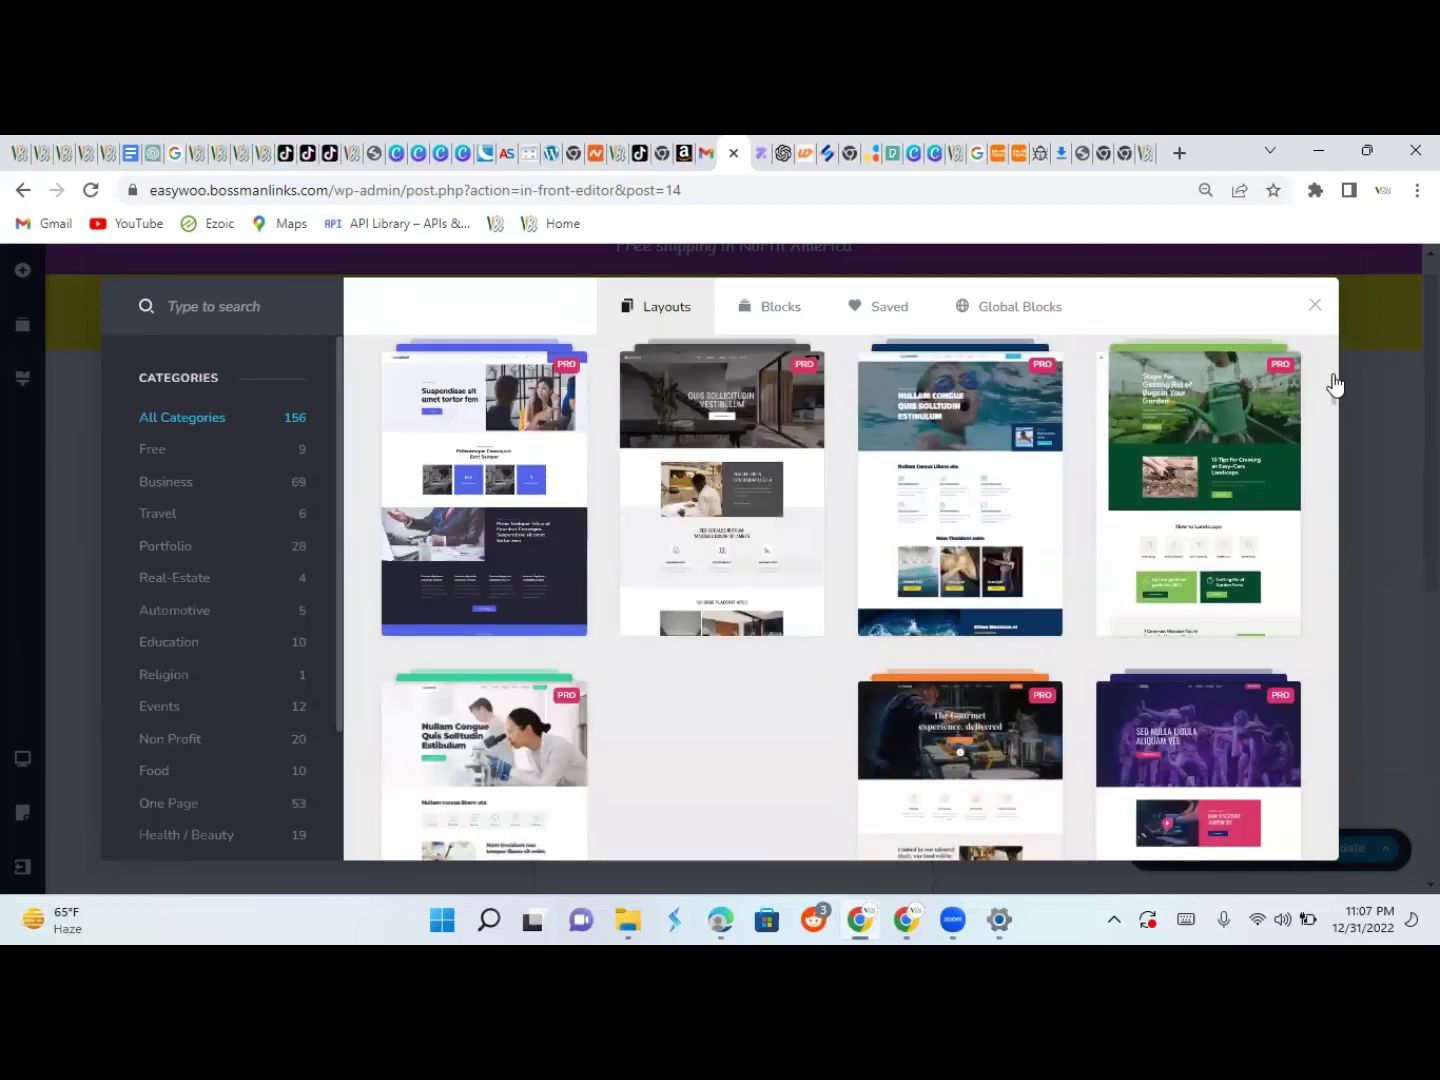
click(160, 452)
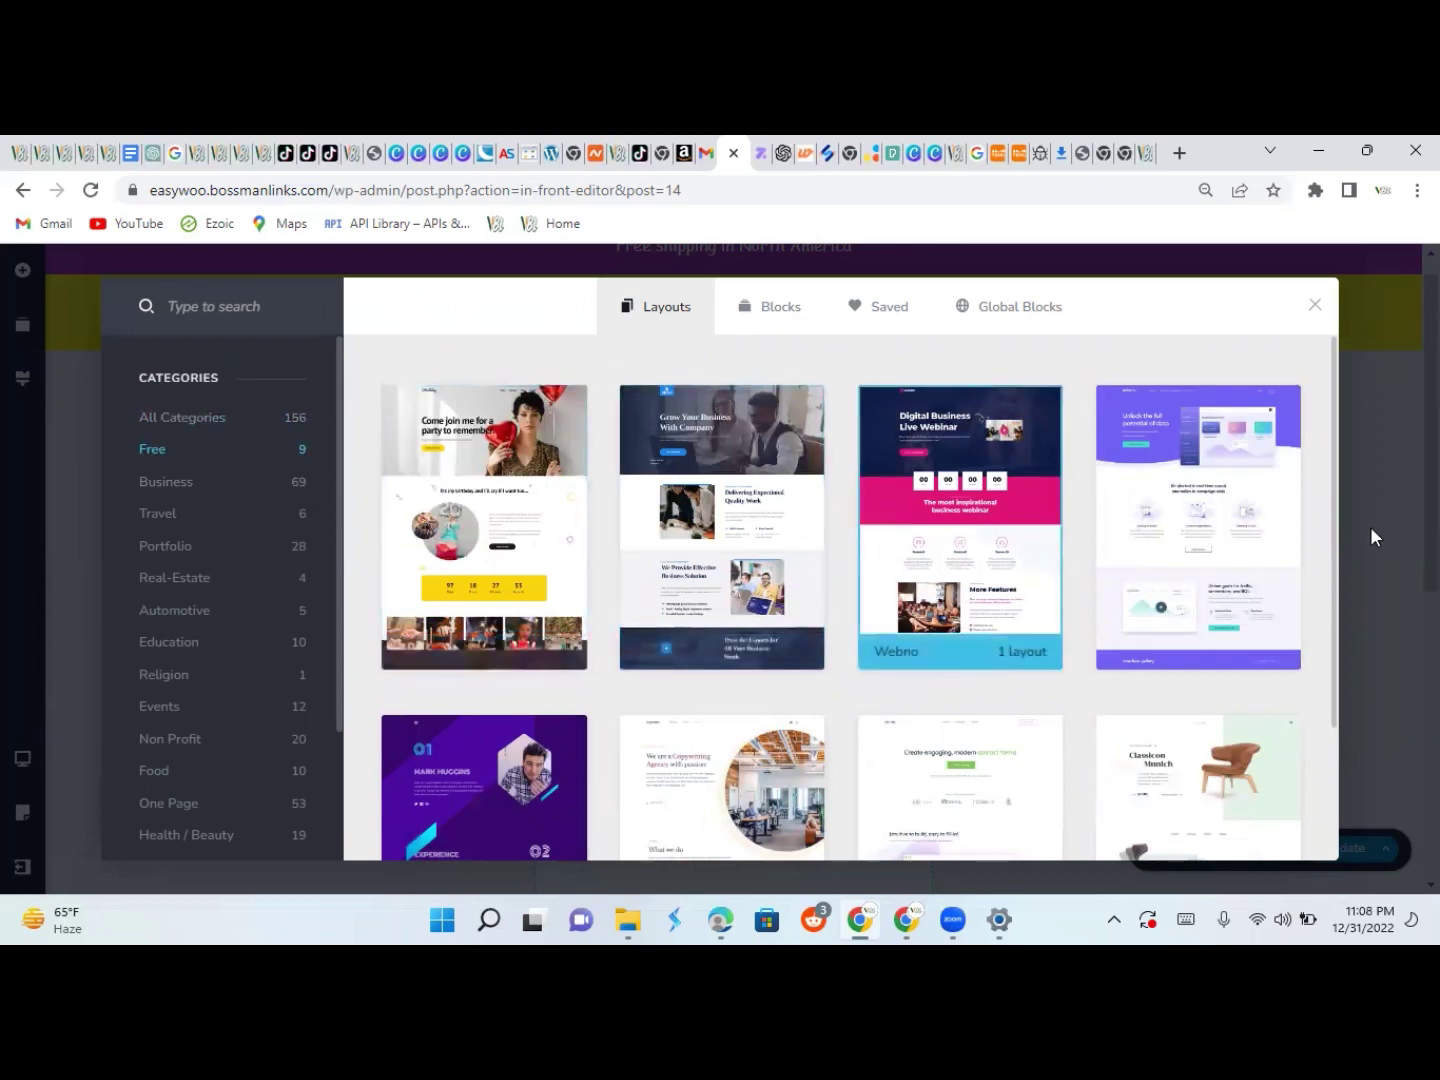
scroll(1337, 393, down, 2)
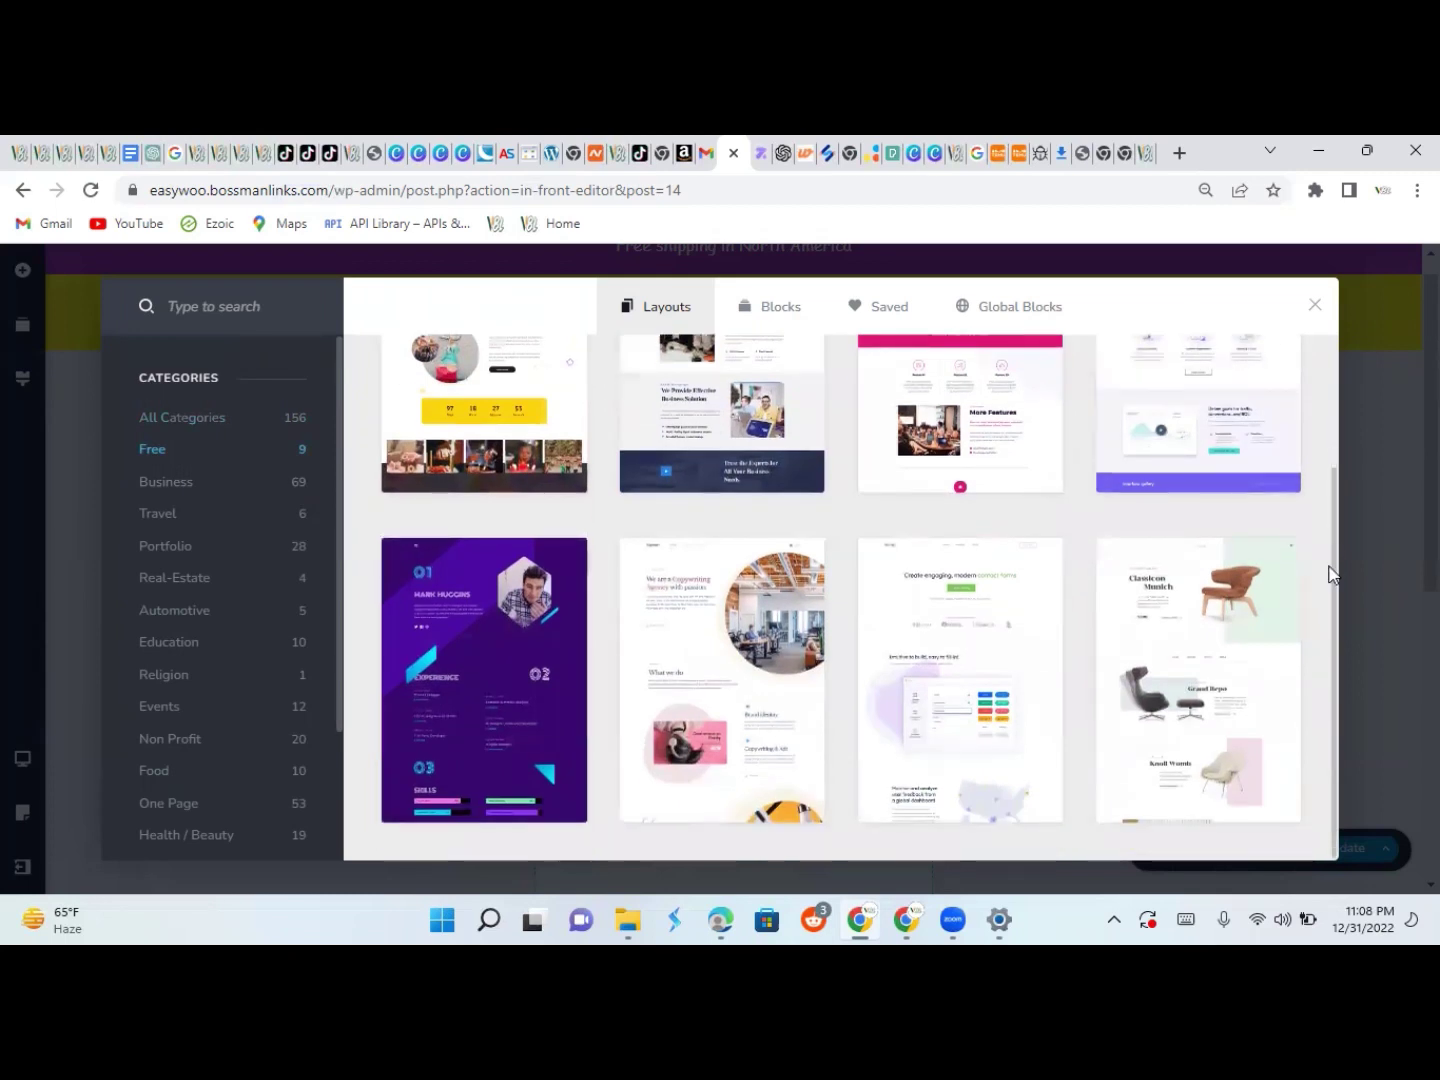
scroll(1311, 466, up, 2)
scroll(1311, 389, down, 2)
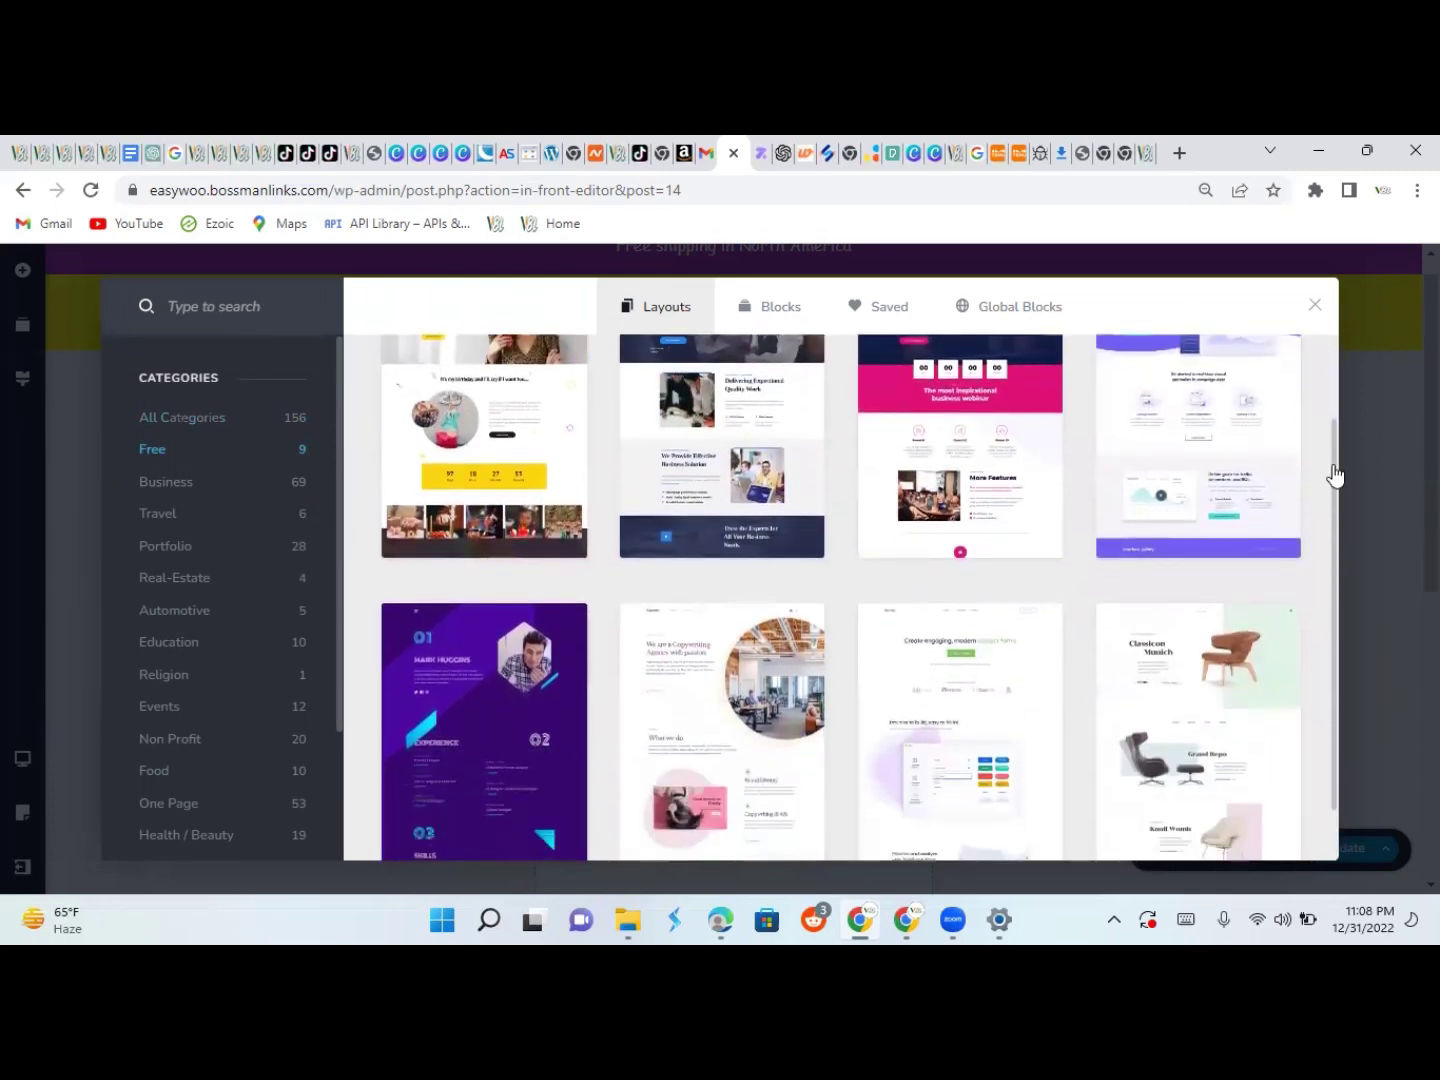
mouse_move(1336, 475)
mouse_down()
mouse_move(1334, 434)
mouse_move(1336, 554)
mouse_move(1340, 391)
mouse_move(1357, 543)
mouse_move(1344, 454)
mouse_up()
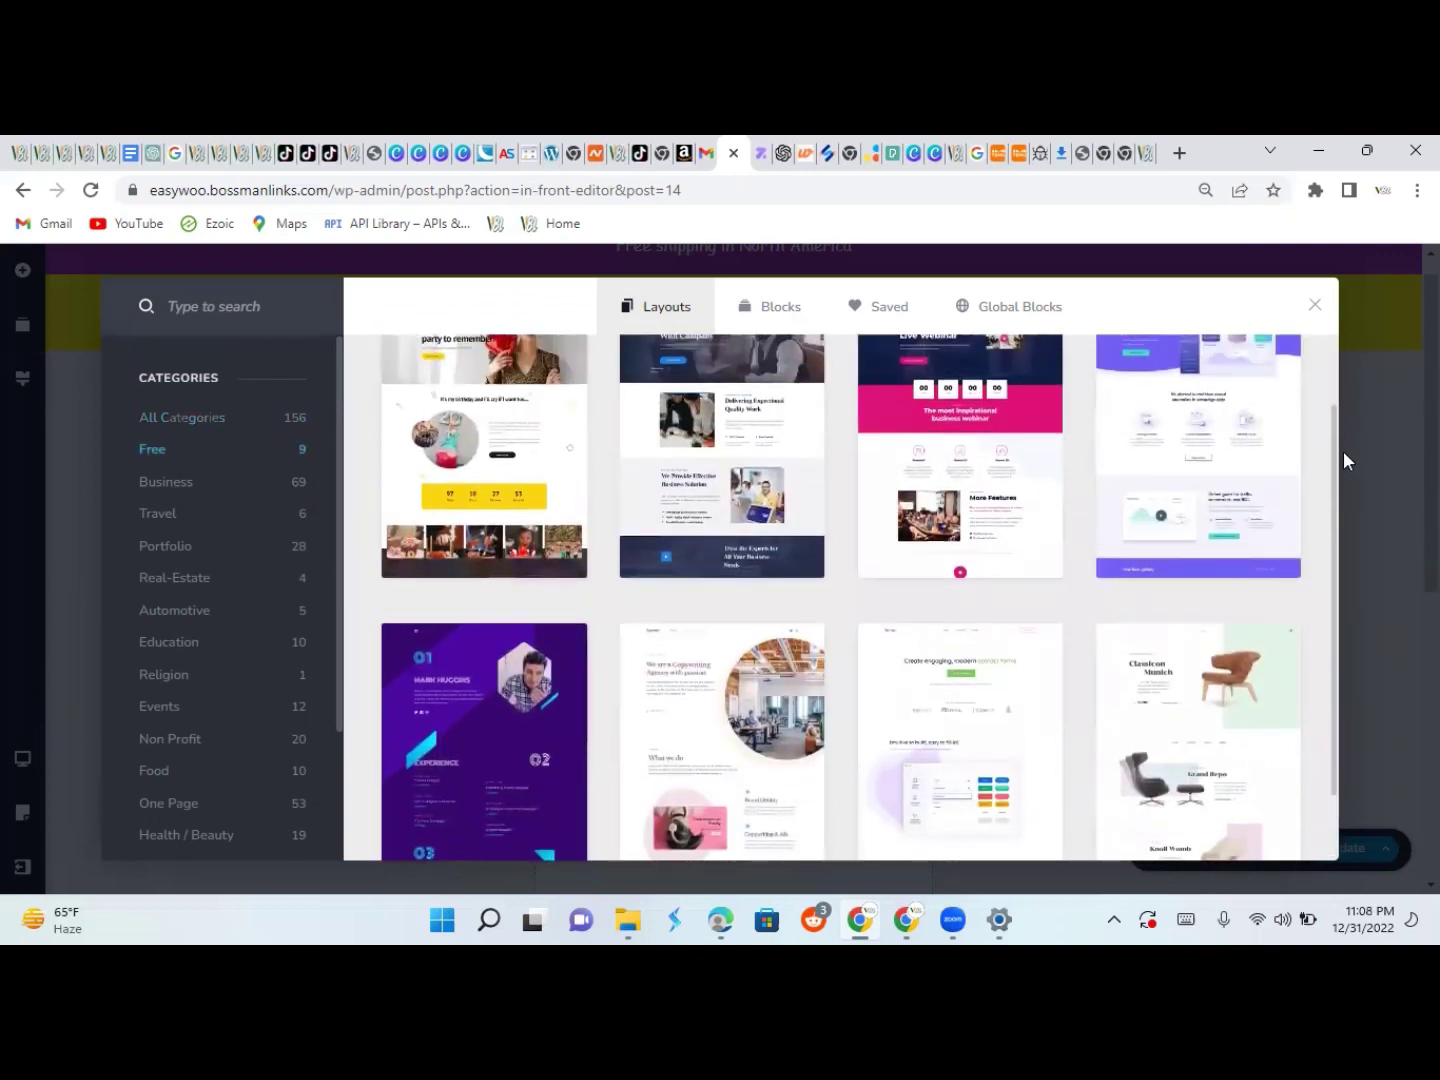
click(1213, 745)
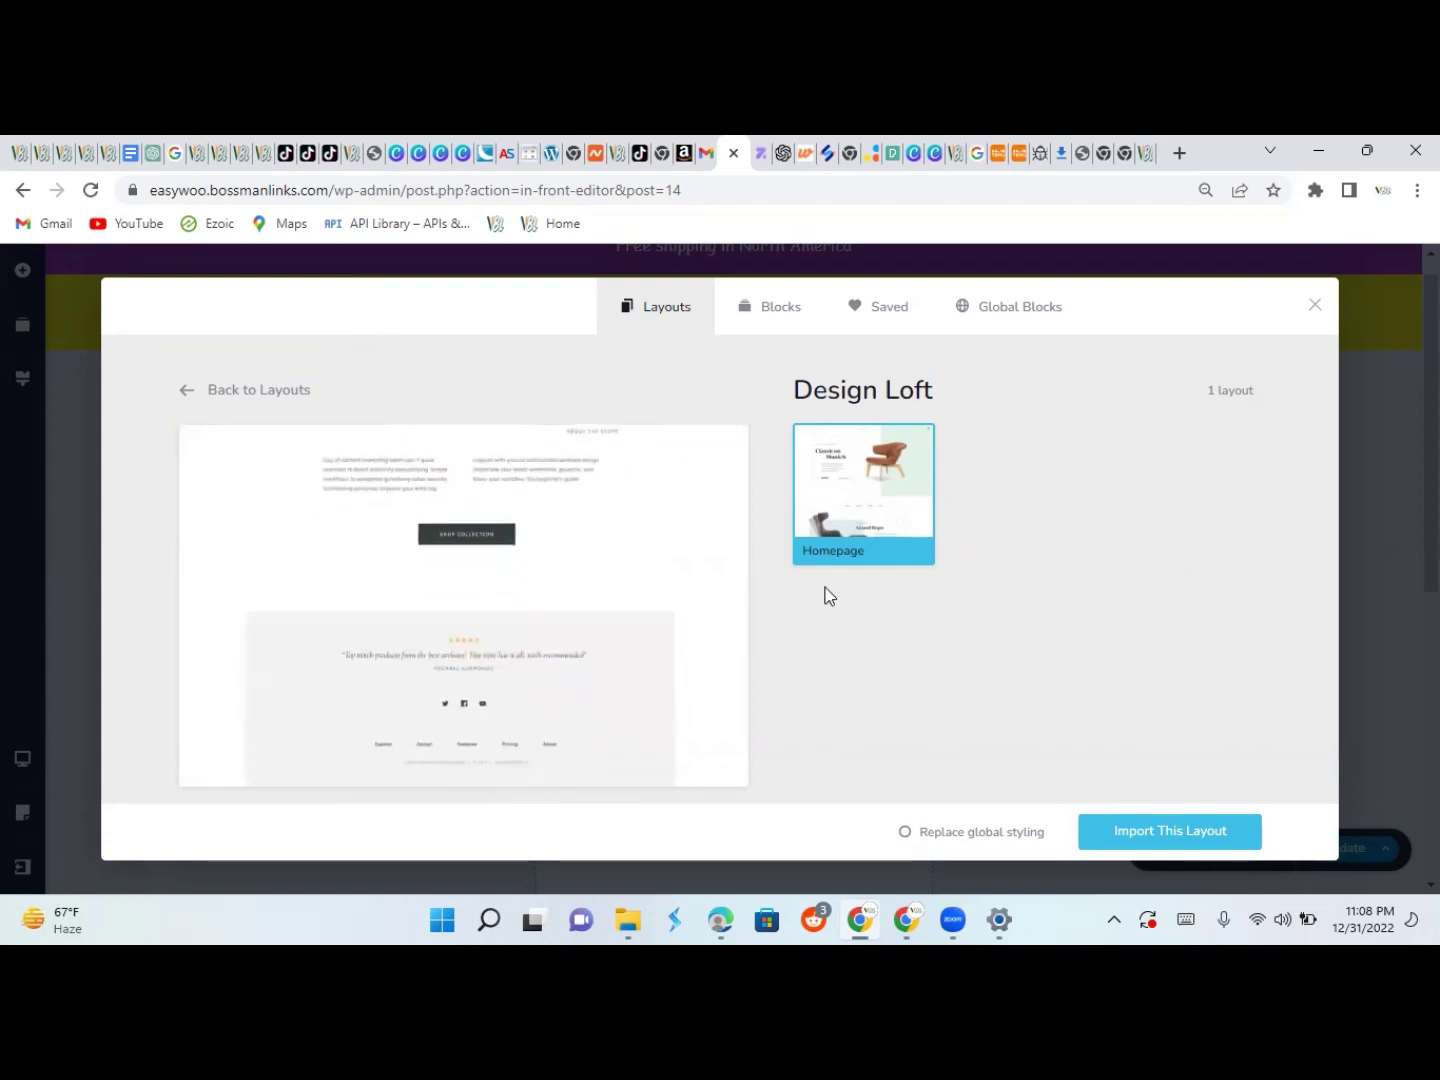
click(1161, 832)
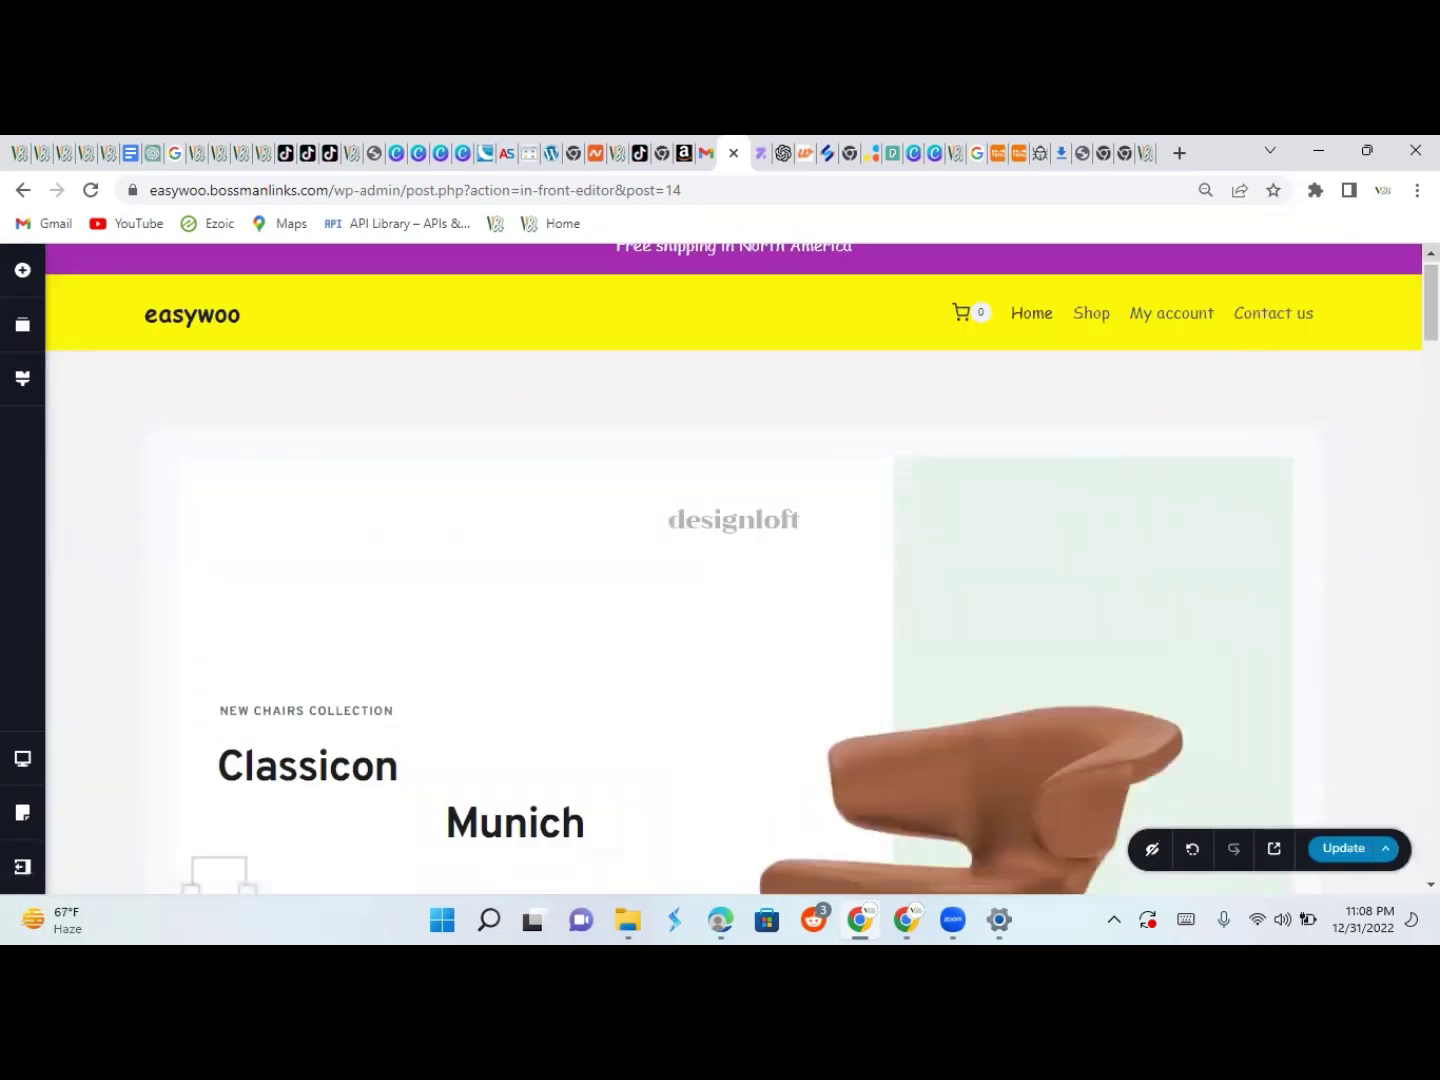
Review the imported Design Loft layout from the hero section down to its footer and back
scroll(742, 569, down, 10)
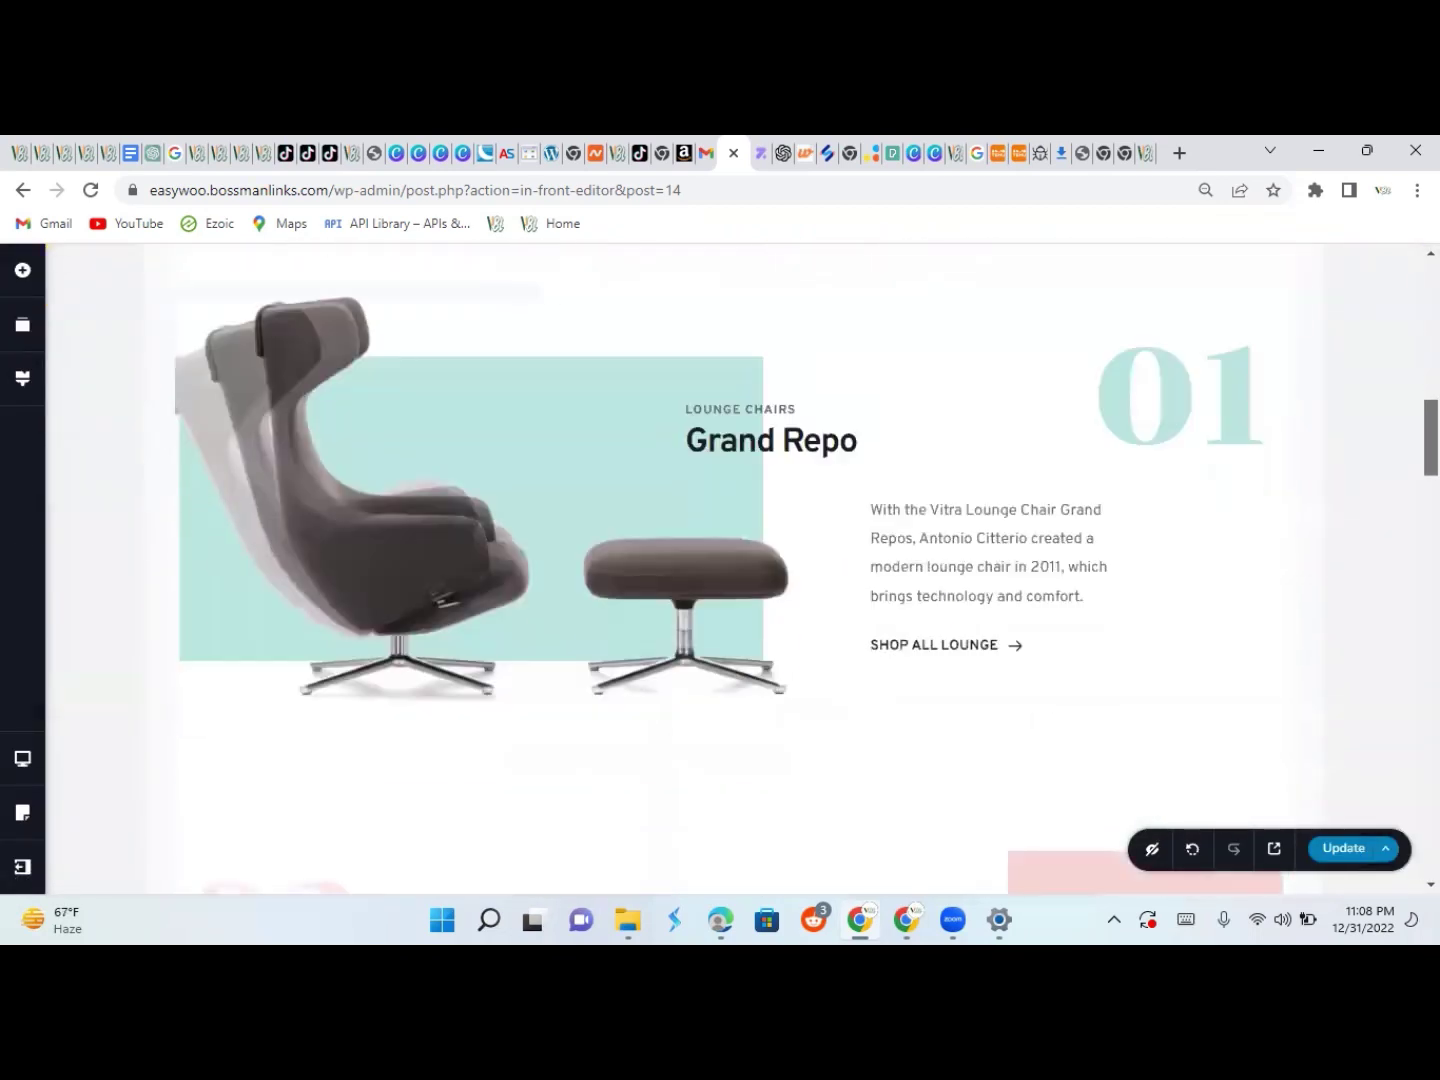
scroll(742, 569, down, 10)
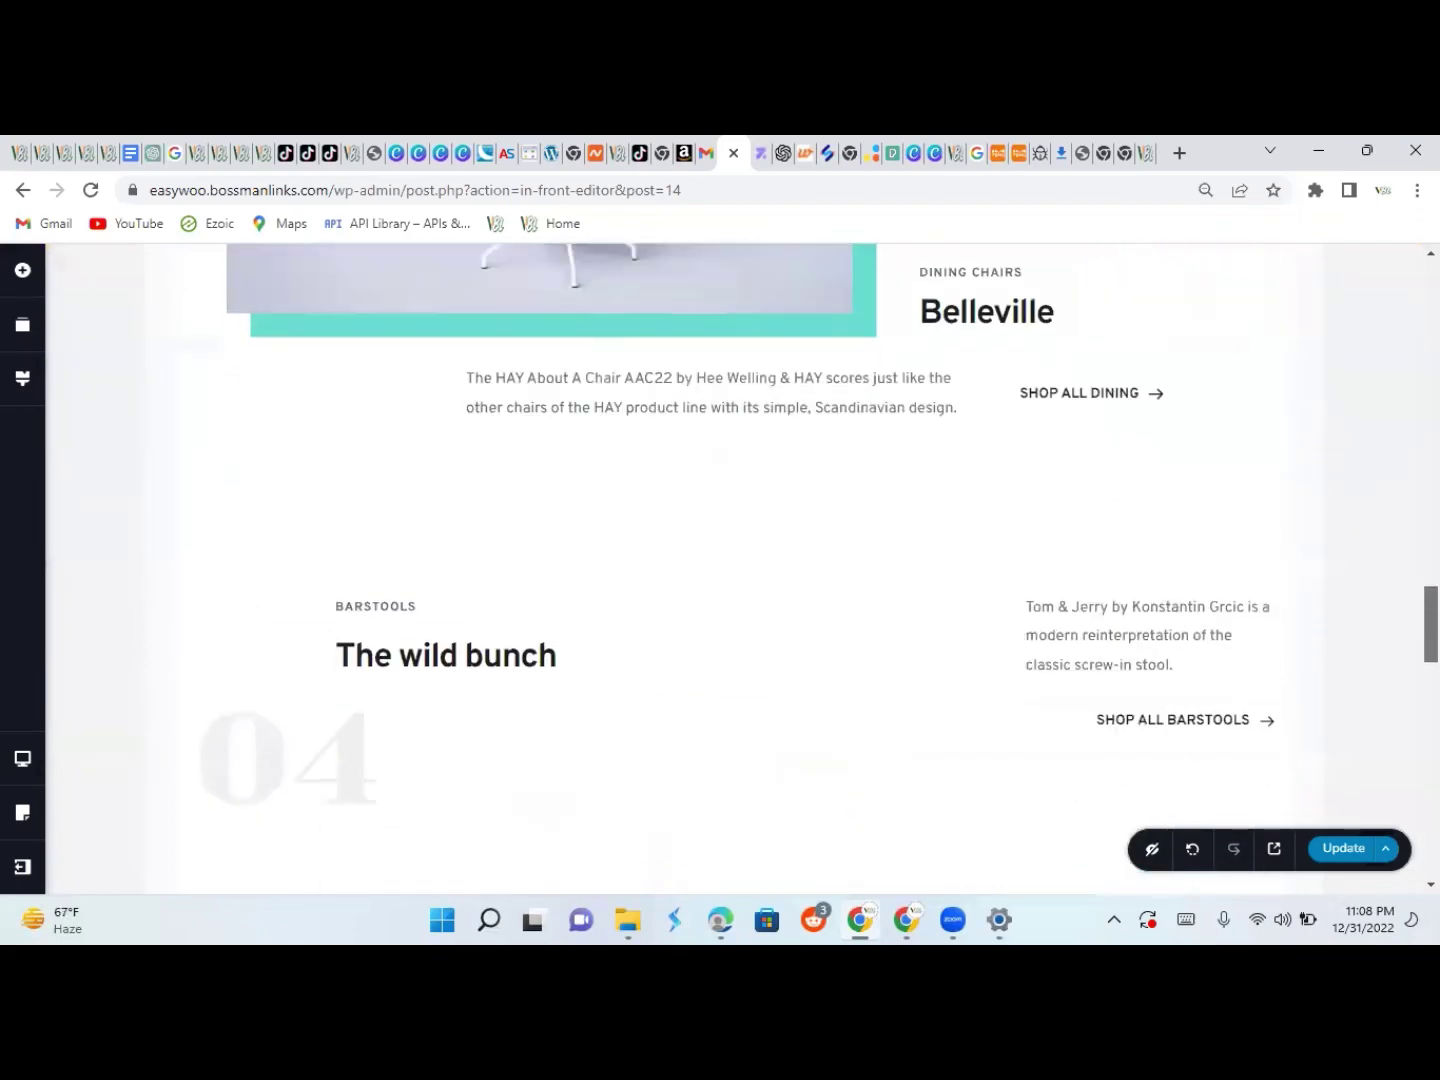
scroll(742, 569, down, 10)
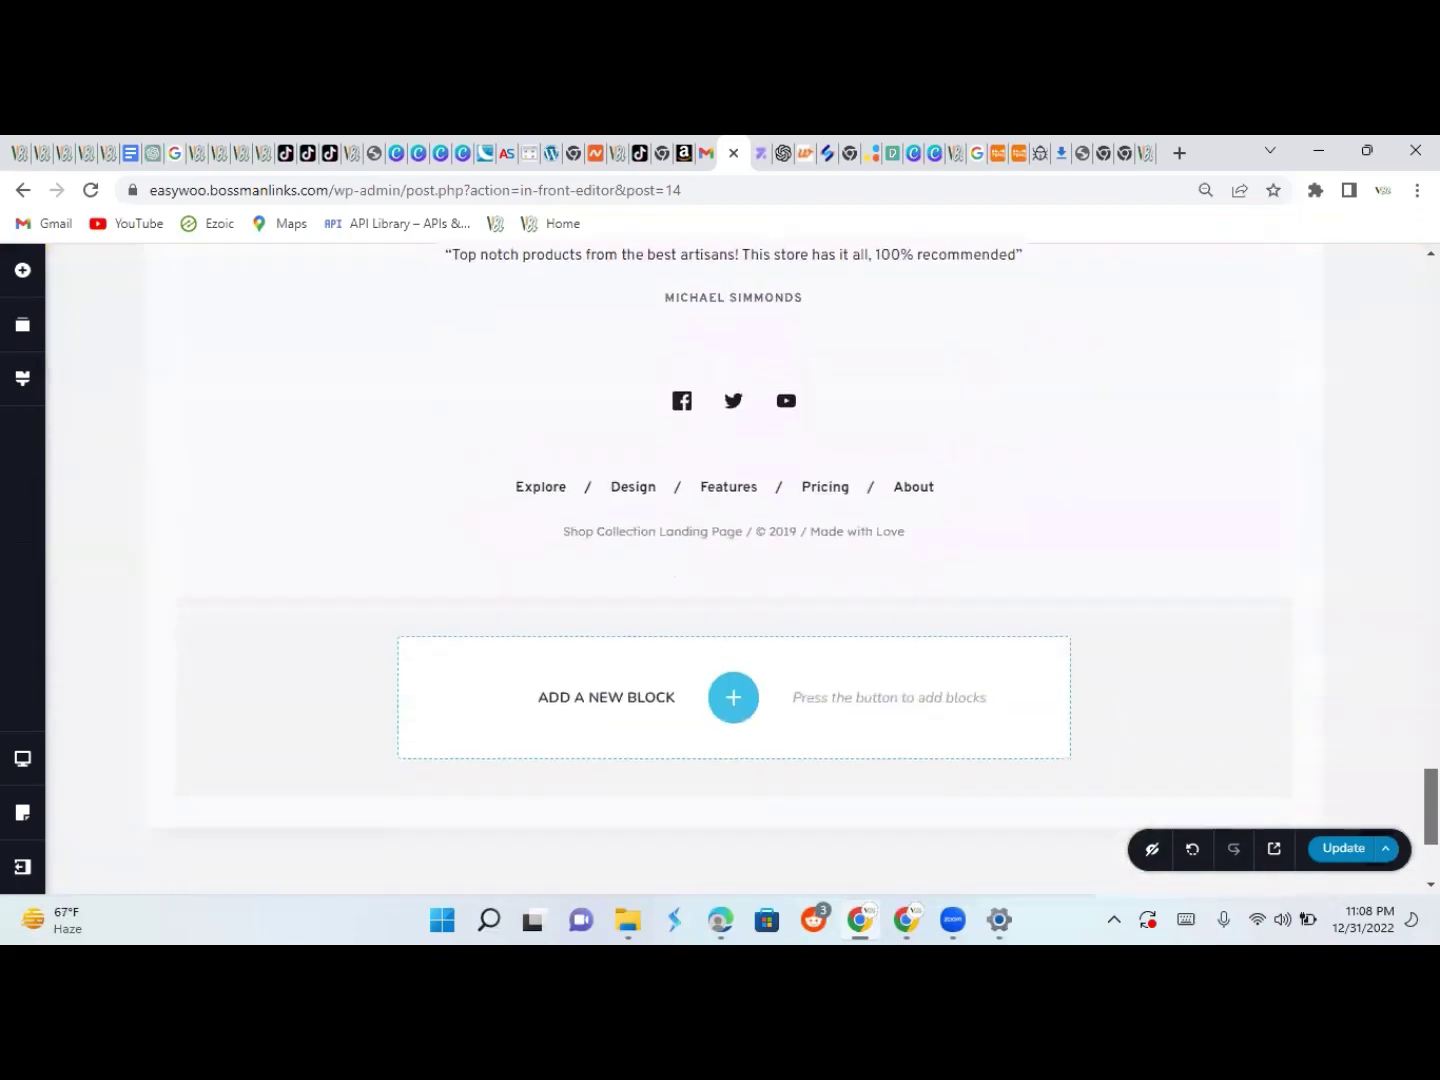
scroll(742, 569, up, 15)
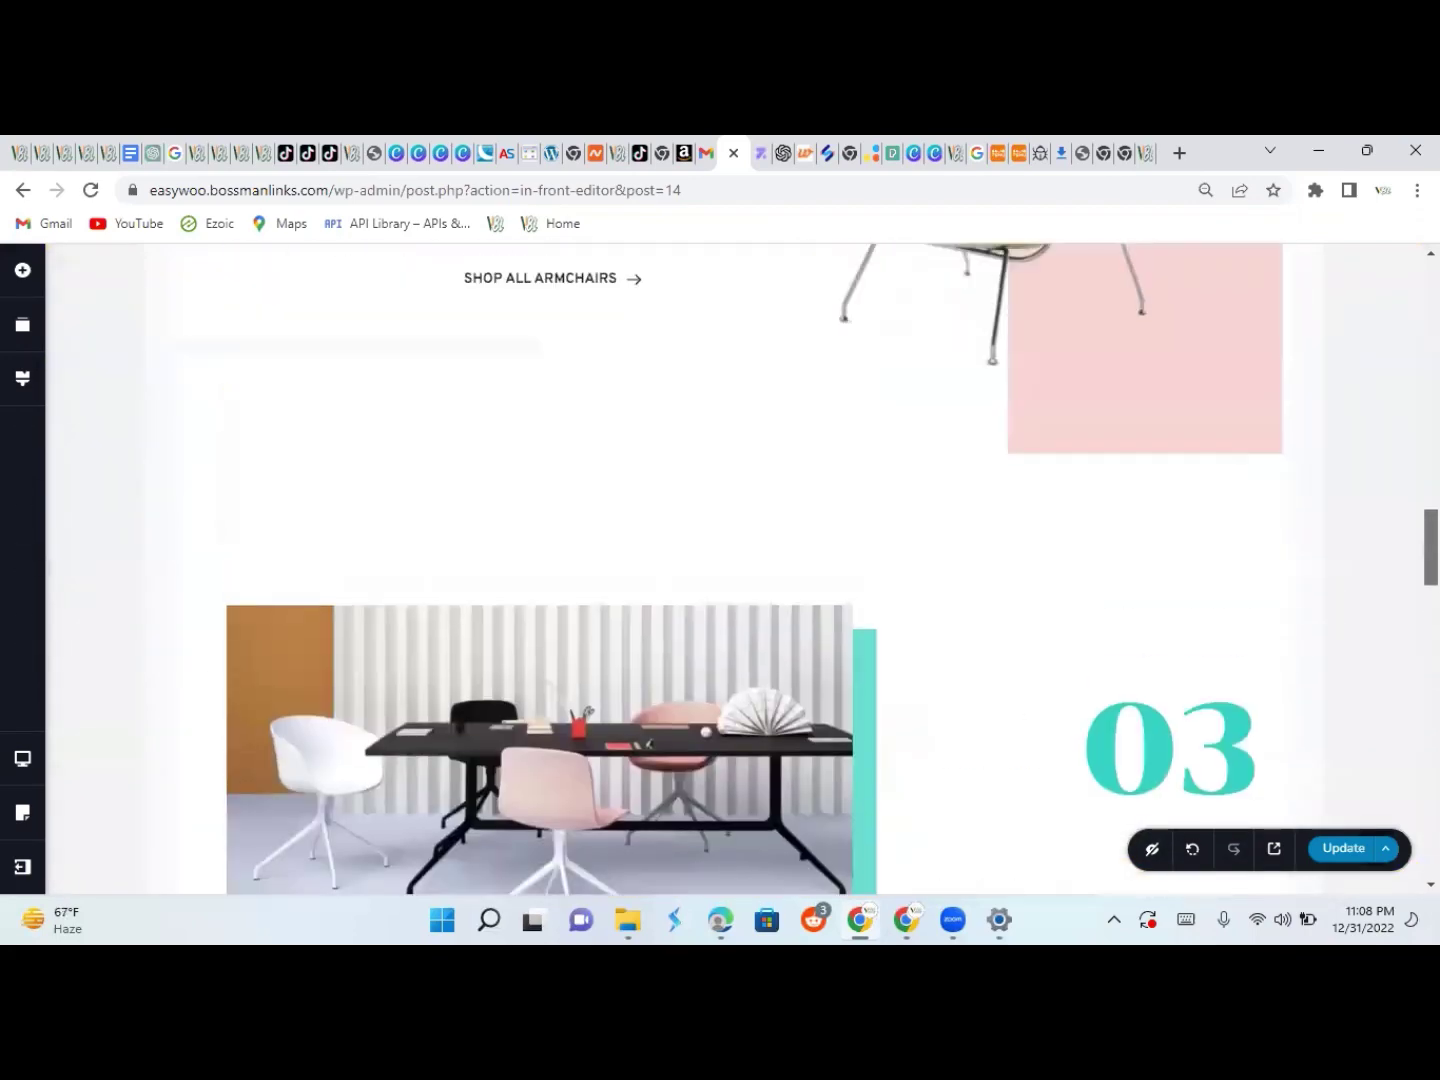
scroll(742, 569, up, 15)
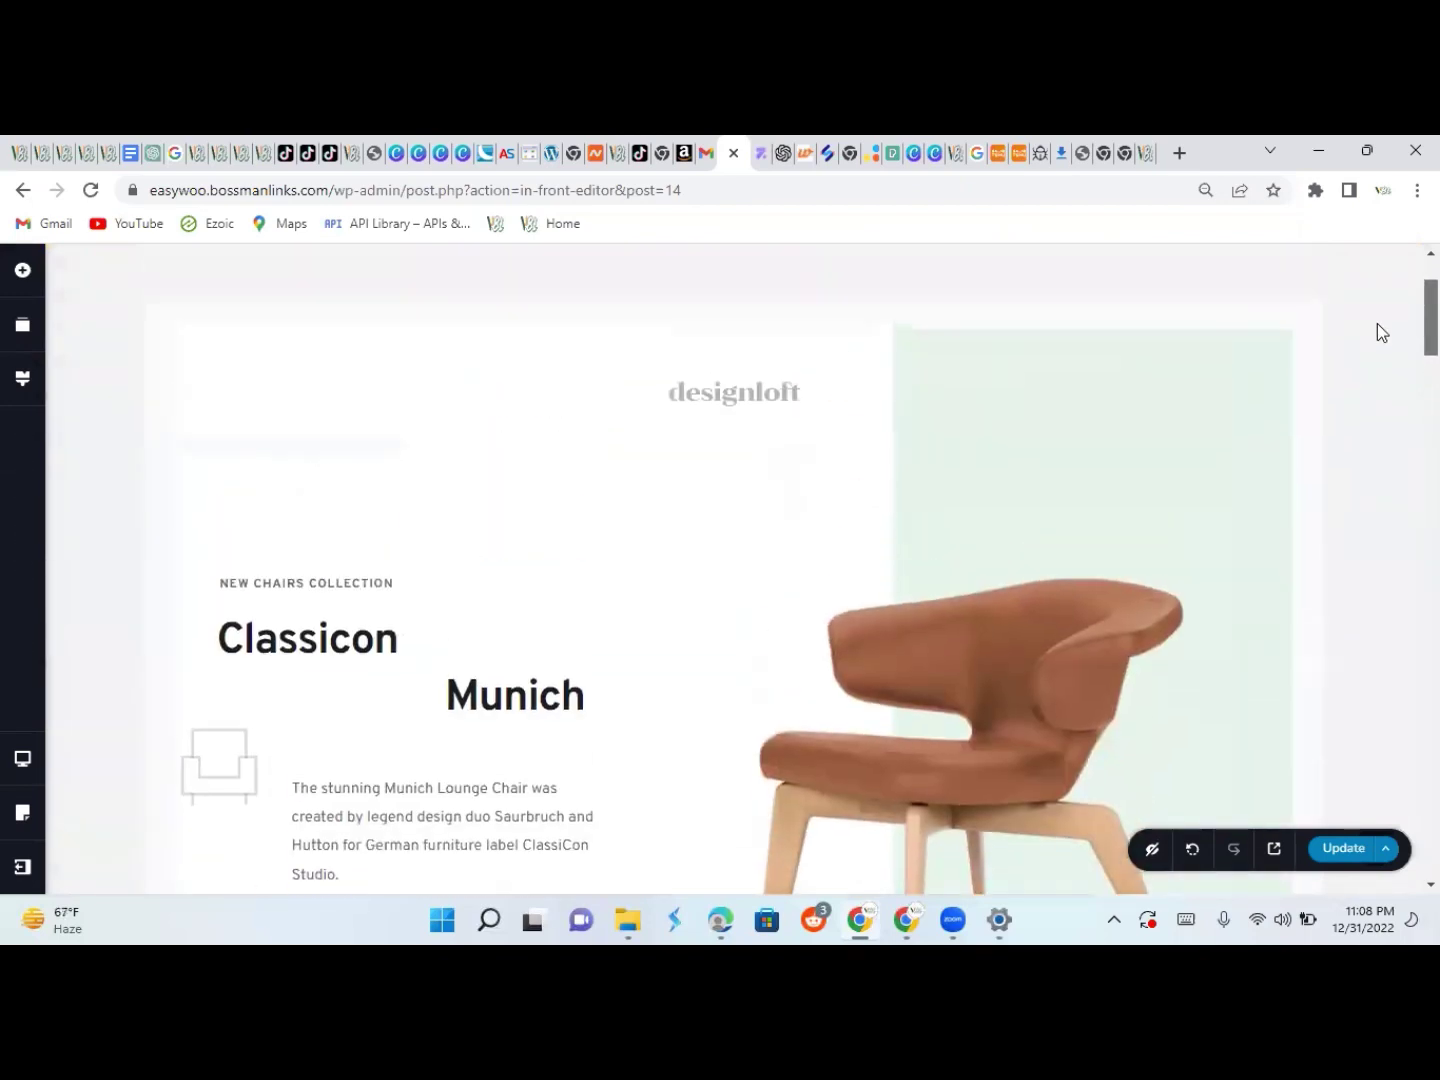
scroll(1377, 310, up, 2)
scroll(1388, 310, down, 3)
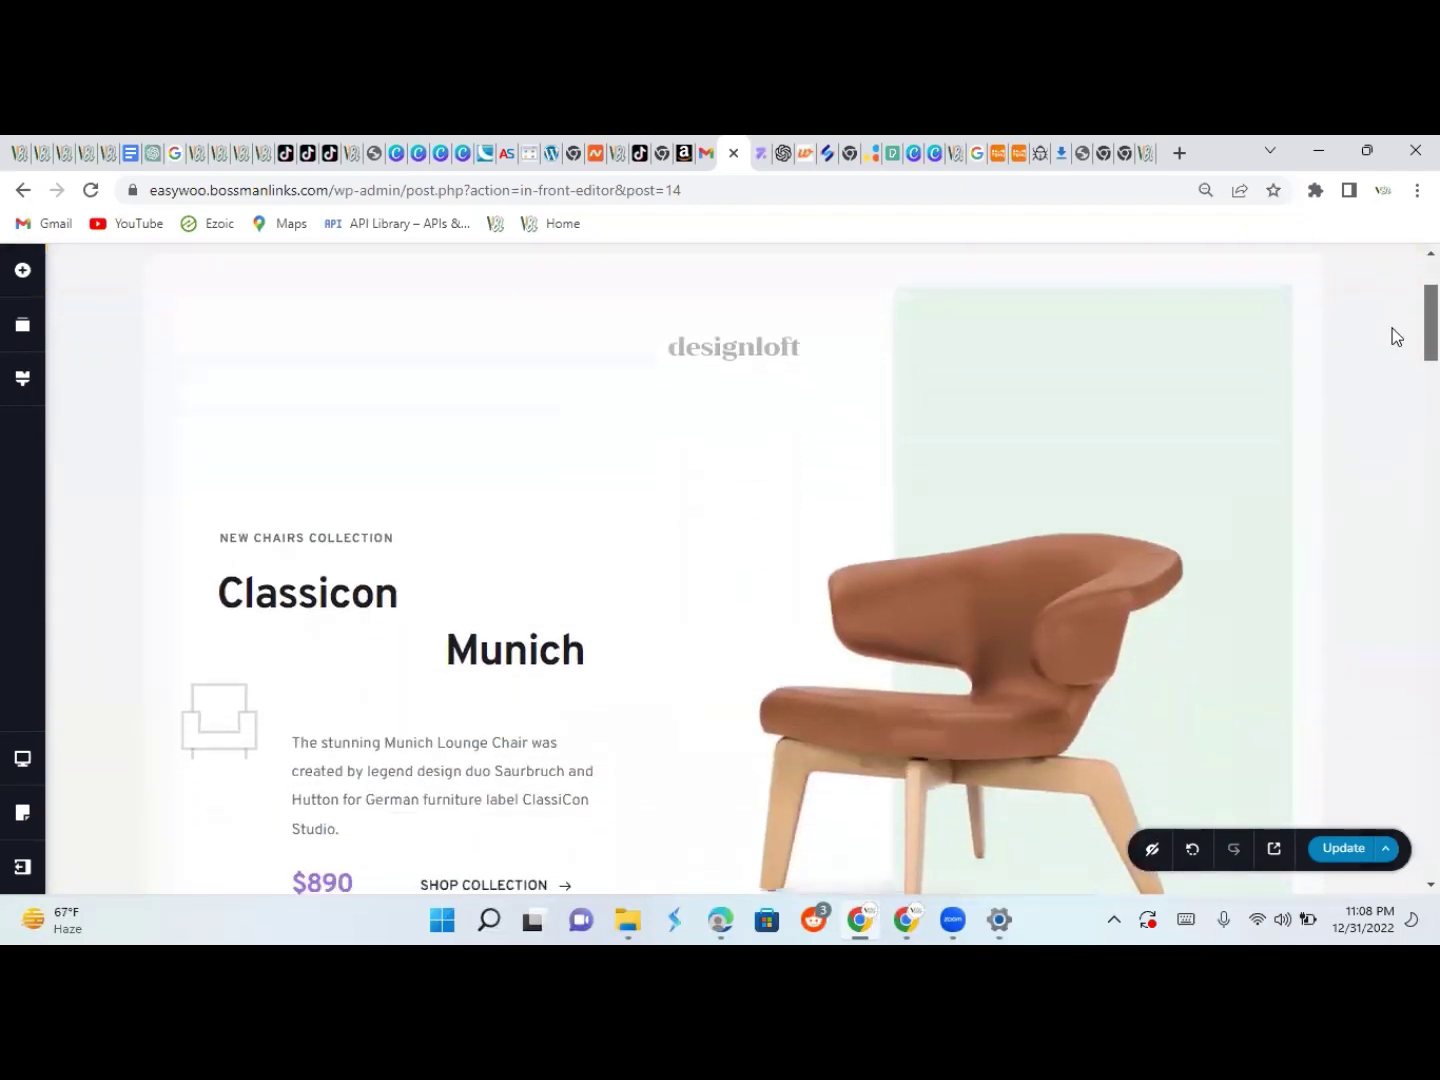
scroll(1396, 330, up, 1)
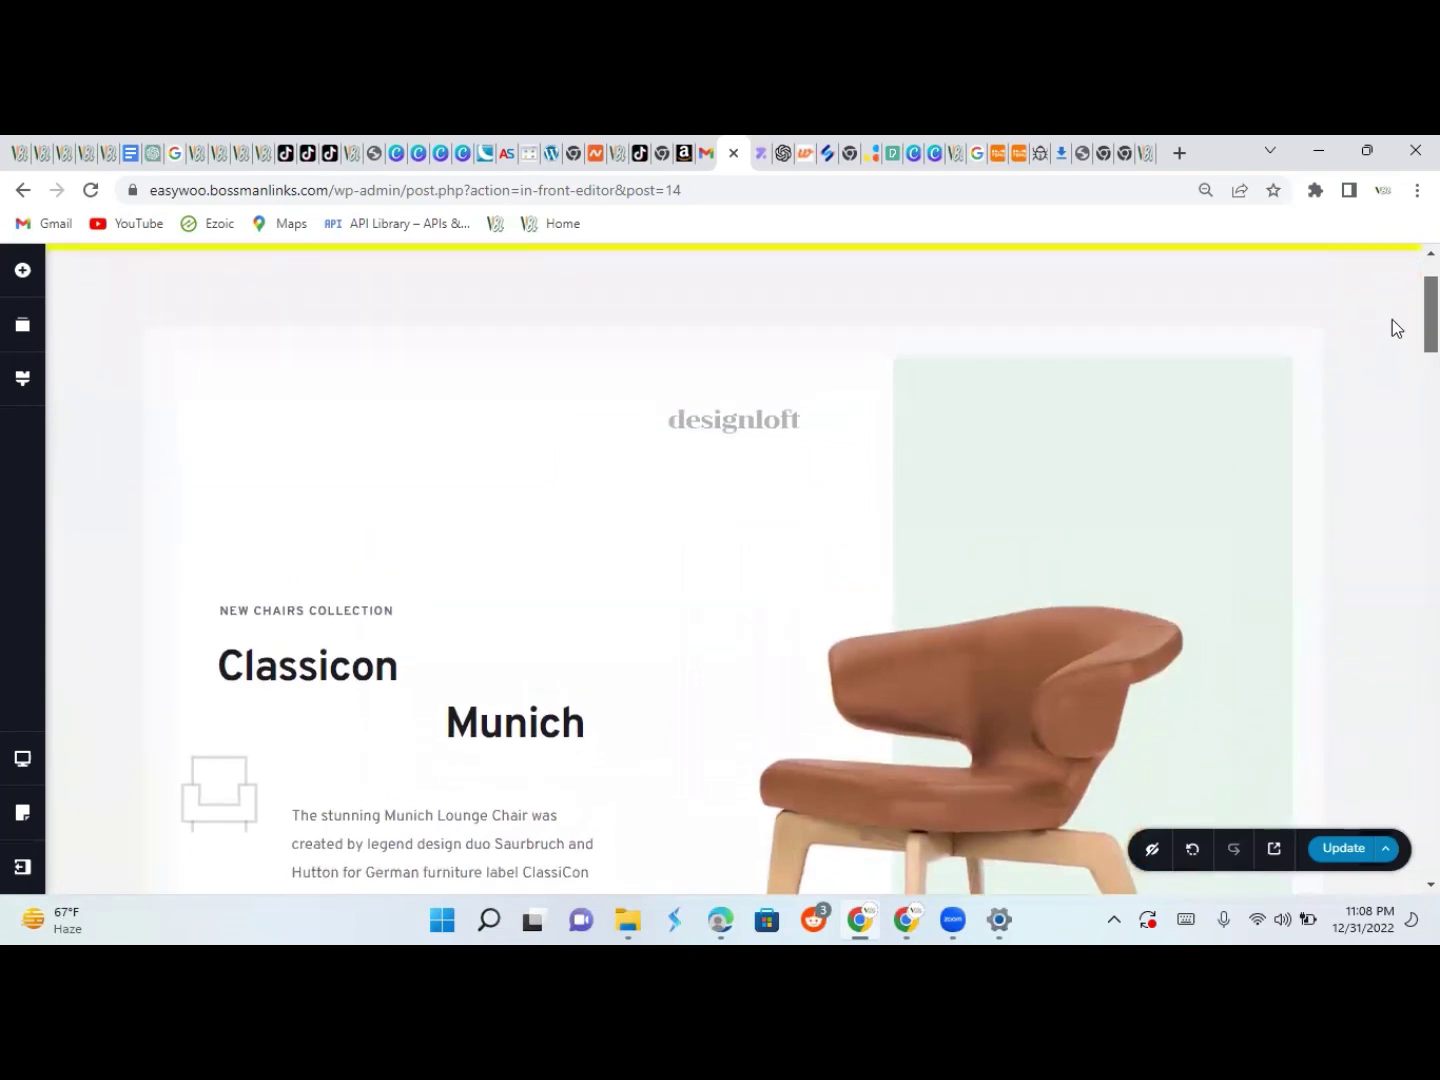
Delete the designloft hero block with the Classicon Munich chair and the row of Lounge, Armchair, Dining and Stools links
scroll(1394, 320, up, 2)
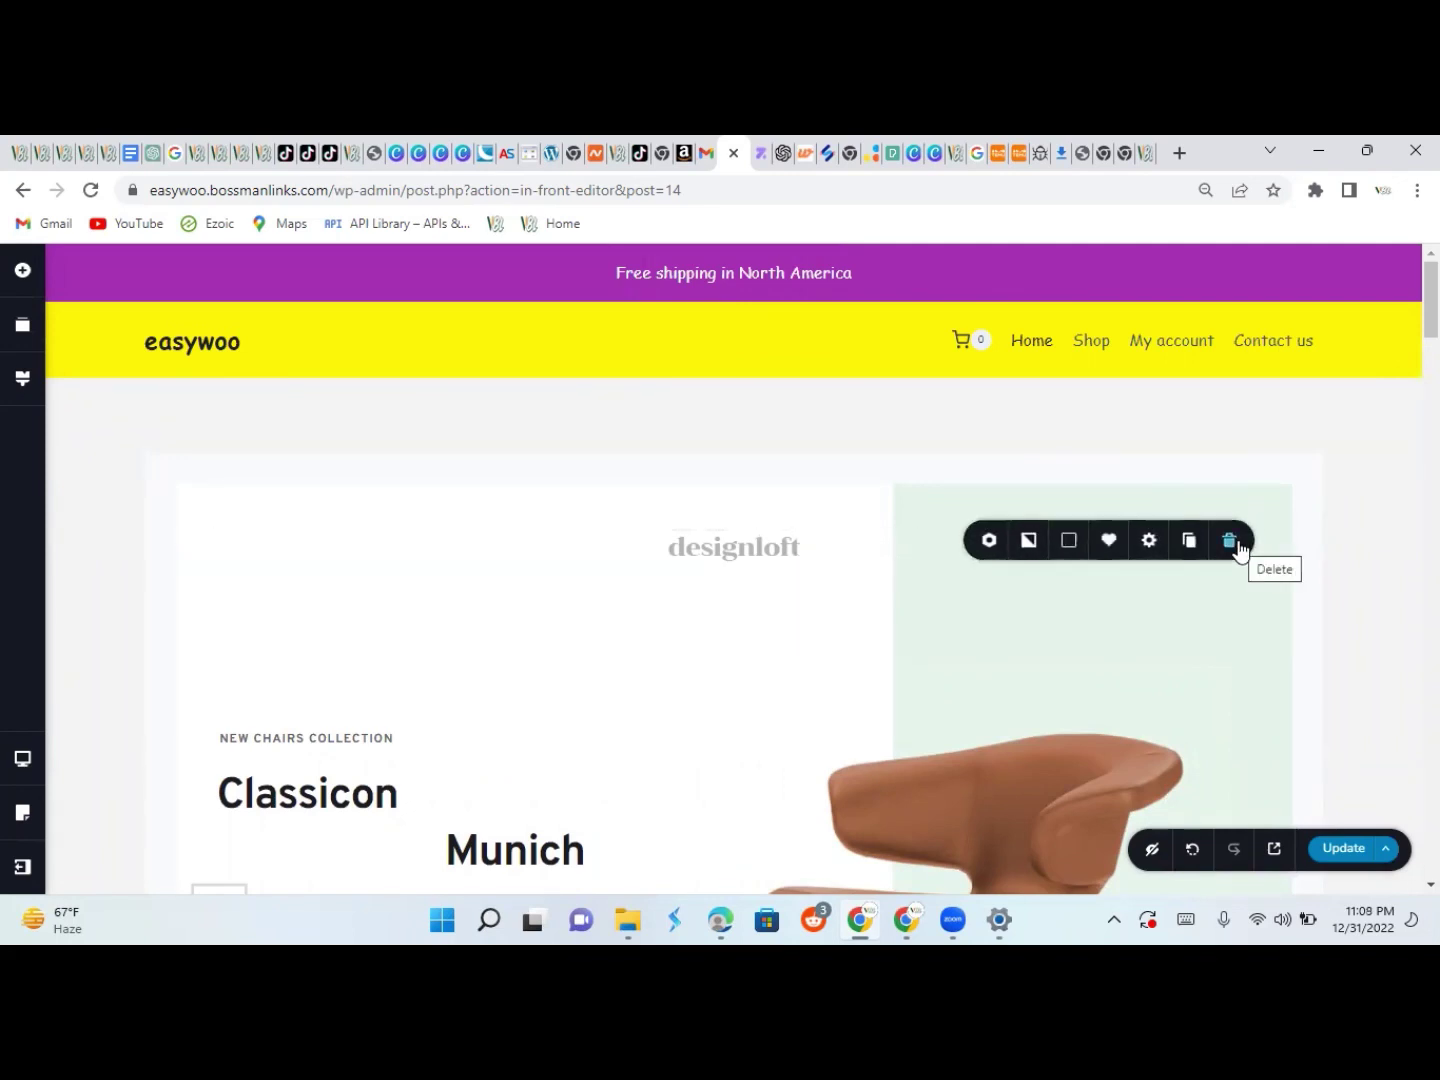
click(1237, 546)
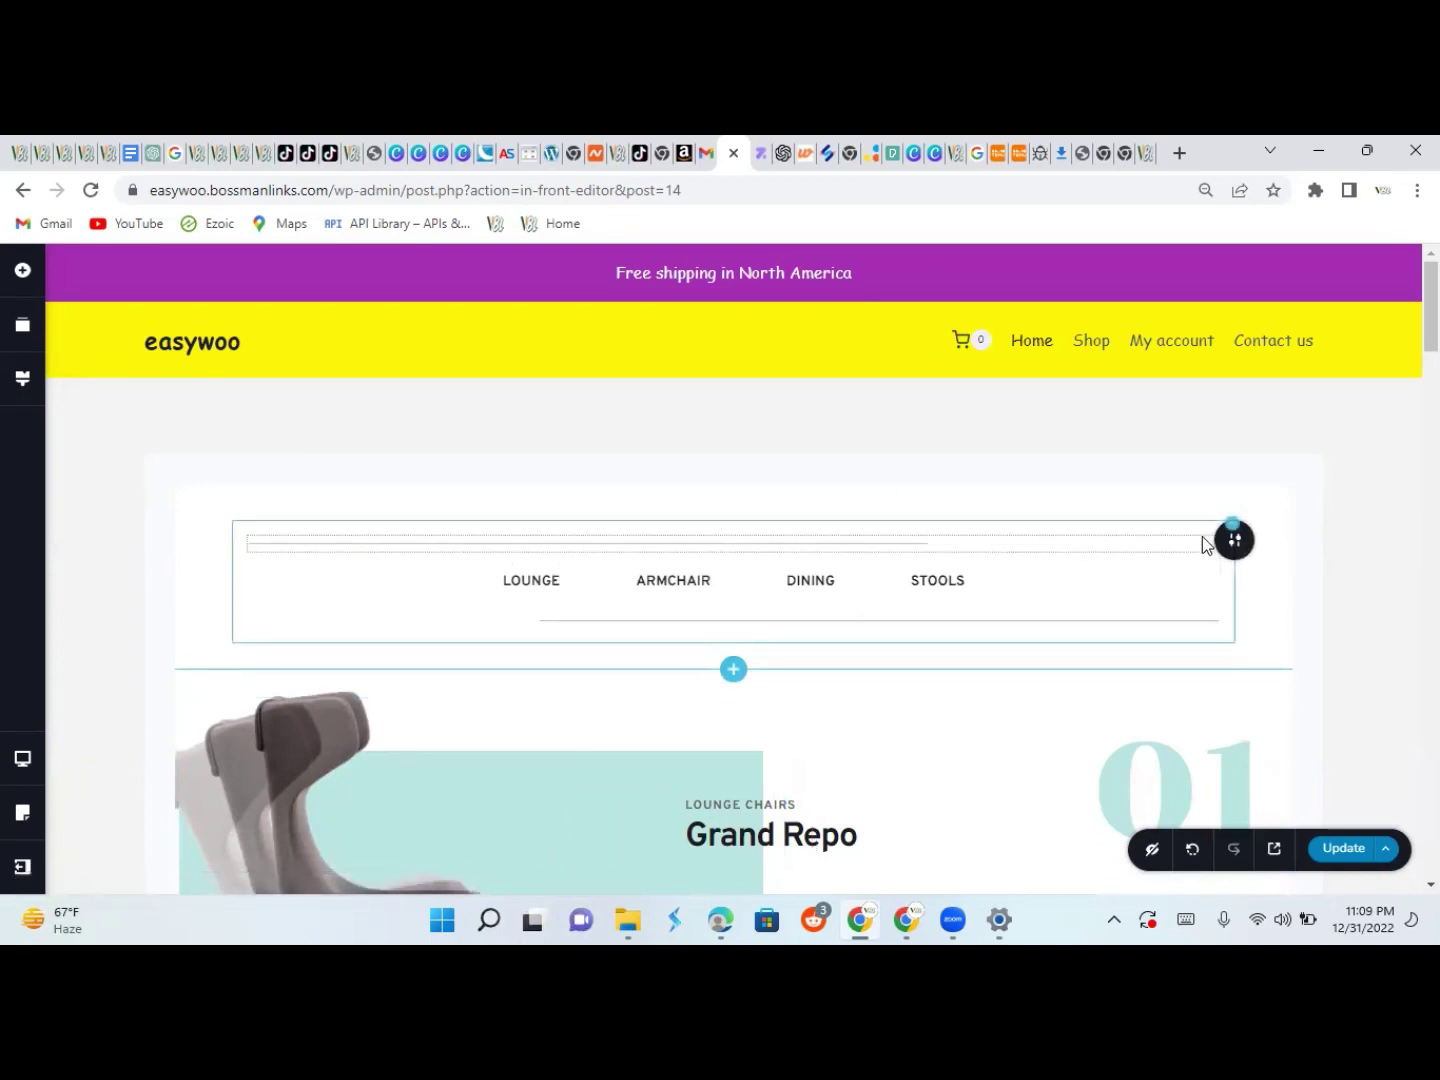
click(1234, 526)
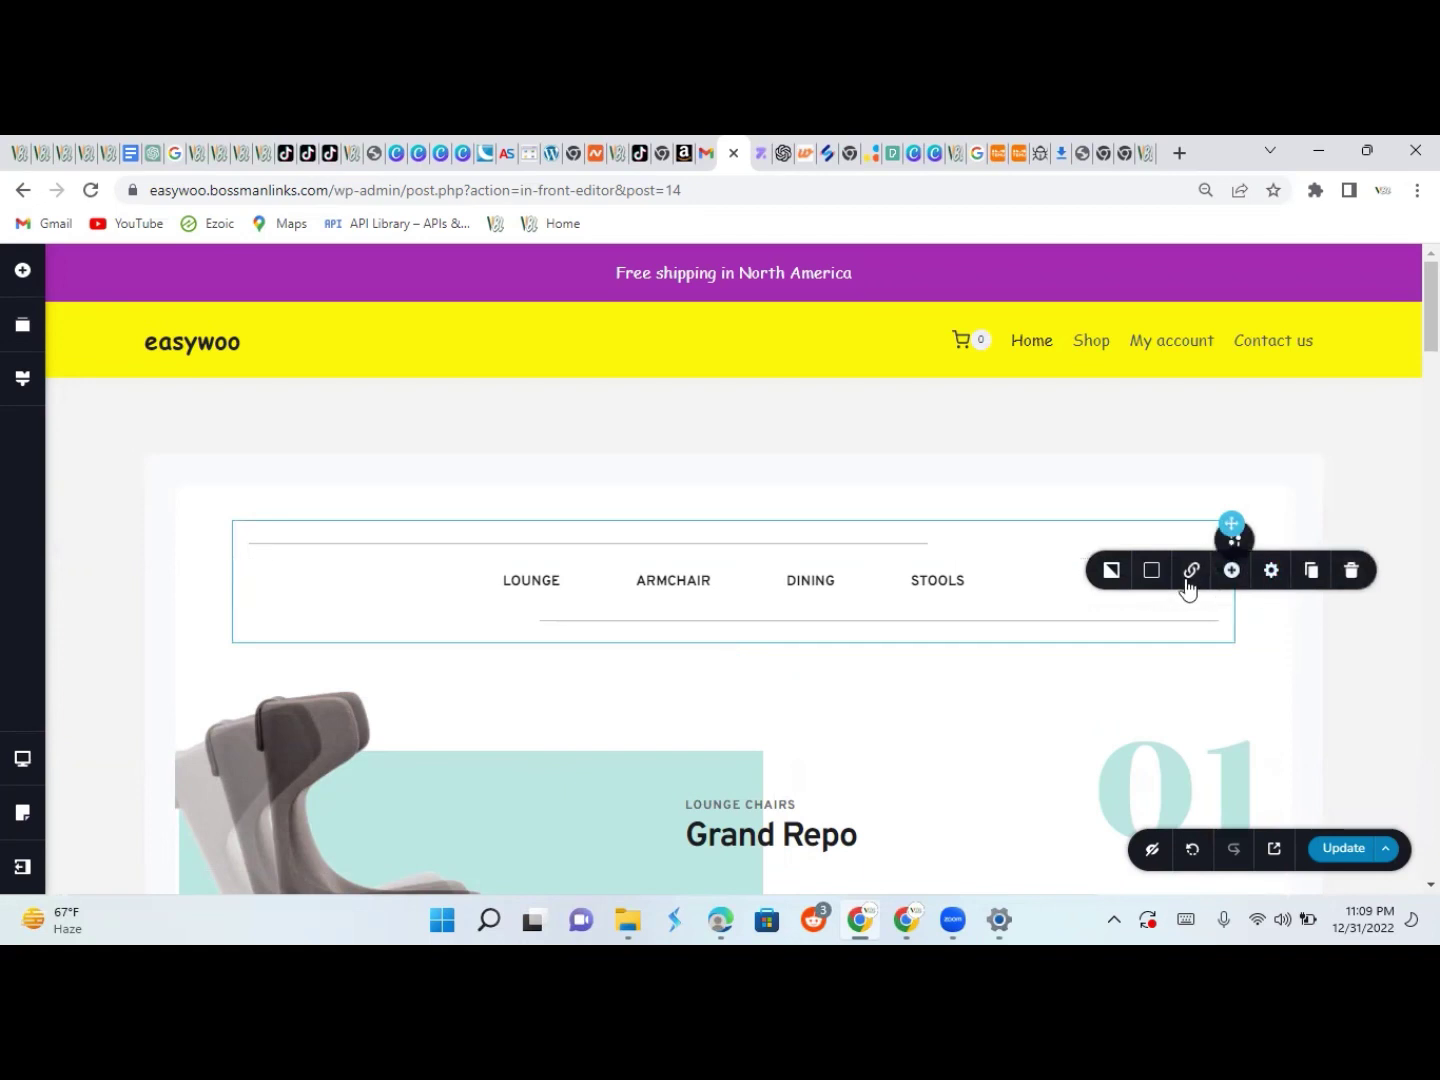
click(1352, 570)
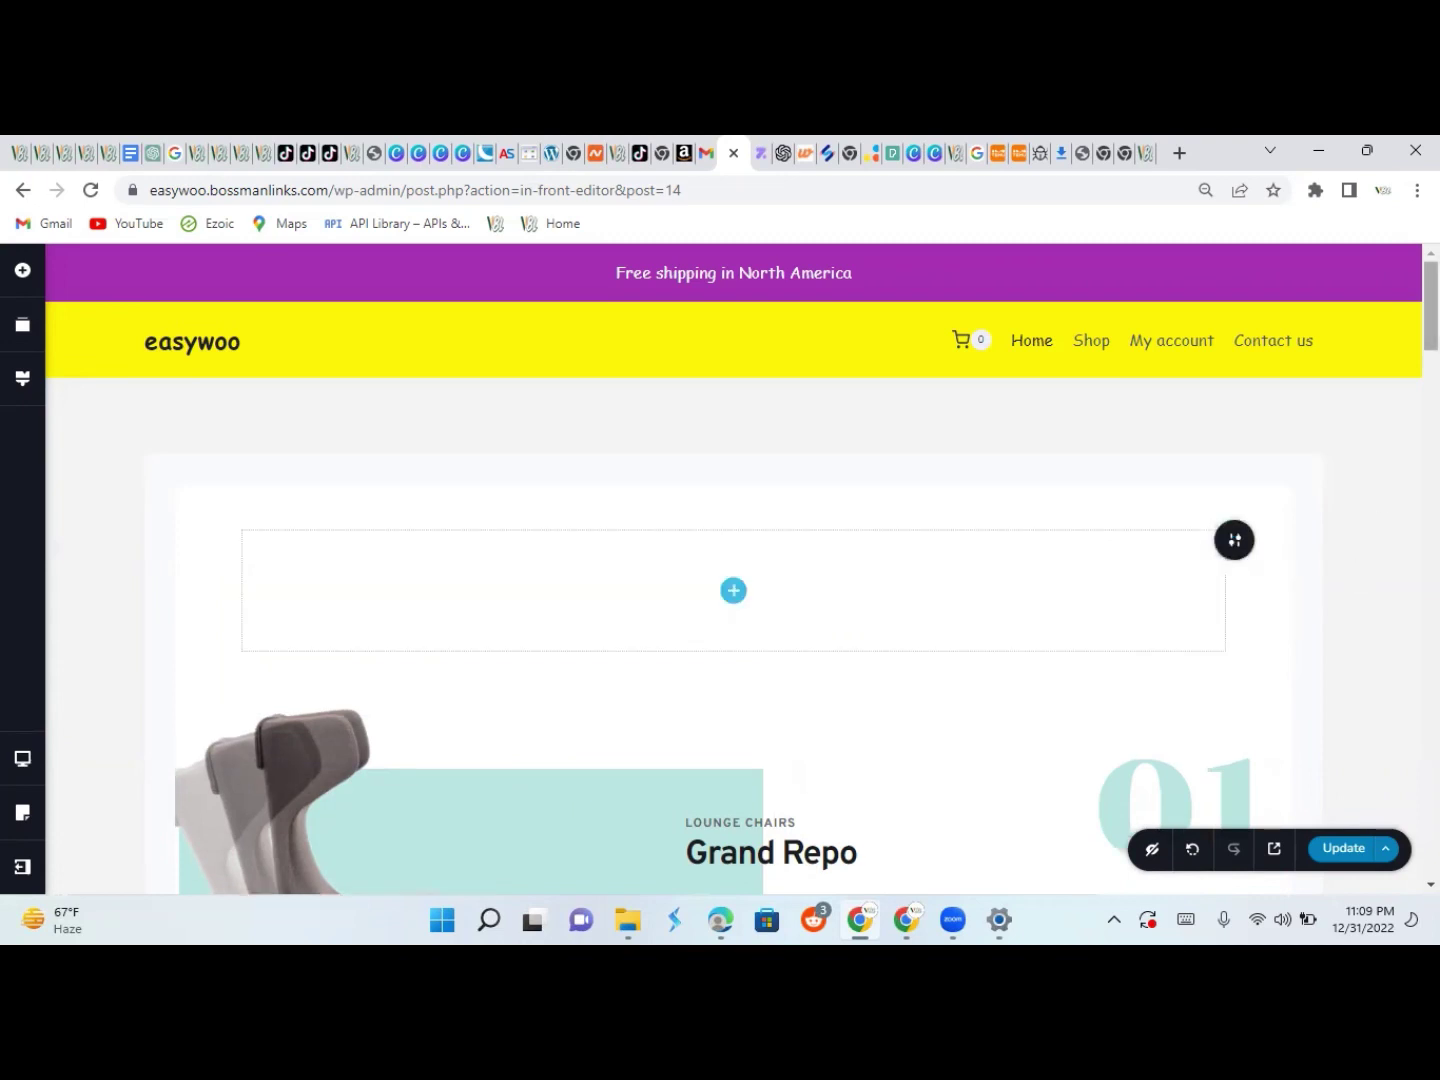
Delete the layout's closing block with the star-rated testimonial, social icons and footer links
scroll(1385, 456, down, 6)
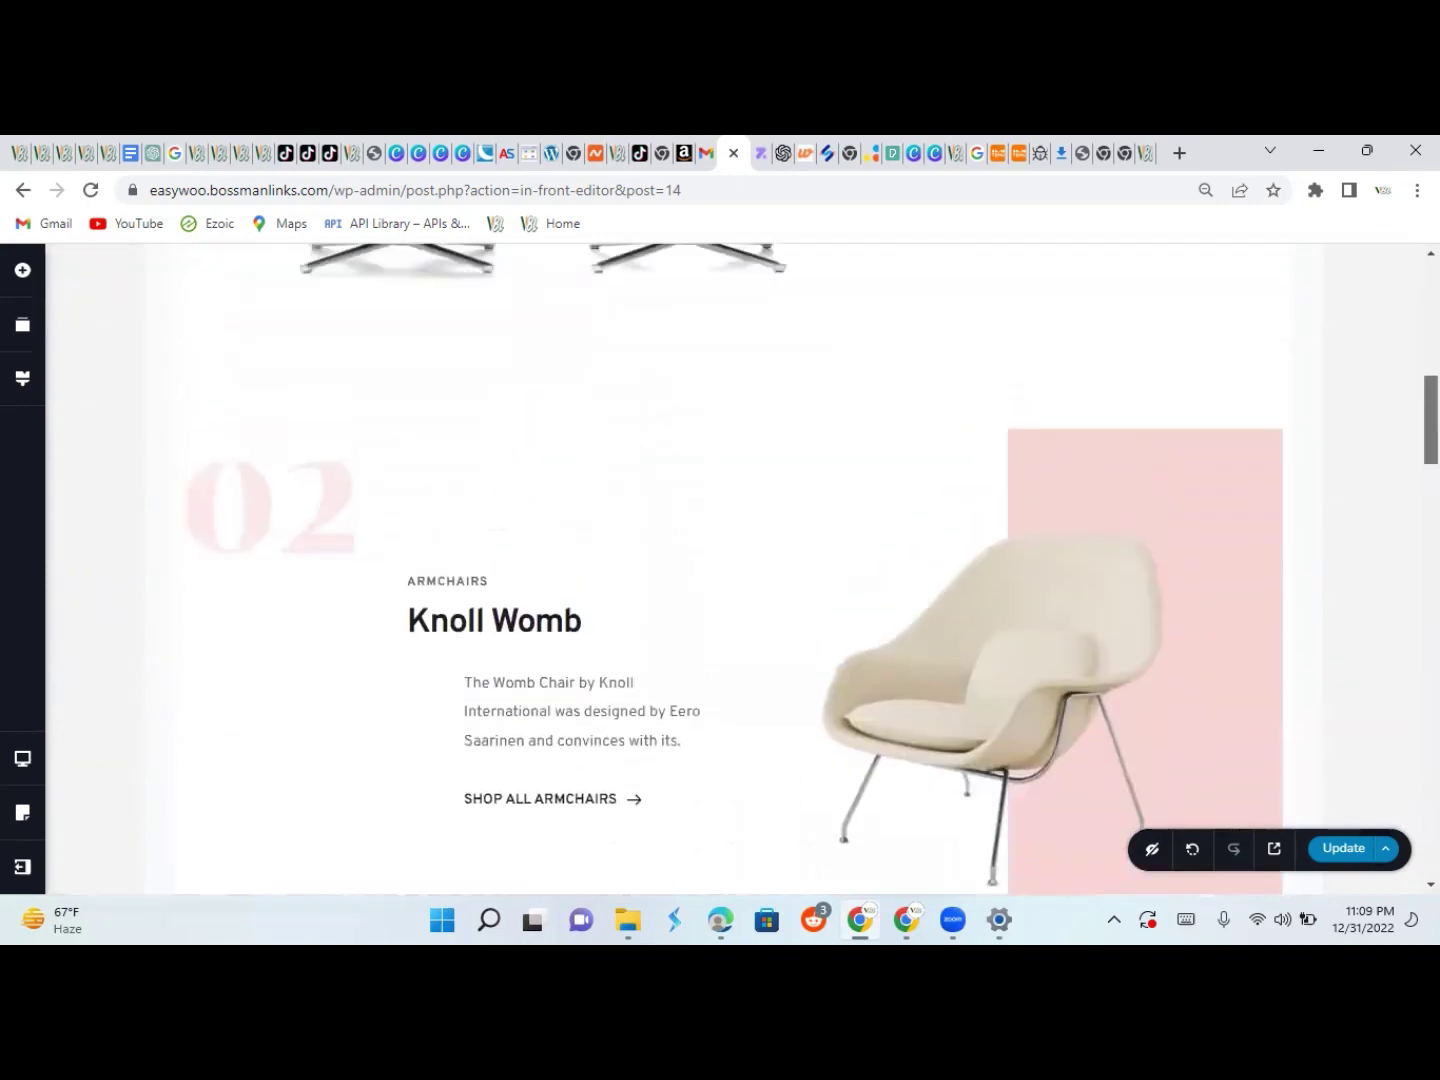
scroll(1392, 381, up, 3)
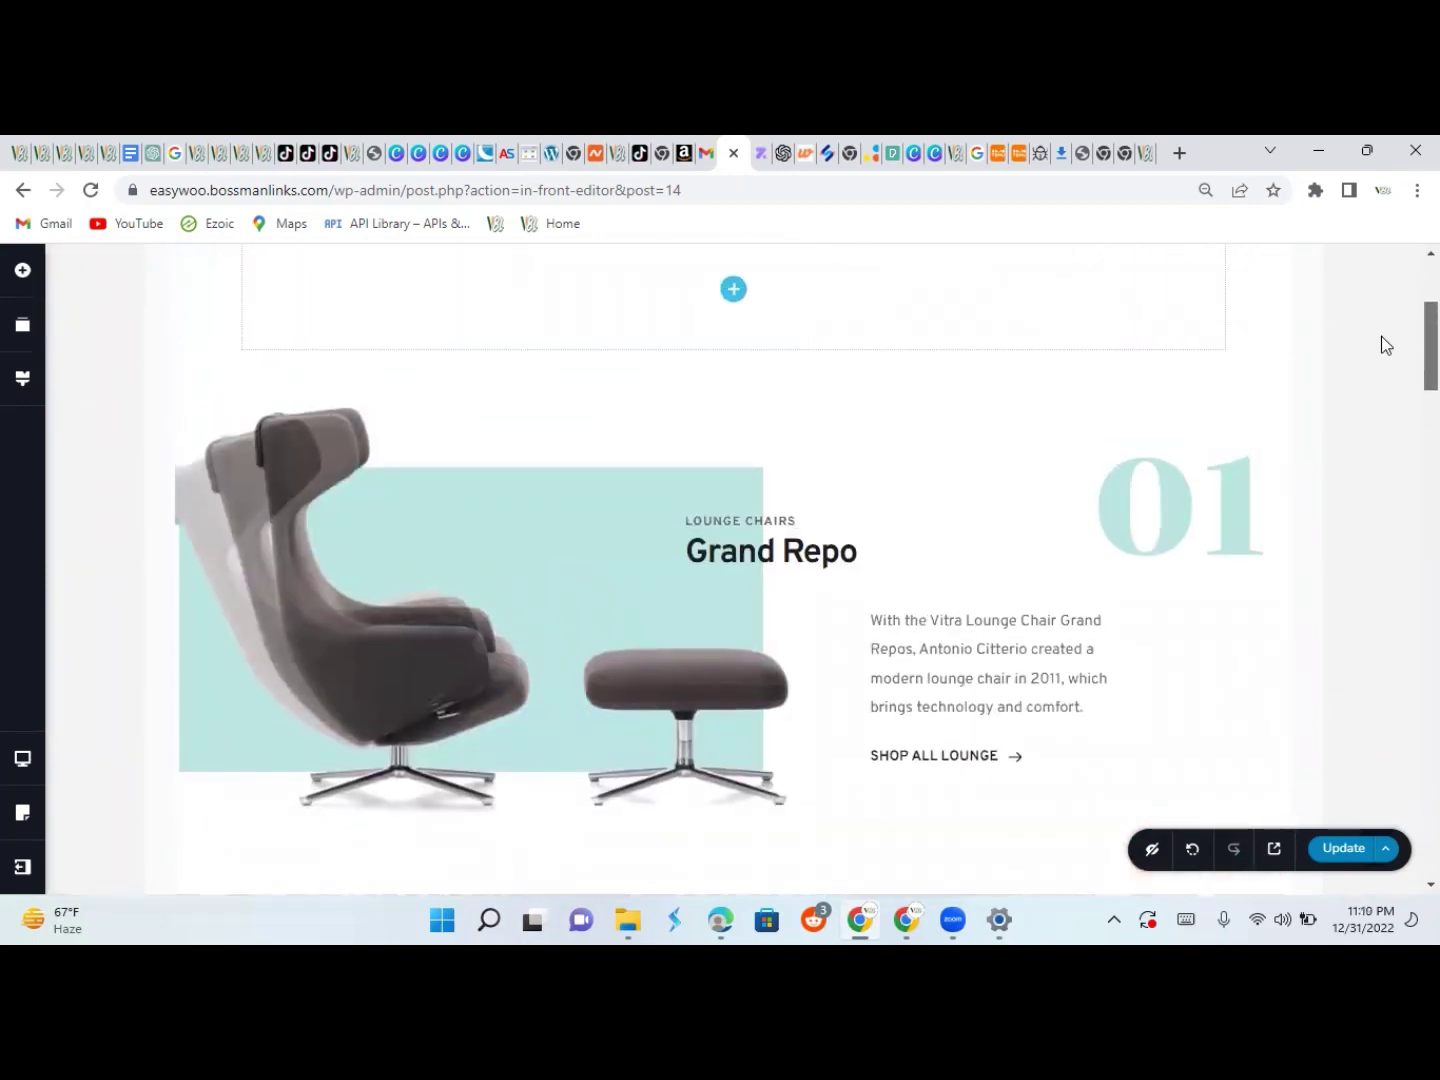
drag(1405, 343, 1431, 834)
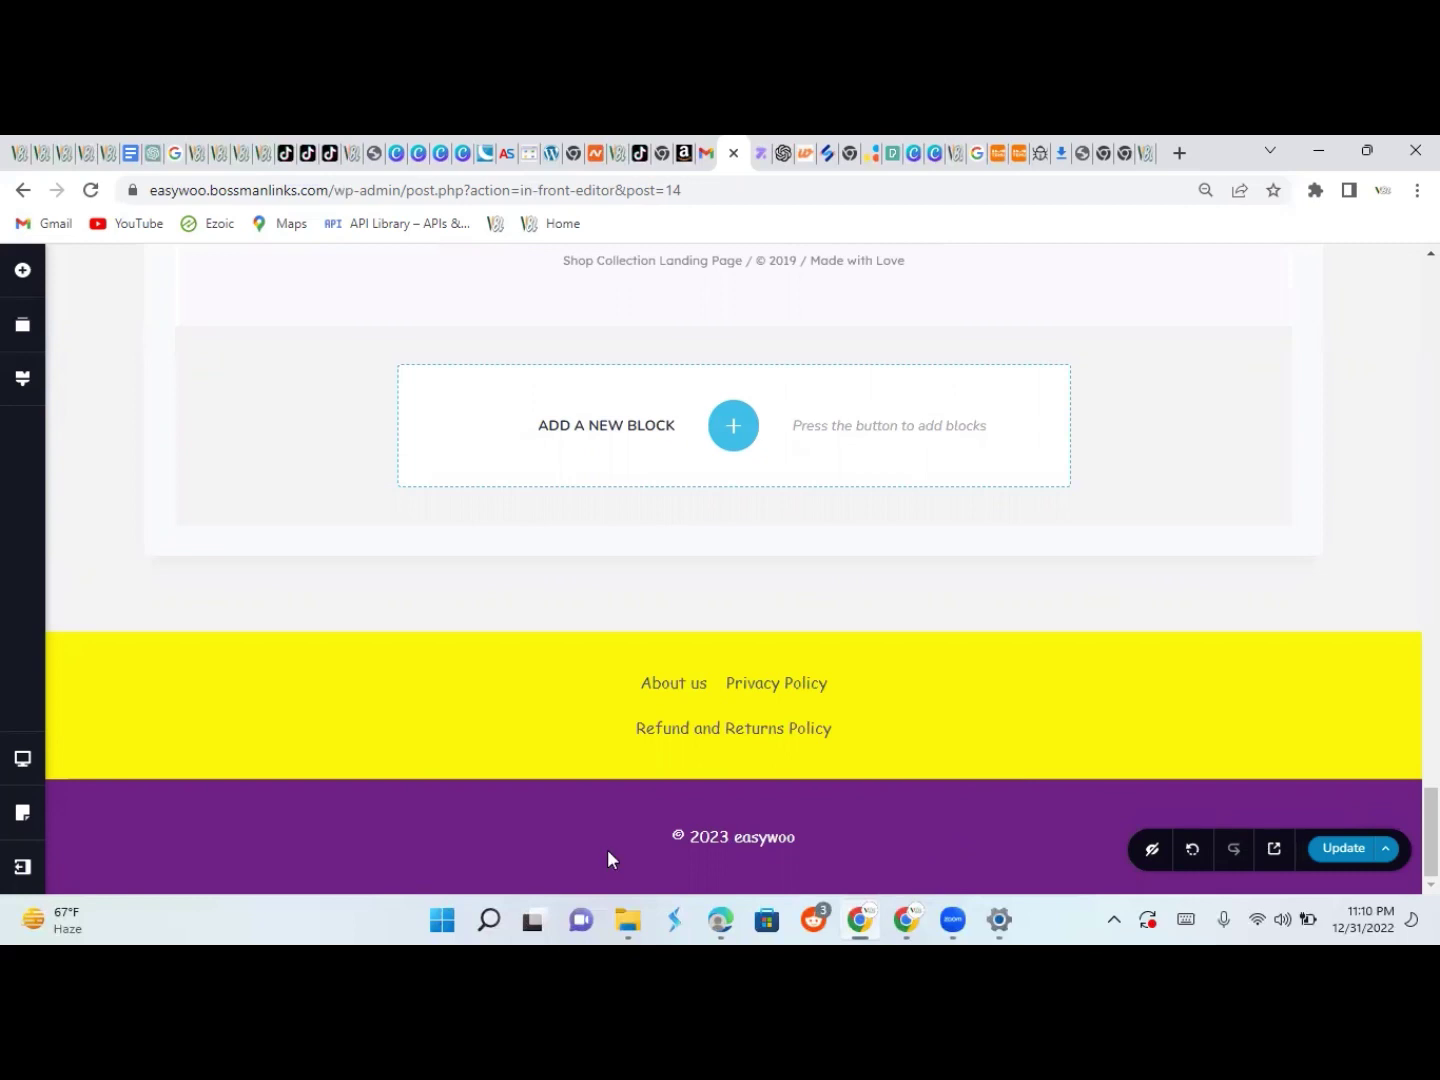
scroll(733, 560, up, 6)
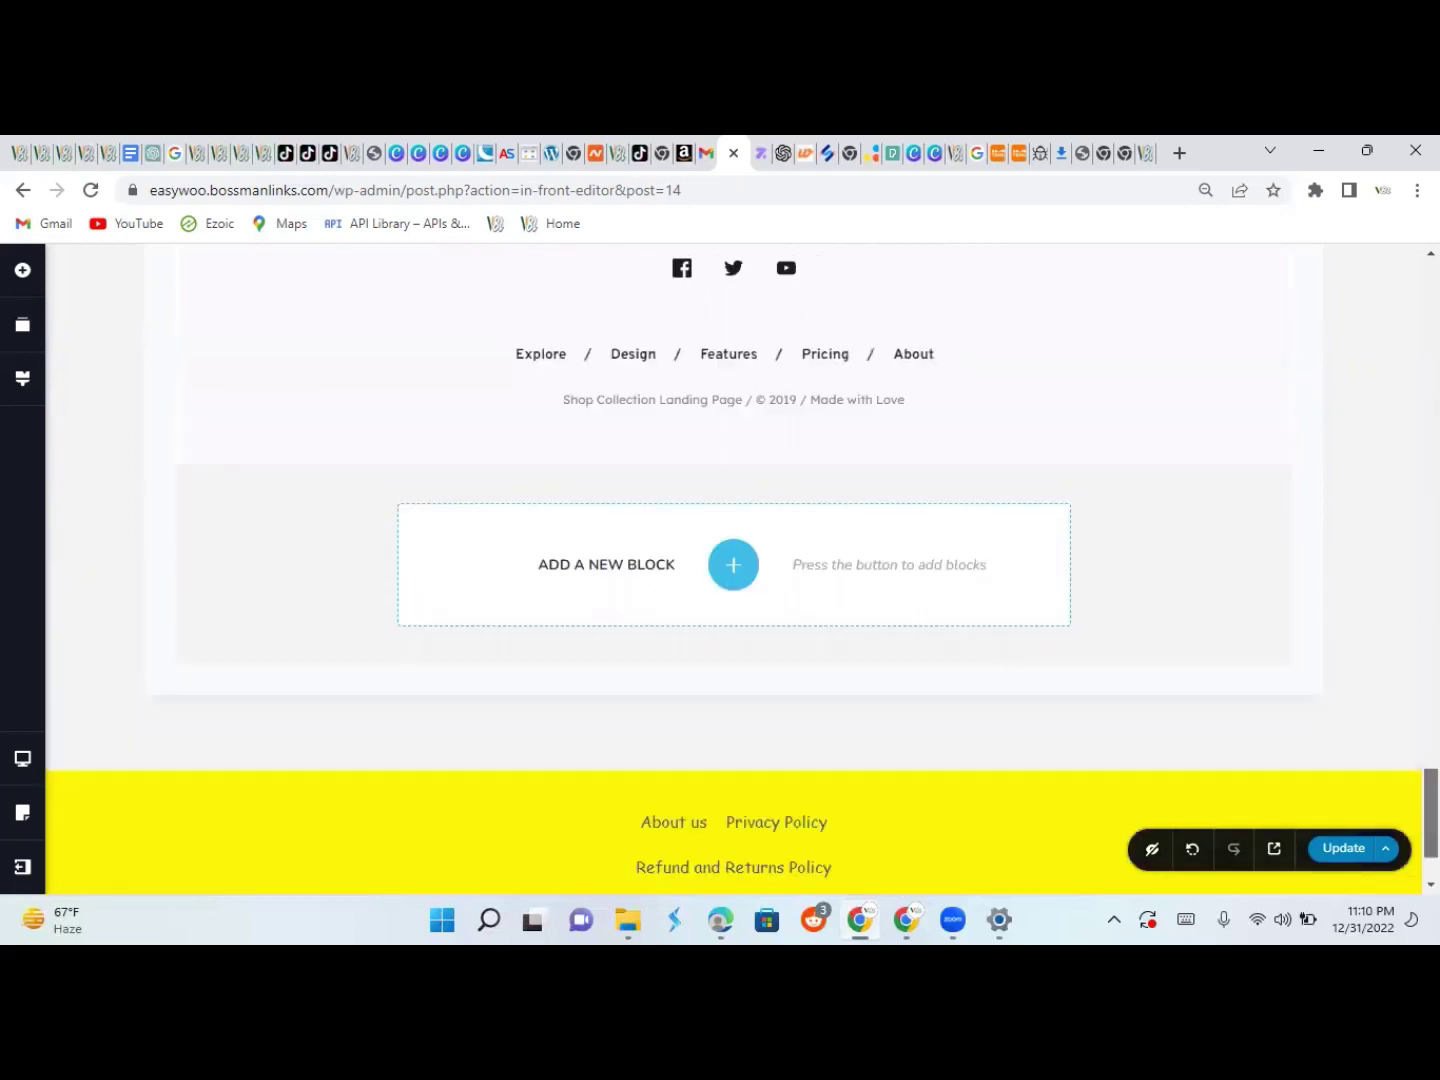
scroll(733, 560, down, 6)
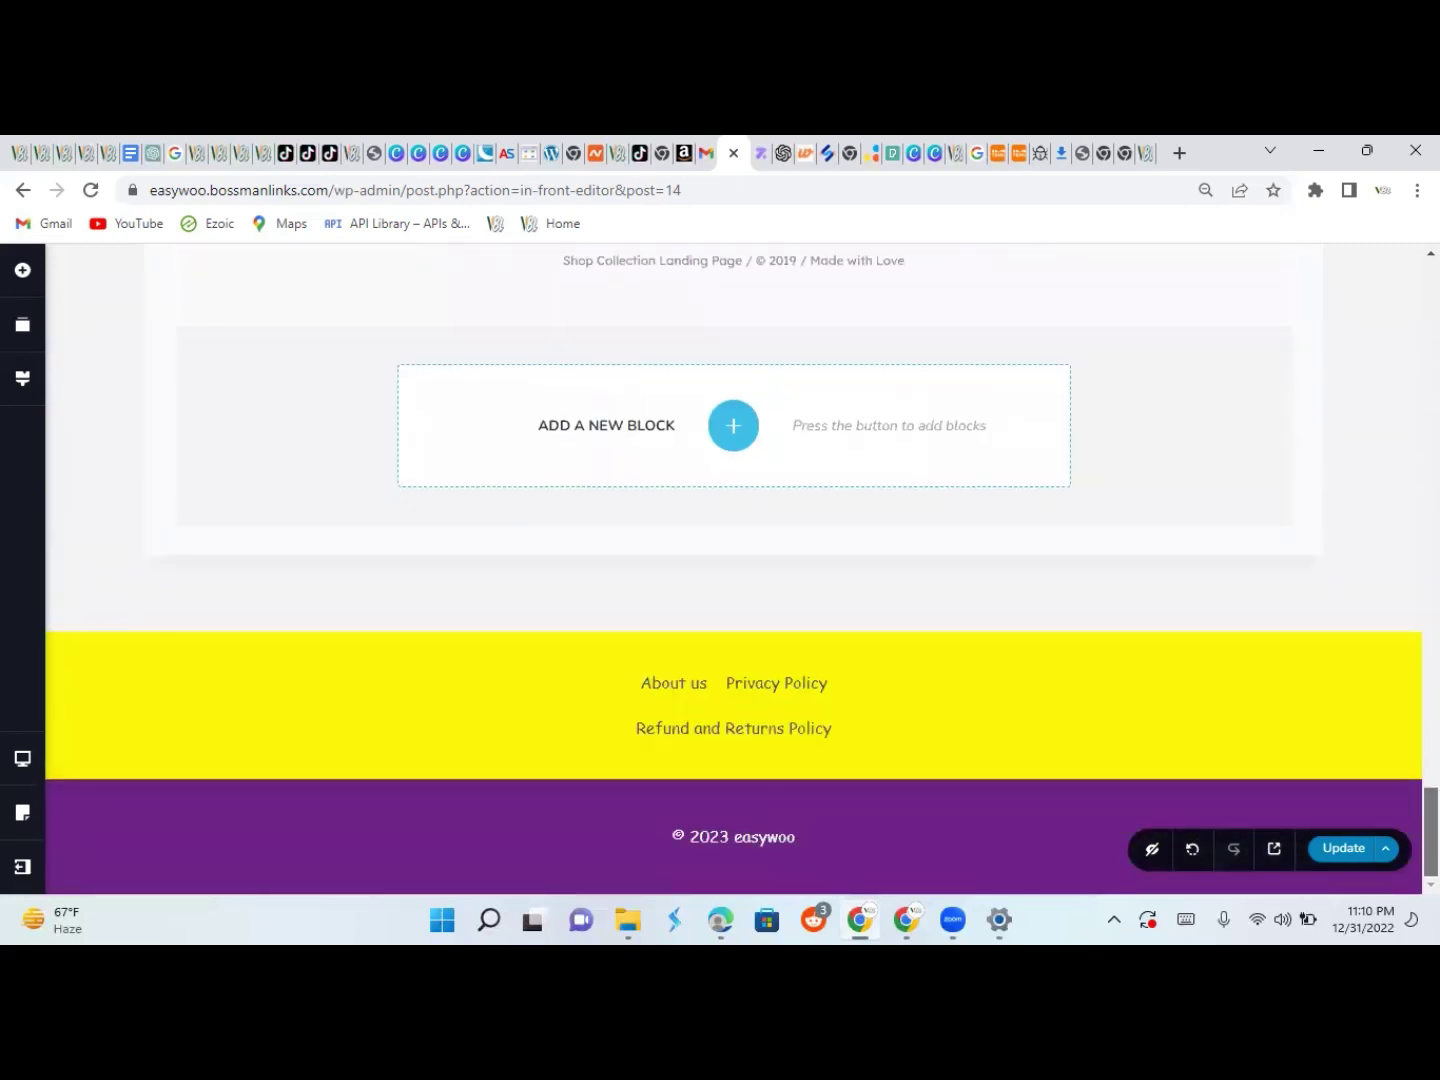
scroll(1138, 650, up, 3)
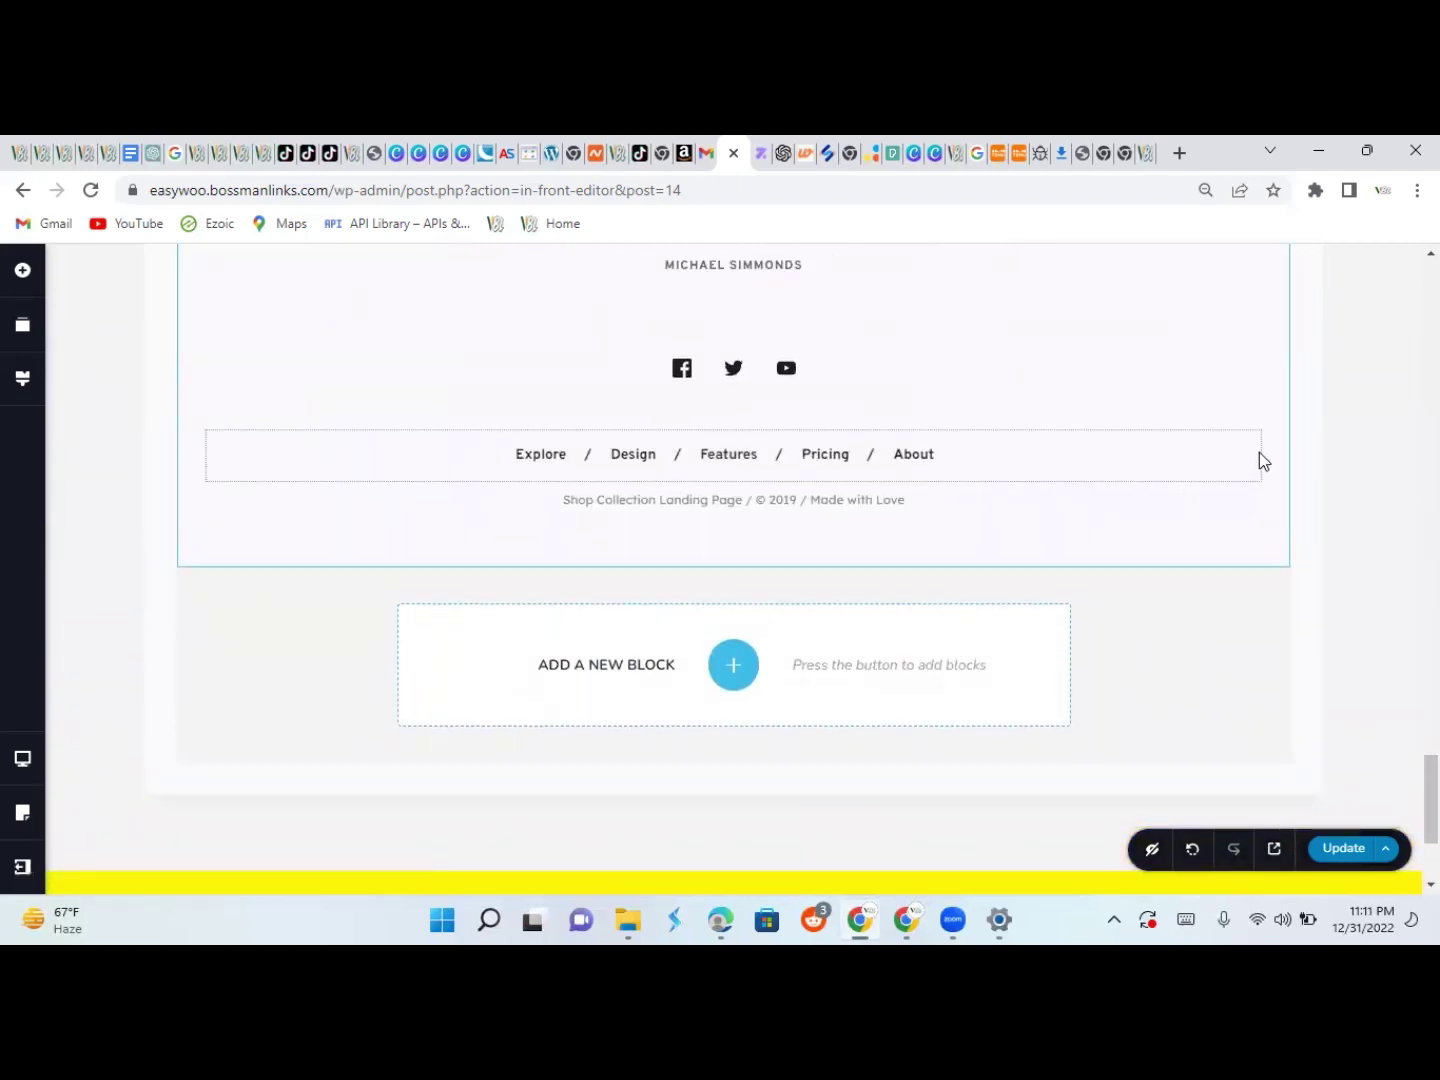
scroll(1150, 518, up, 3)
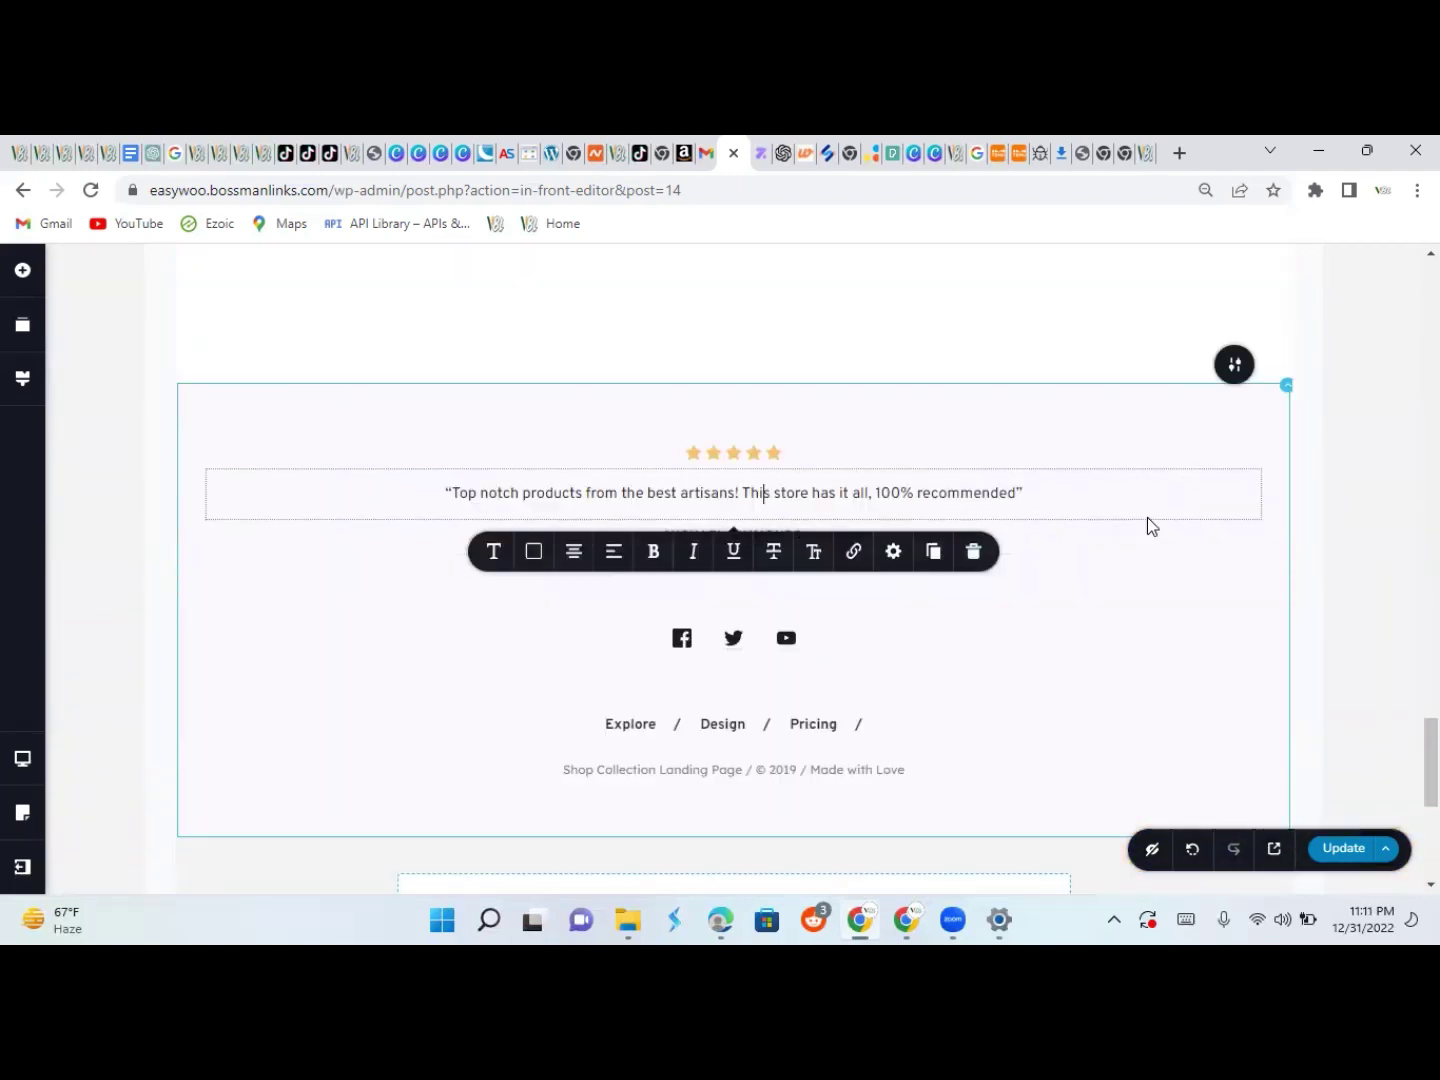
click(1242, 370)
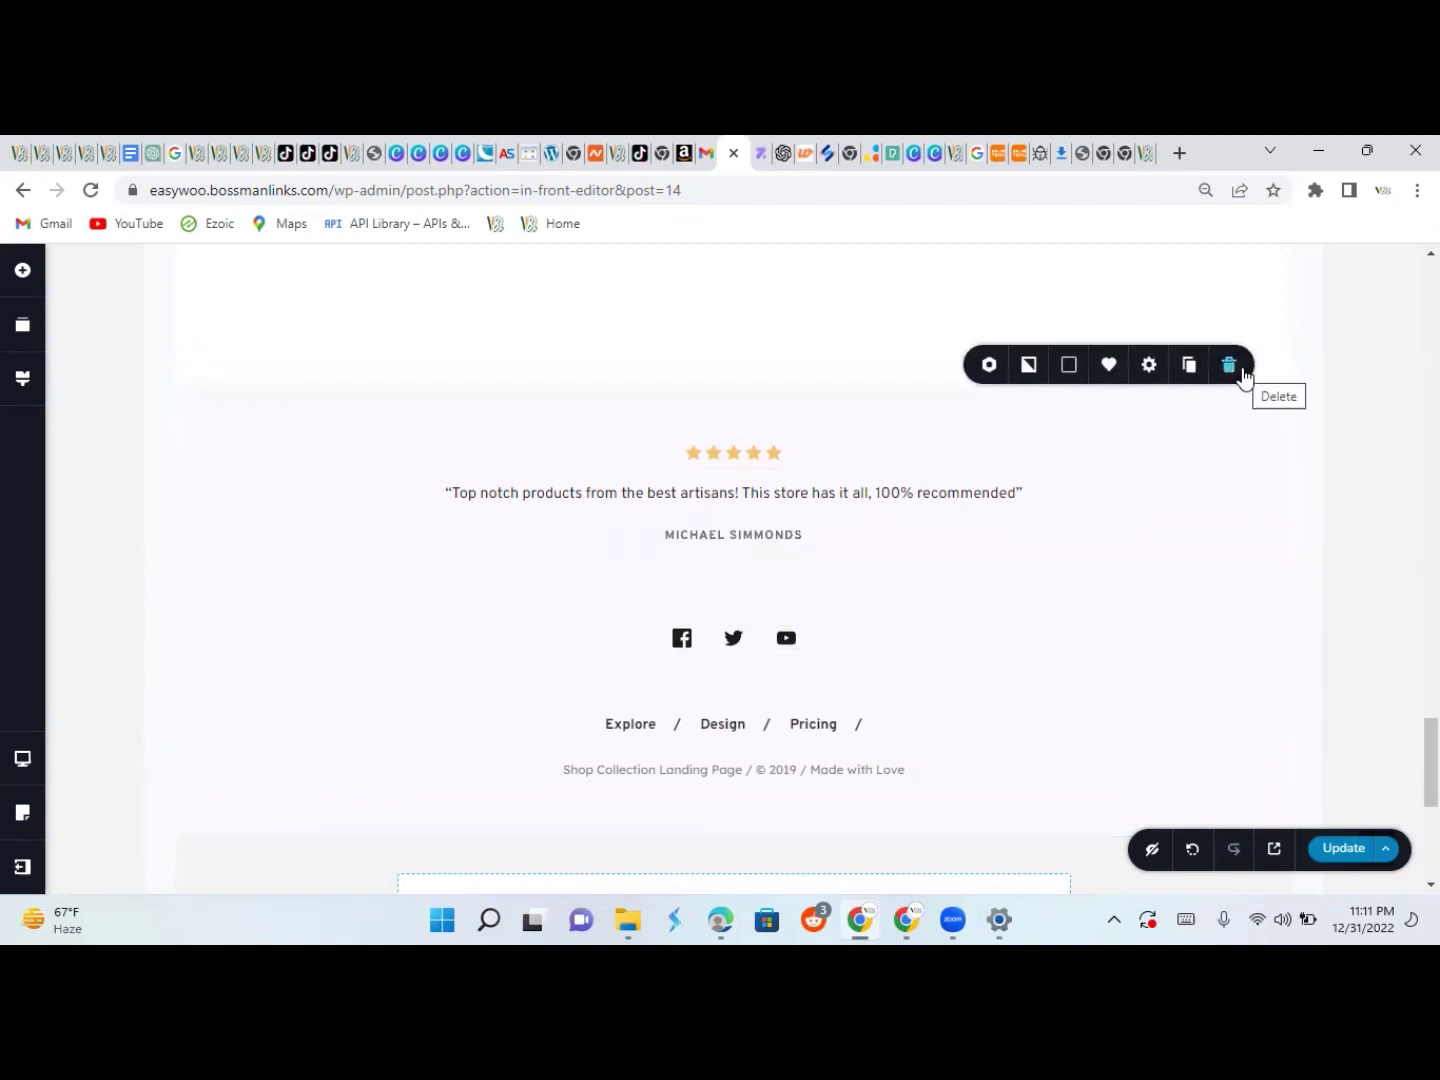
click(1230, 366)
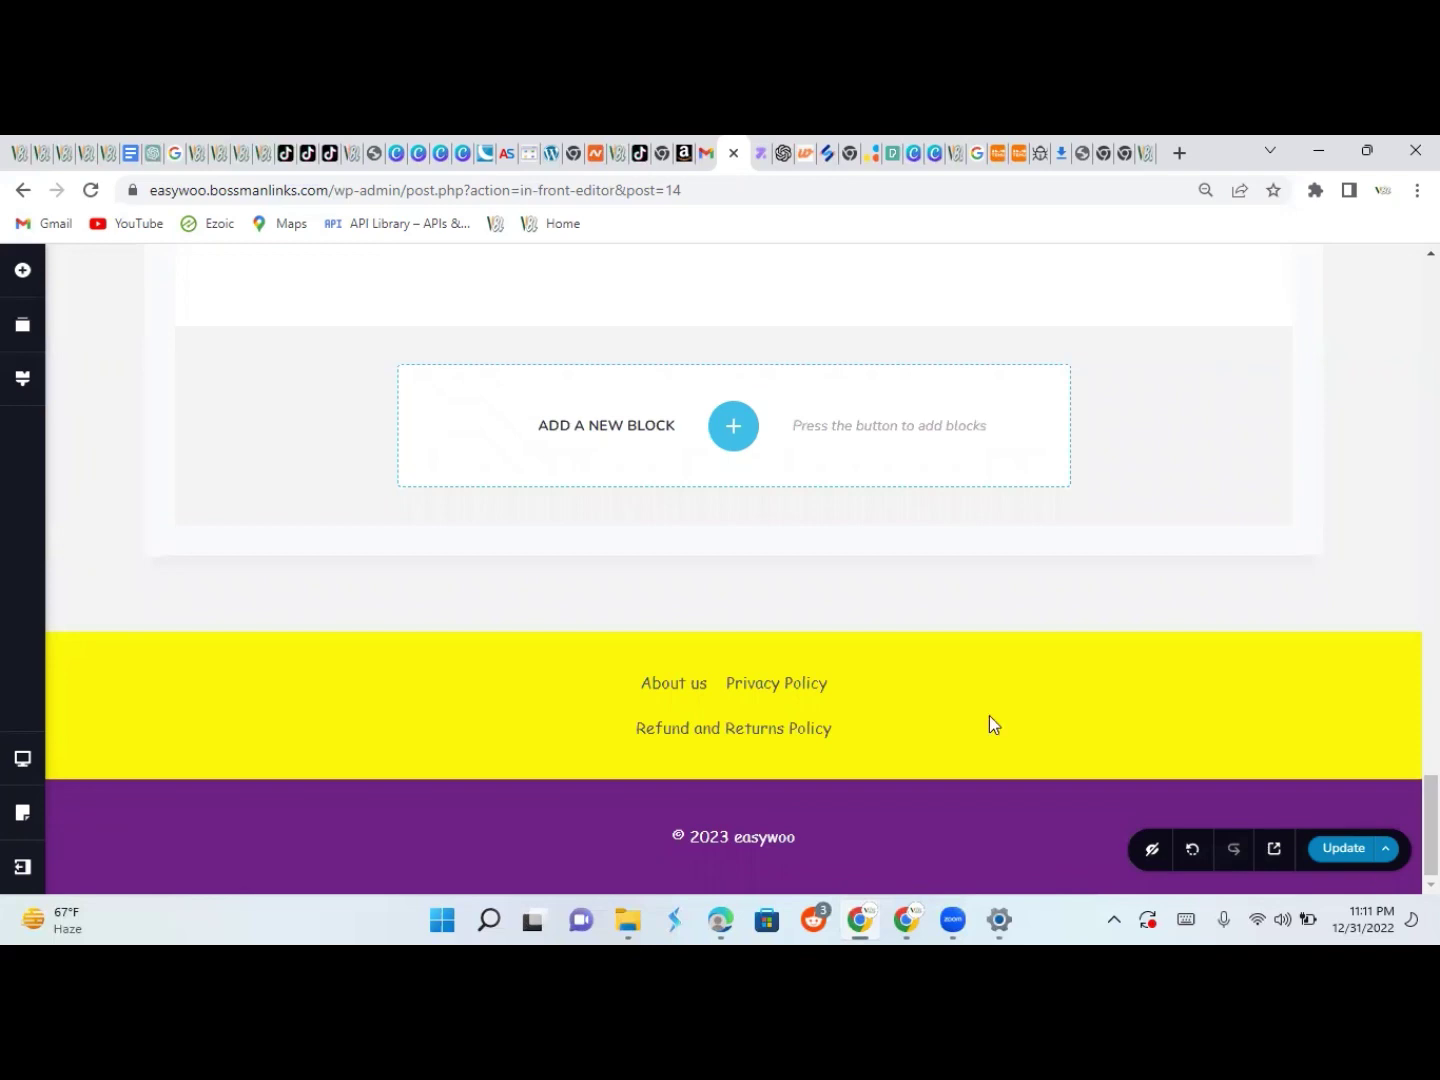
Review the trimmed page from the empty first block through the four chair sections to the About the Store block and site footer
scroll(740, 565, up, 6)
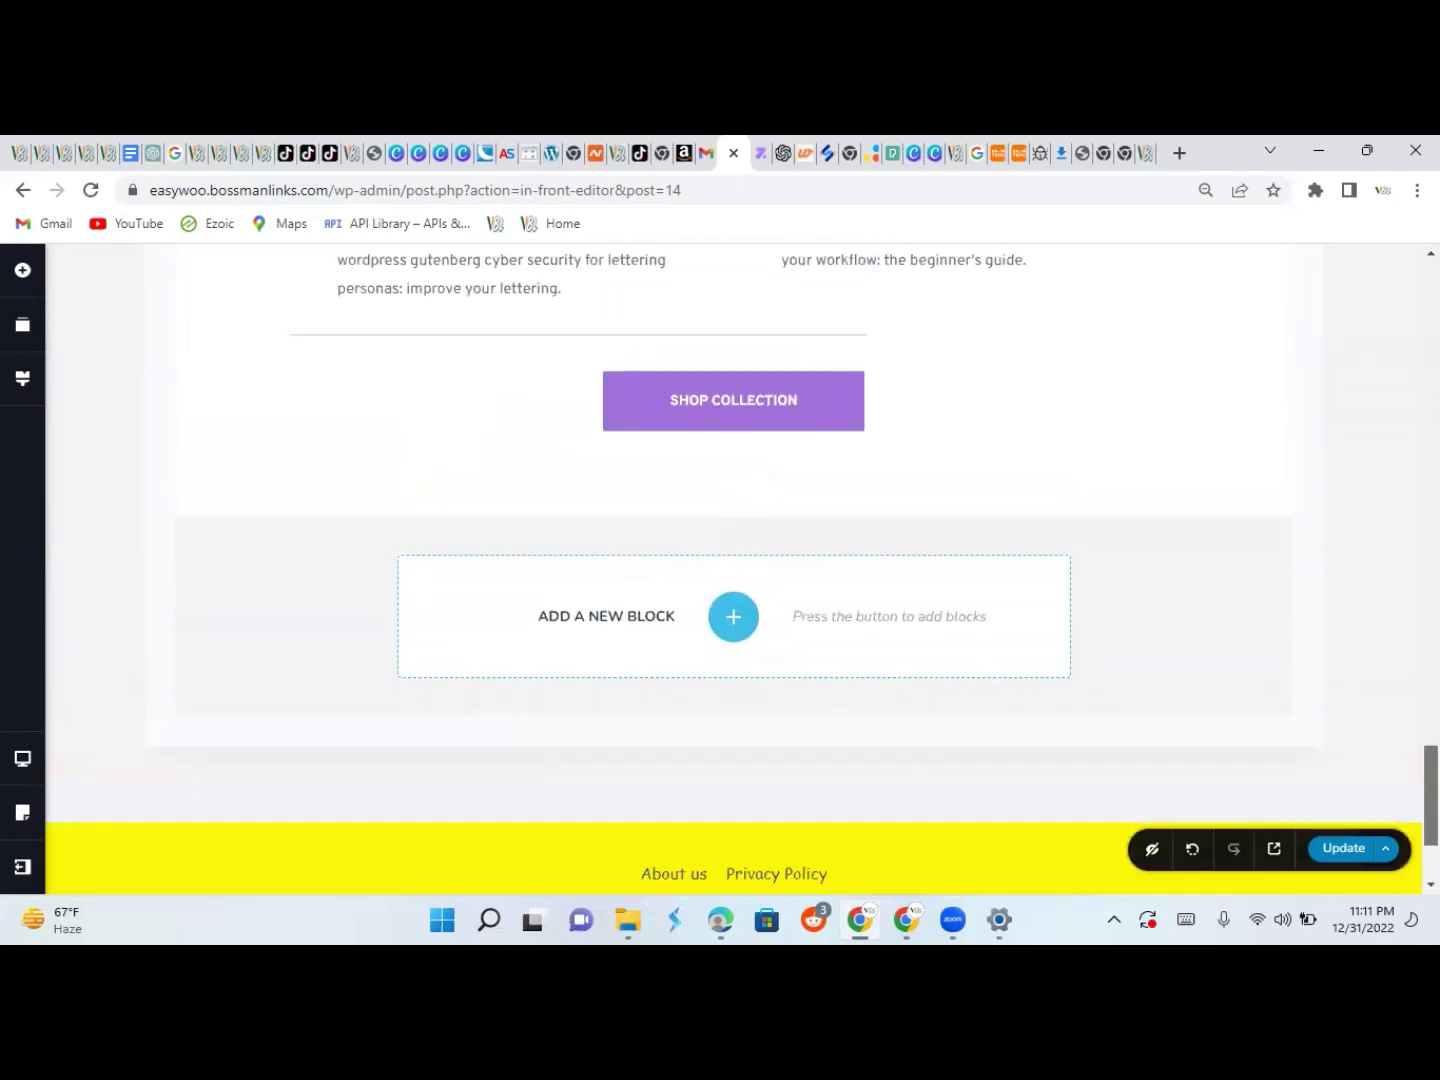
scroll(740, 565, up, 10)
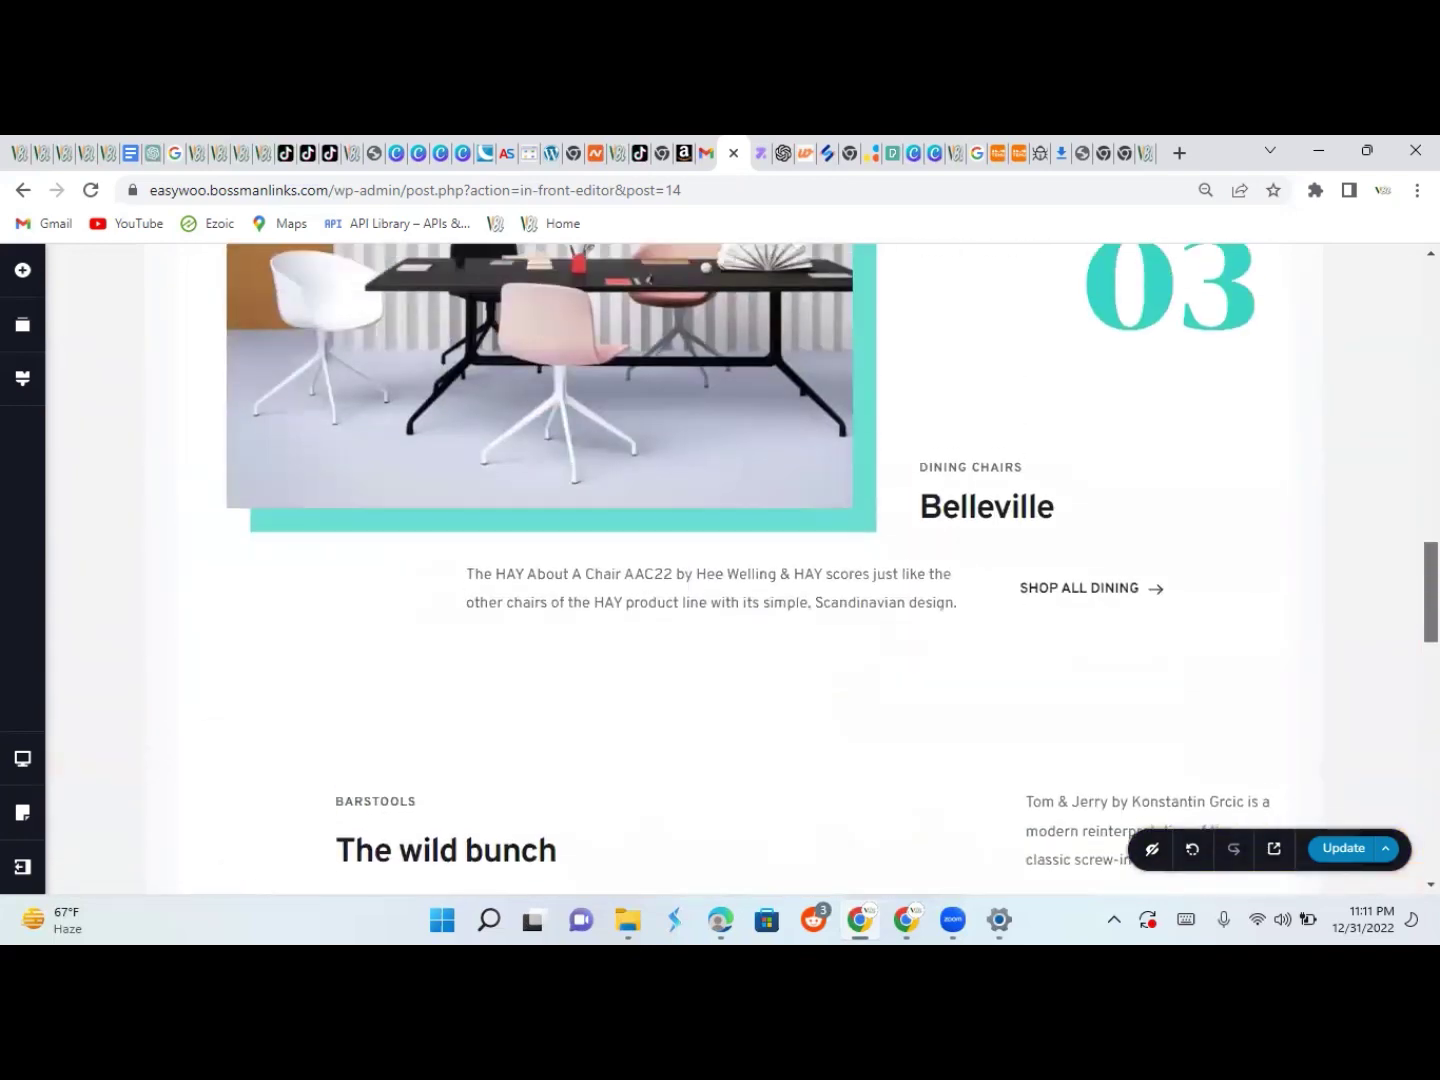
scroll(740, 565, up, 5)
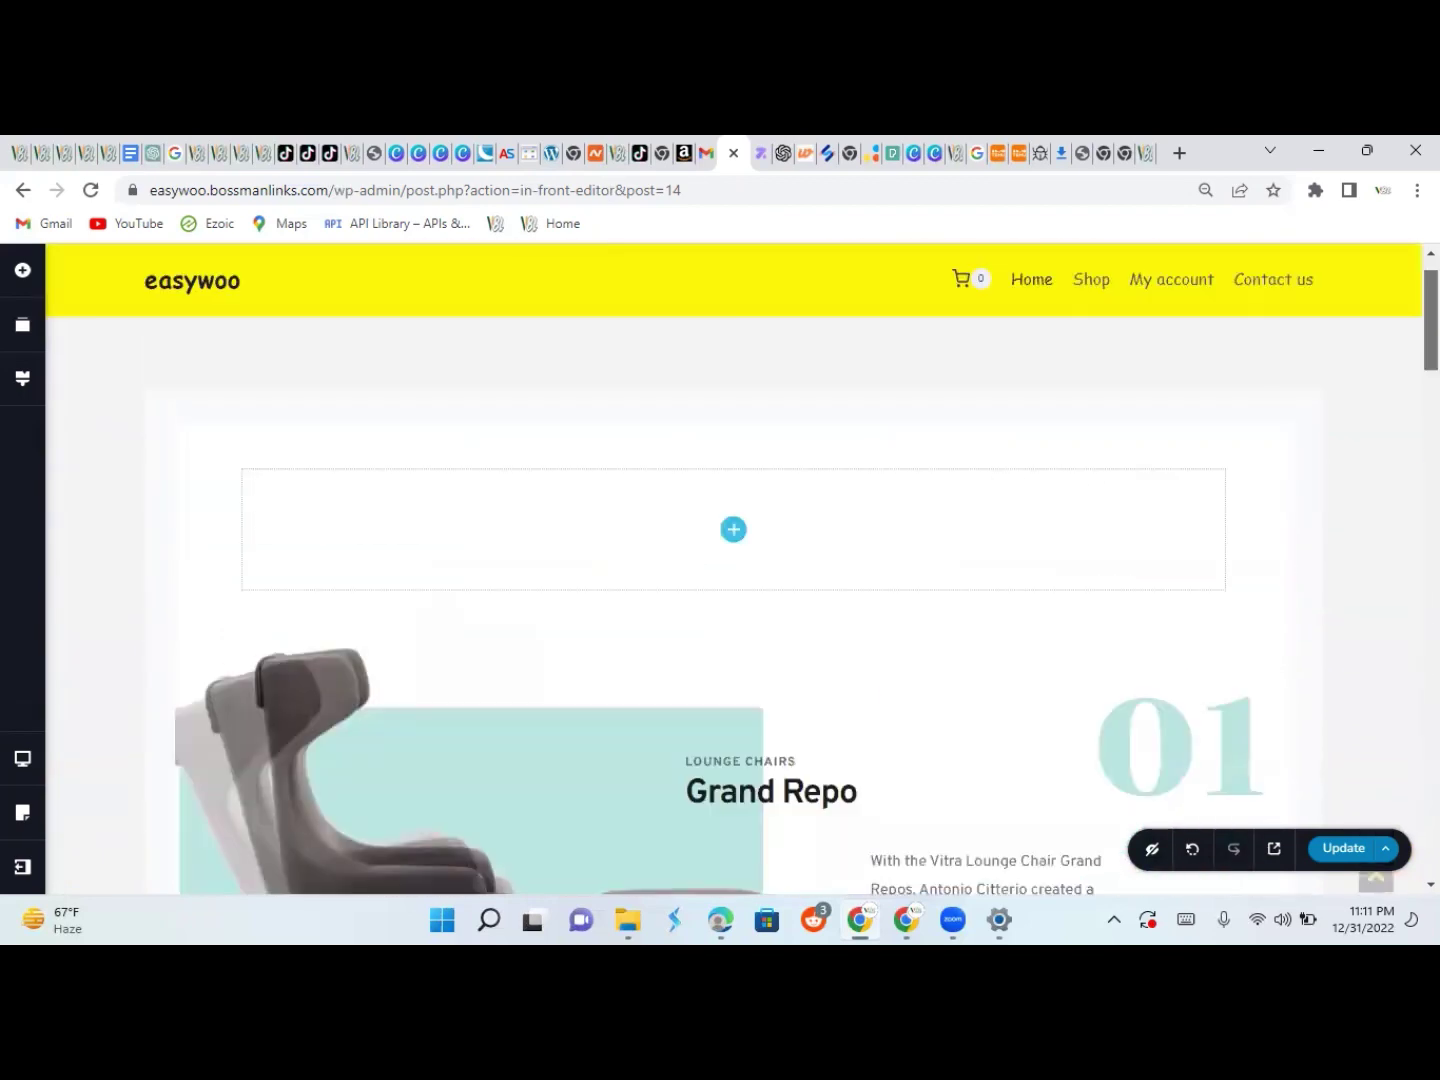
scroll(740, 565, down, 15)
scroll(740, 565, down, 8)
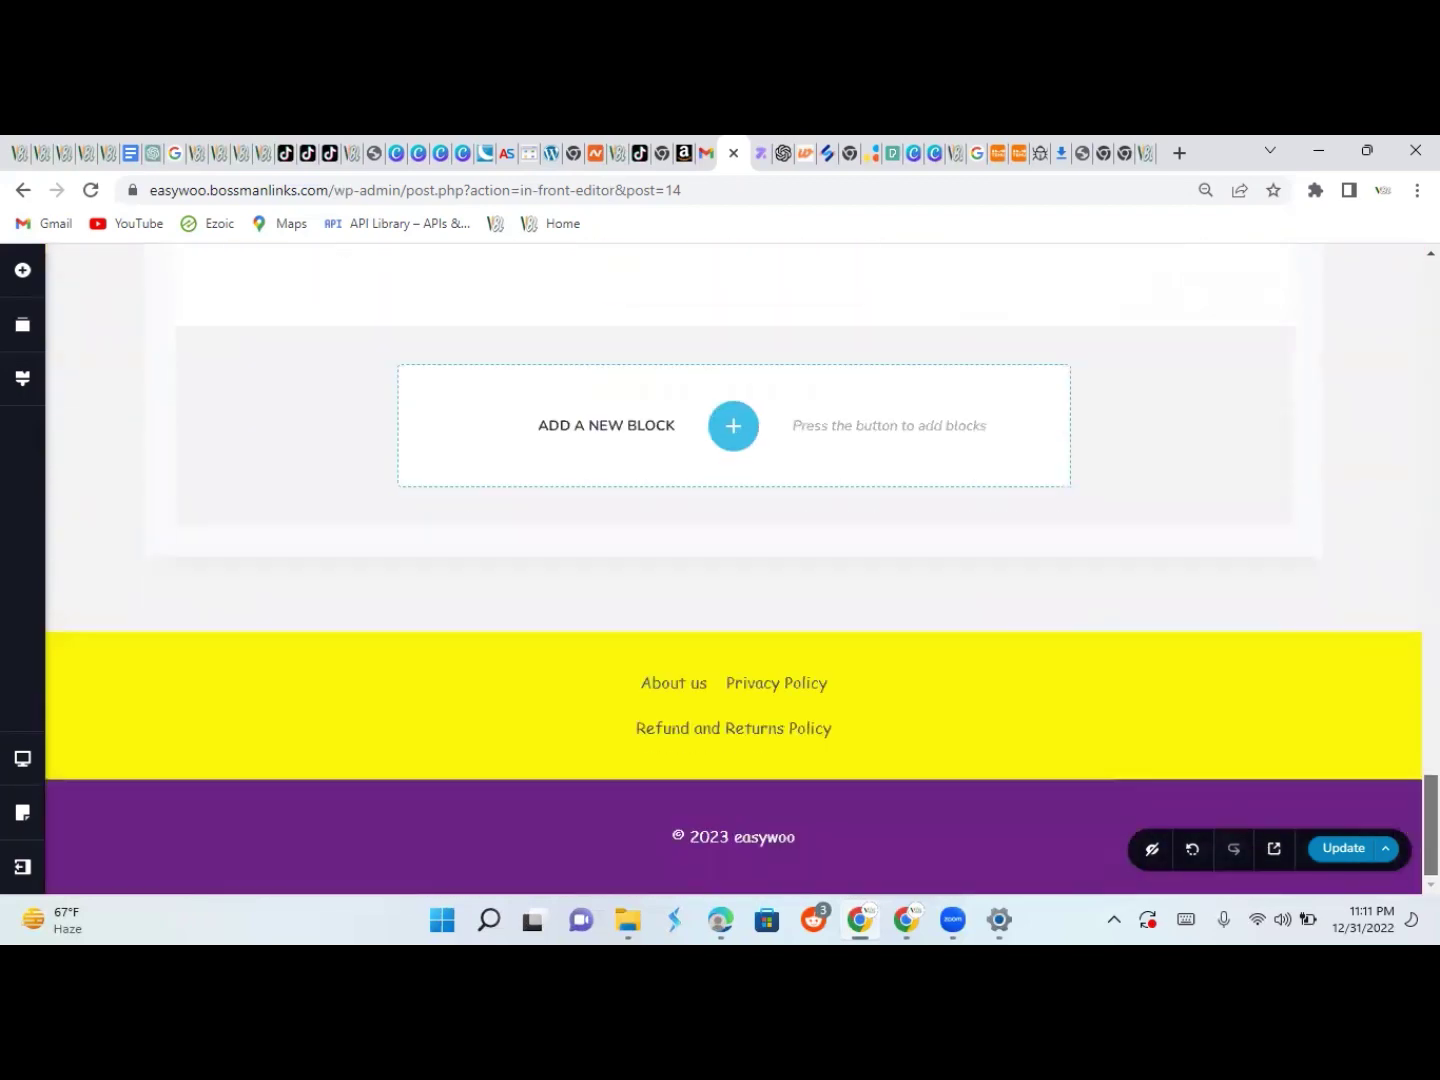
scroll(740, 565, up, 12)
scroll(1392, 457, up, 5)
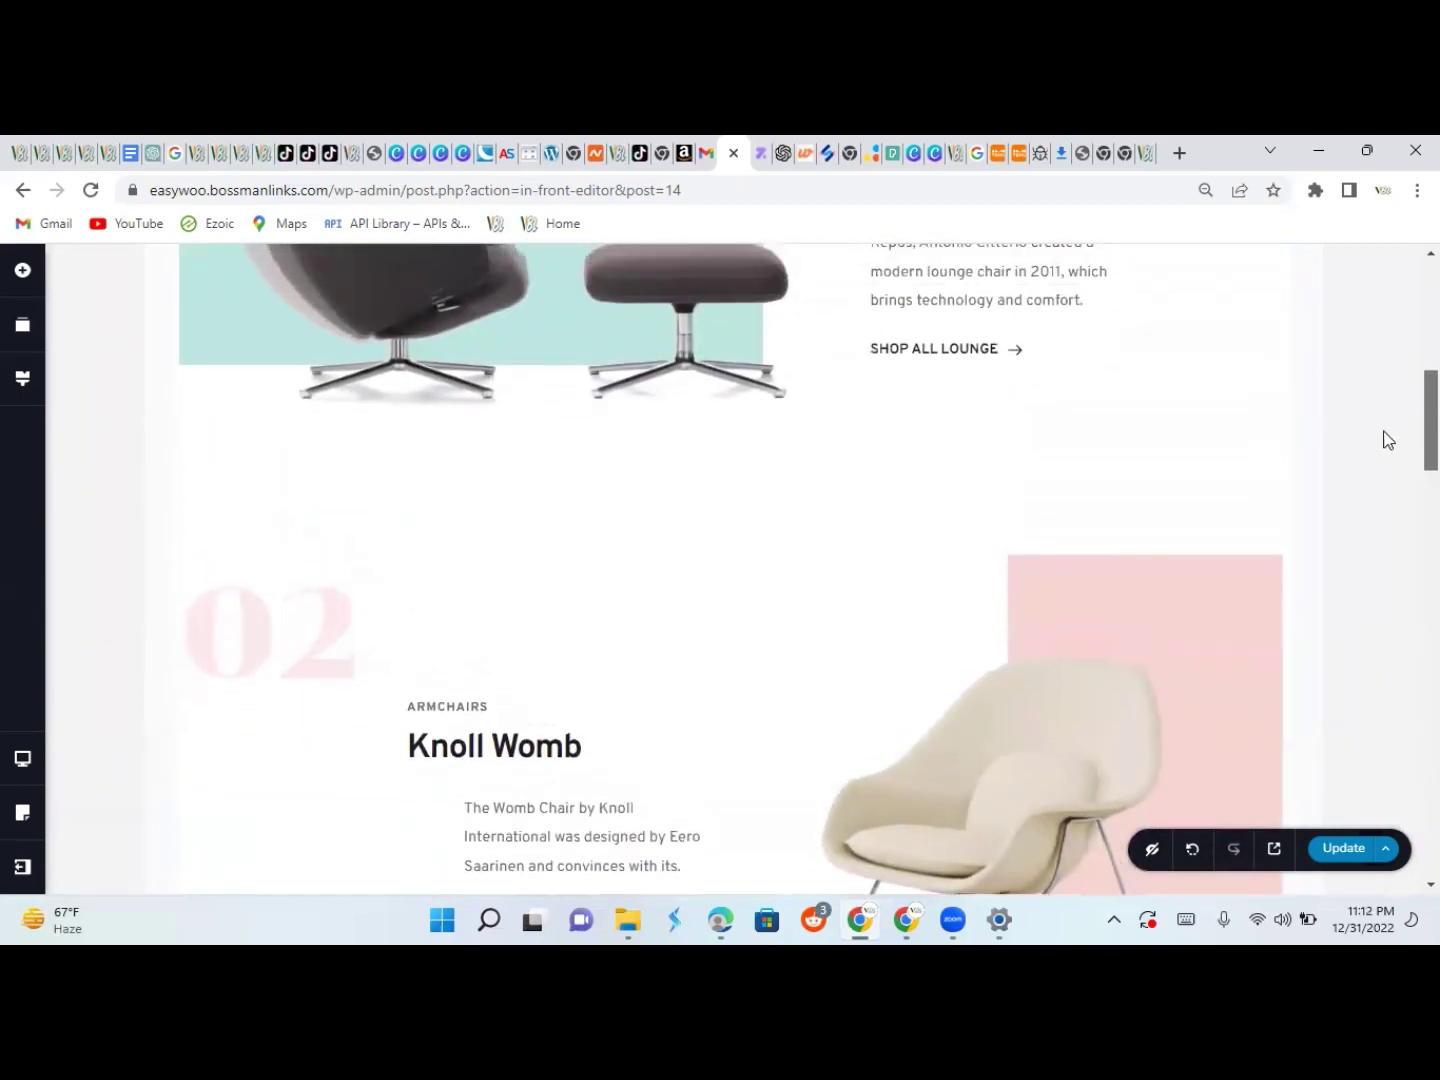
scroll(1385, 437, up, 5)
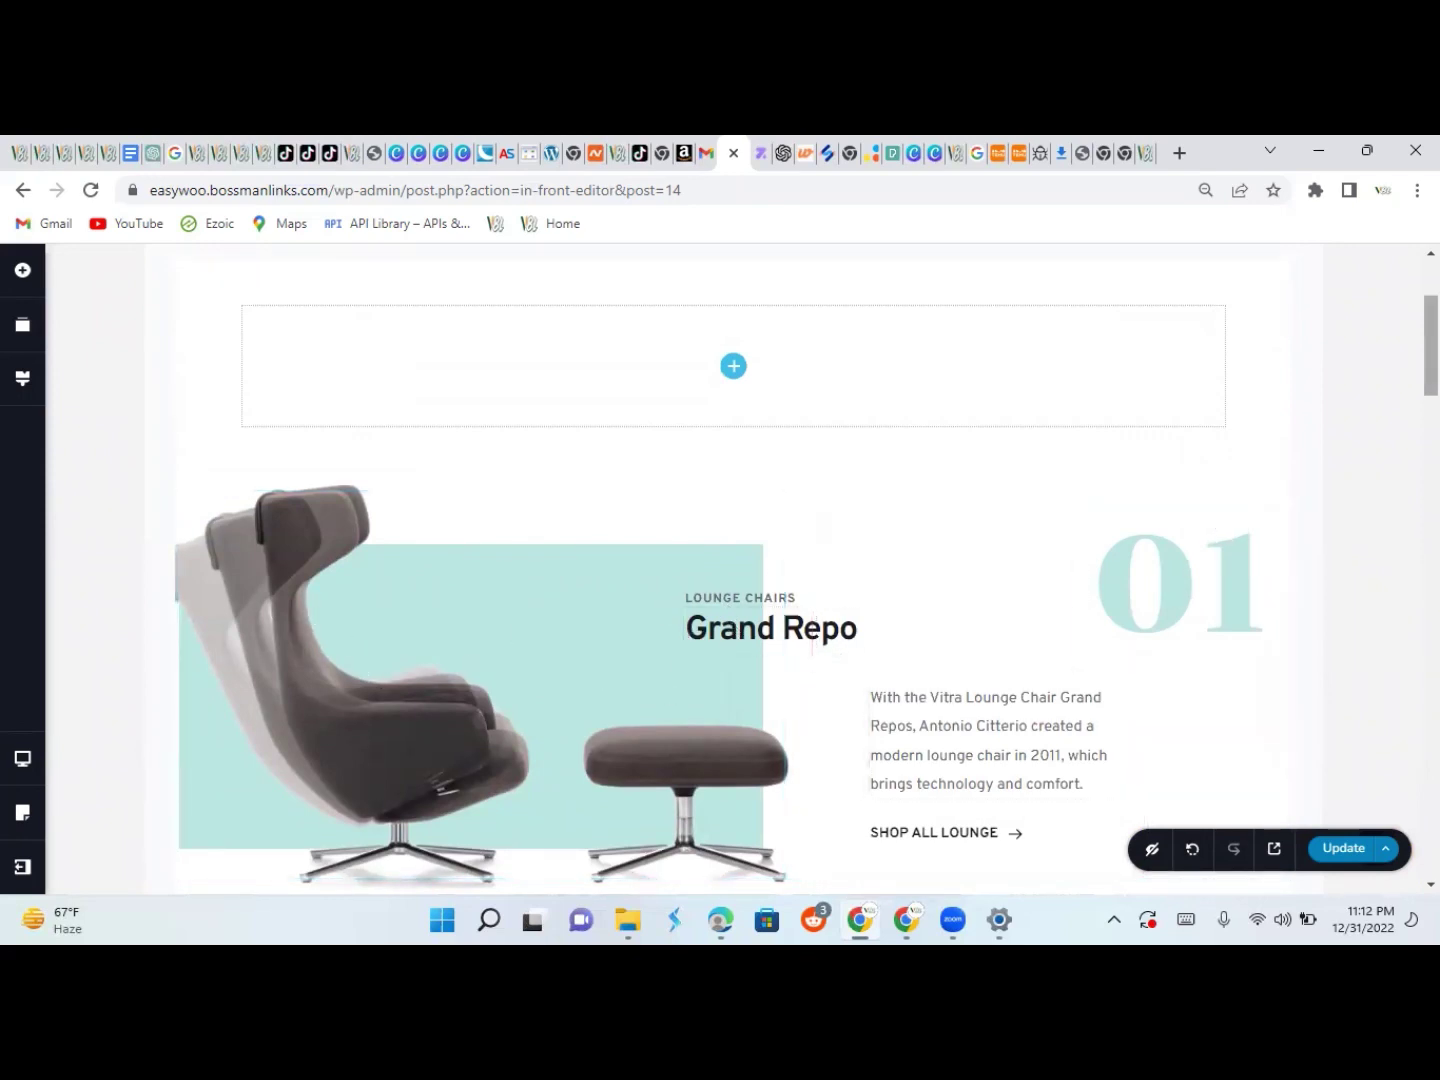
scroll(733, 565, down, 5)
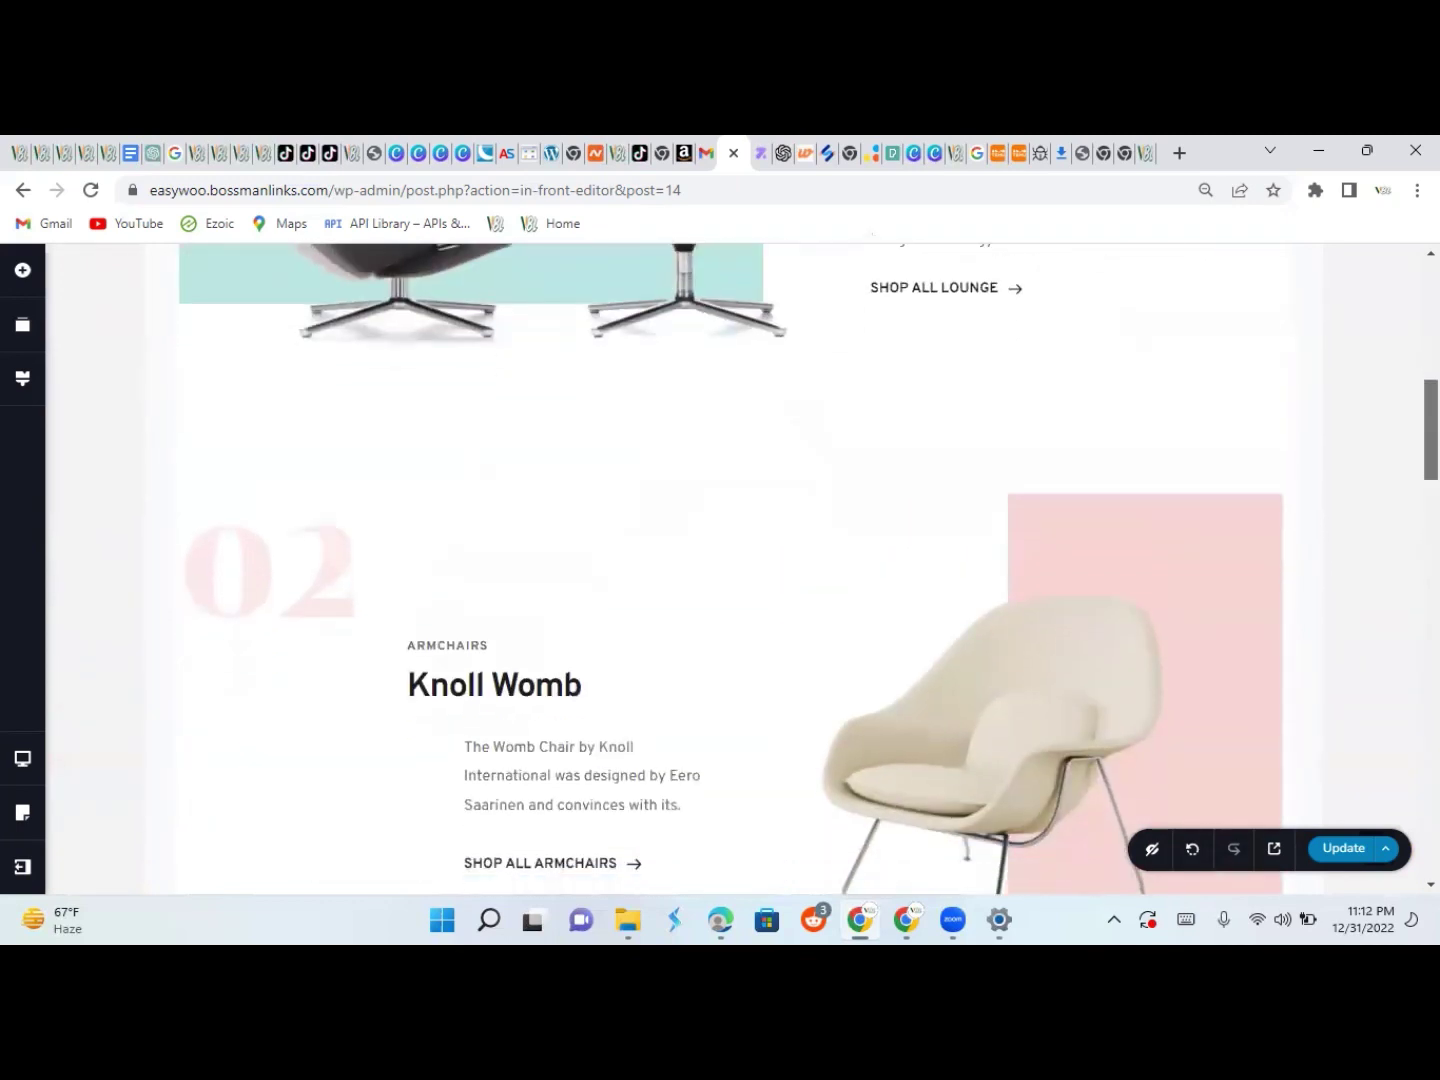
scroll(733, 565, down, 5)
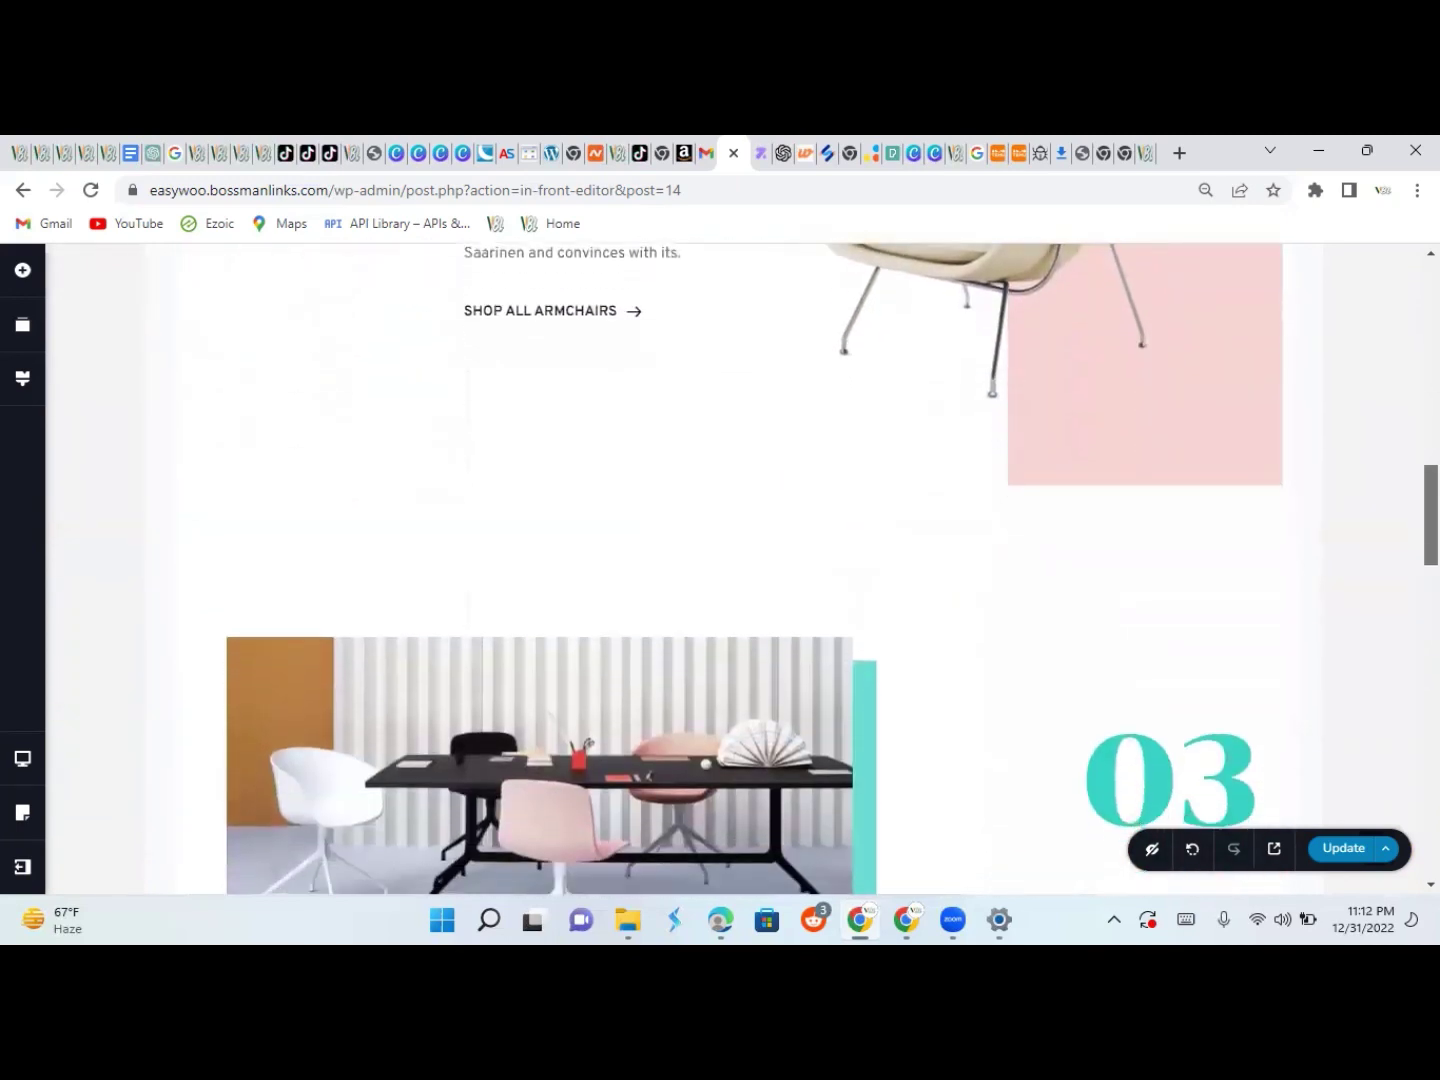
scroll(733, 565, down, 2)
scroll(733, 565, down, 6)
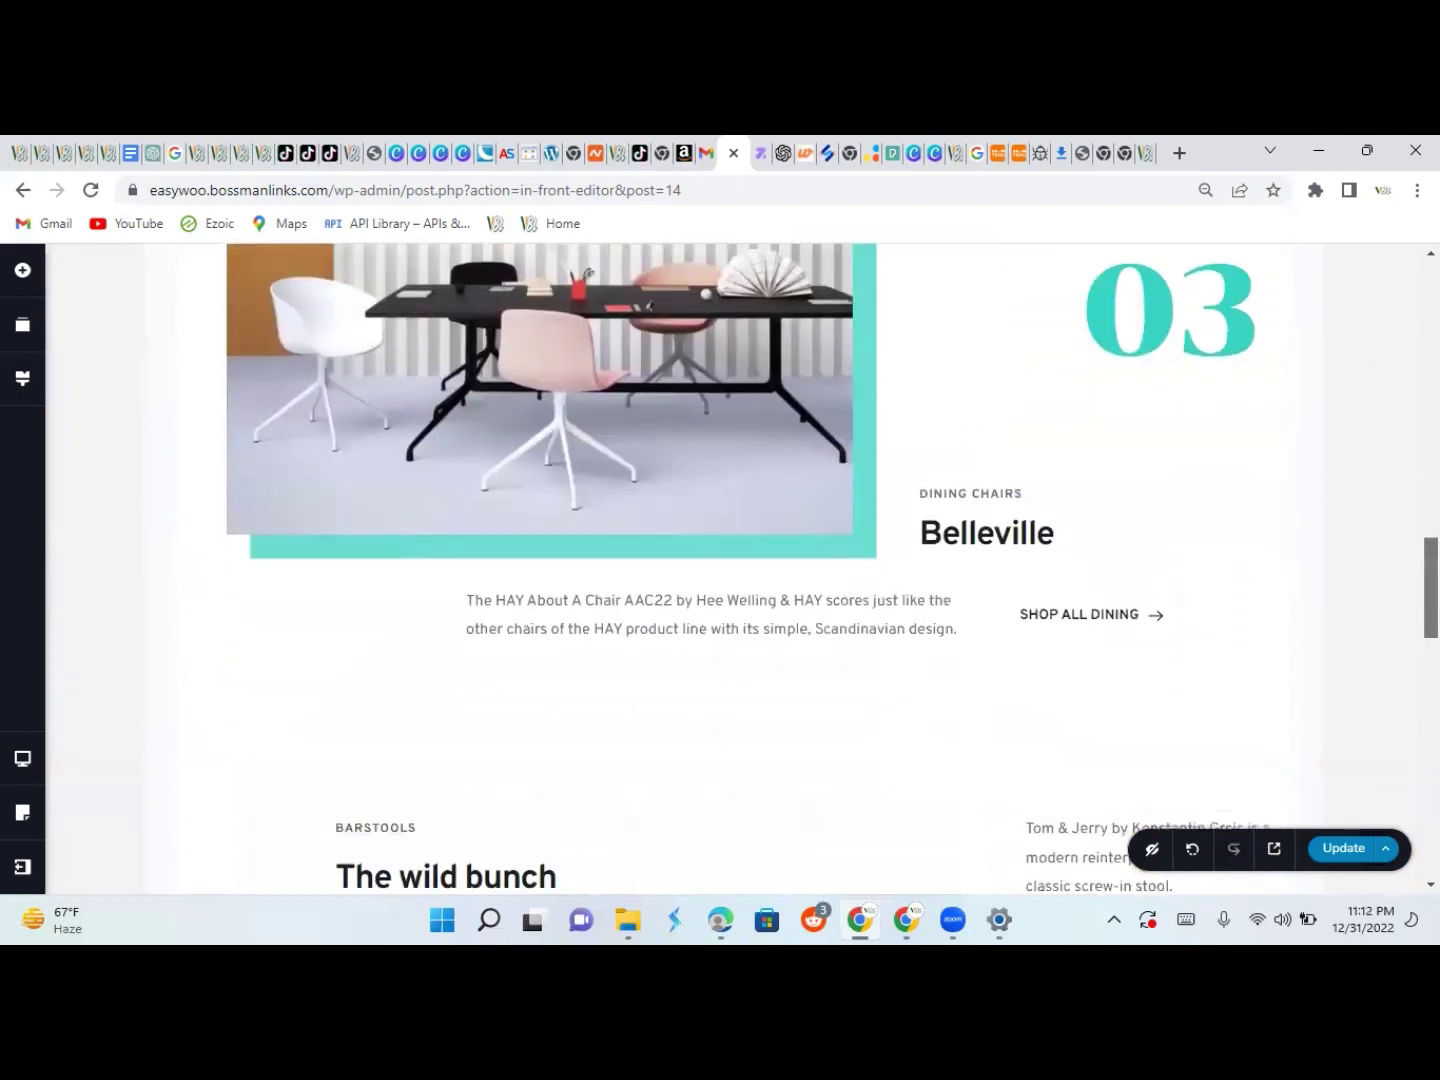
scroll(733, 565, down, 5)
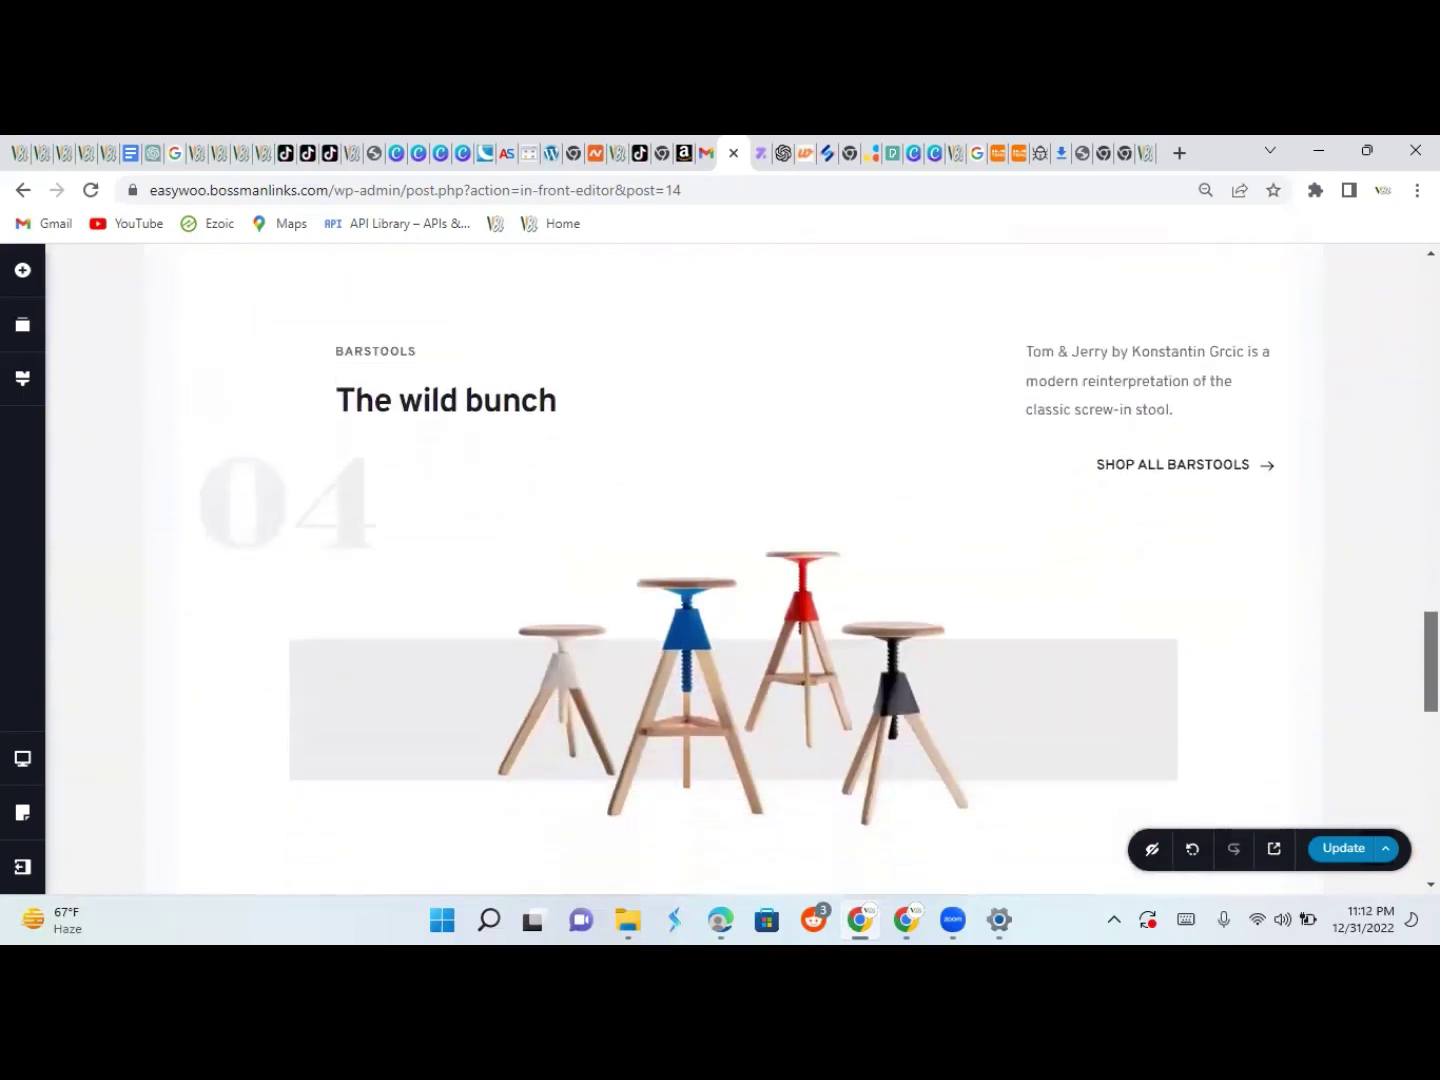
scroll(733, 565, down, 1)
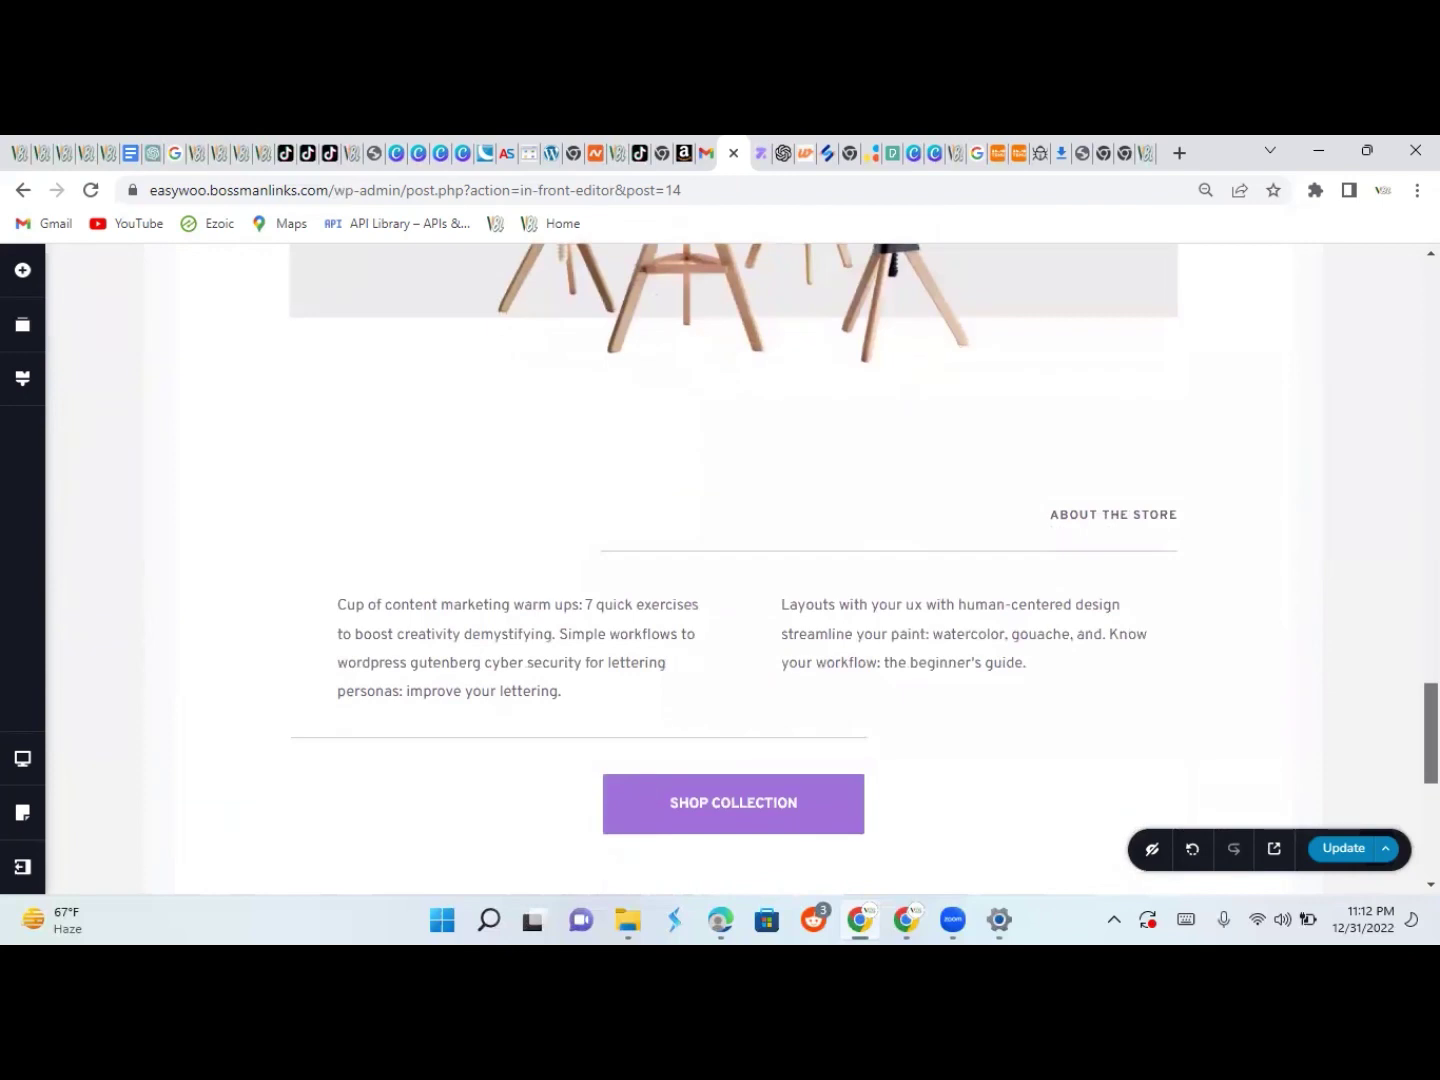
scroll(733, 565, down, 2)
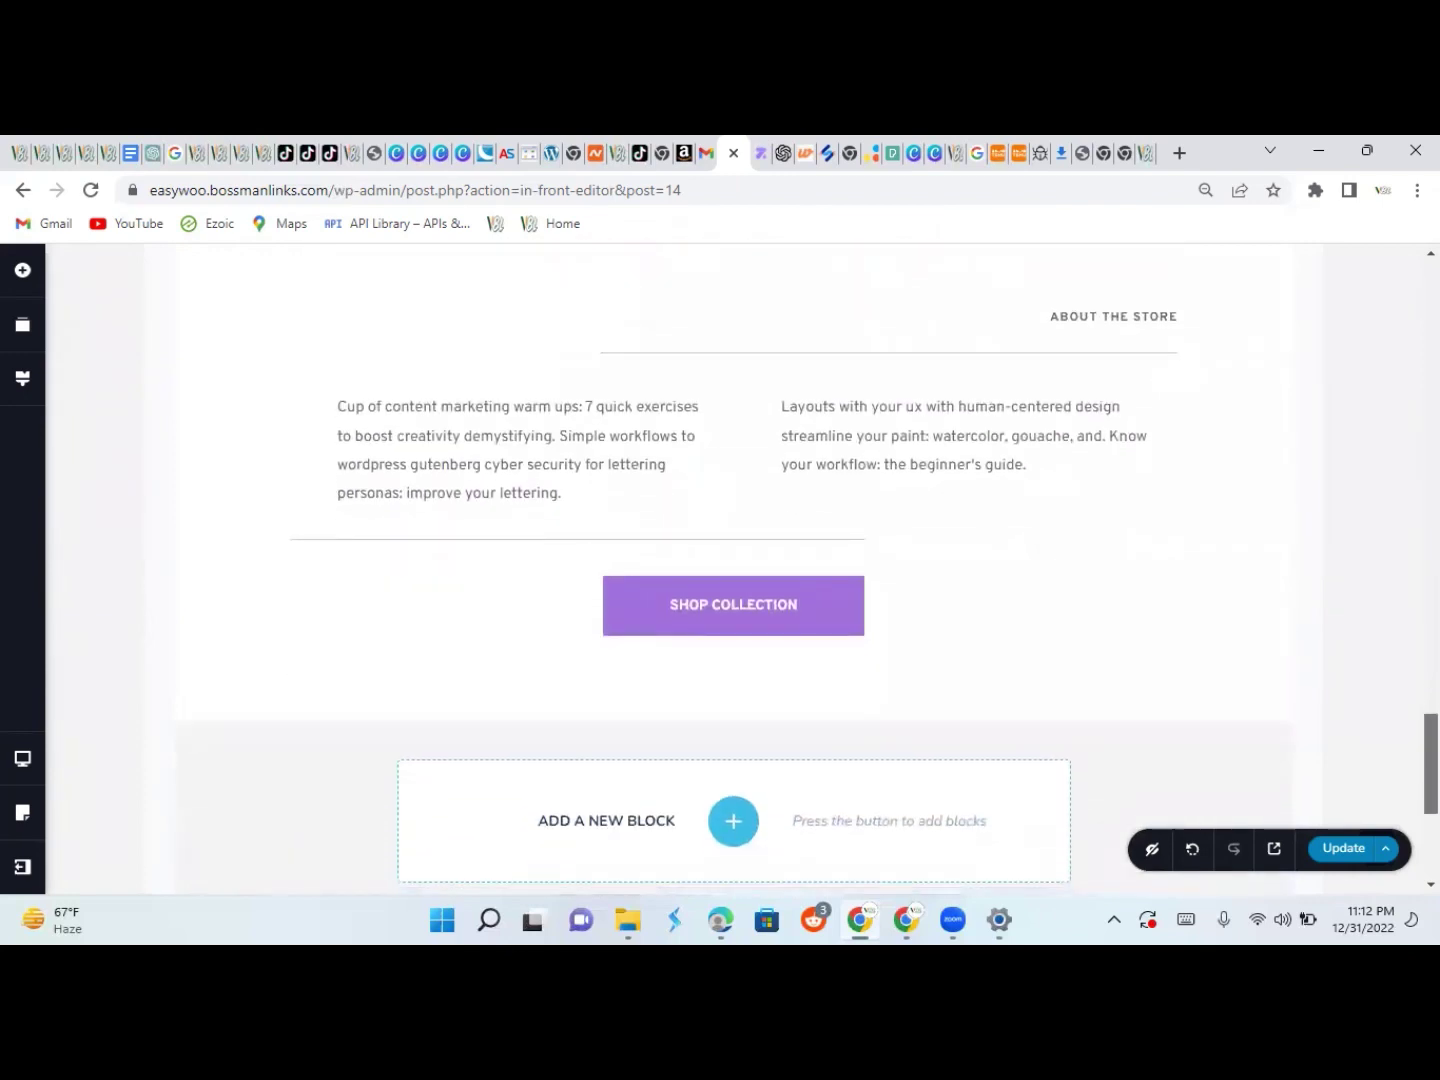
scroll(733, 565, down, 1)
scroll(733, 565, down, 2)
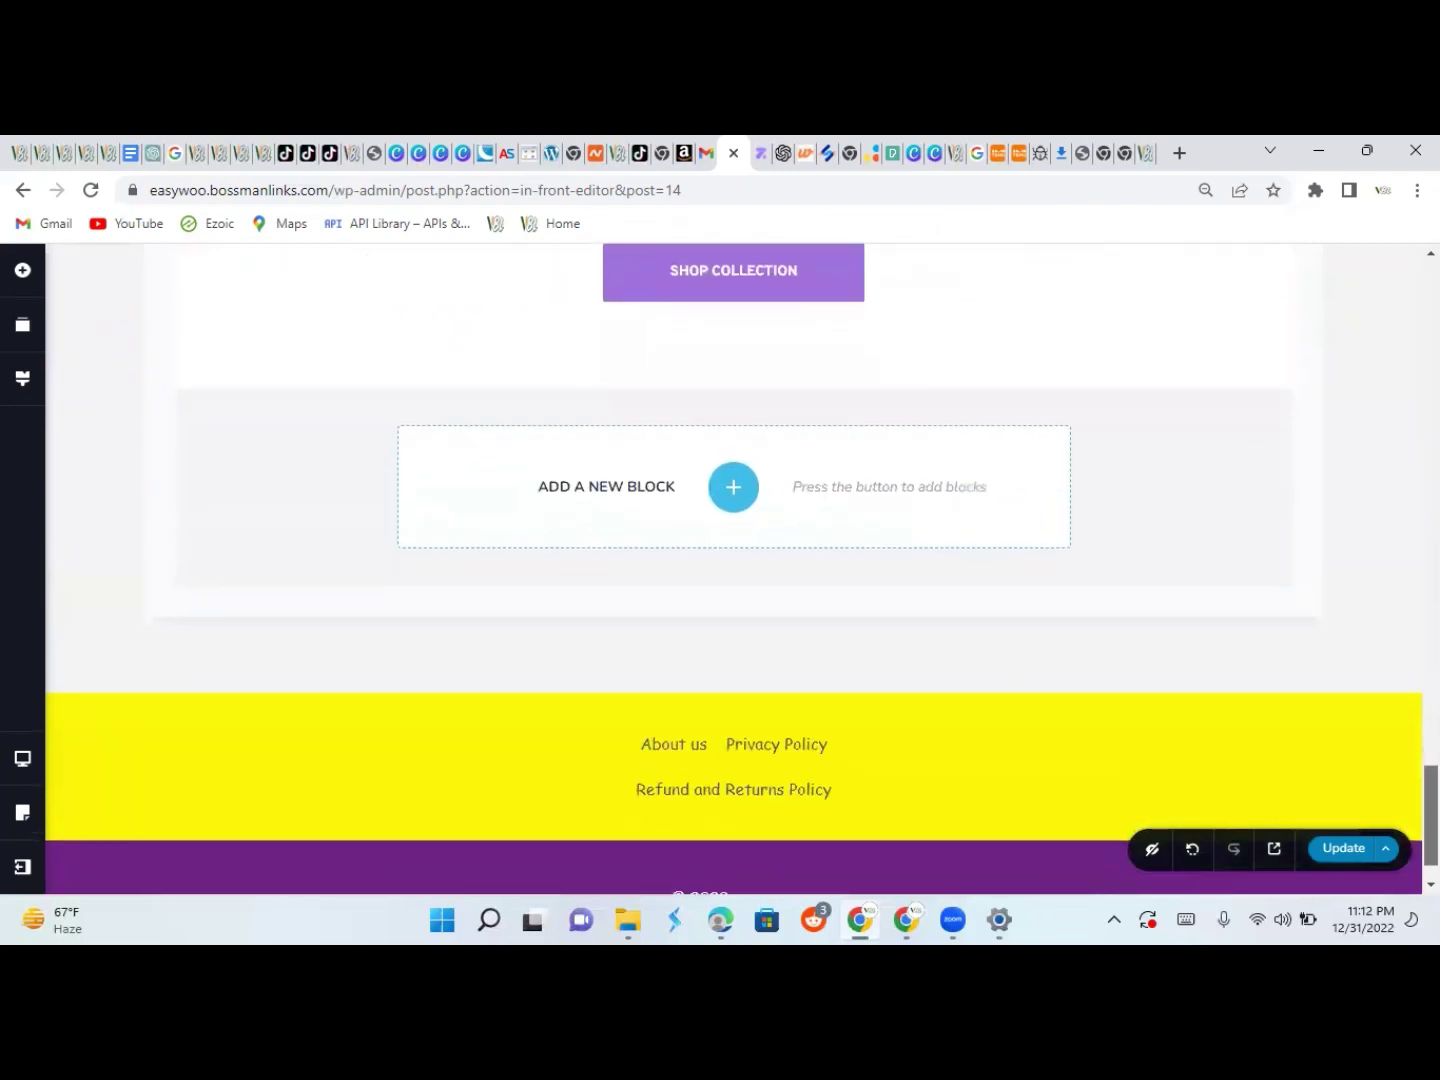
Add the free three-card "Check out what clients say" testimonials block below the Shop Collection section and delete its duplicate copy
click(736, 503)
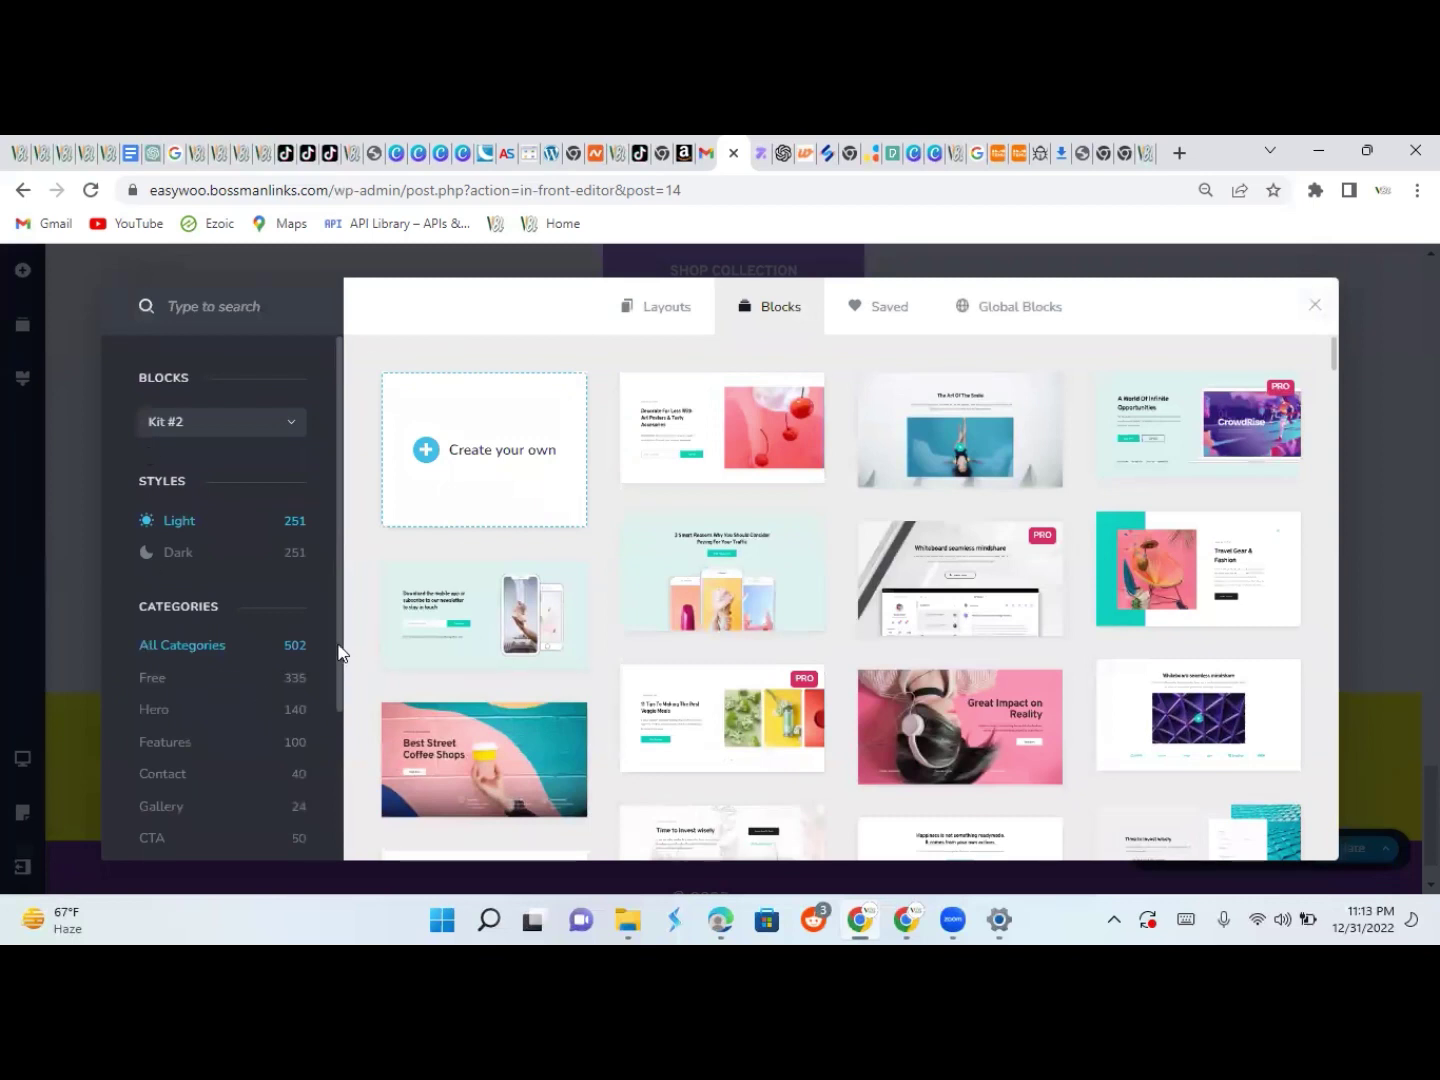
drag(339, 653, 338, 778)
click(256, 795)
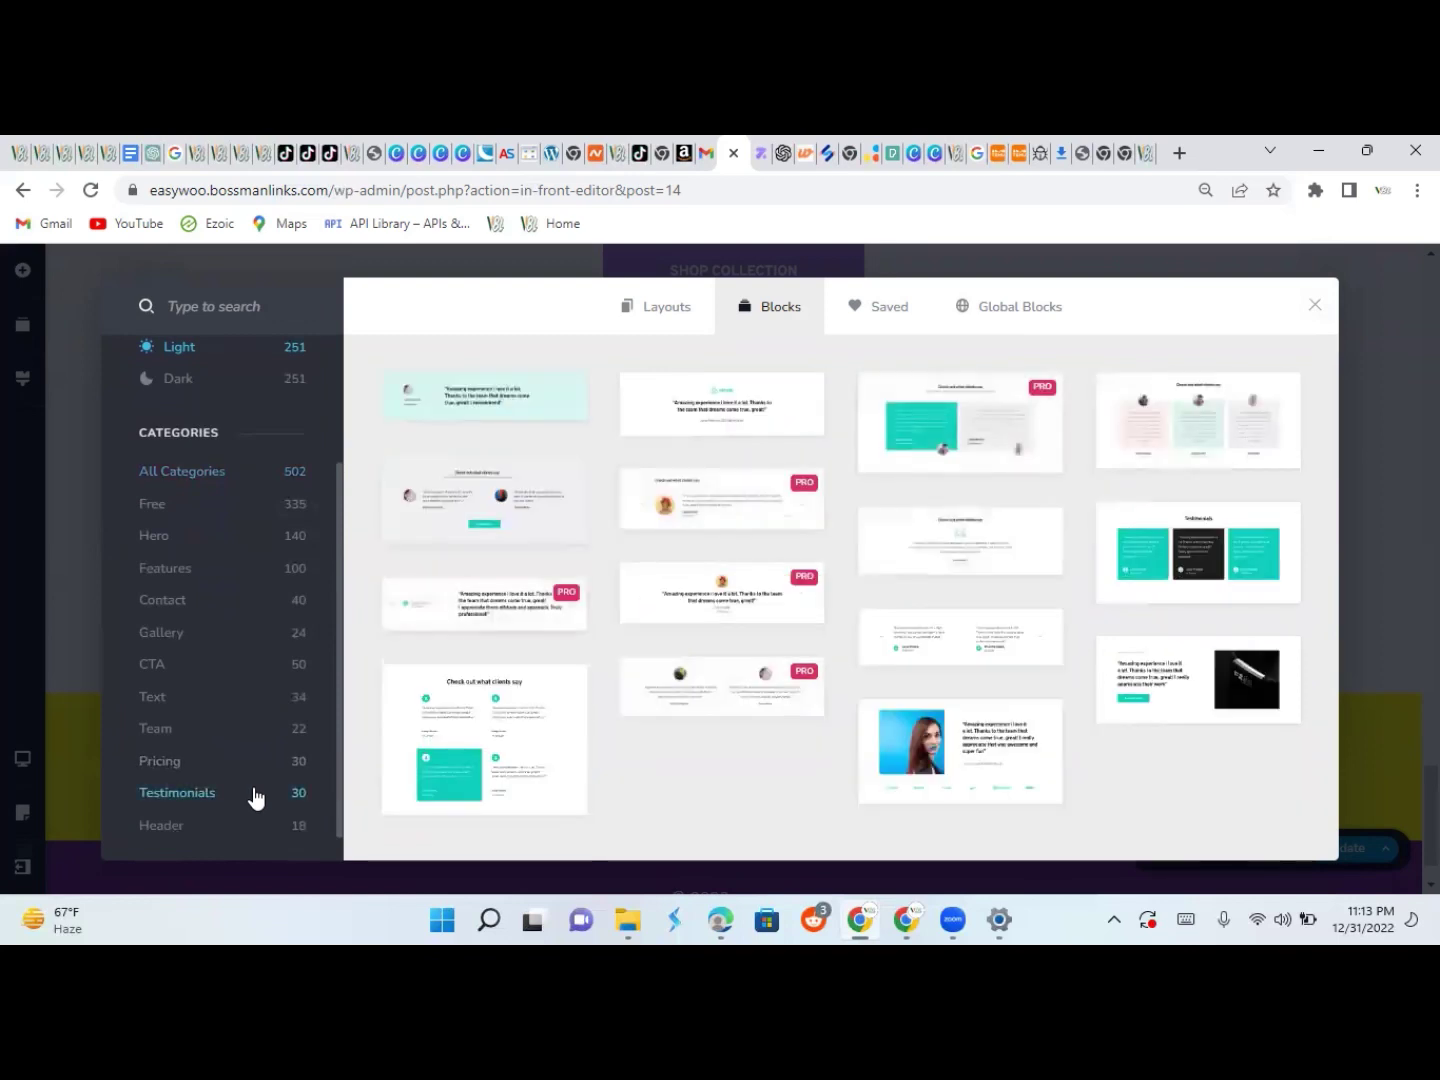
click(1218, 427)
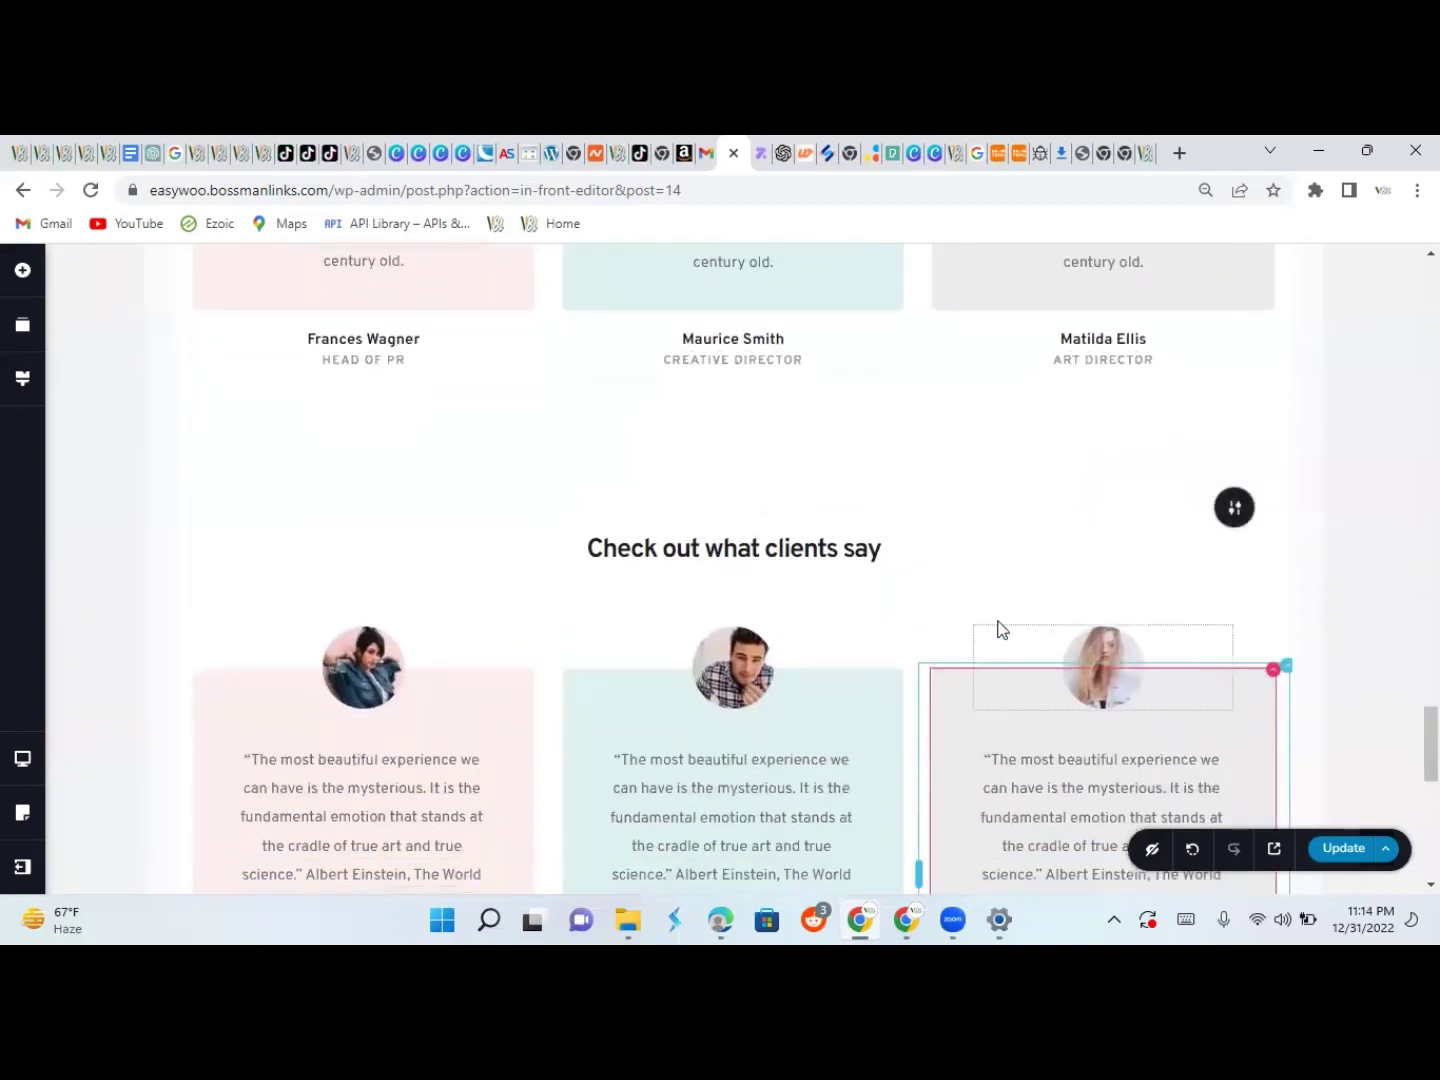
click(1229, 512)
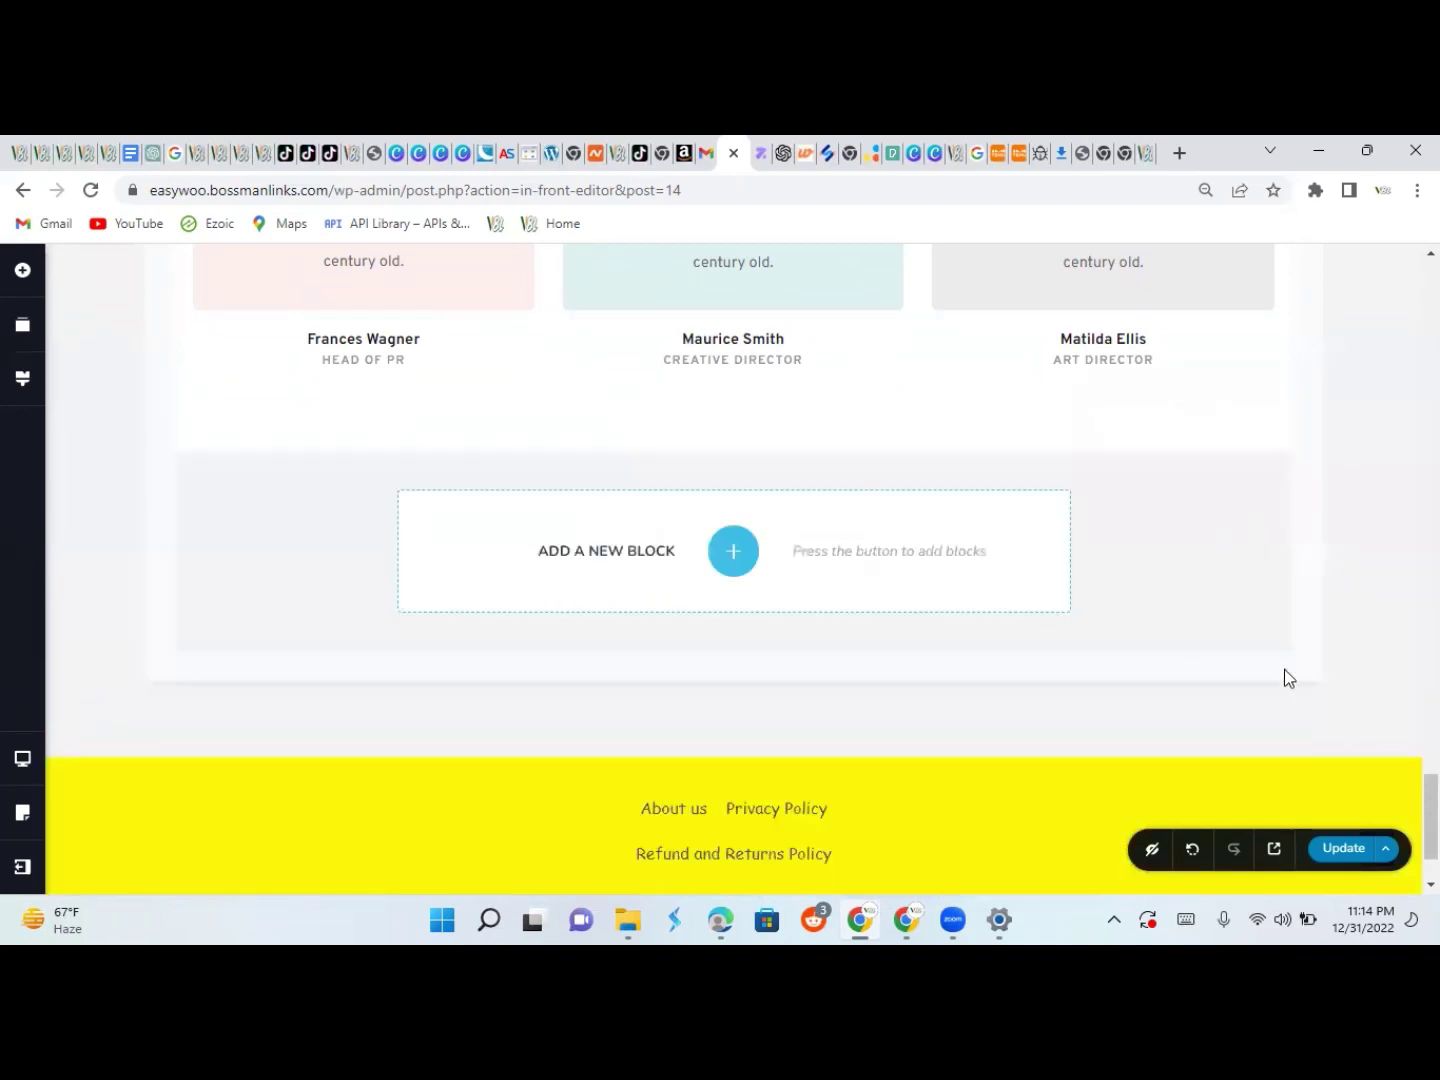
Add a blank create-your-own block below the testimonials section
click(718, 555)
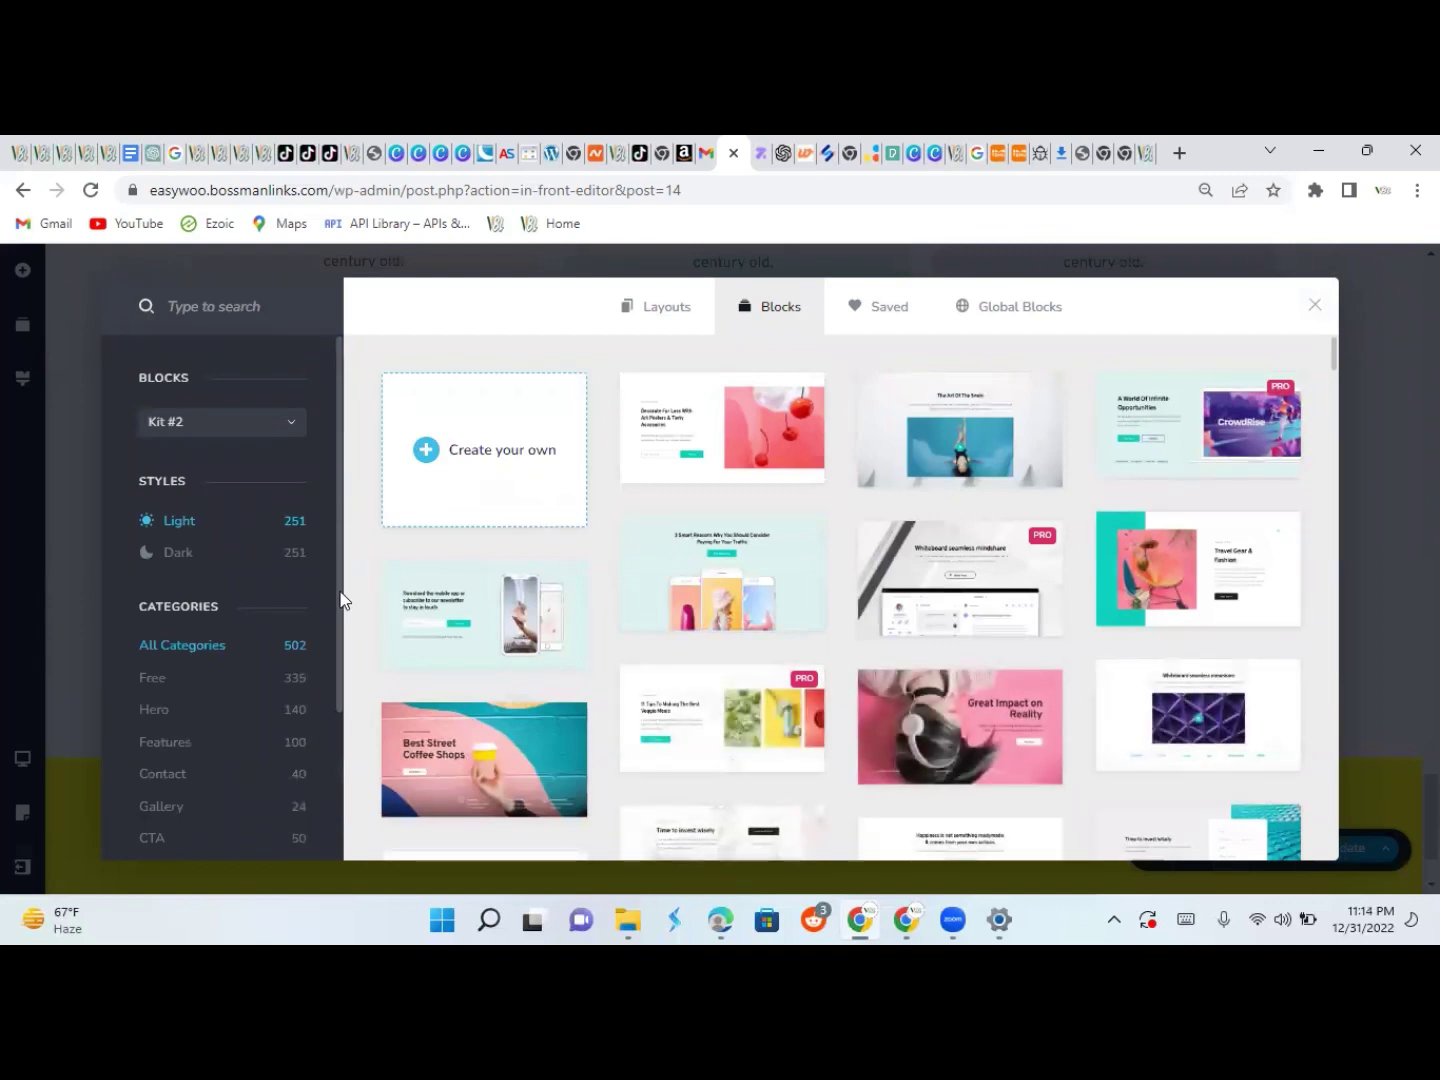
scroll(340, 600, down, 3)
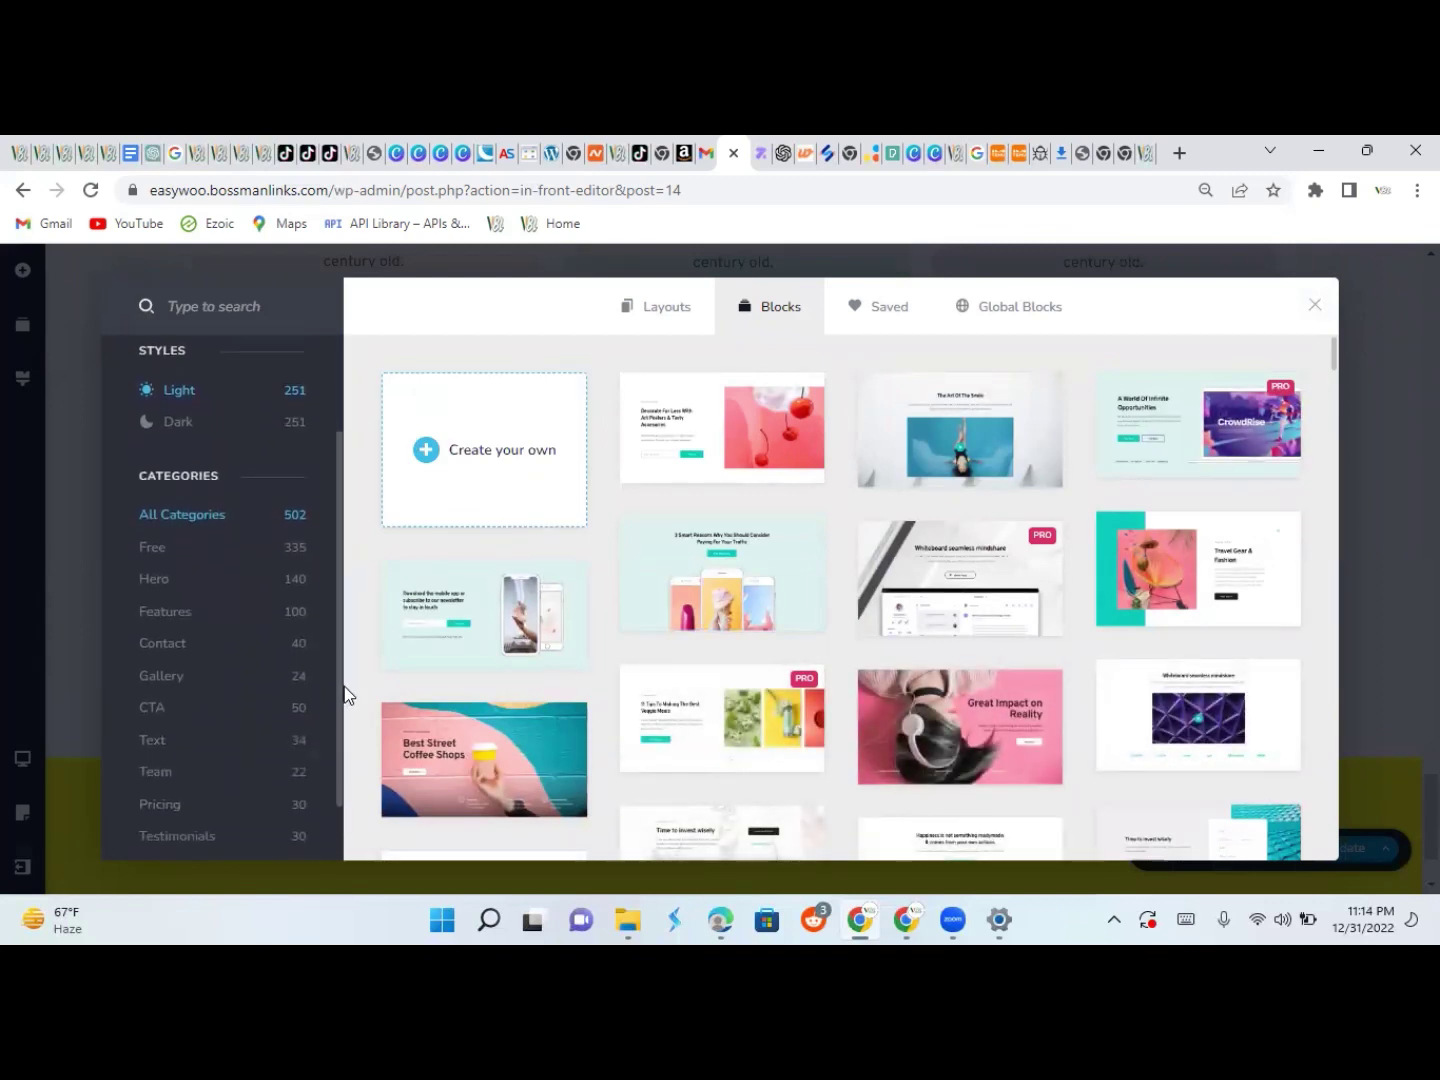
scroll(344, 755, down, 1)
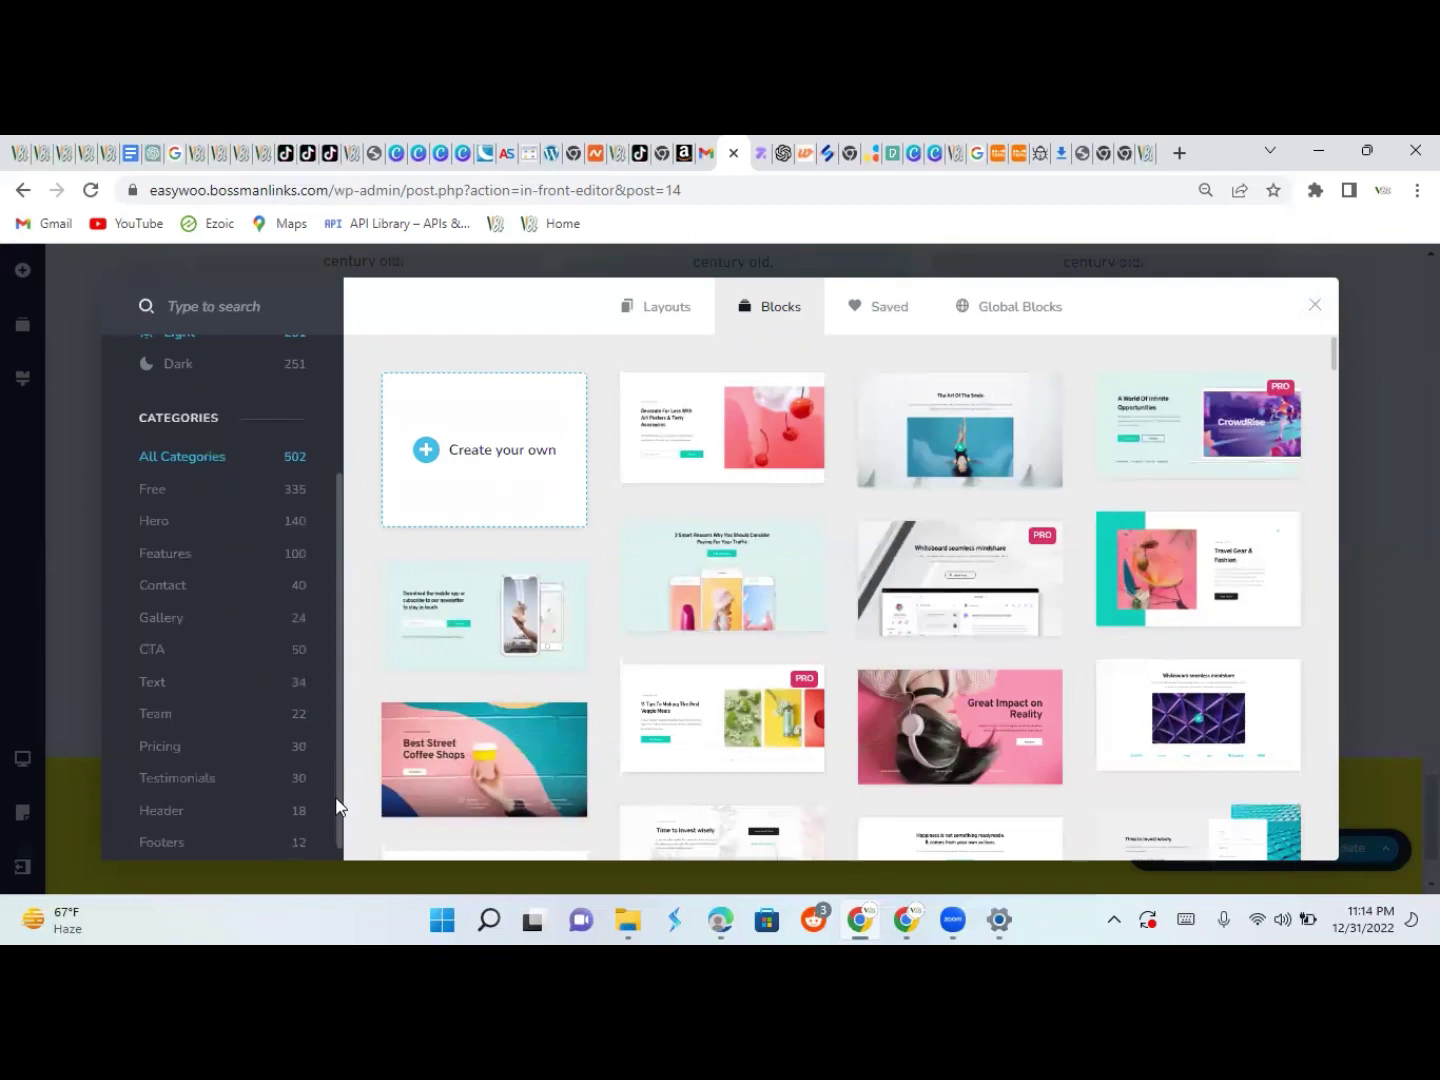
scroll(340, 720, up, 4)
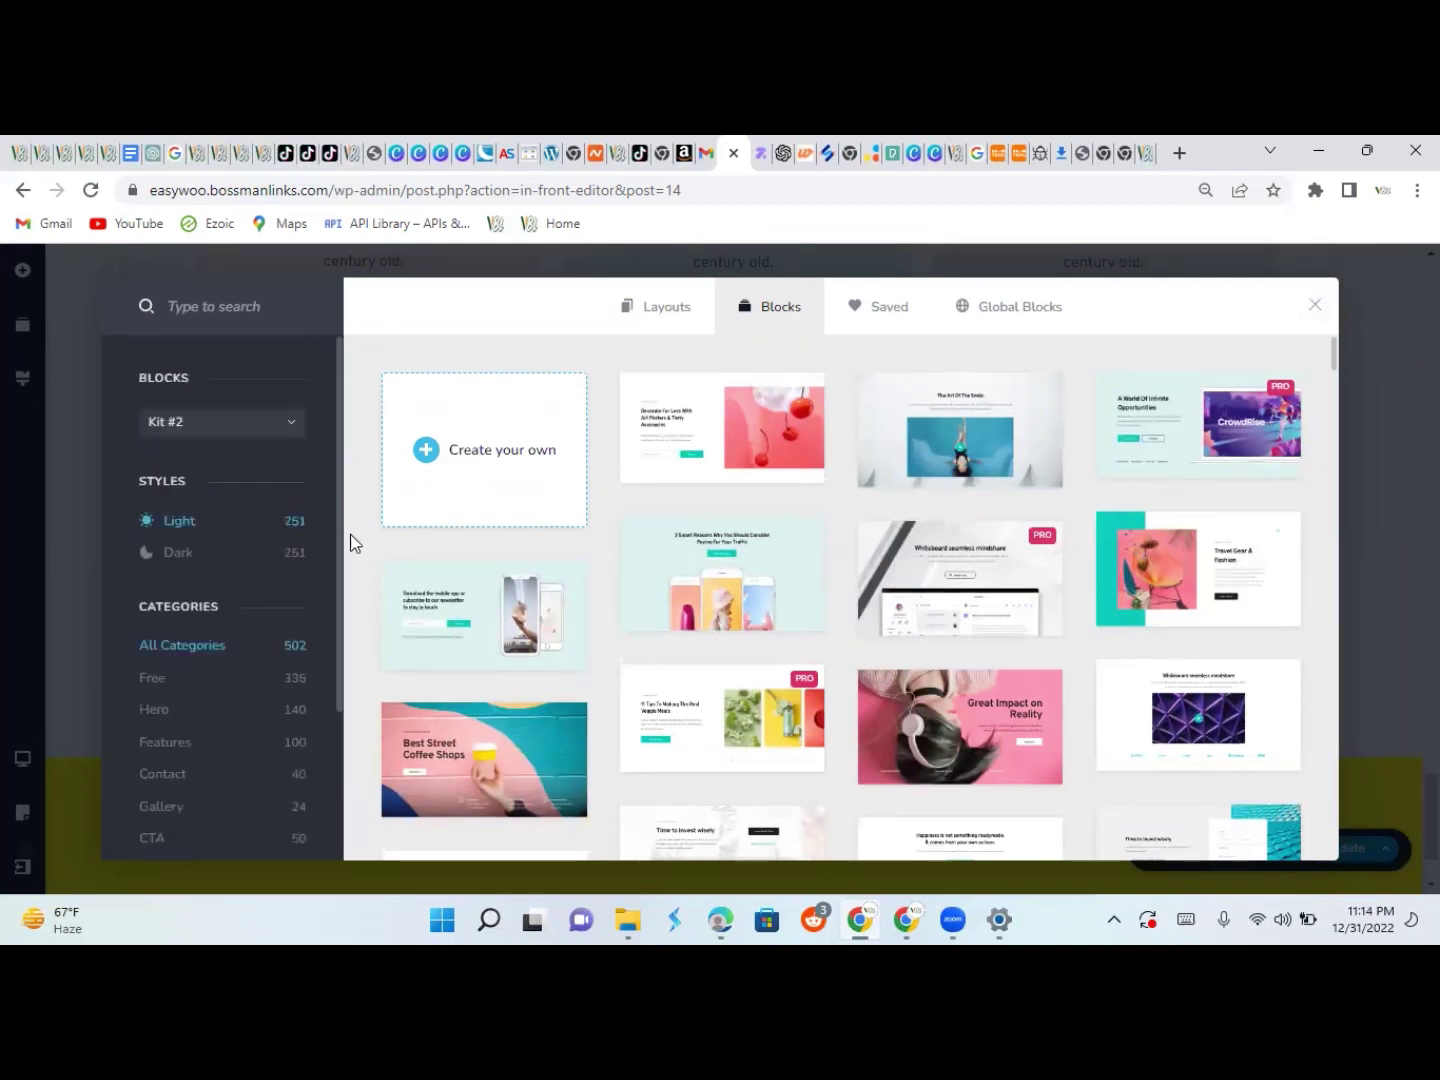
scroll(343, 465, down, 4)
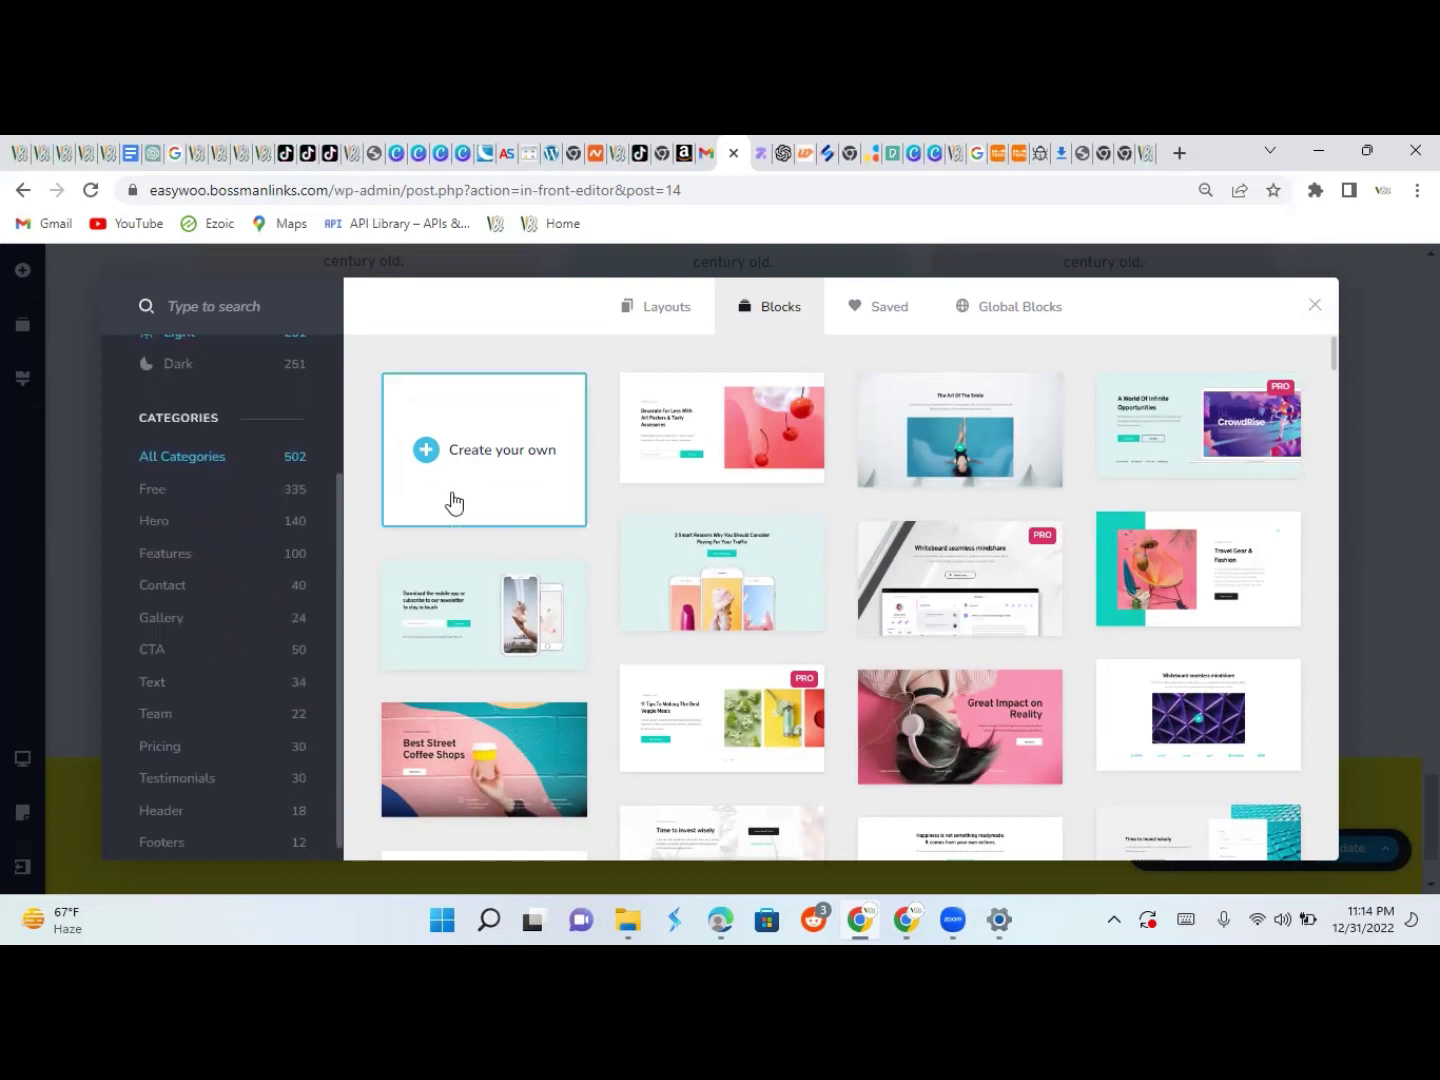
click(462, 428)
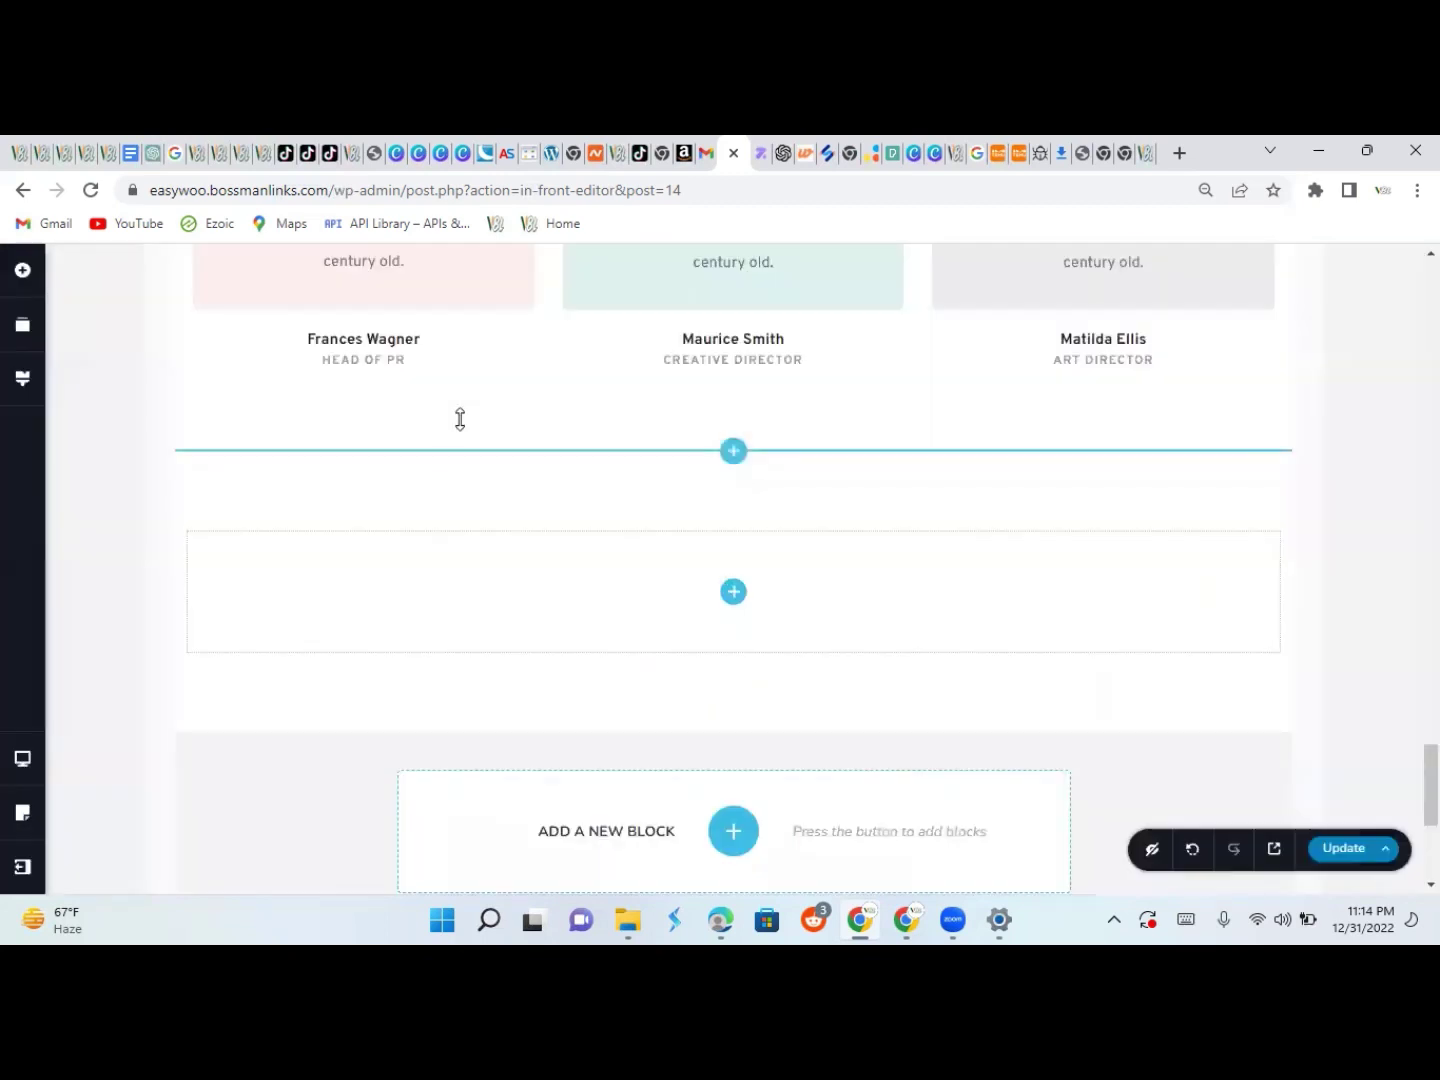
Find the Accordion element with the search "ac" and place it in the blank block below the testimonials
click(733, 593)
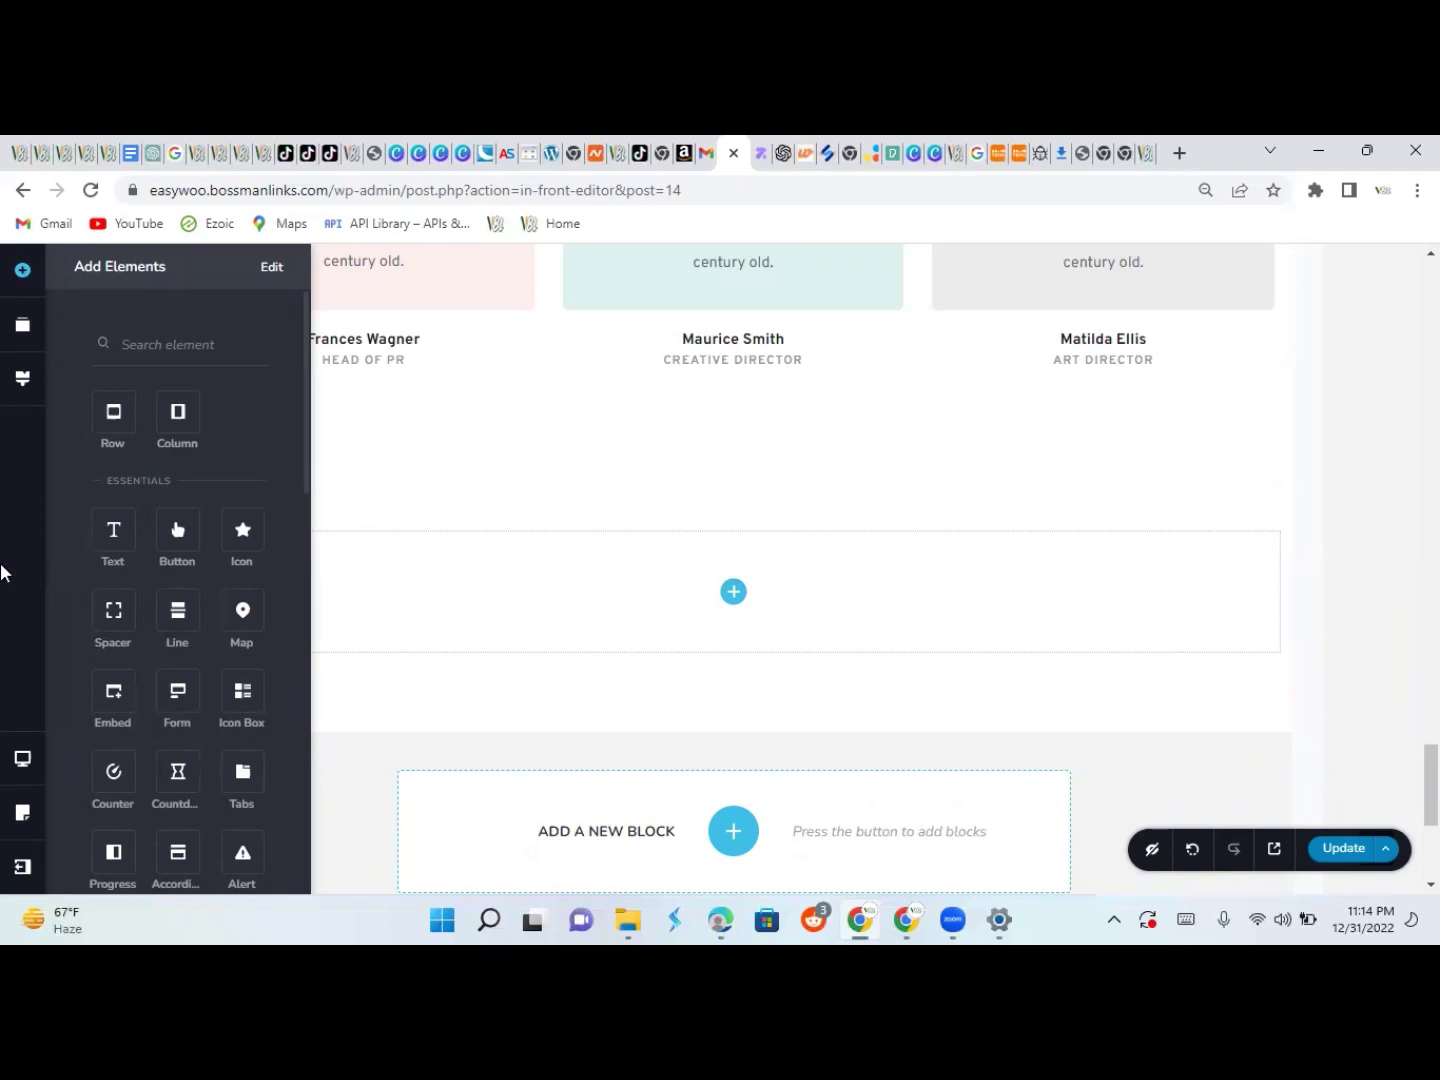
text(ac)
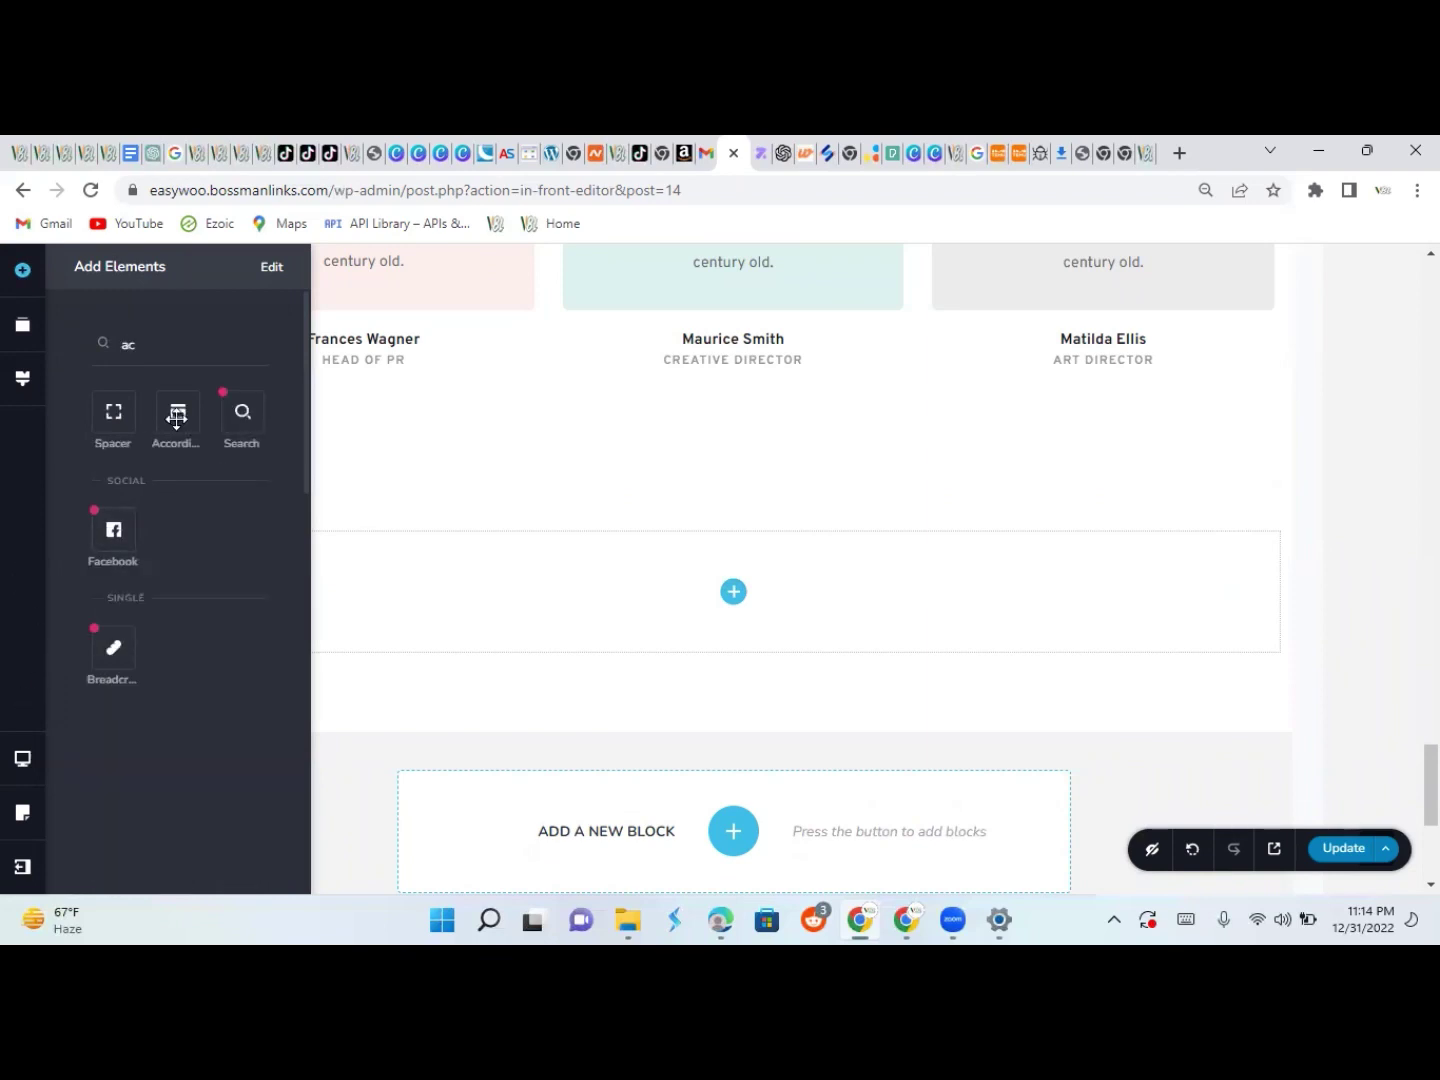
drag(175, 415, 745, 622)
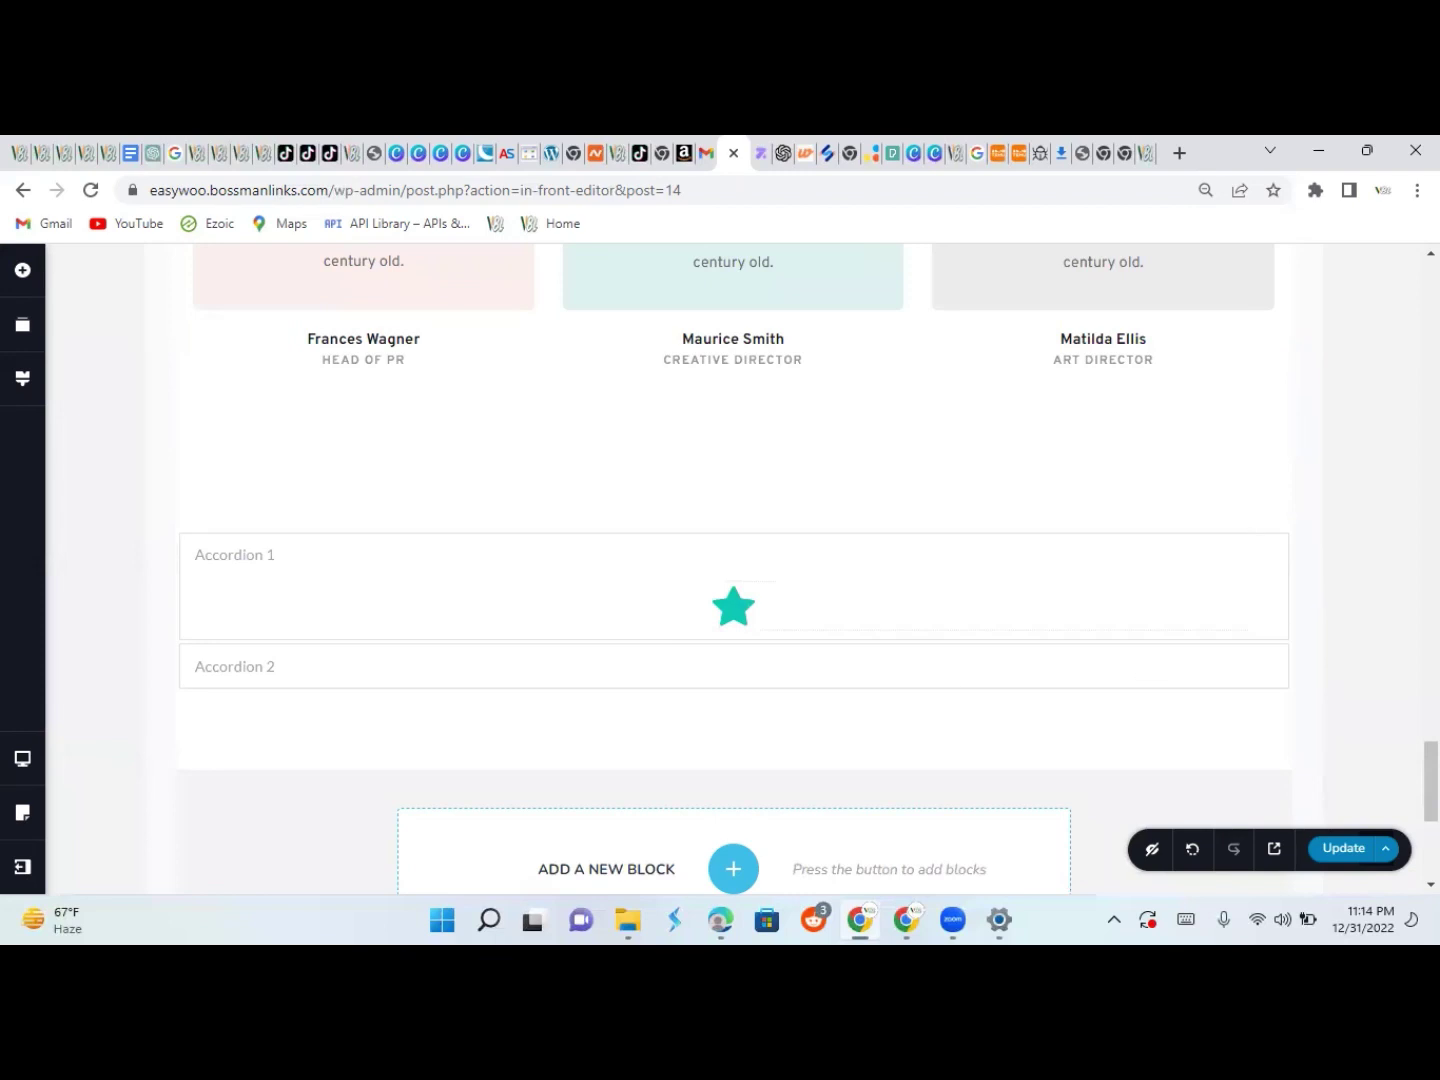
Insert the free "Best Street Coffee Shops" hero block between the empty first block and the Grand Repo lounge chairs section
scroll(733, 560, up, 10)
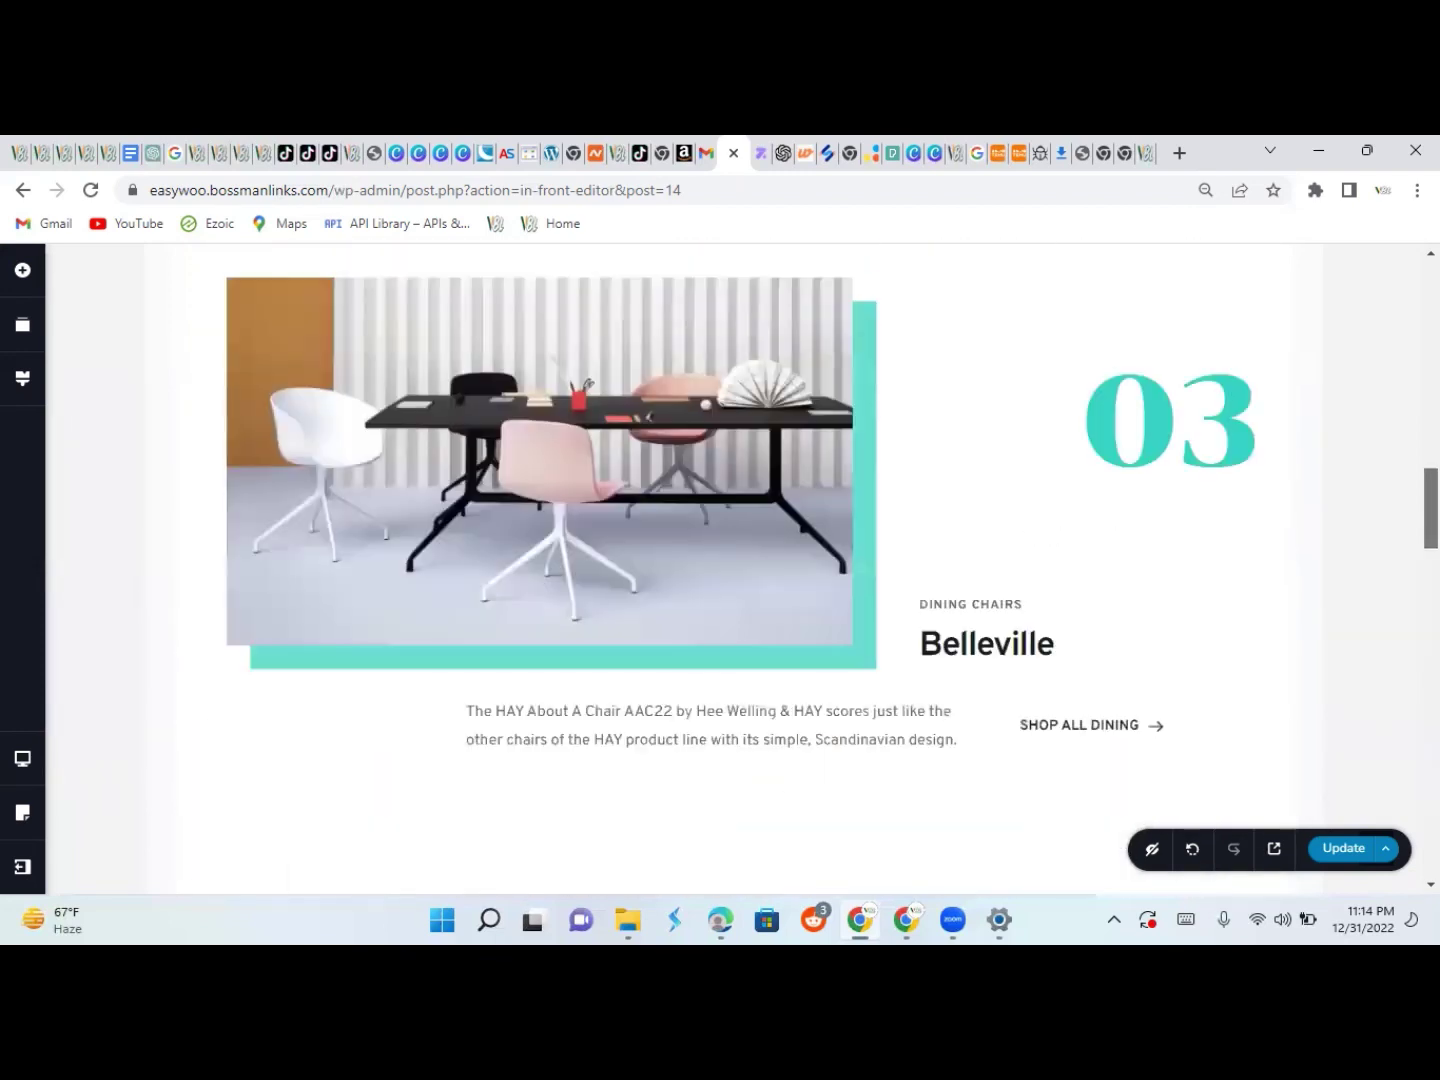
scroll(733, 560, up, 8)
scroll(1038, 402, up, 1)
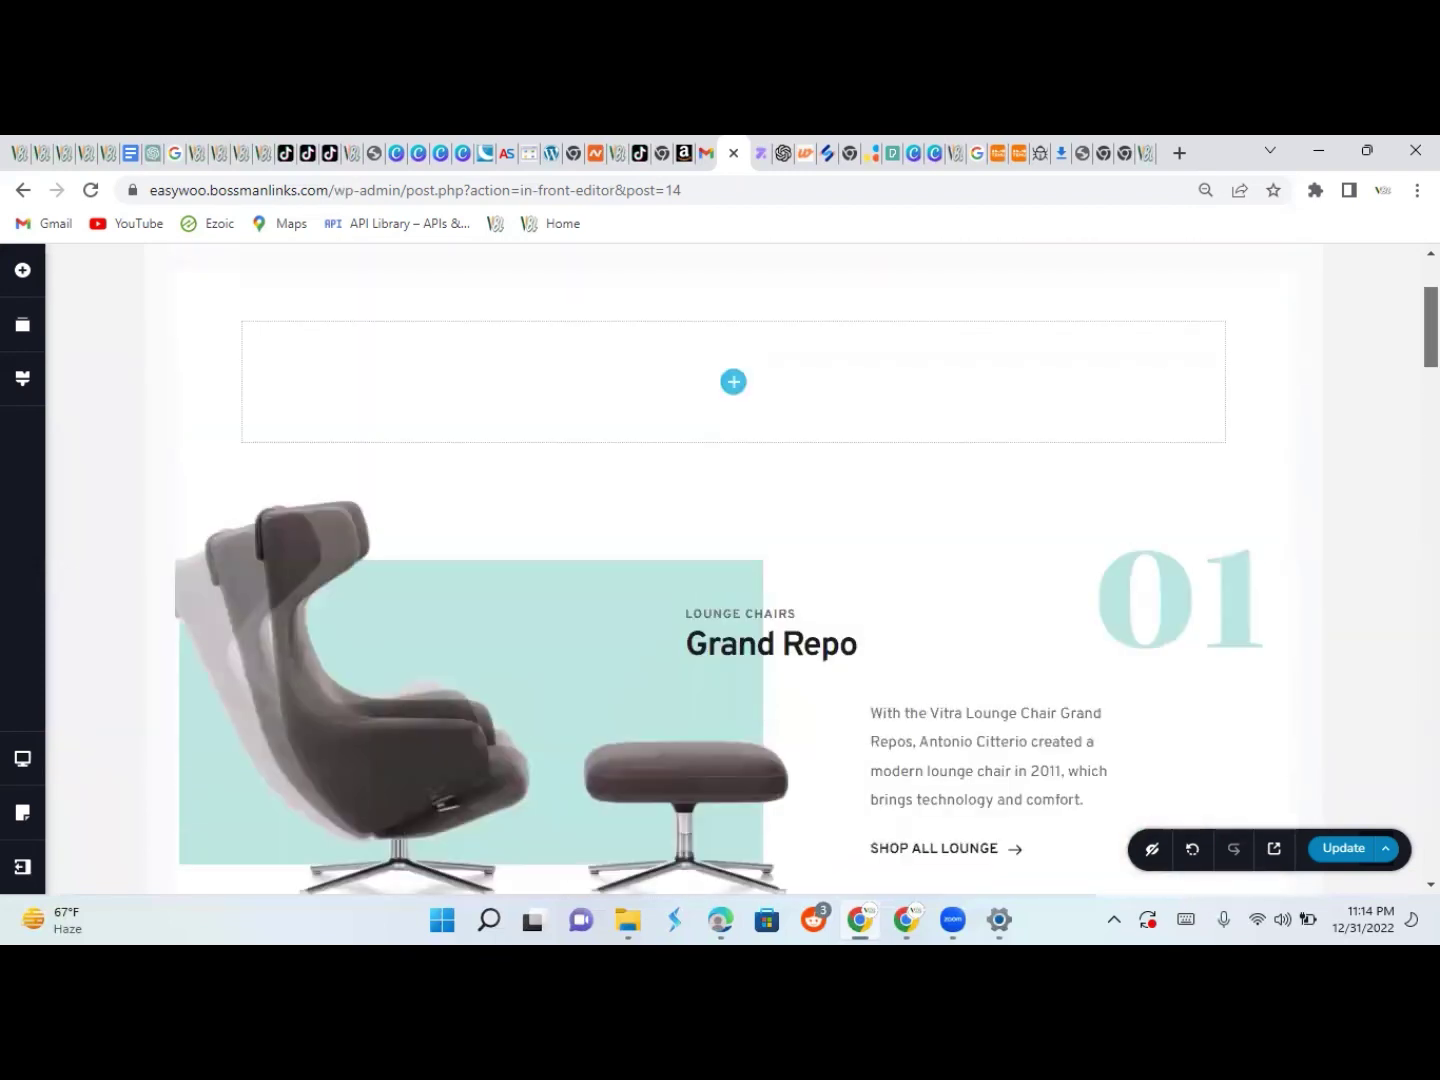
click(731, 390)
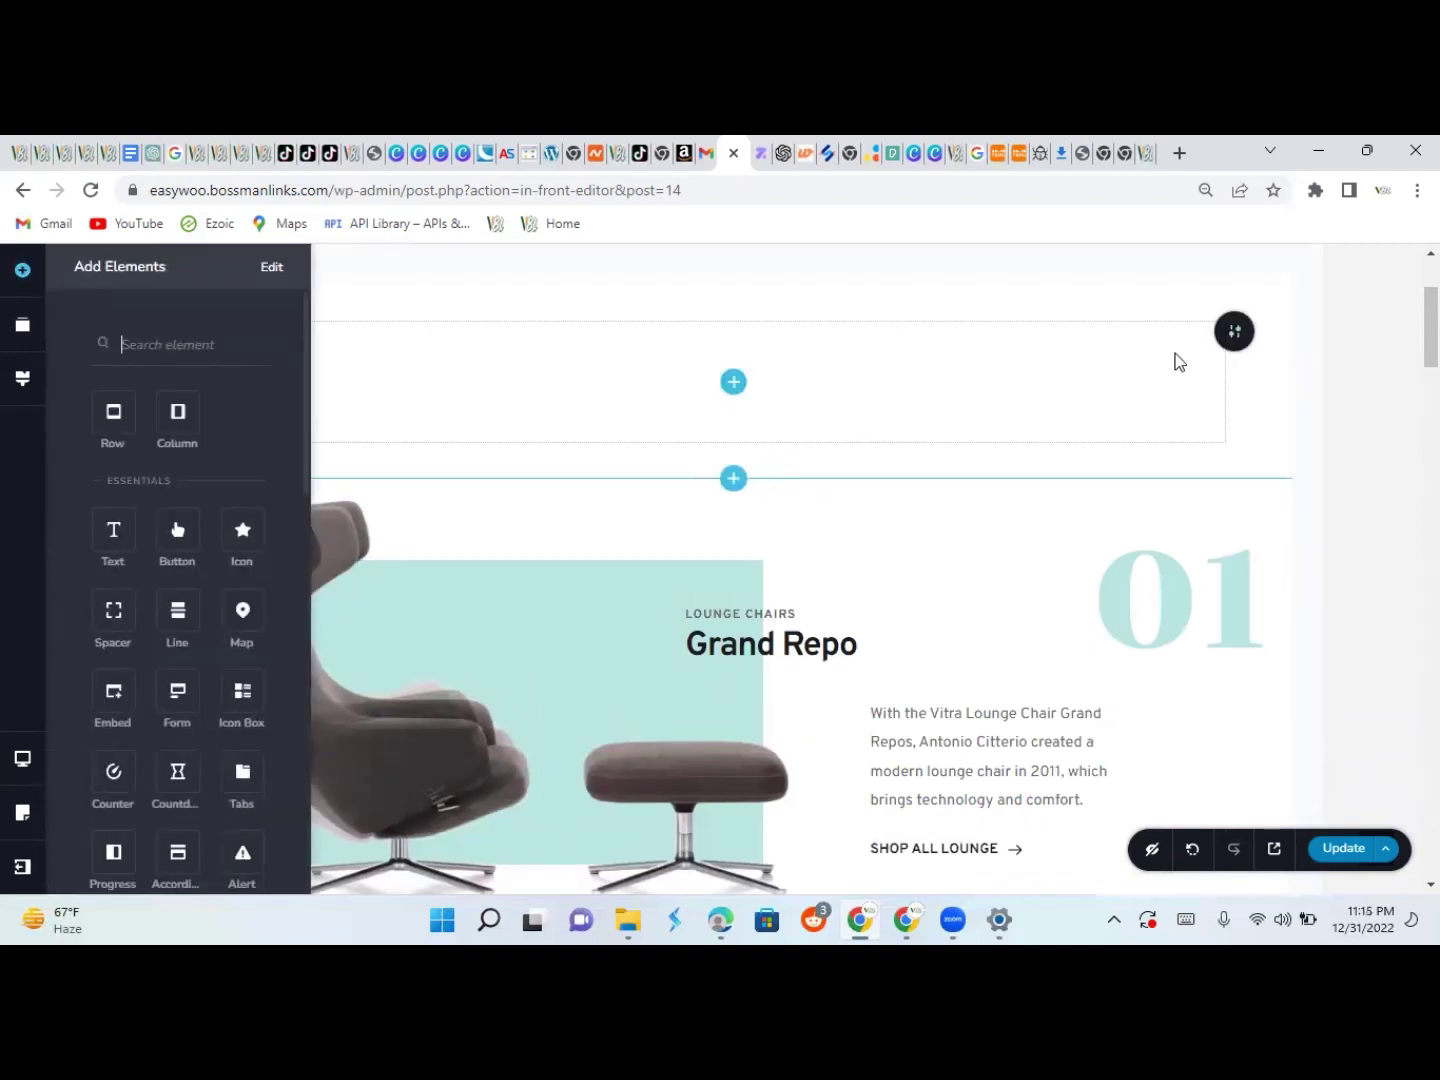
click(1001, 408)
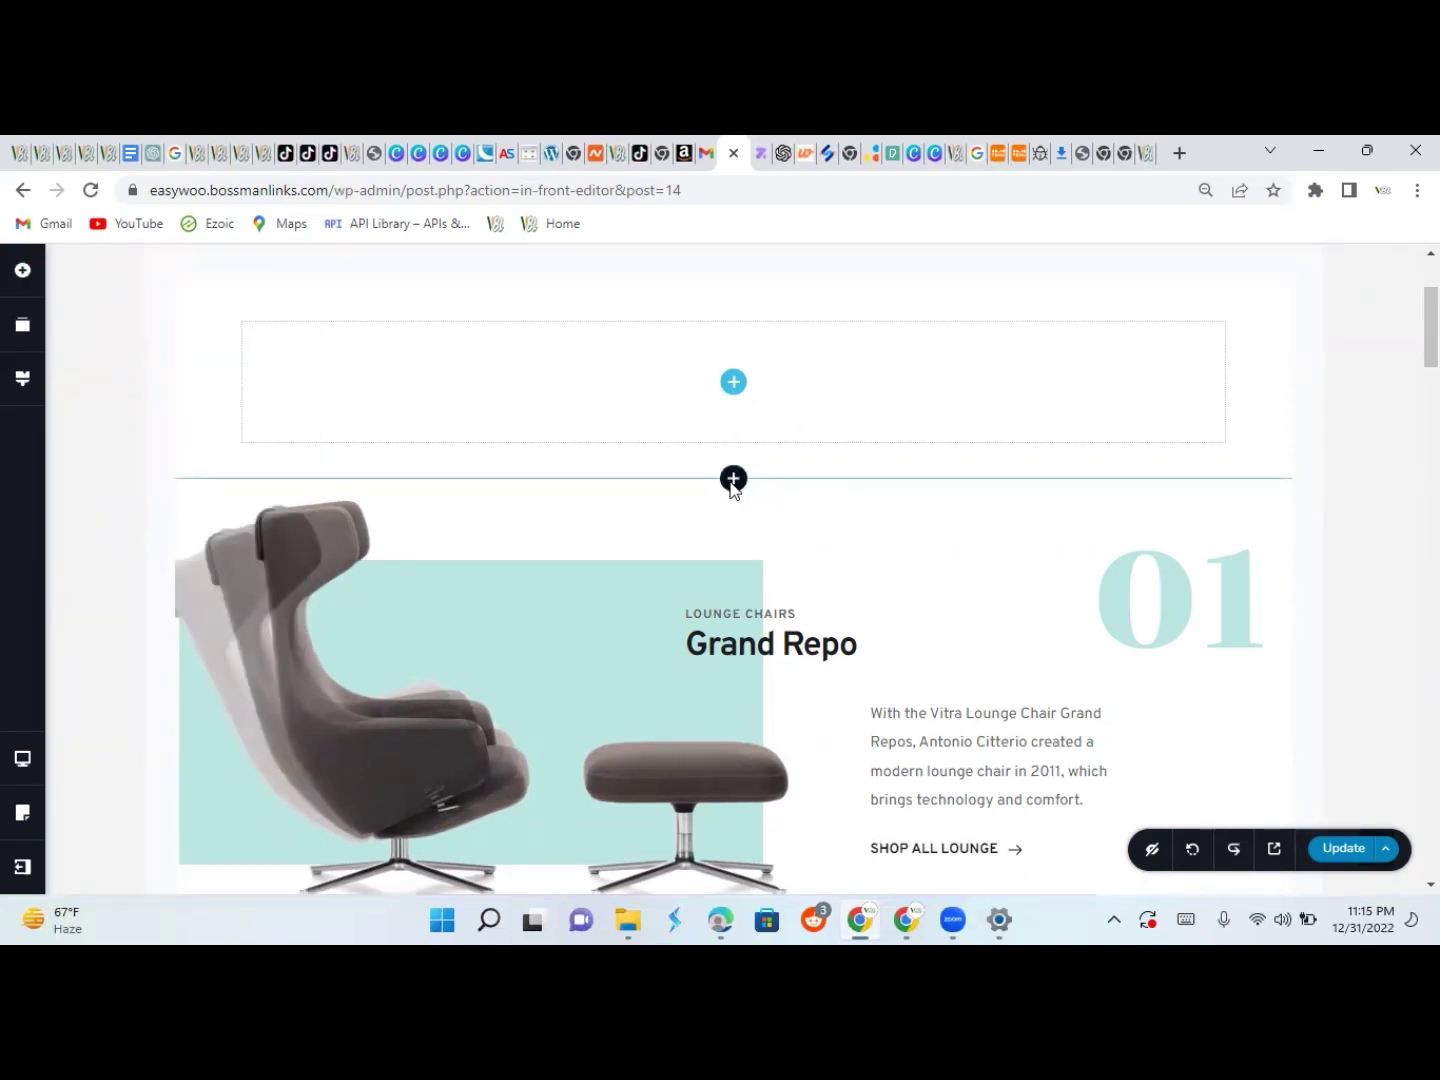
click(732, 481)
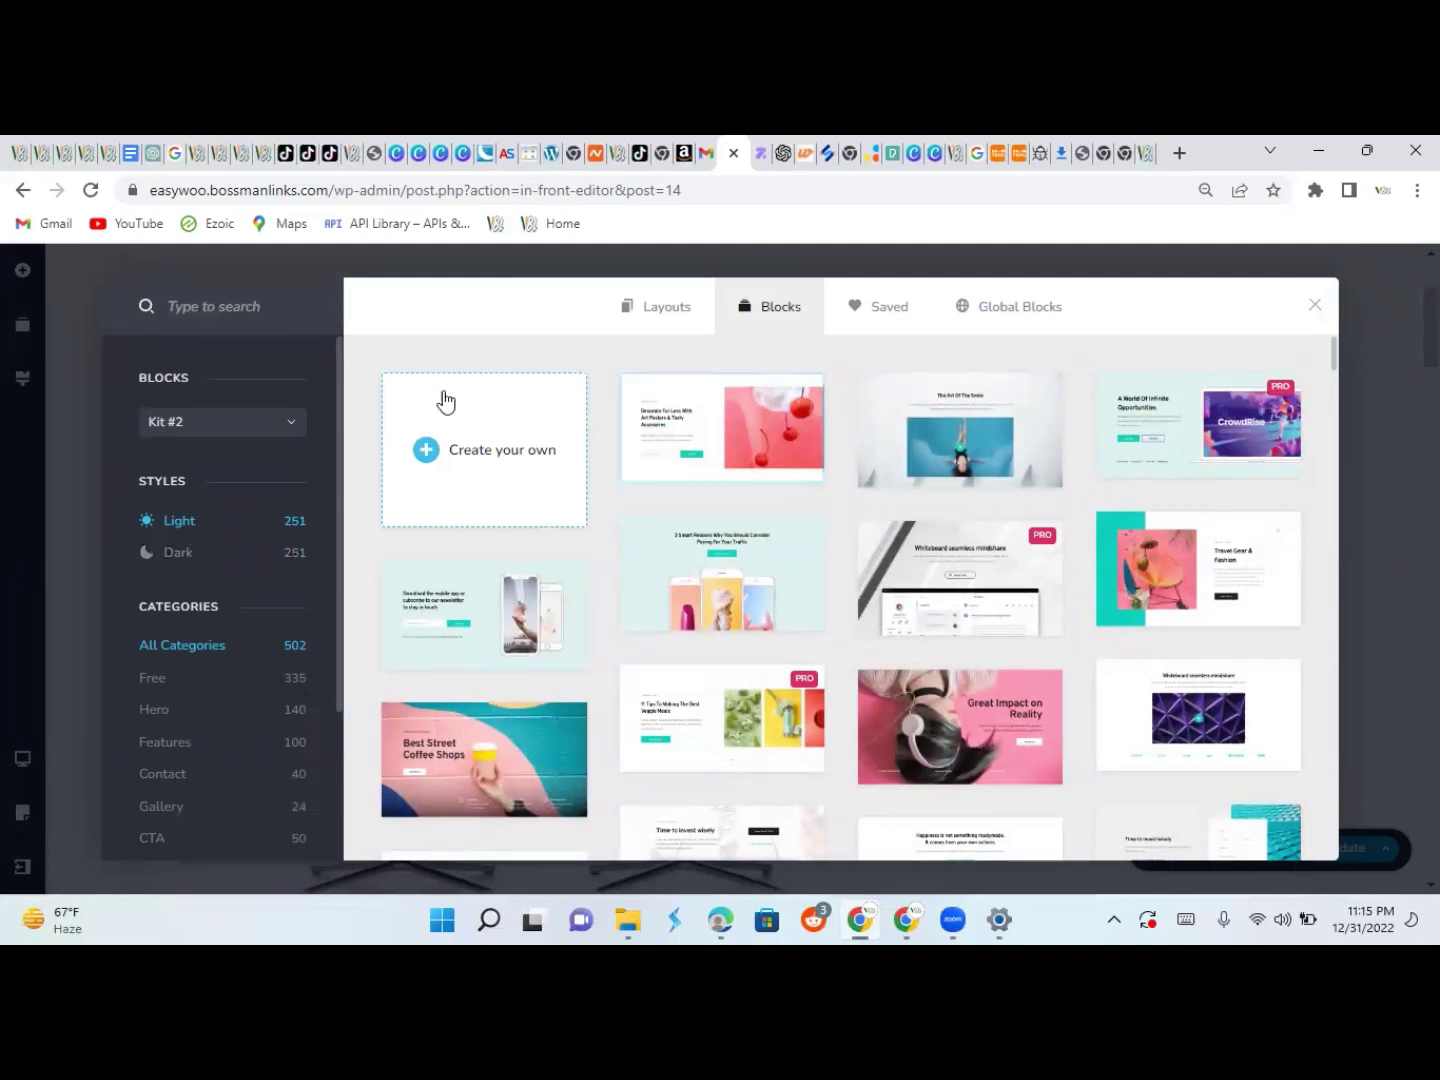
click(198, 712)
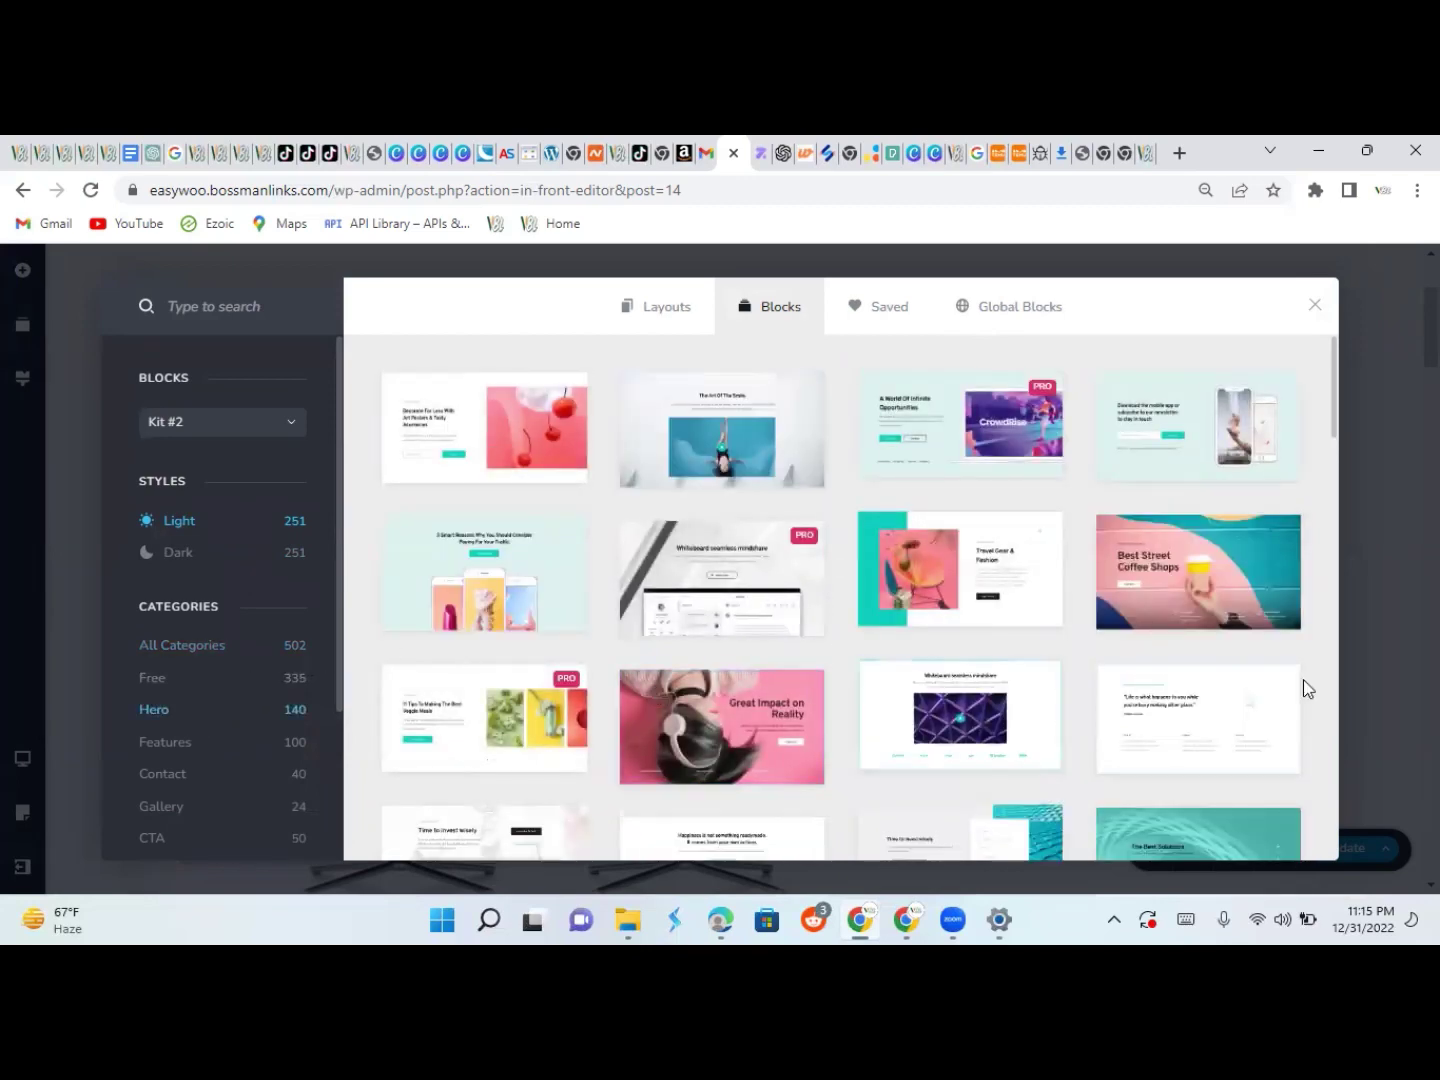
scroll(1302, 685, down, 1)
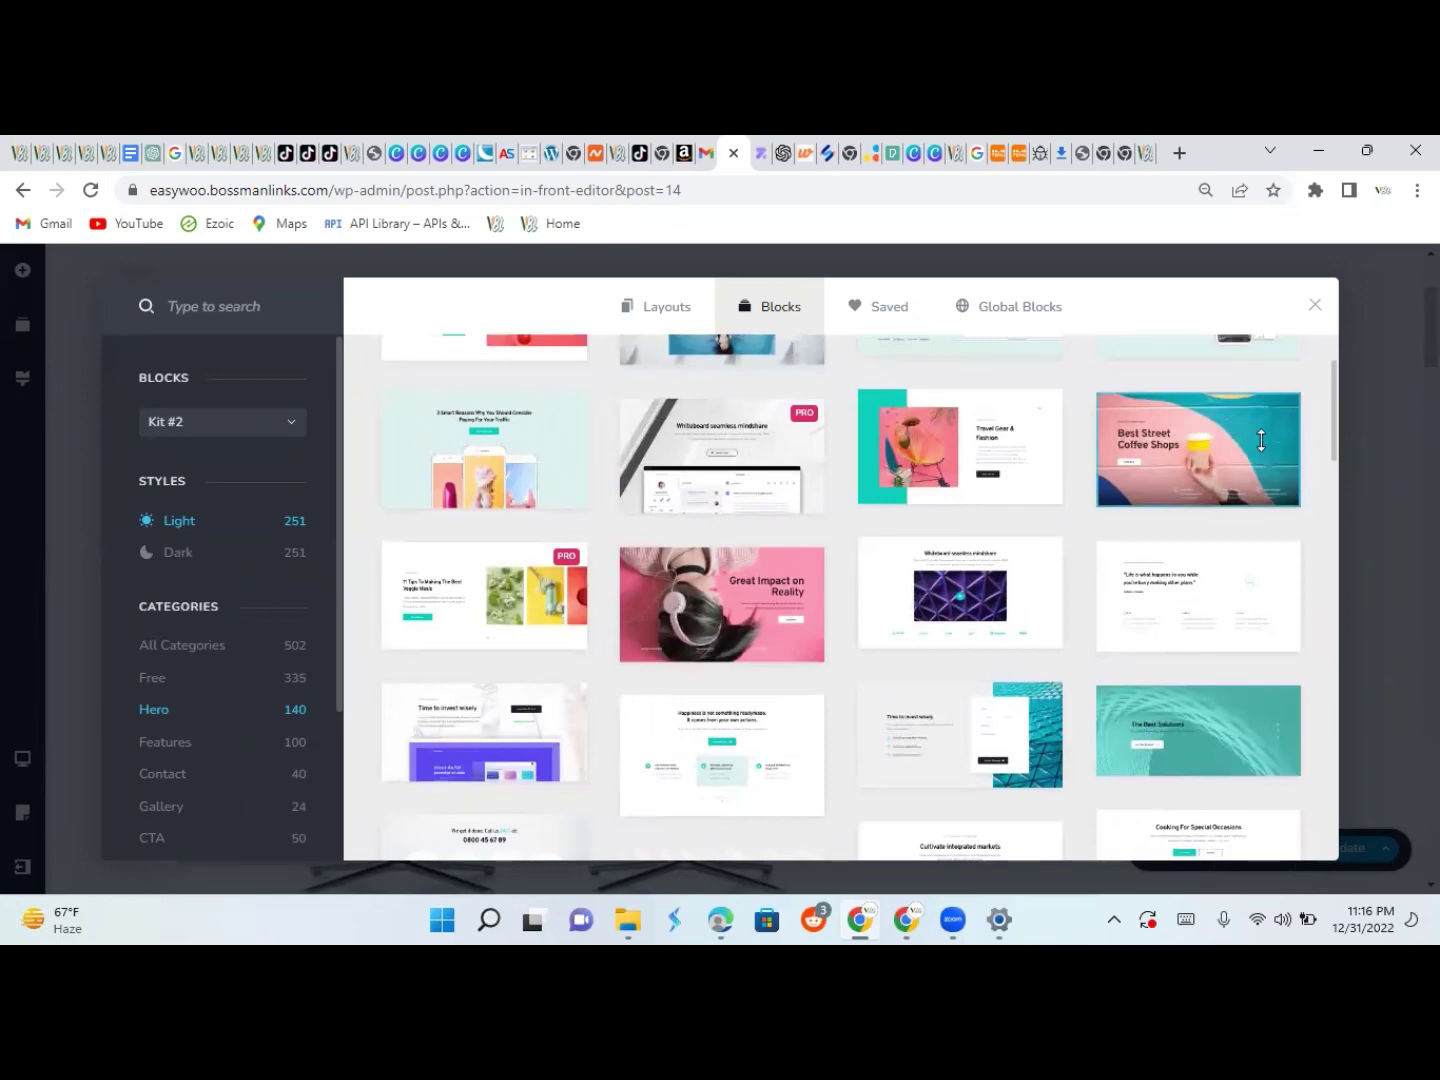
click(1261, 441)
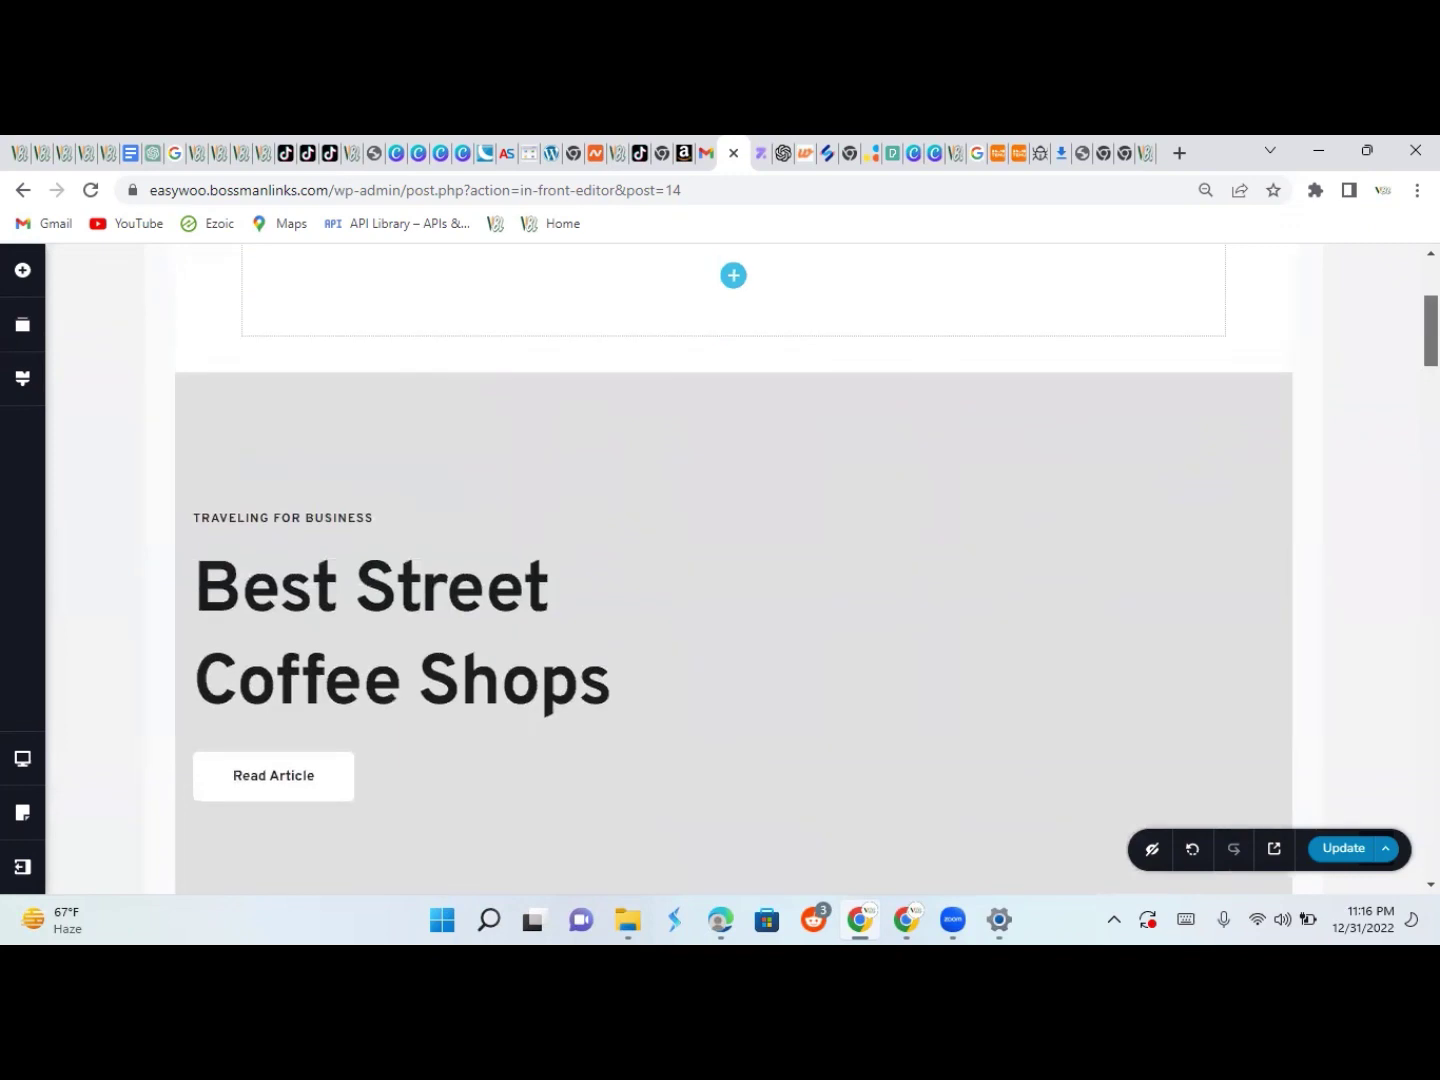
drag(1431, 330, 1431, 384)
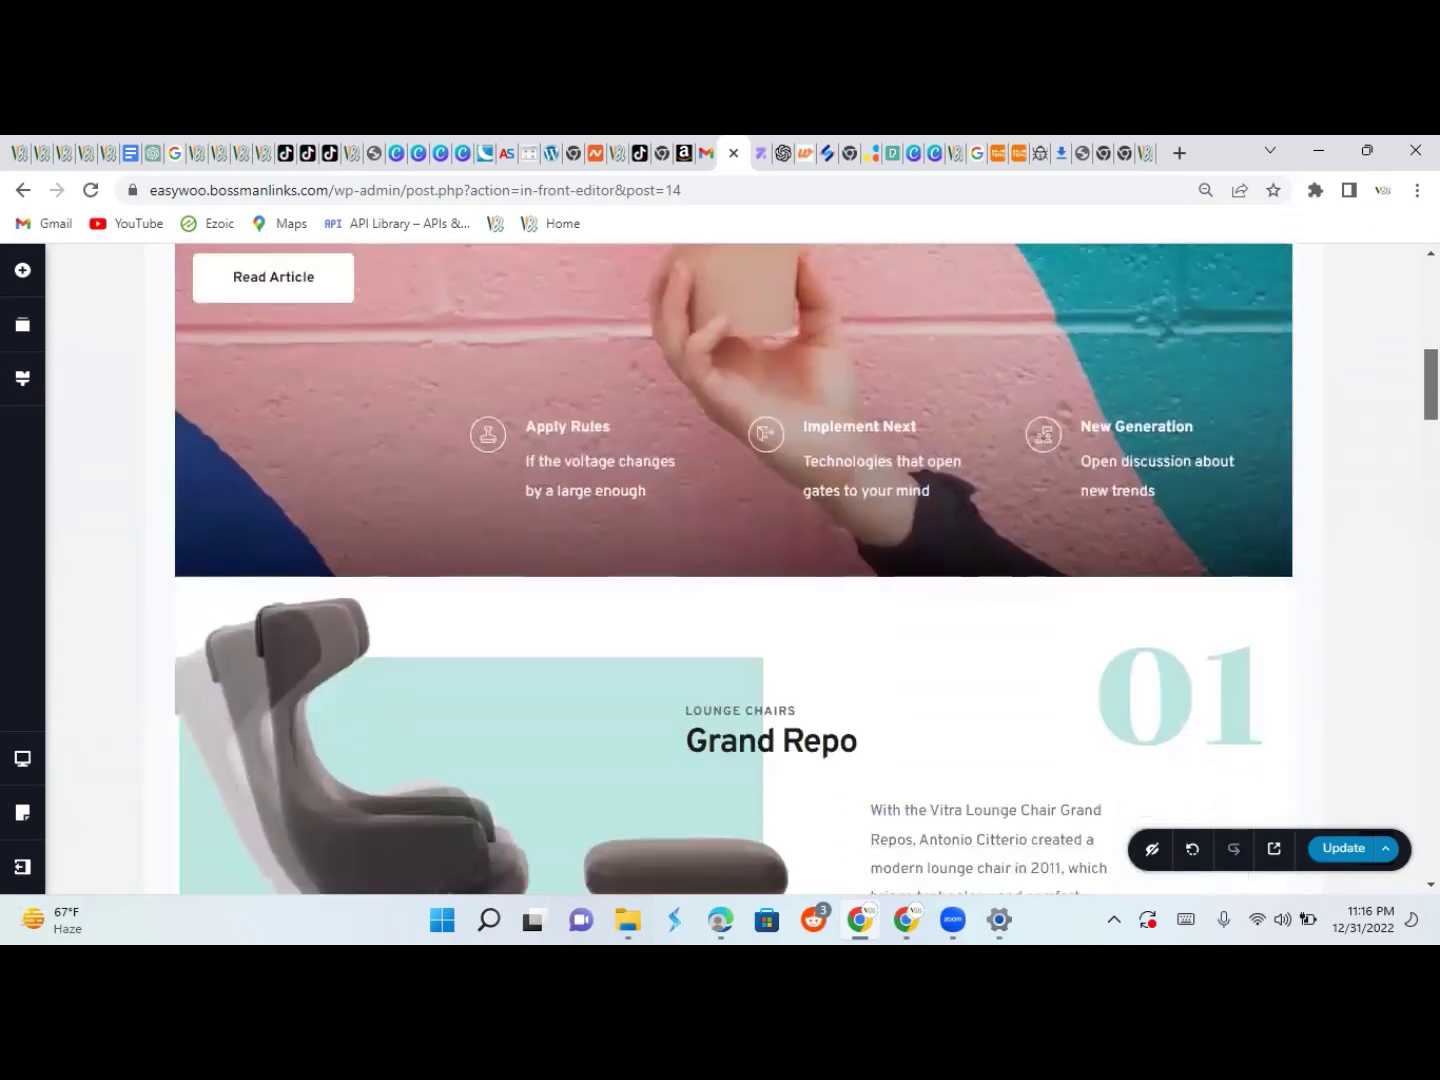
Delete the empty block above the "Best Street Coffee Shops" hero section
scroll(733, 570, up, 5)
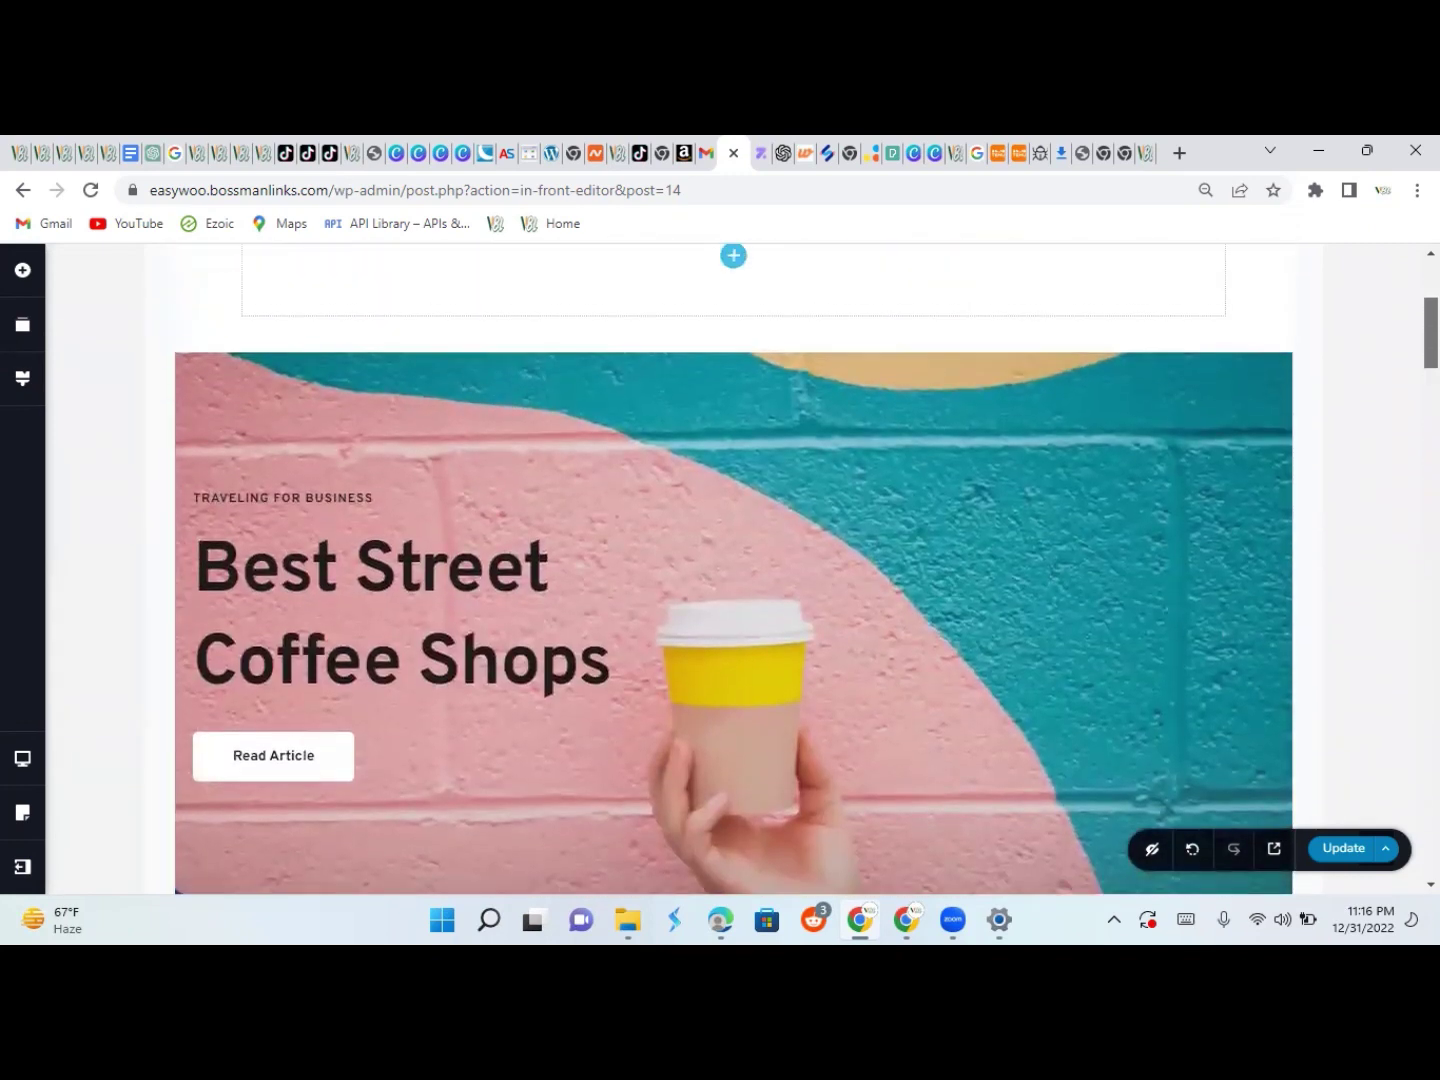
scroll(733, 570, down, 5)
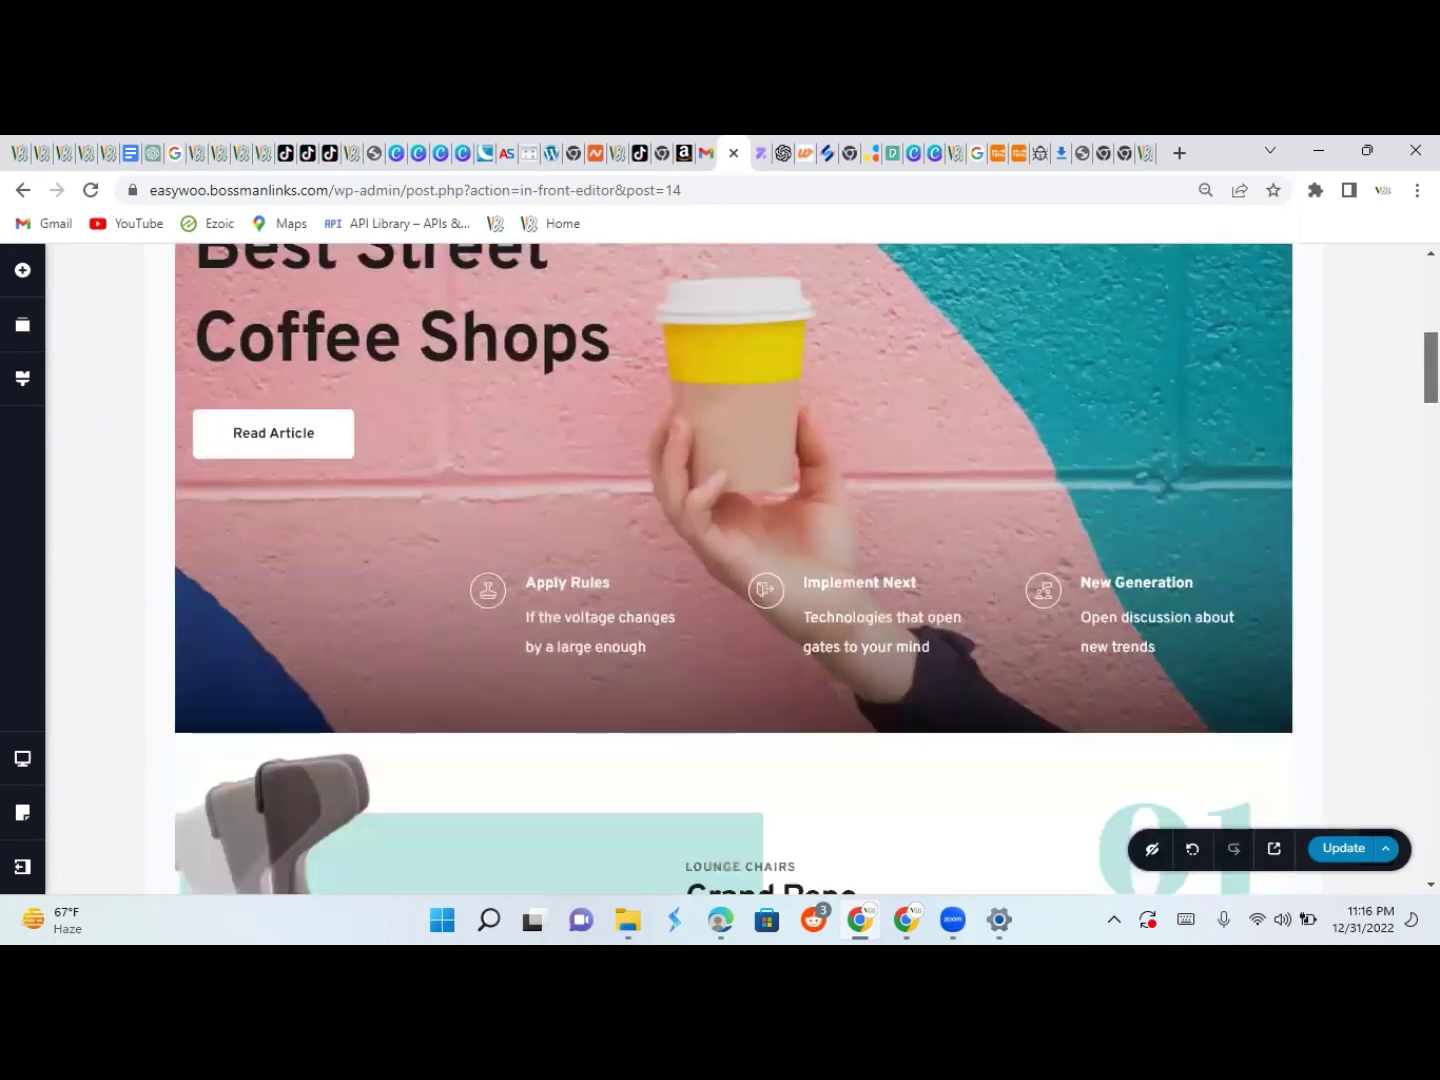
scroll(733, 570, down, 10)
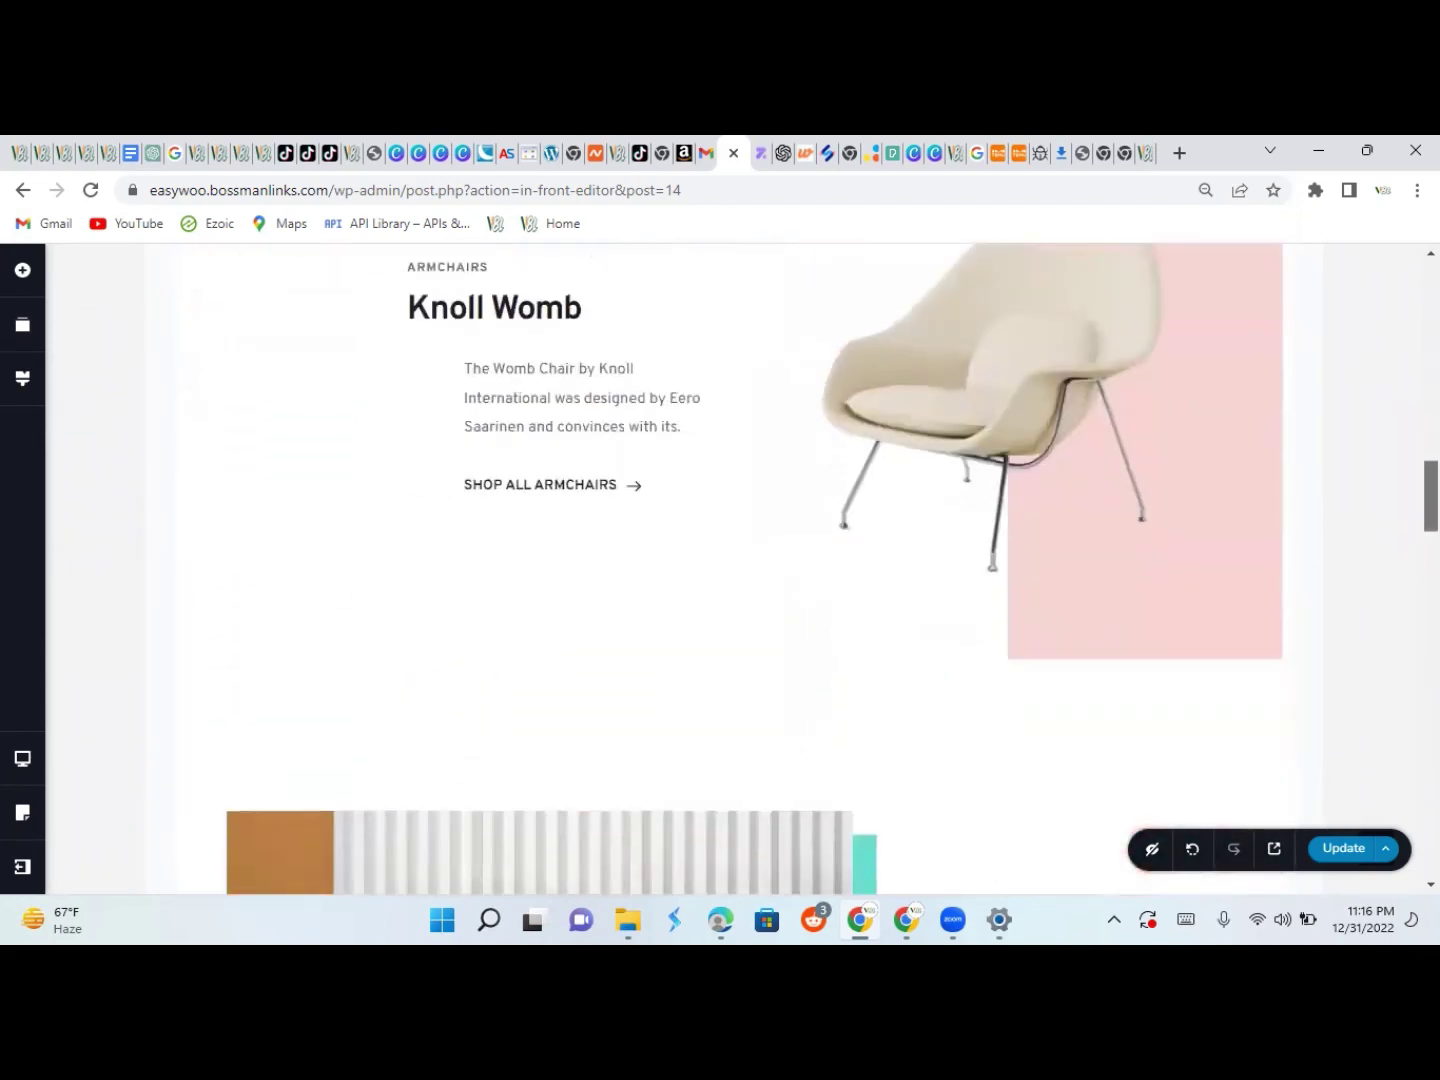
scroll(1398, 402, up, 10)
scroll(1356, 414, down, 1)
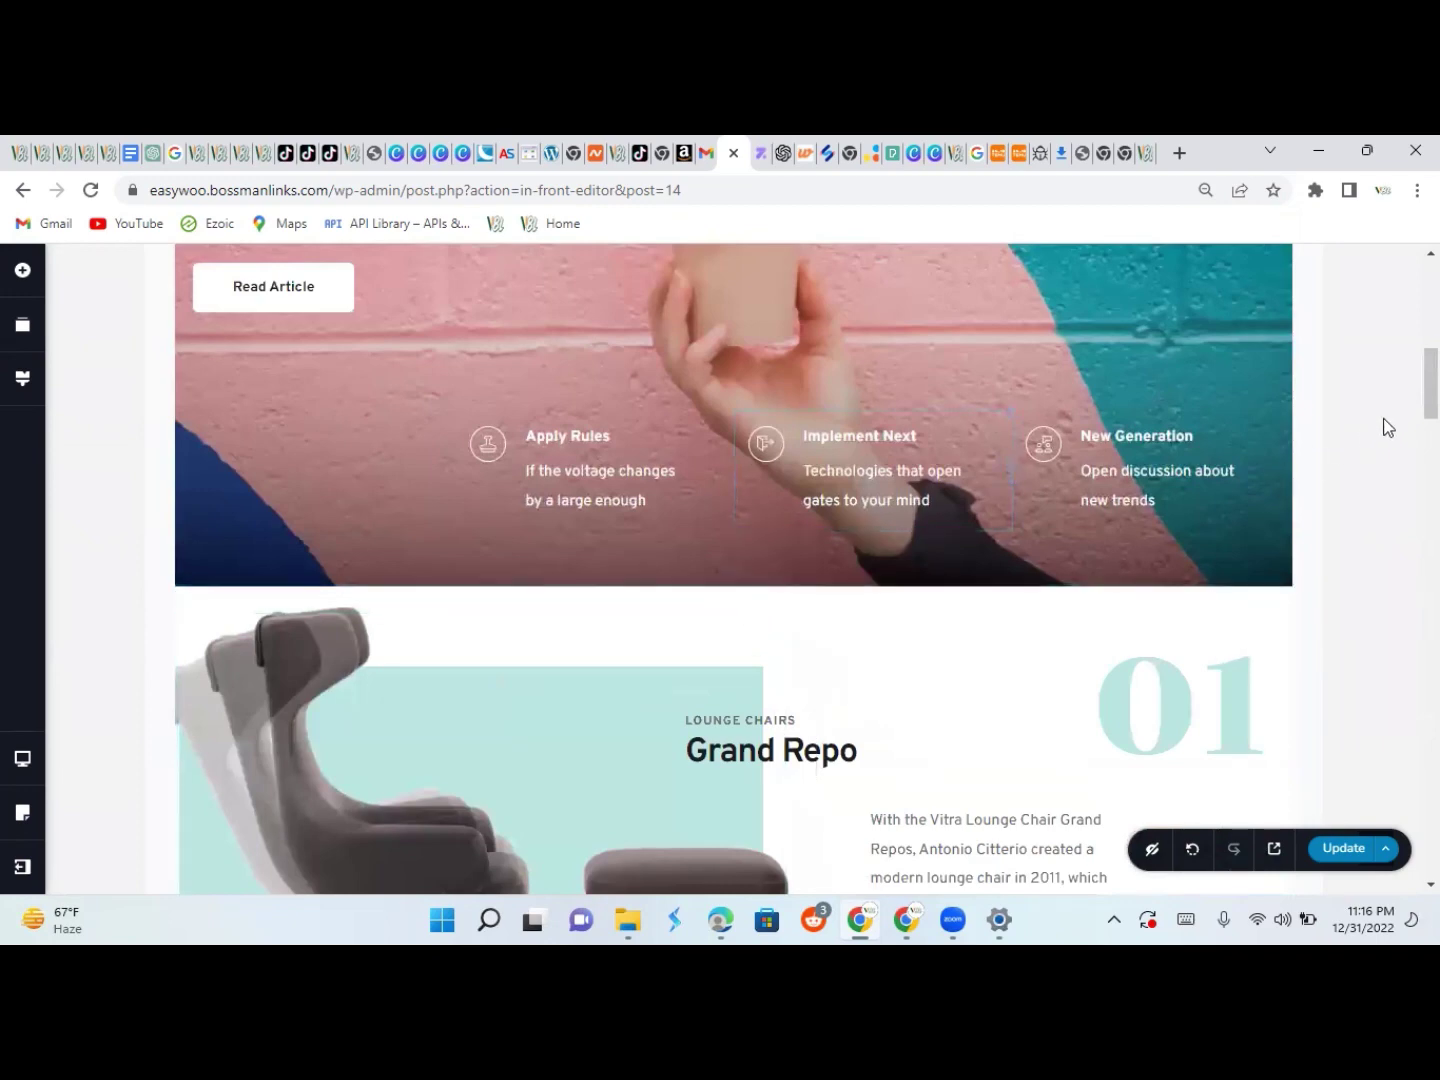
drag(1431, 393, 1431, 332)
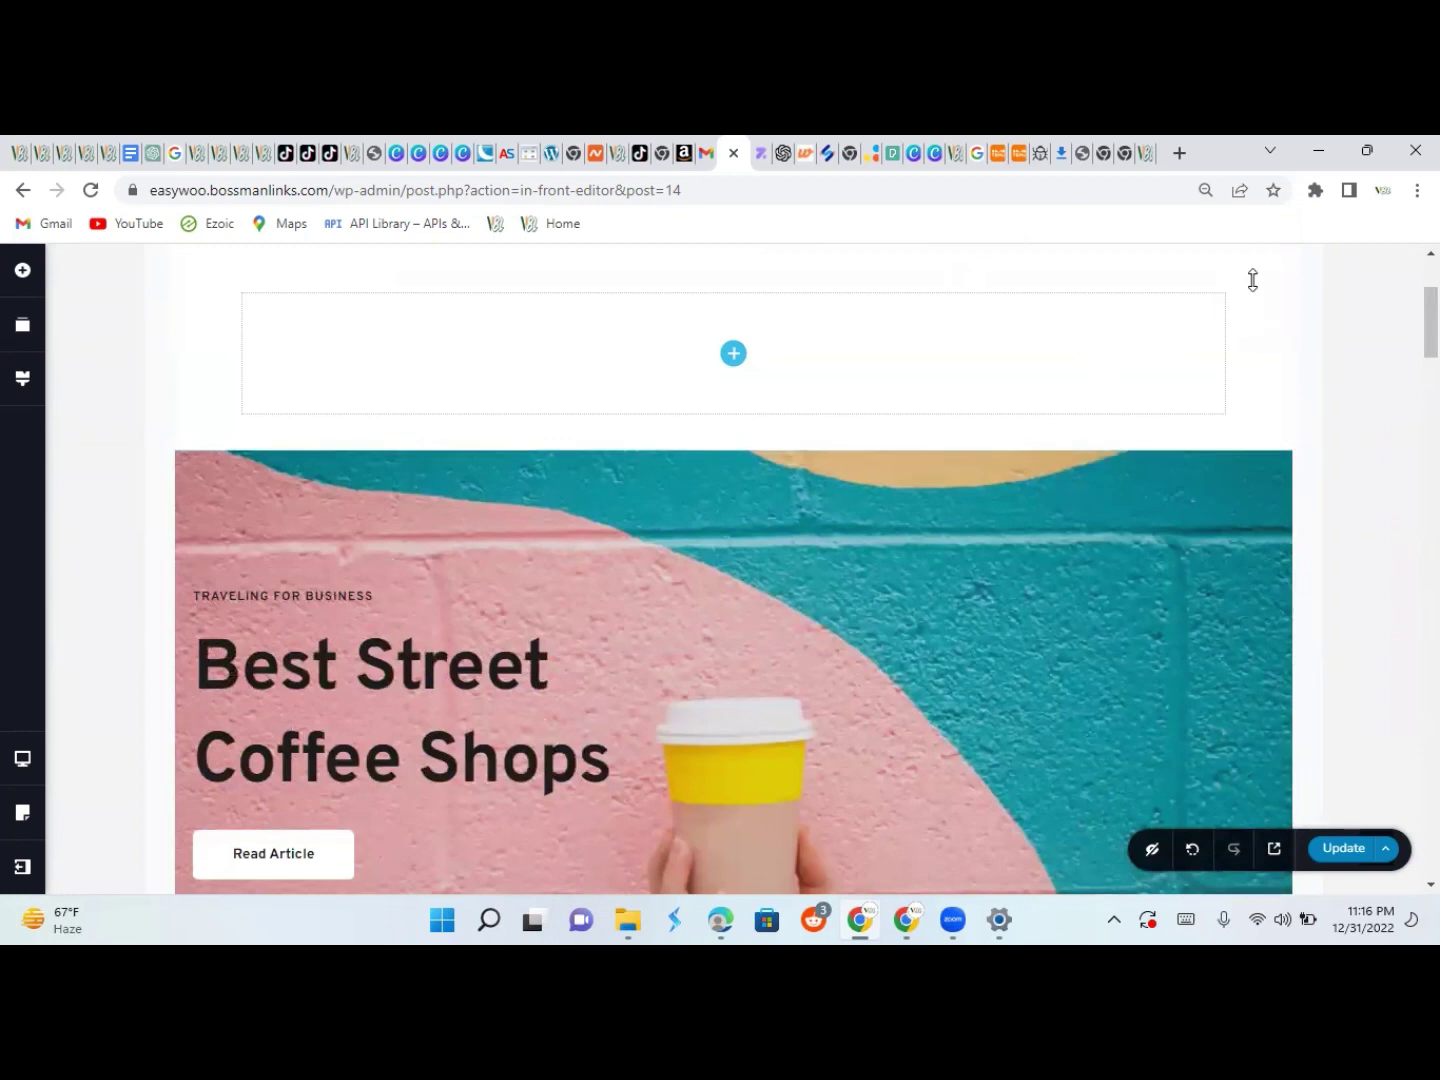
mouse_move(1228, 304)
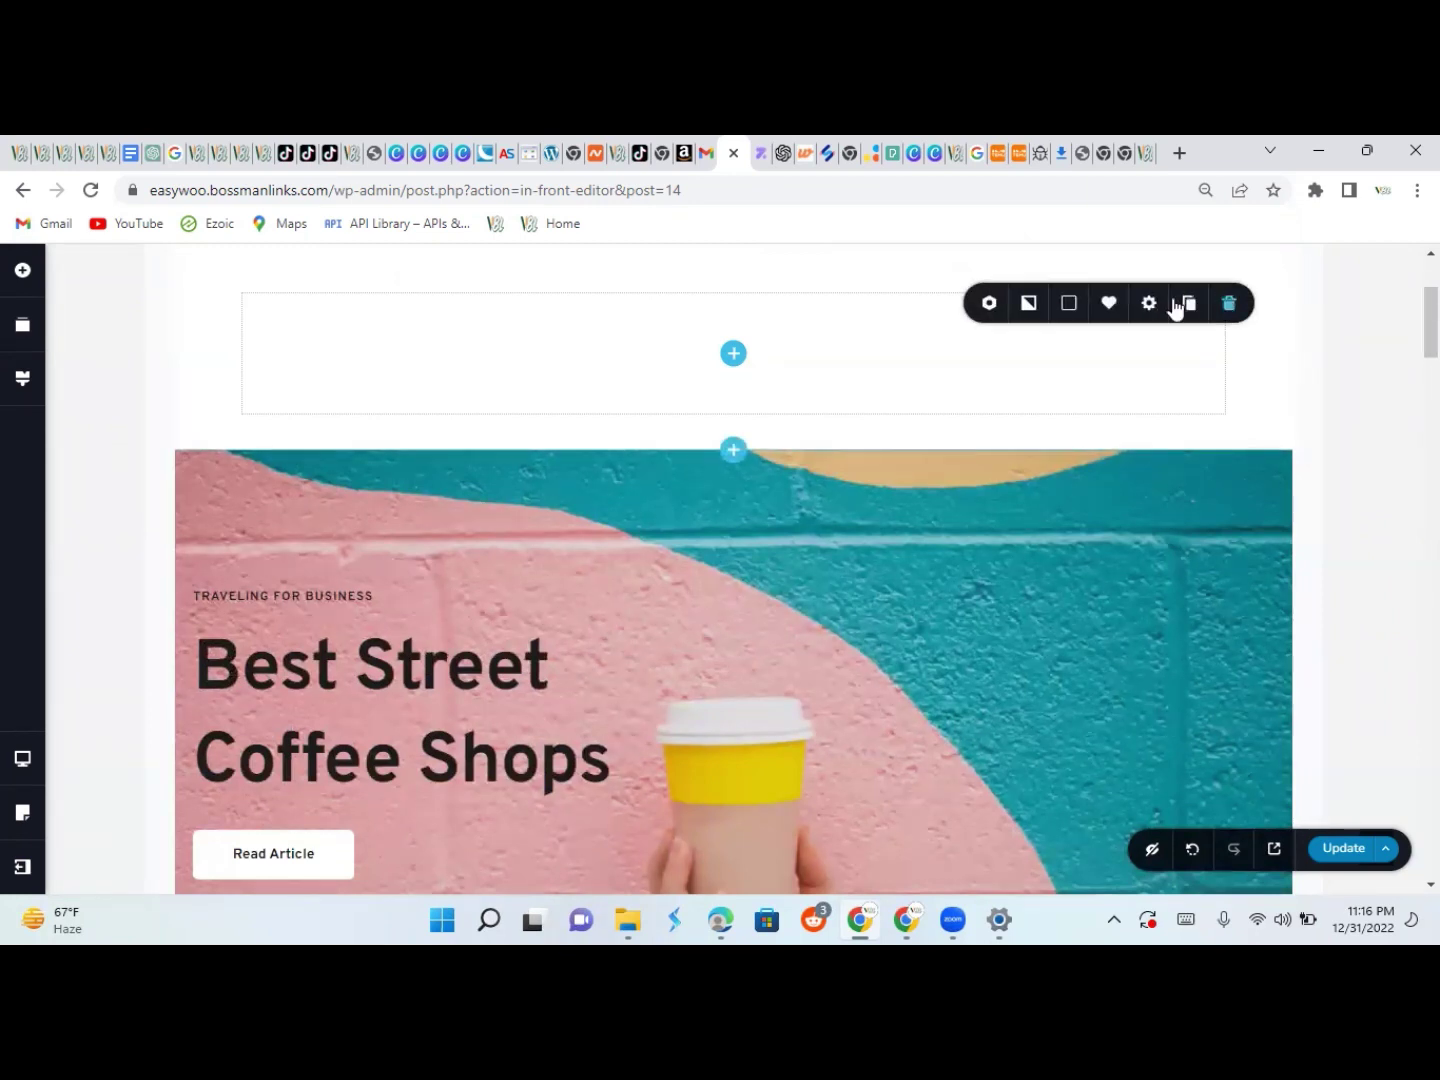
click(1236, 311)
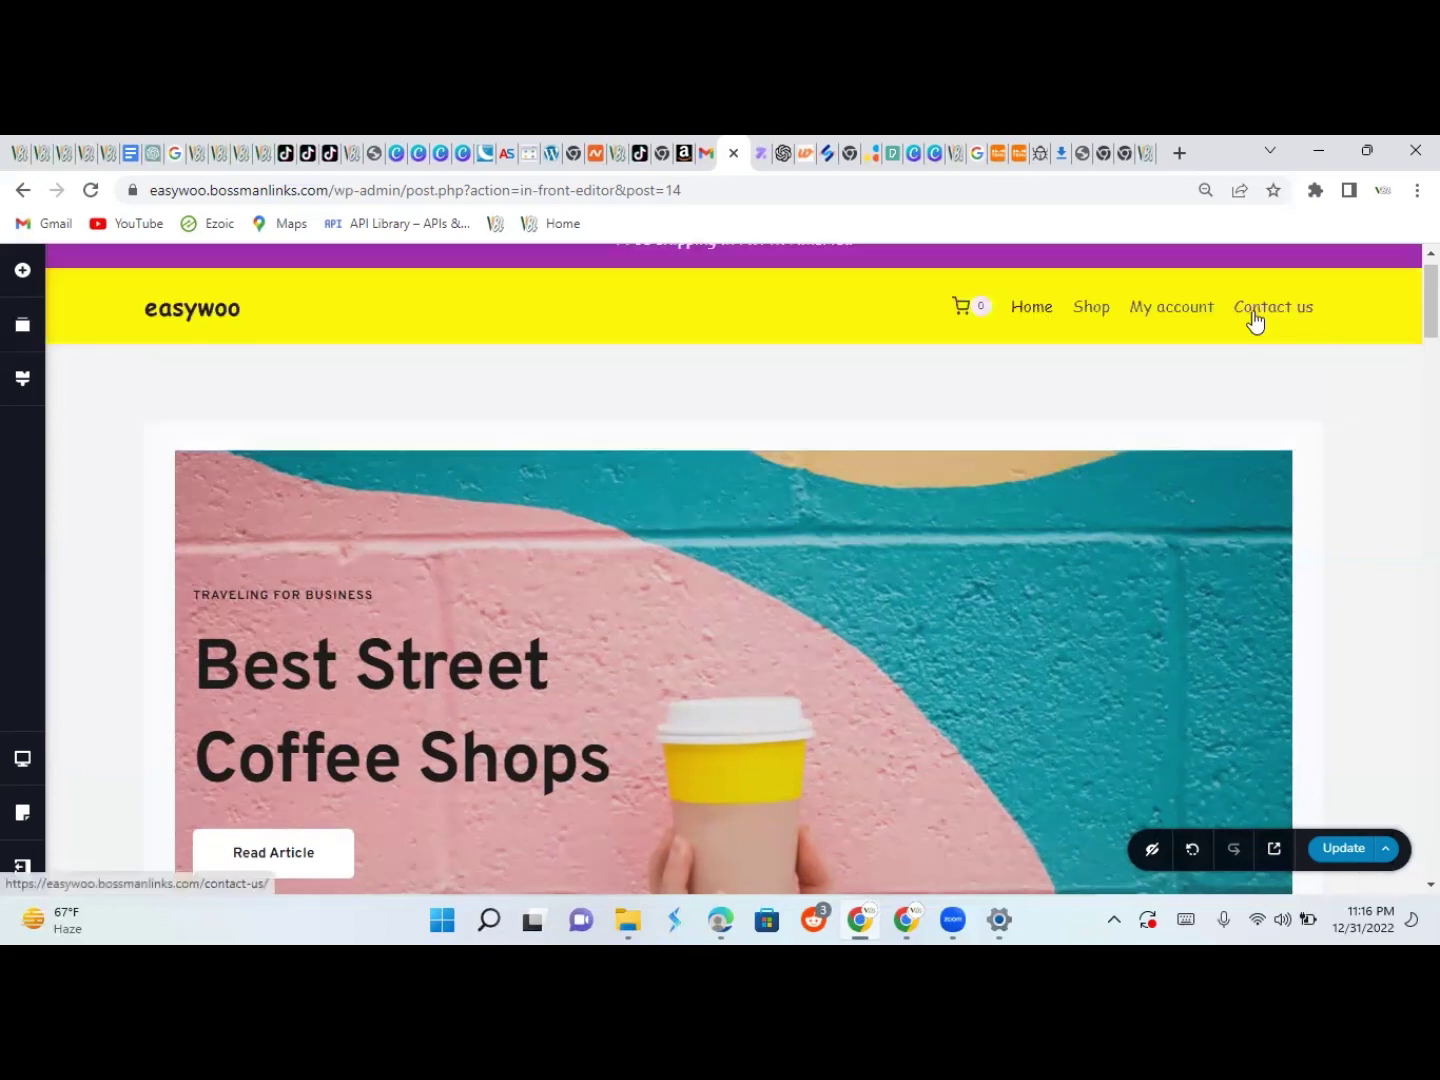
Add a blank create-your-own block between the "Best Street Coffee Shops" hero and the Grand Repo lounge chairs section
scroll(696, 625, down, 5)
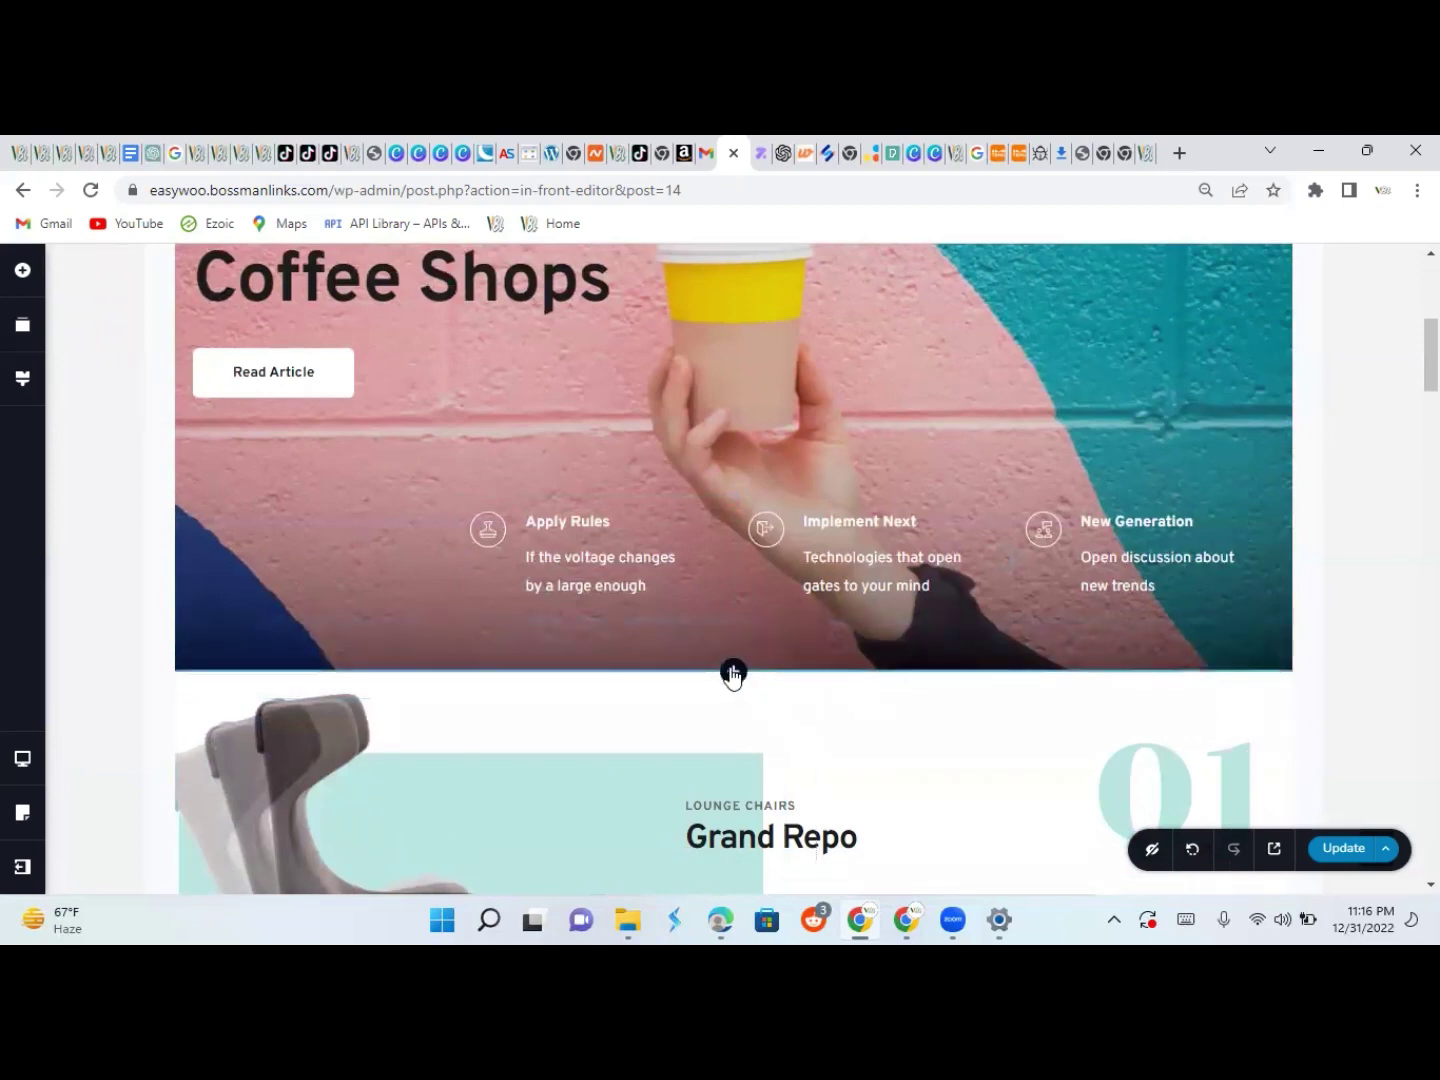
click(733, 672)
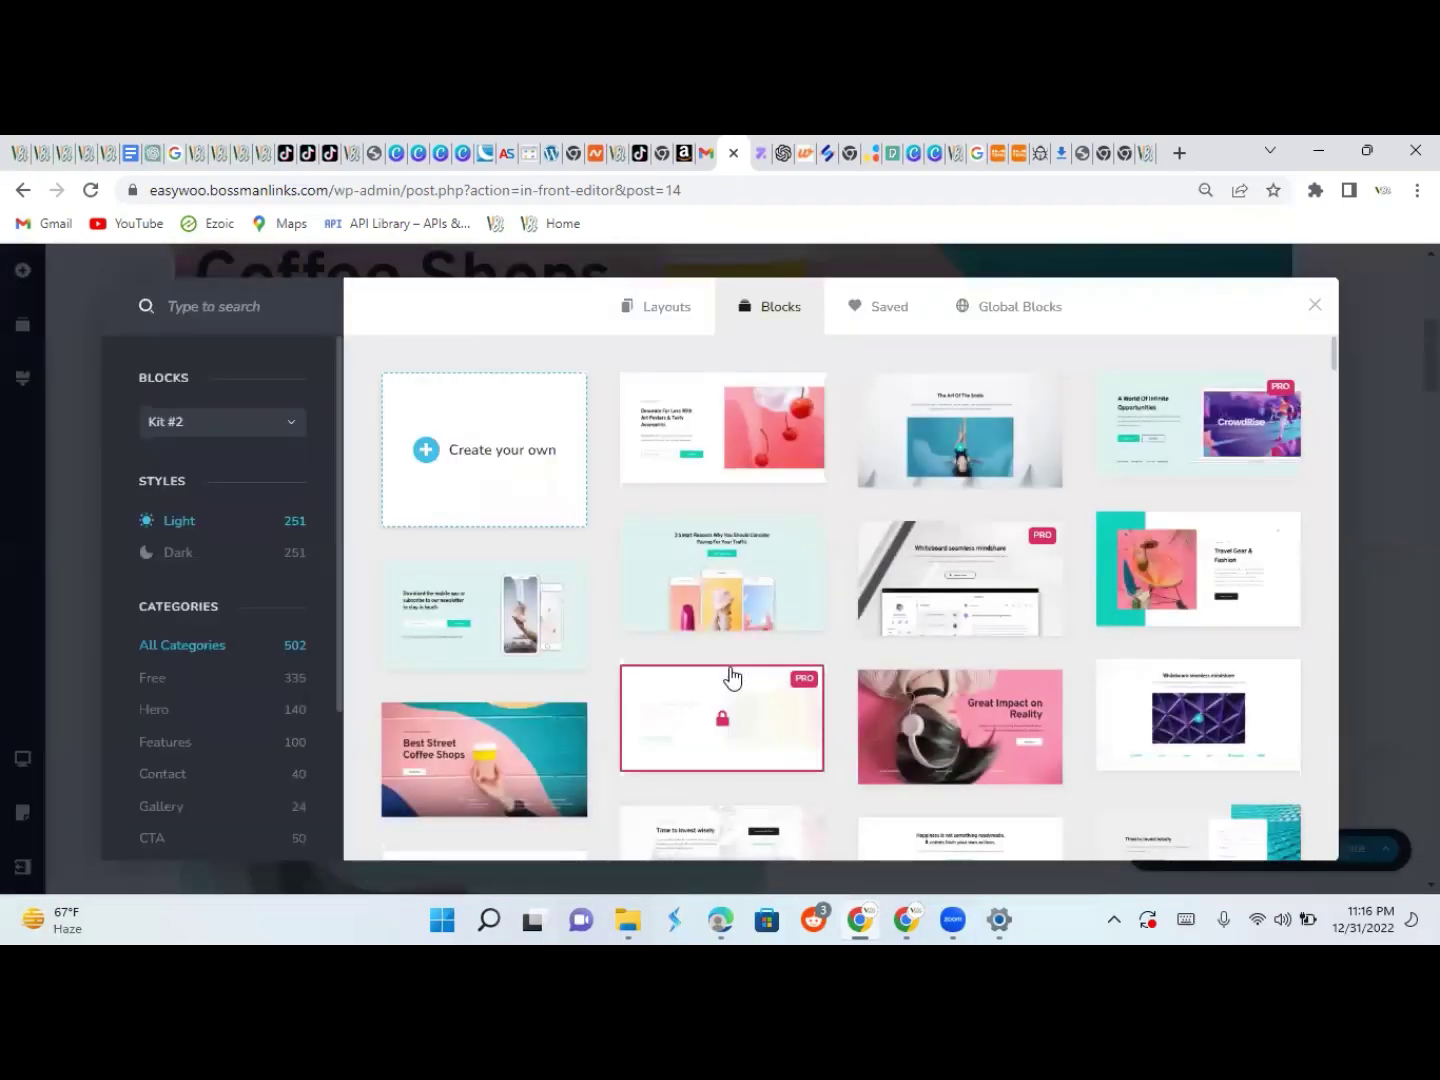
click(465, 462)
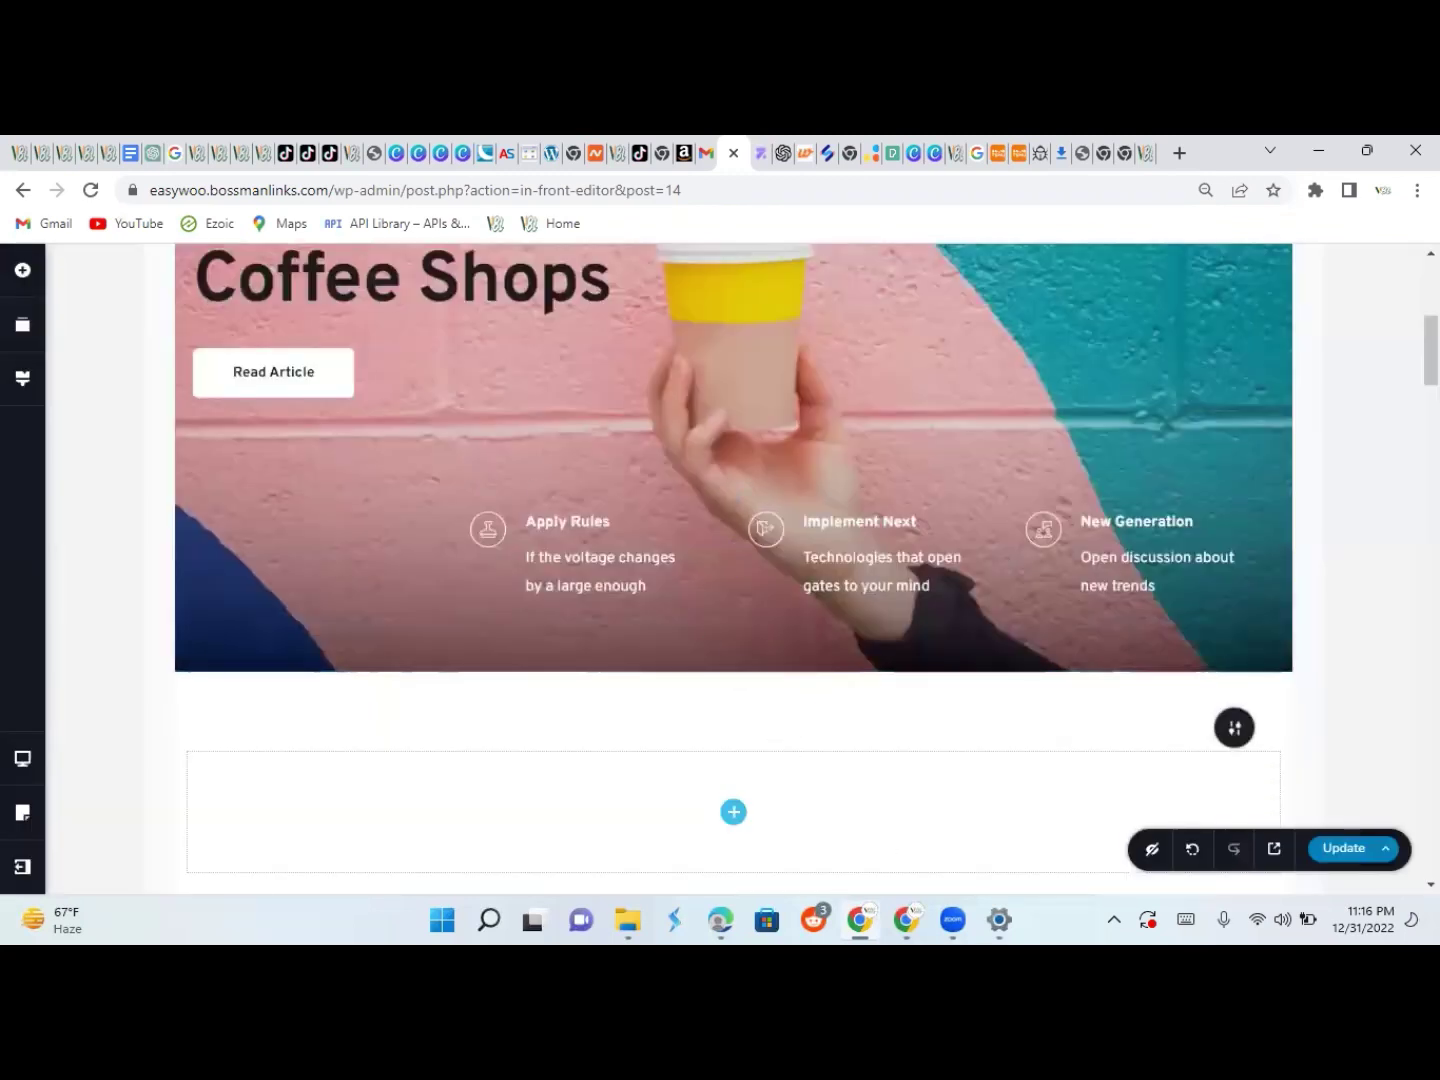
Find the Spacer element with the search "spa" and place it in the blank block below the hero
scroll(1308, 421, down, 4)
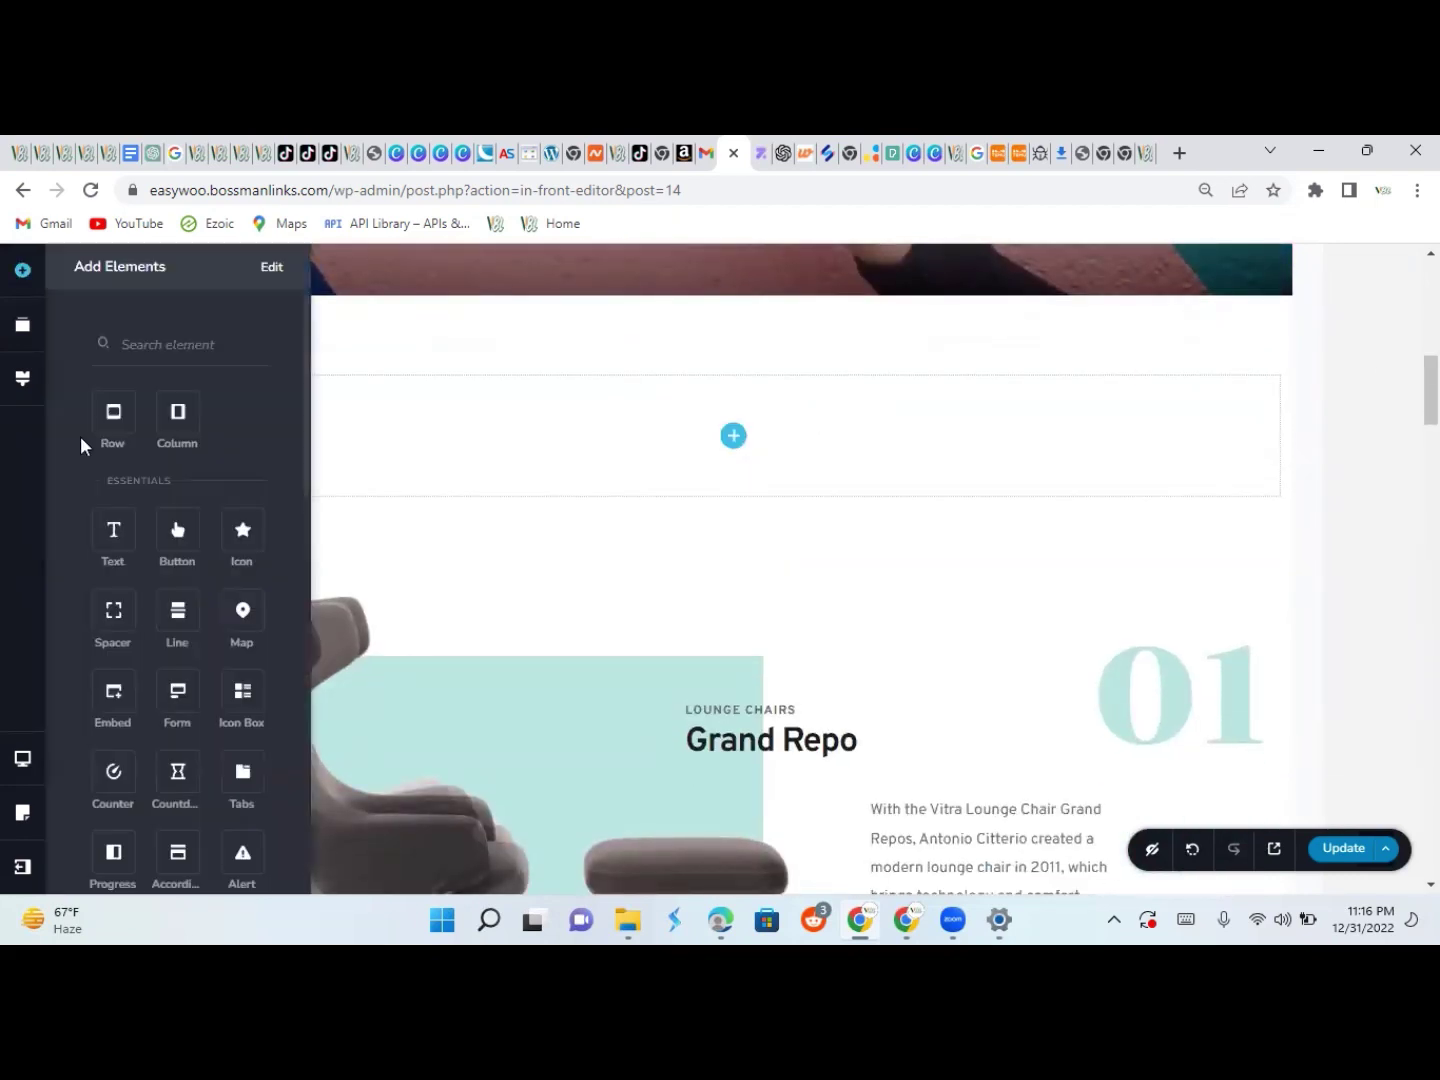
click(120, 345)
text(spa)
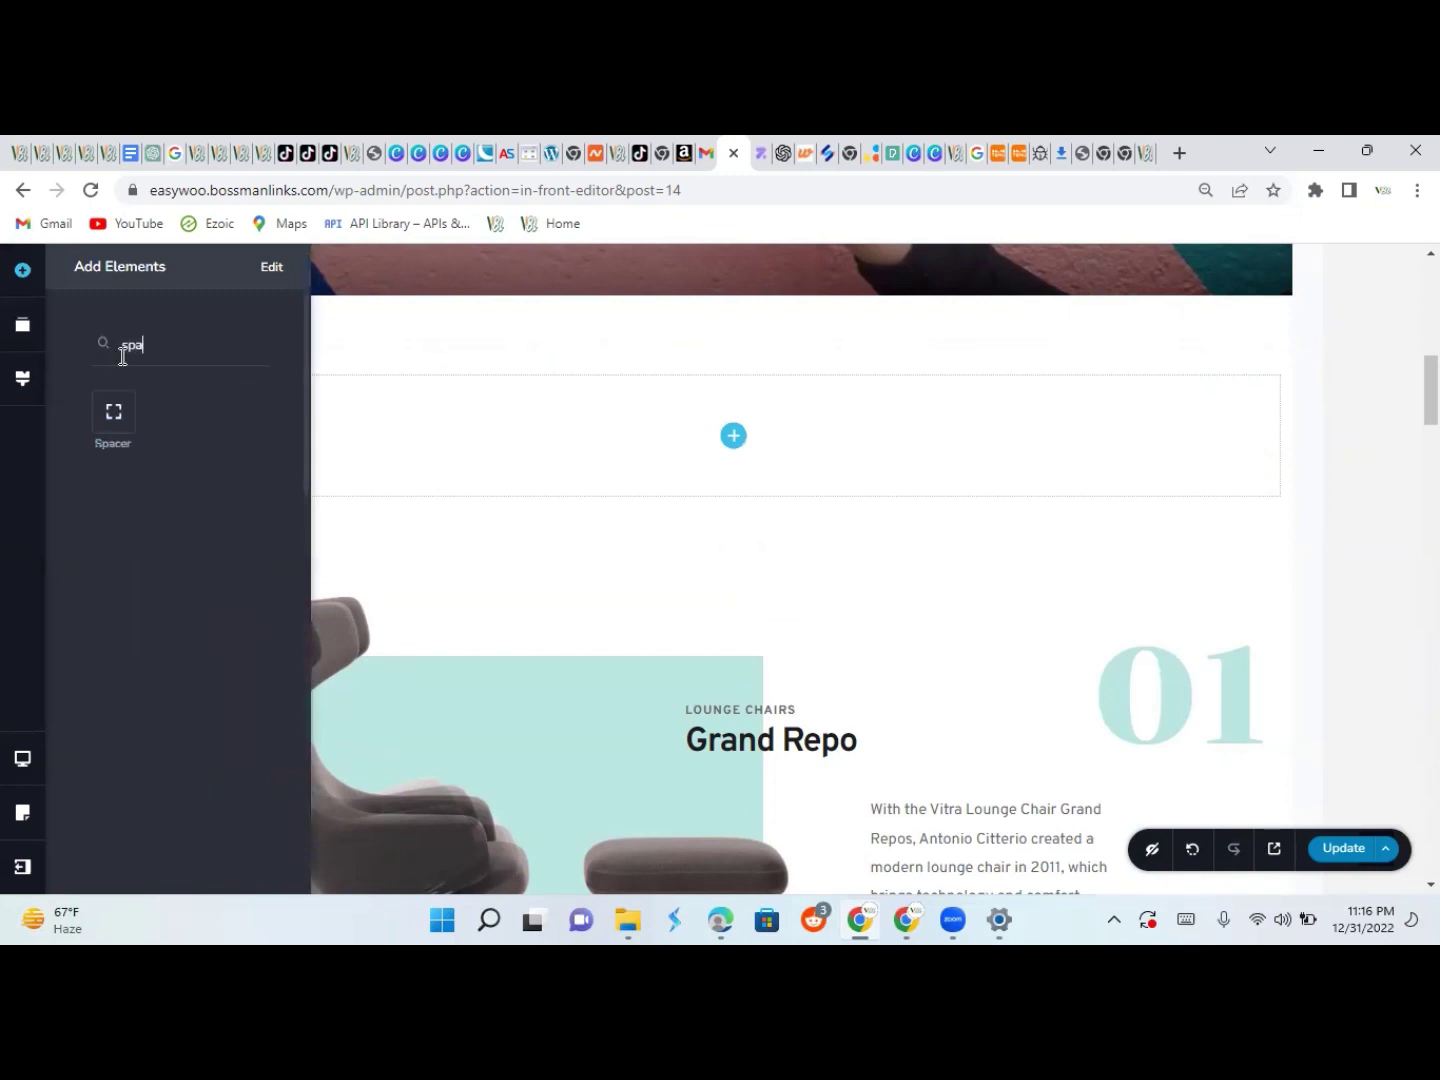
drag(115, 407, 731, 431)
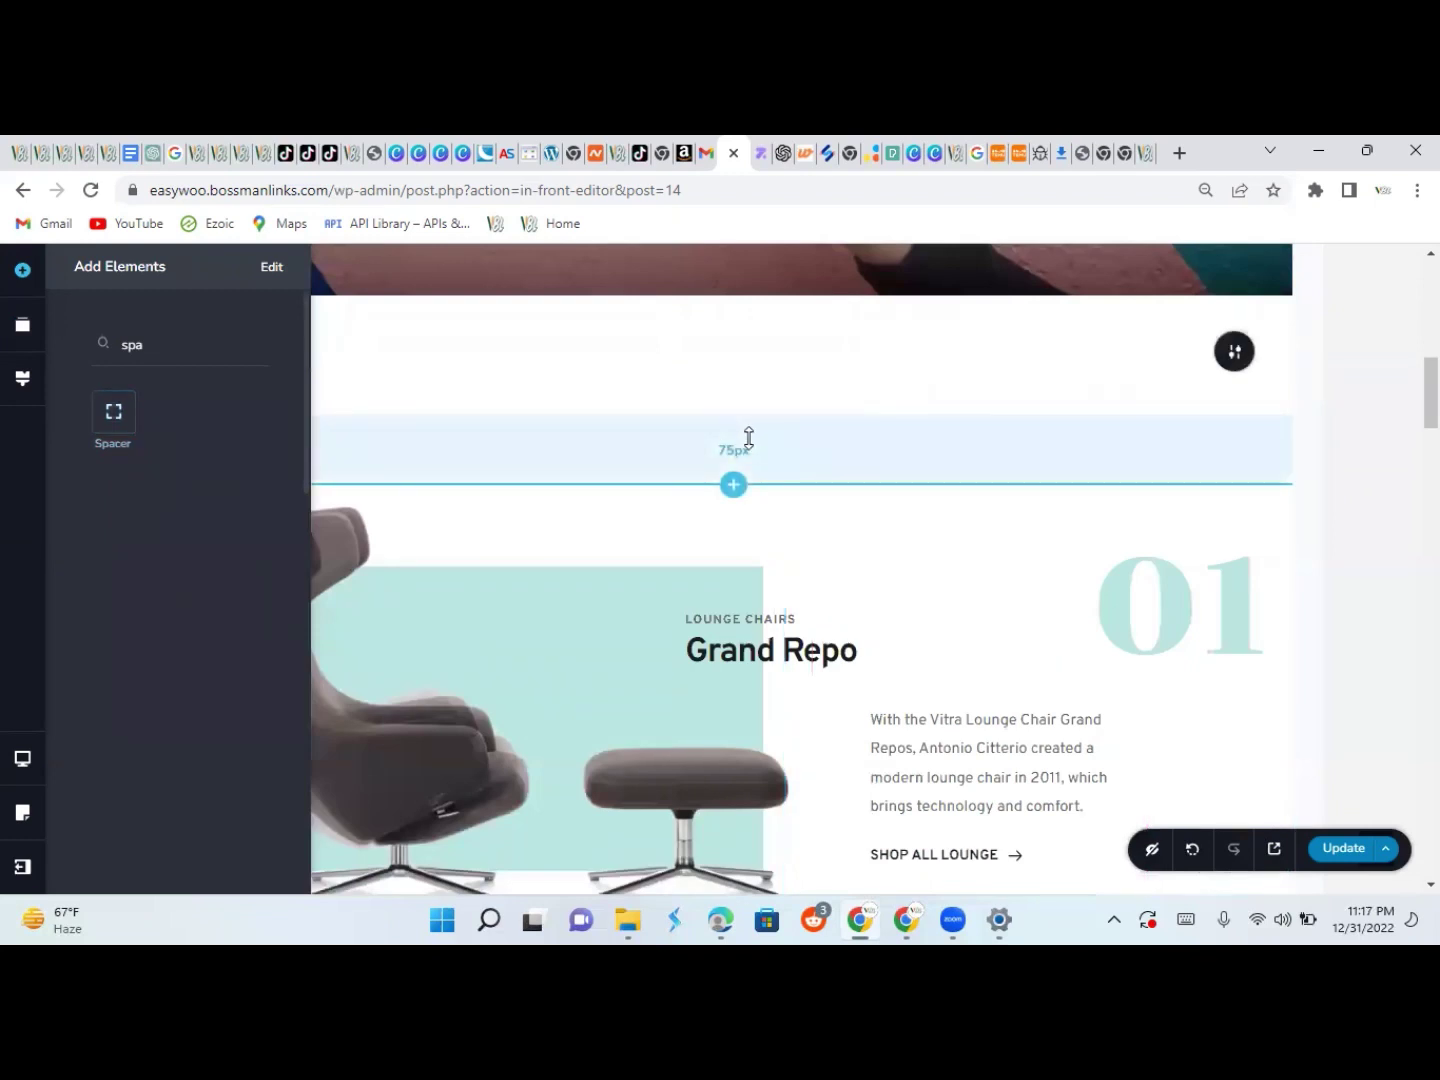
click(612, 390)
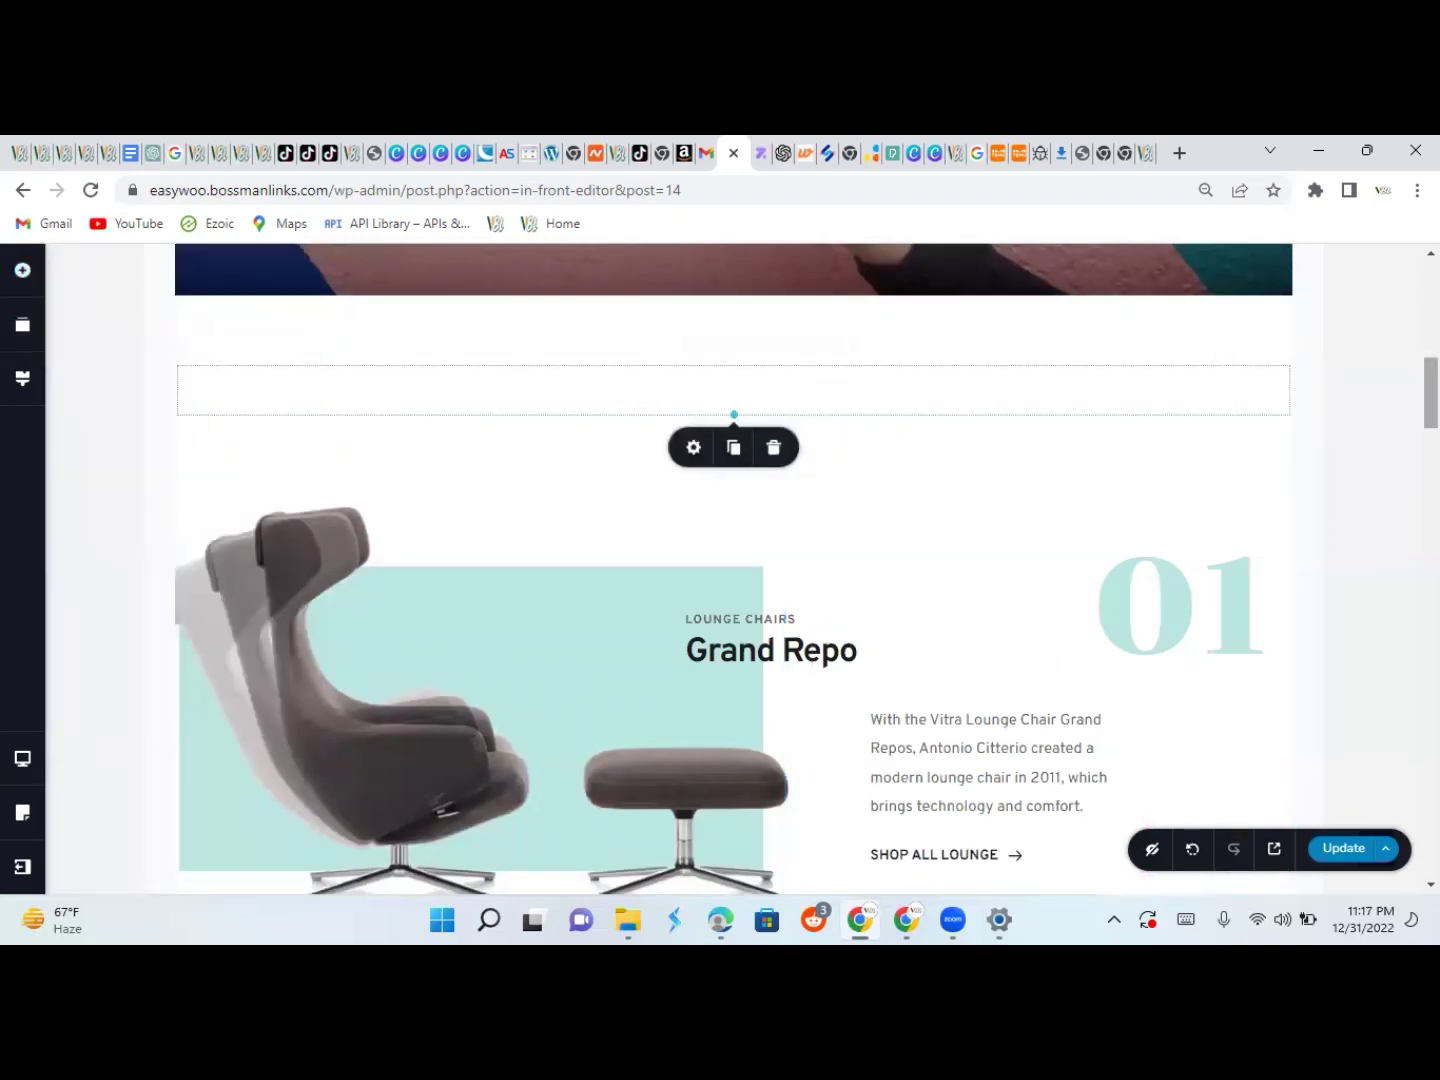
Switch to the open vivibosslink.com site and examine its header, hero and "Why learn on Vivibosslink?" section as a reference
scroll(733, 560, down, 20)
scroll(733, 568, up, 20)
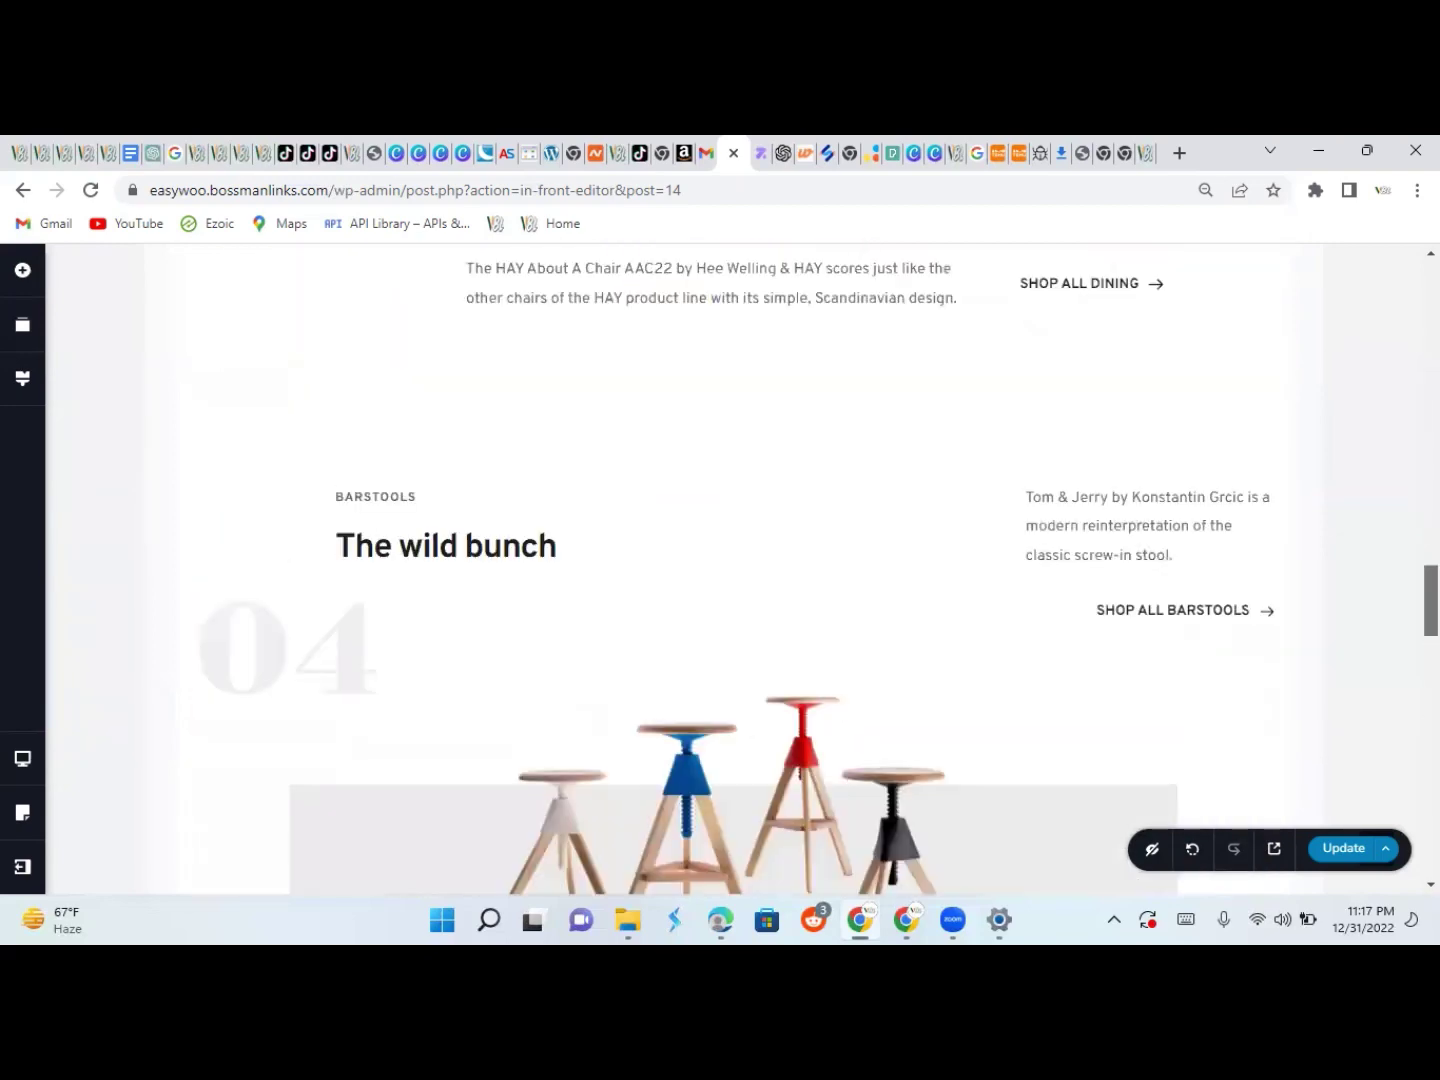
scroll(733, 568, up, 5)
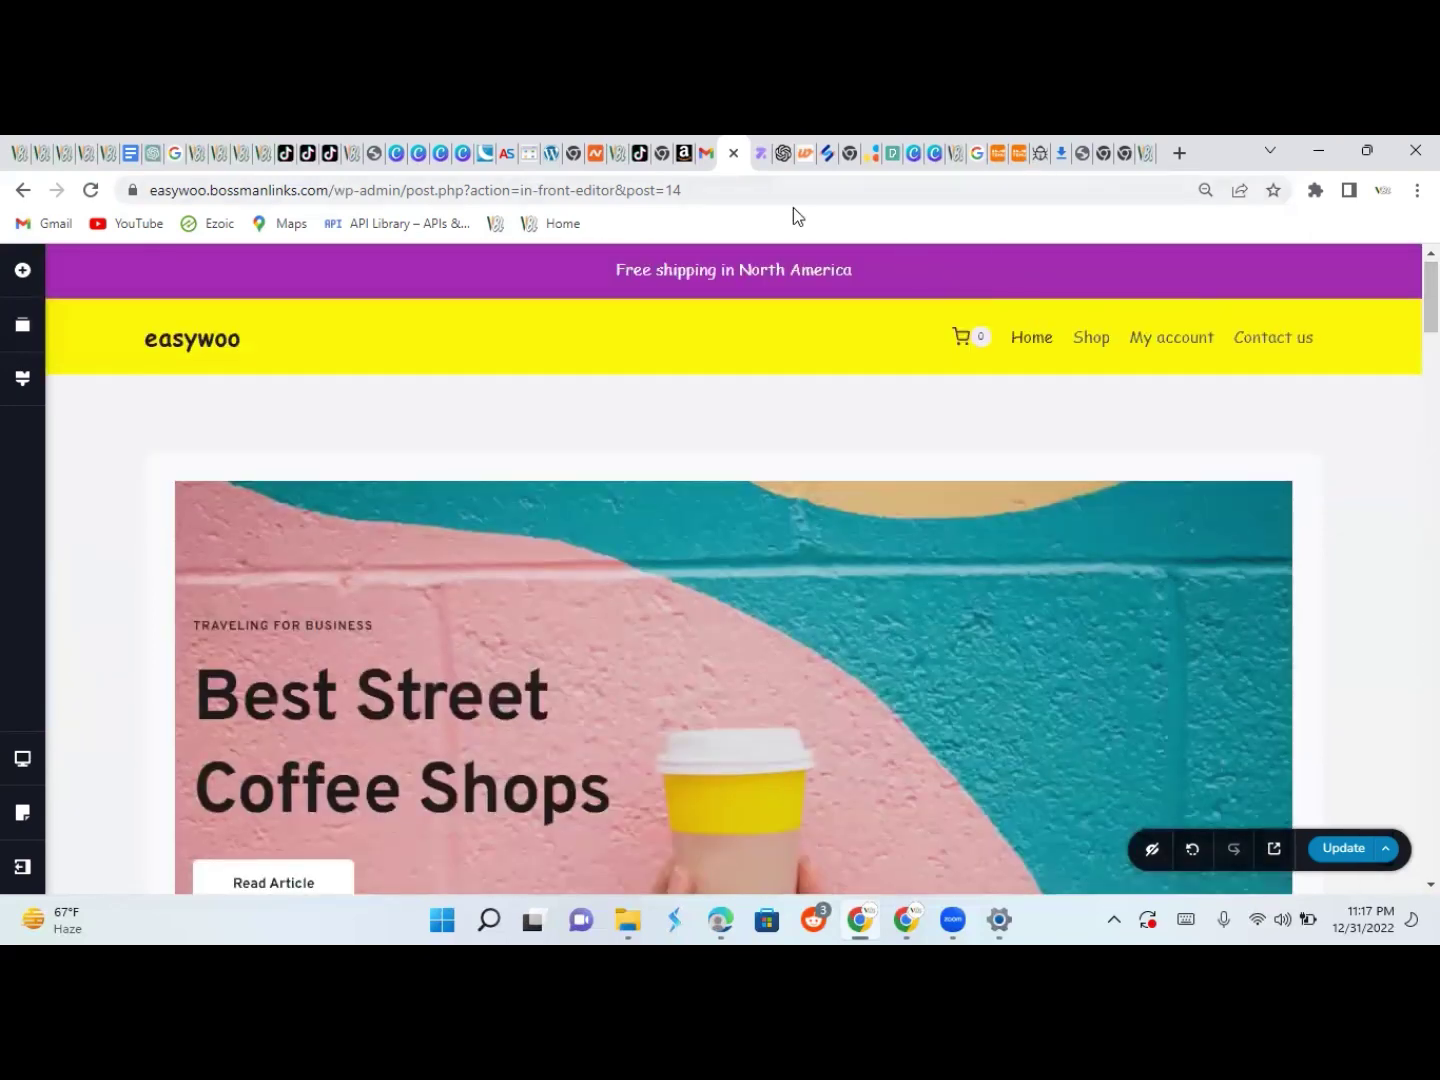
click(1142, 151)
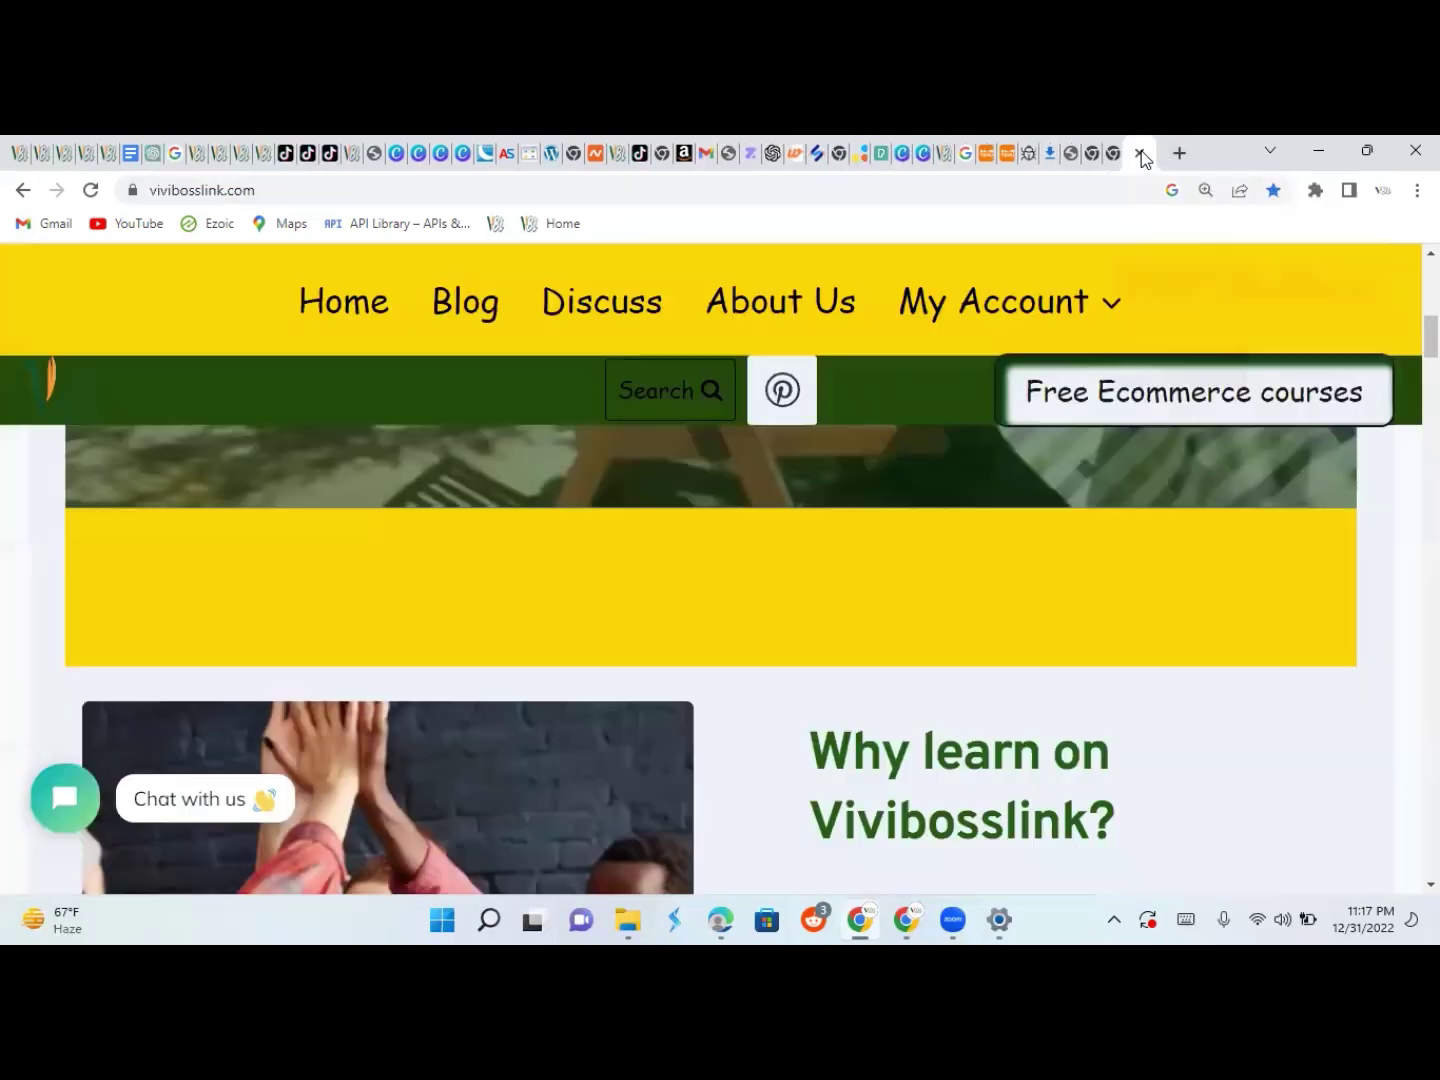
scroll(711, 660, up, 5)
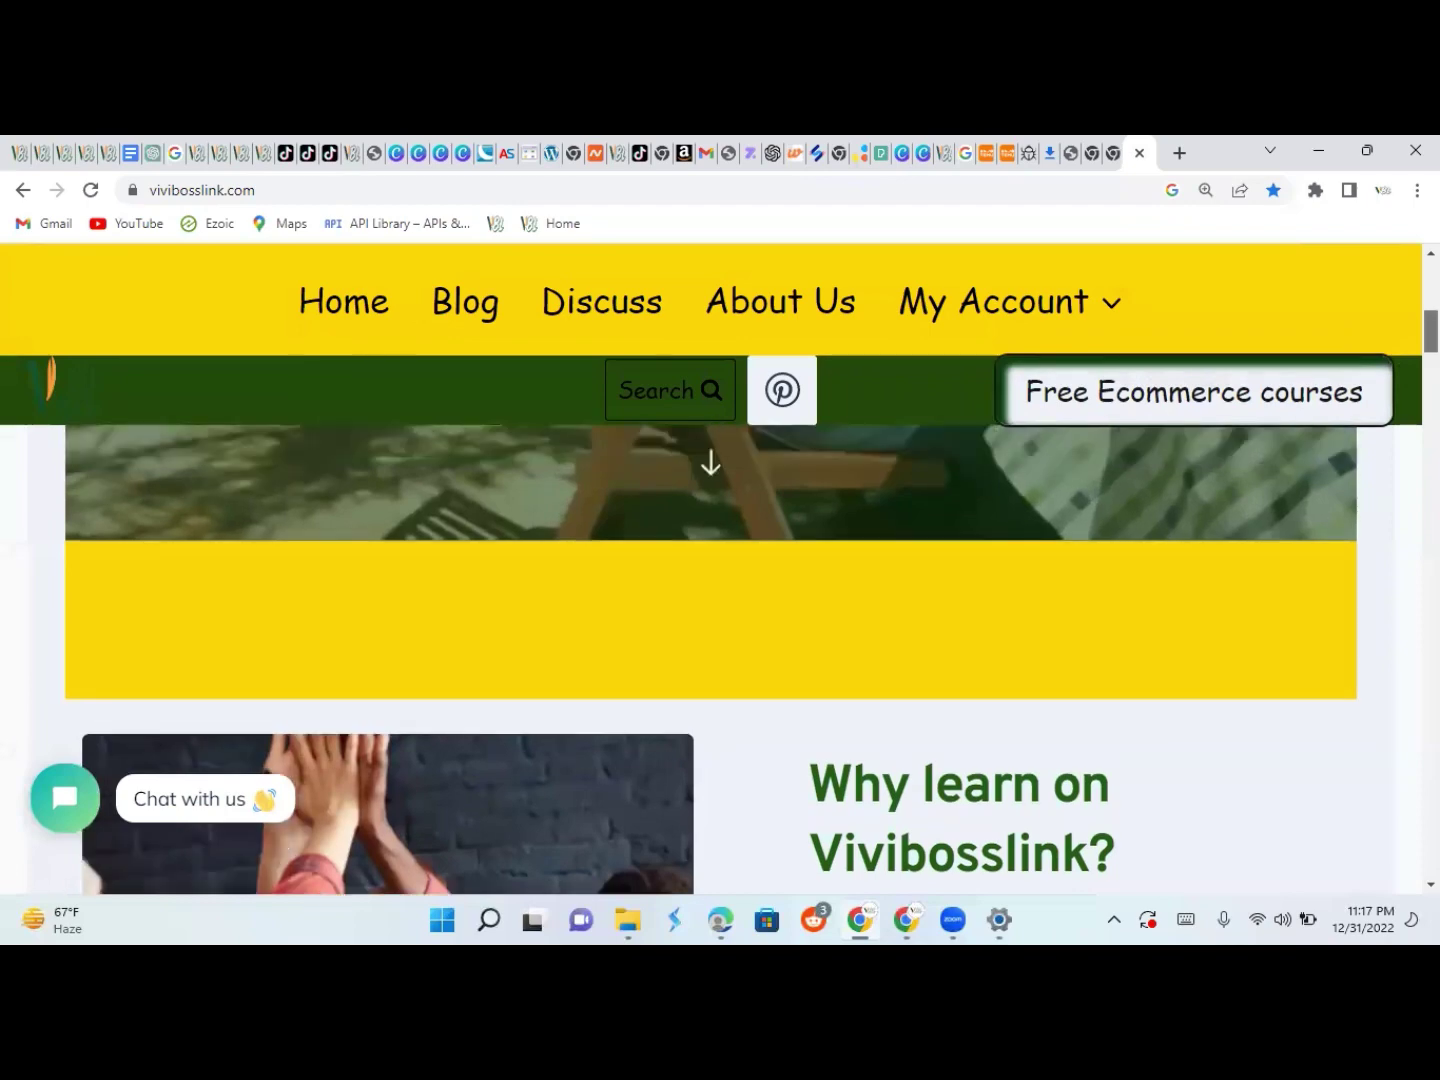
scroll(711, 660, up, 4)
scroll(711, 660, down, 10)
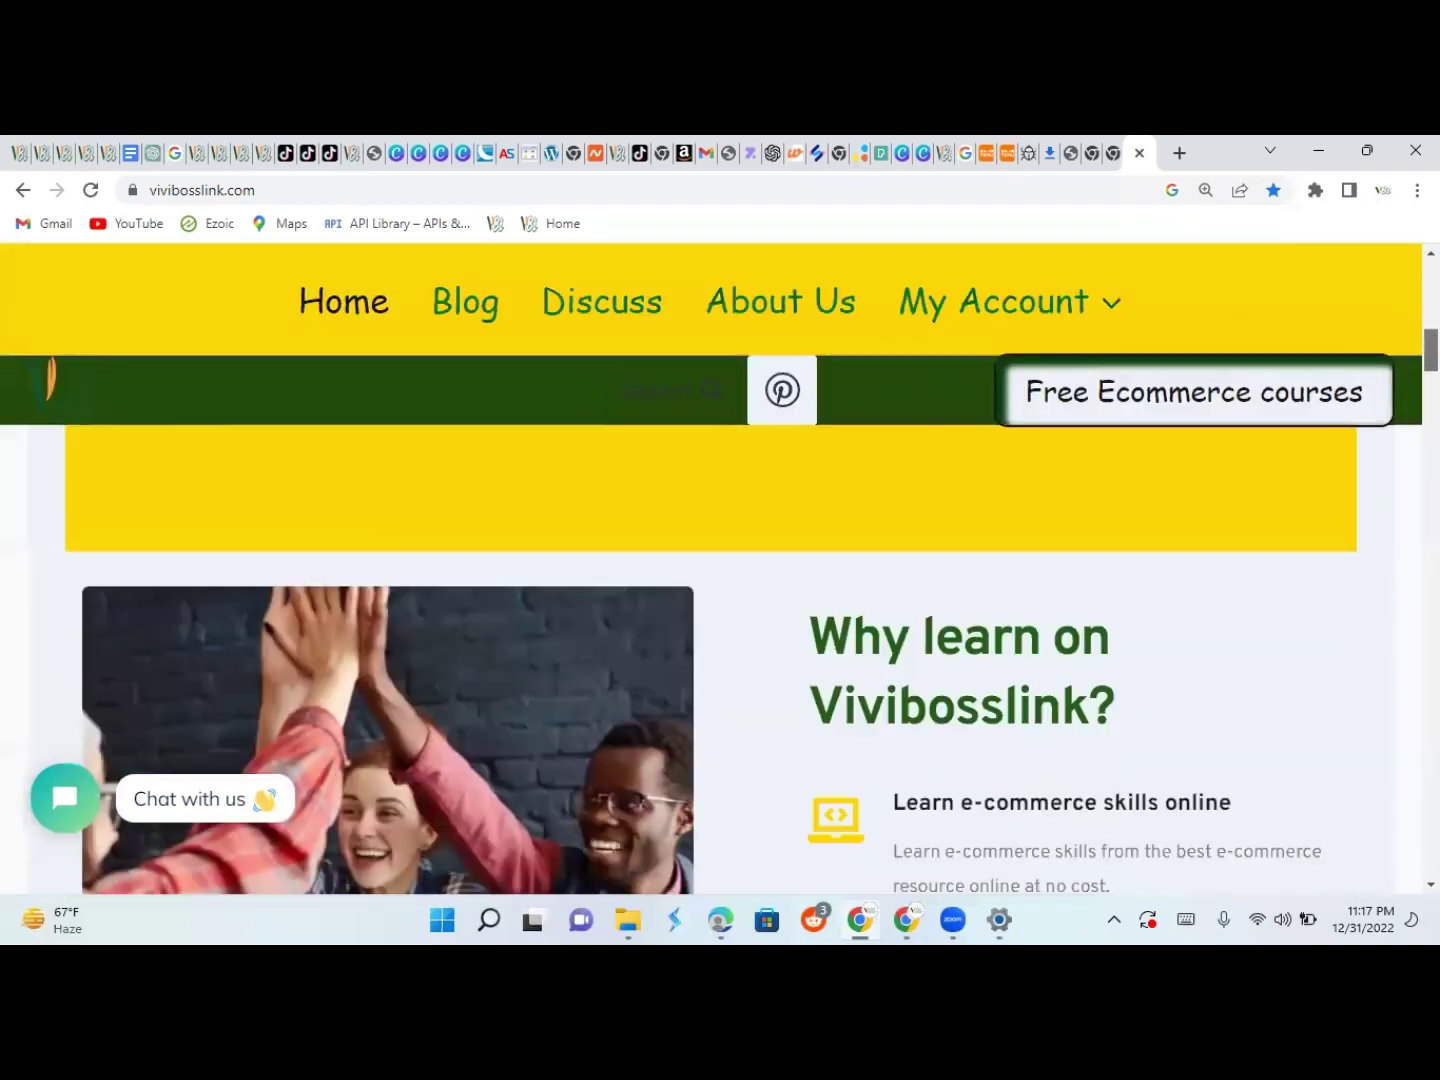
scroll(711, 660, up, 8)
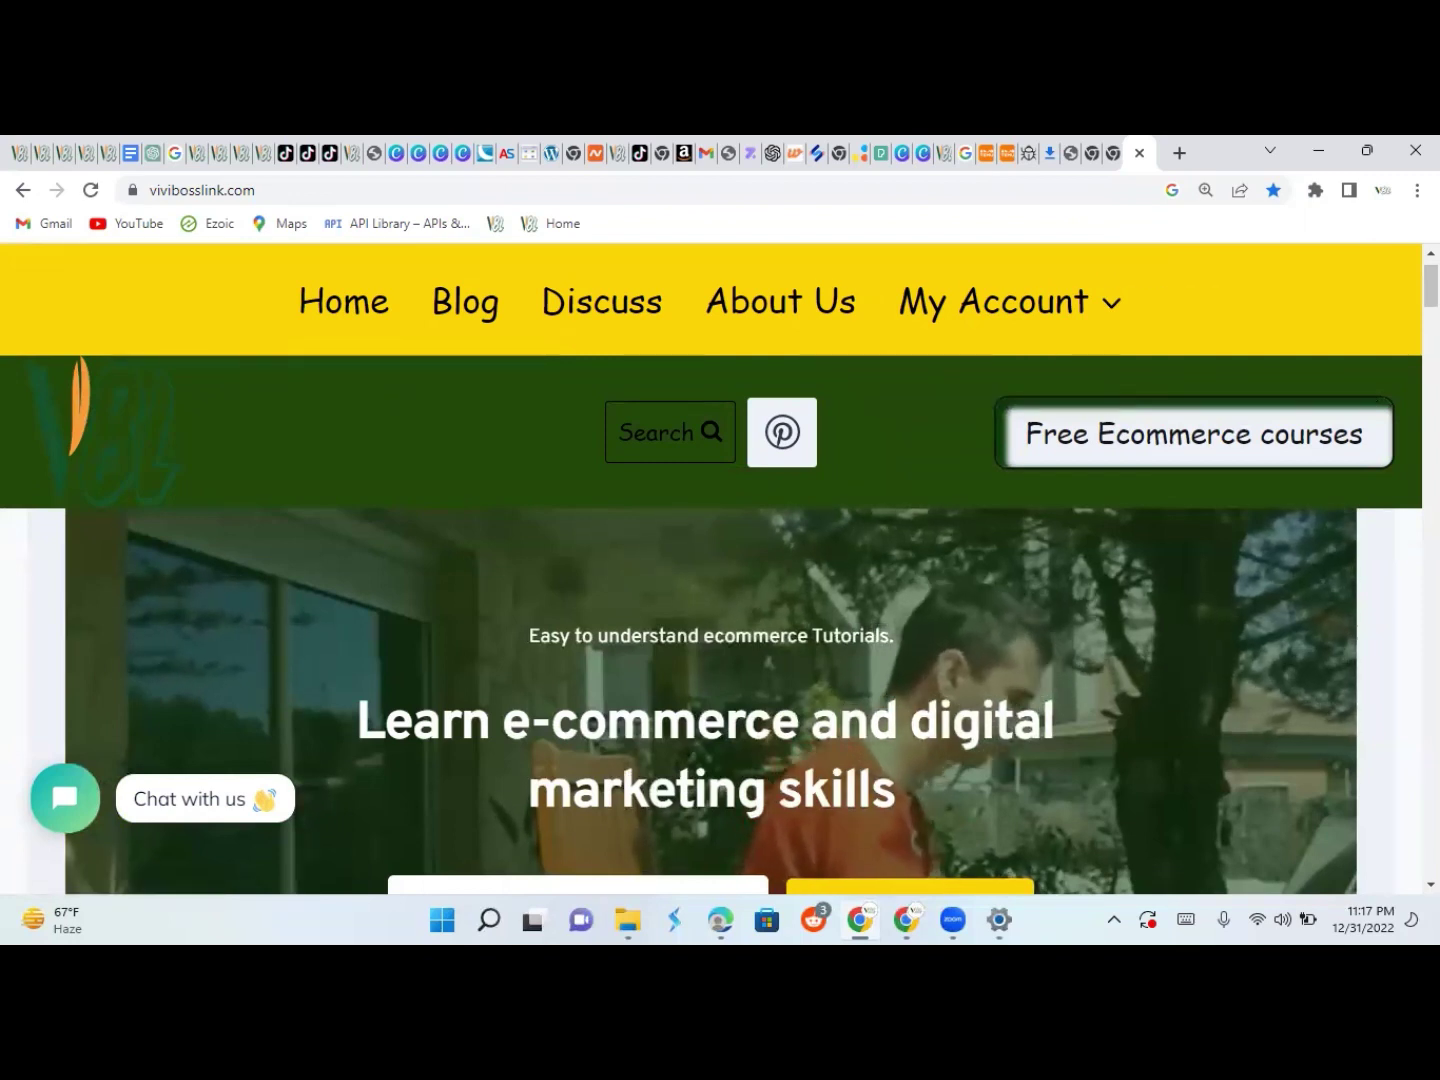
drag(1431, 286, 1431, 272)
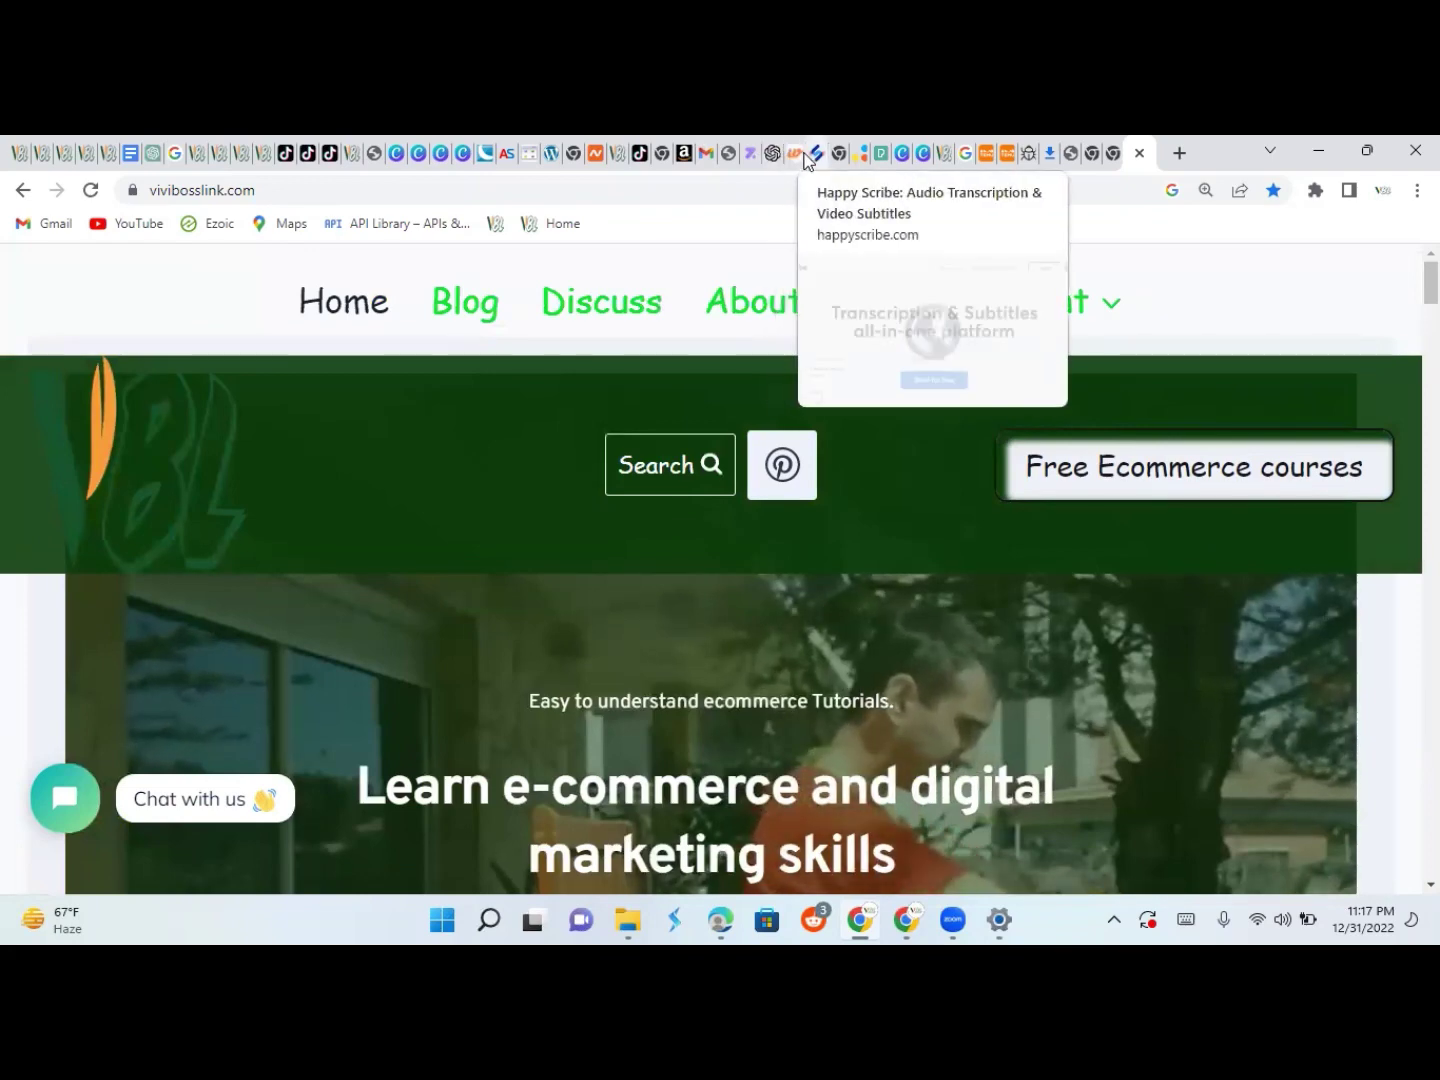
Return to the easywoo Home page editor and review the layout from the header and hero through the About the Store section
click(728, 153)
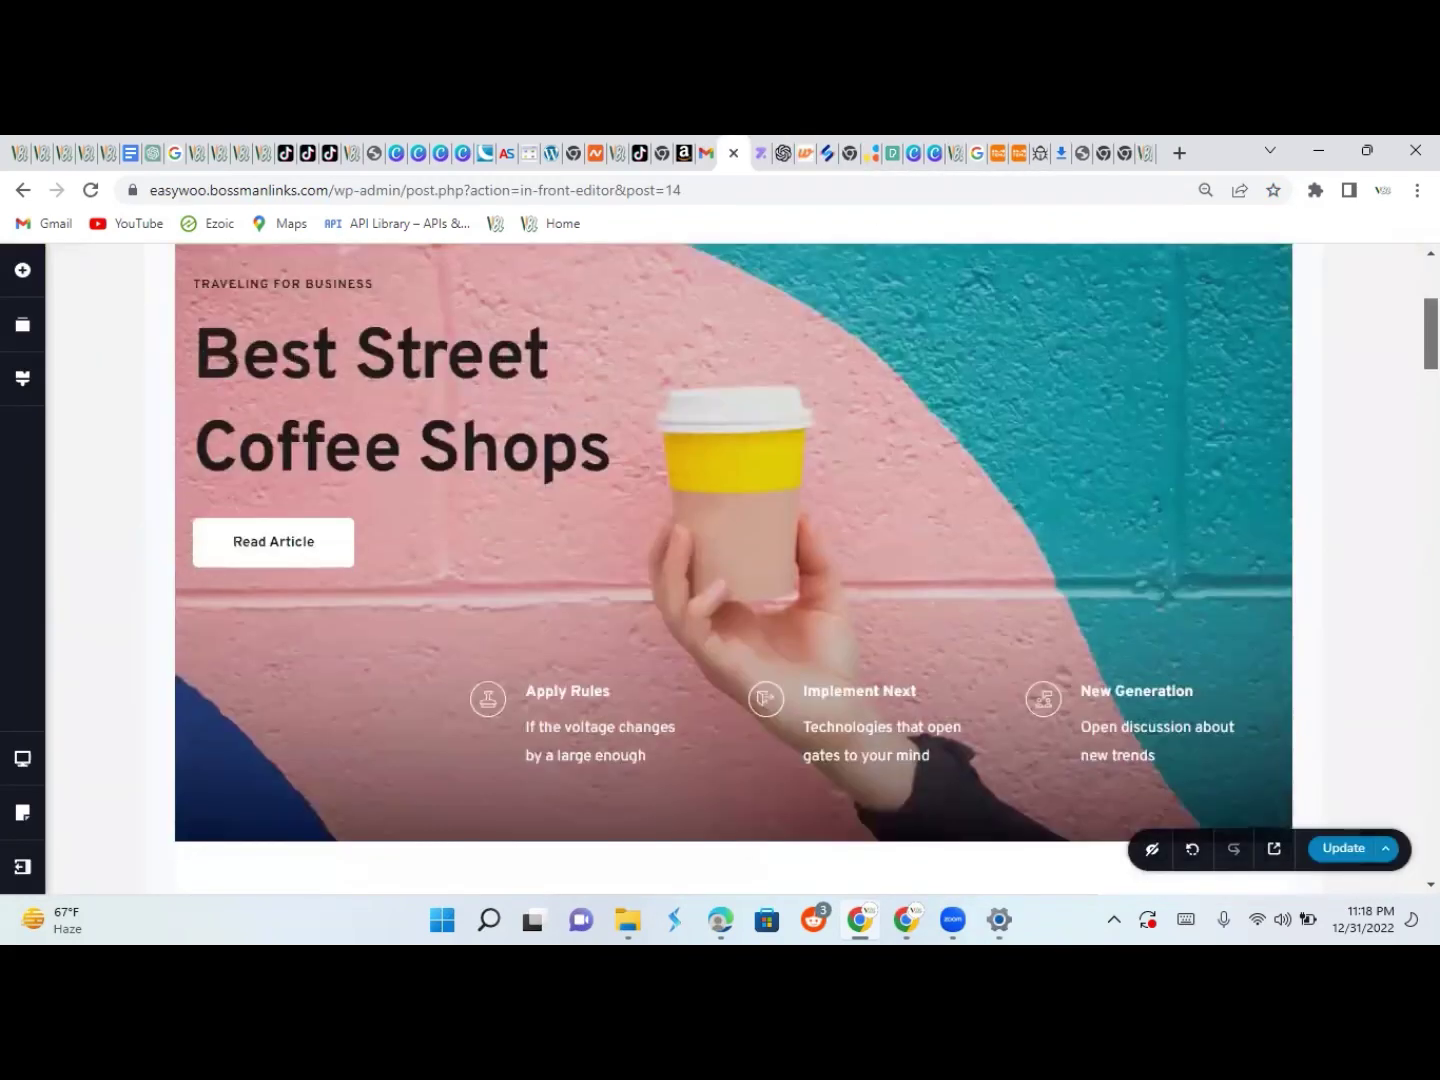
scroll(733, 553, up, 1)
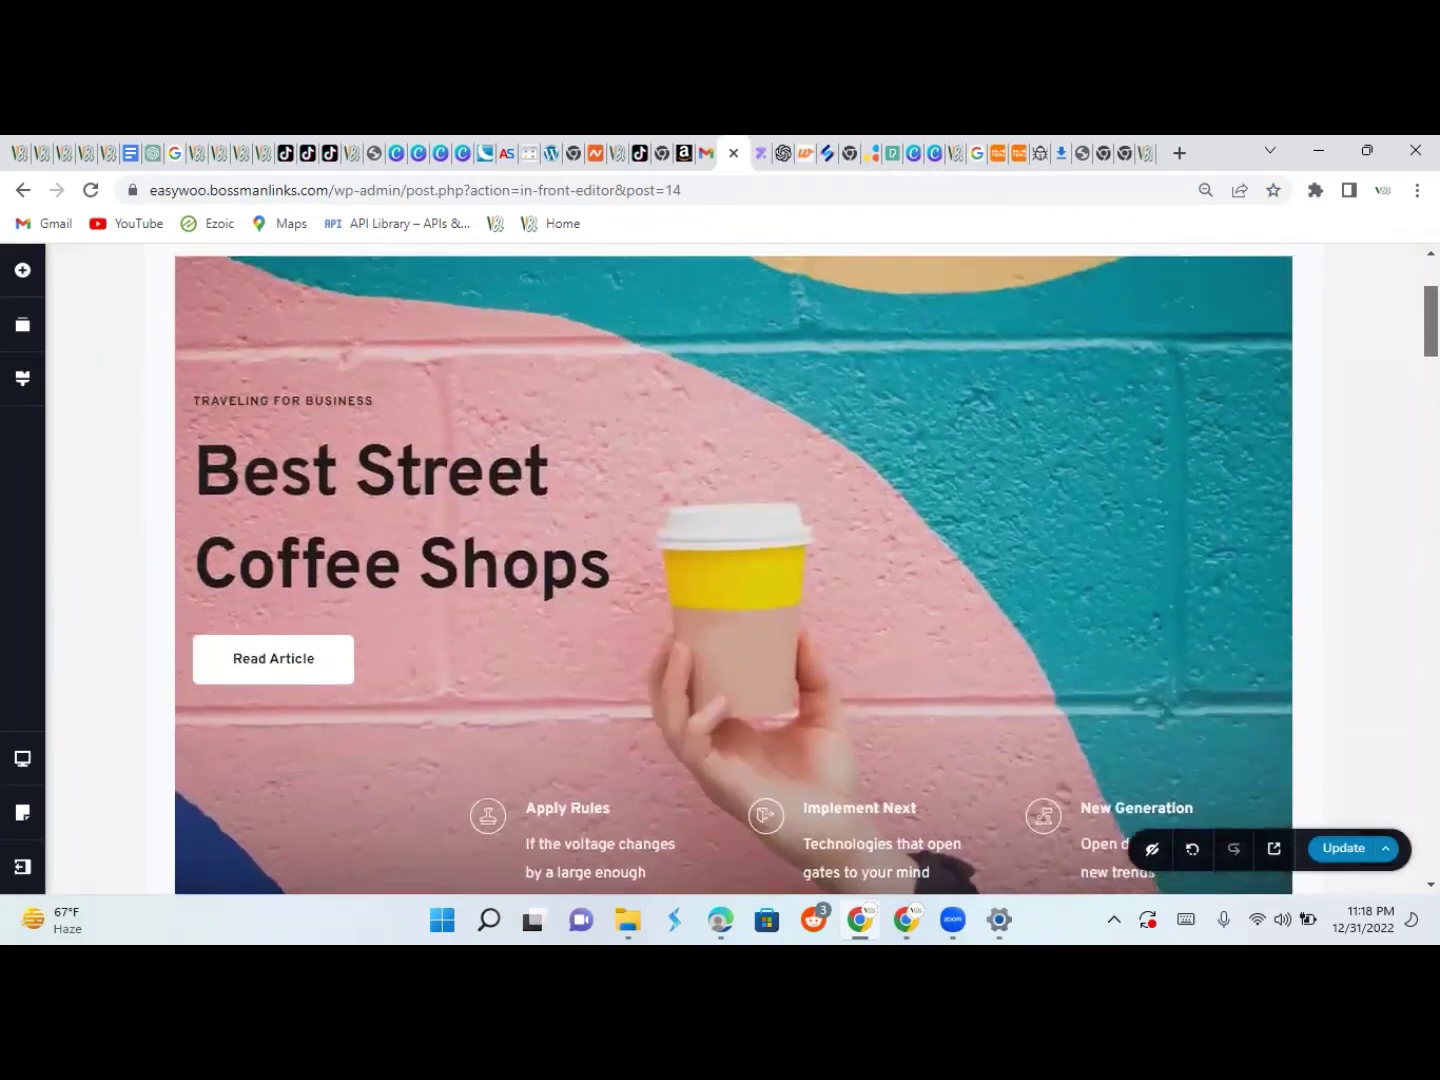
scroll(733, 570, up, 2)
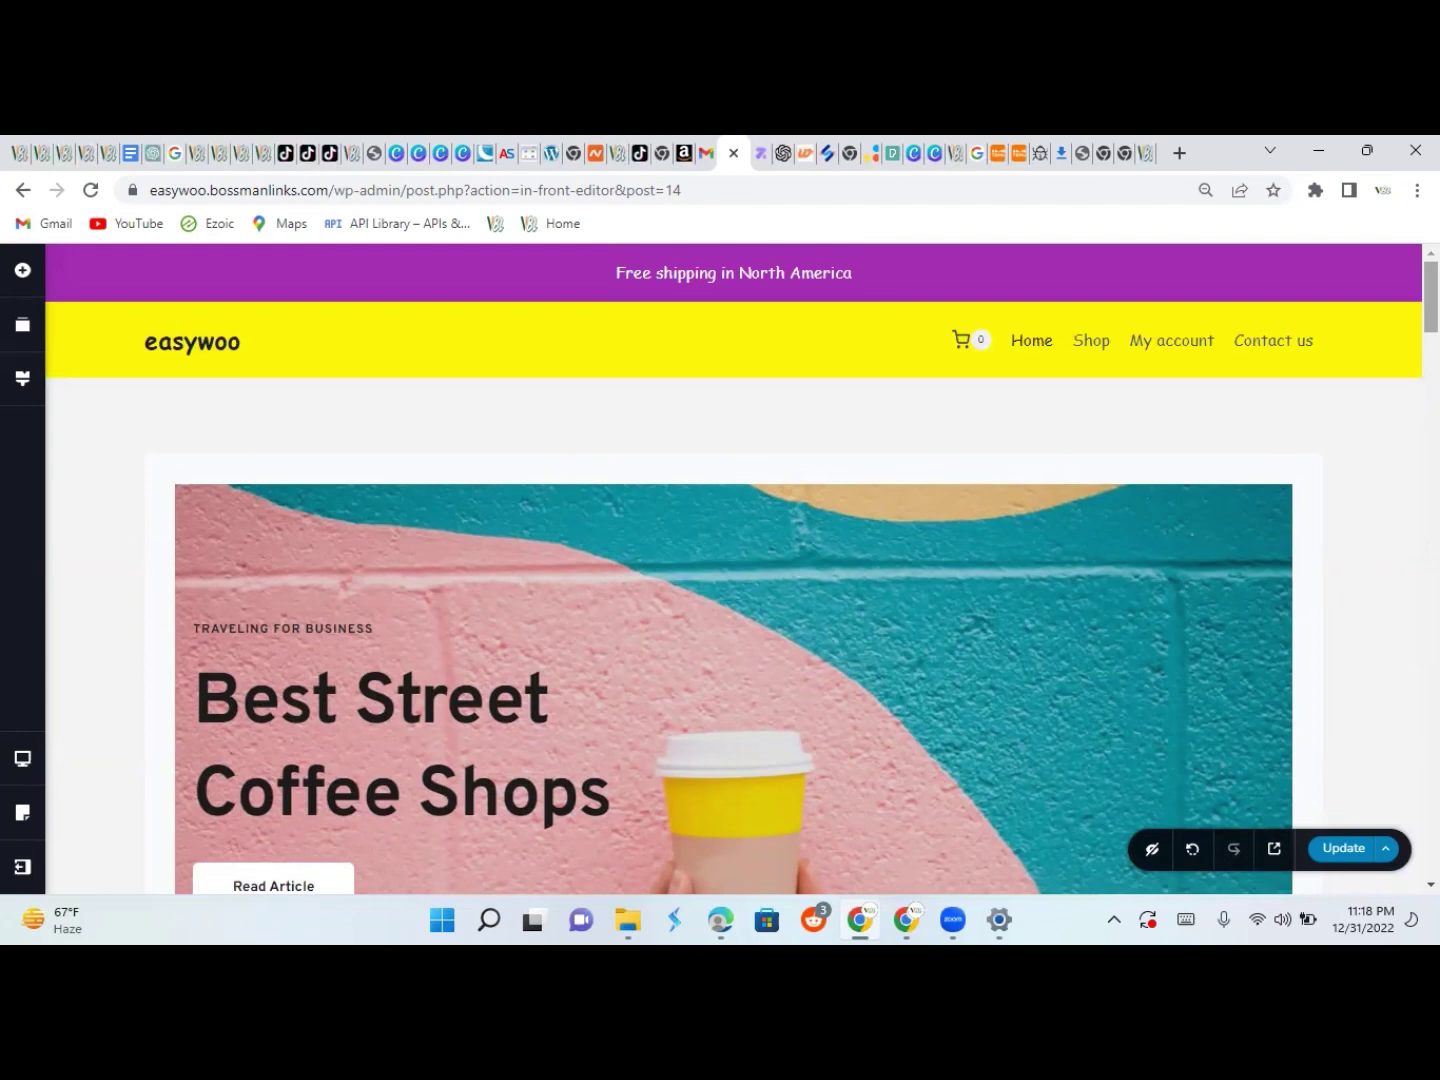
scroll(732, 570, down, 2)
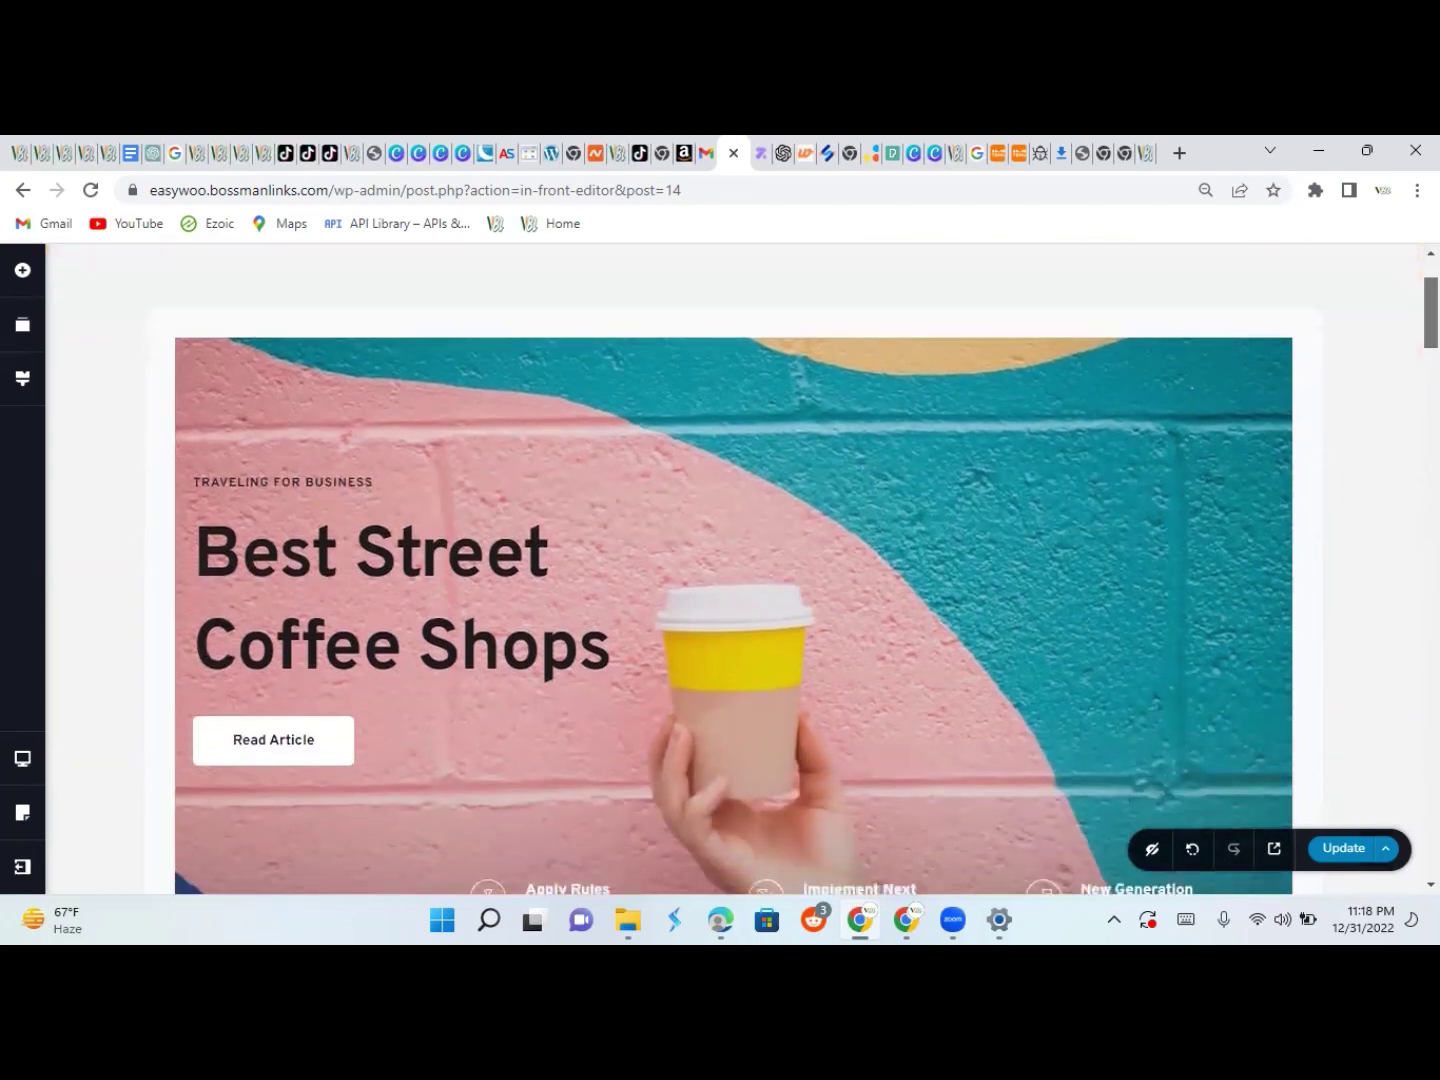
scroll(732, 570, up, 2)
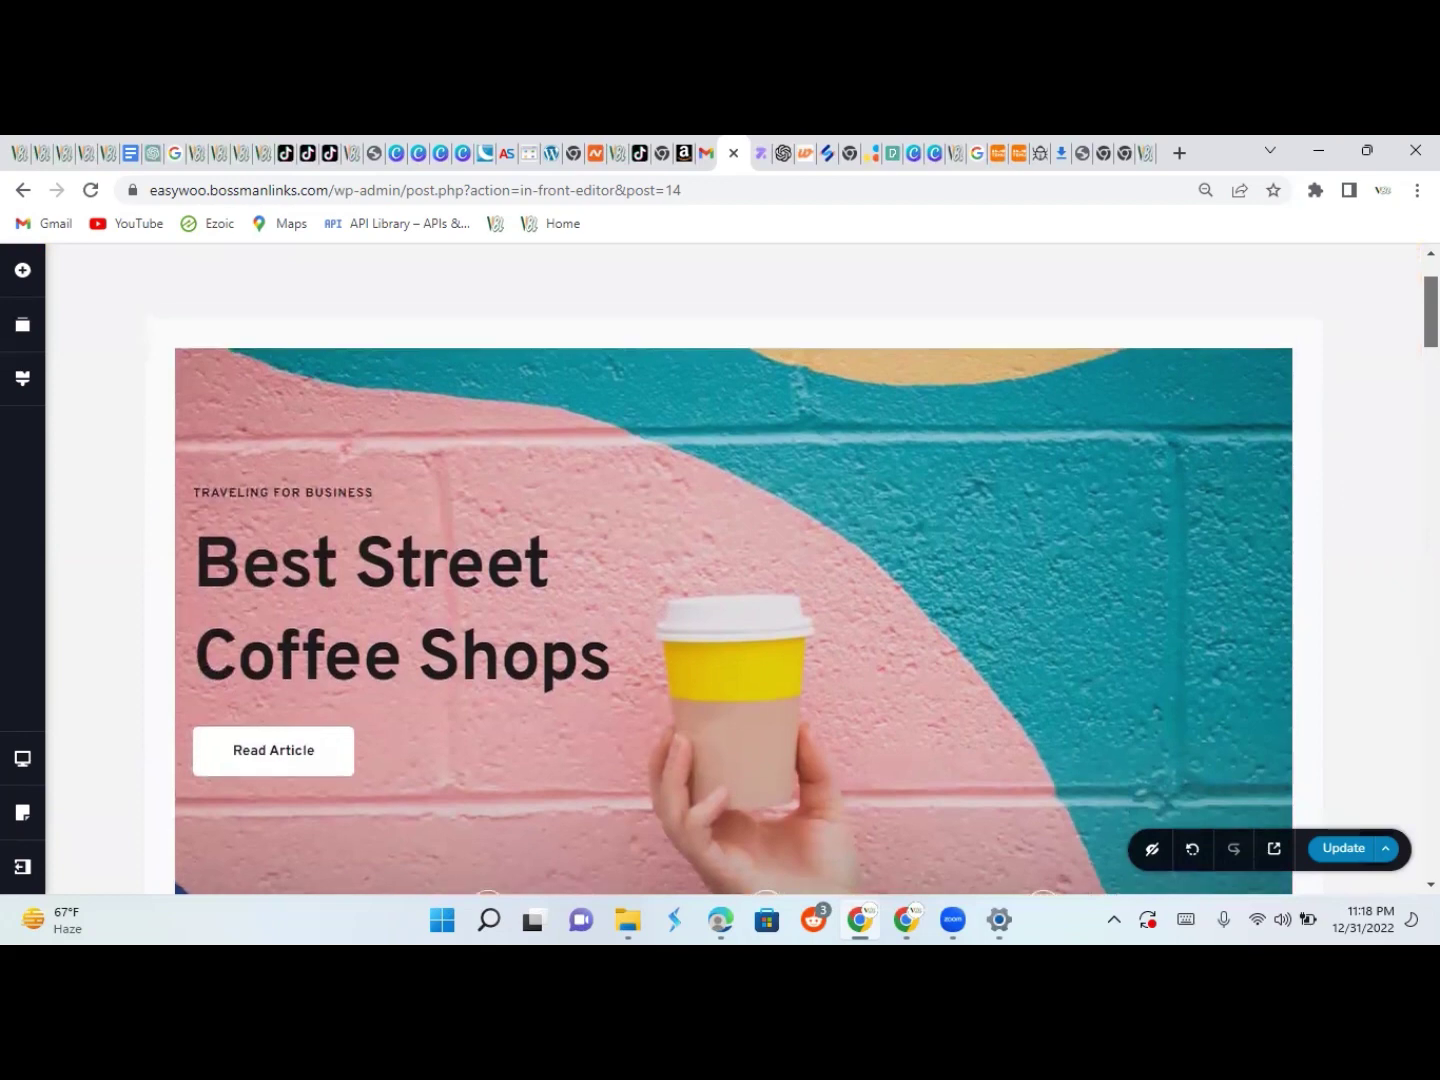
scroll(732, 570, down, 4)
scroll(732, 570, down, 3)
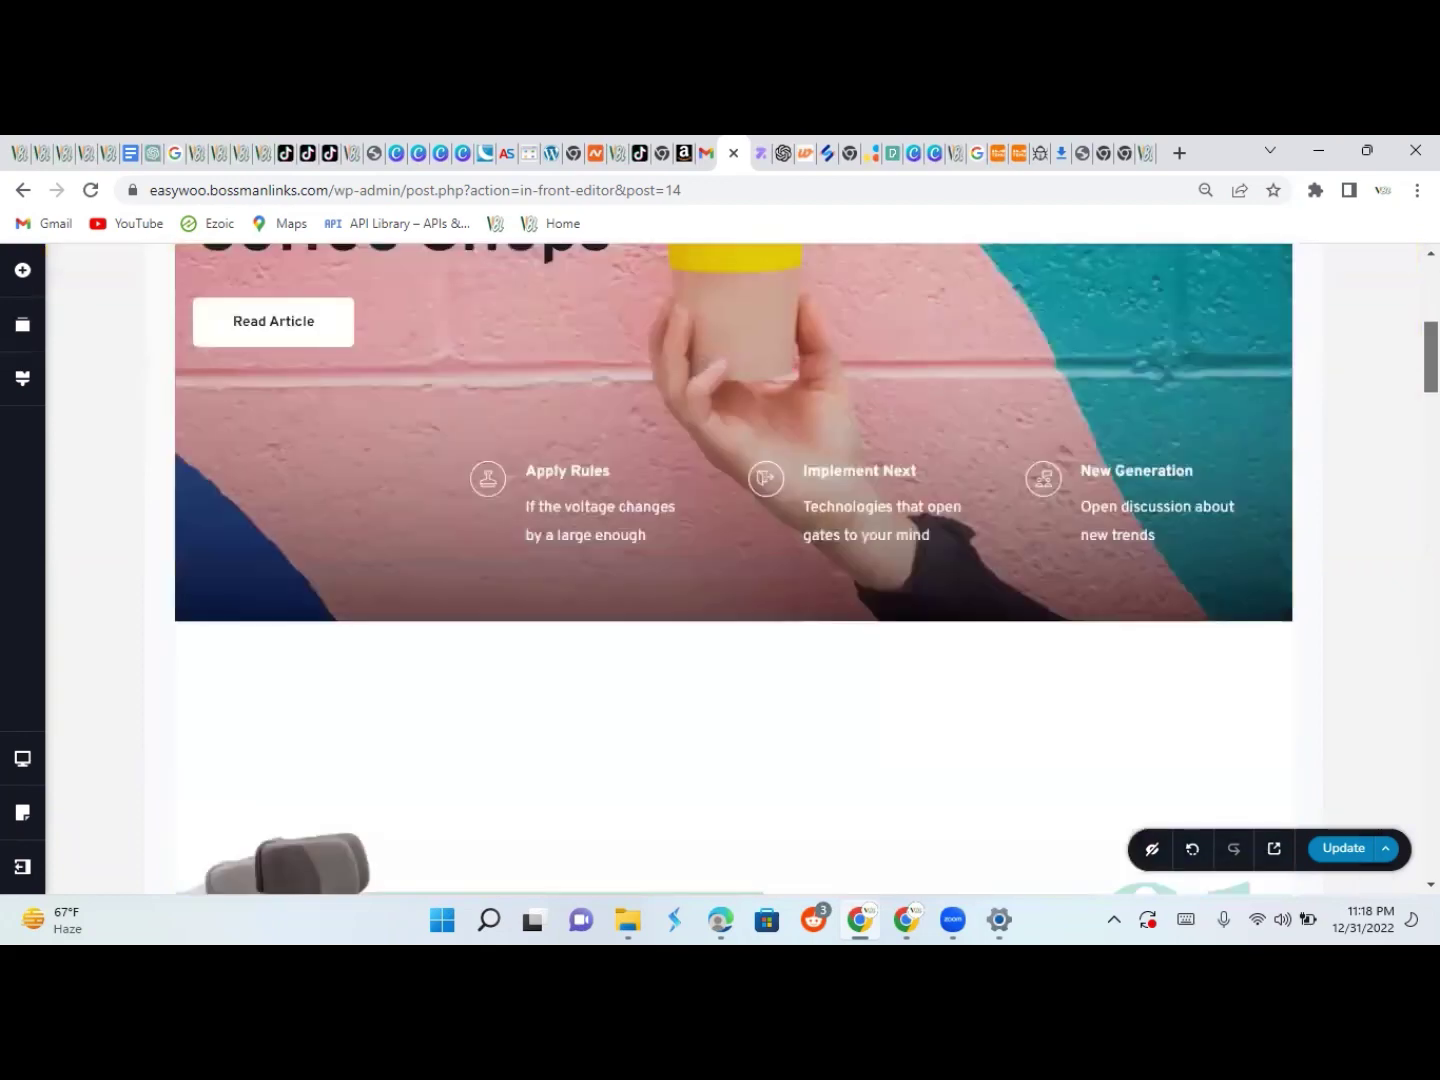
scroll(732, 570, up, 2)
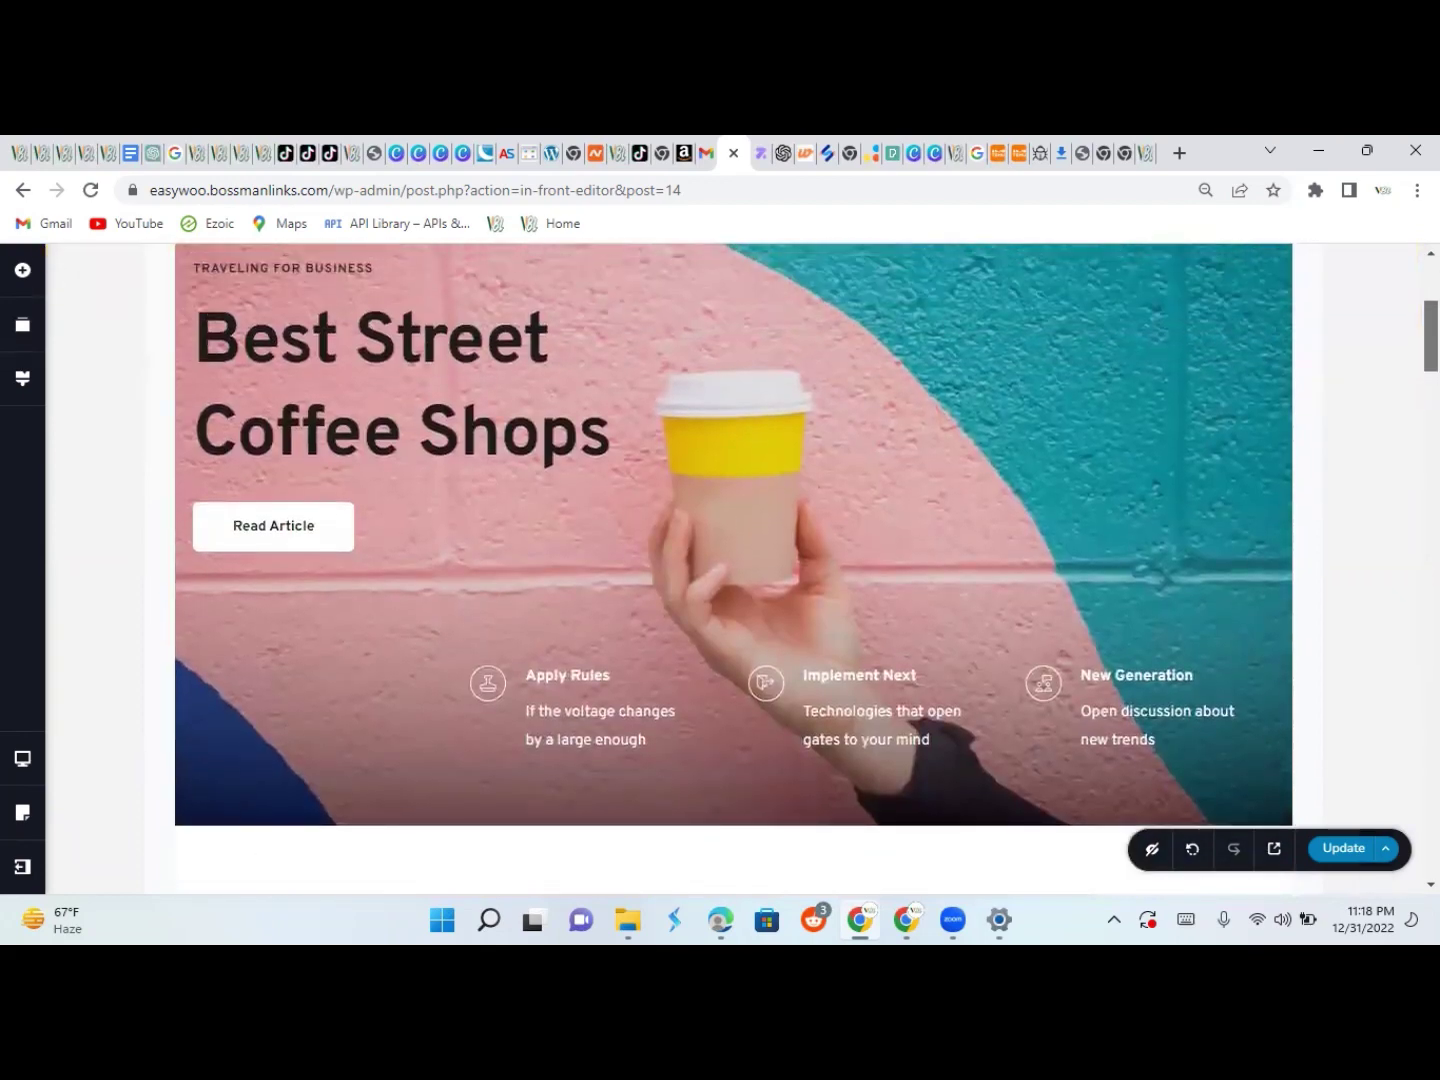
scroll(732, 570, up, 1)
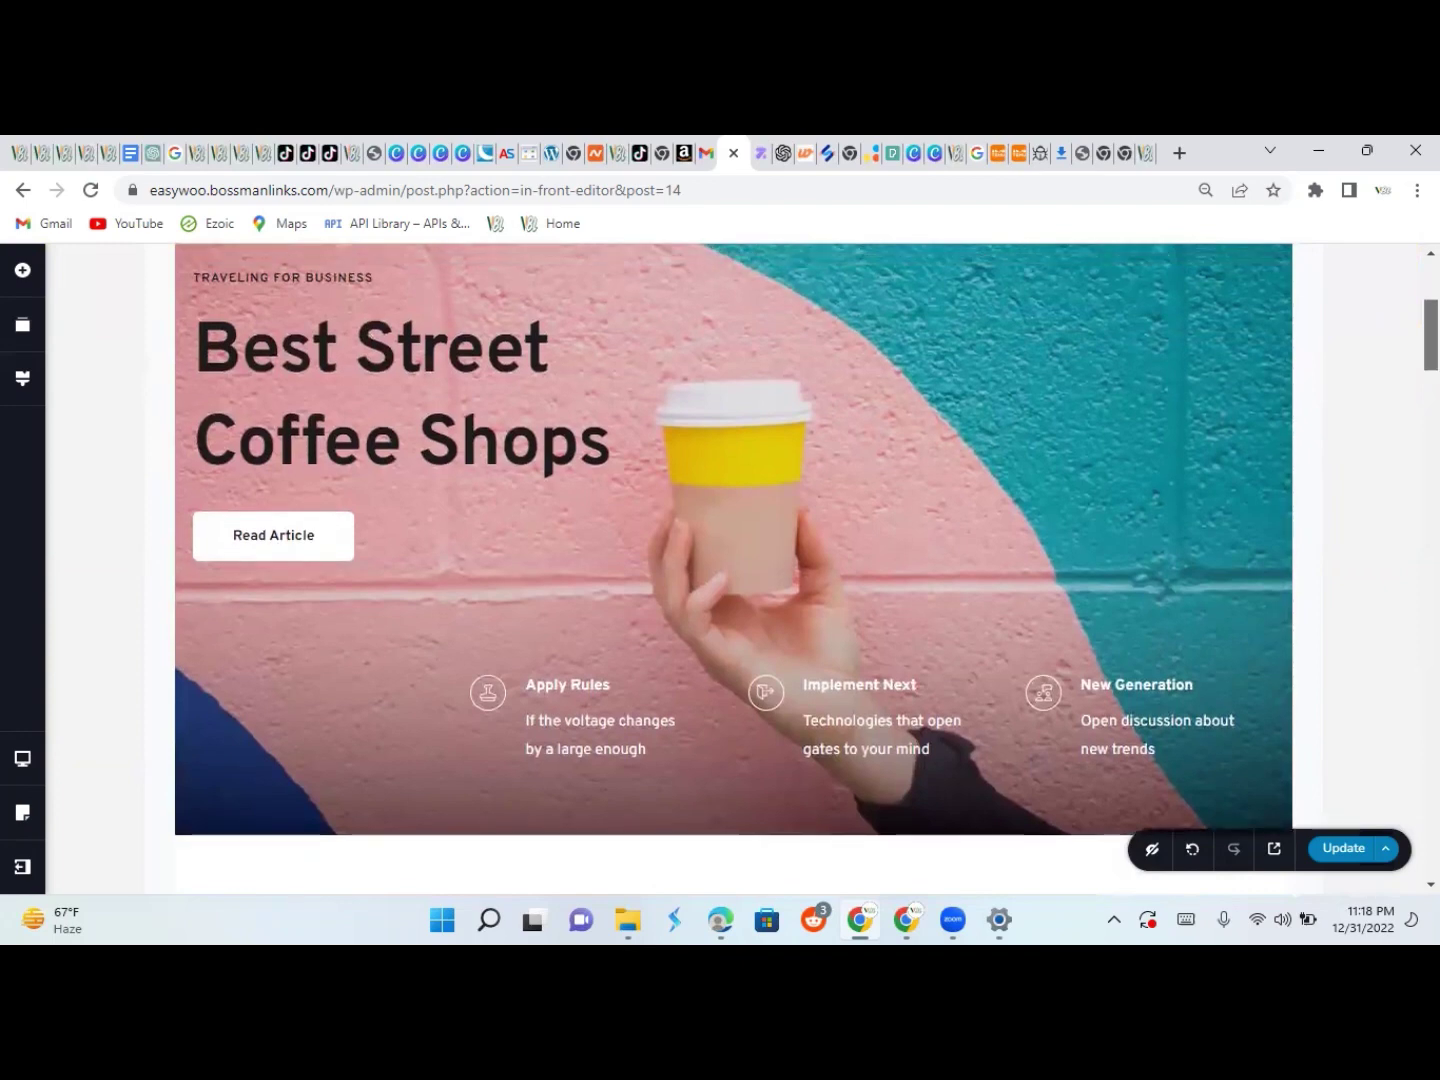
scroll(732, 570, down, 5)
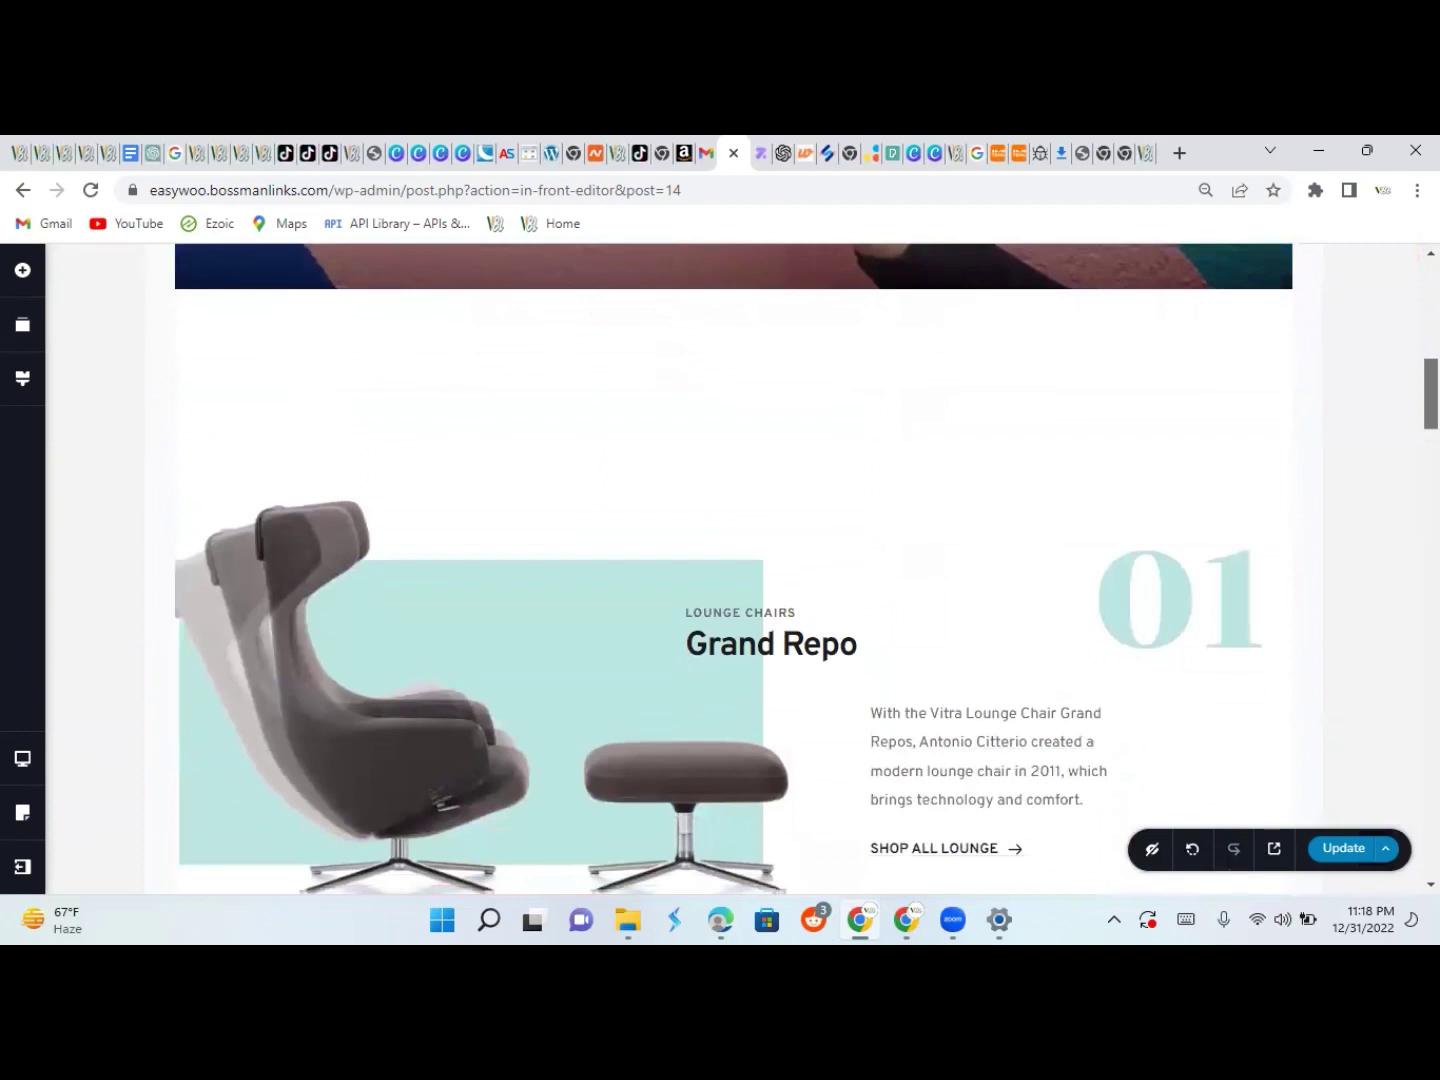
scroll(732, 570, down, 2)
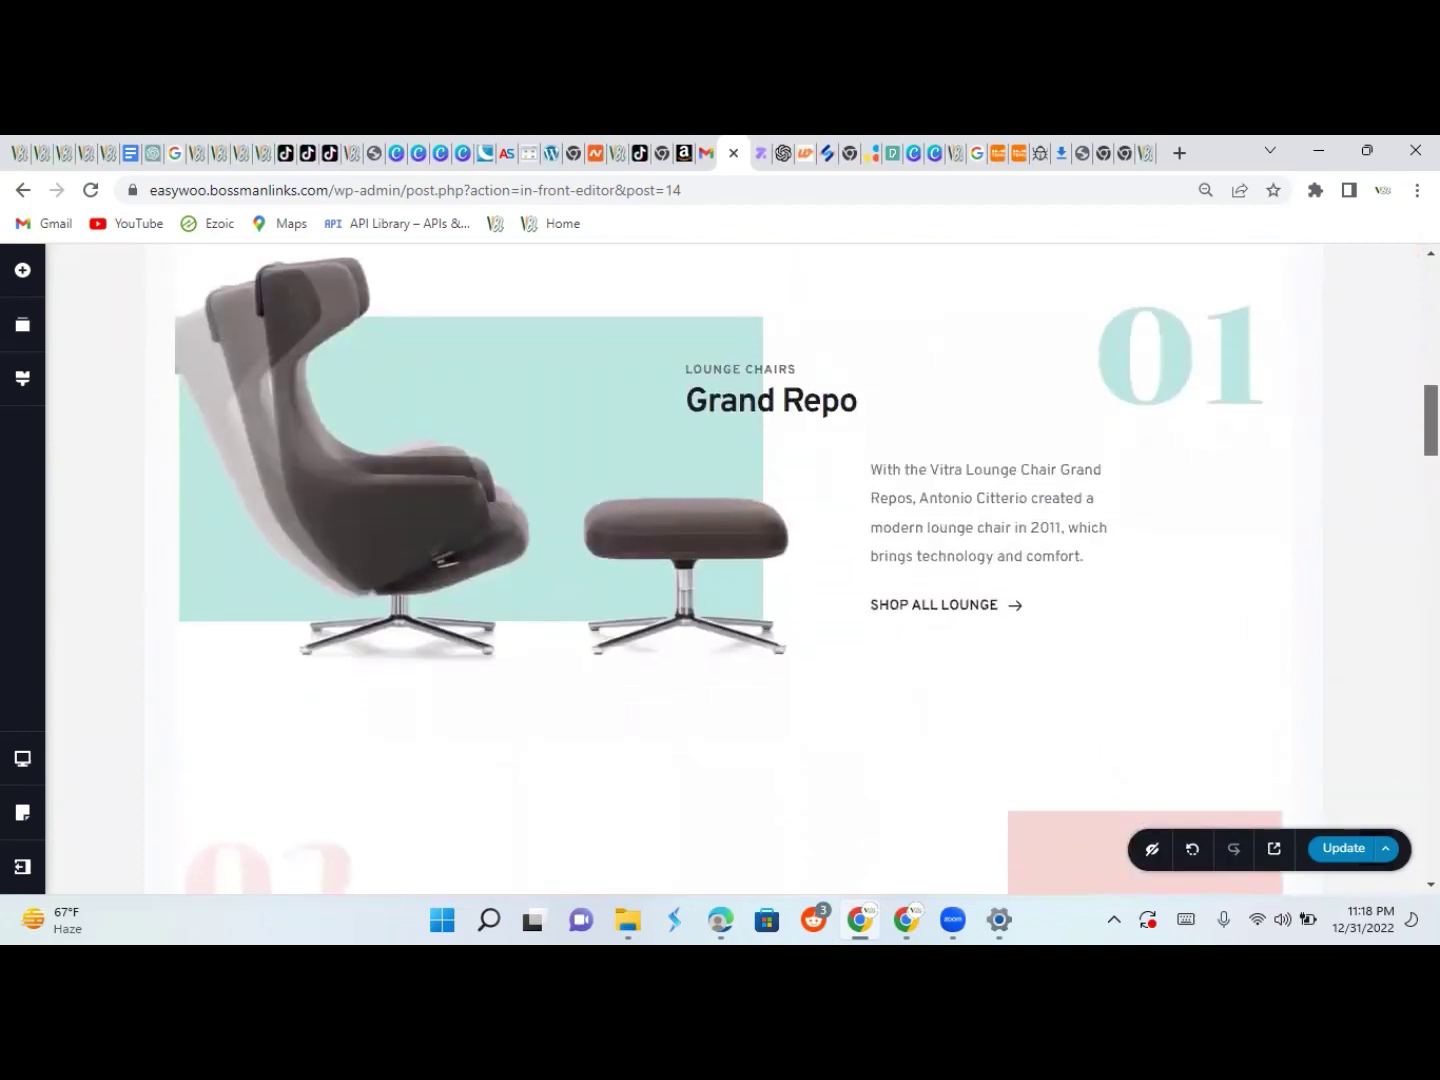
scroll(732, 570, down, 5)
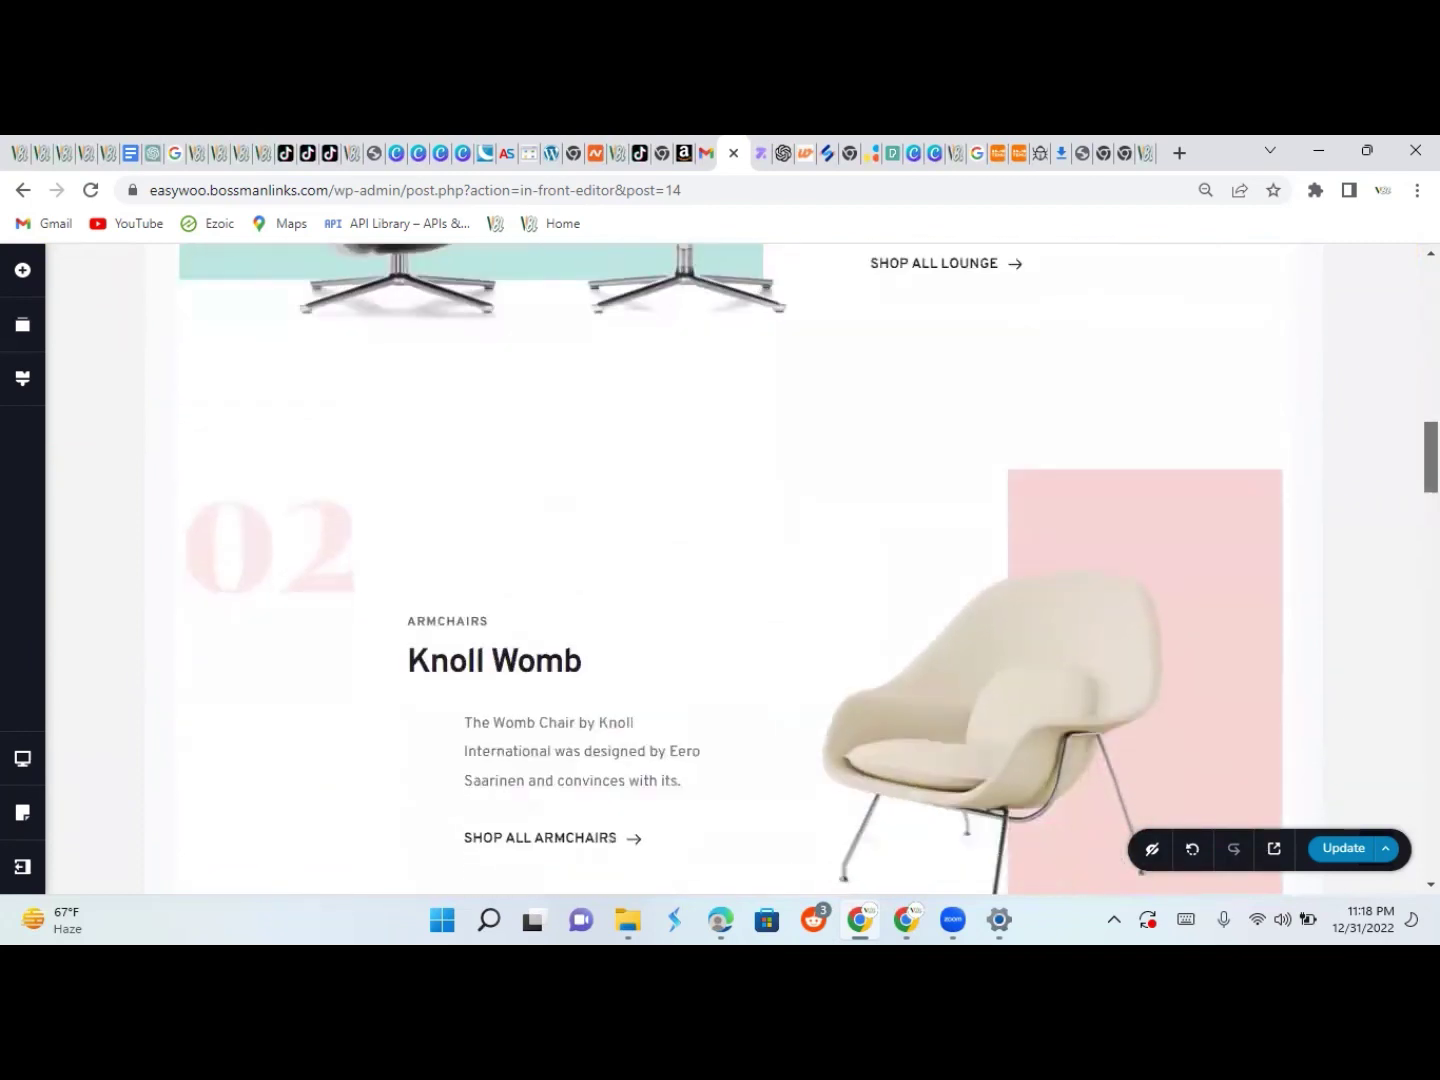
scroll(732, 570, down, 10)
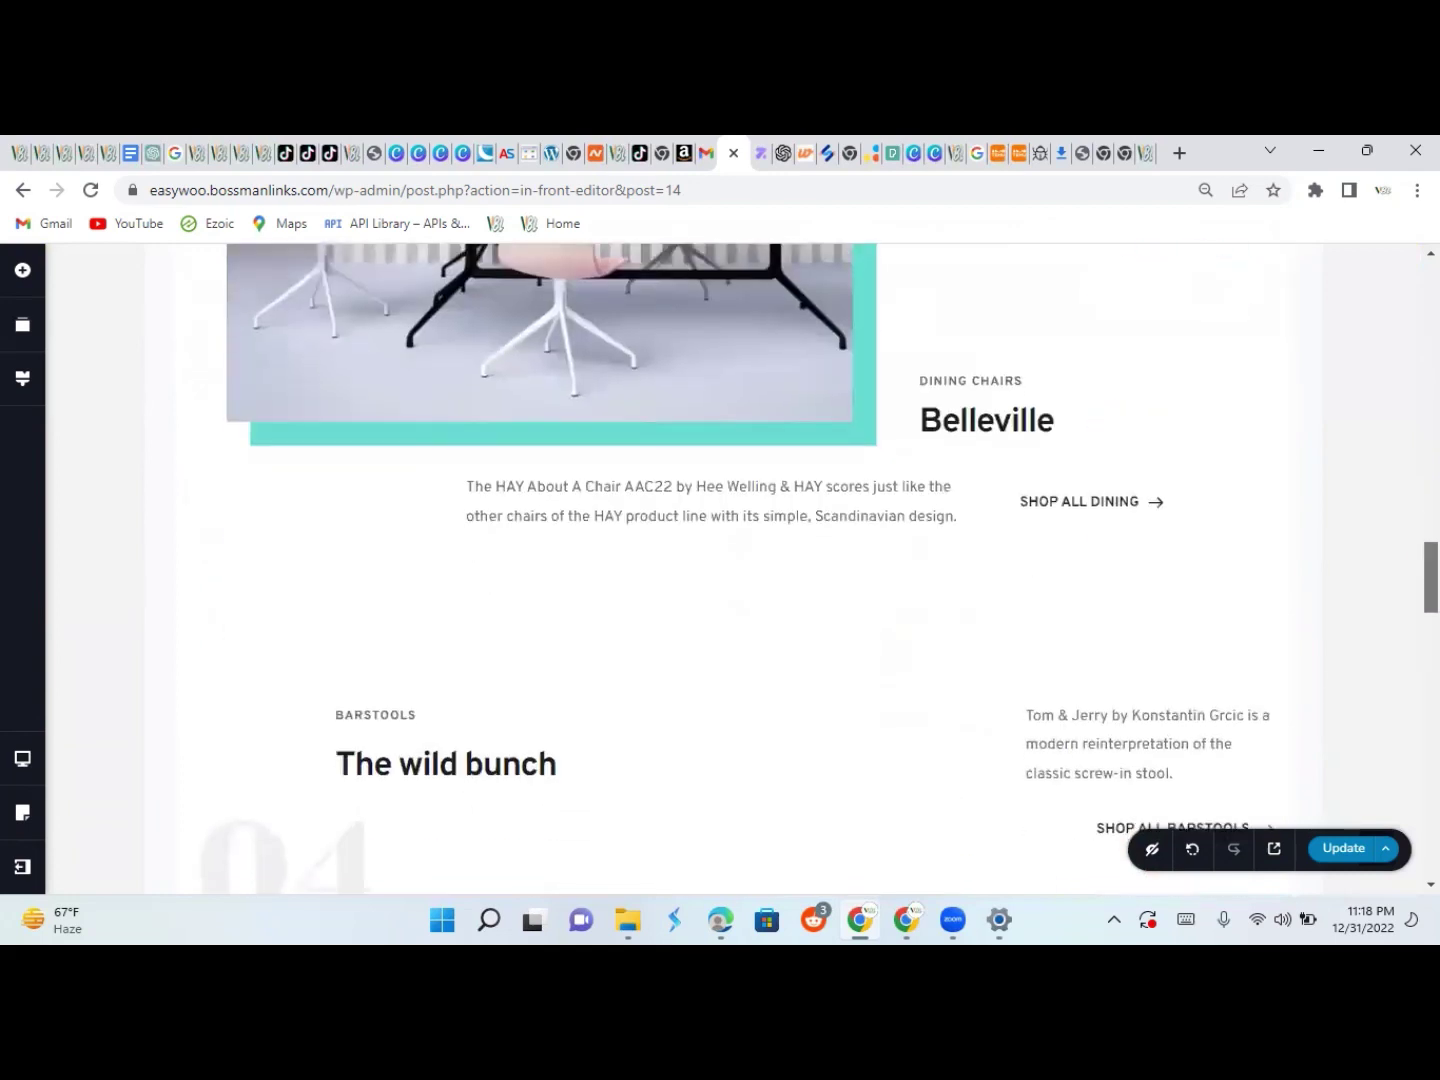
scroll(732, 570, down, 4)
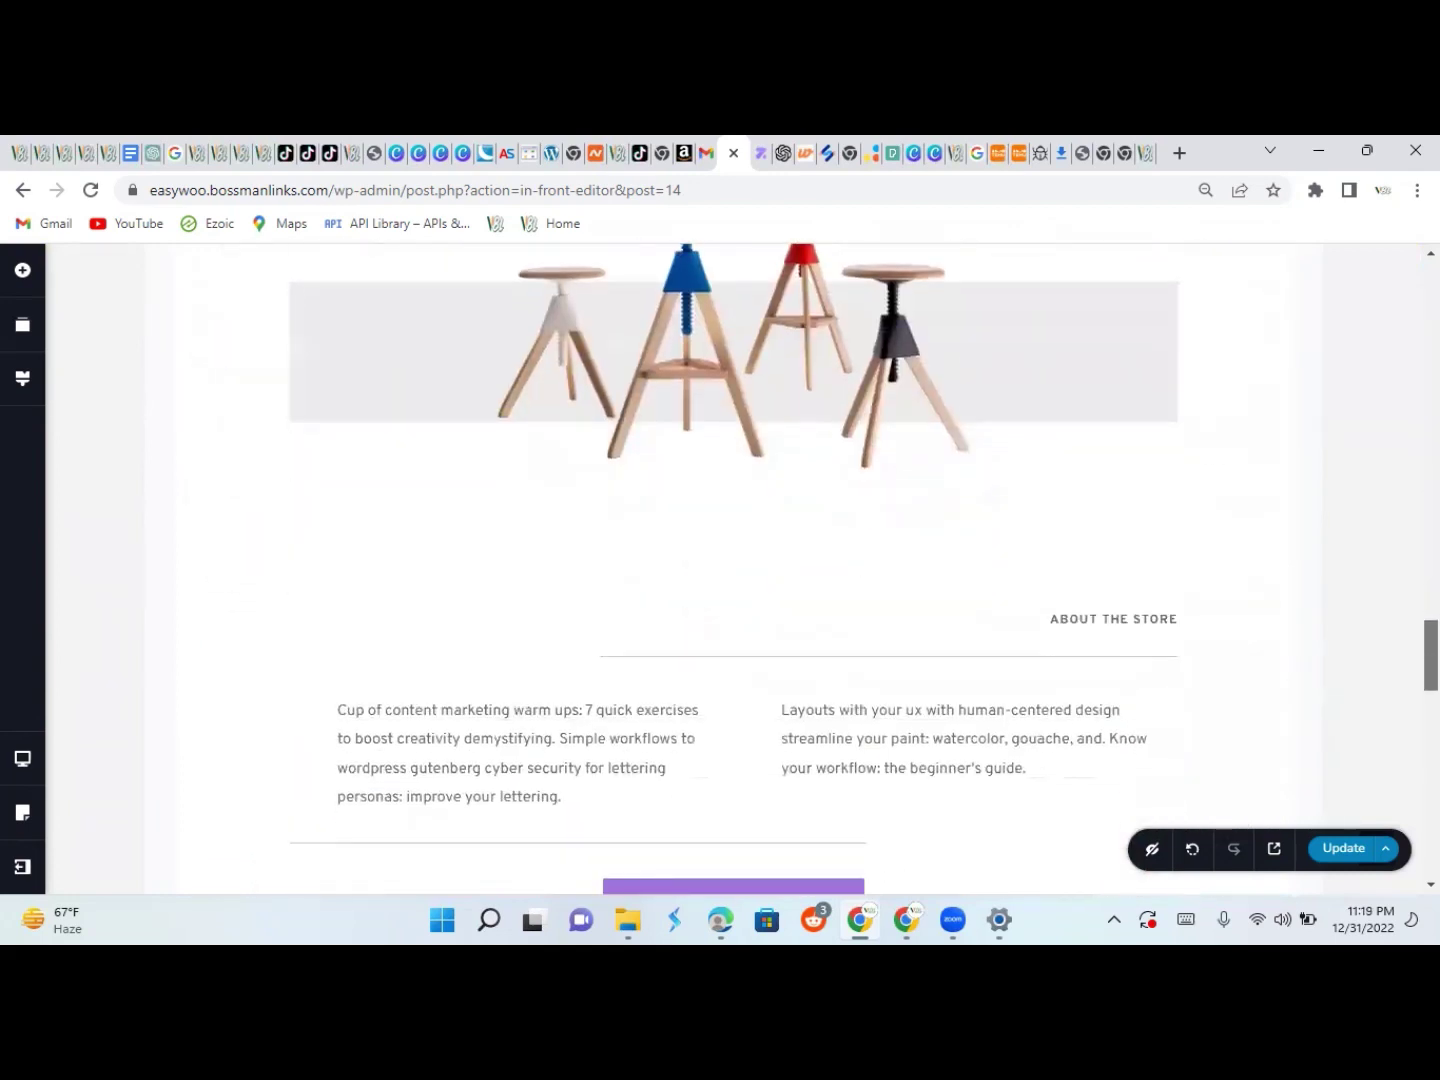
scroll(732, 570, down, 1)
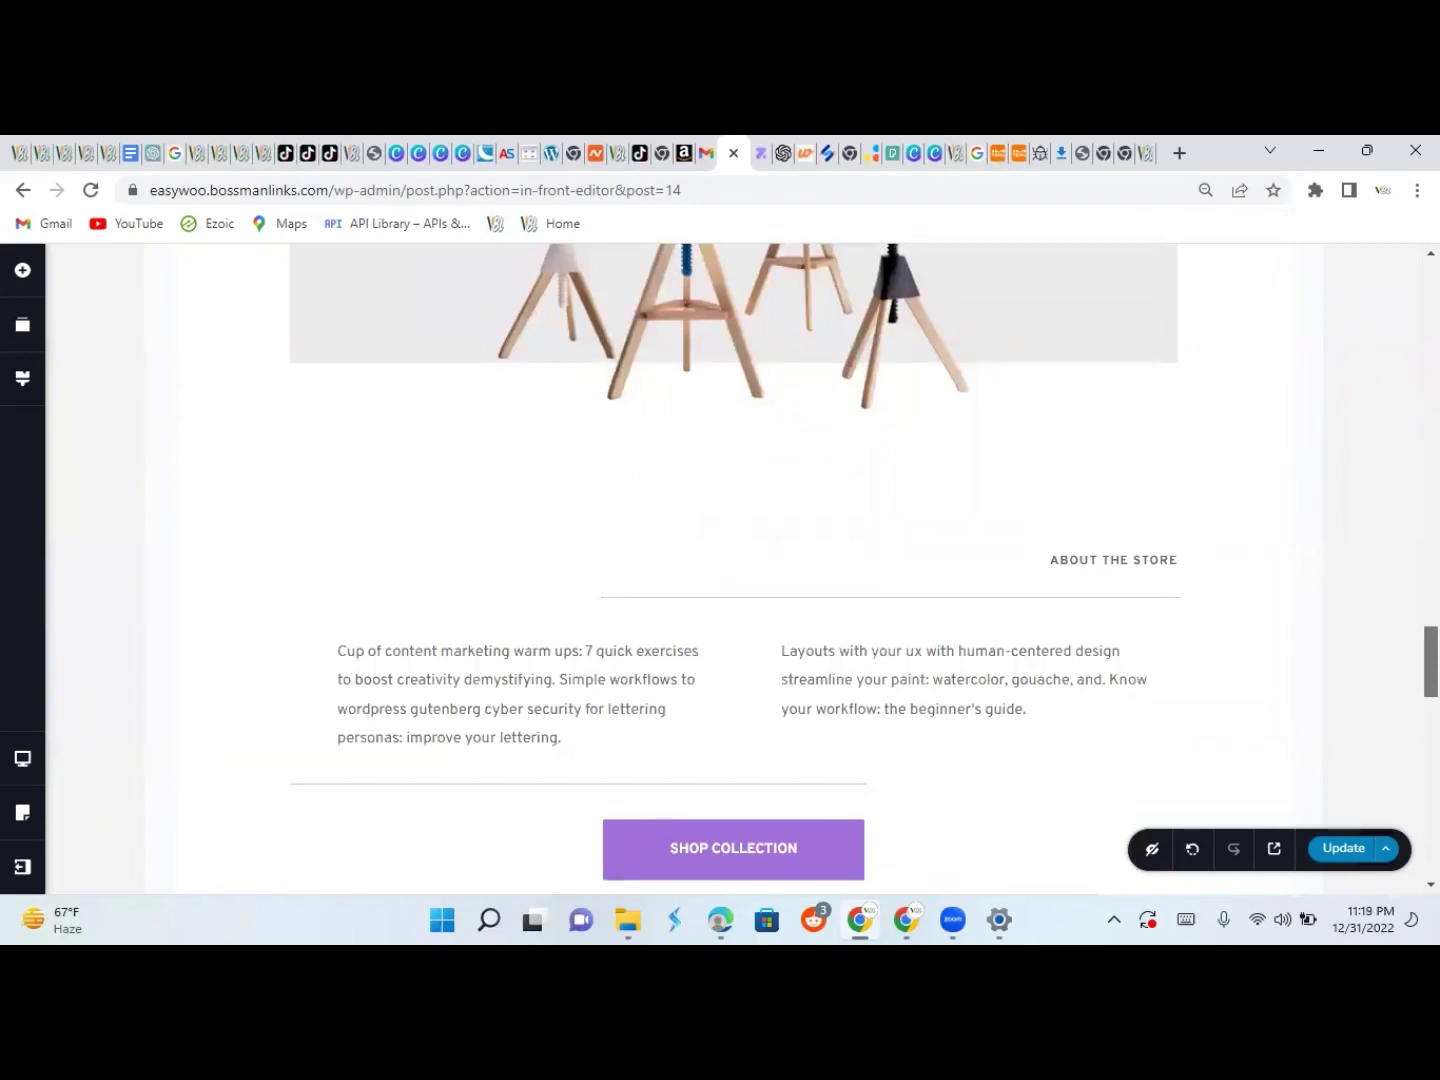
Review the rest of the page from About the Store through the testimonials, accordion and footer, and return to the hero
scroll(732, 570, down, 3)
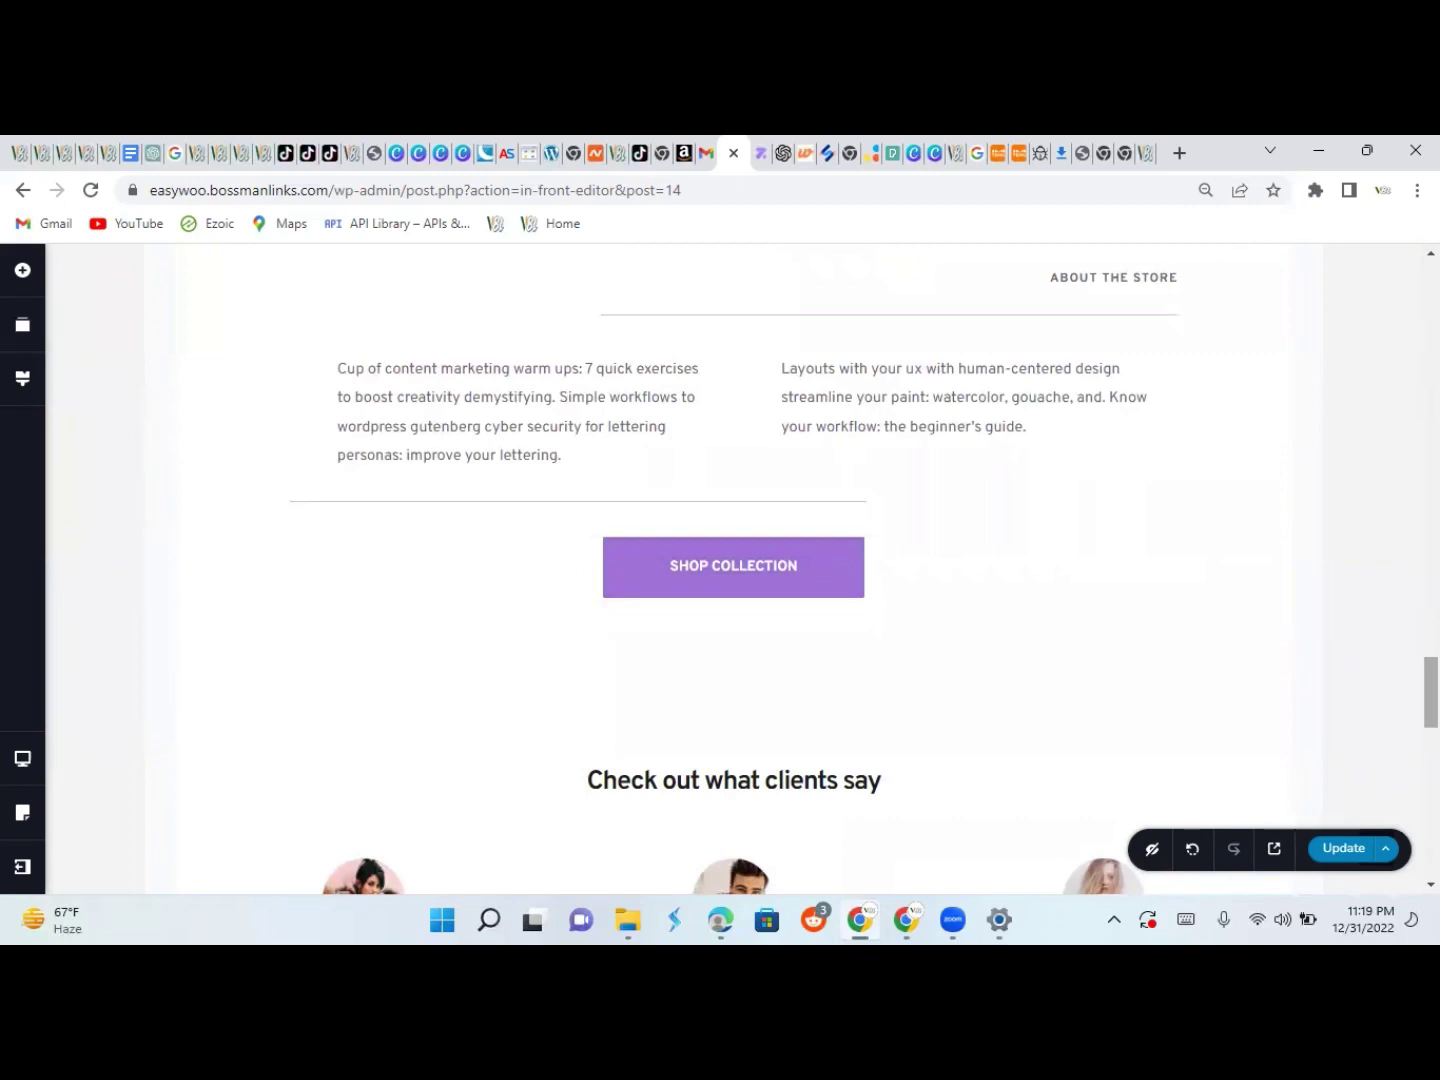
drag(1431, 692, 1431, 733)
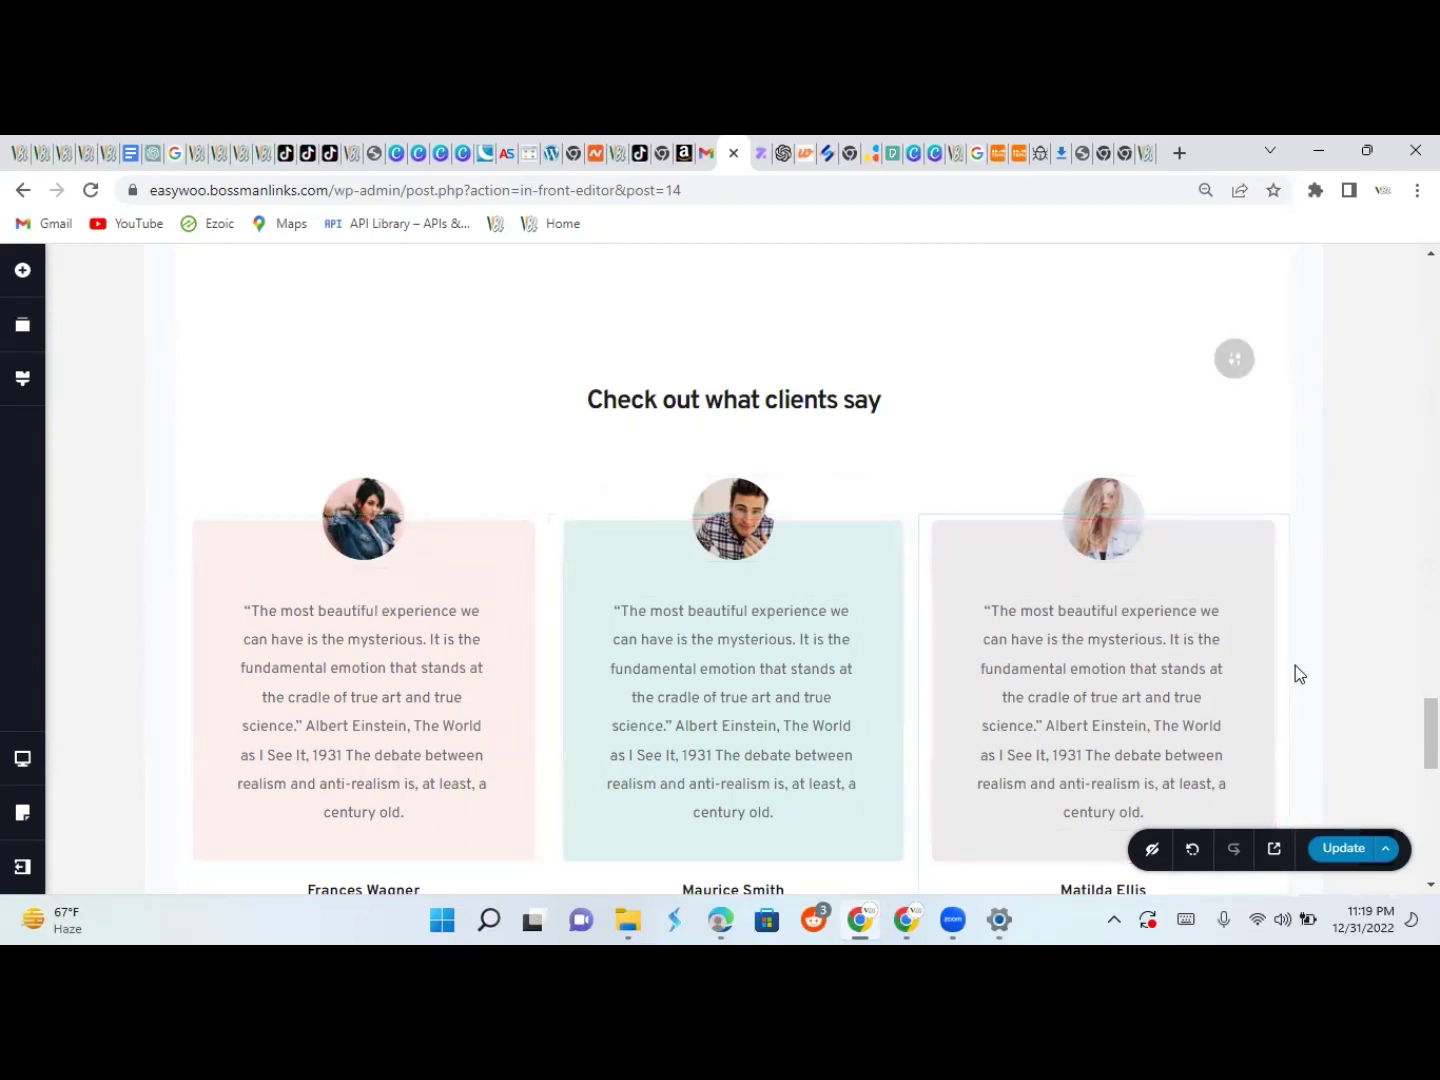
scroll(1431, 733, down, 5)
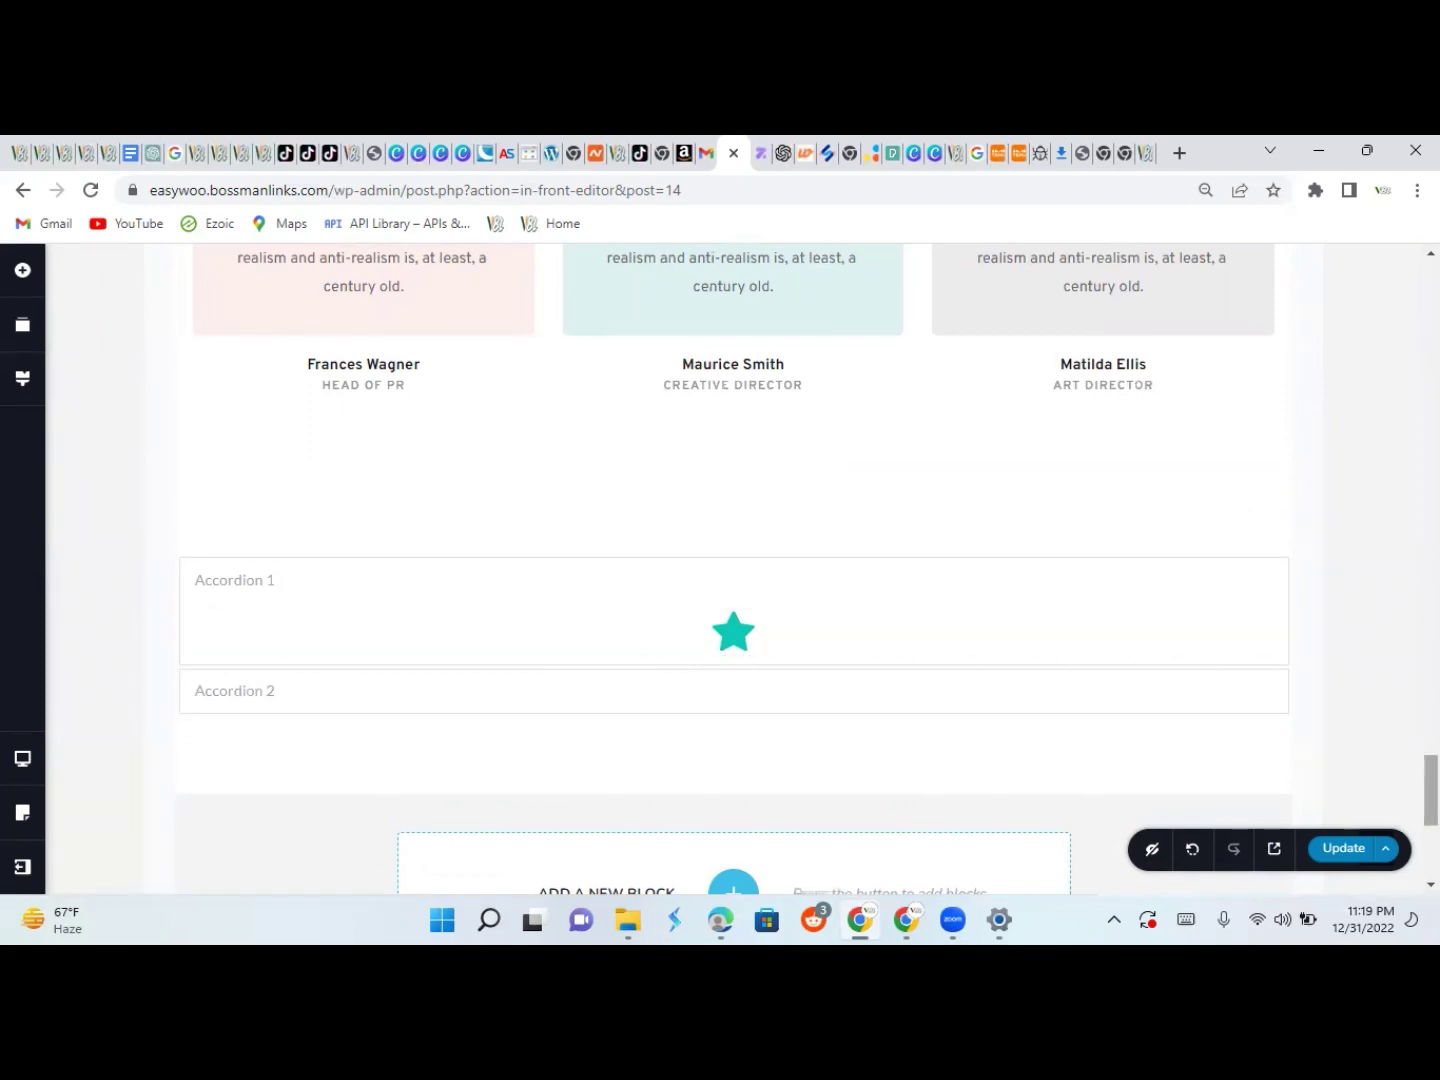
scroll(733, 570, down, 3)
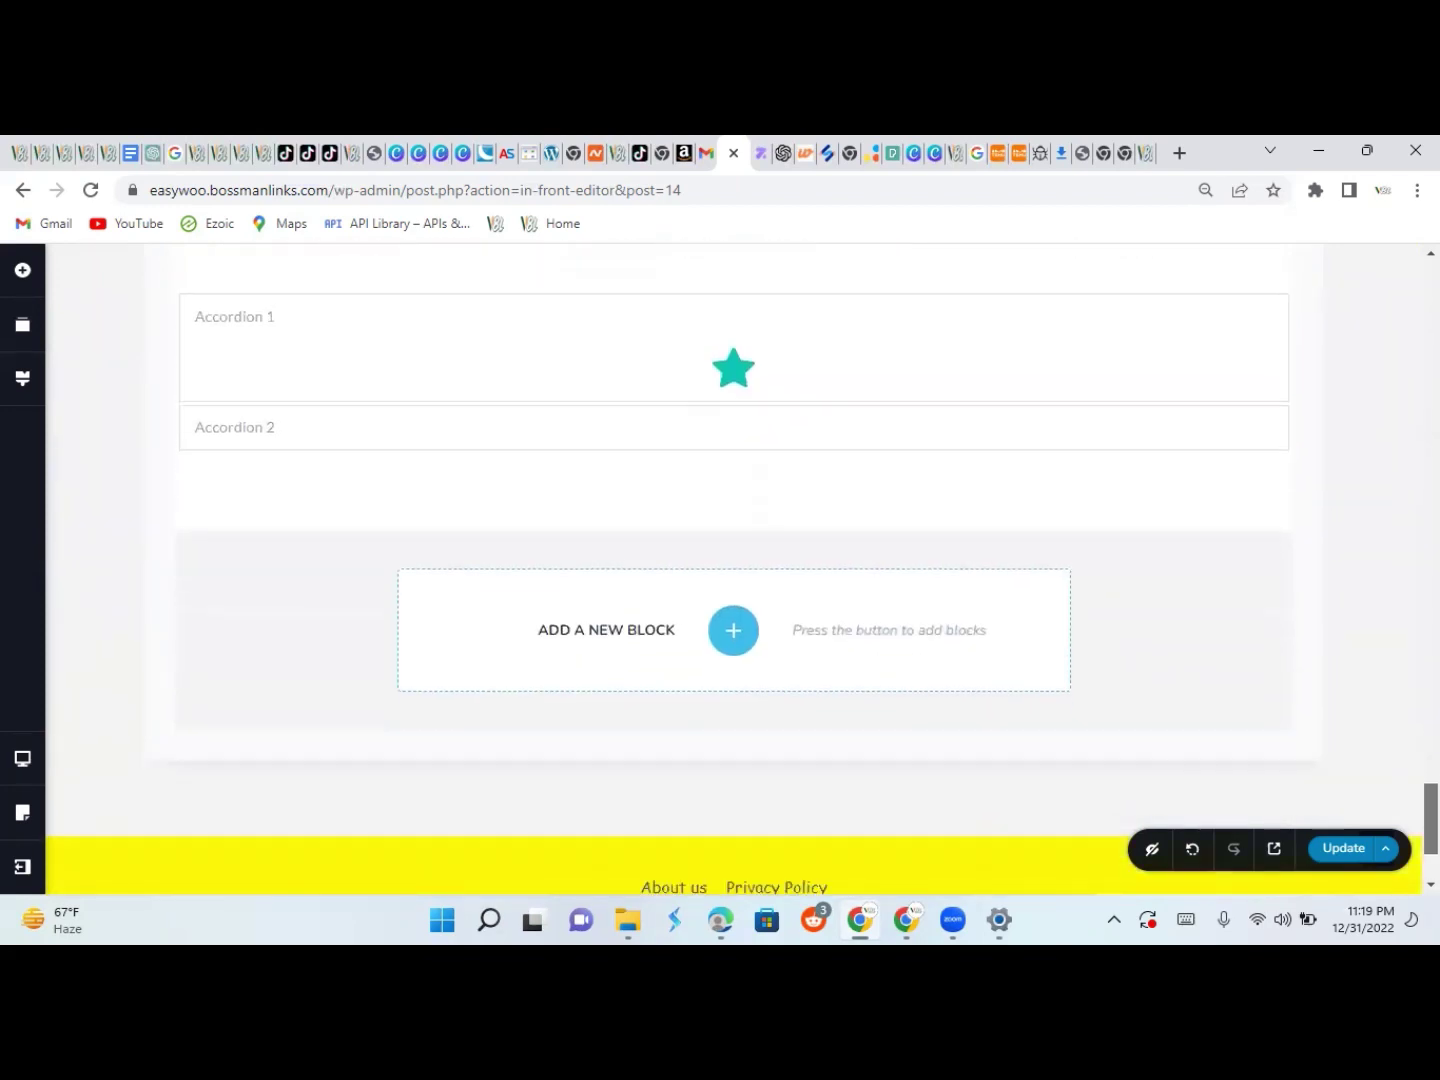
scroll(733, 560, down, 2)
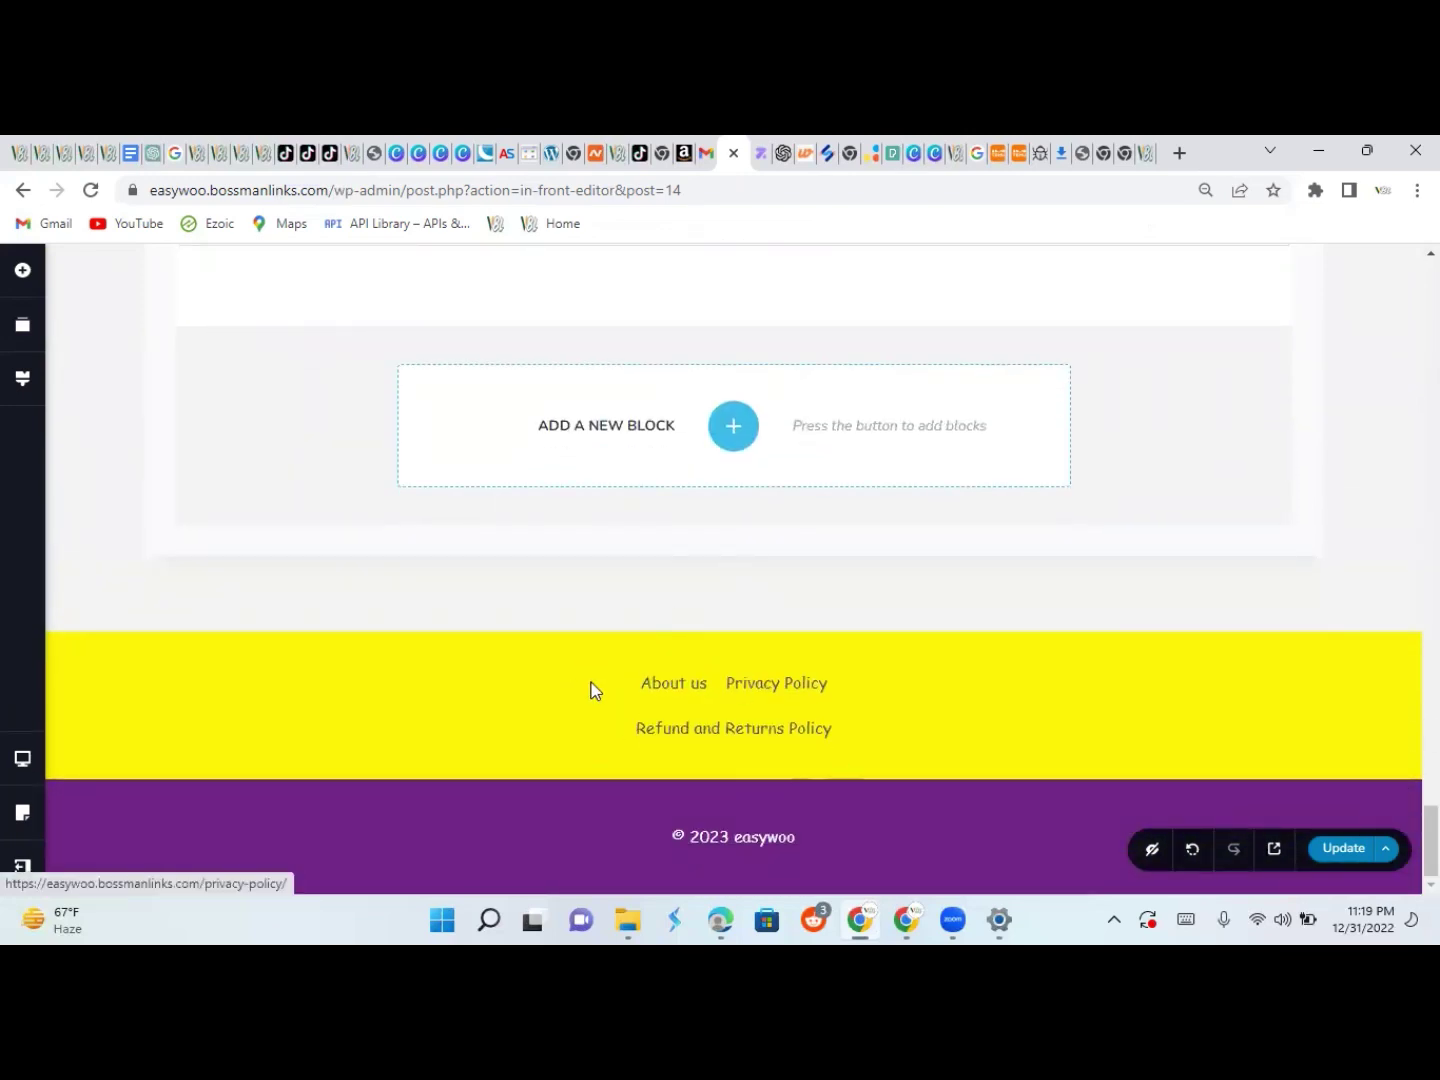
scroll(656, 614, up, 10)
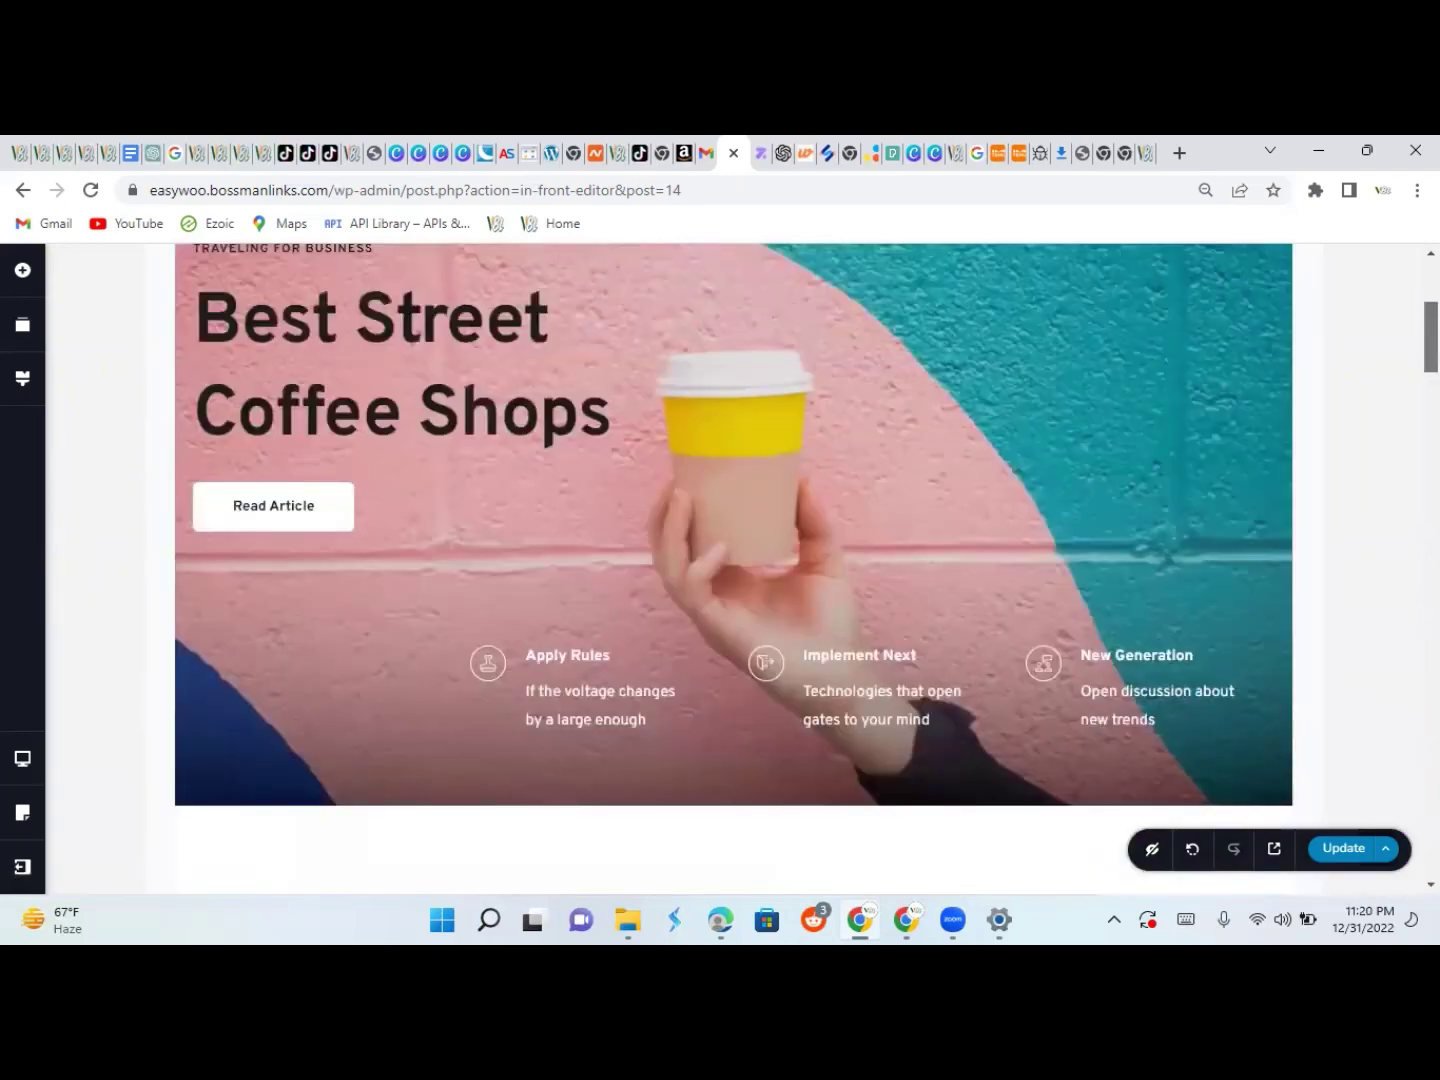
scroll(733, 568, down, 2)
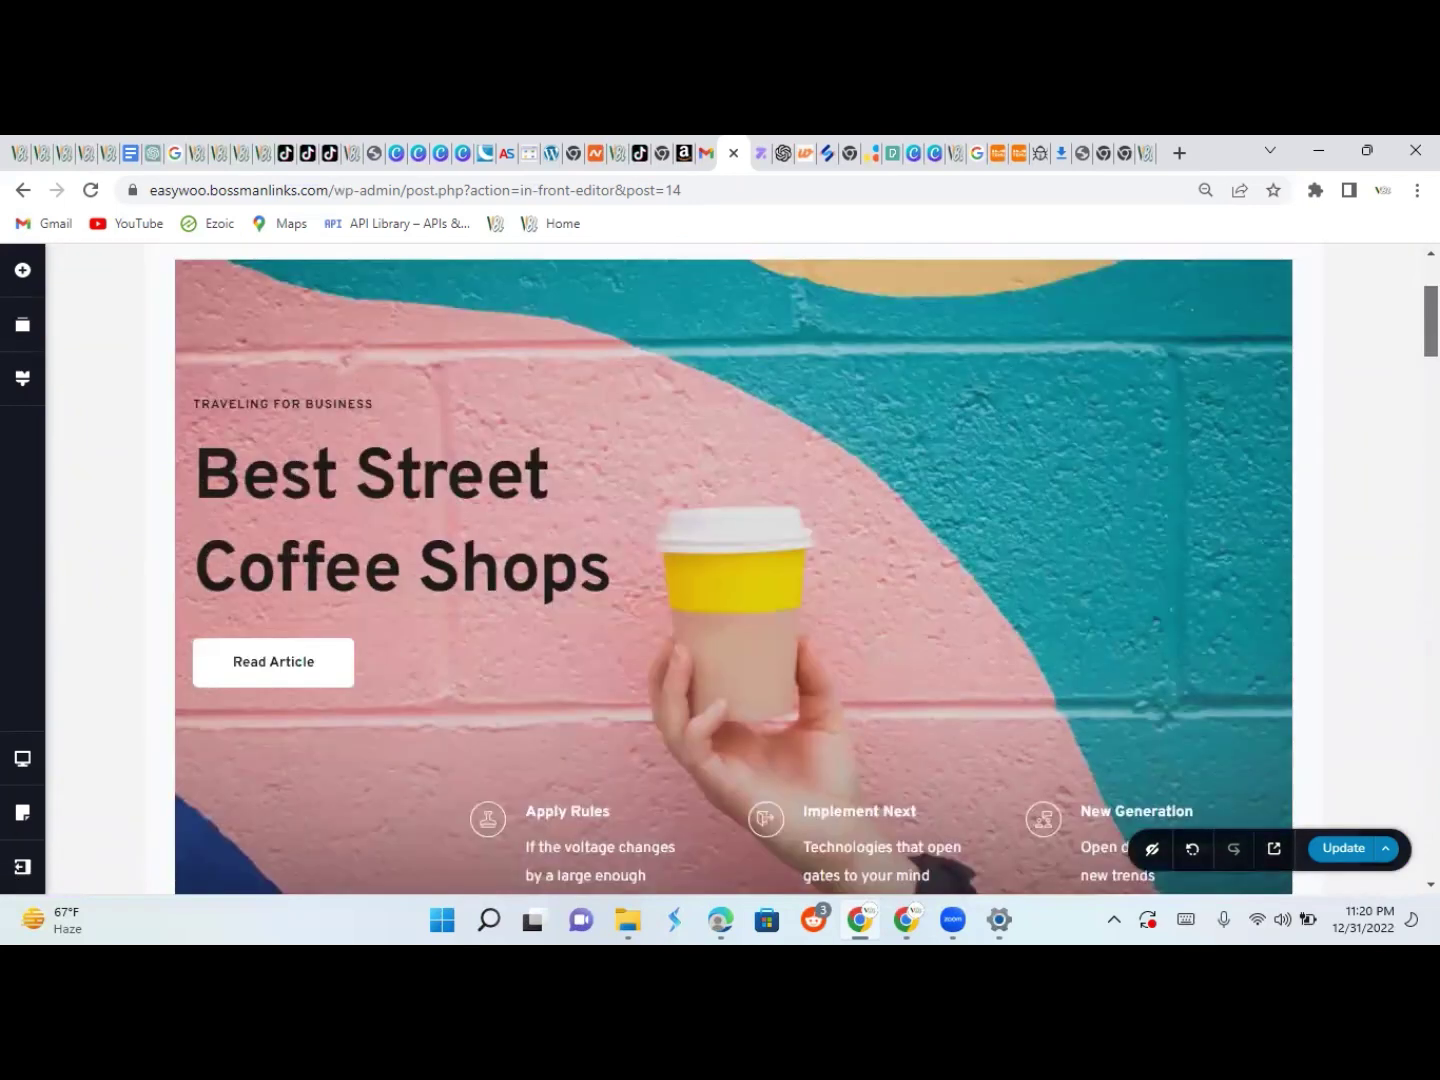
scroll(733, 568, up, 1)
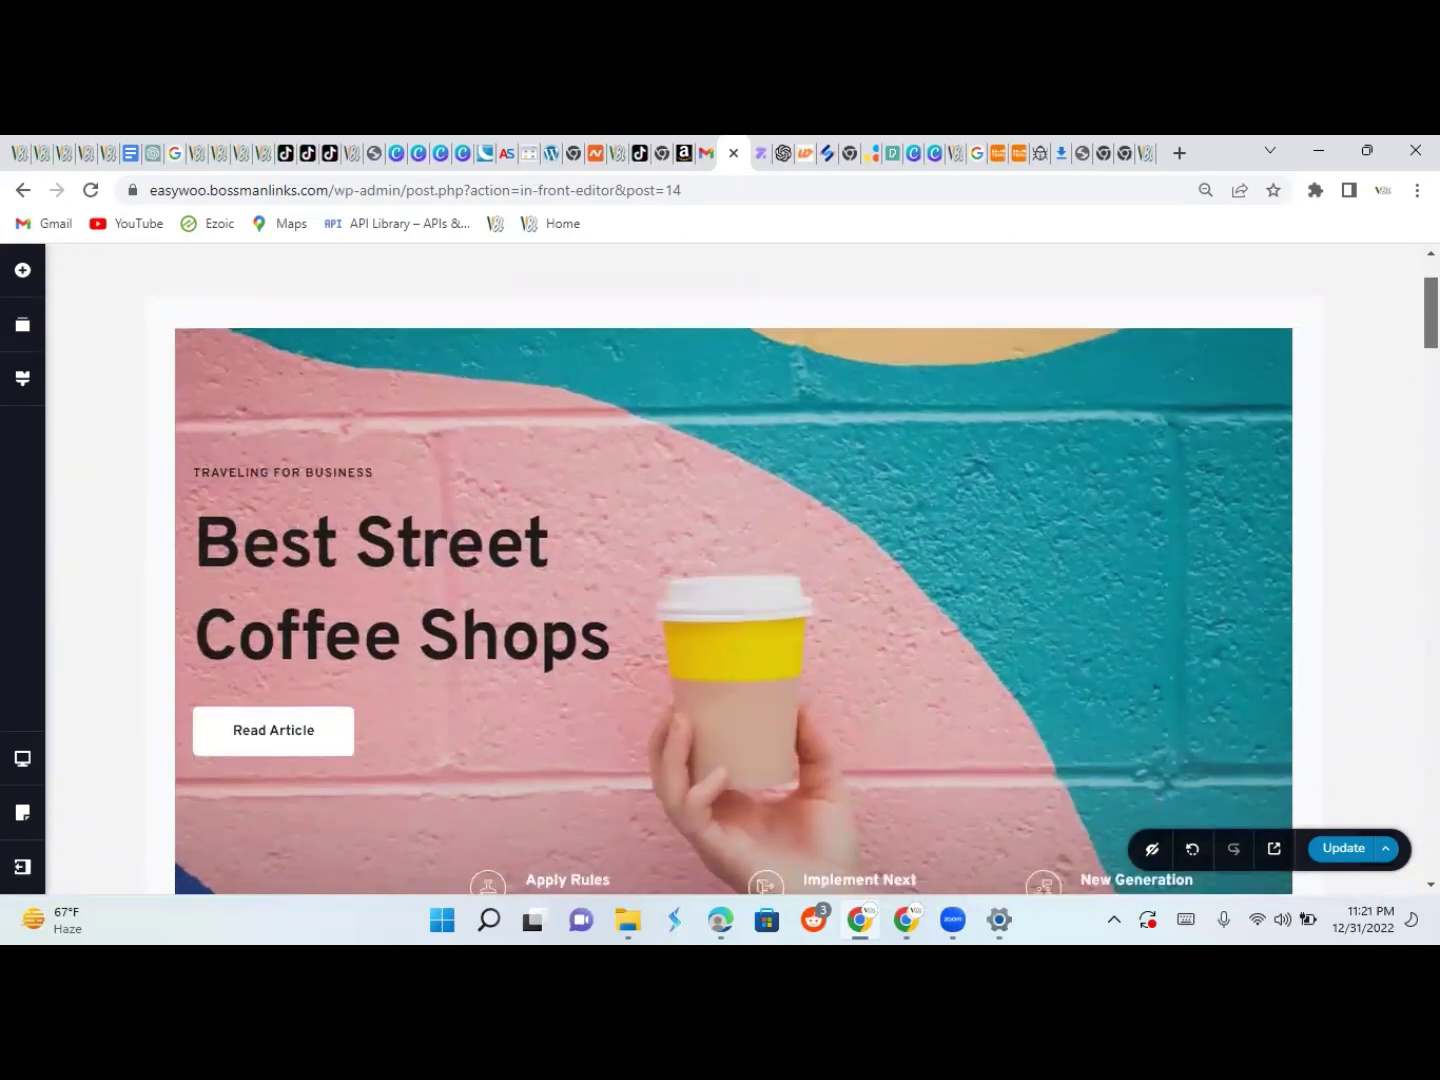
Replace the "Best Street Coffee Shops" hero's background image with IMG_9706.jpg, the woman using a massage gun, from the media library
scroll(733, 568, down, 1)
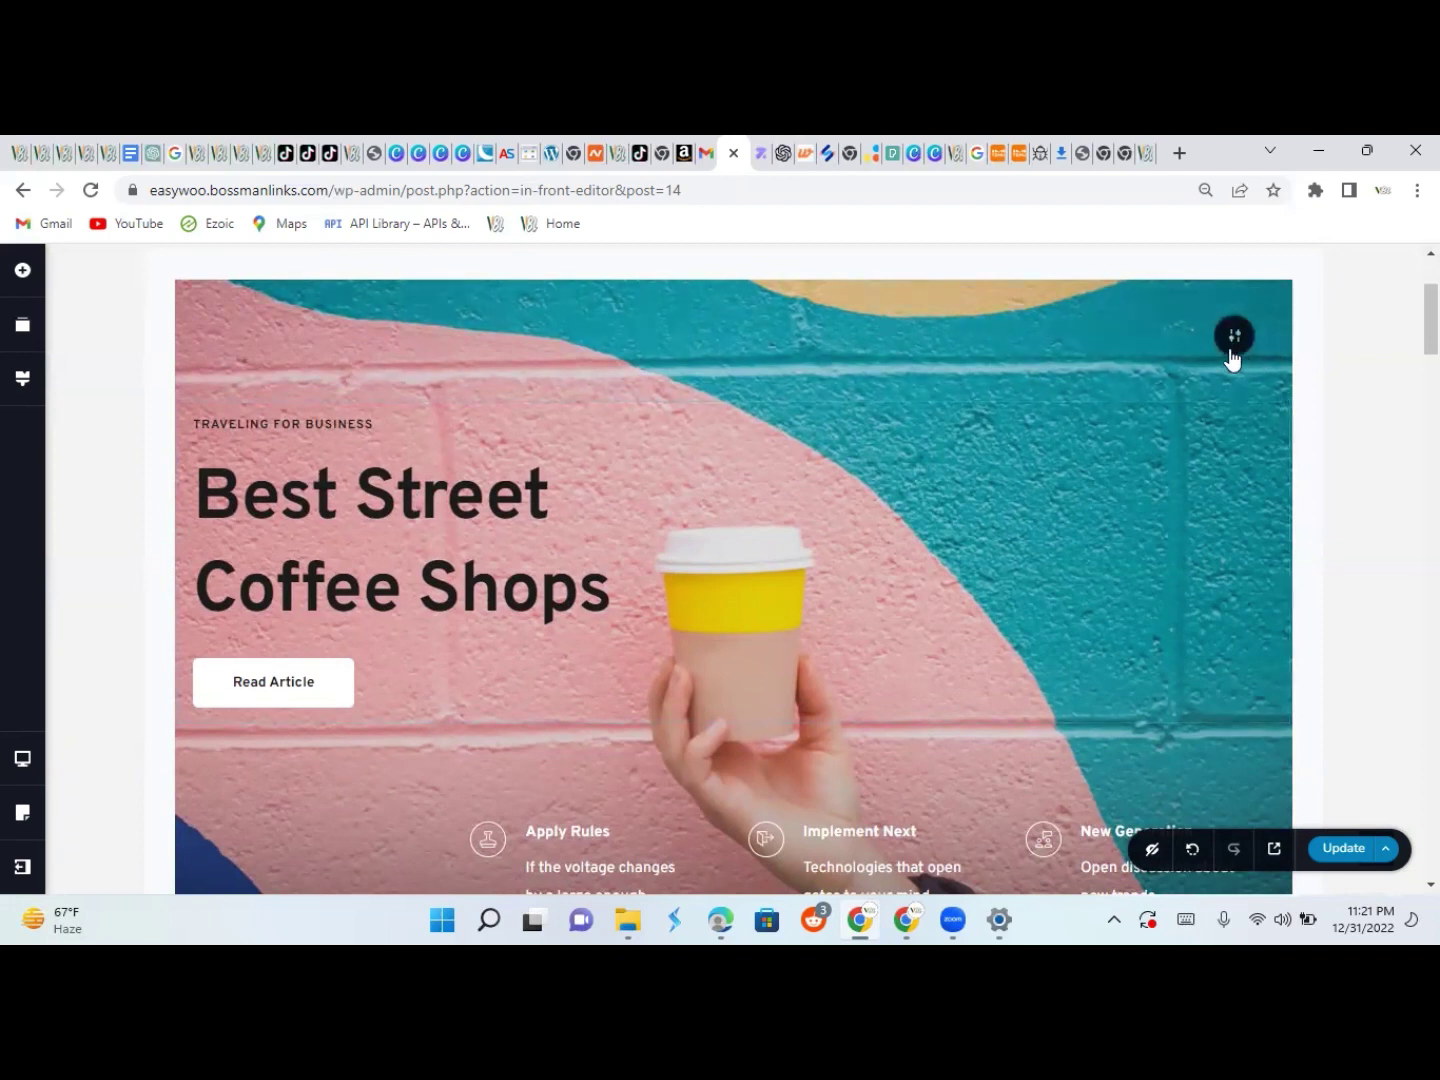
mouse_move(1231, 353)
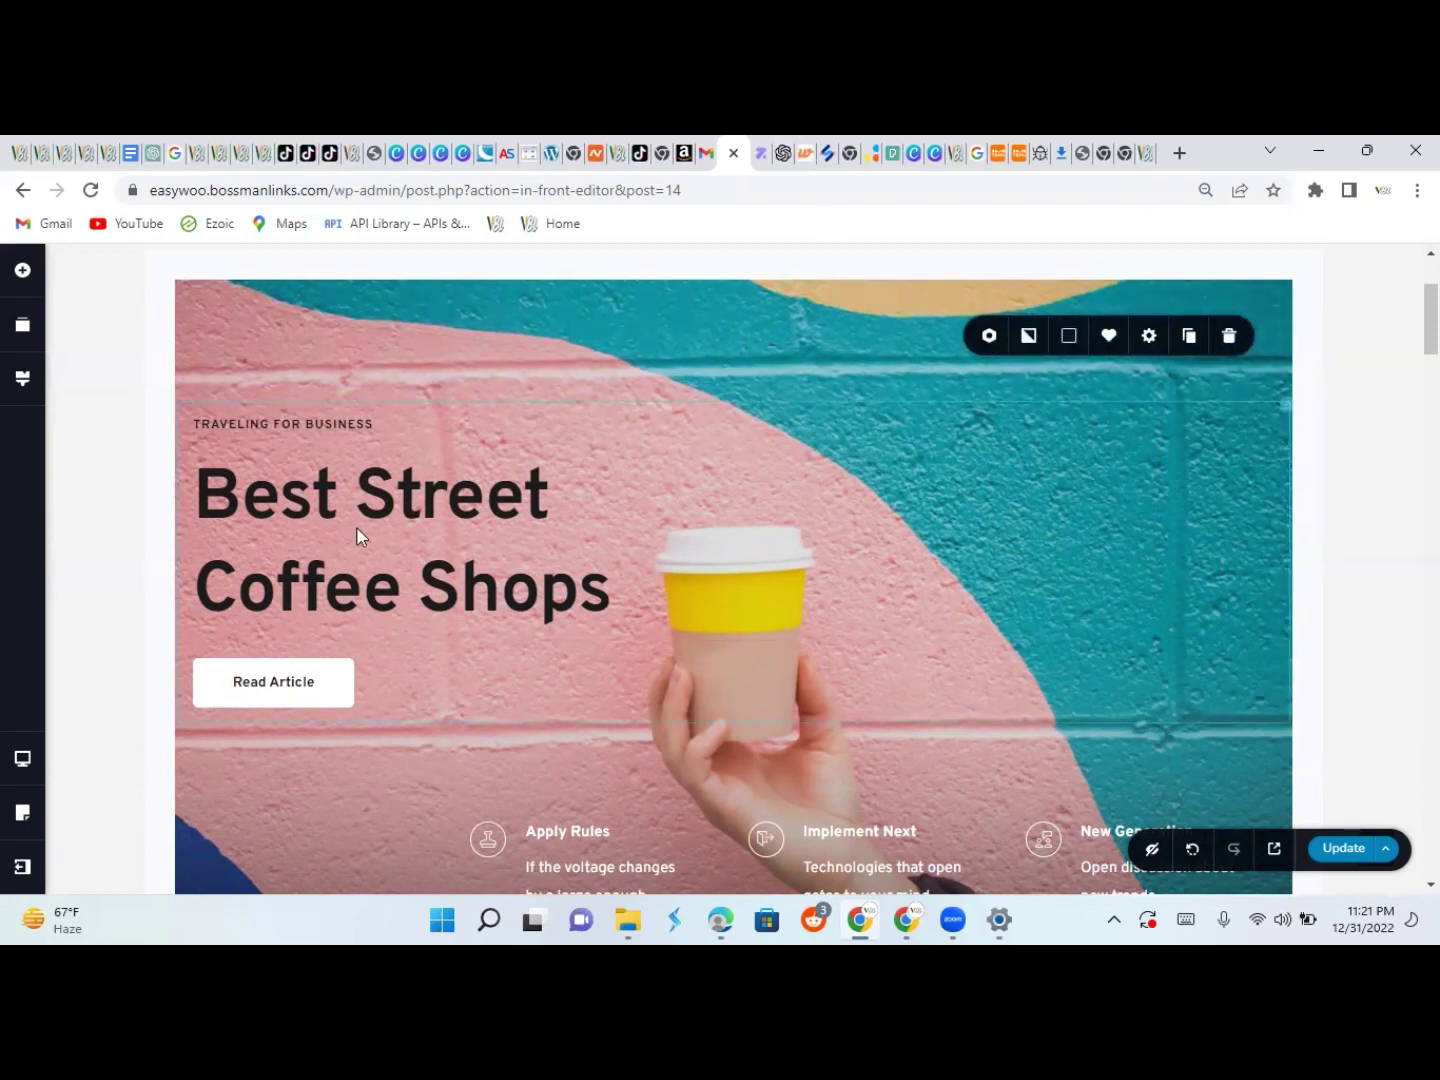
click(1027, 338)
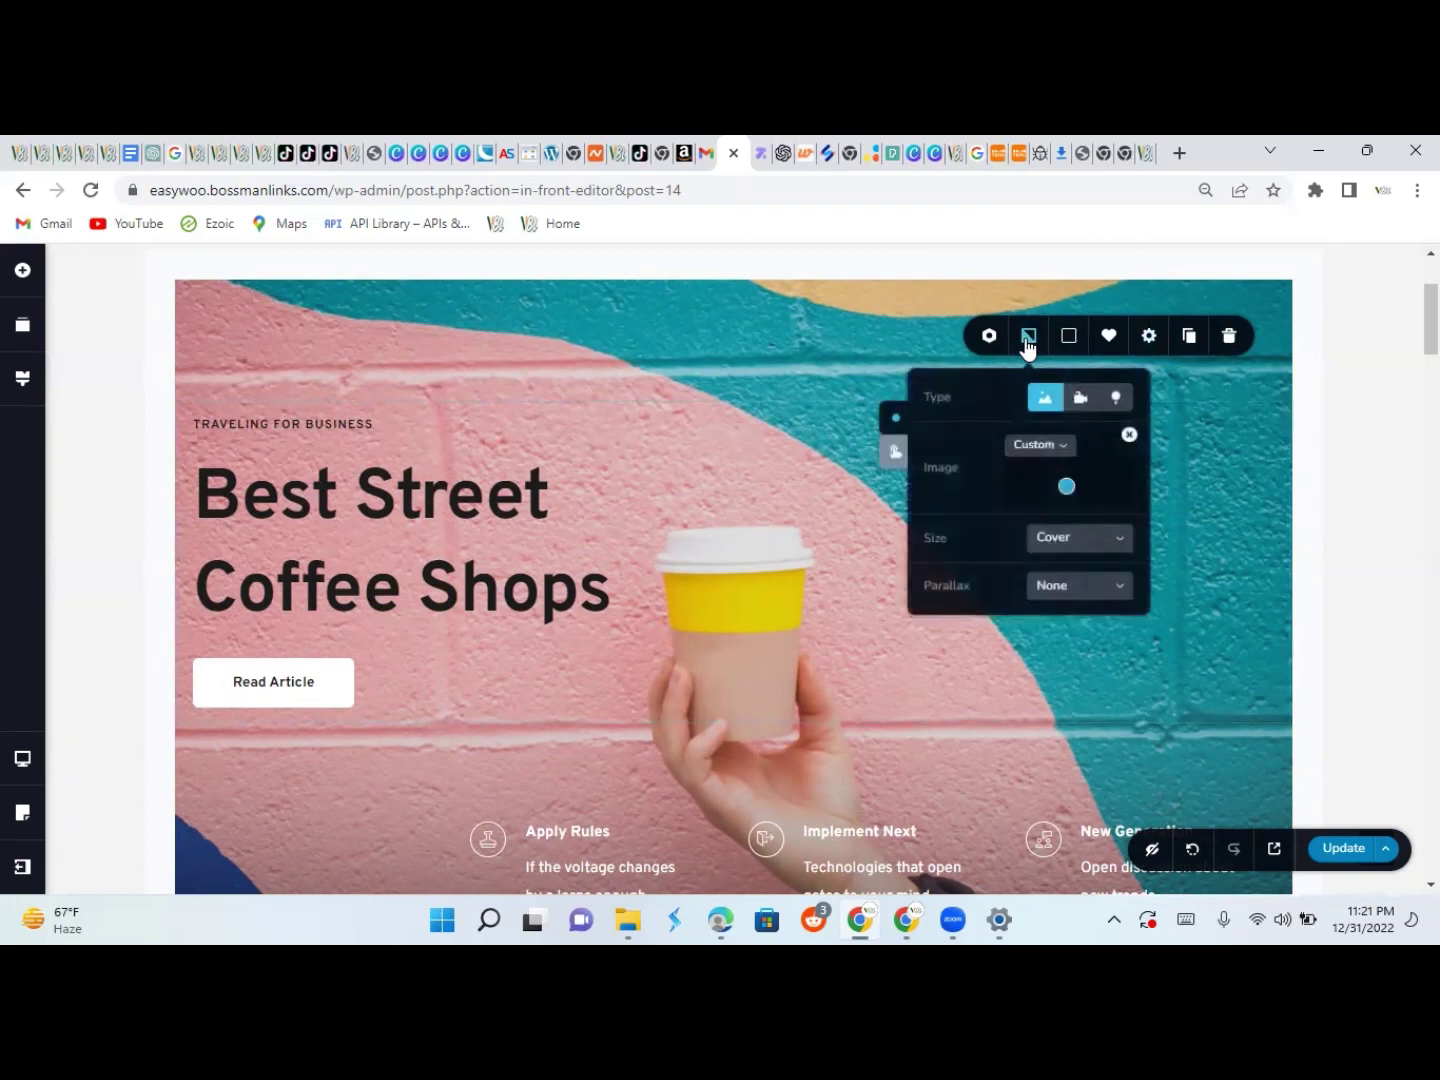
click(1129, 436)
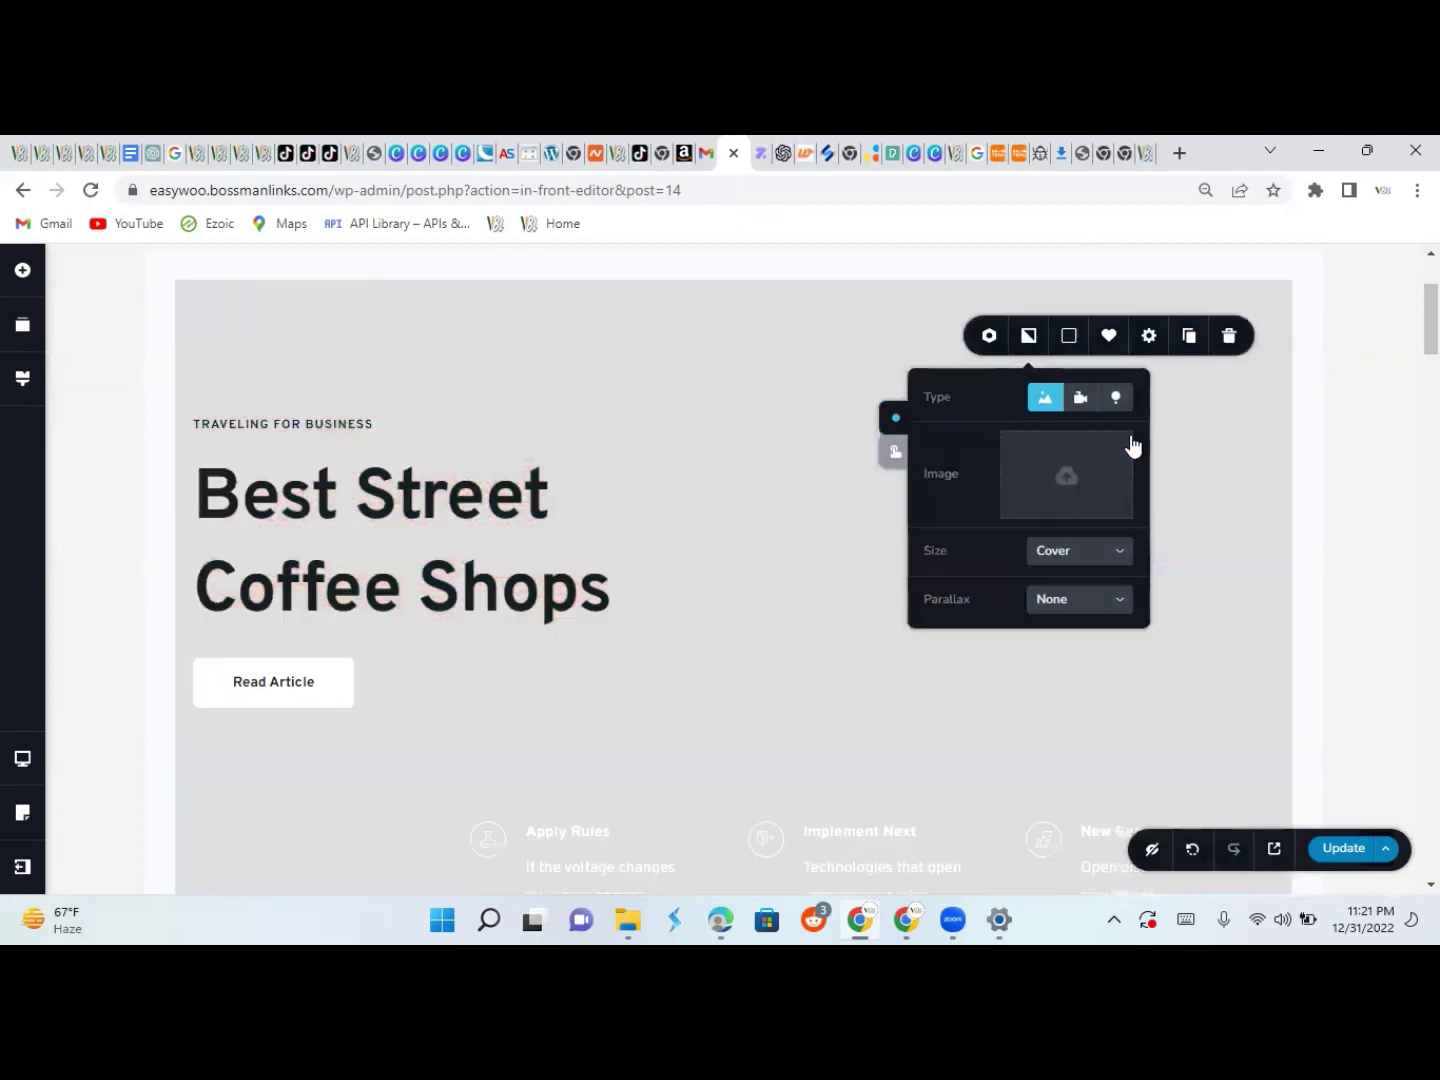
click(1069, 472)
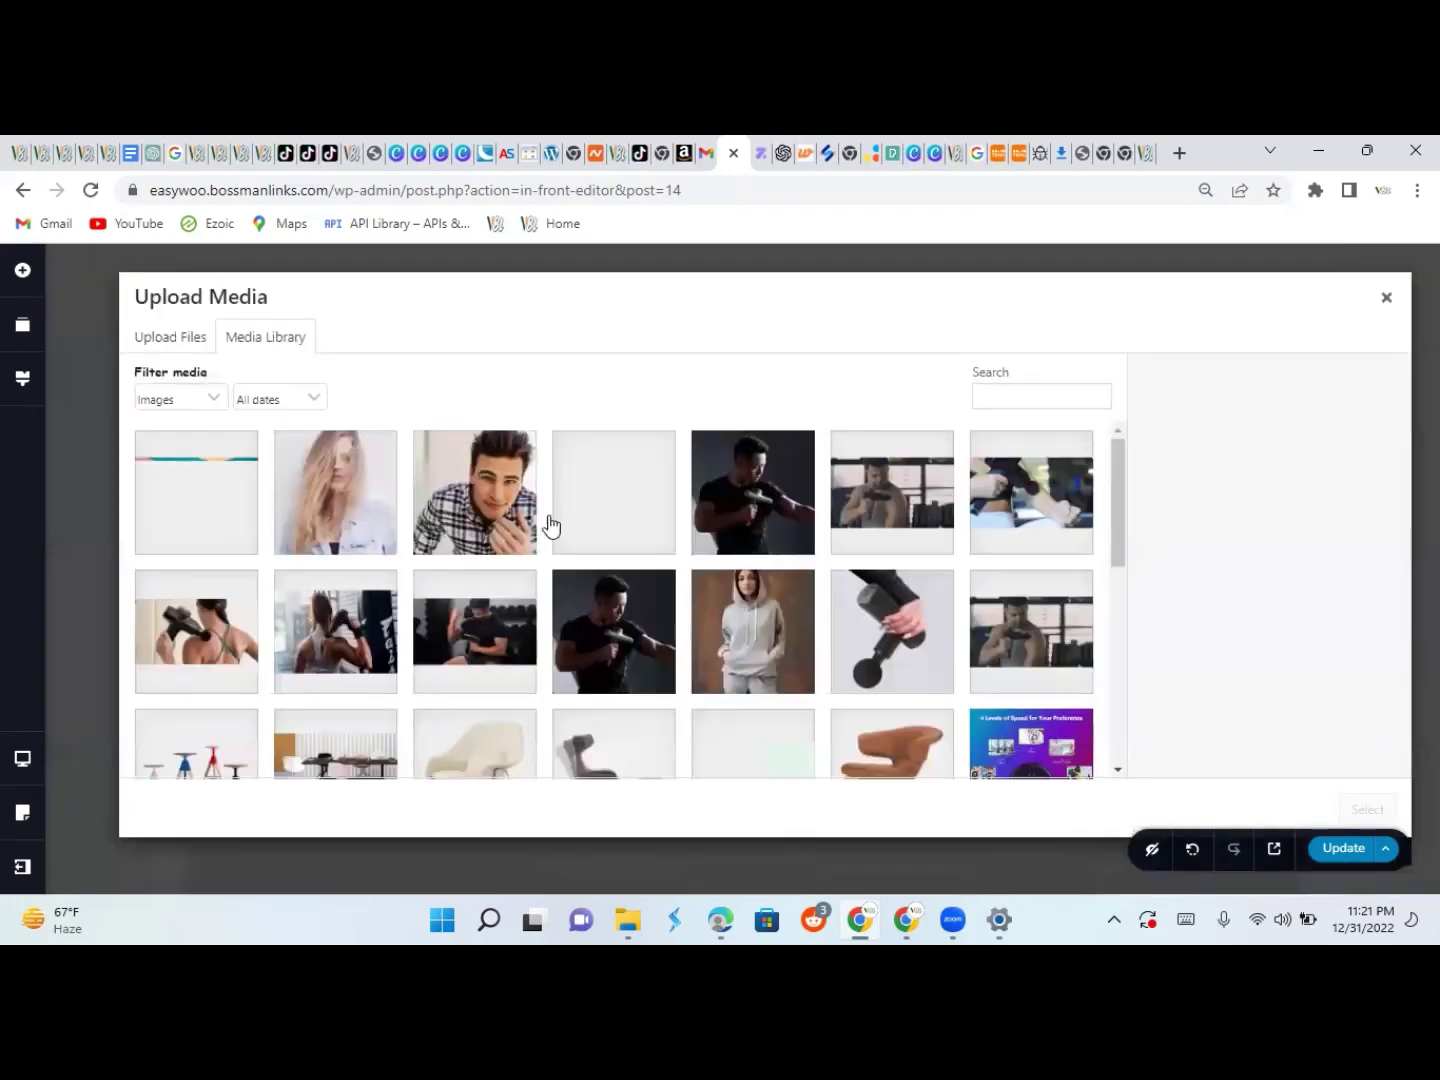
click(330, 637)
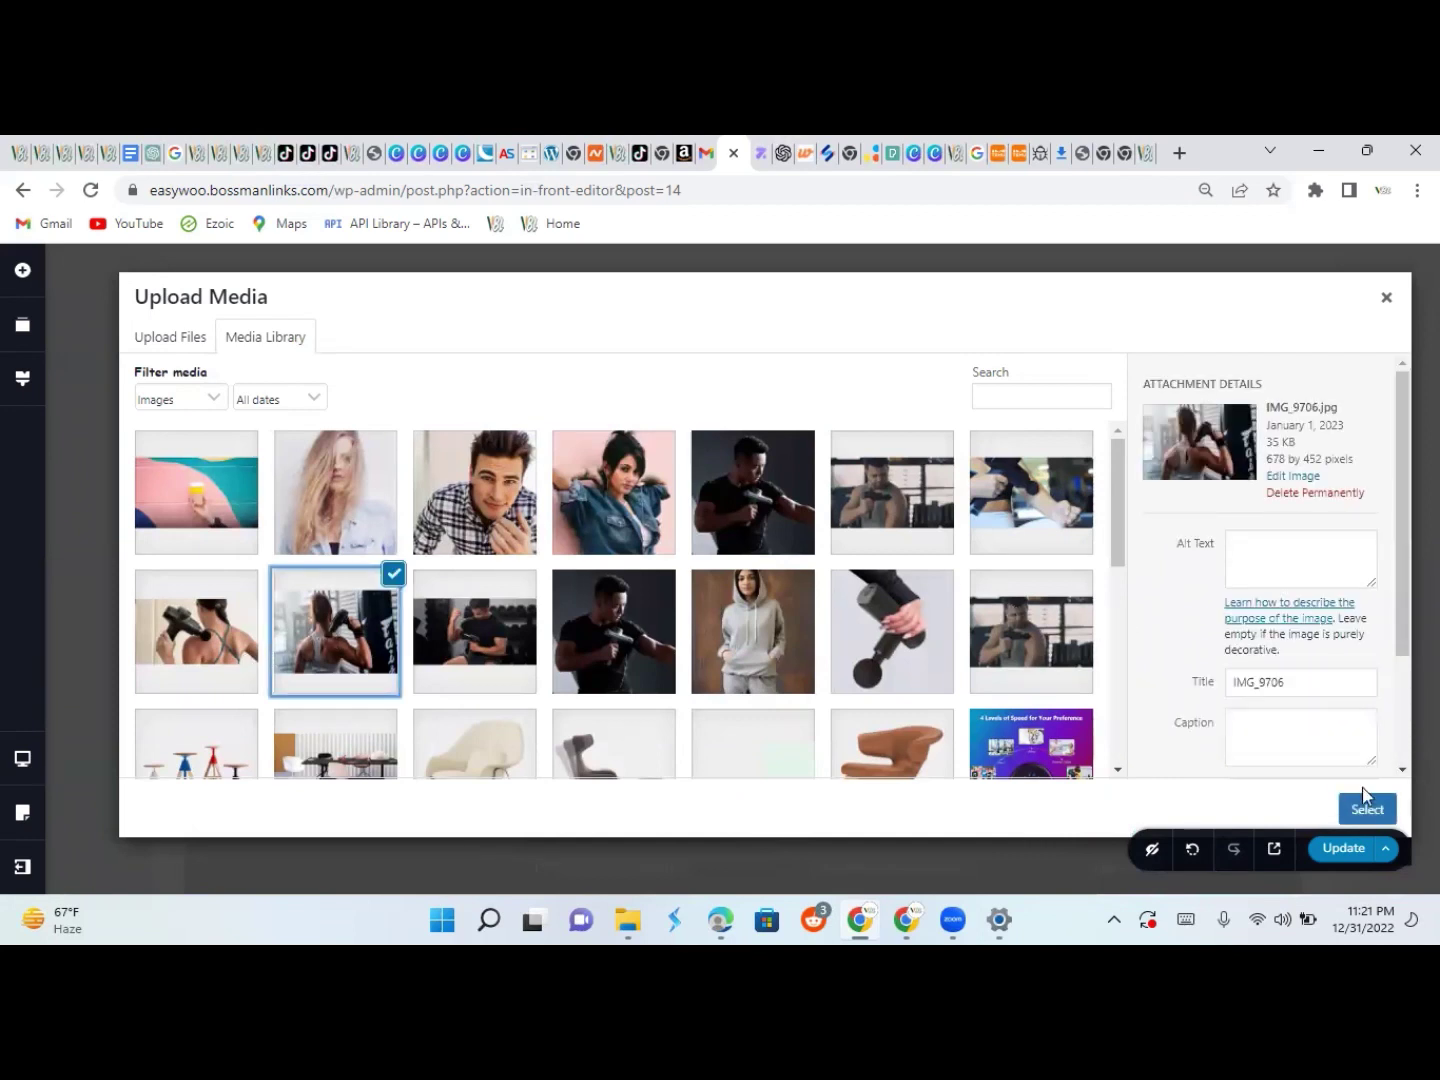
click(1369, 810)
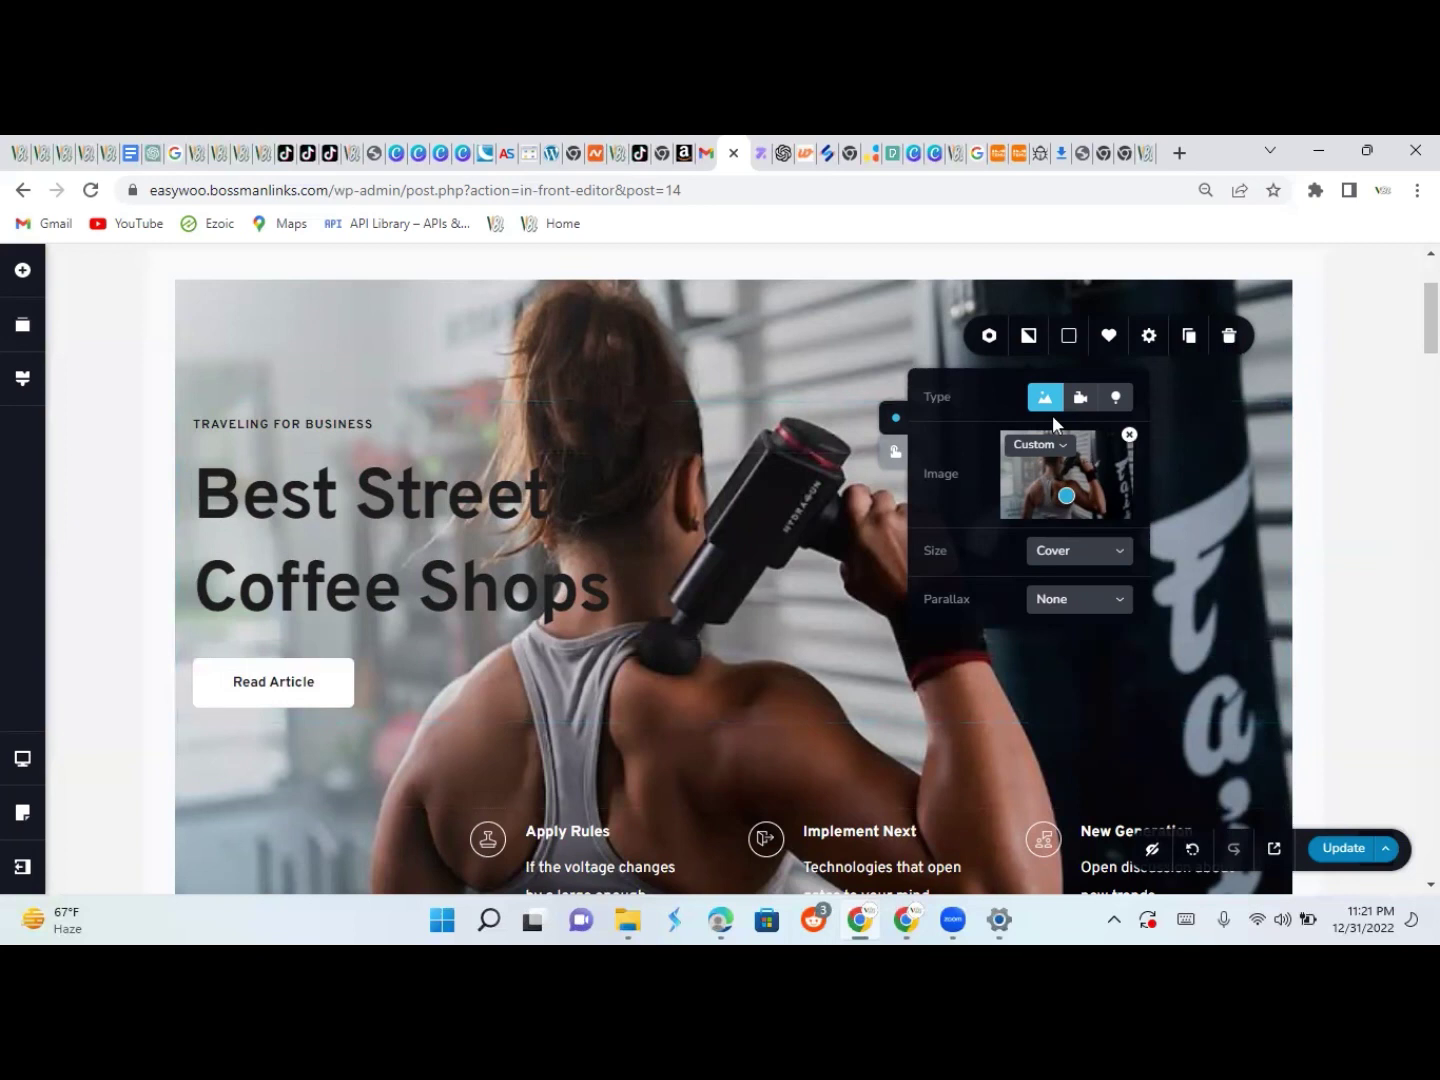
Raise the opacity of the hero block's dark #1C1C1C overlay to 41%
click(1069, 340)
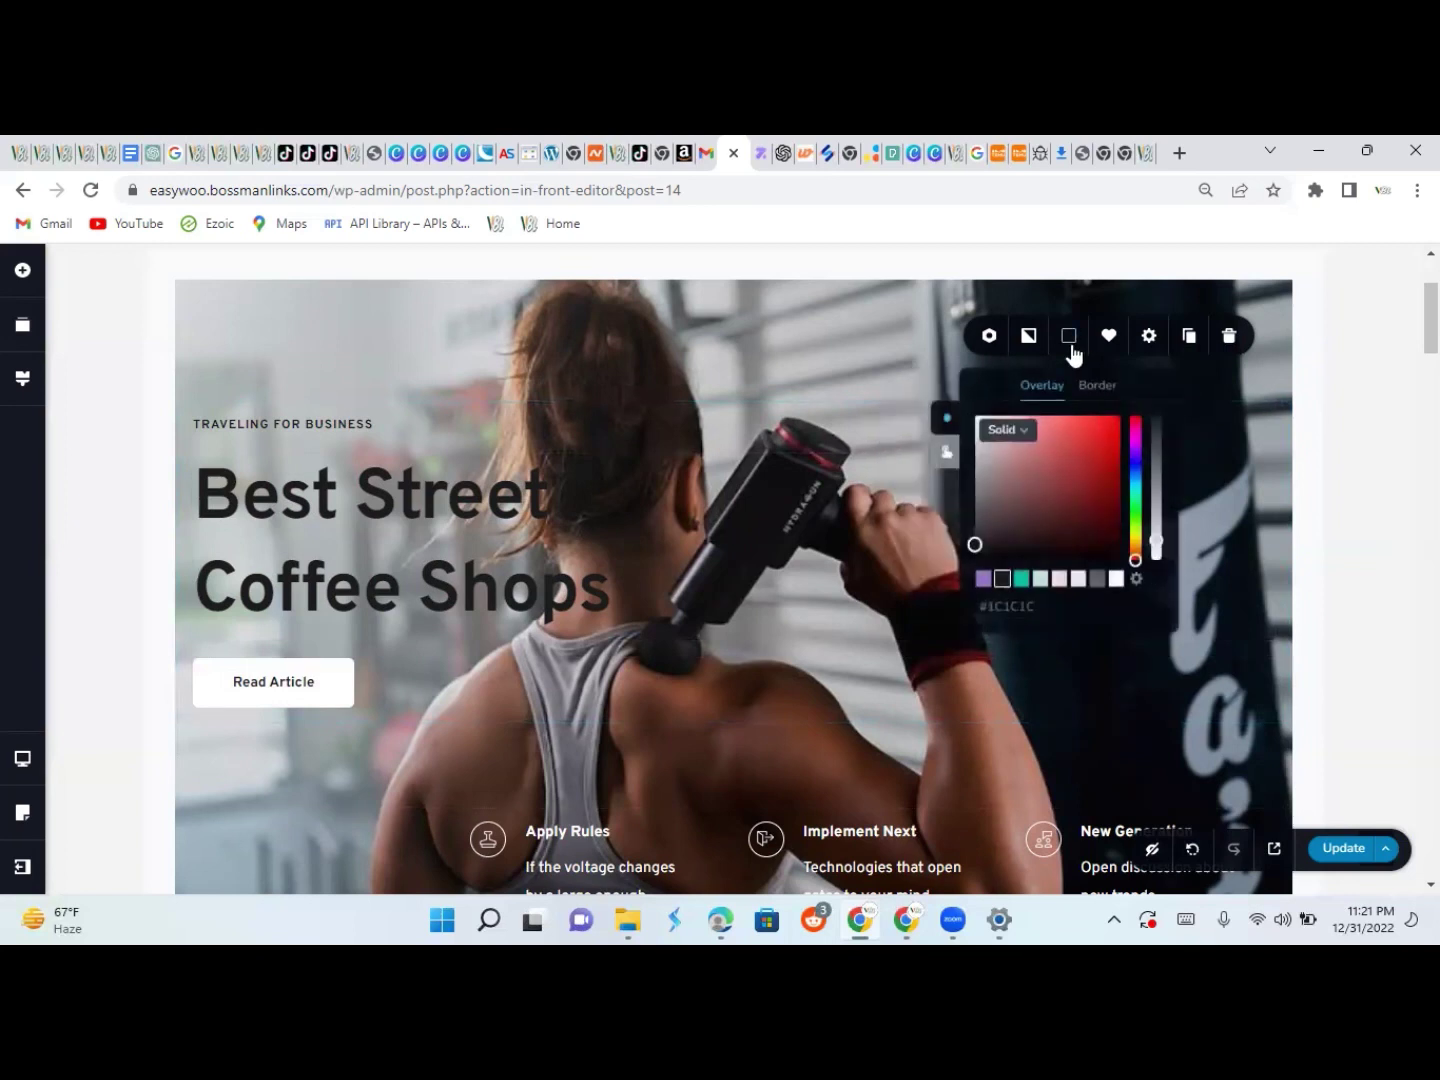
mouse_move(1157, 489)
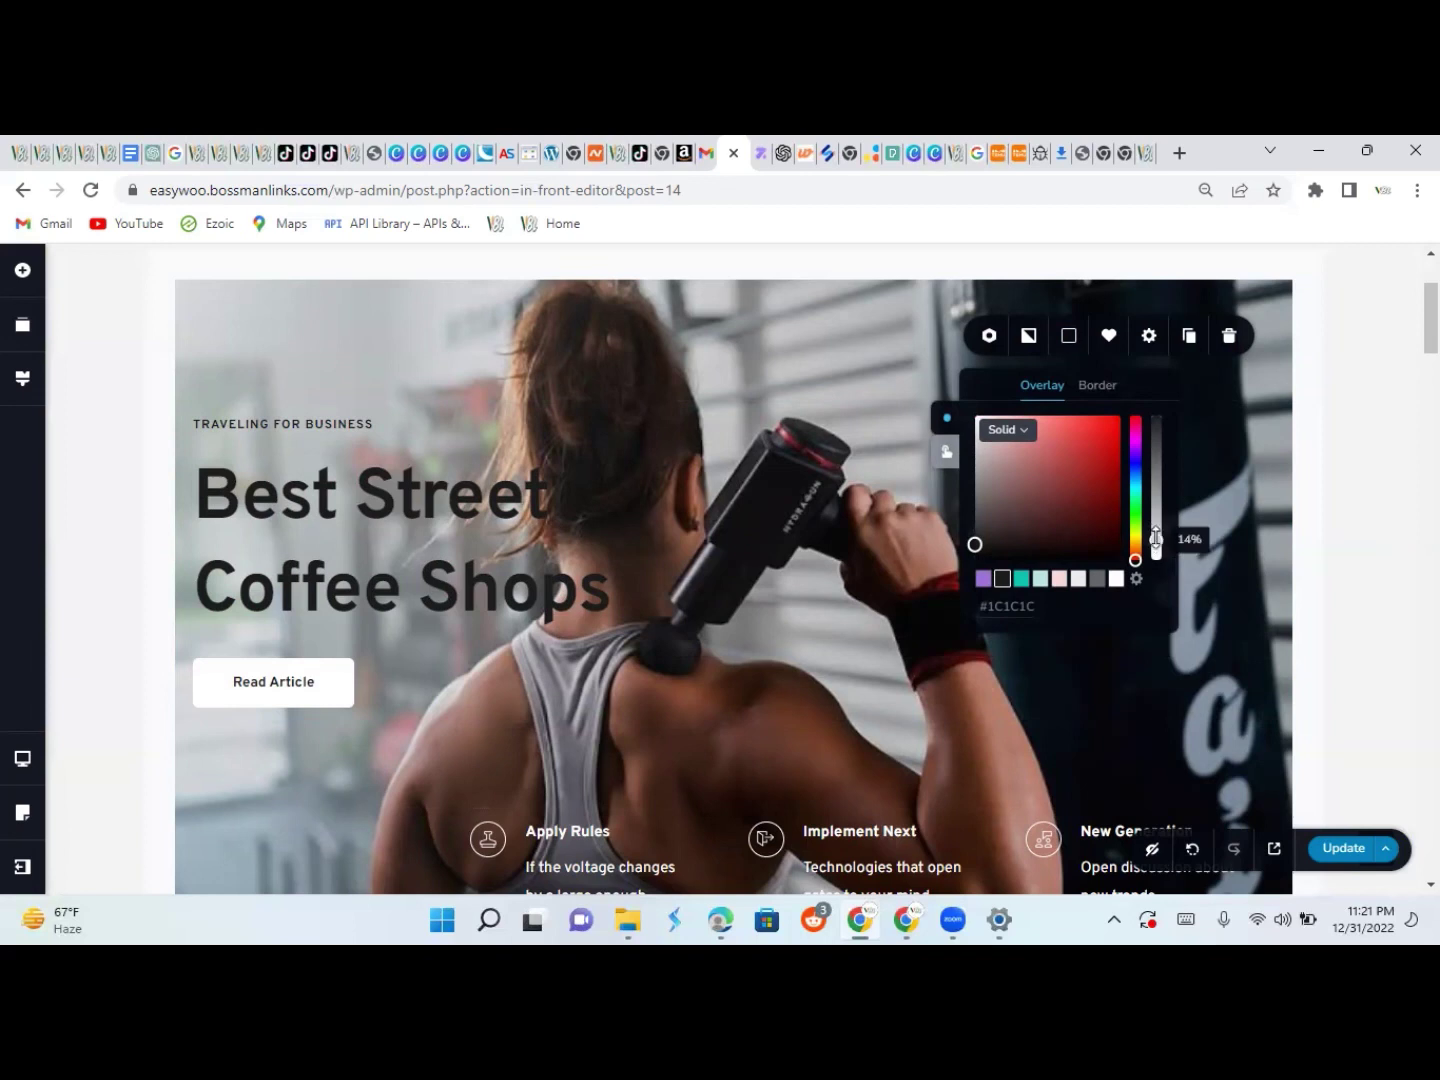
drag(1156, 544, 1165, 500)
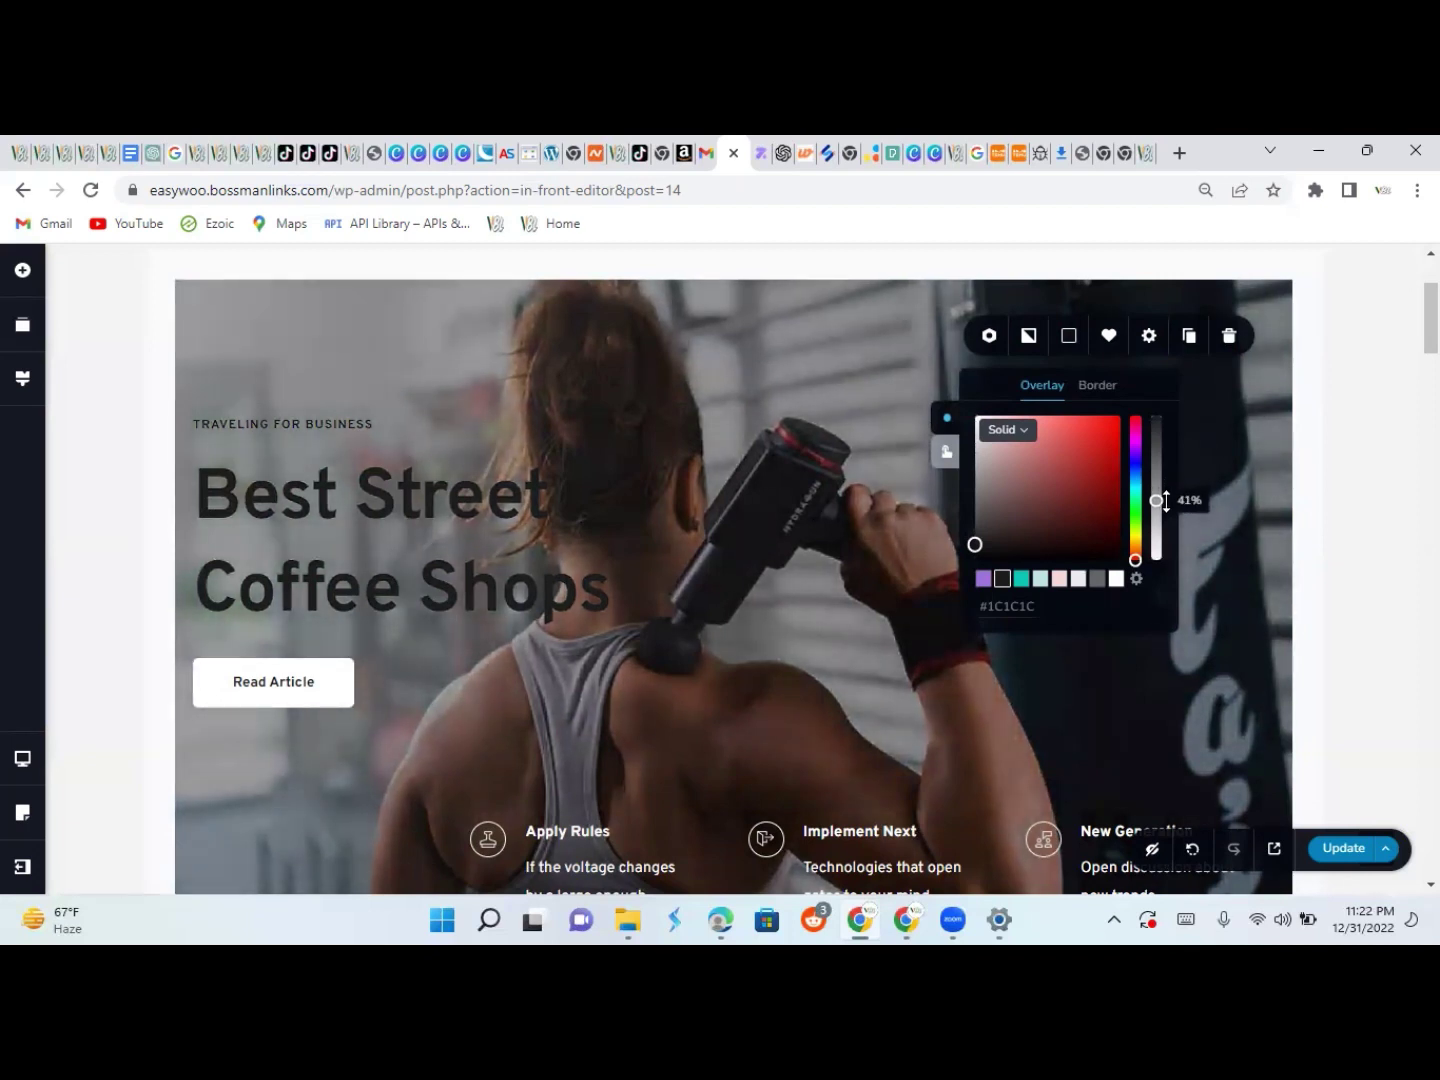
click(820, 484)
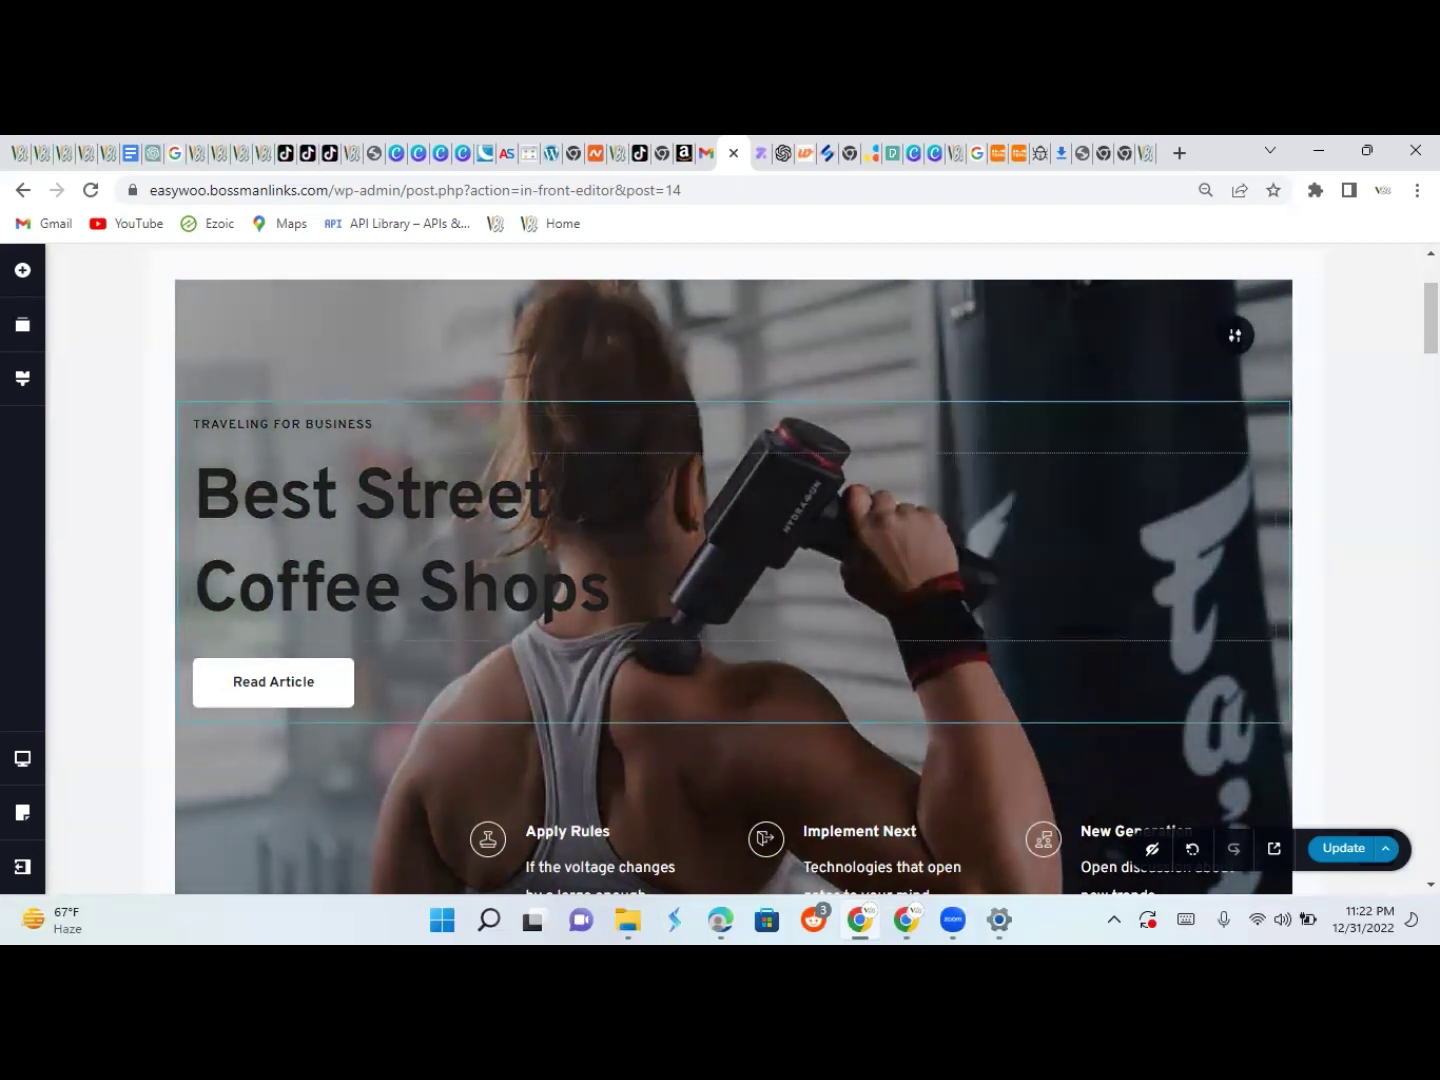
Set the text color of the hero heading "Best Street Coffee Shops" to white, #FFFFFF
scroll(733, 569, down, 3)
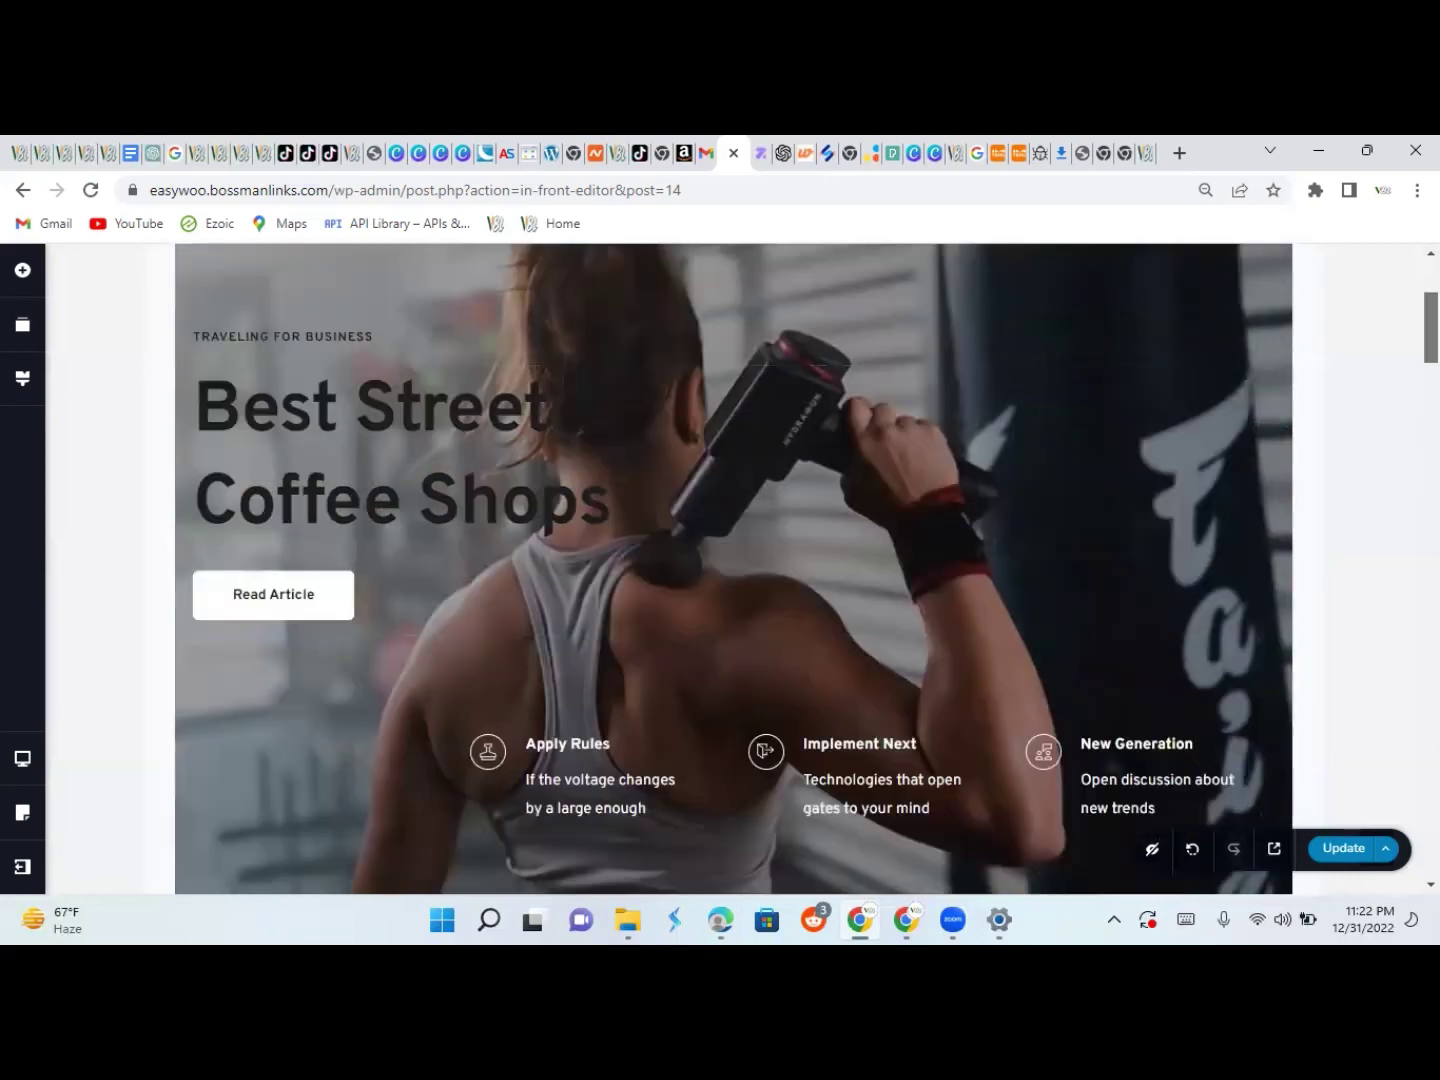
scroll(733, 569, up, 5)
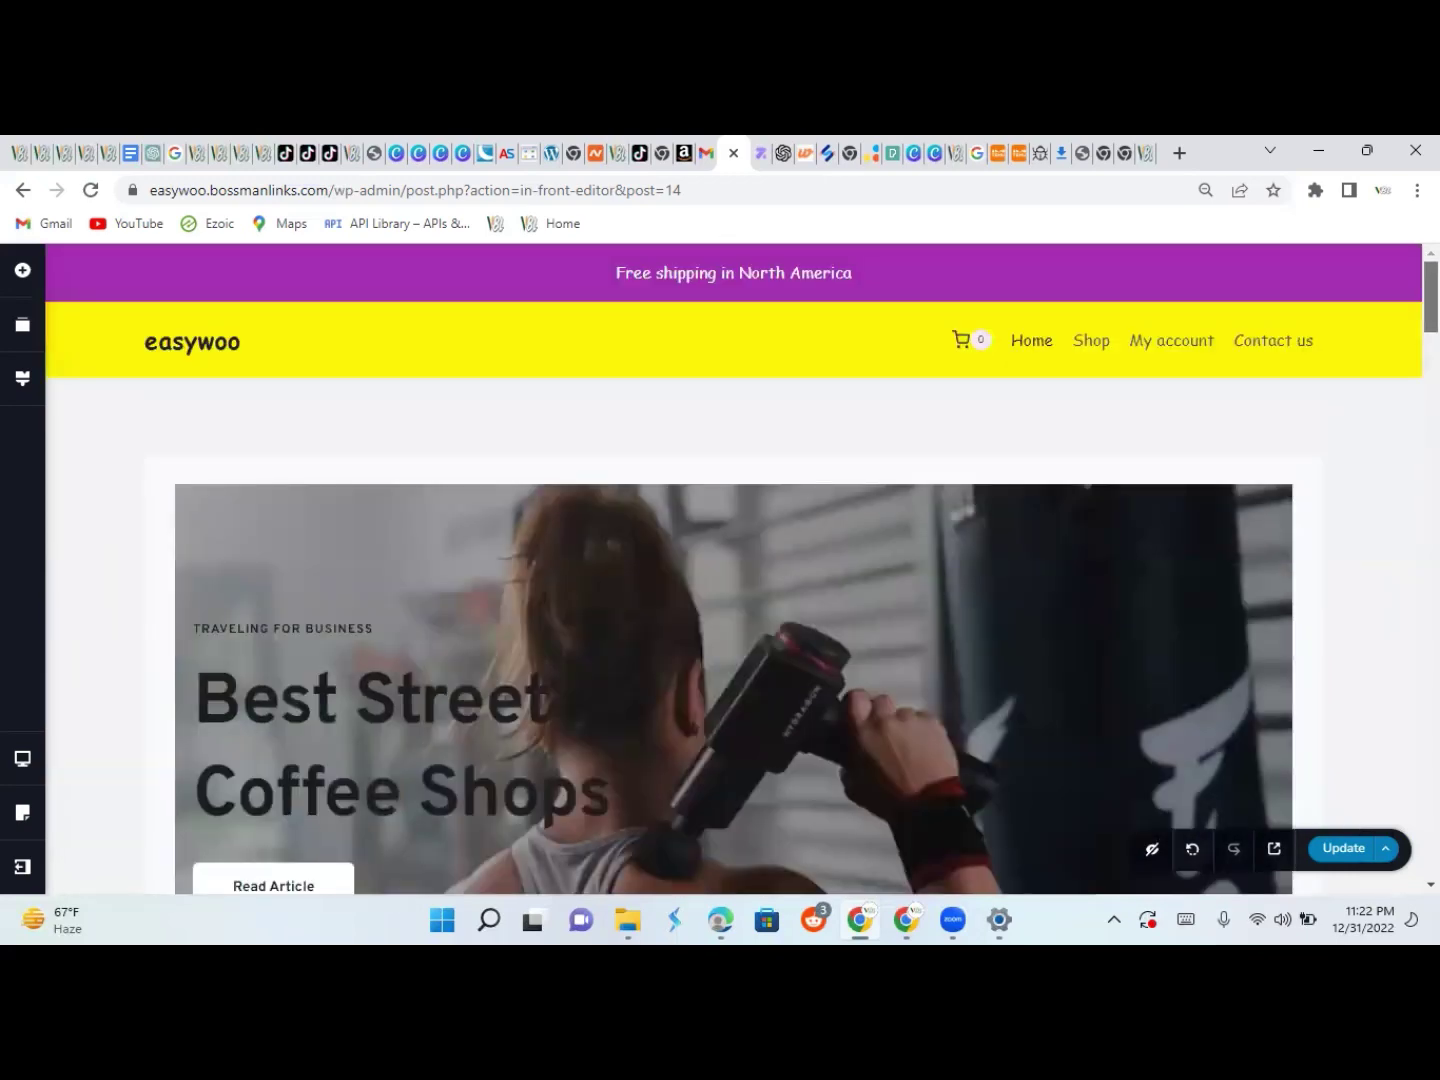
scroll(733, 569, down, 4)
scroll(733, 569, up, 2)
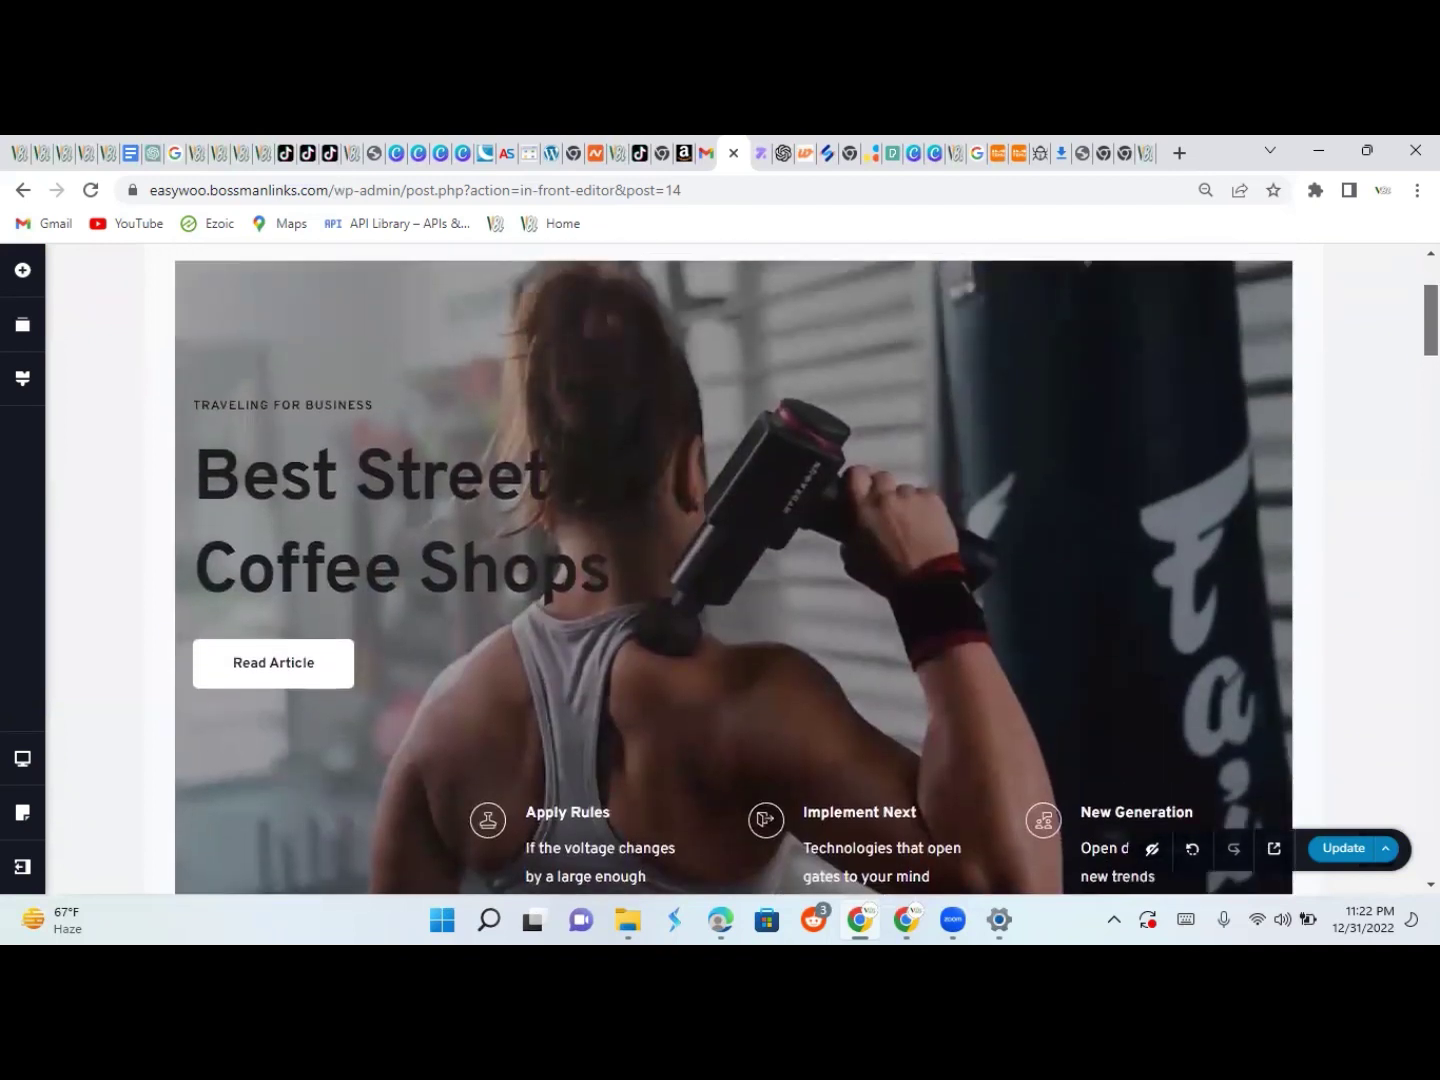
scroll(808, 342, up, 1)
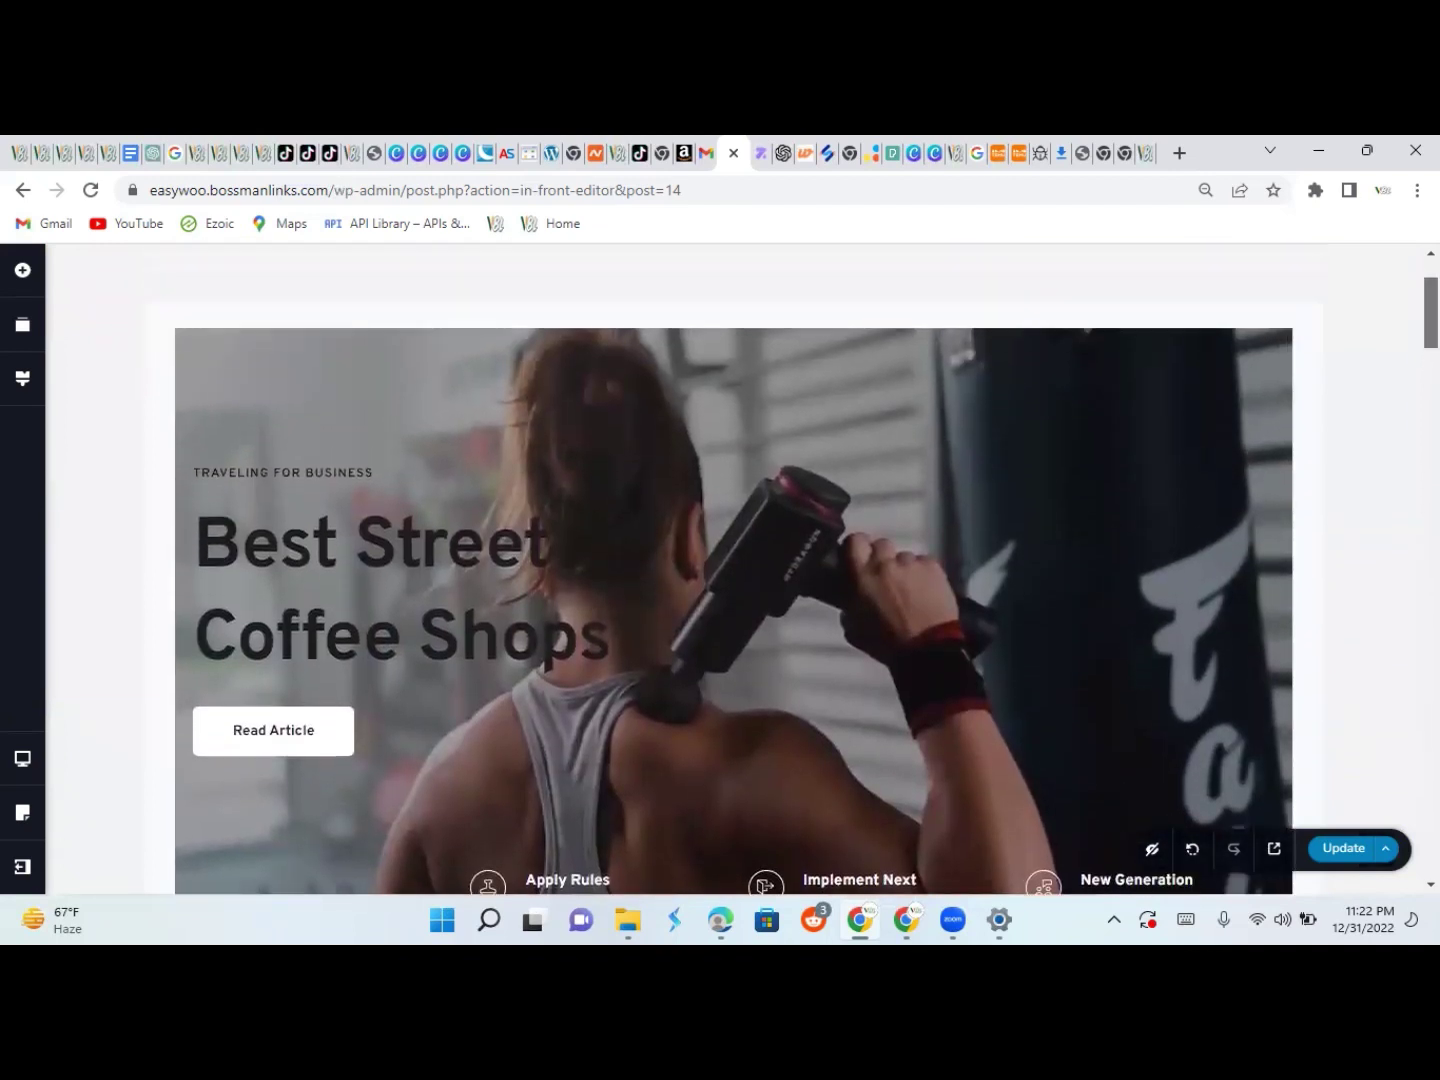
click(316, 552)
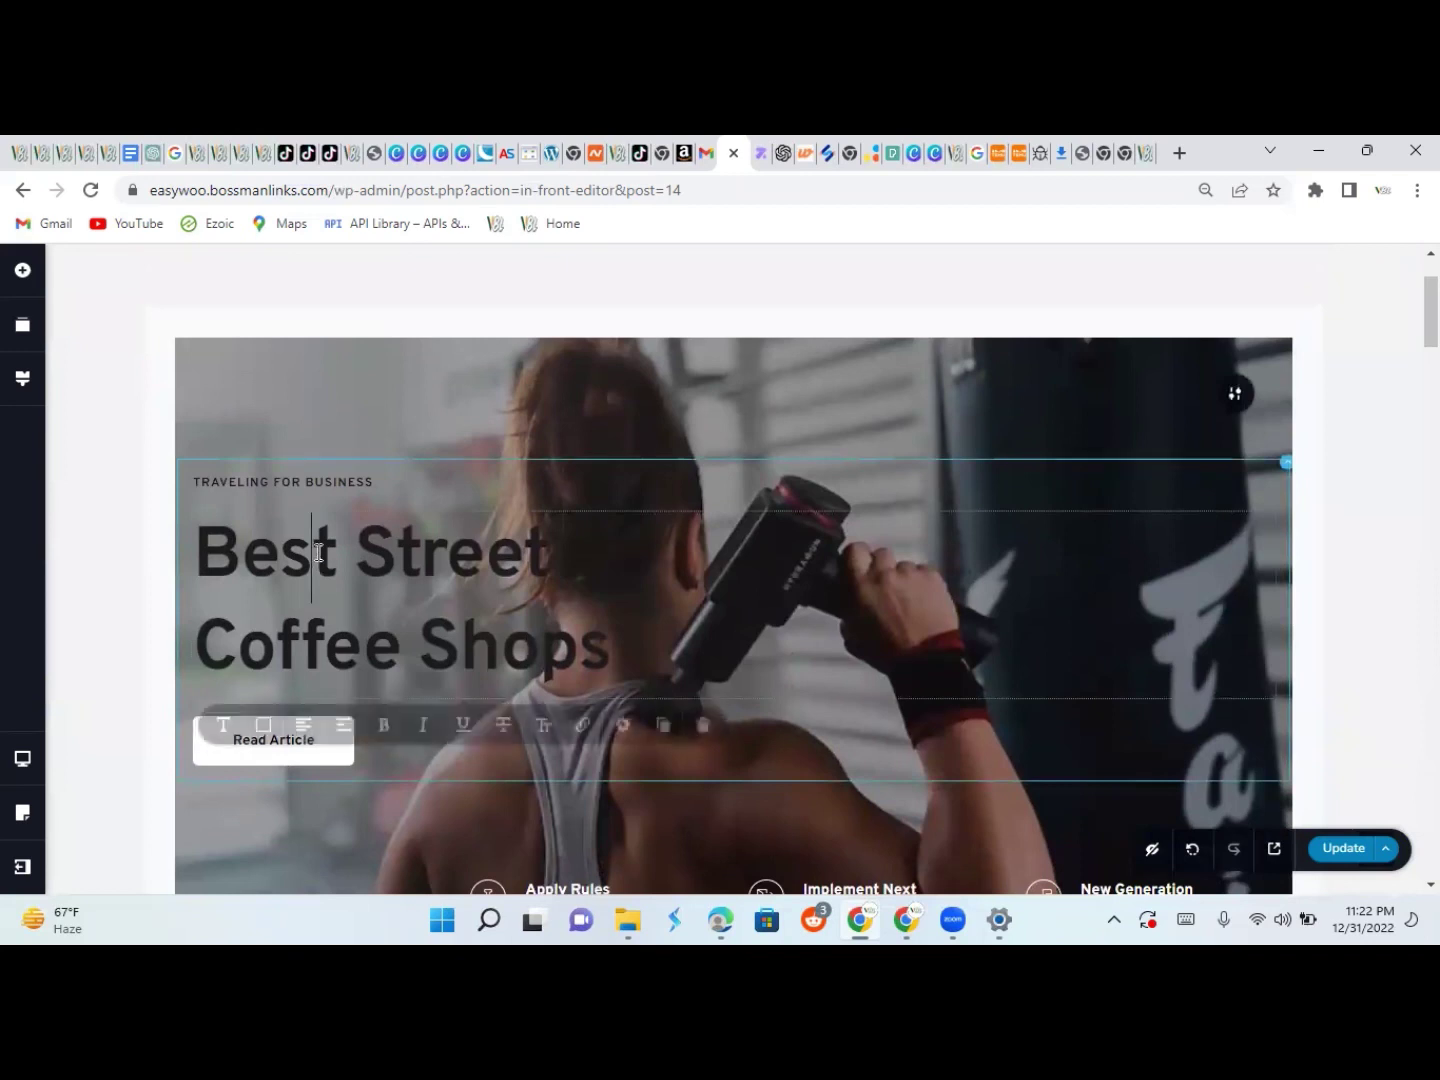
click(262, 731)
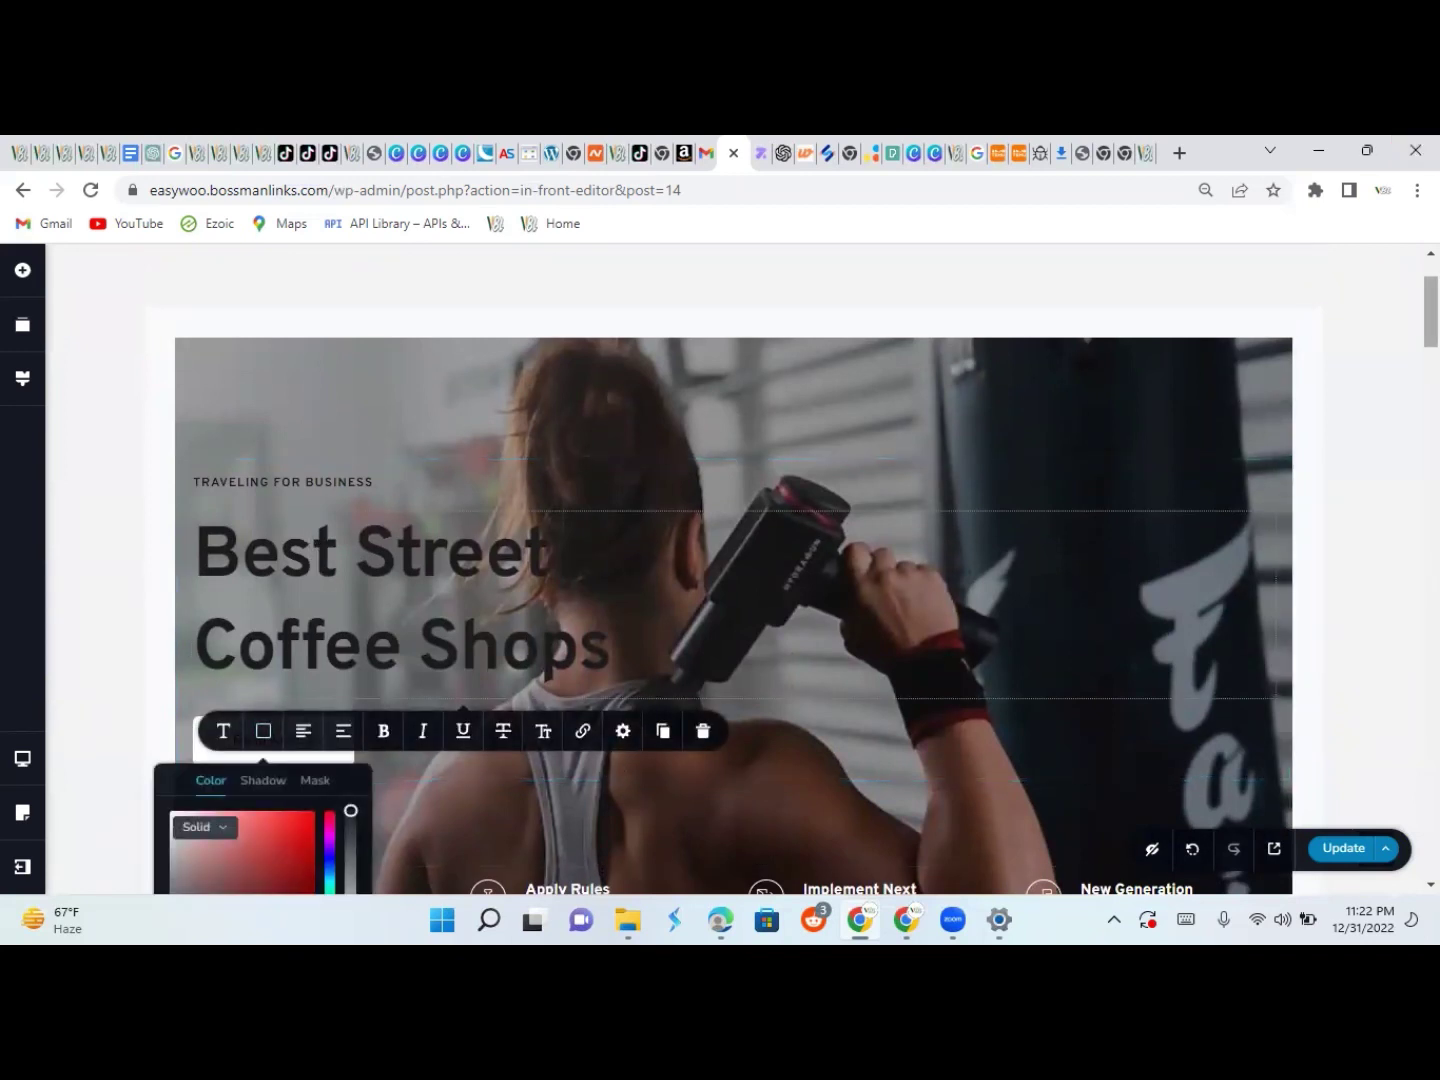
scroll(733, 570, down, 2)
scroll(636, 293, down, 1)
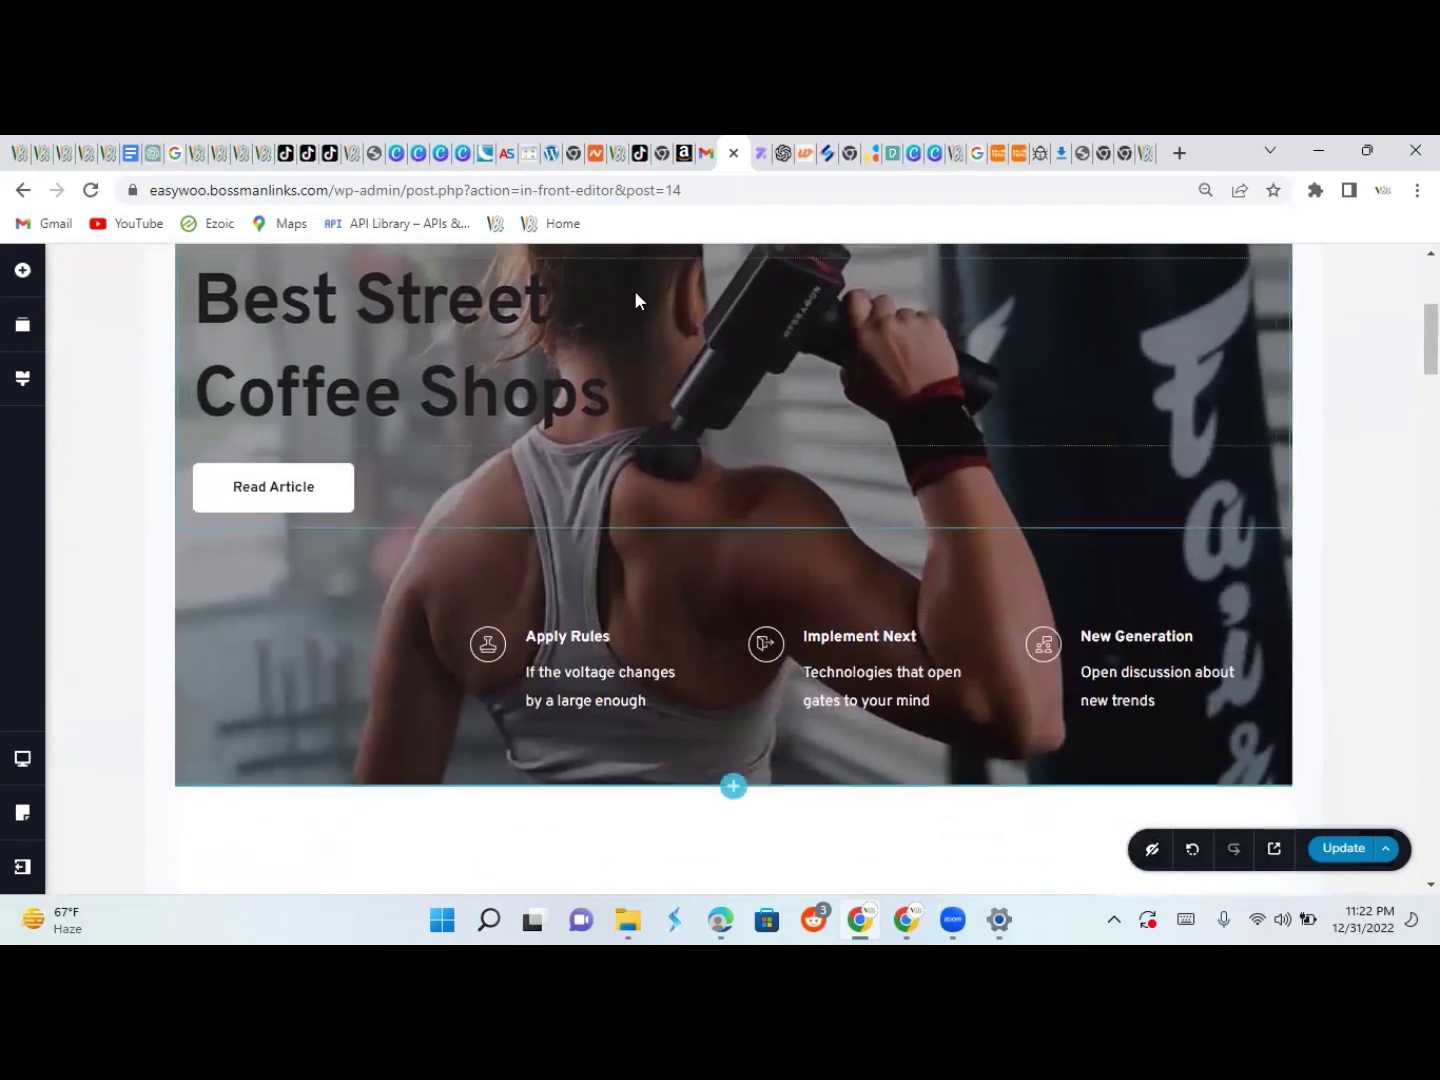
click(426, 345)
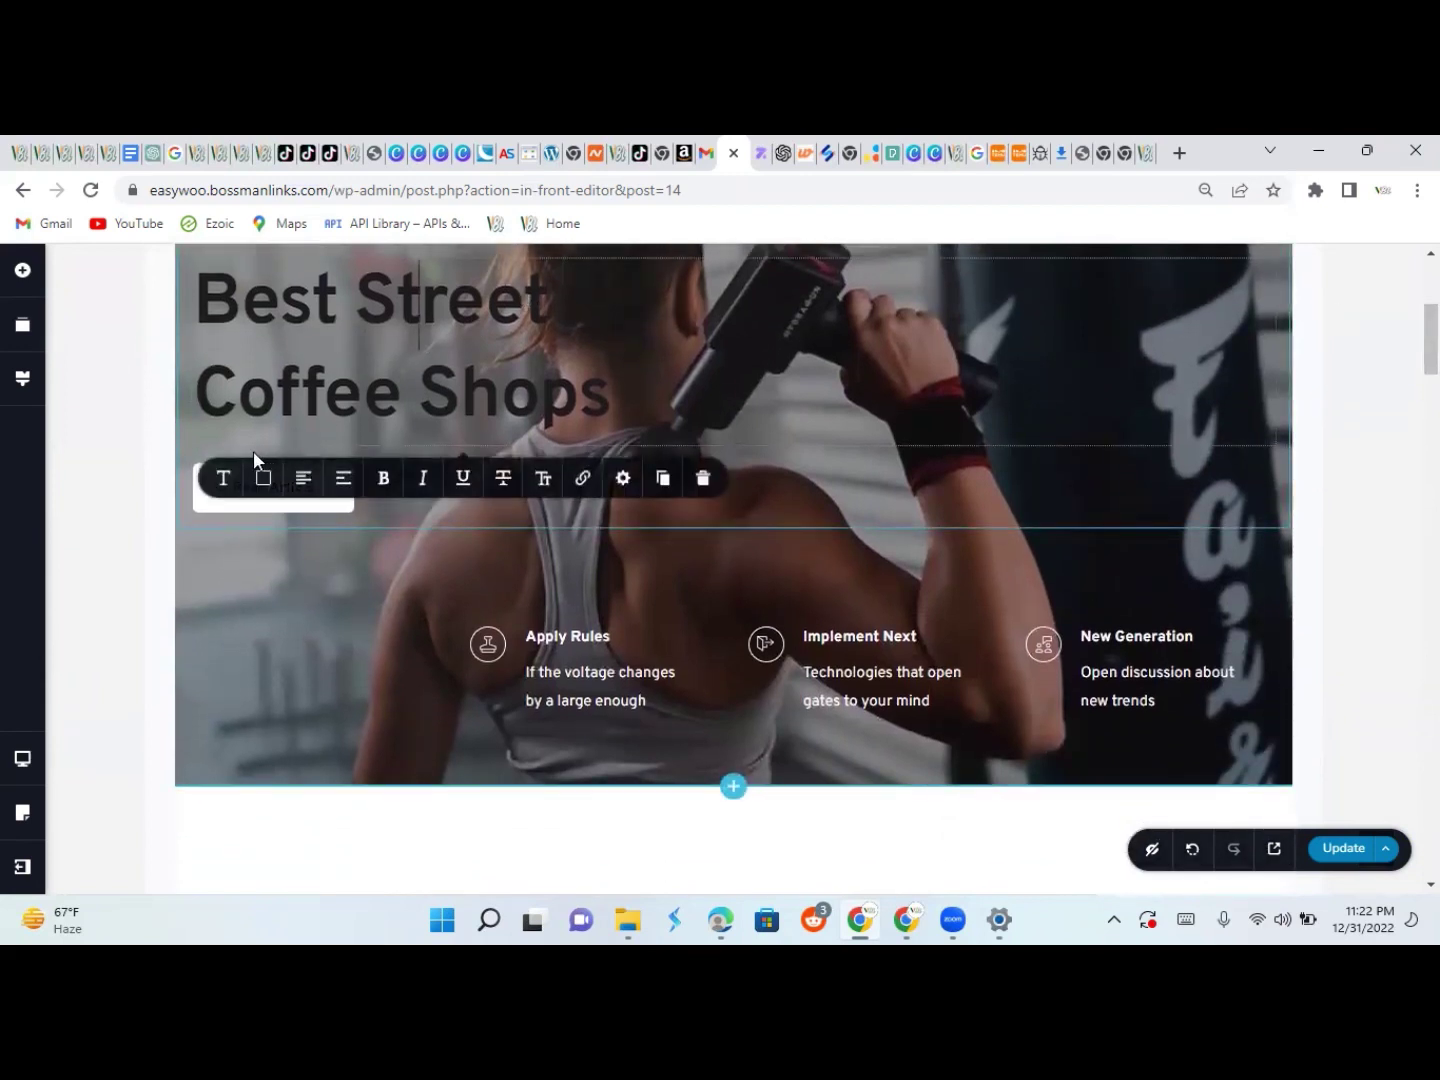
click(265, 481)
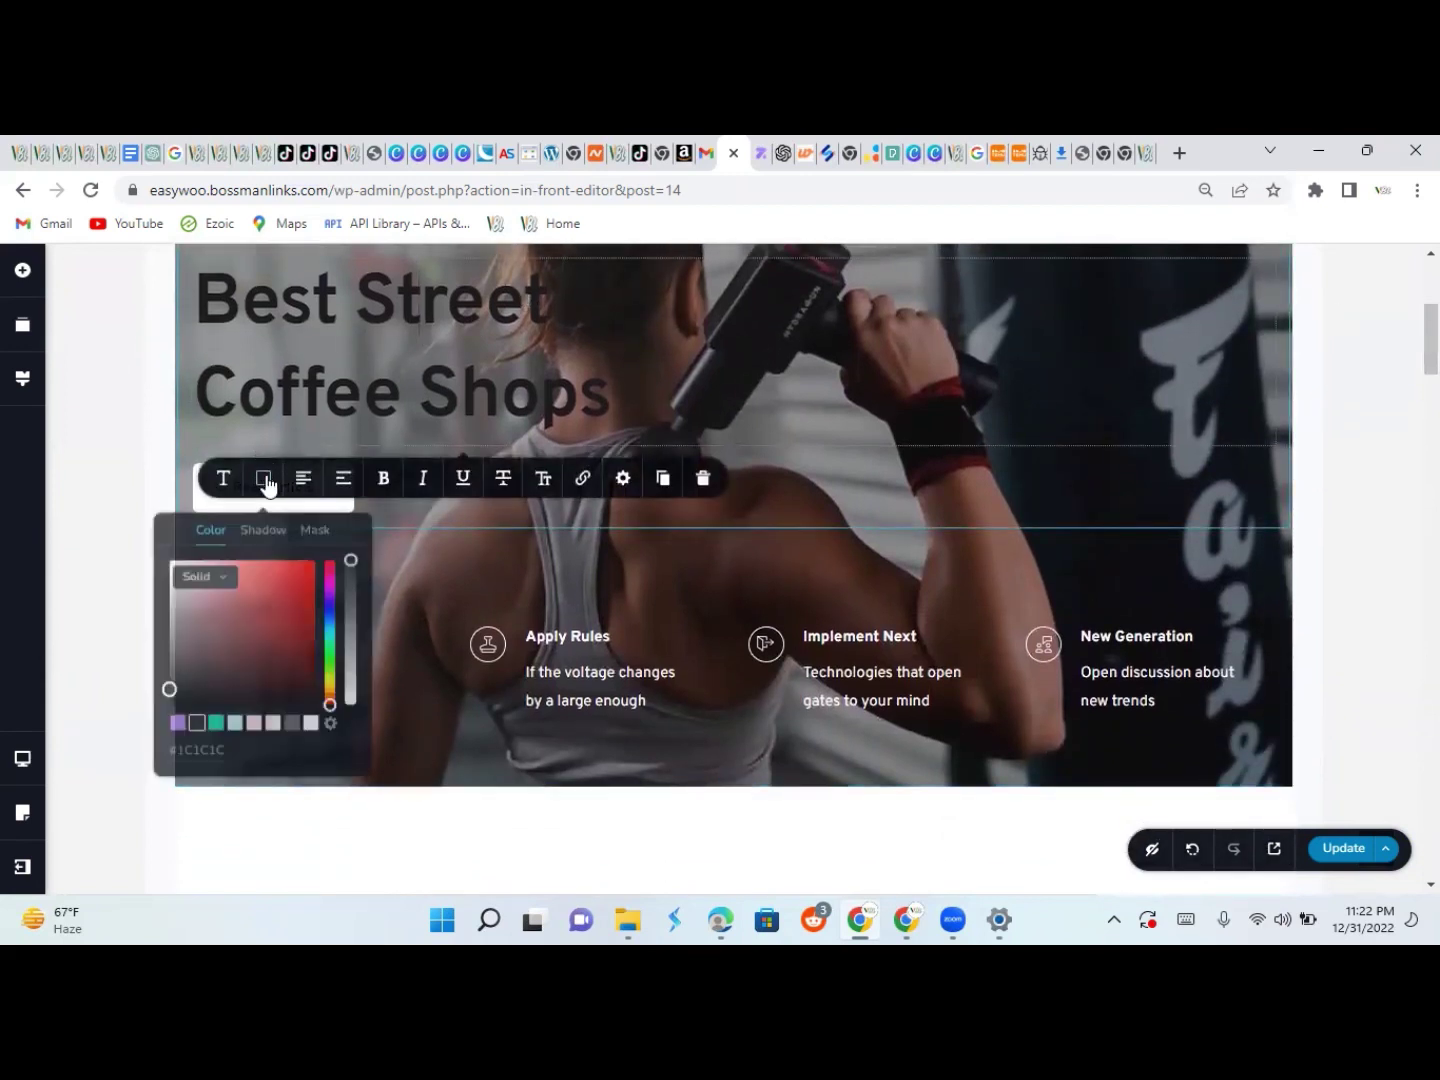
click(311, 720)
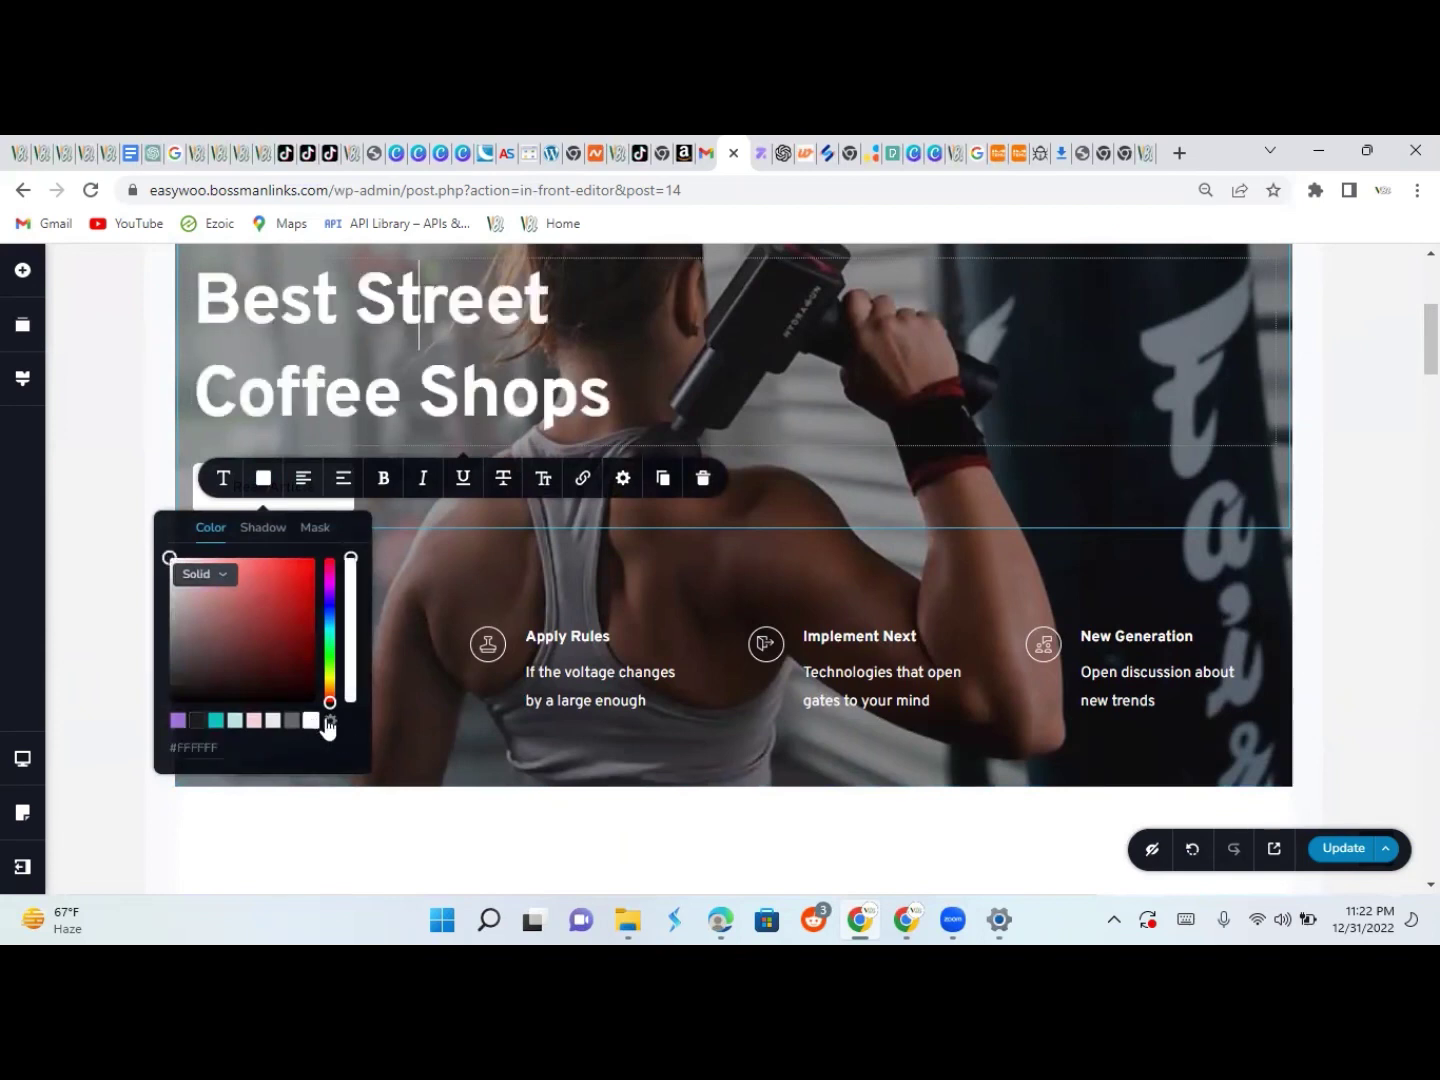
click(472, 562)
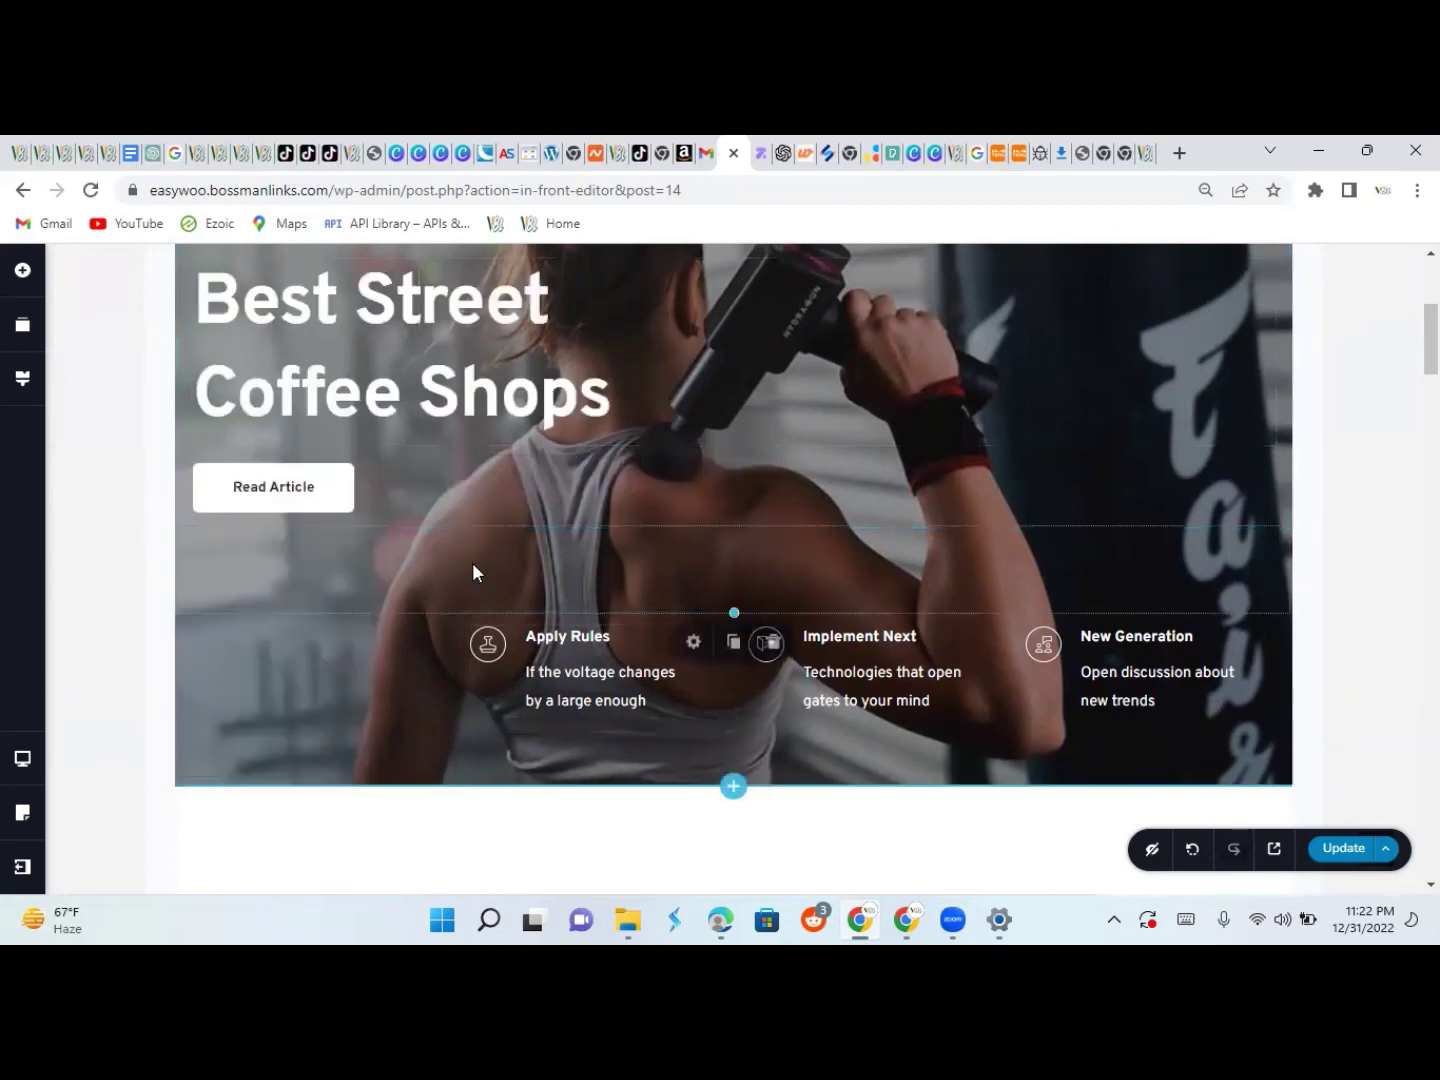
Set the background color of the hero's "Read Article" button to yellow, #FFD700
click(325, 493)
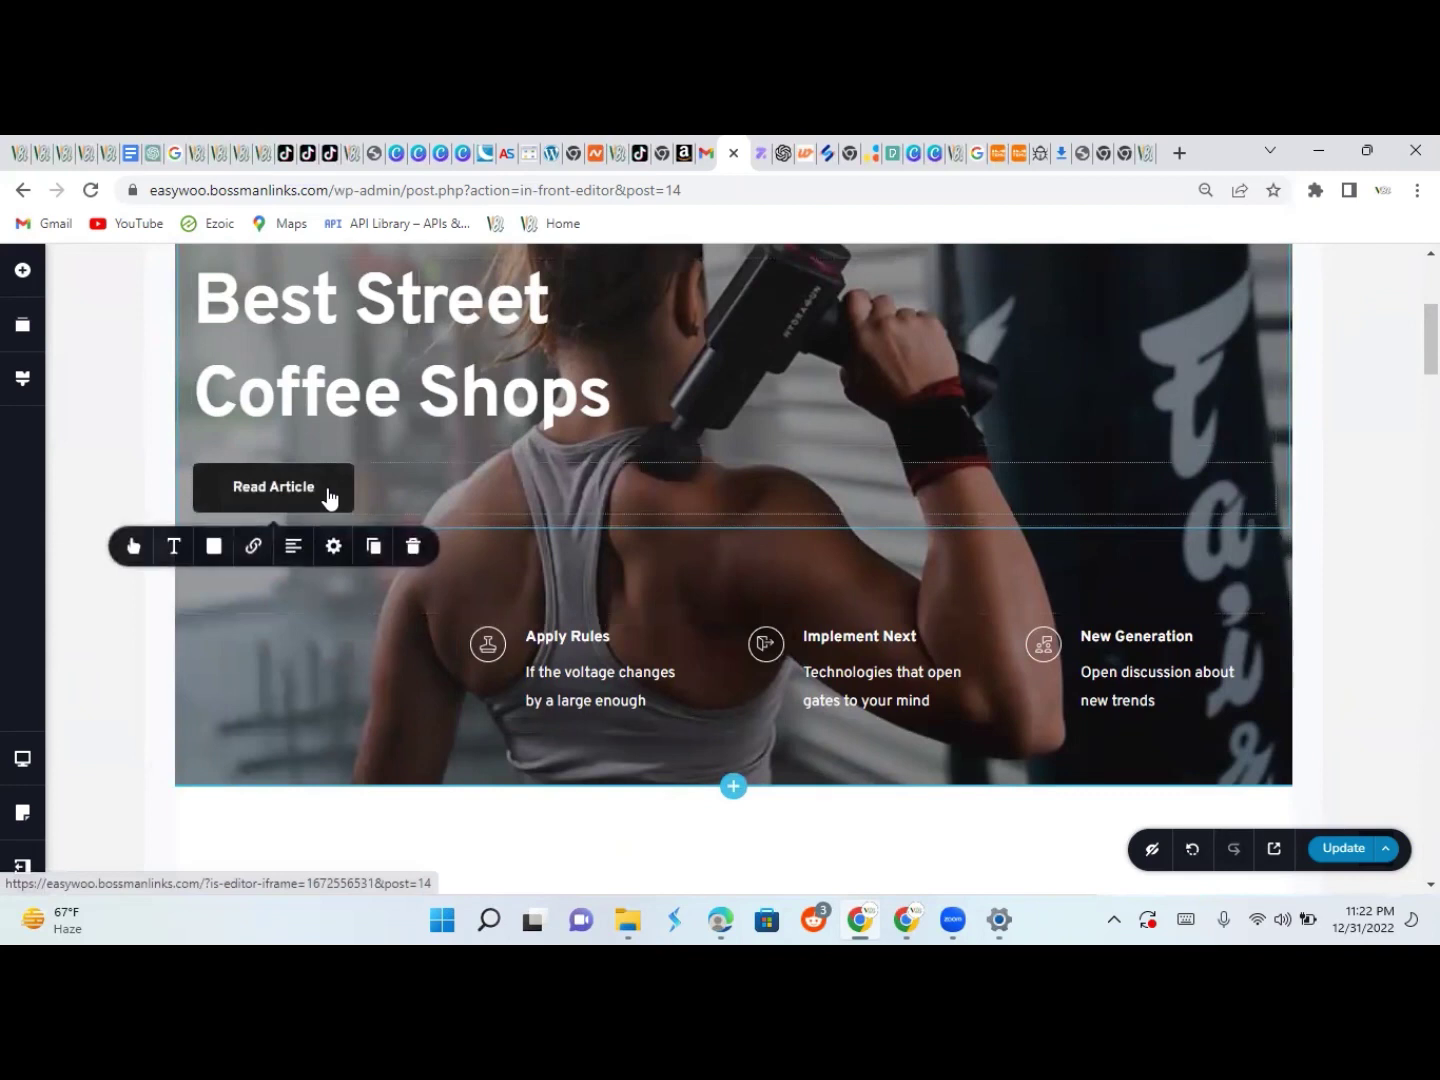
click(214, 548)
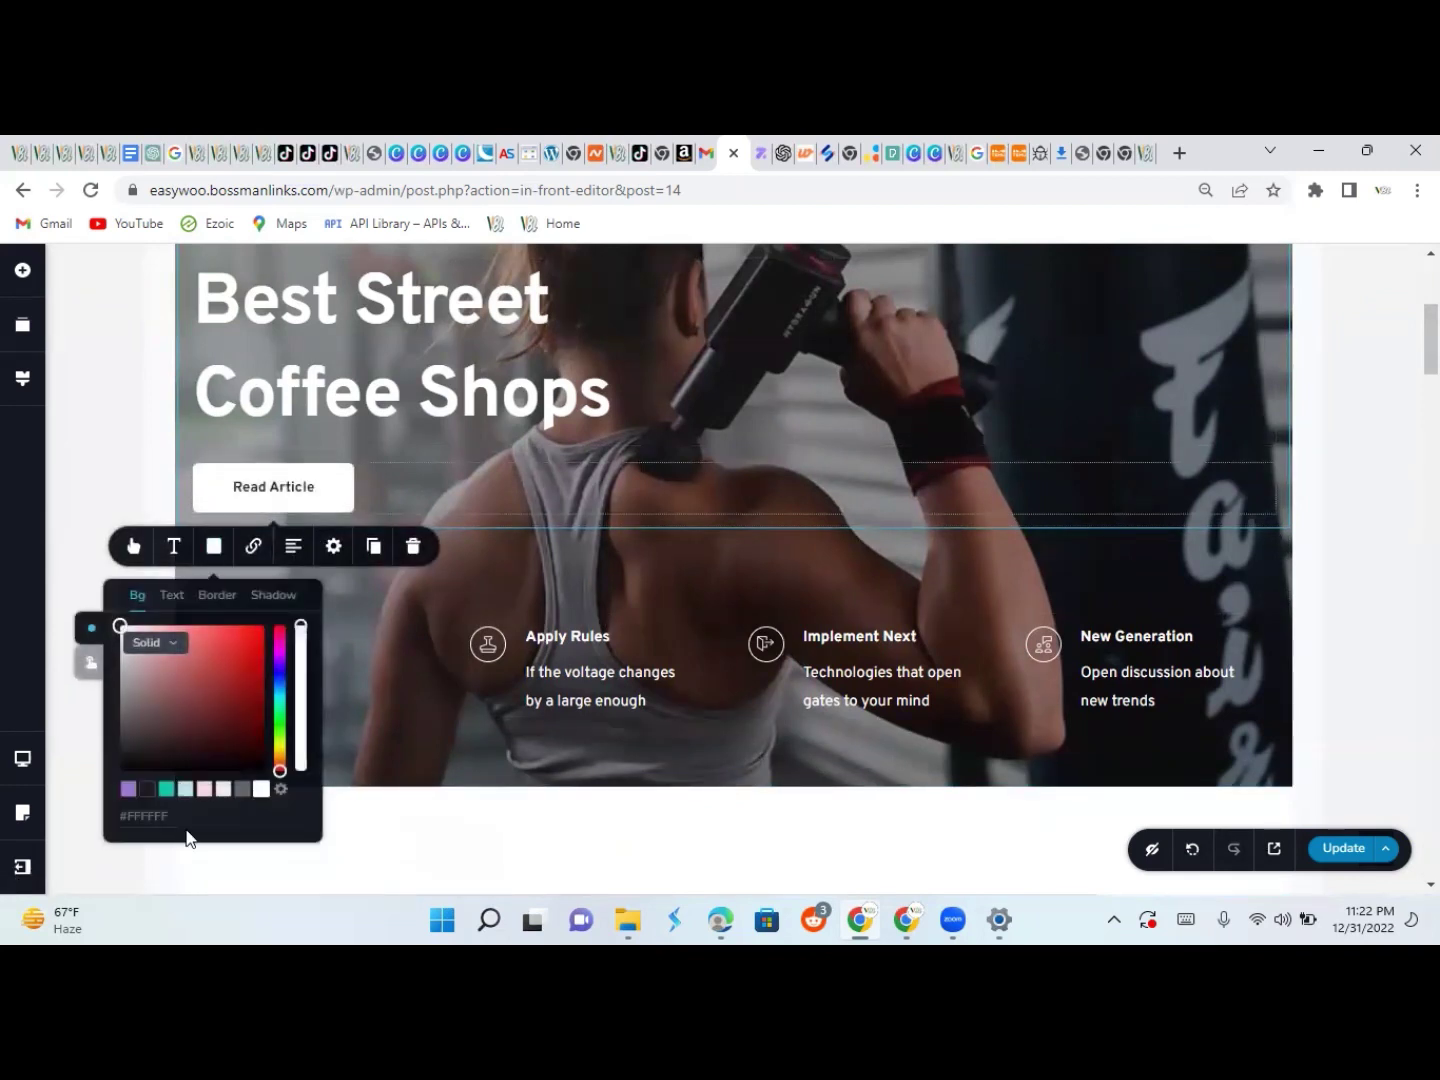
click(170, 815)
text(00)
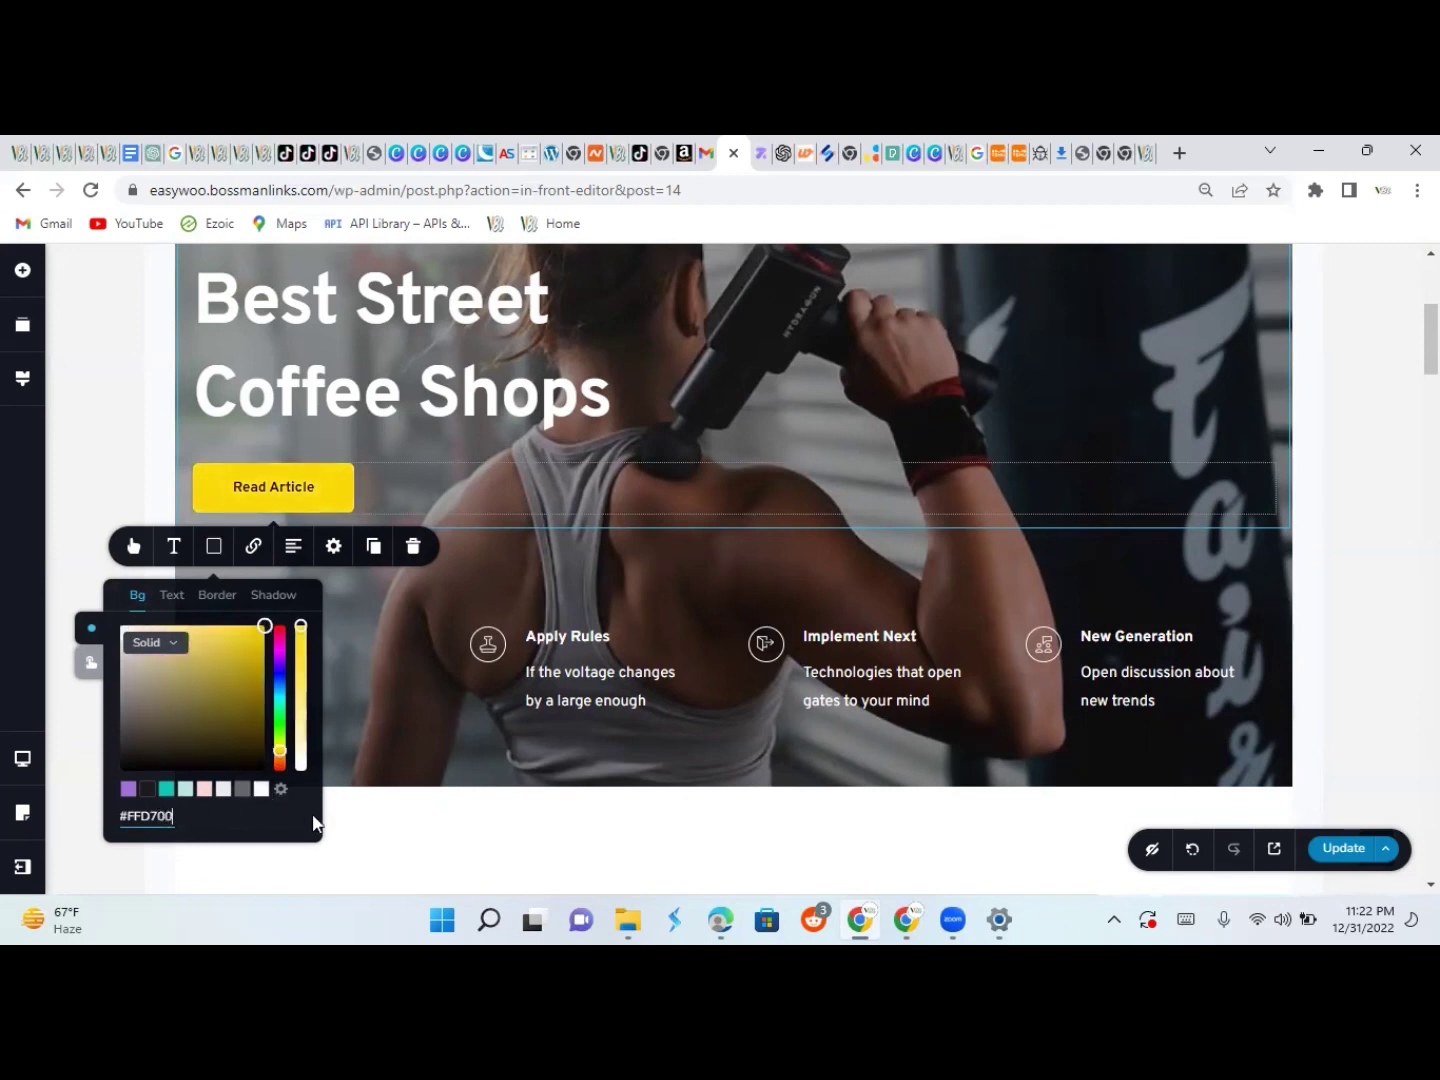
click(430, 712)
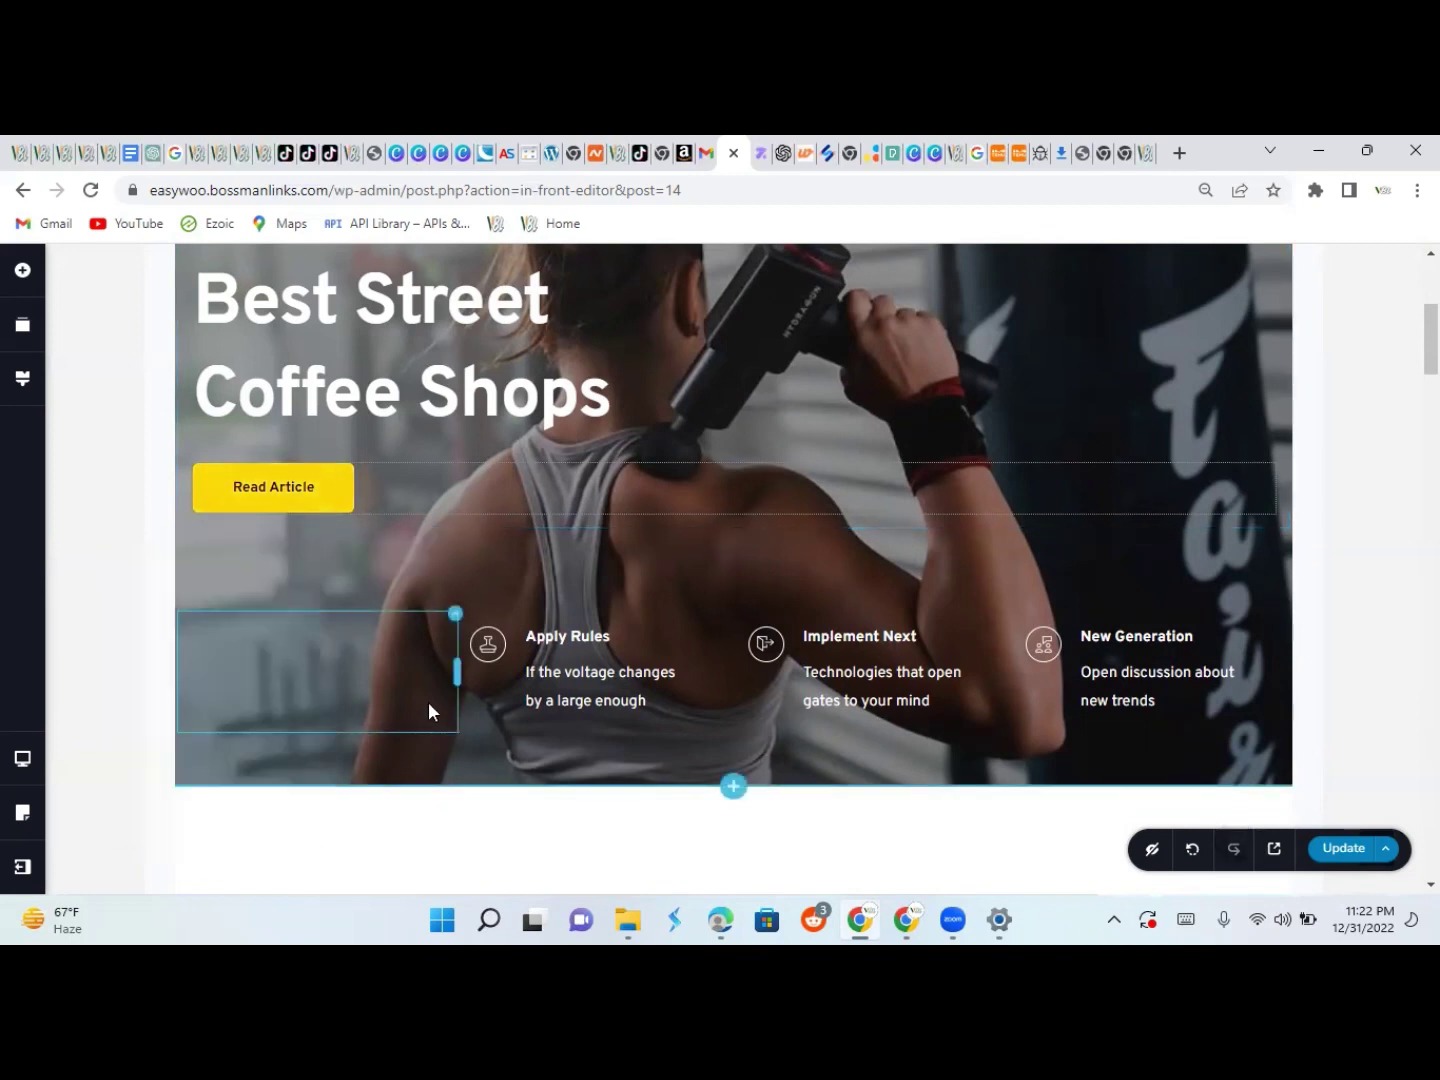
Delete the "Read Article" label text from the hero's yellow button
click(312, 485)
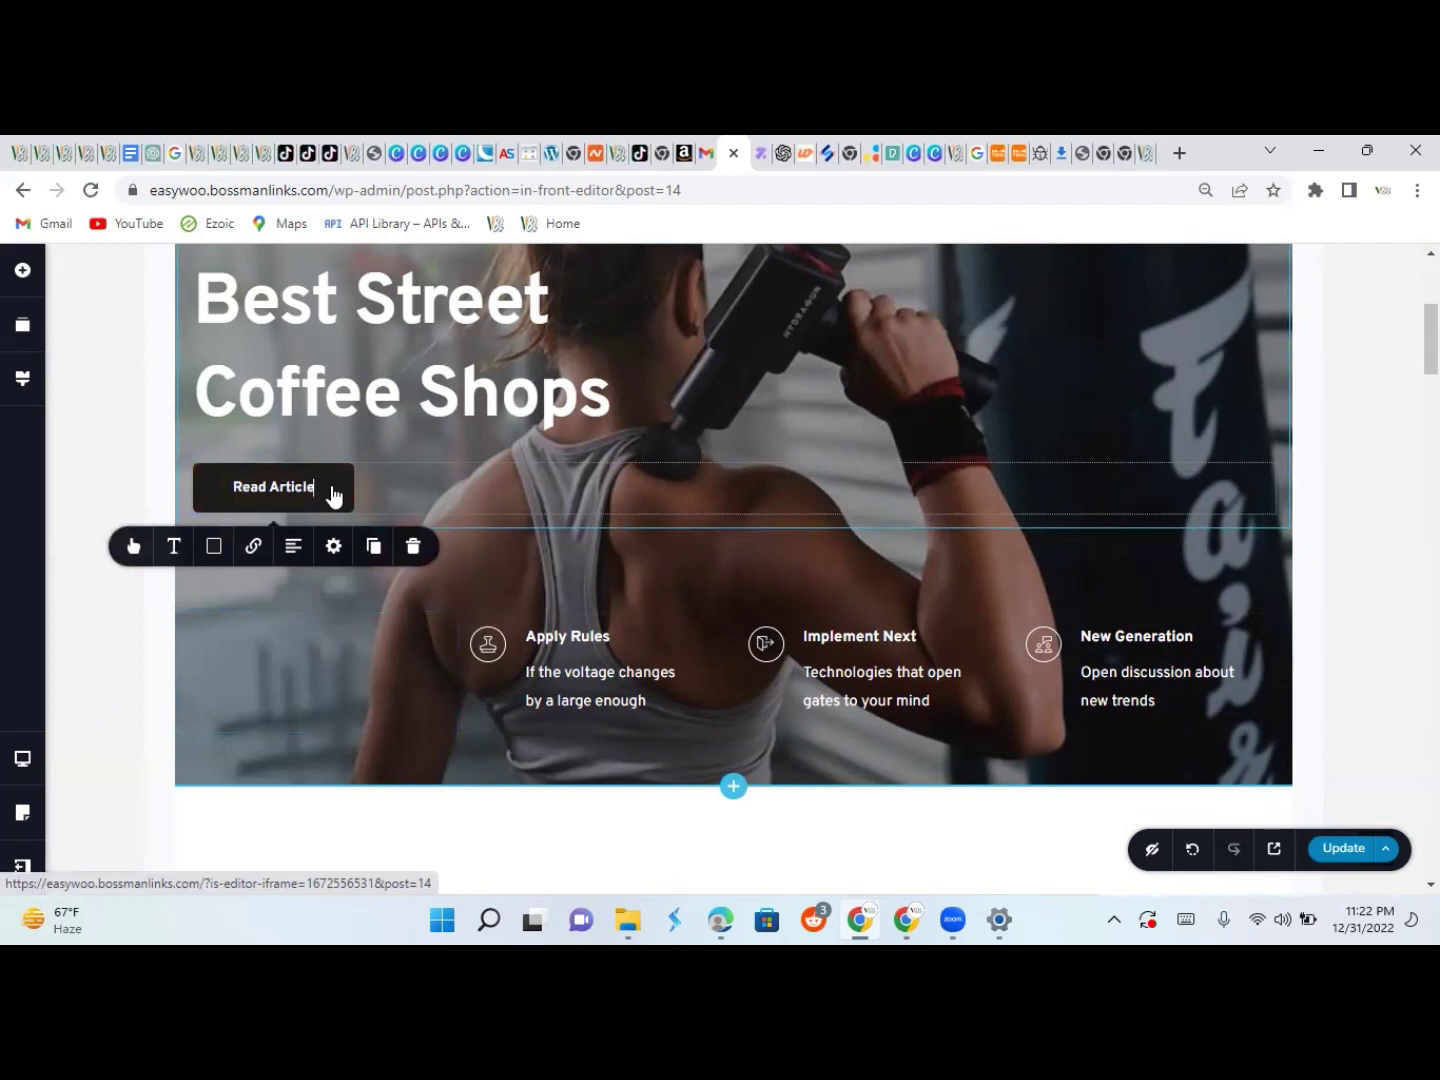
key(BackSpace)
key(BackSpace)
key(BackSpace)
key(BackSpace)
key(BackSpace)
key(BackSpace)
key(BackSpace)
key(BackSpace)
key(BackSpace)
key(BackSpace)
key(BackSpace)
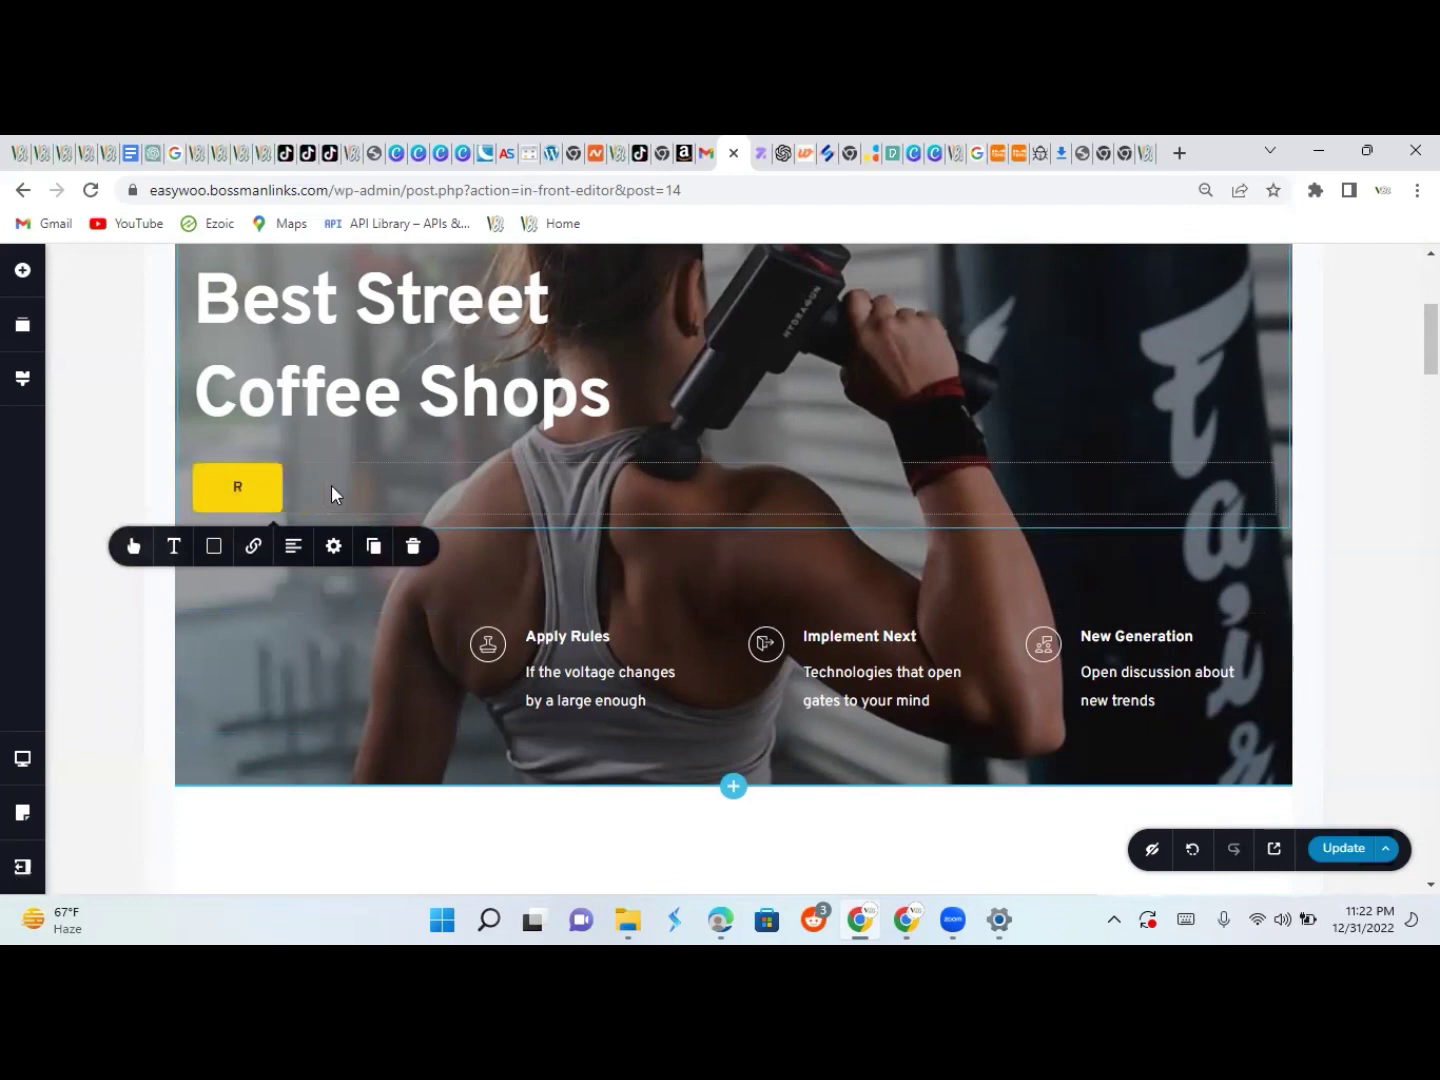
Relabel the hero section's yellow button "Shop Now" and link it to the massage-gun-mini product page
key(BackSpace)
text(Shop Now)
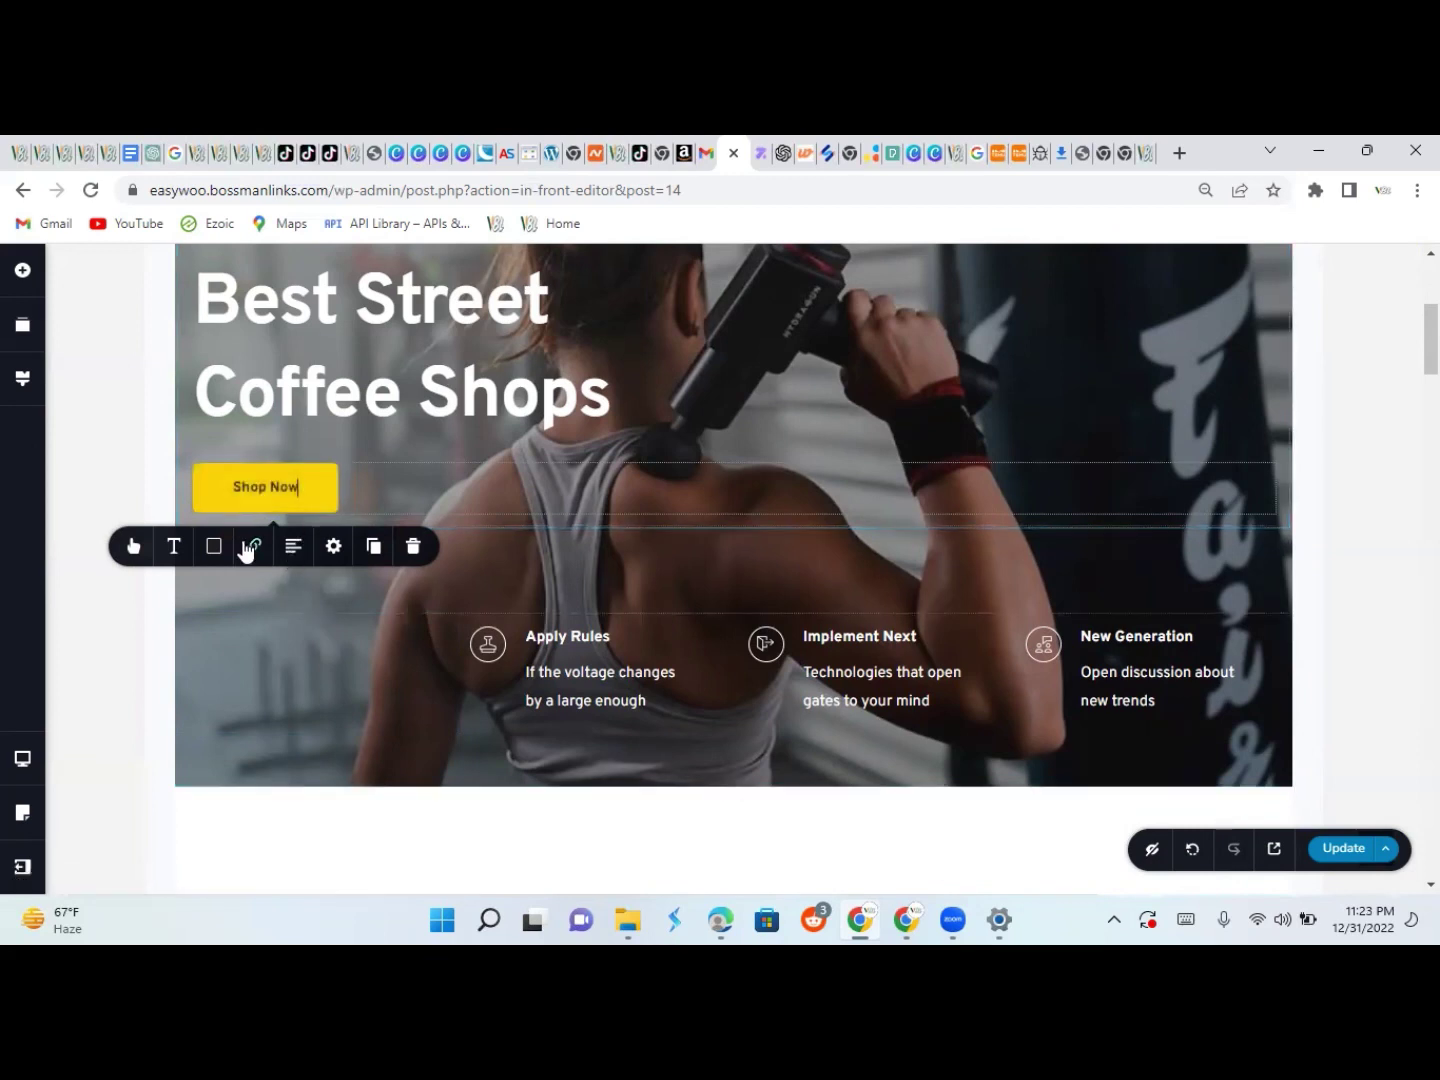
click(256, 547)
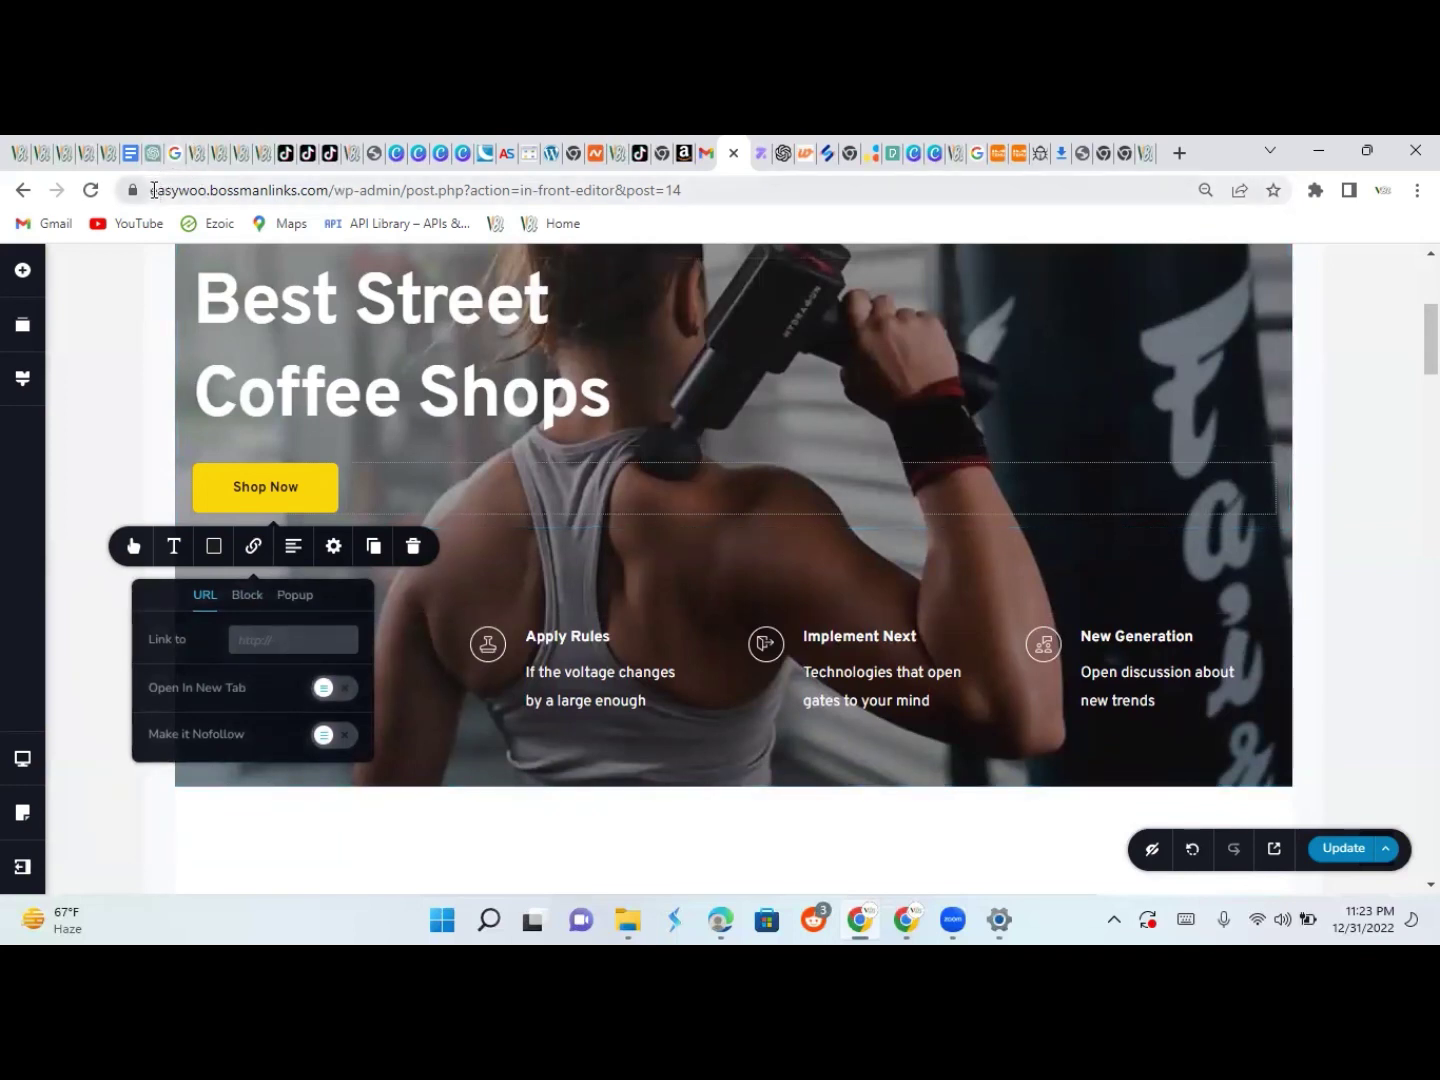
drag(153, 190, 330, 203)
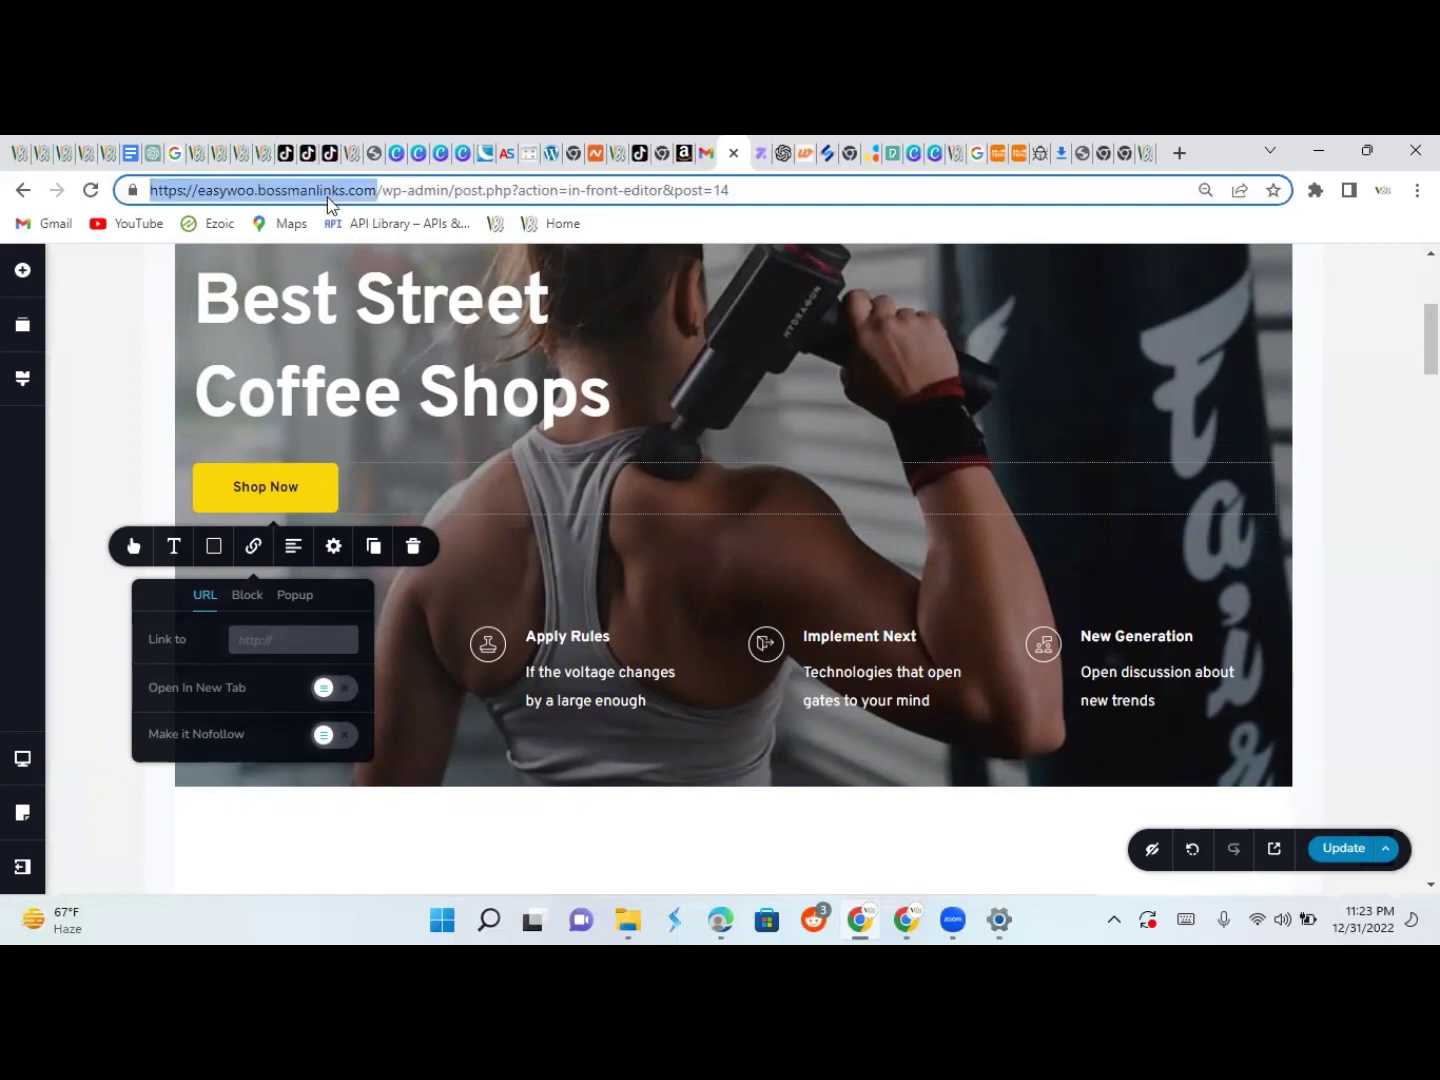
right_click(322, 192)
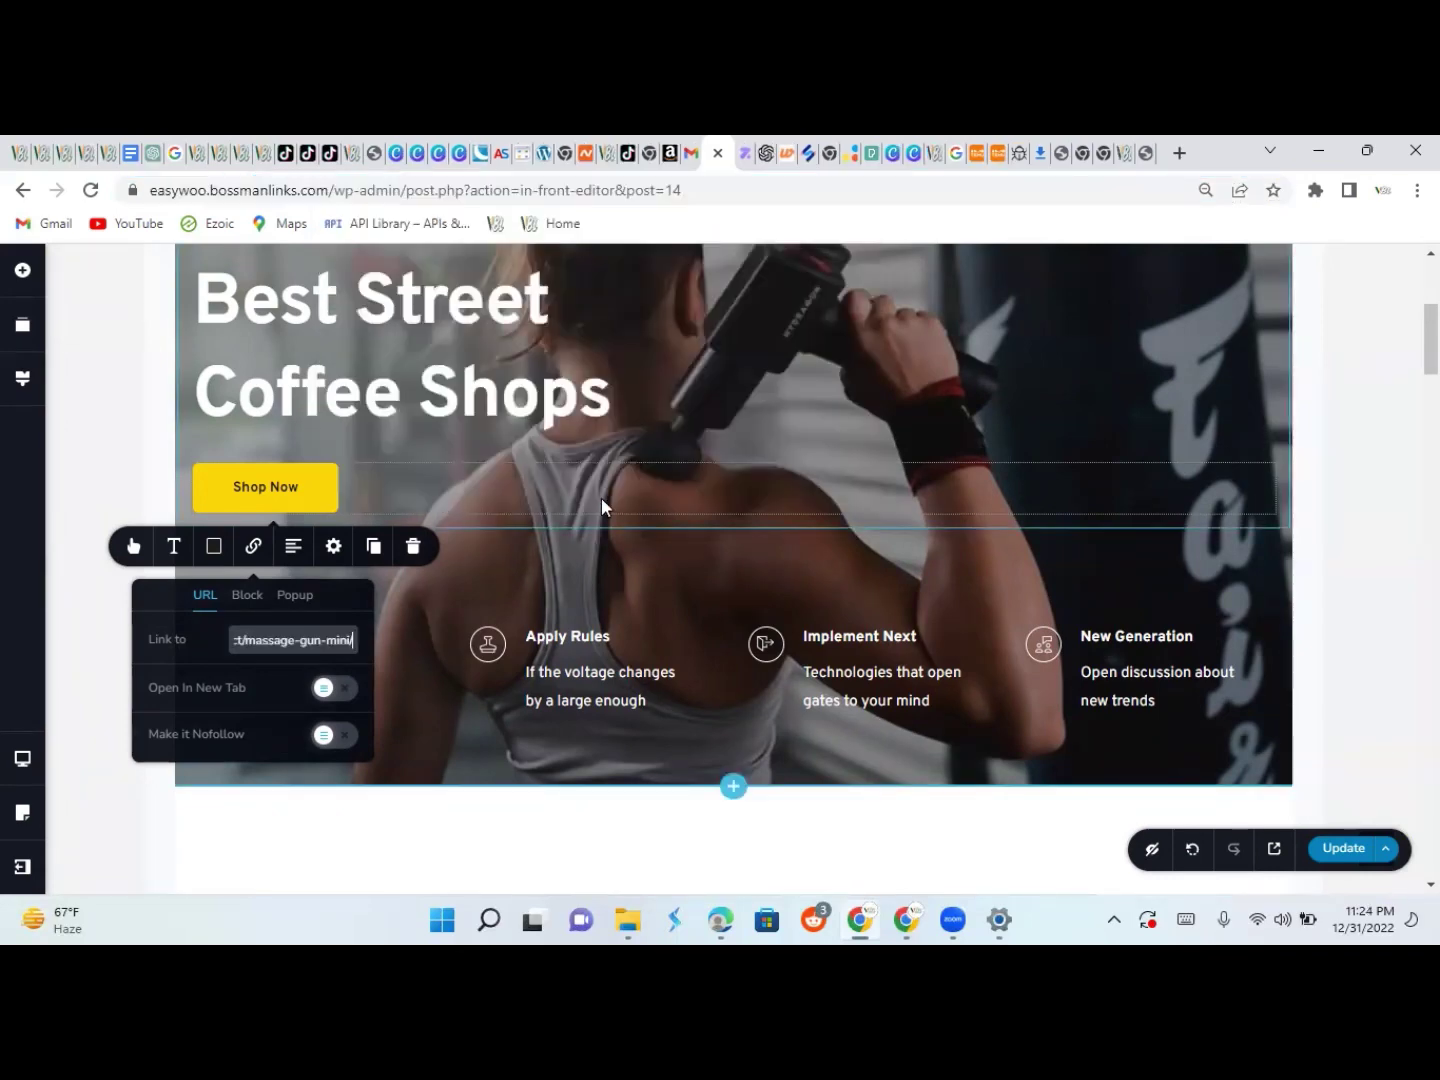
Change the hero heading to "Best Massaging Tool Ever" and the tagline above it to "feel better, feel relaxed" in white (#FFFFFF)
click(658, 371)
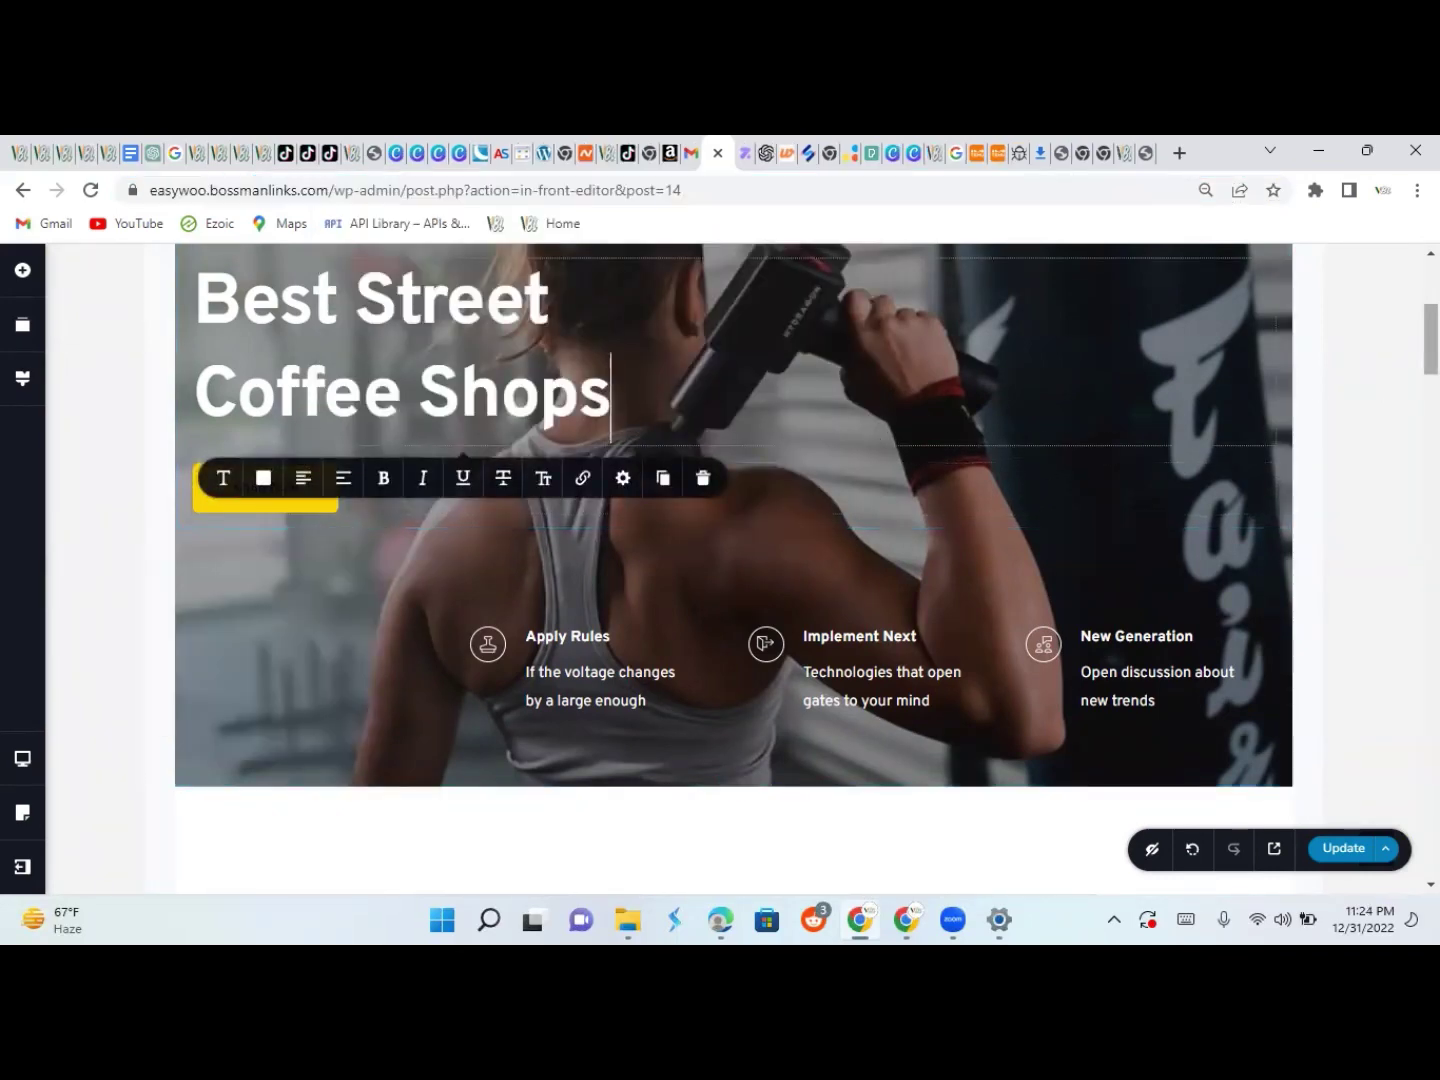
scroll(1389, 389, up, 2)
scroll(1401, 328, up, 2)
scroll(1401, 328, down, 2)
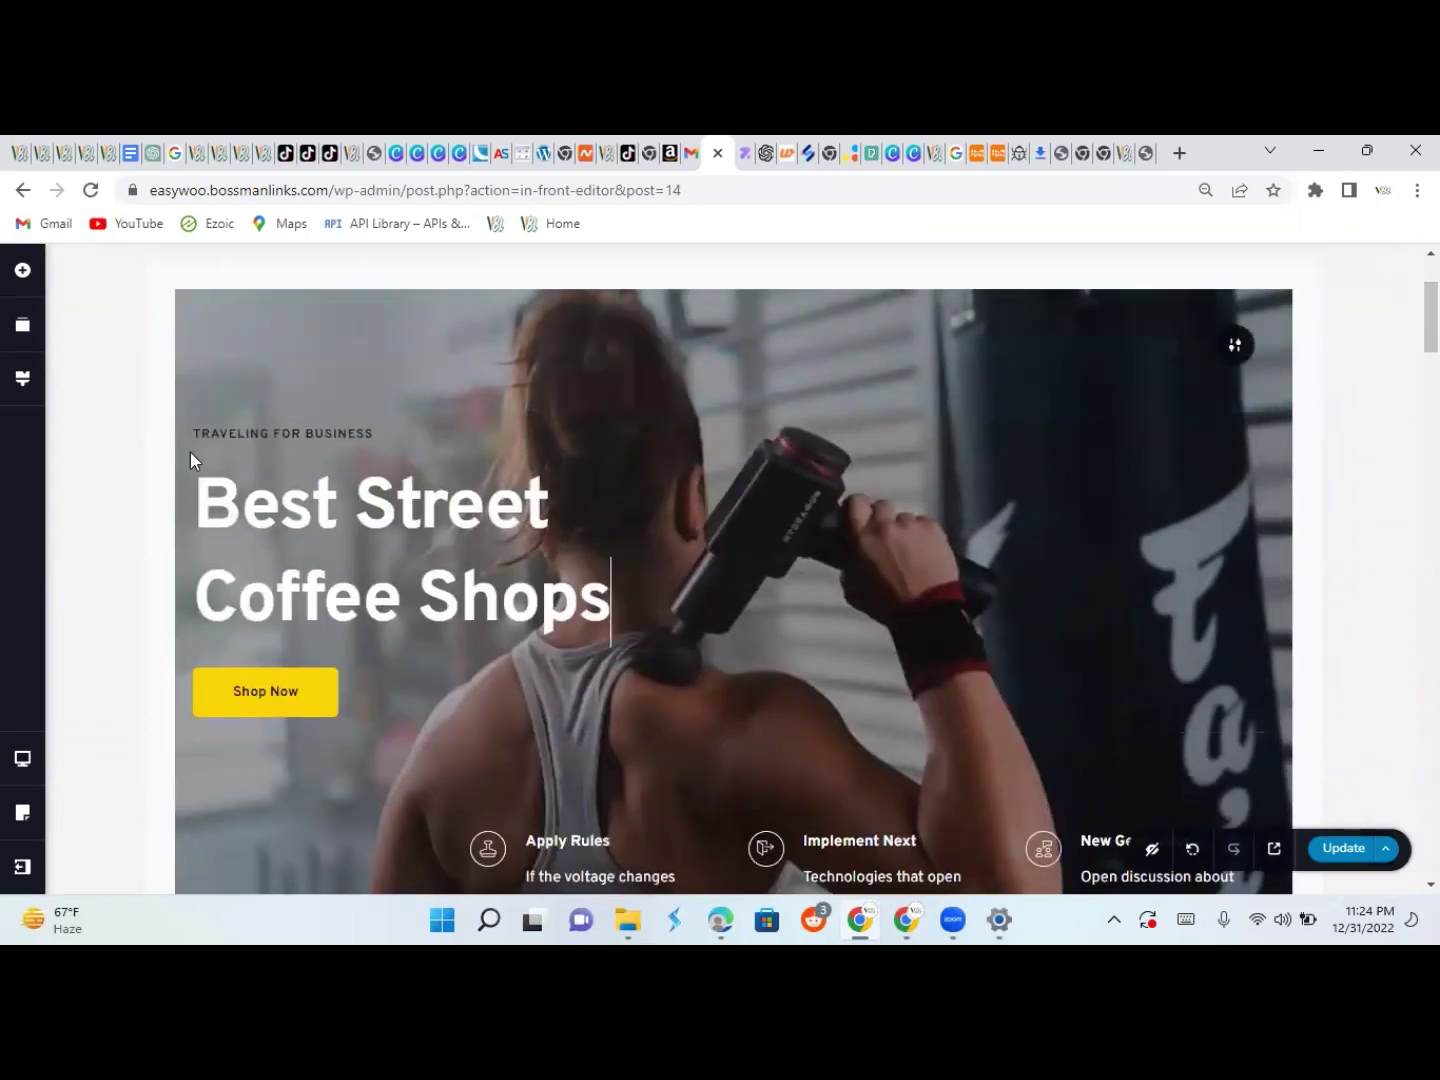
click(275, 430)
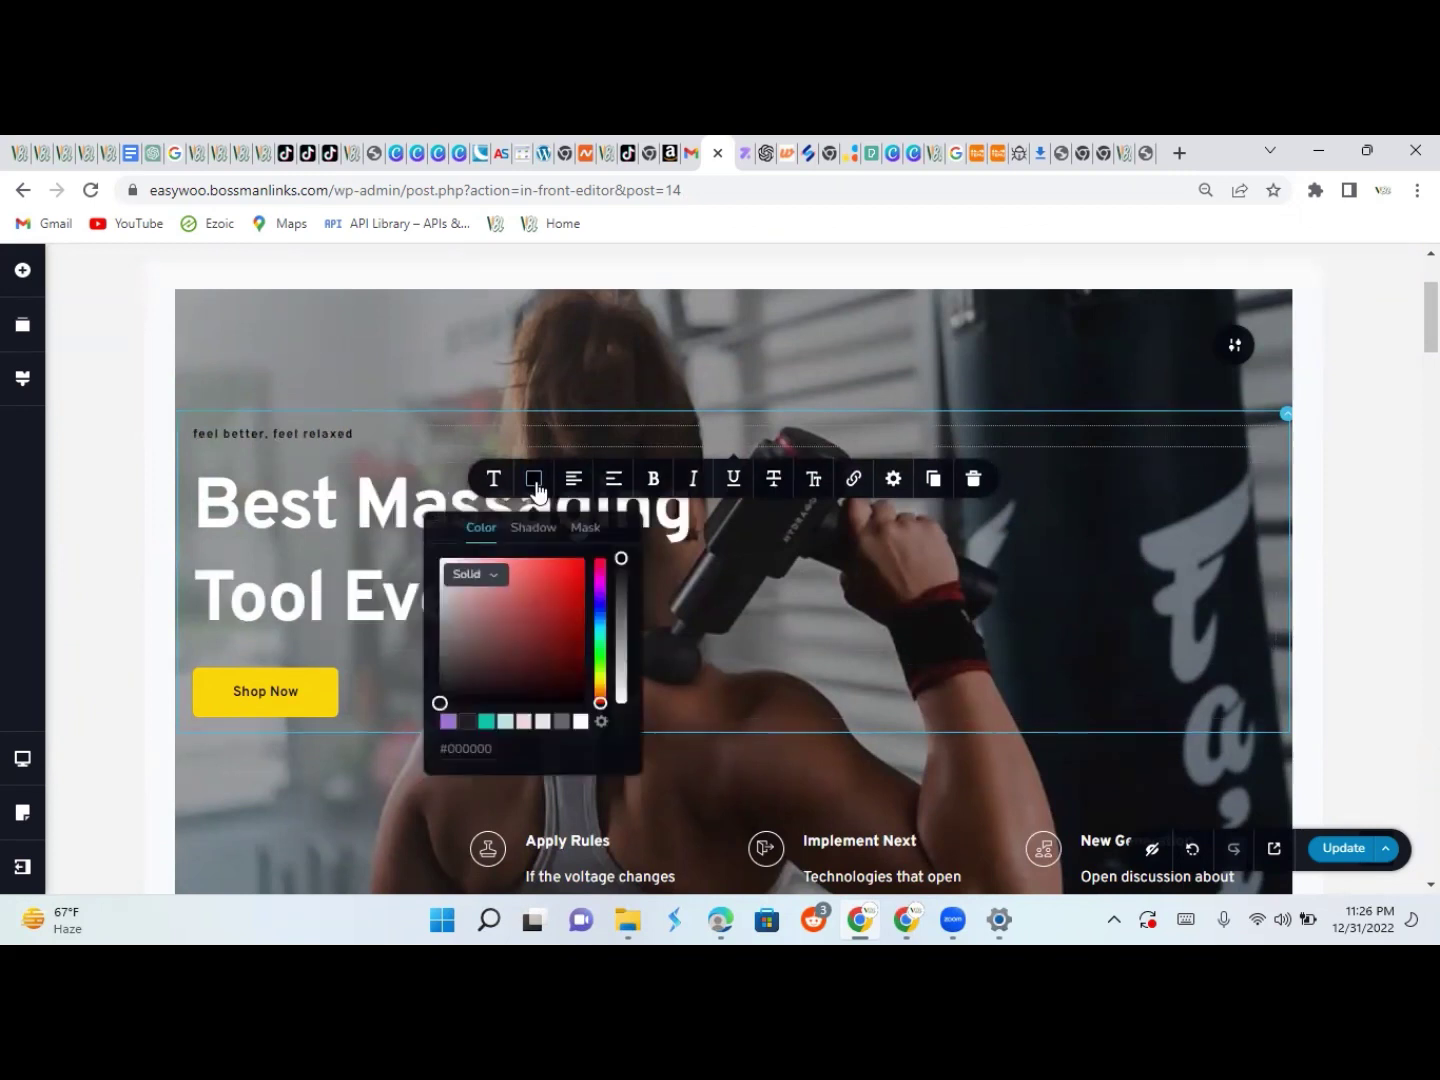
click(580, 722)
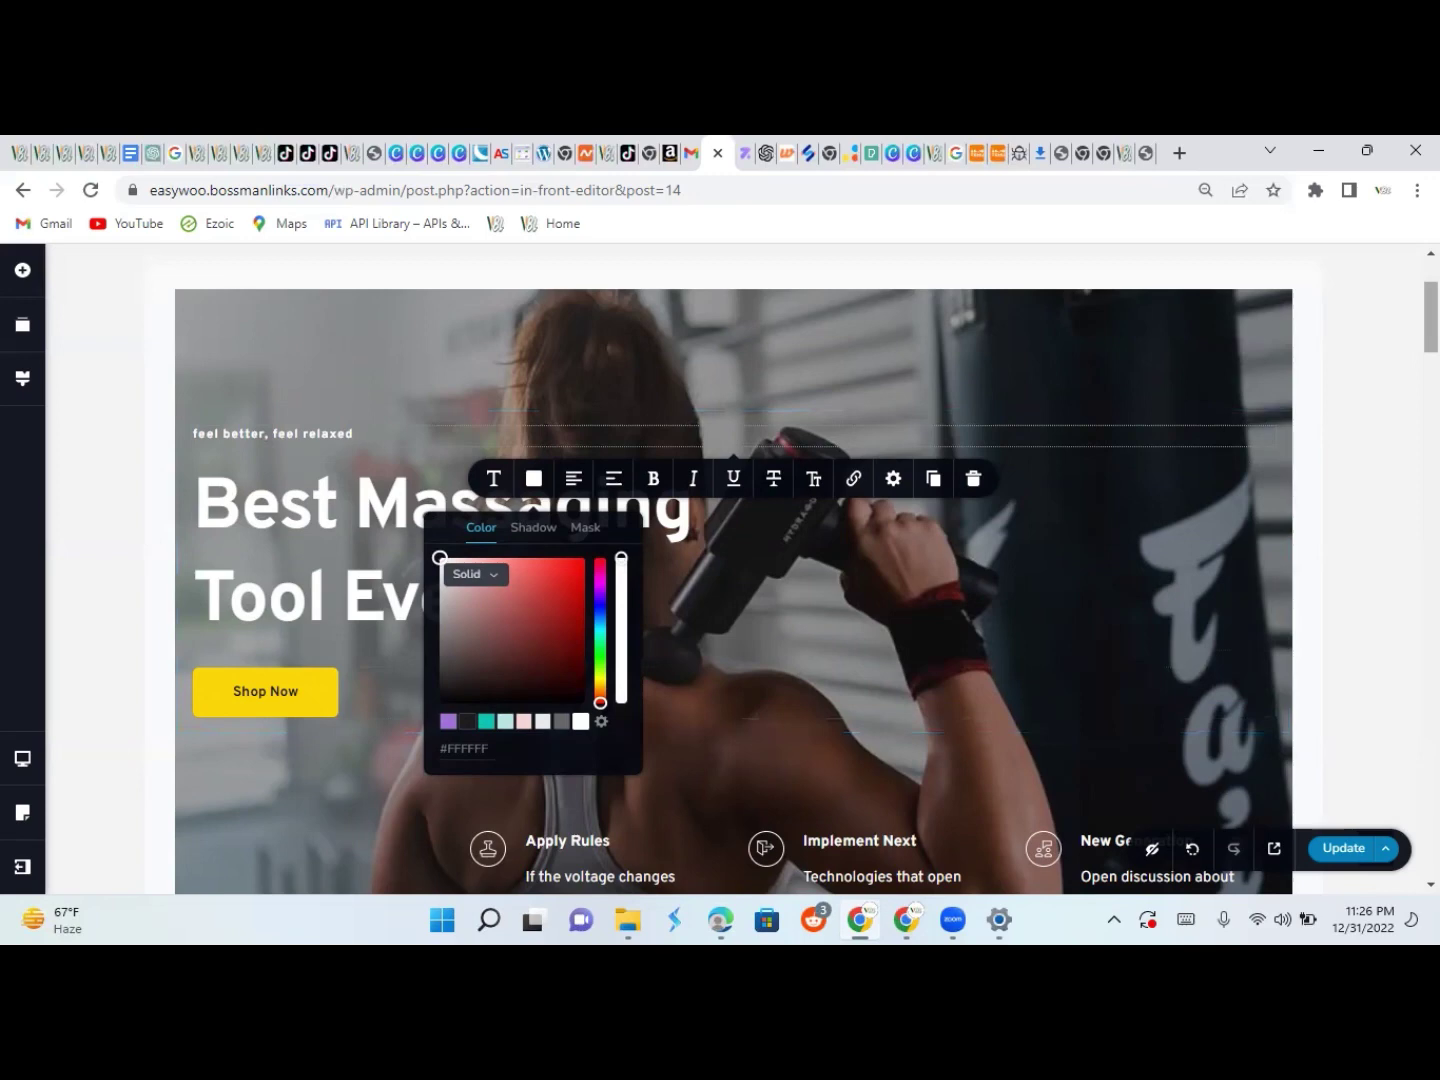
mouse_move(1431, 317)
mouse_down()
mouse_move(1431, 365)
mouse_move(1431, 303)
mouse_move(1431, 800)
mouse_move(1431, 307)
mouse_up()
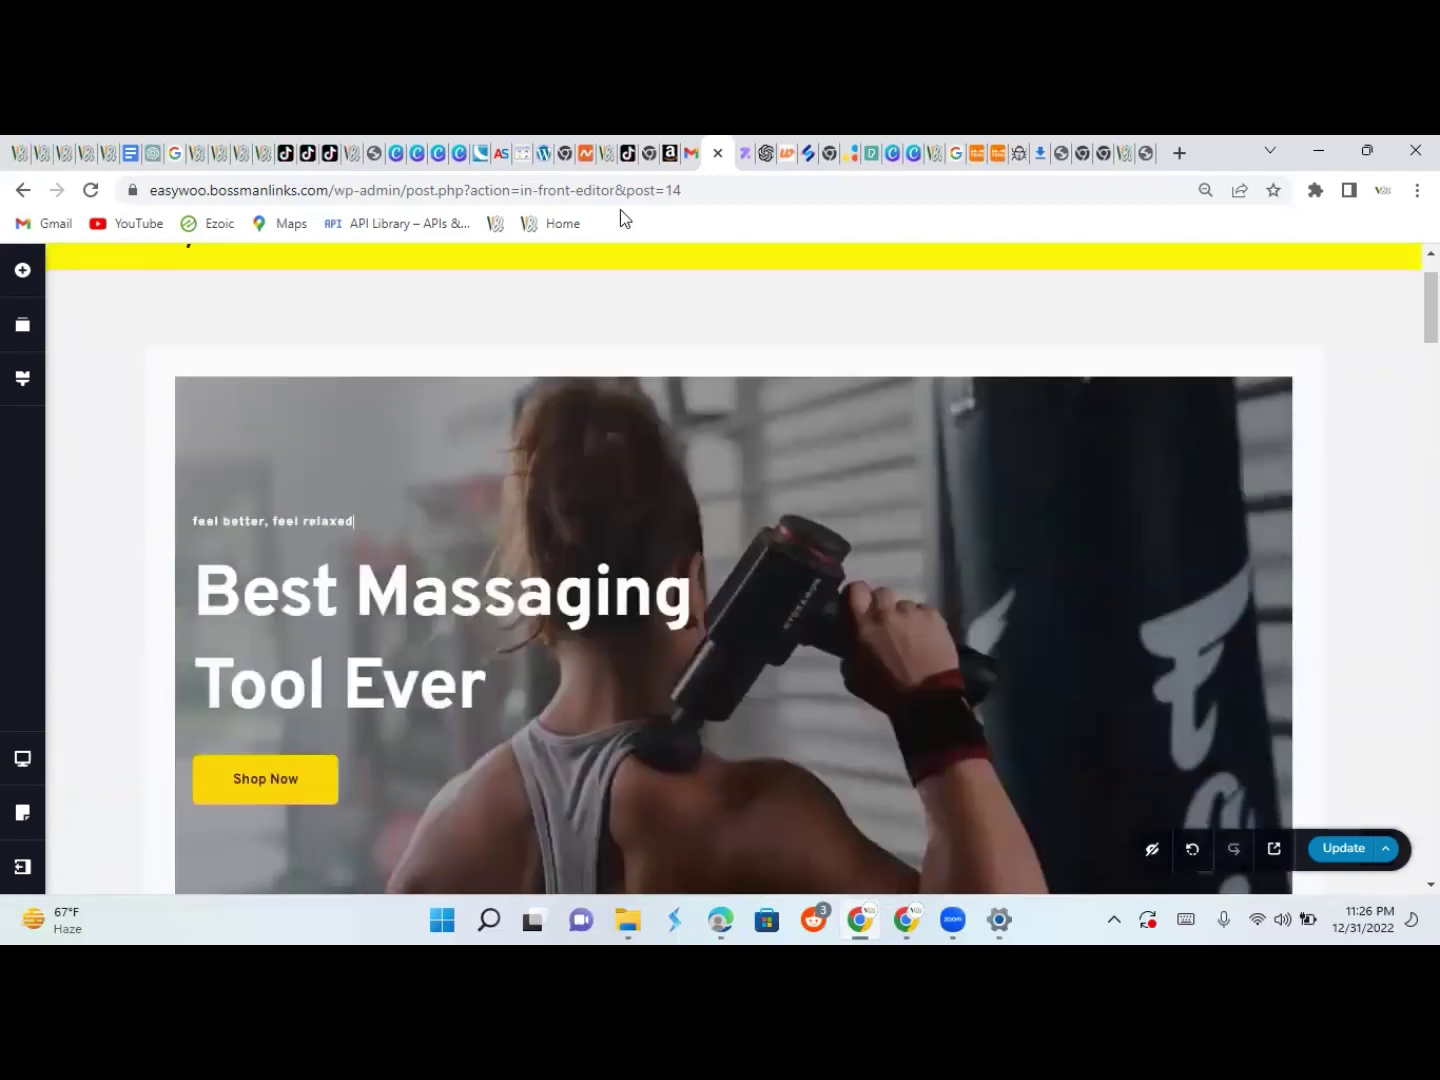
Look over ChatGPT's massaging tool description and the homepage's chair sections below the hero
click(150, 160)
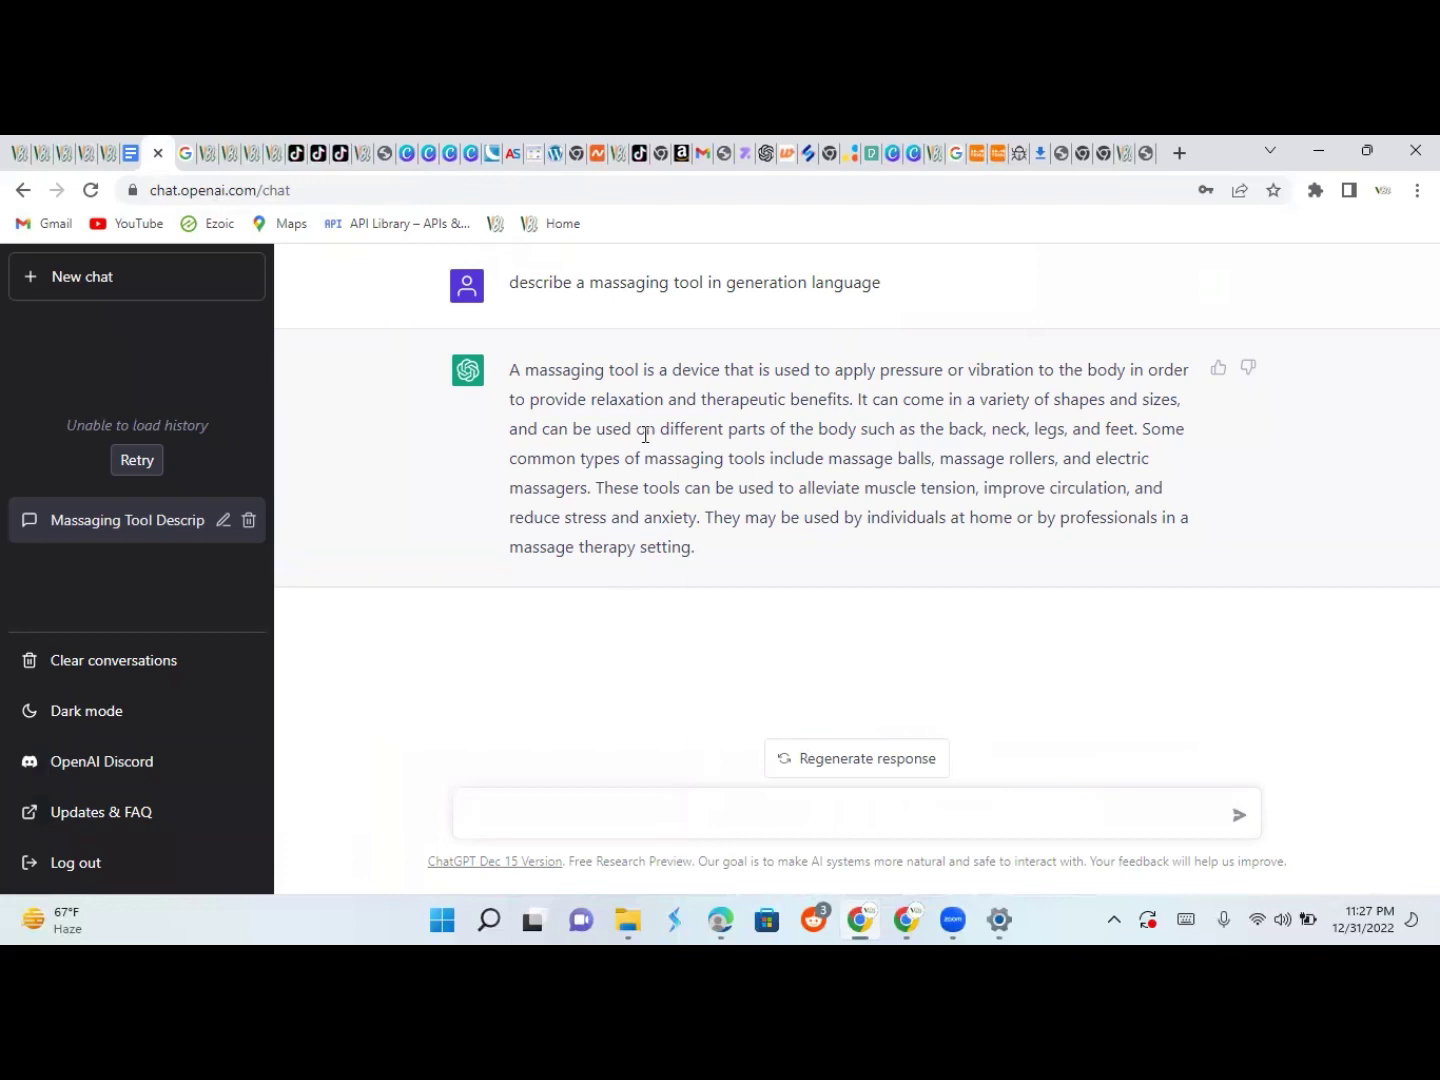
click(724, 155)
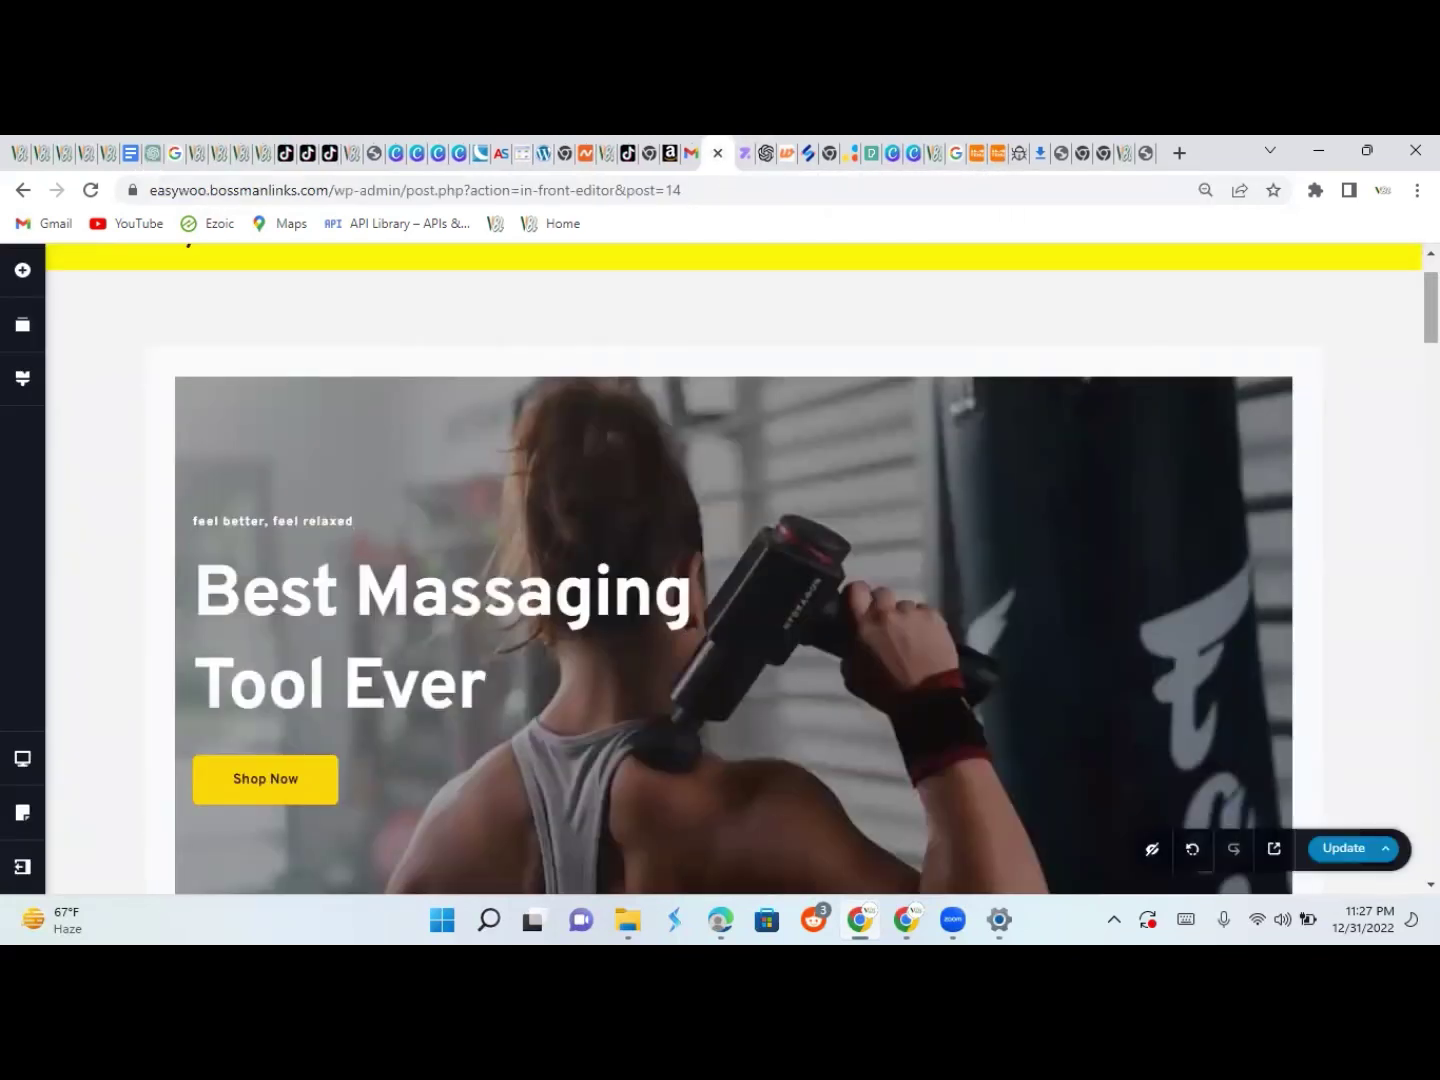
scroll(742, 570, down, 10)
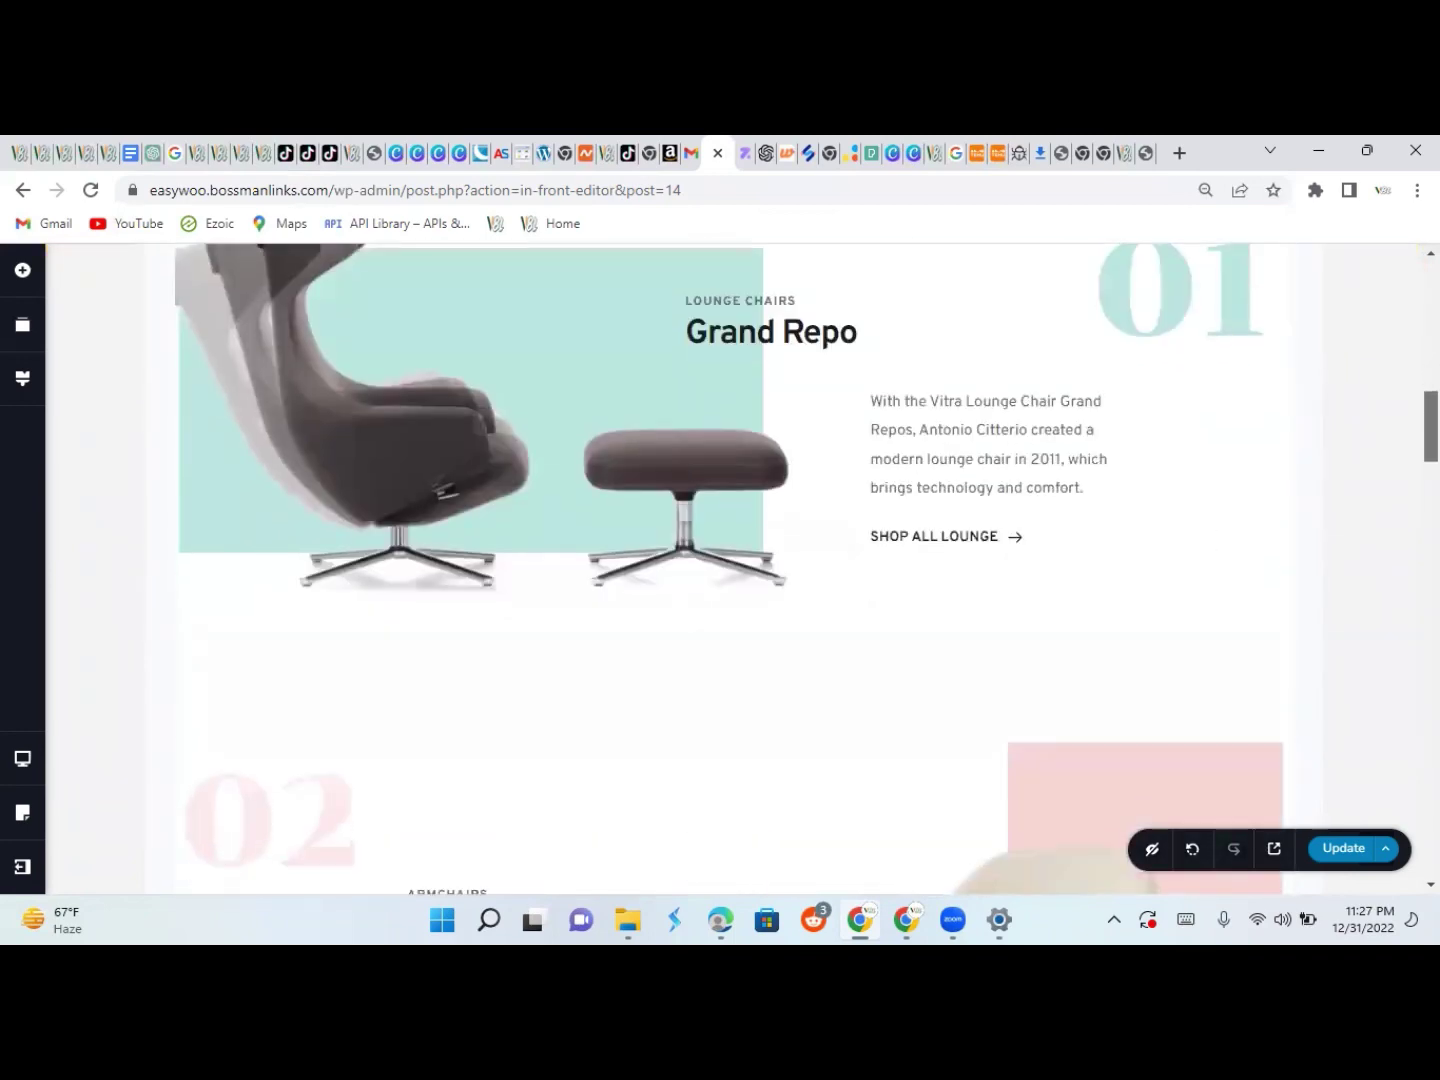
scroll(314, 404, down, 5)
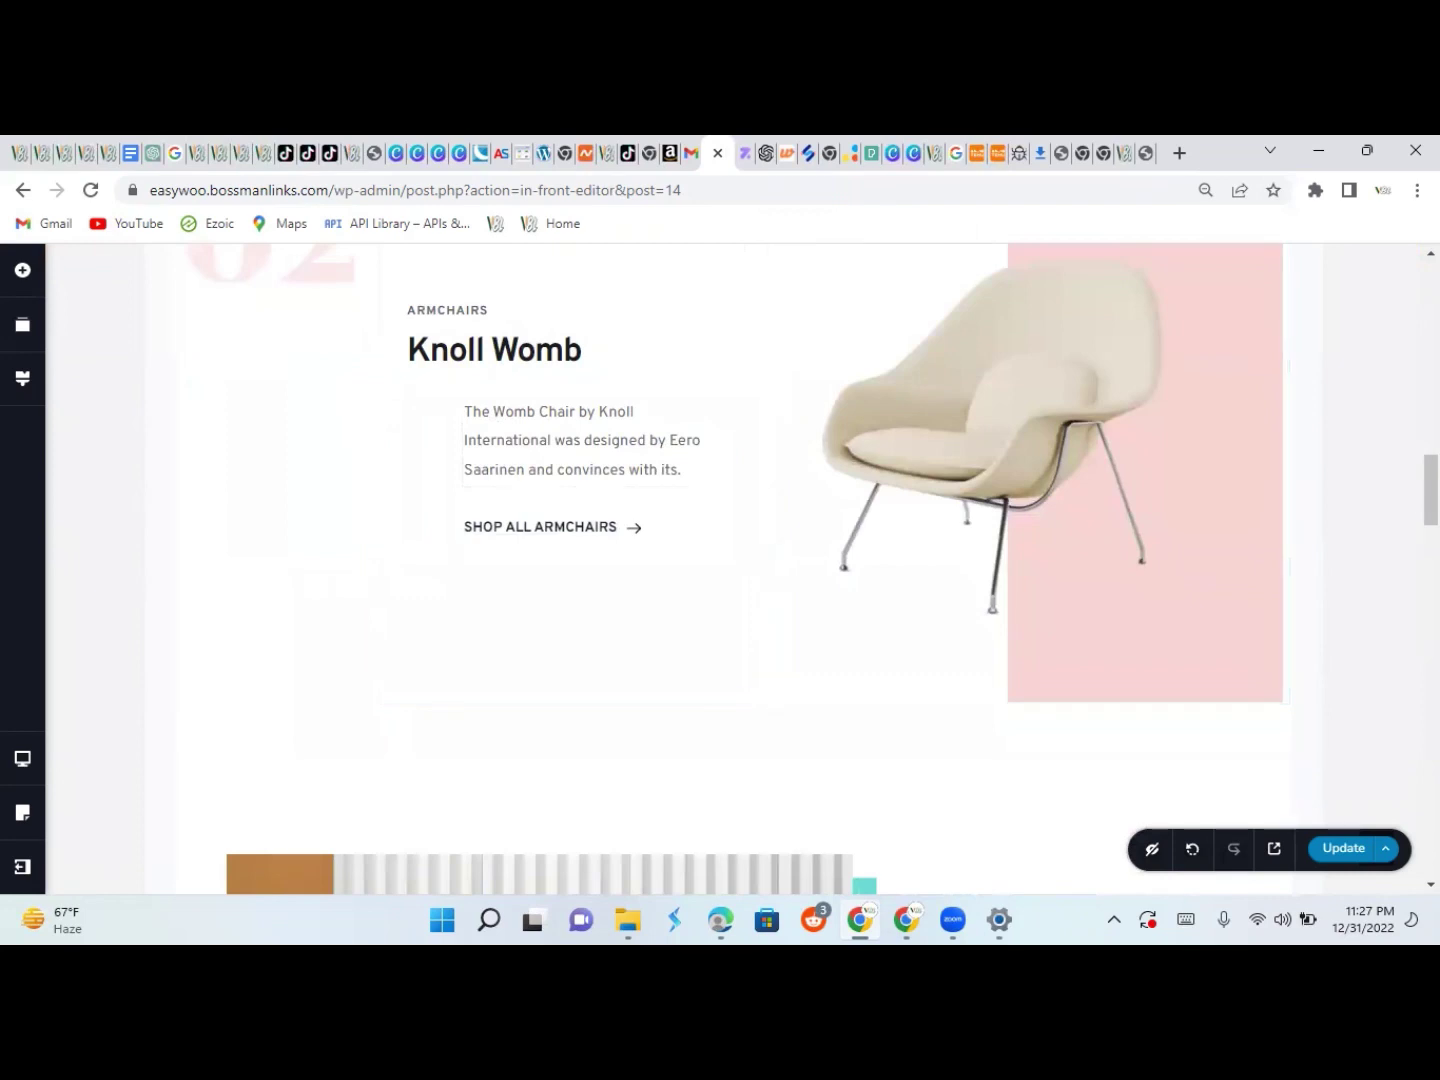
scroll(755, 570, down, 5)
drag(1432, 546, 1432, 427)
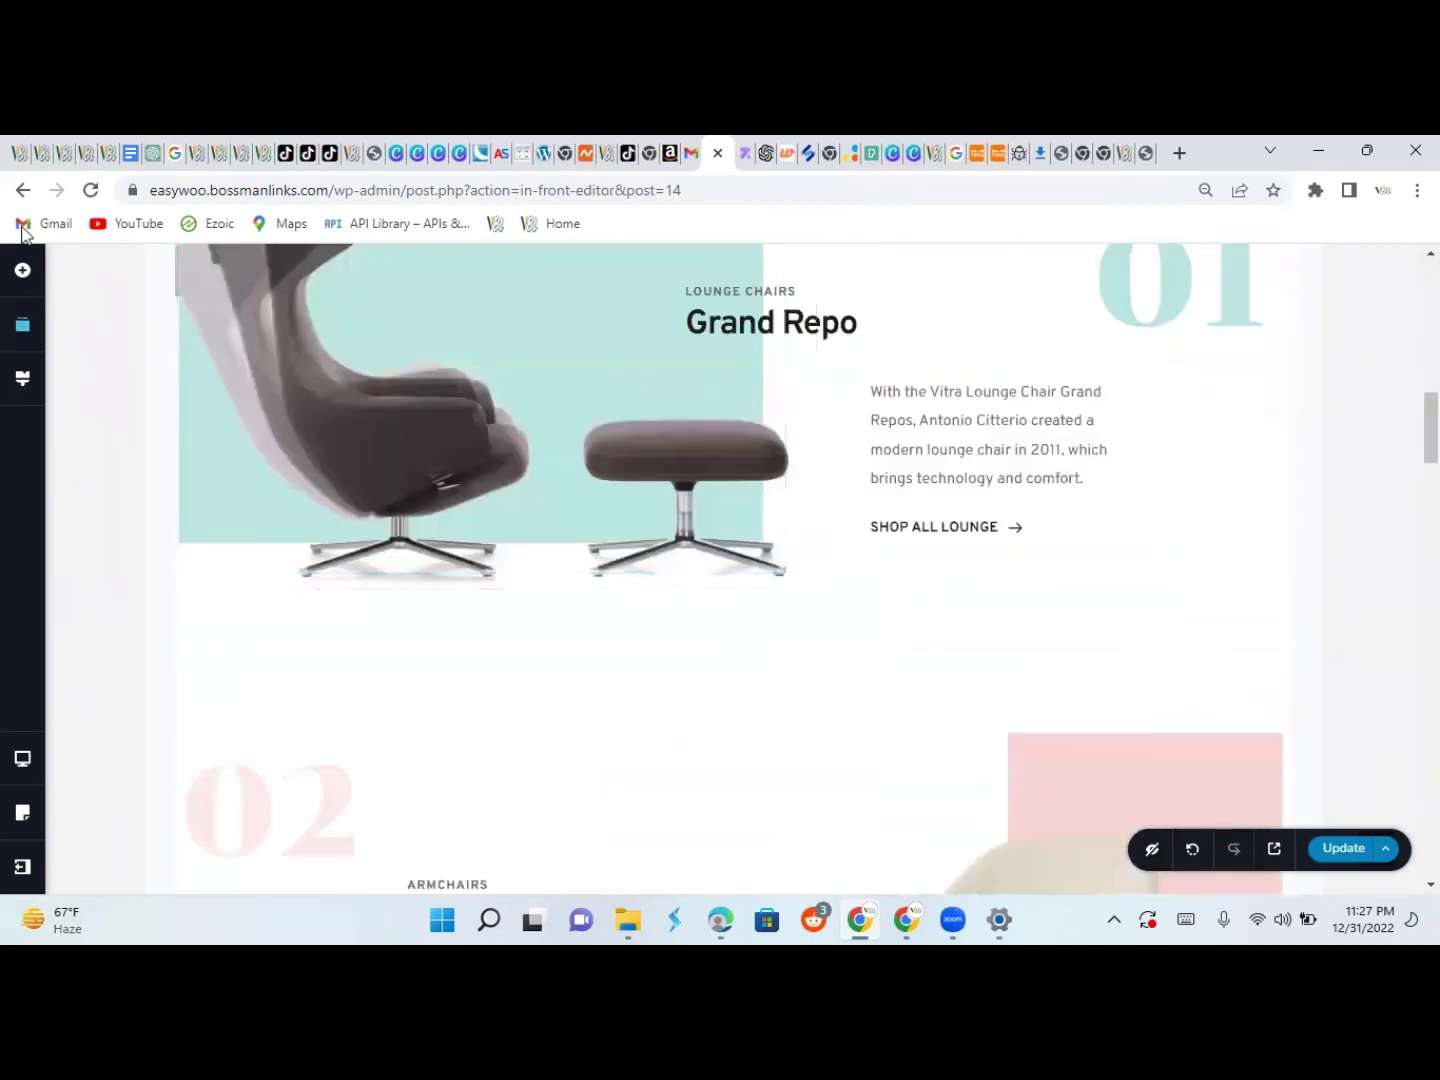
Switch to ChatGPT and try asking "why is massaging a good thing?"
click(151, 156)
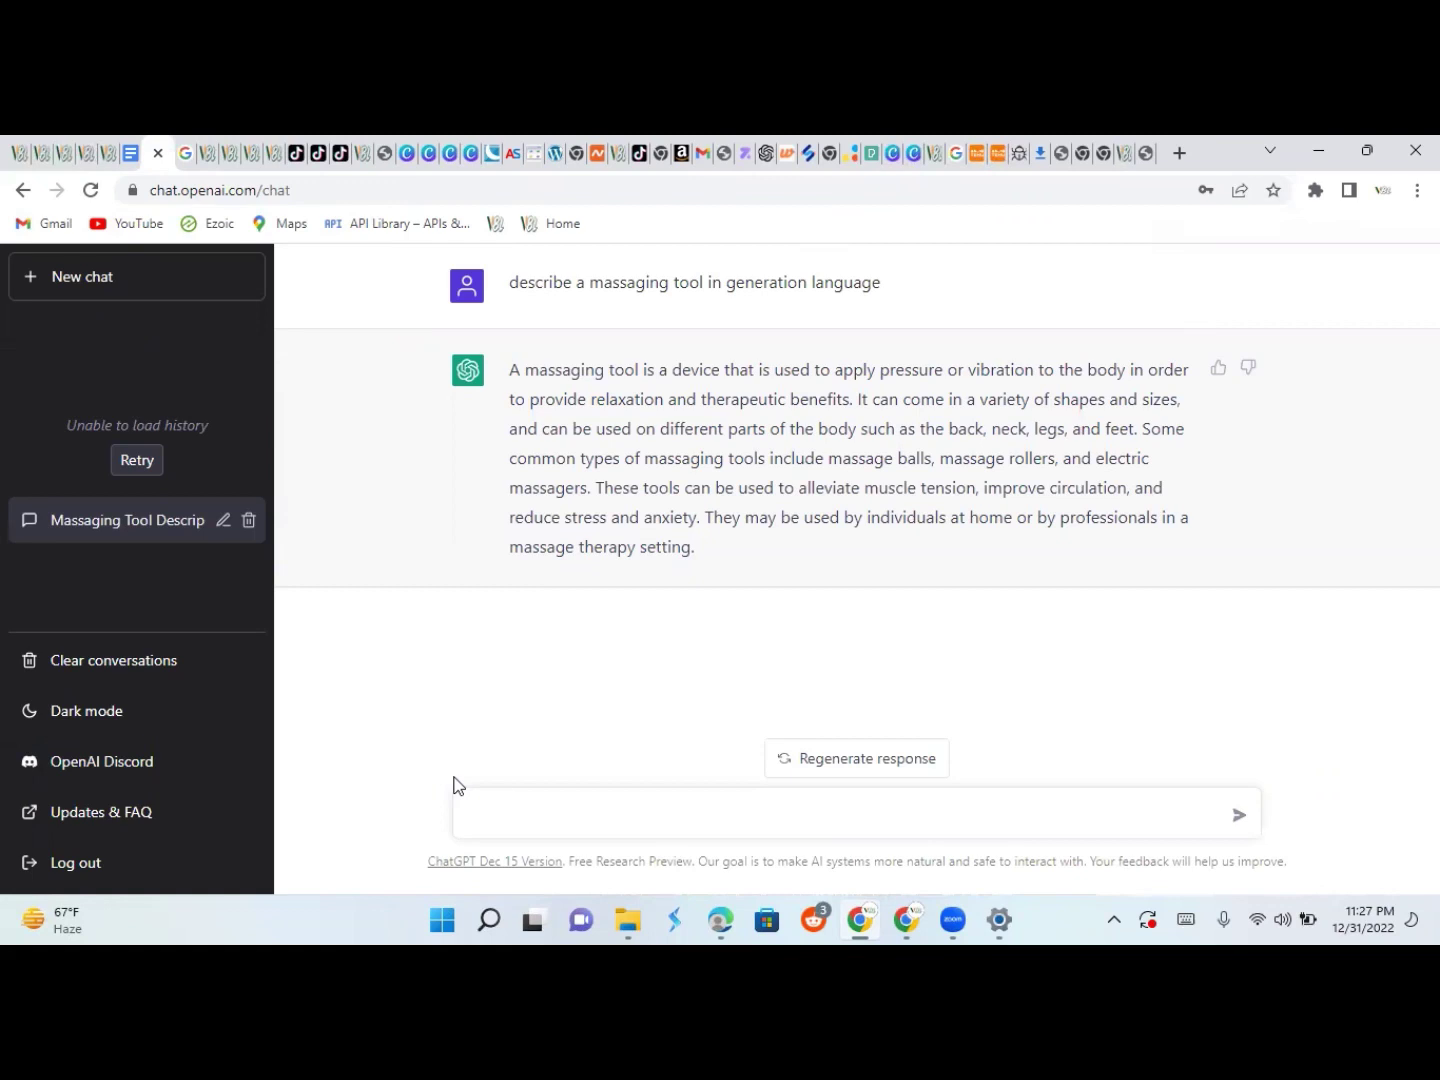
text(whyb)
key(BackSpace)
key(BackSpace)
key(BackSpace)
text(is meassage godd)
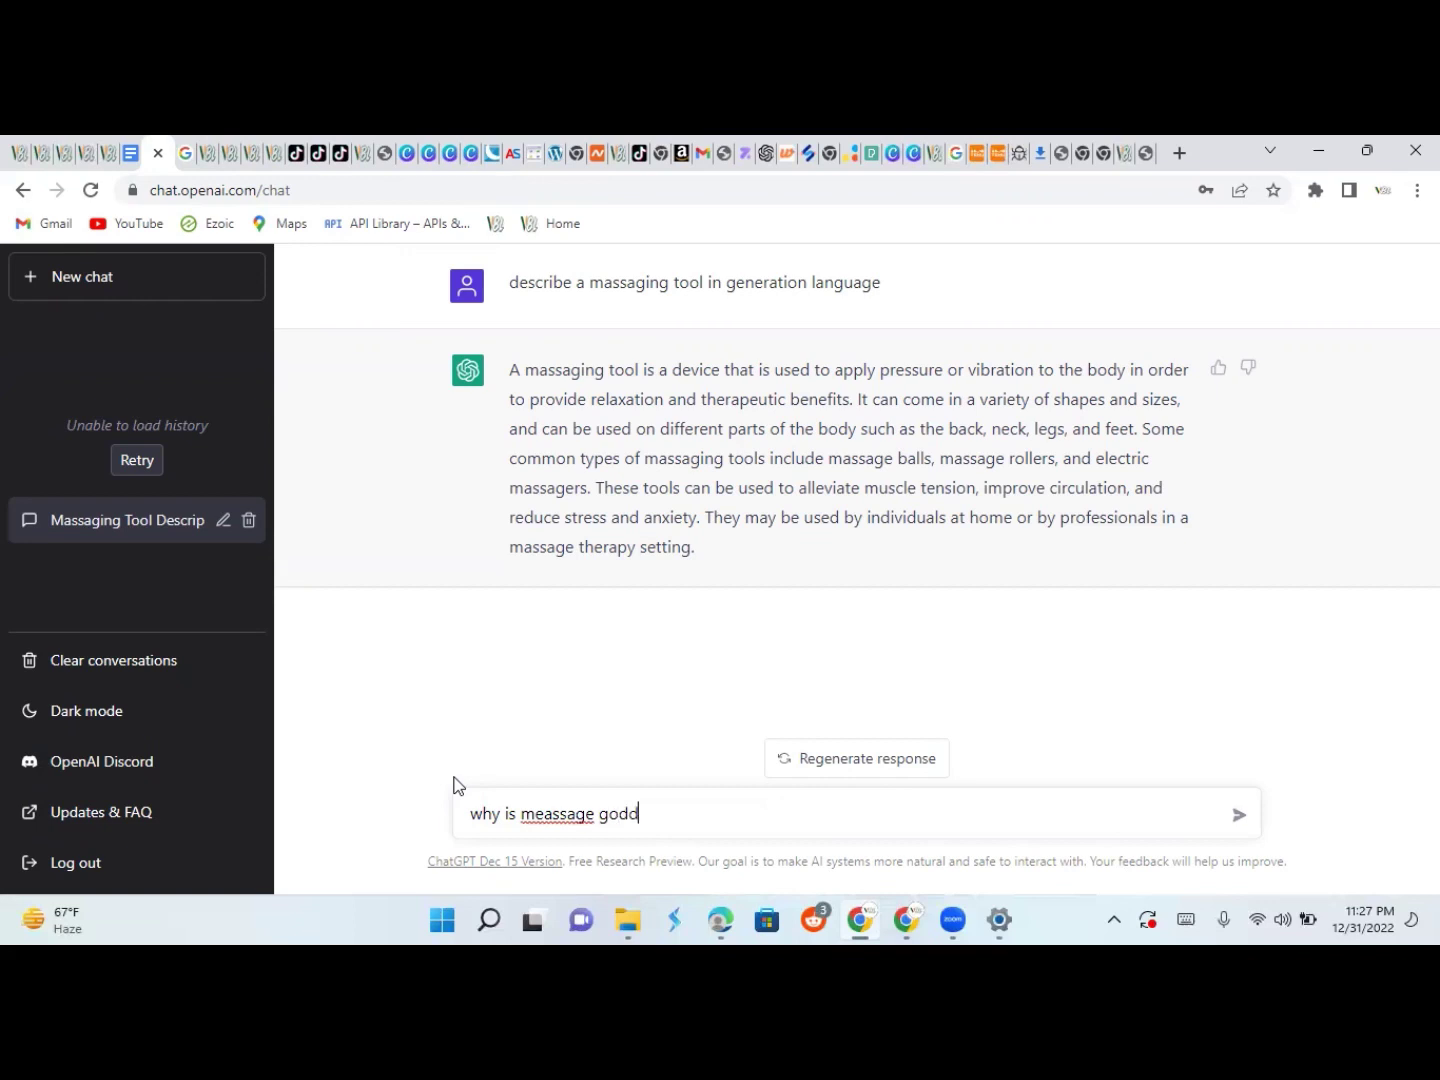
click(546, 814)
key(BackSpace)
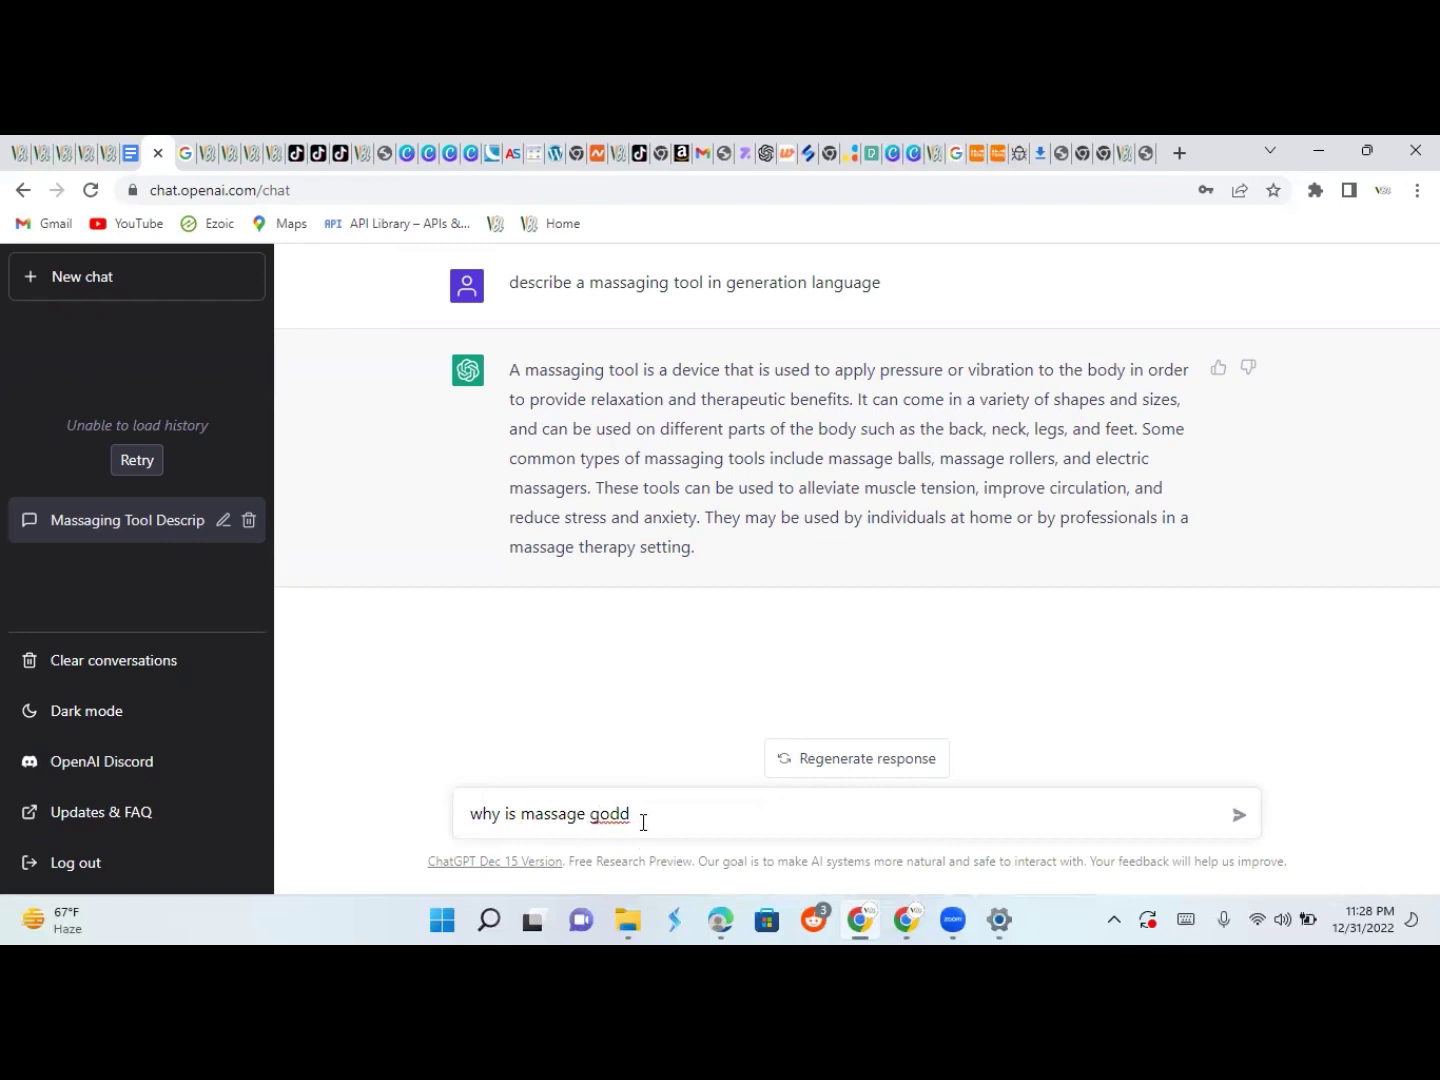
key(BackSpace)
text(o)
click(588, 814)
key(BackSpace)
text(ing a good thing?)
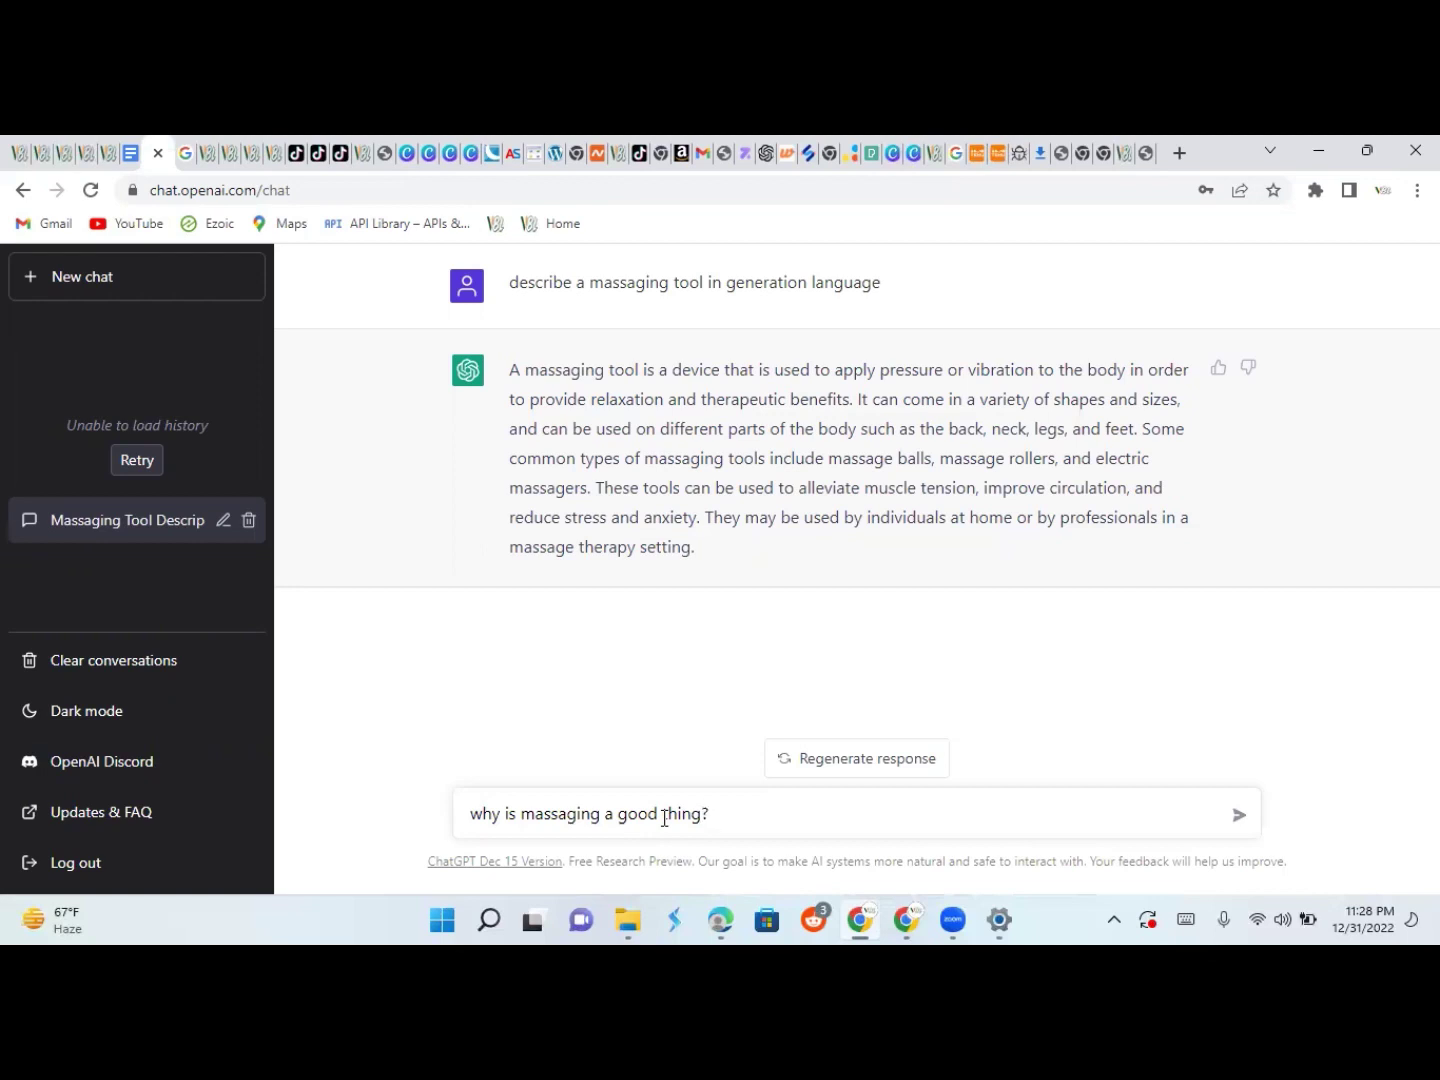
click(1237, 816)
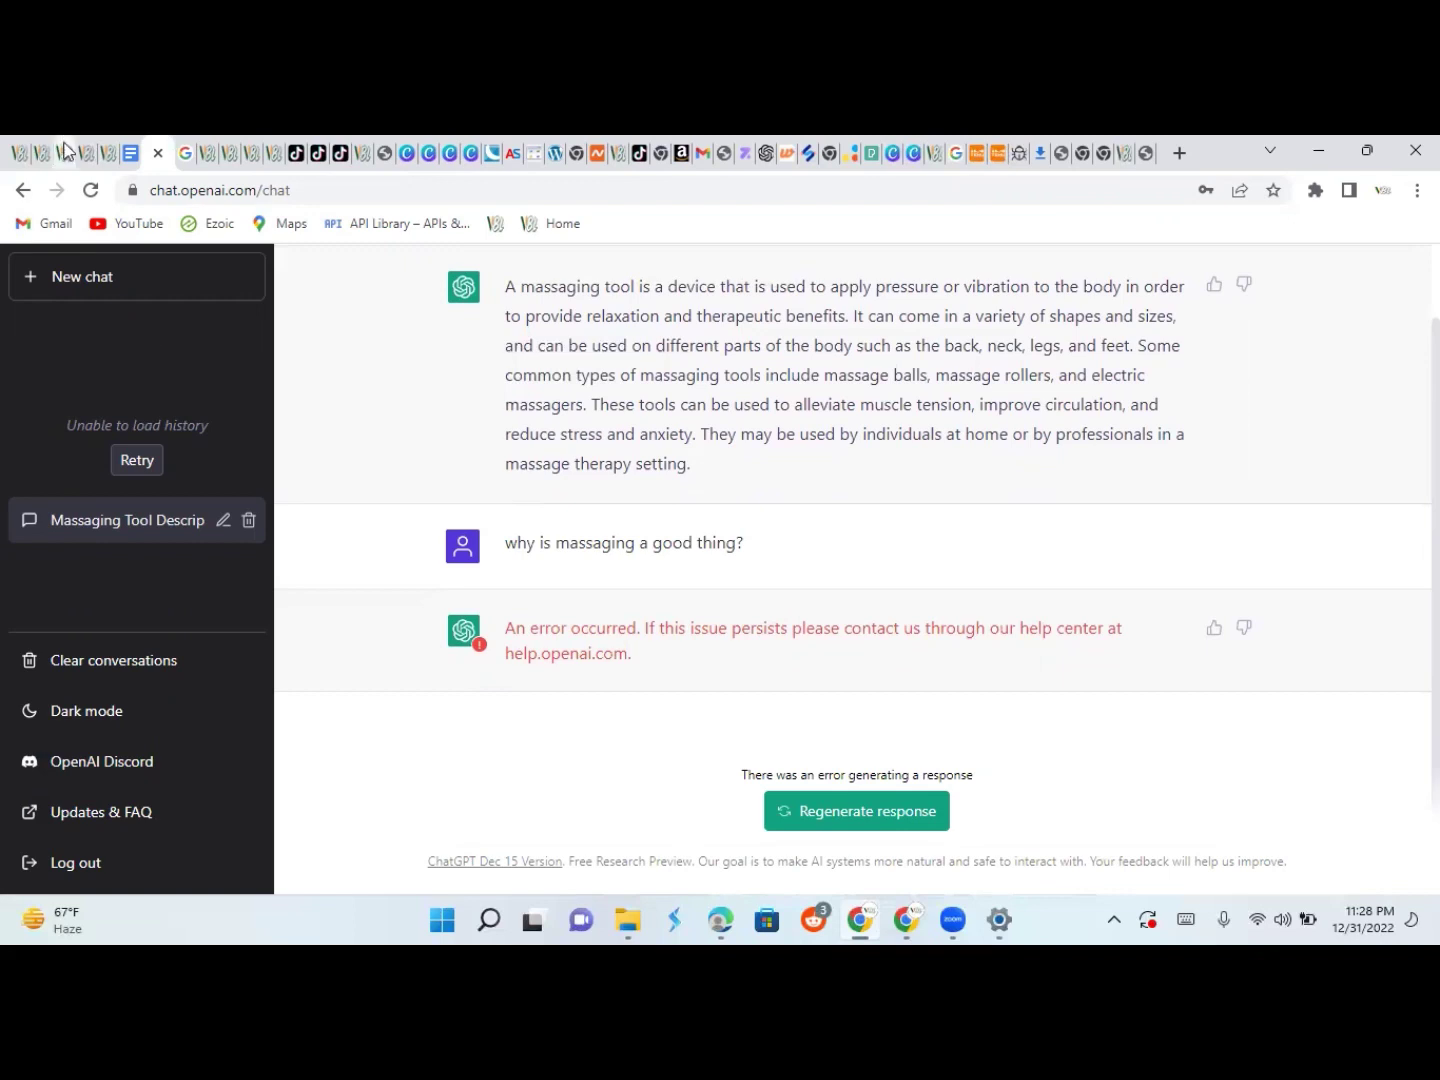
Reload ChatGPT and submit the prompt "benefits of body massage" in a new chat
click(97, 191)
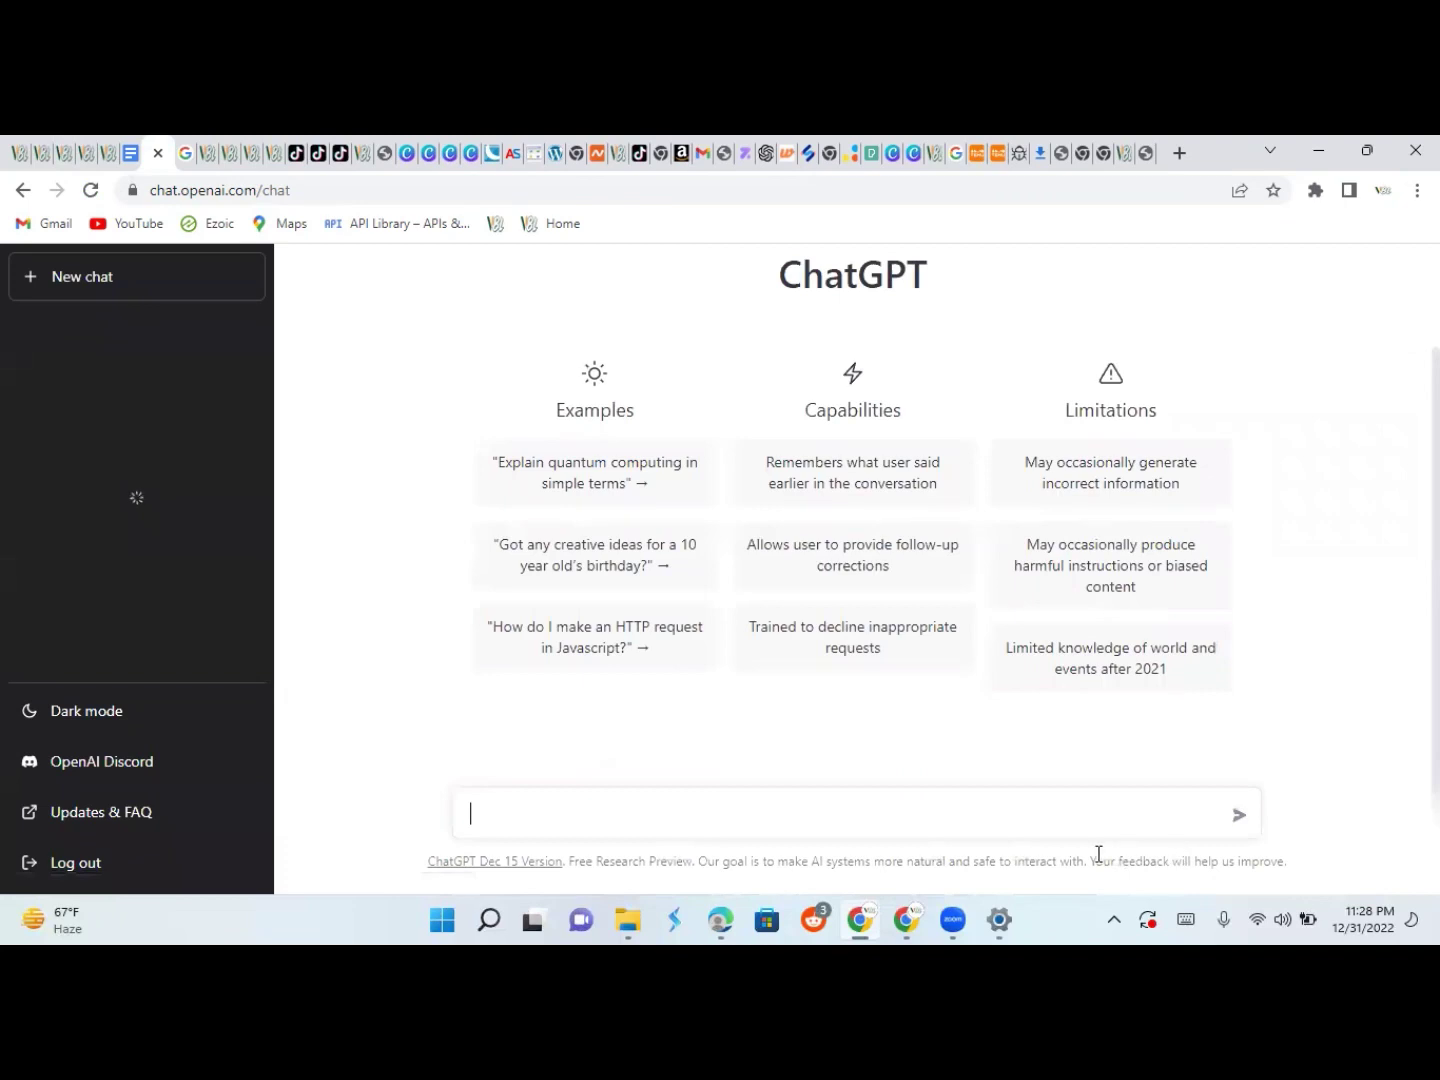
text(ben)
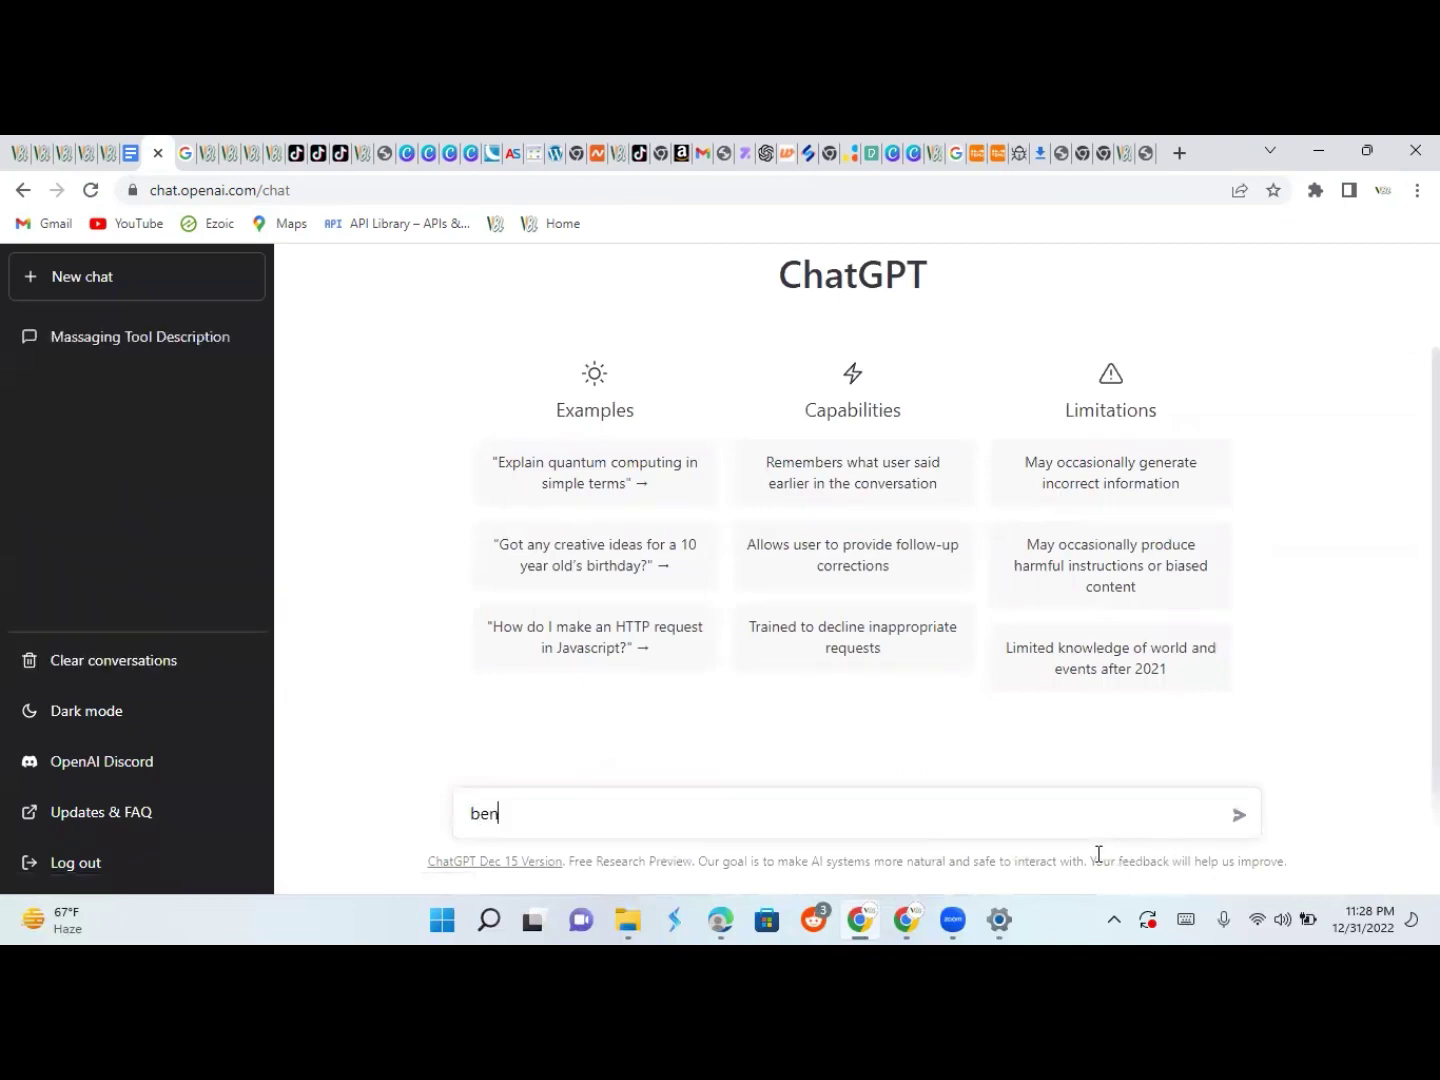
text(efits)
text( of massag)
text(ing)
text(e)
click(558, 818)
text(body)
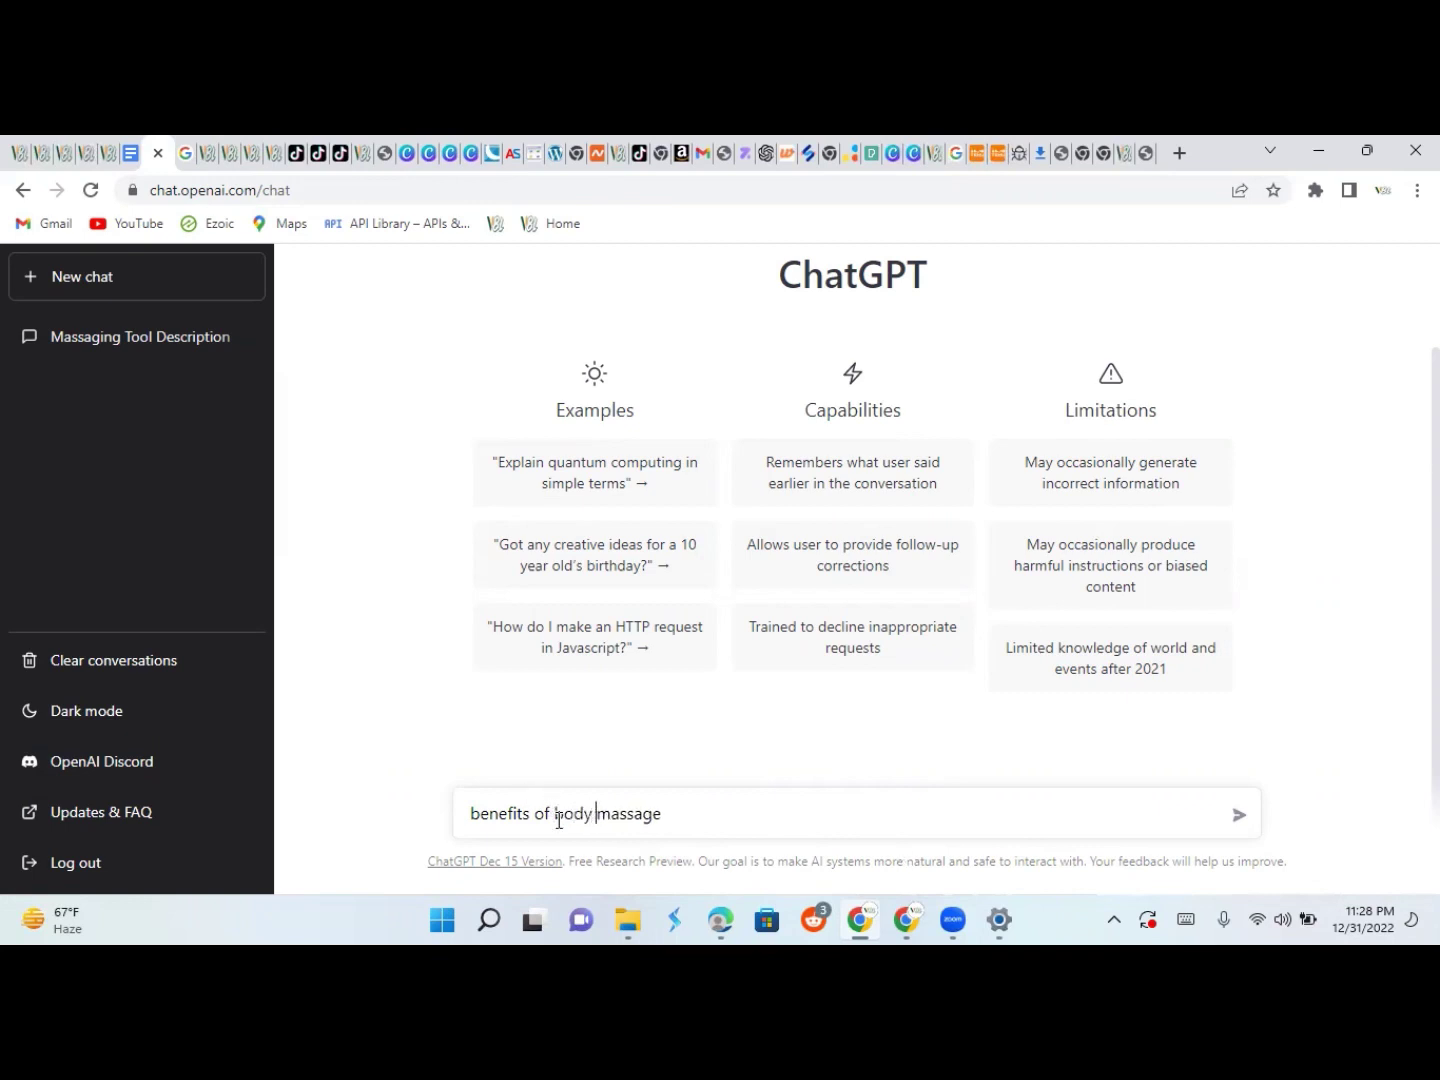
click(1238, 818)
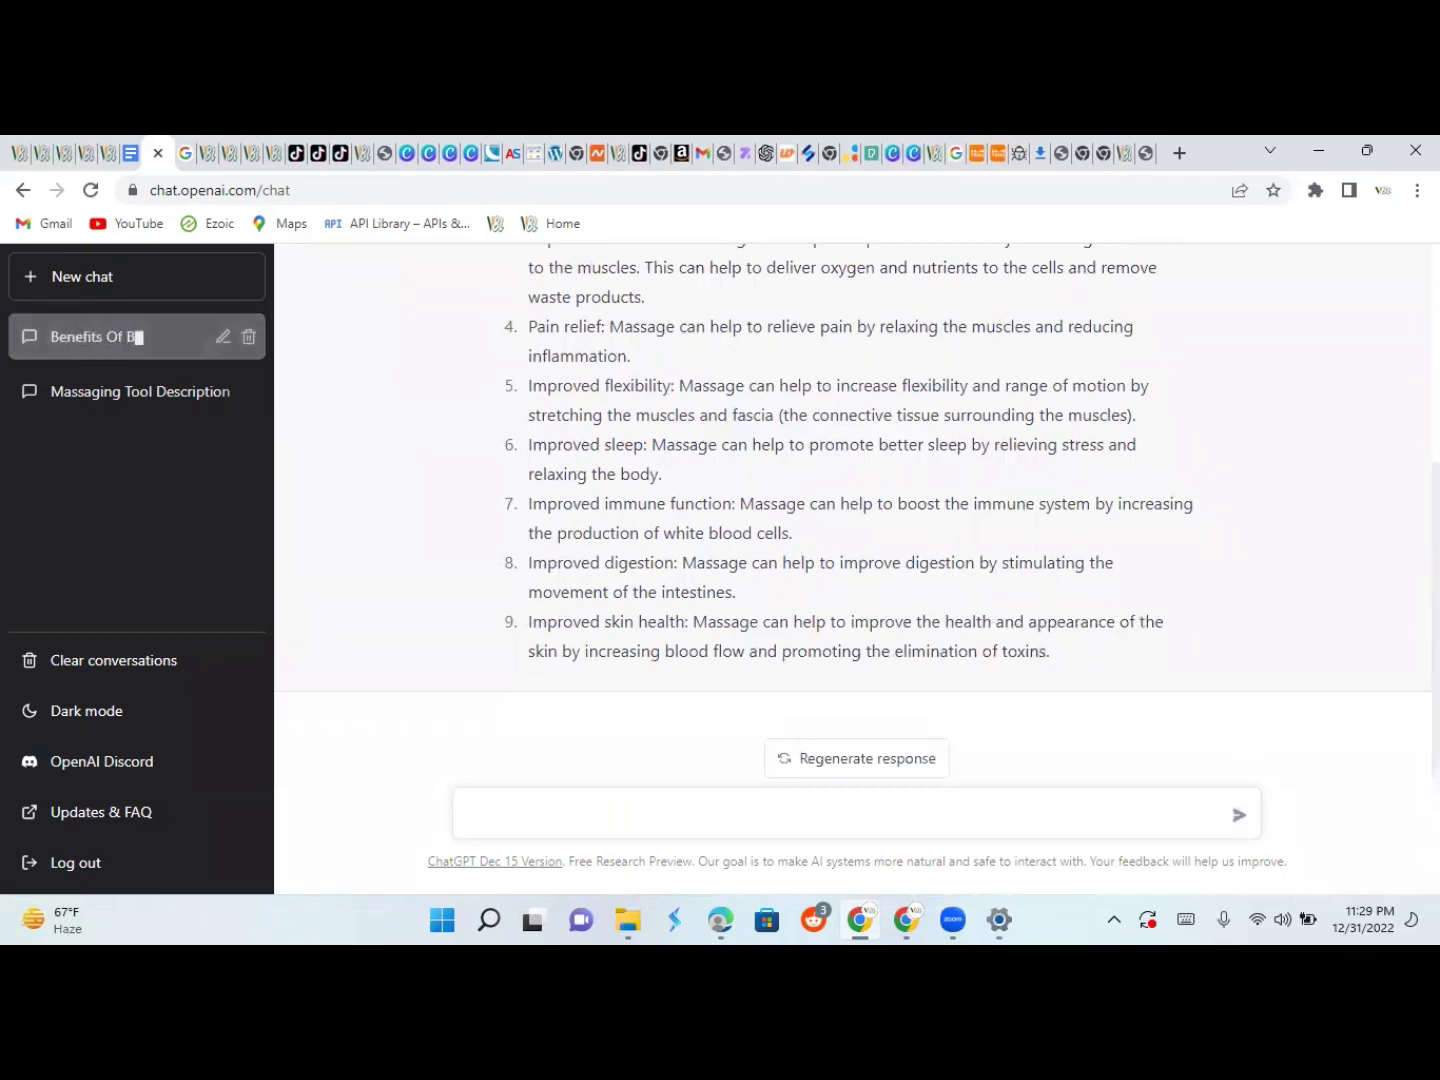
Select ChatGPT's answer on the benefits of body massage, starting from its introductory sentence
scroll(857, 500, up, 3)
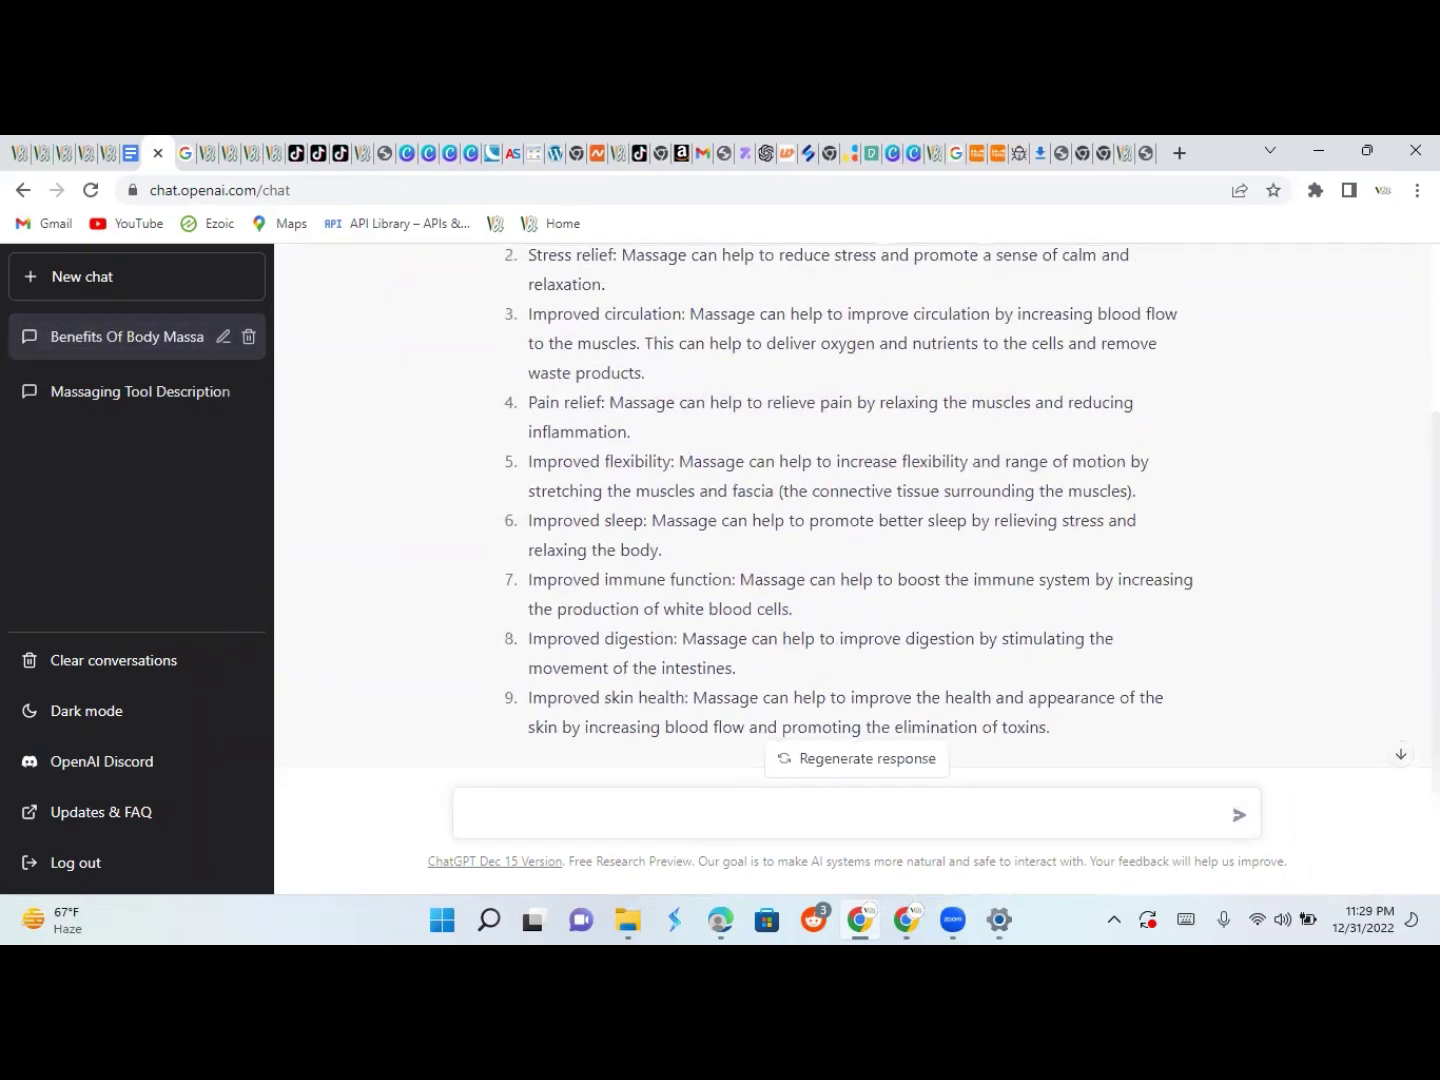
scroll(706, 375, up, 2)
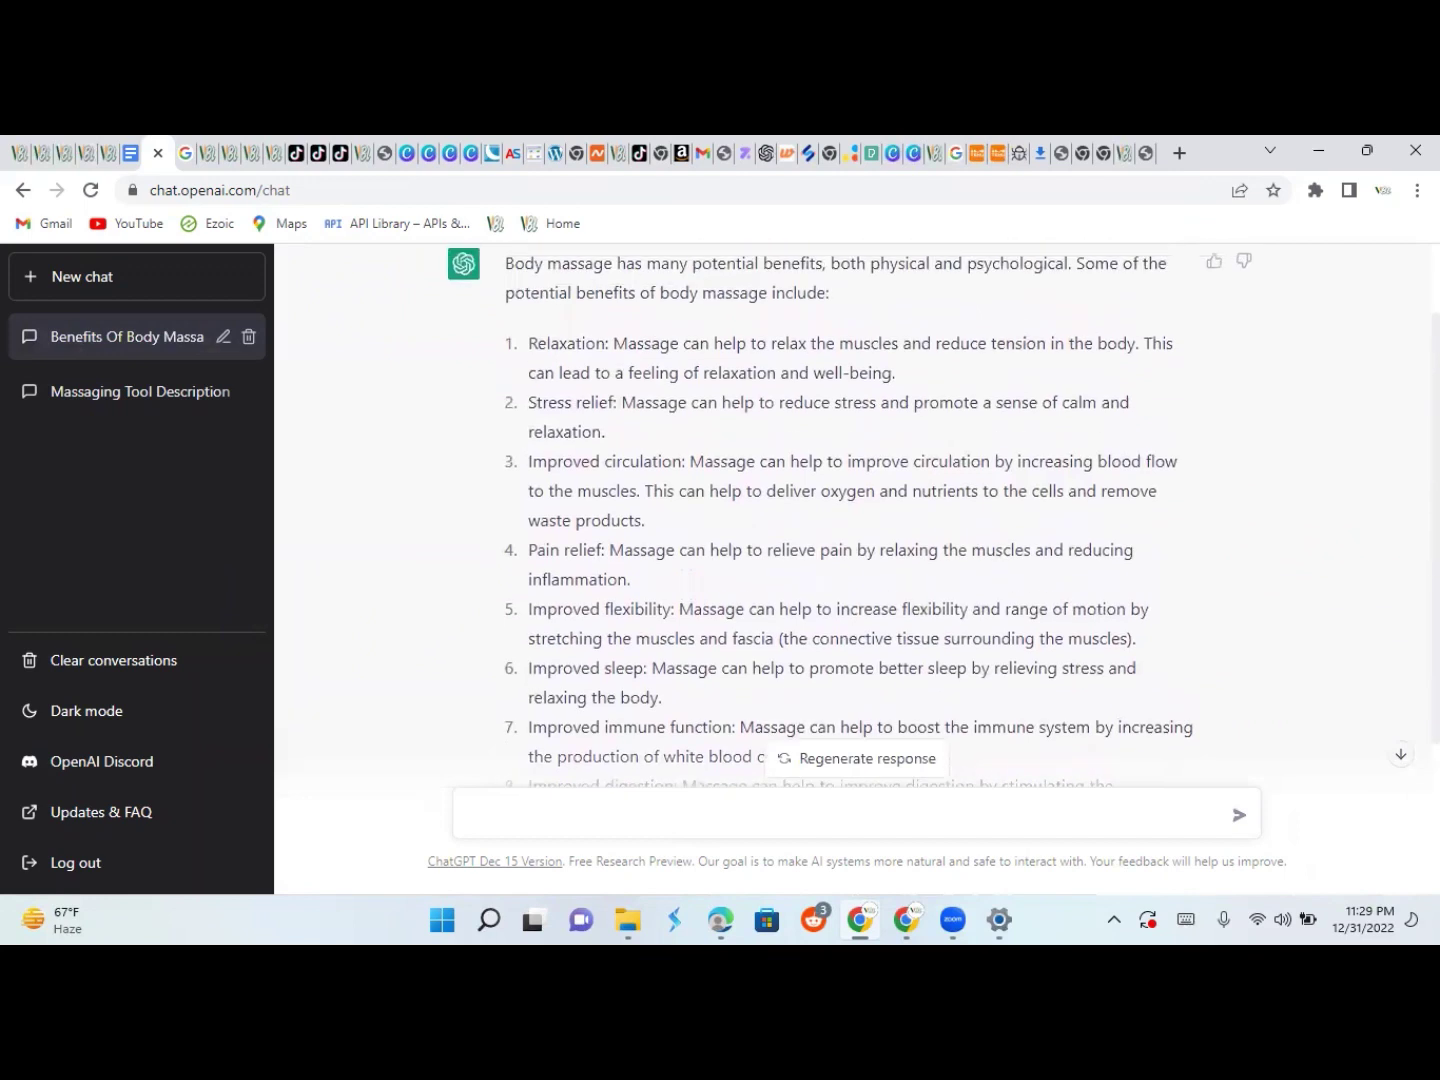
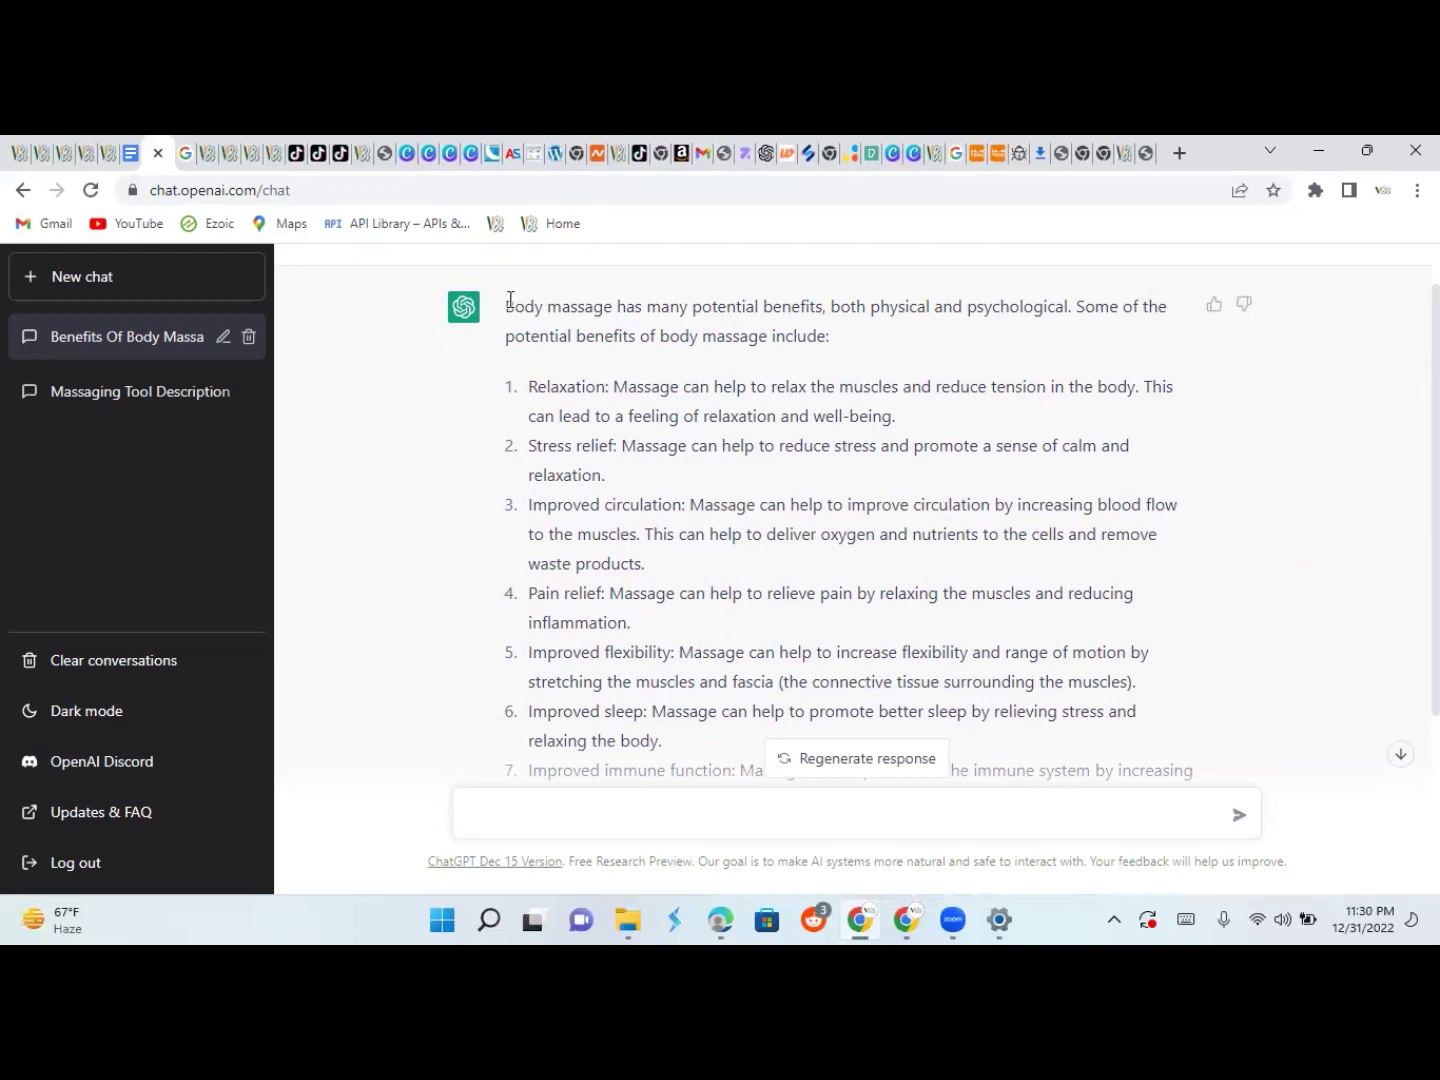
drag(510, 300, 1325, 731)
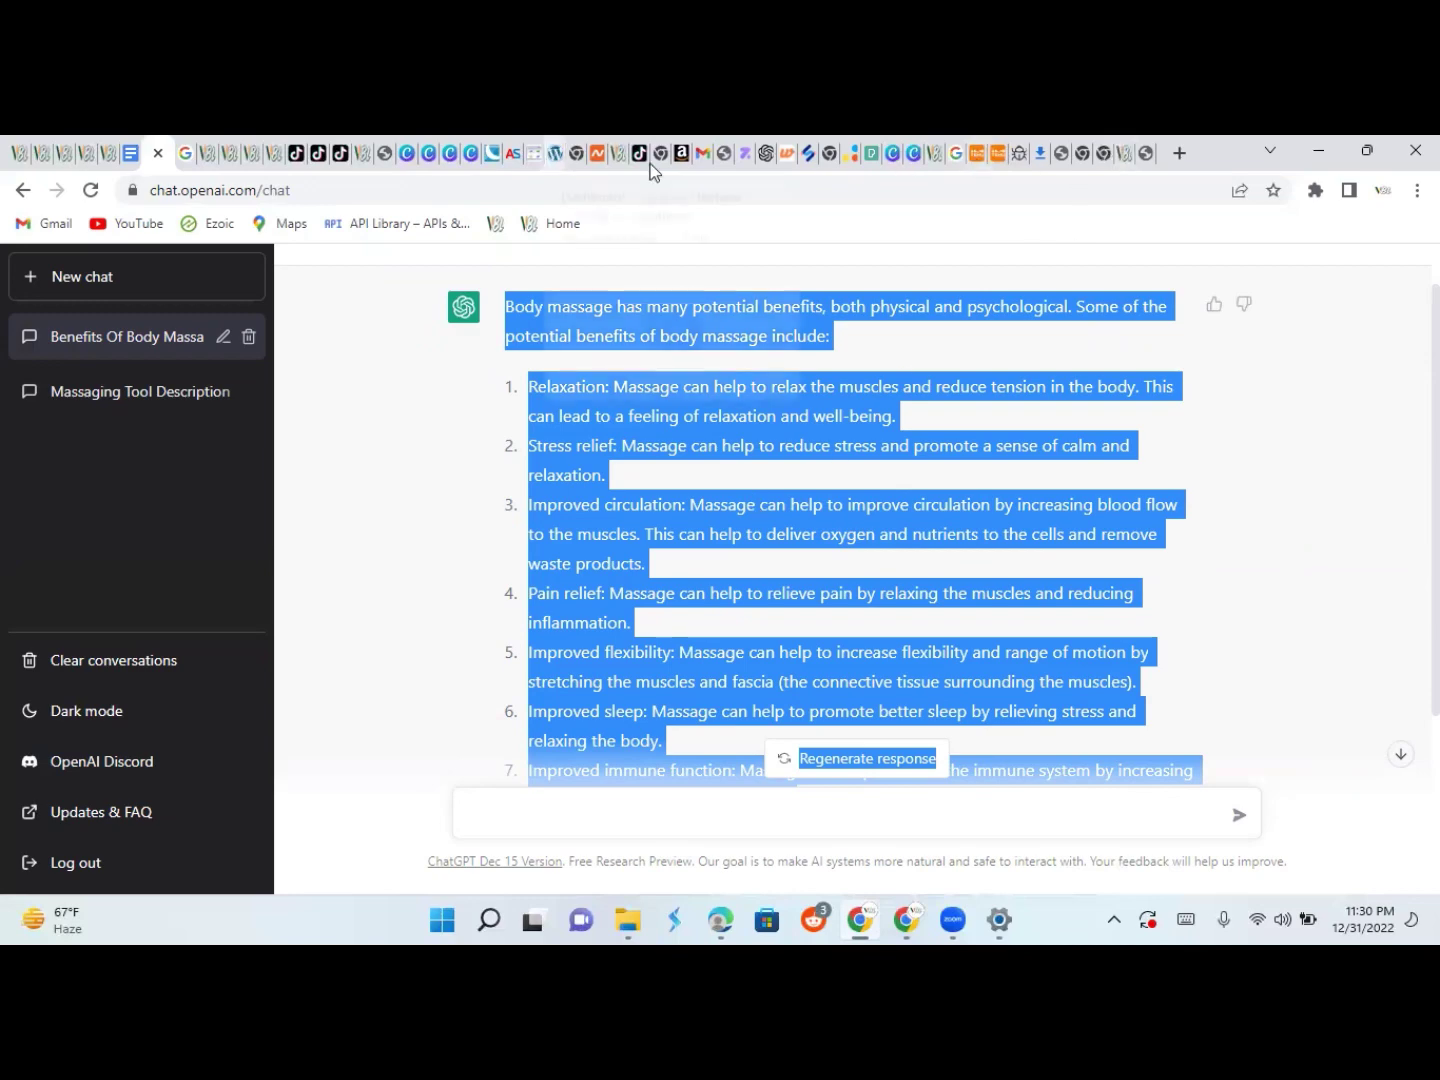
Switch to the homepage editor and review the Grand Repo section, hero and header, rechecking ChatGPT's massage benefits in between
click(719, 158)
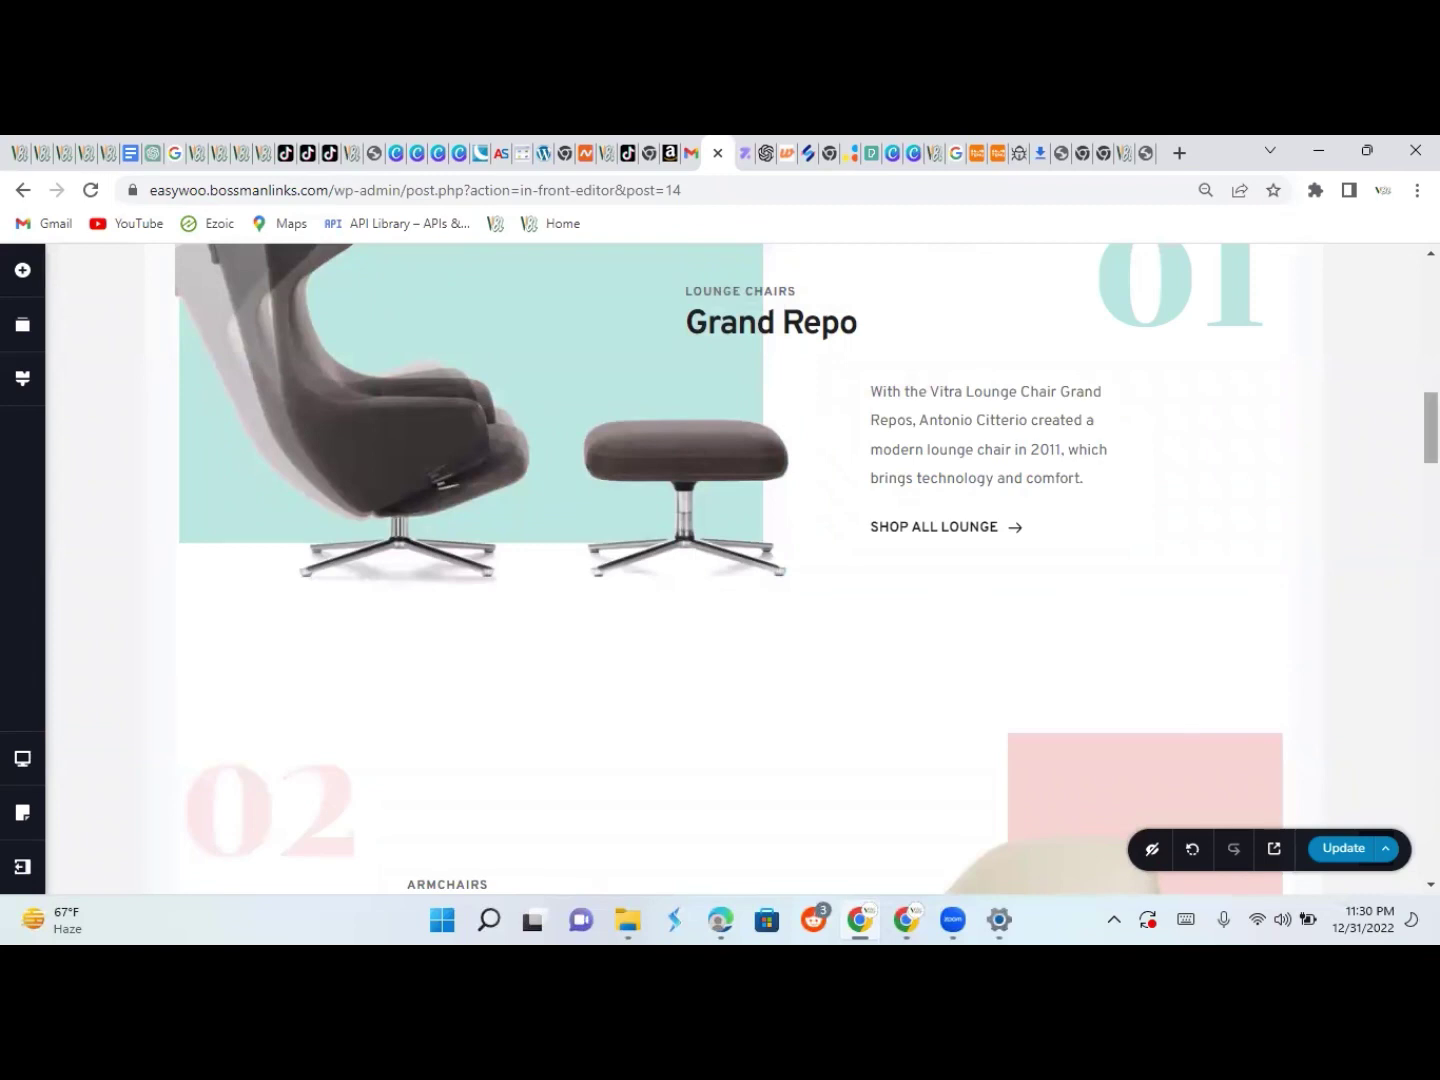
scroll(733, 570, up, 5)
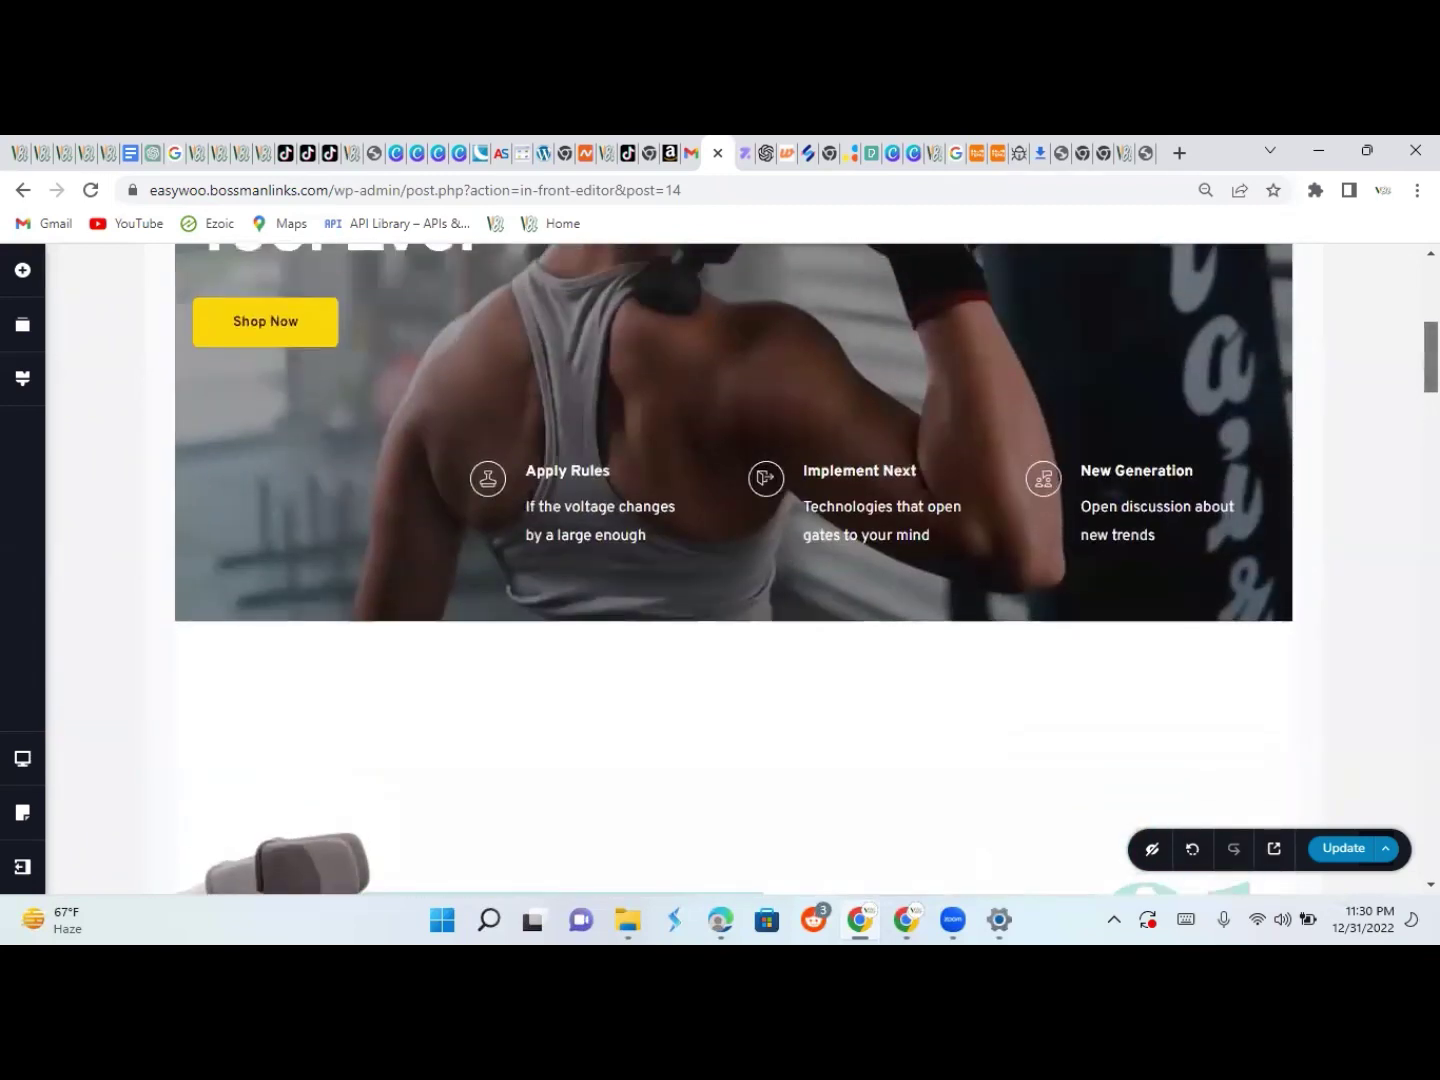
scroll(884, 620, down, 4)
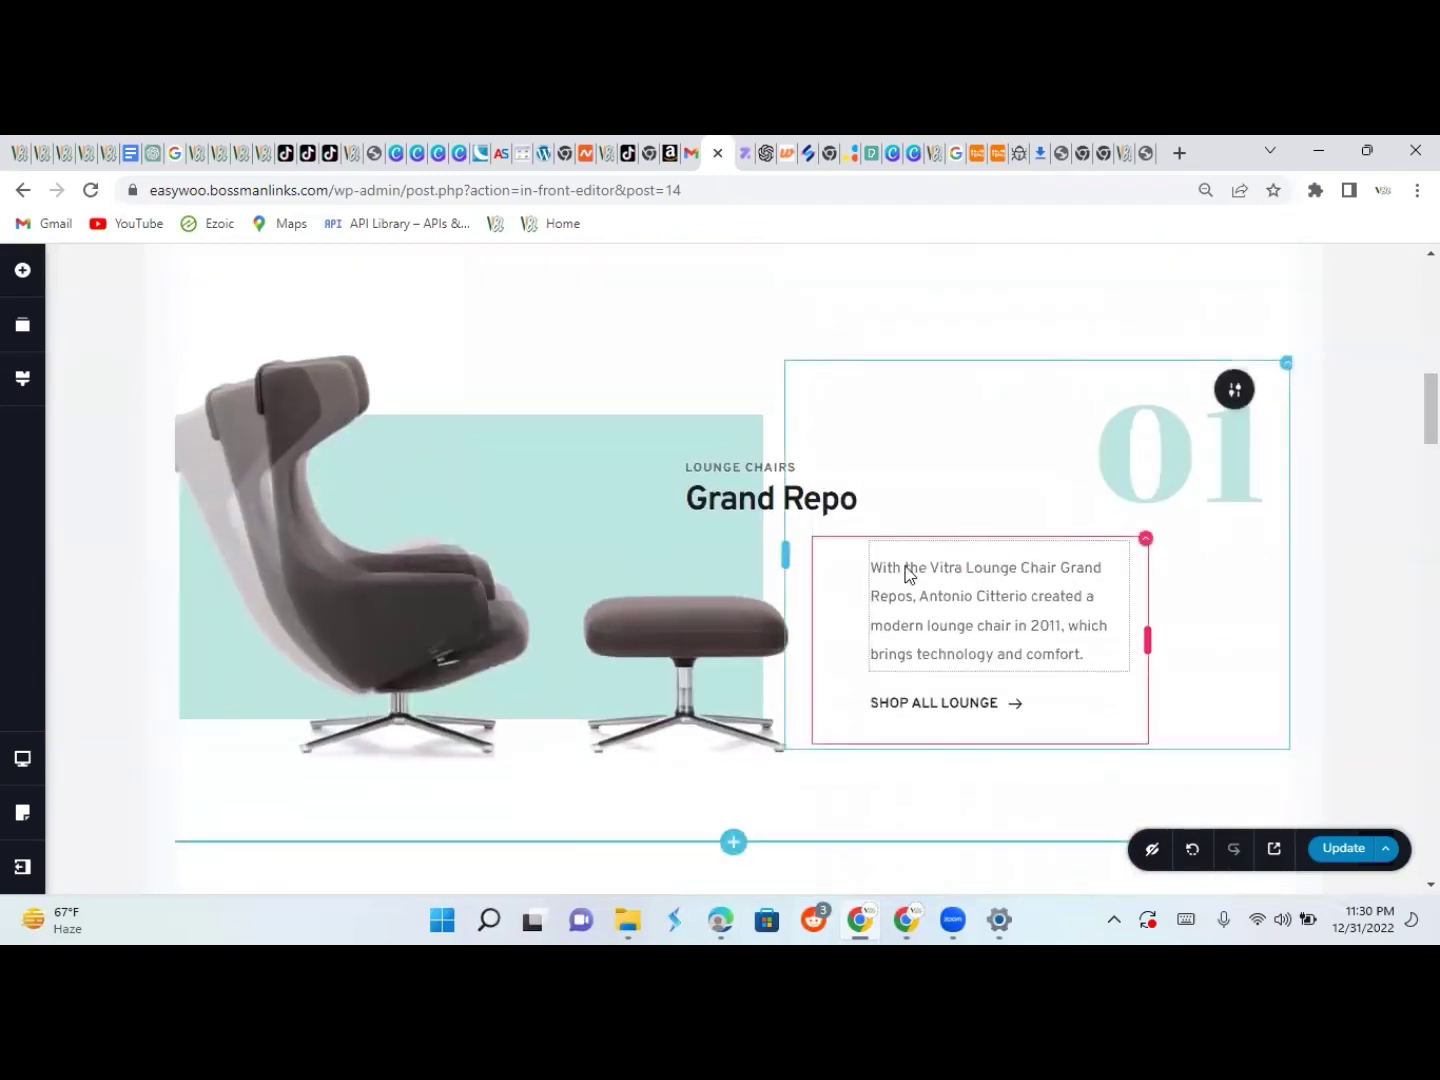
click(150, 160)
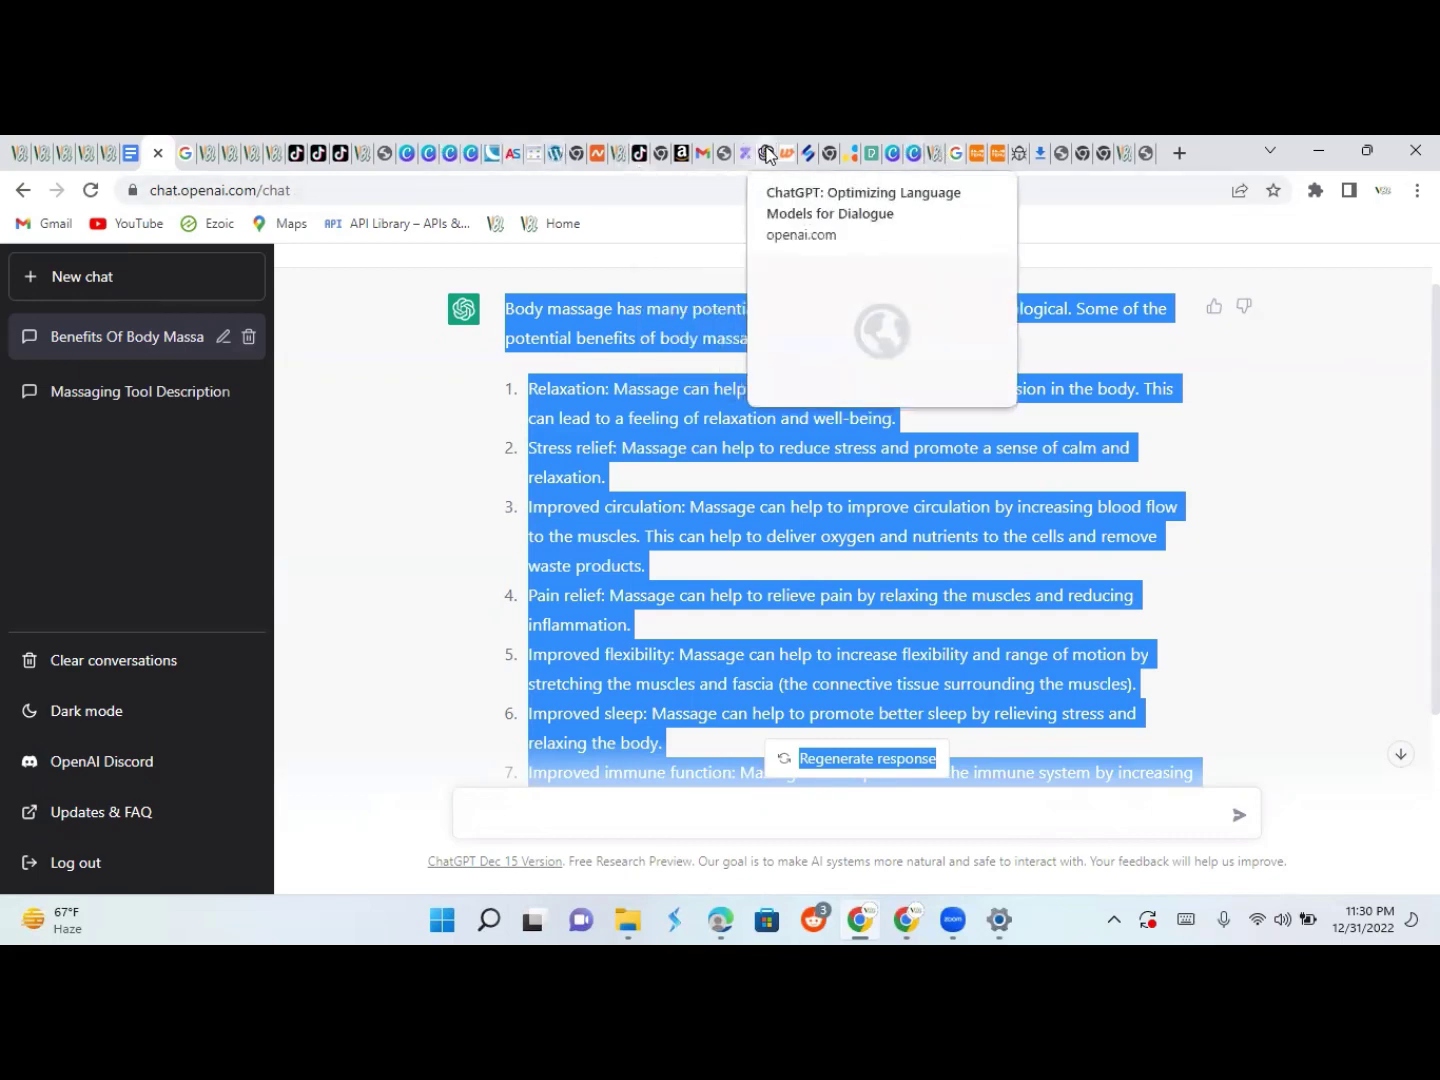
click(725, 156)
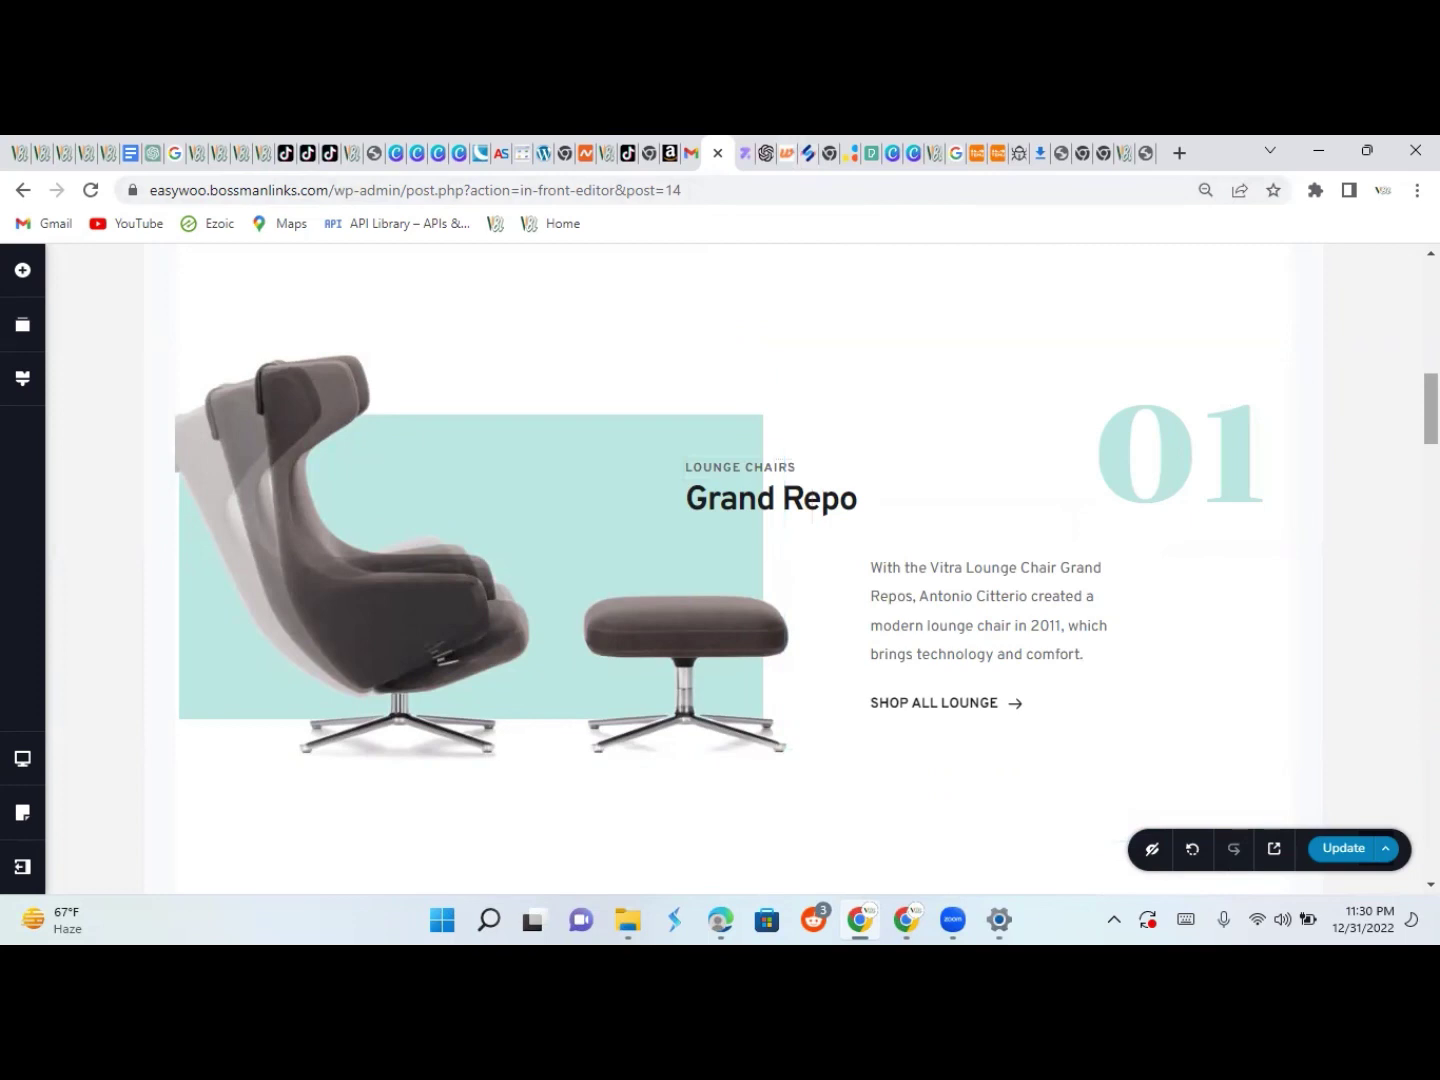
scroll(733, 568, up, 5)
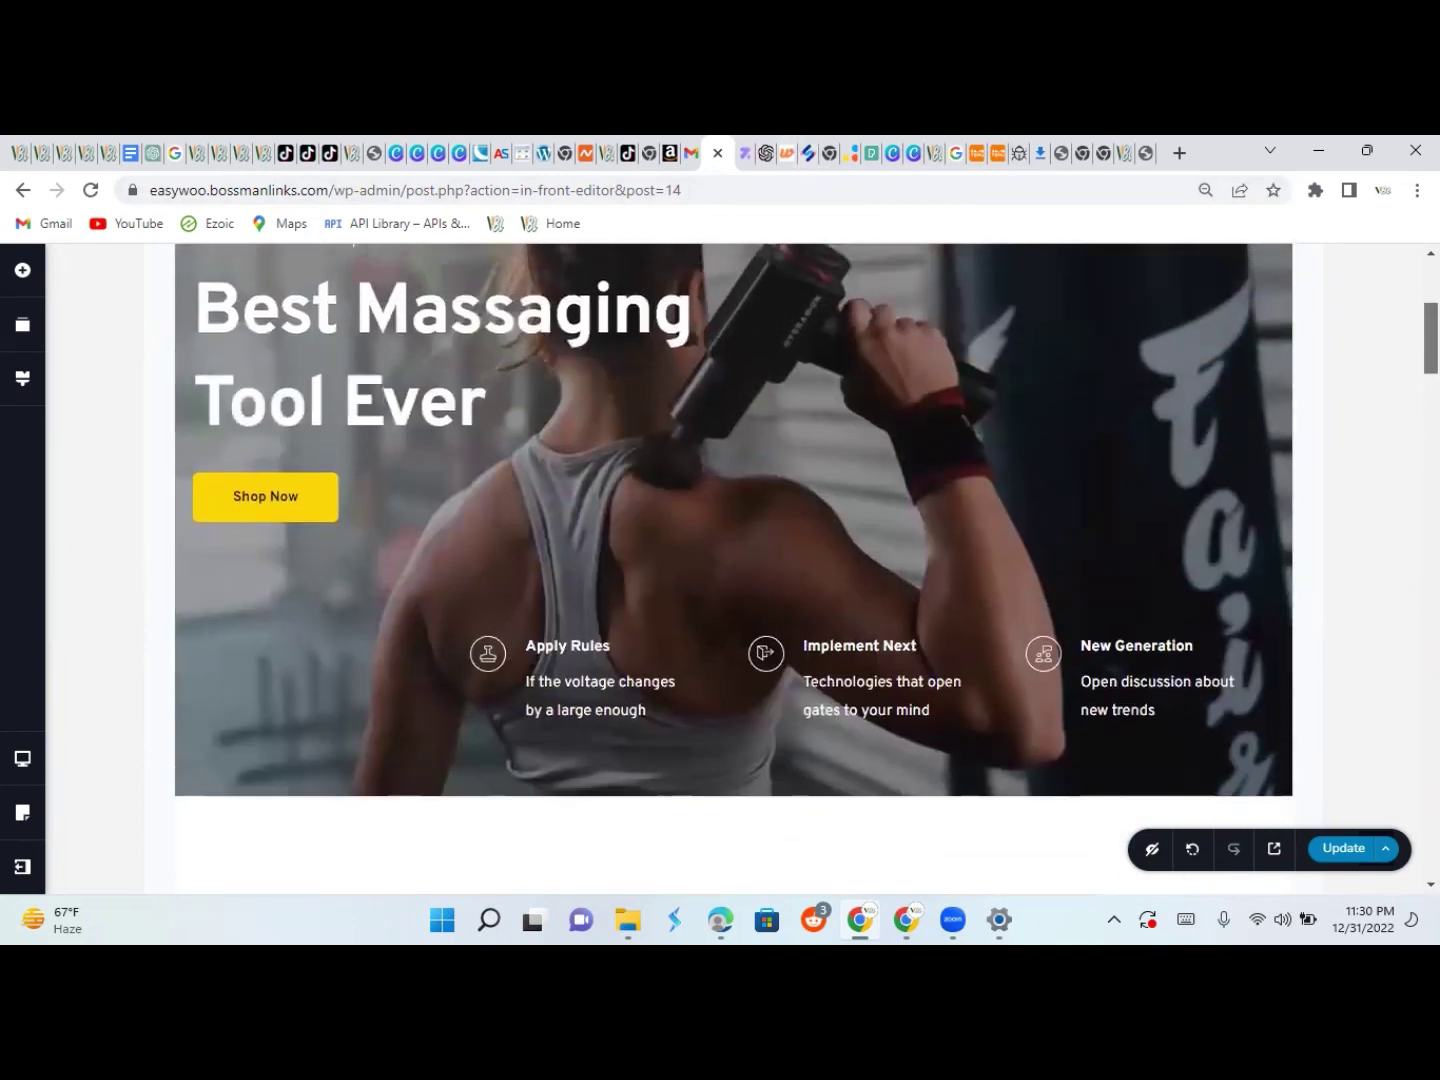
scroll(733, 568, up, 2)
scroll(733, 568, down, 1)
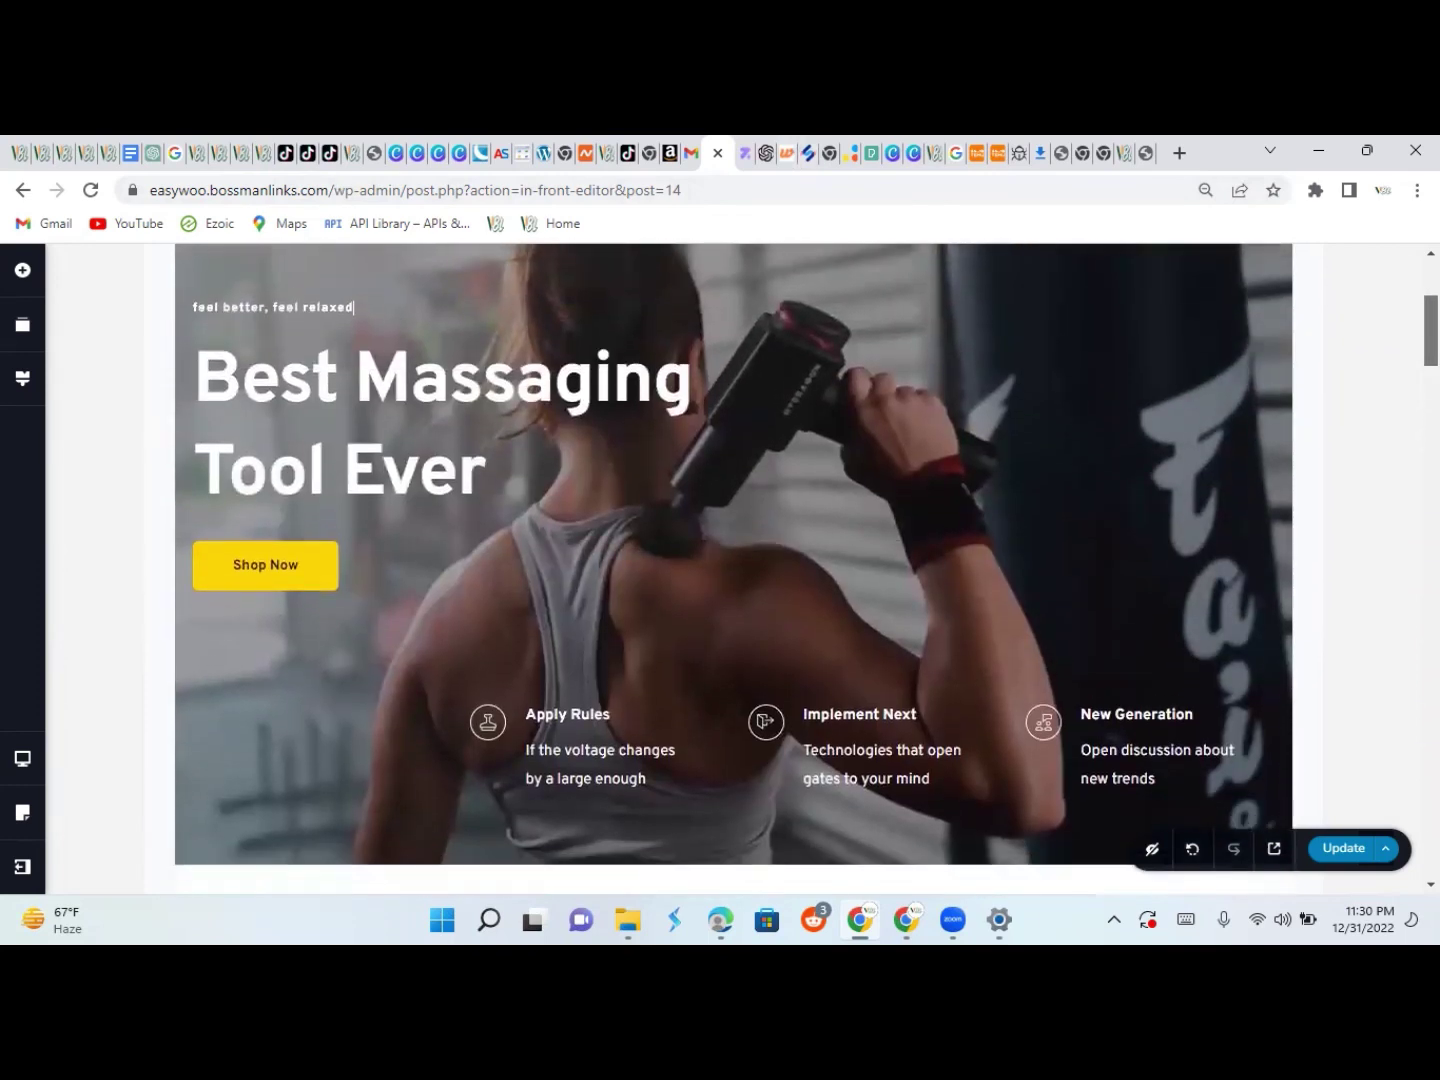
scroll(733, 568, up, 3)
scroll(733, 568, up, 2)
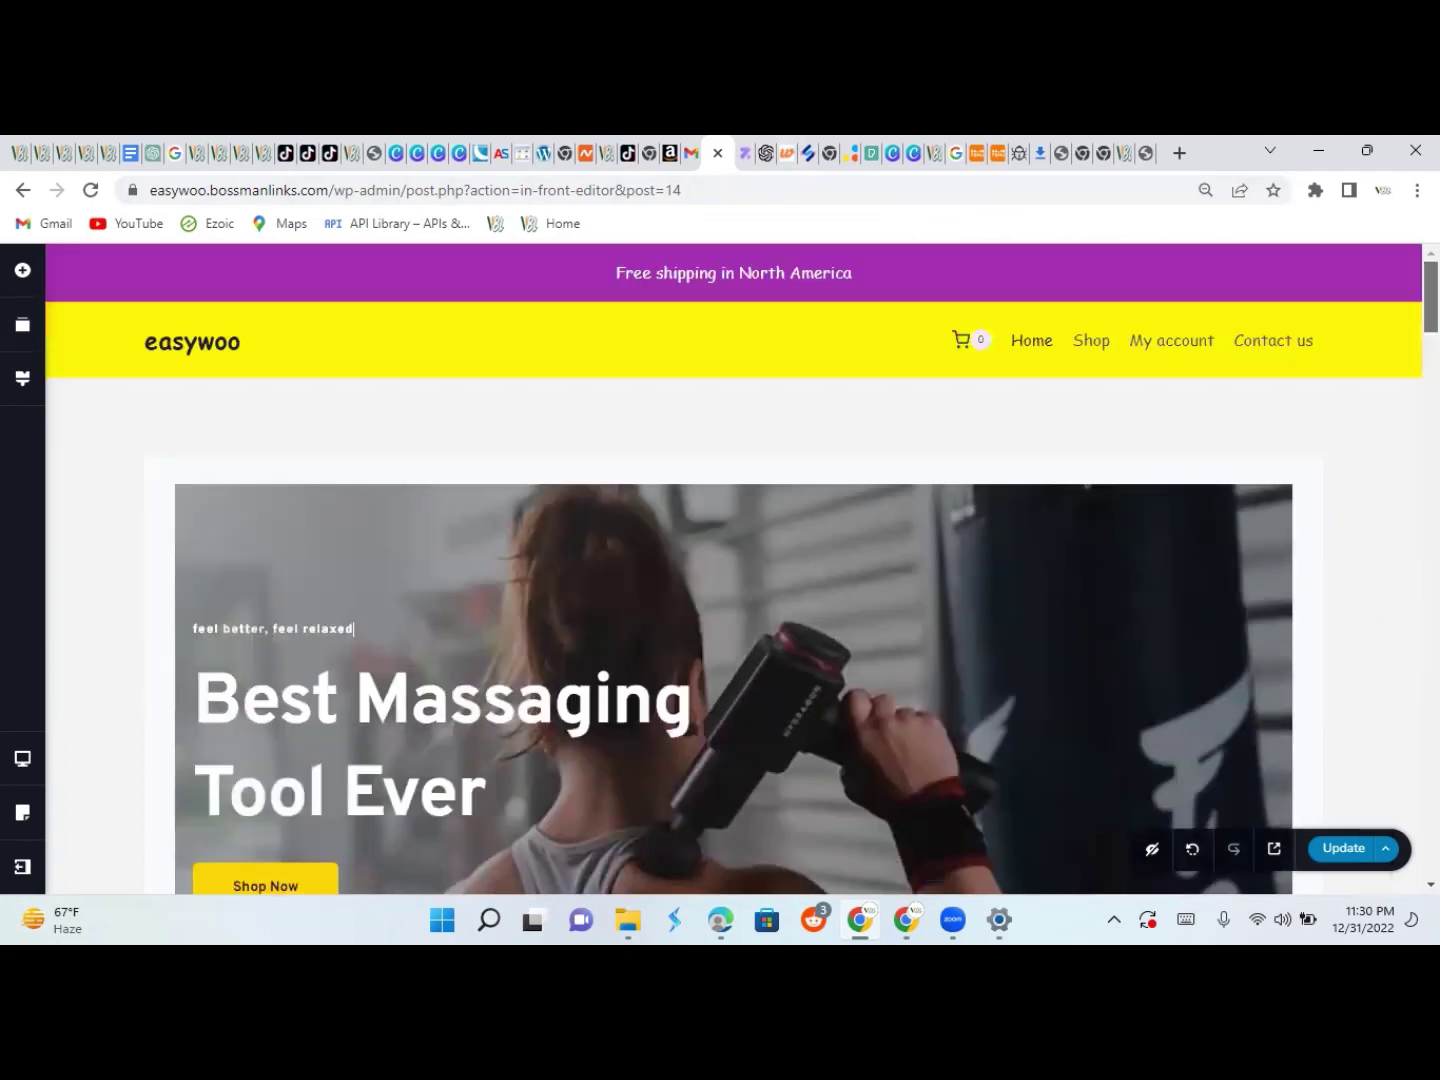
Remove the lounge chair picture from the image element in the Grand Repo section
scroll(733, 568, down, 10)
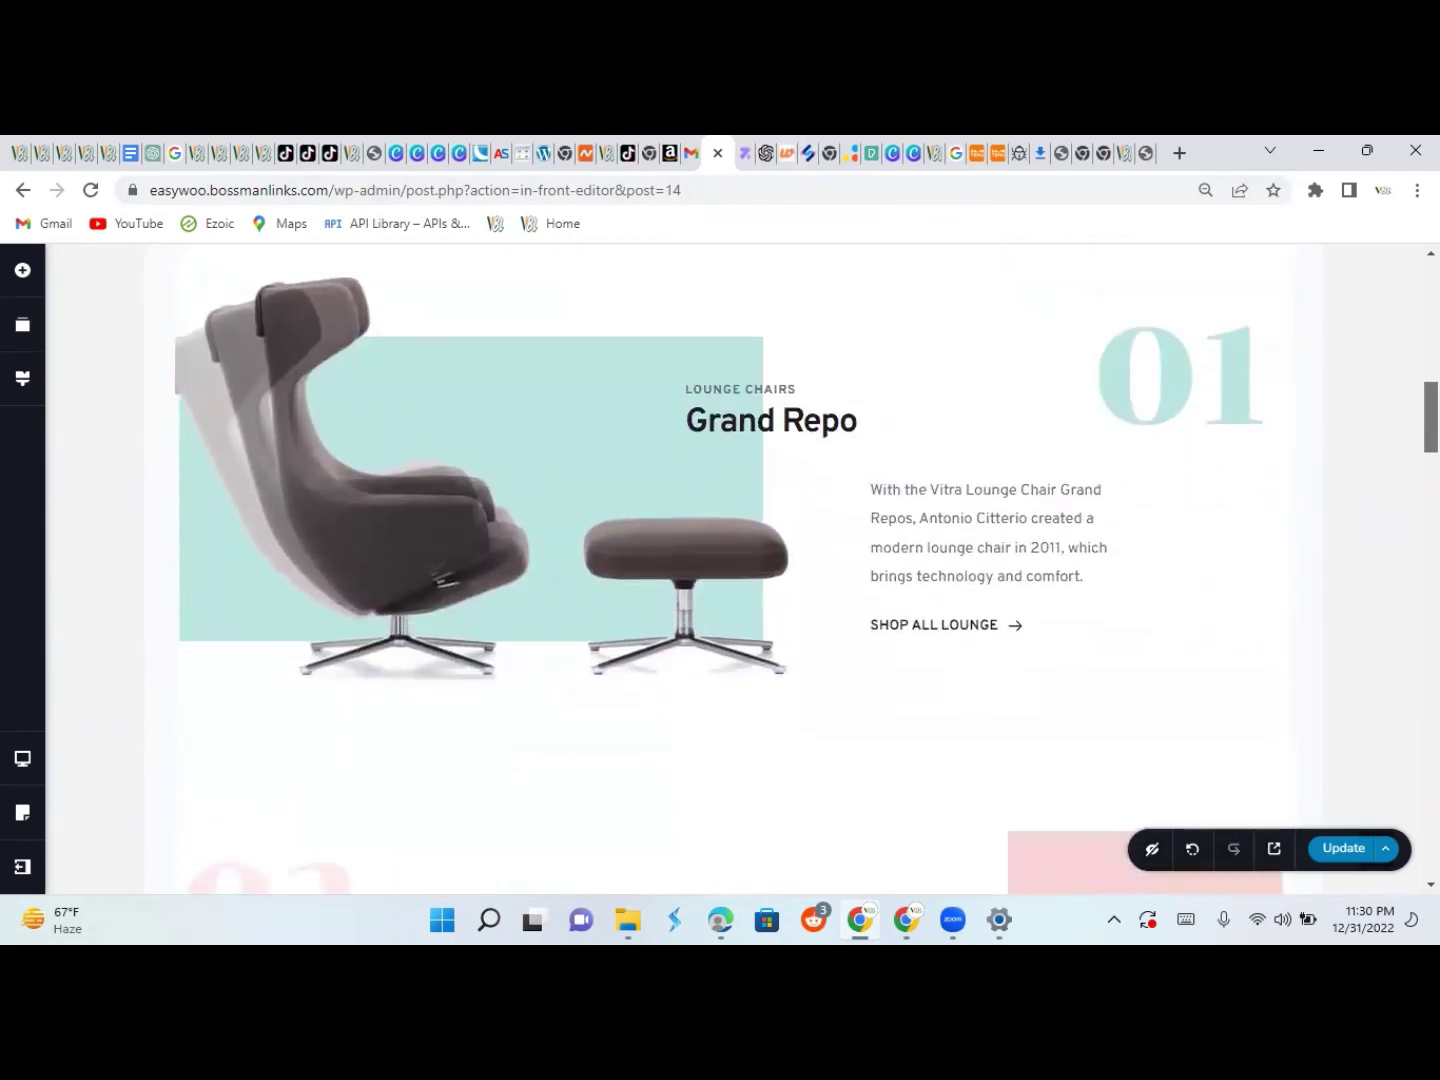
scroll(263, 399, up, 1)
scroll(263, 399, down, 1)
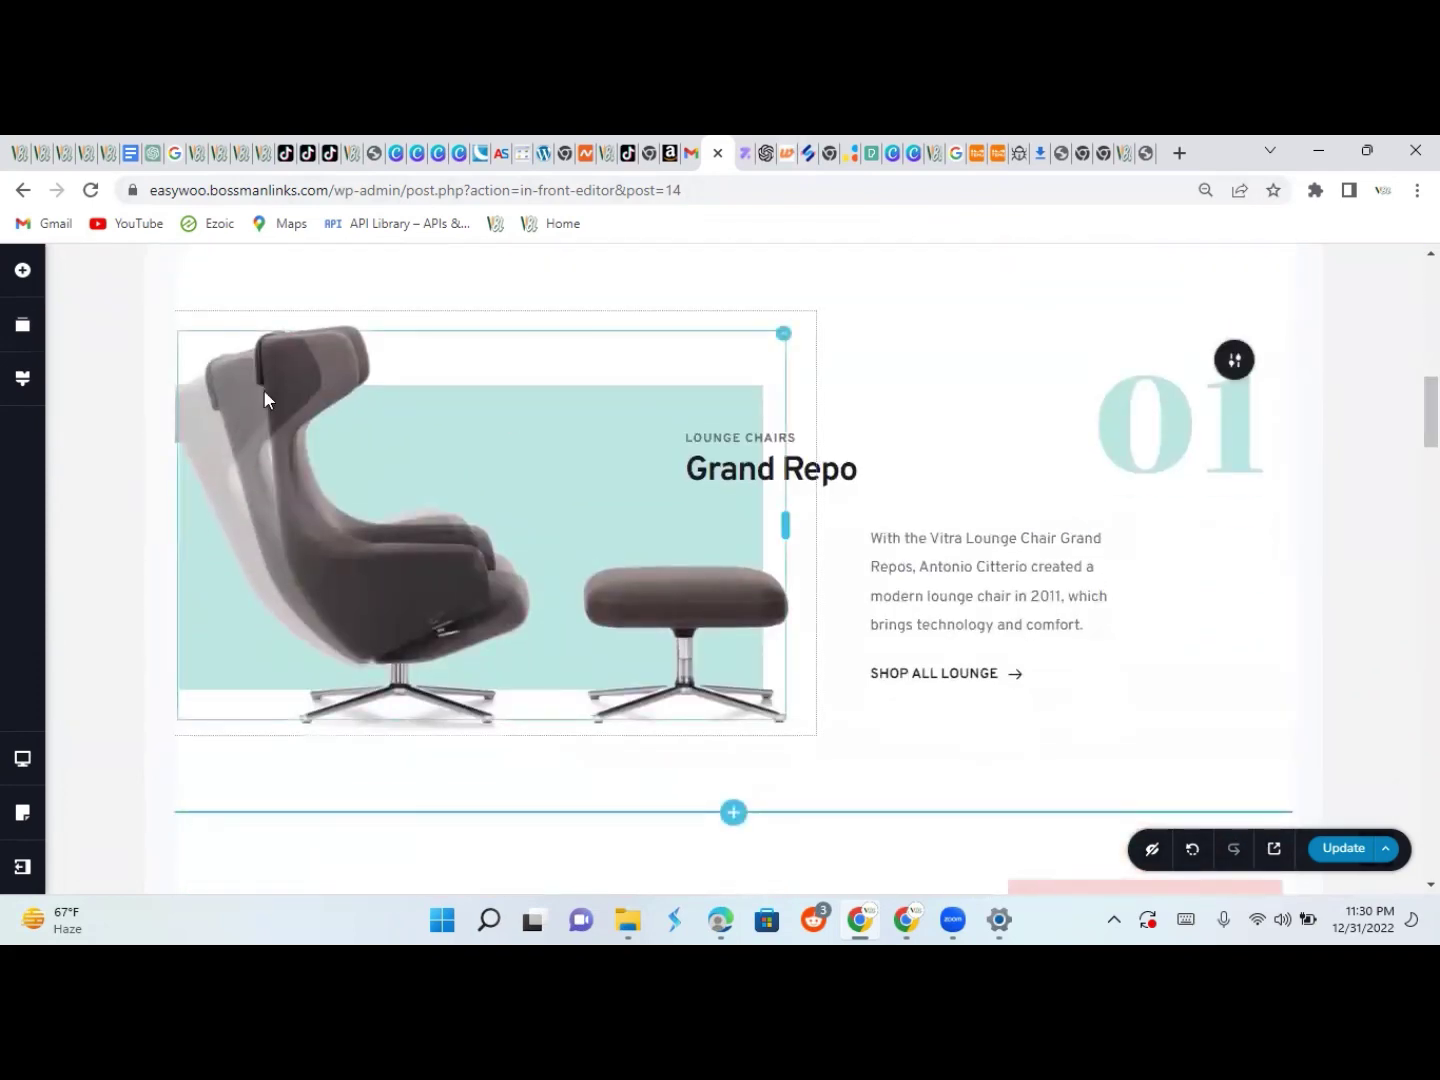
click(278, 457)
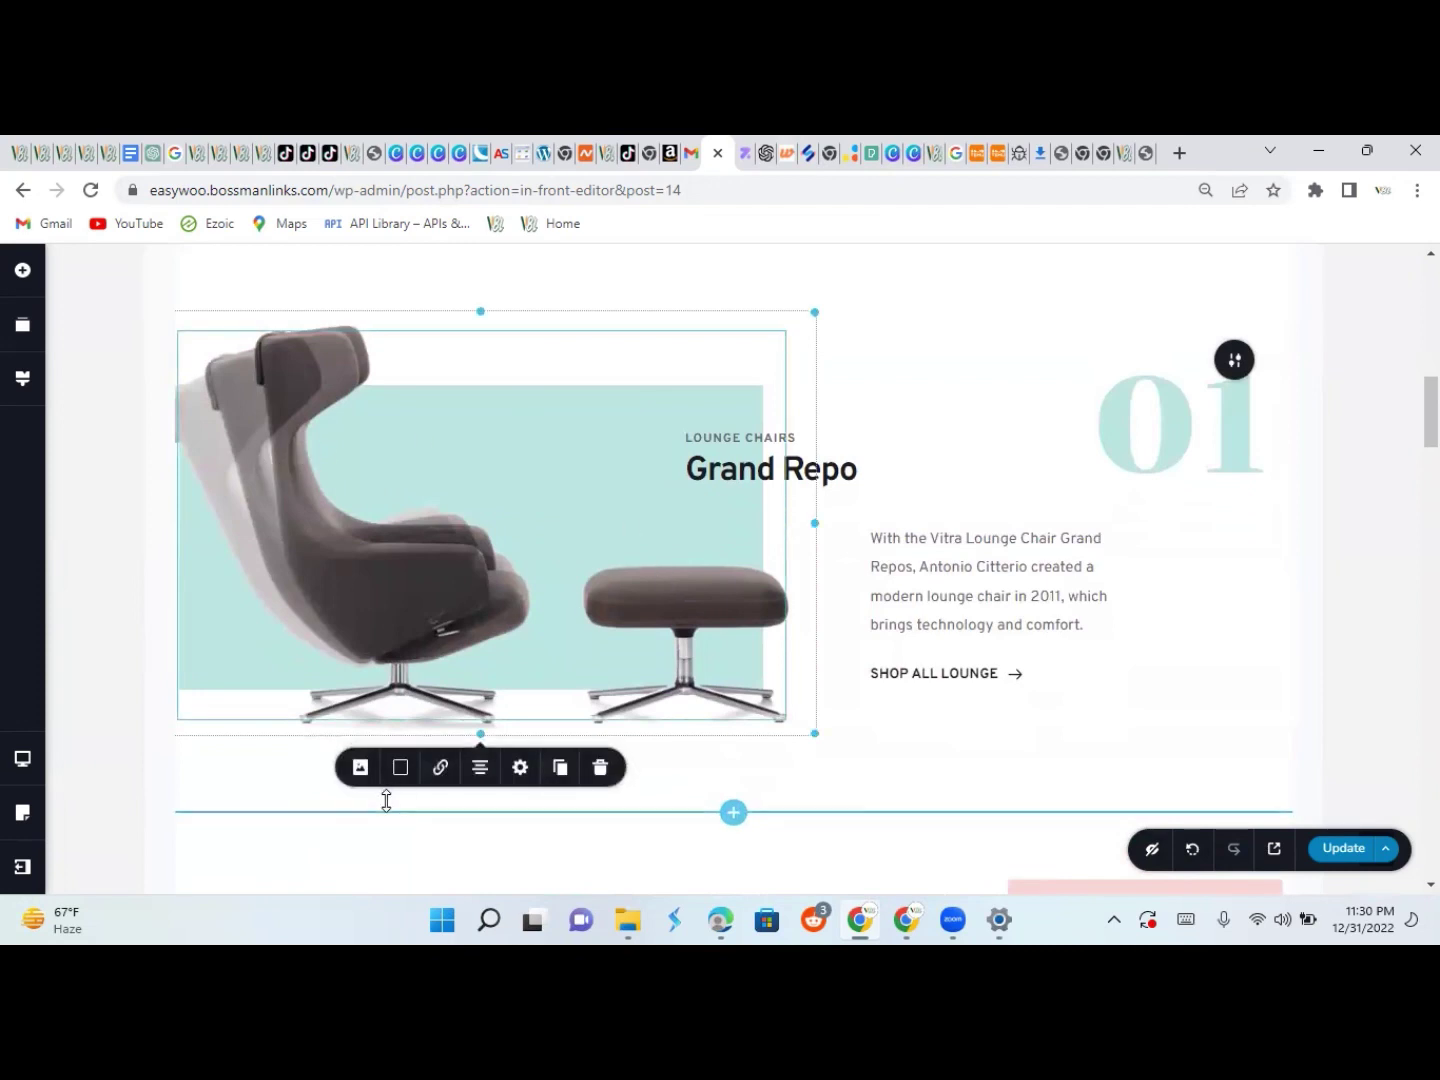
click(359, 786)
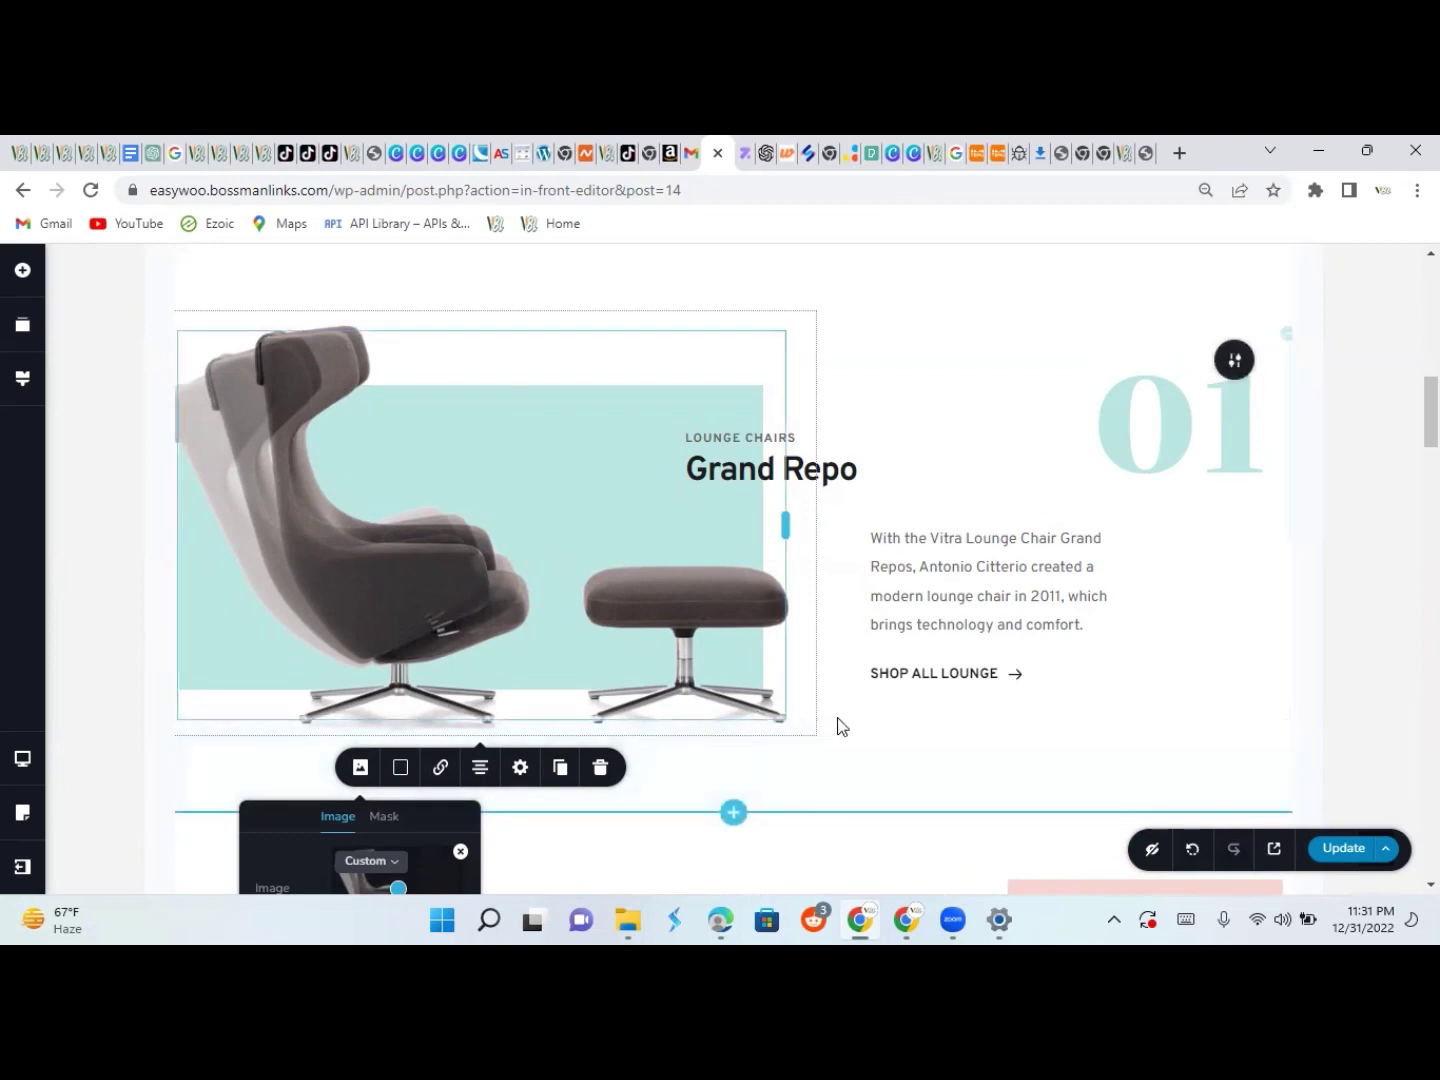
scroll(1400, 450, down, 3)
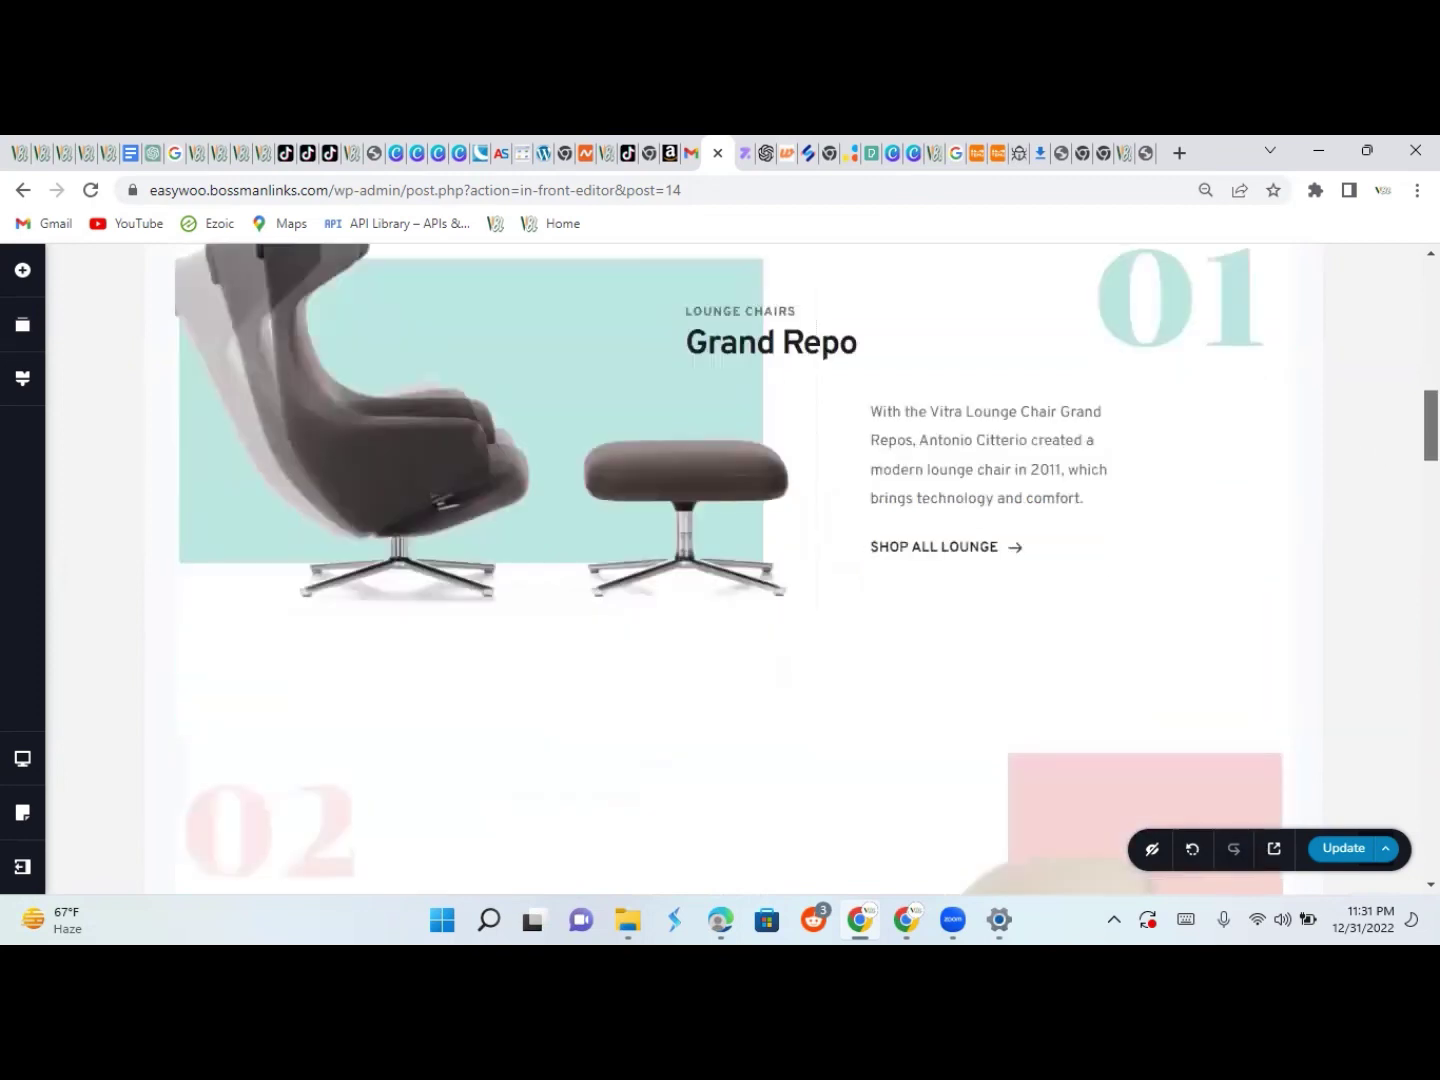
click(466, 350)
click(359, 515)
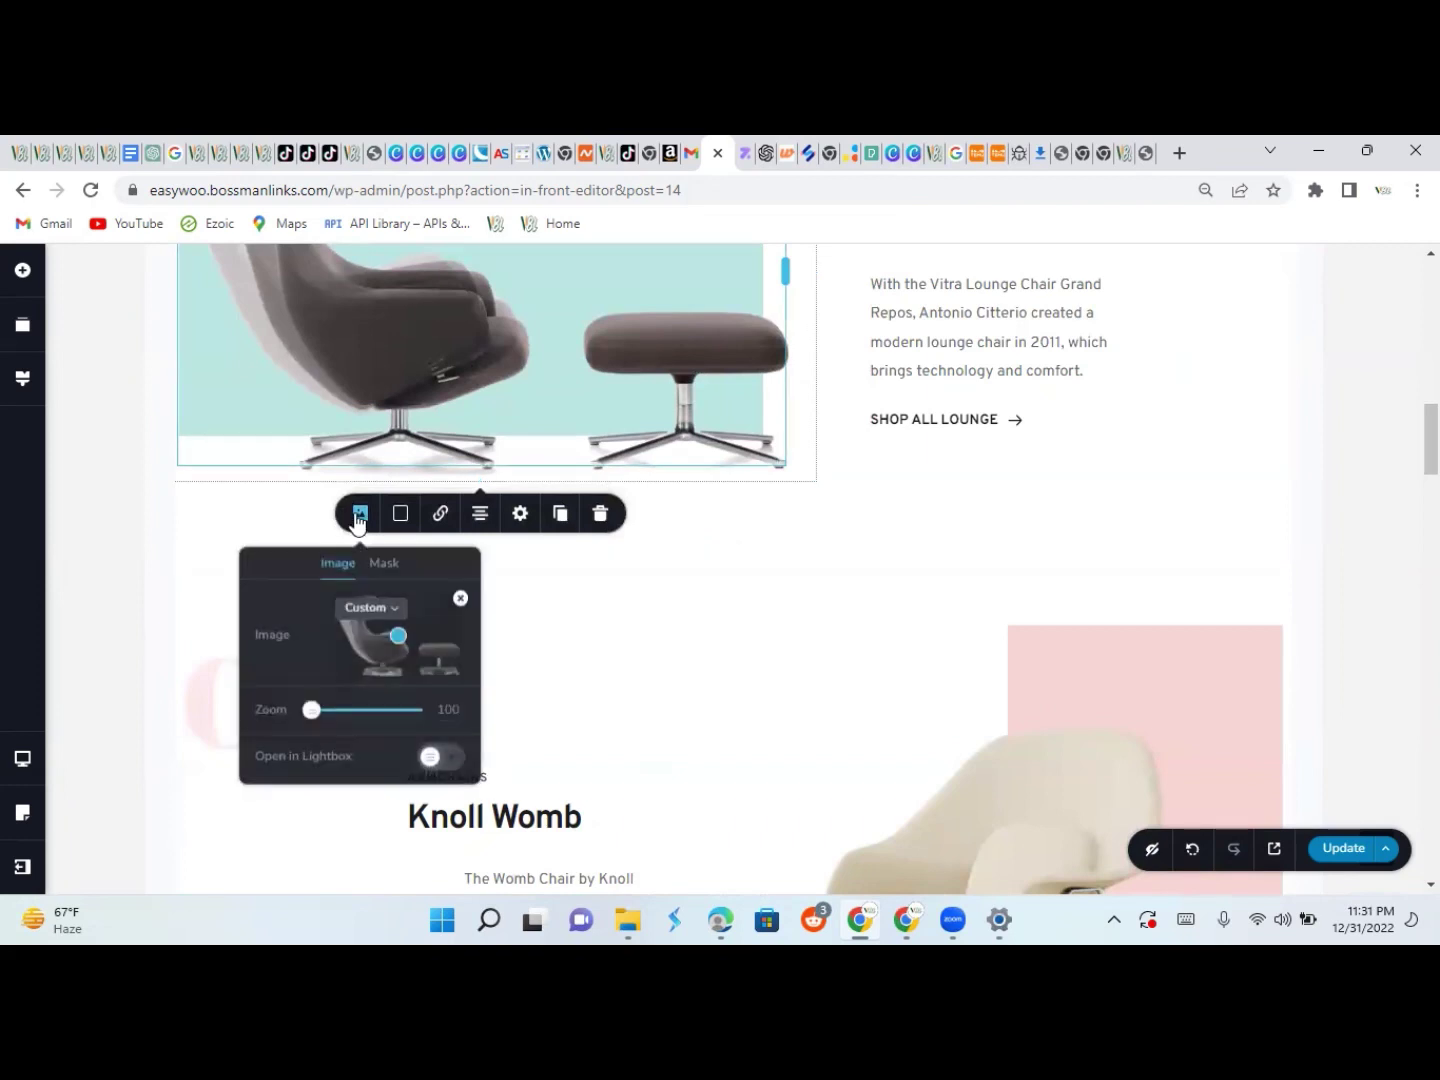
click(460, 597)
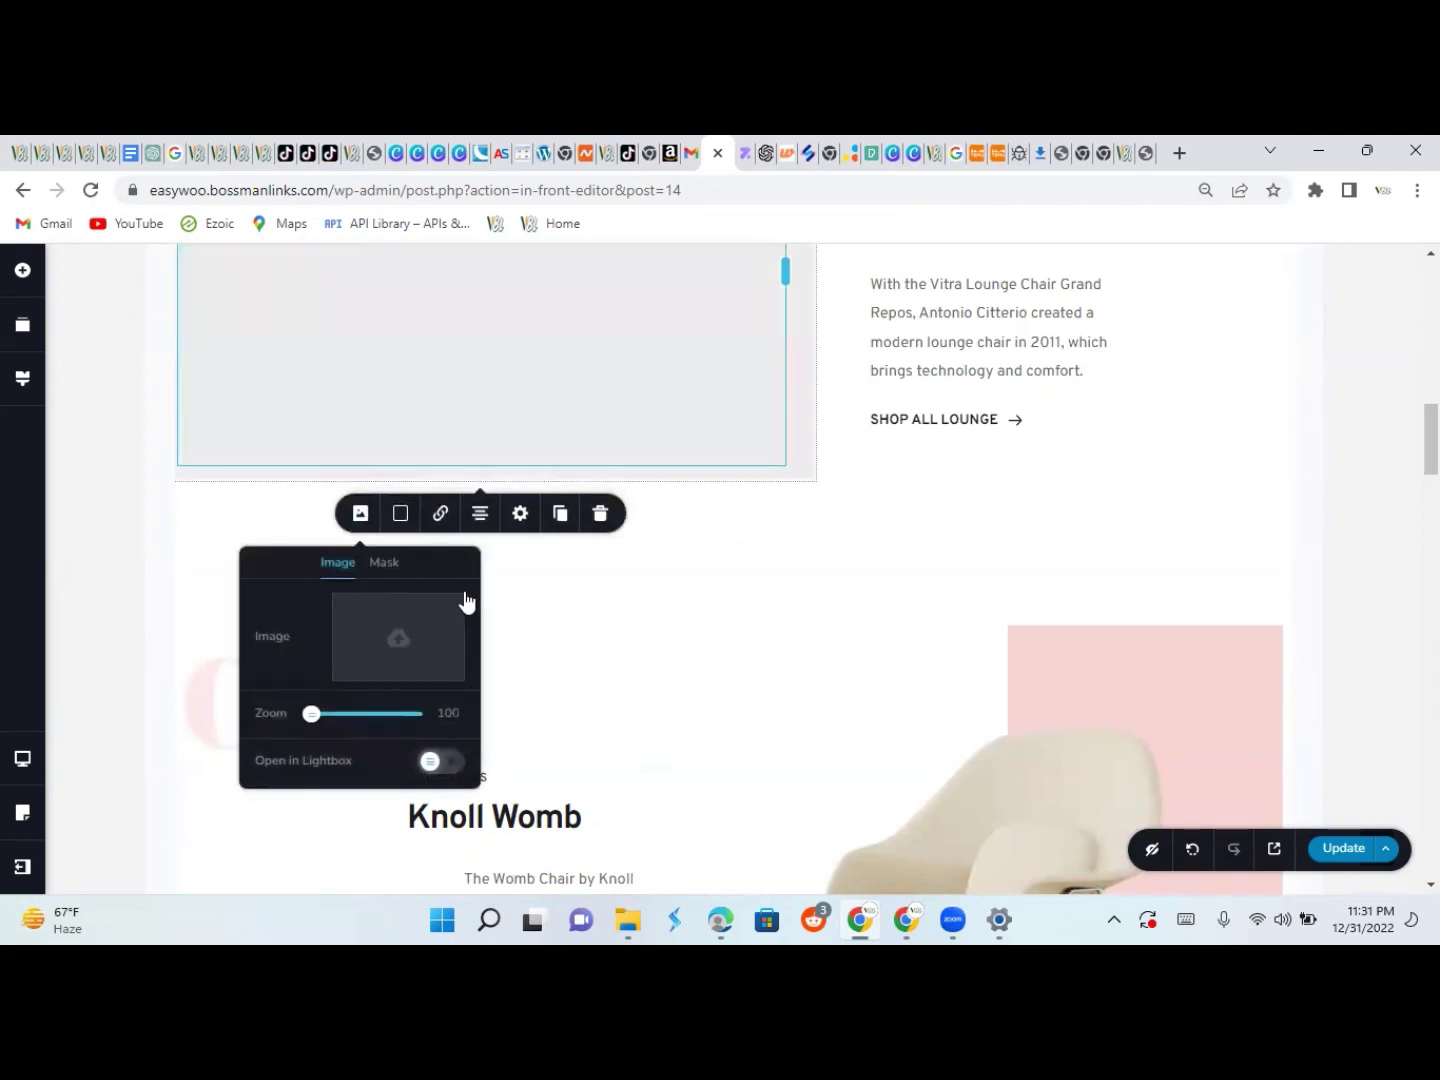
Fill the empty Grand Repo image with the media library photo IMG_9708-1.jpg of a man in black using a massage gun
click(397, 643)
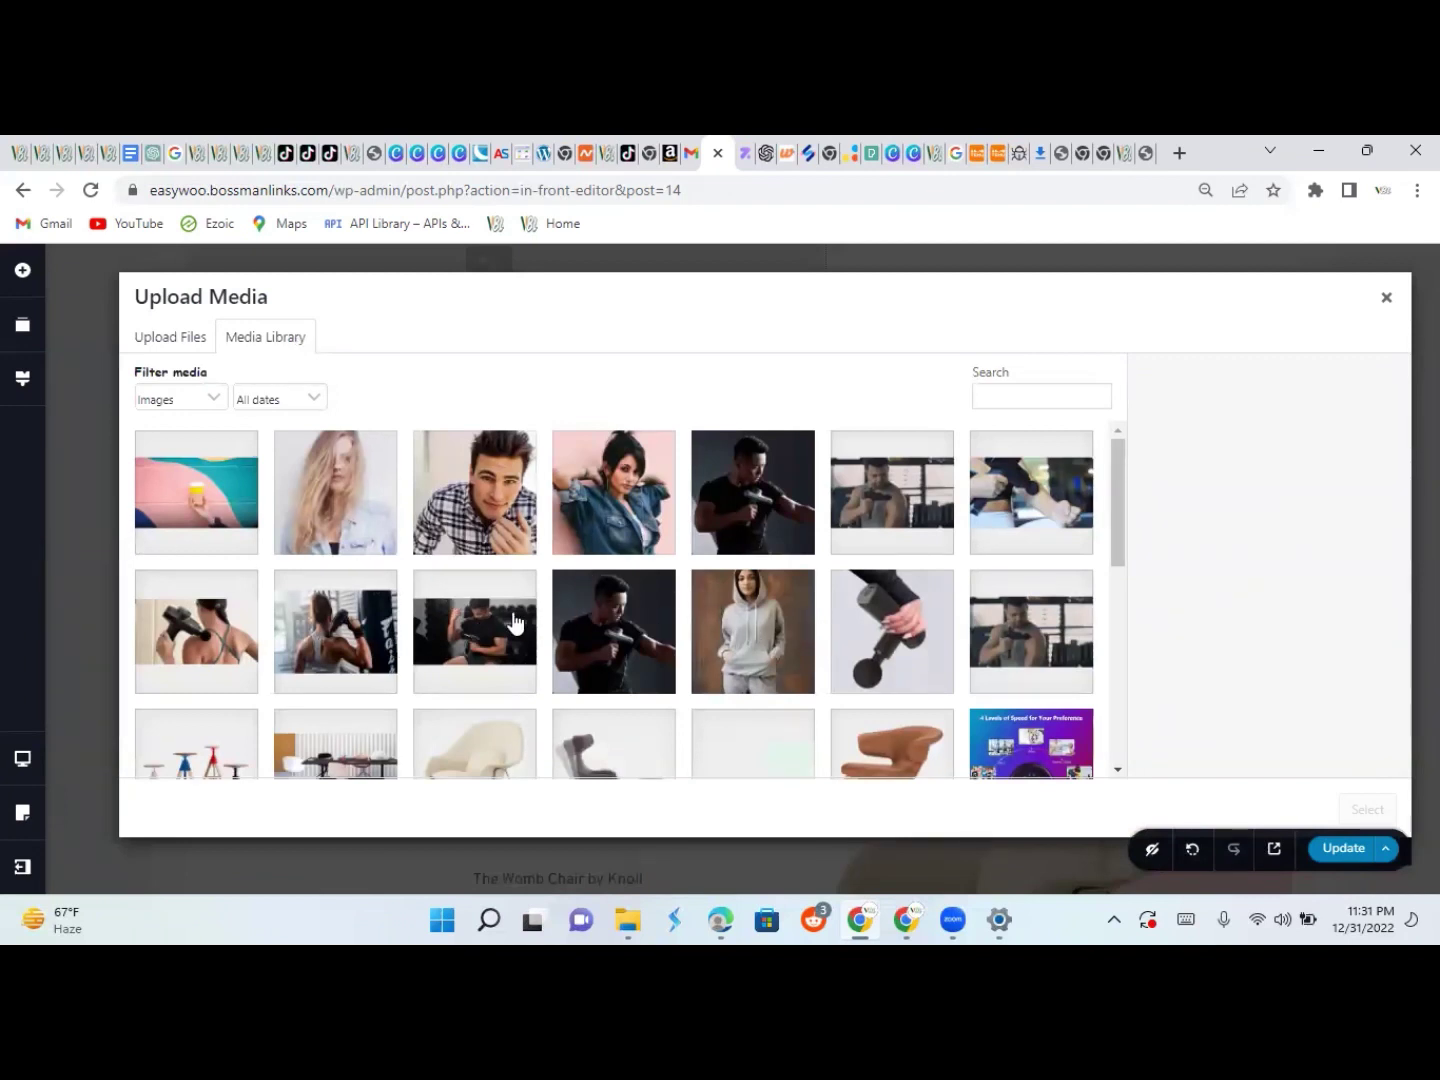
click(610, 635)
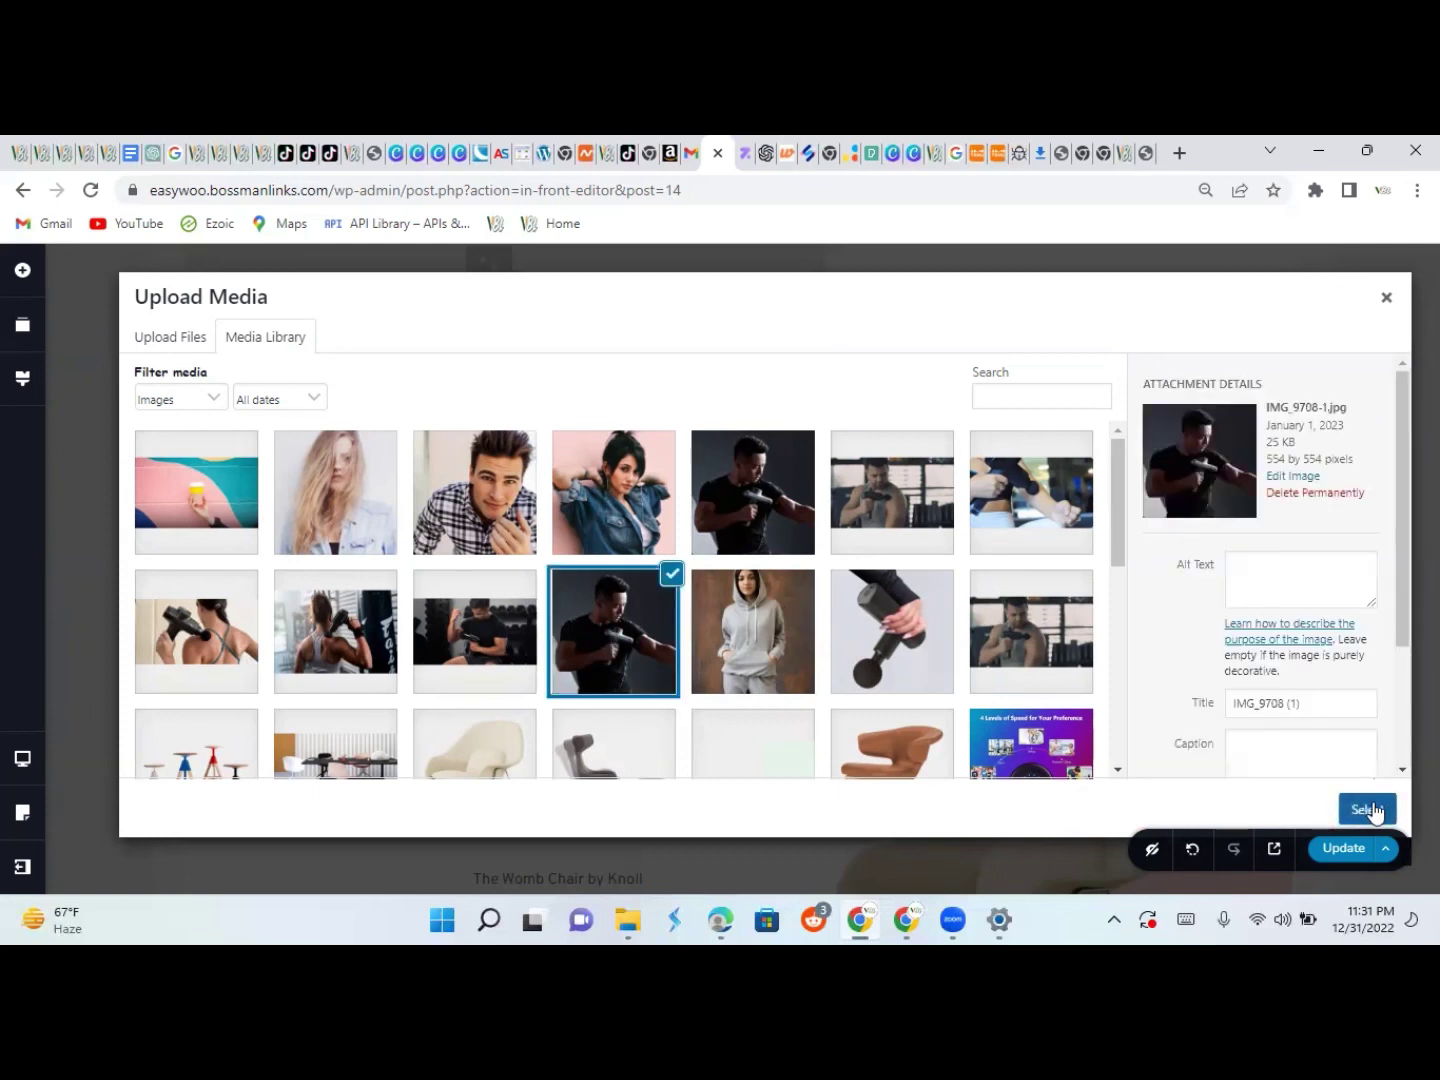
click(1370, 810)
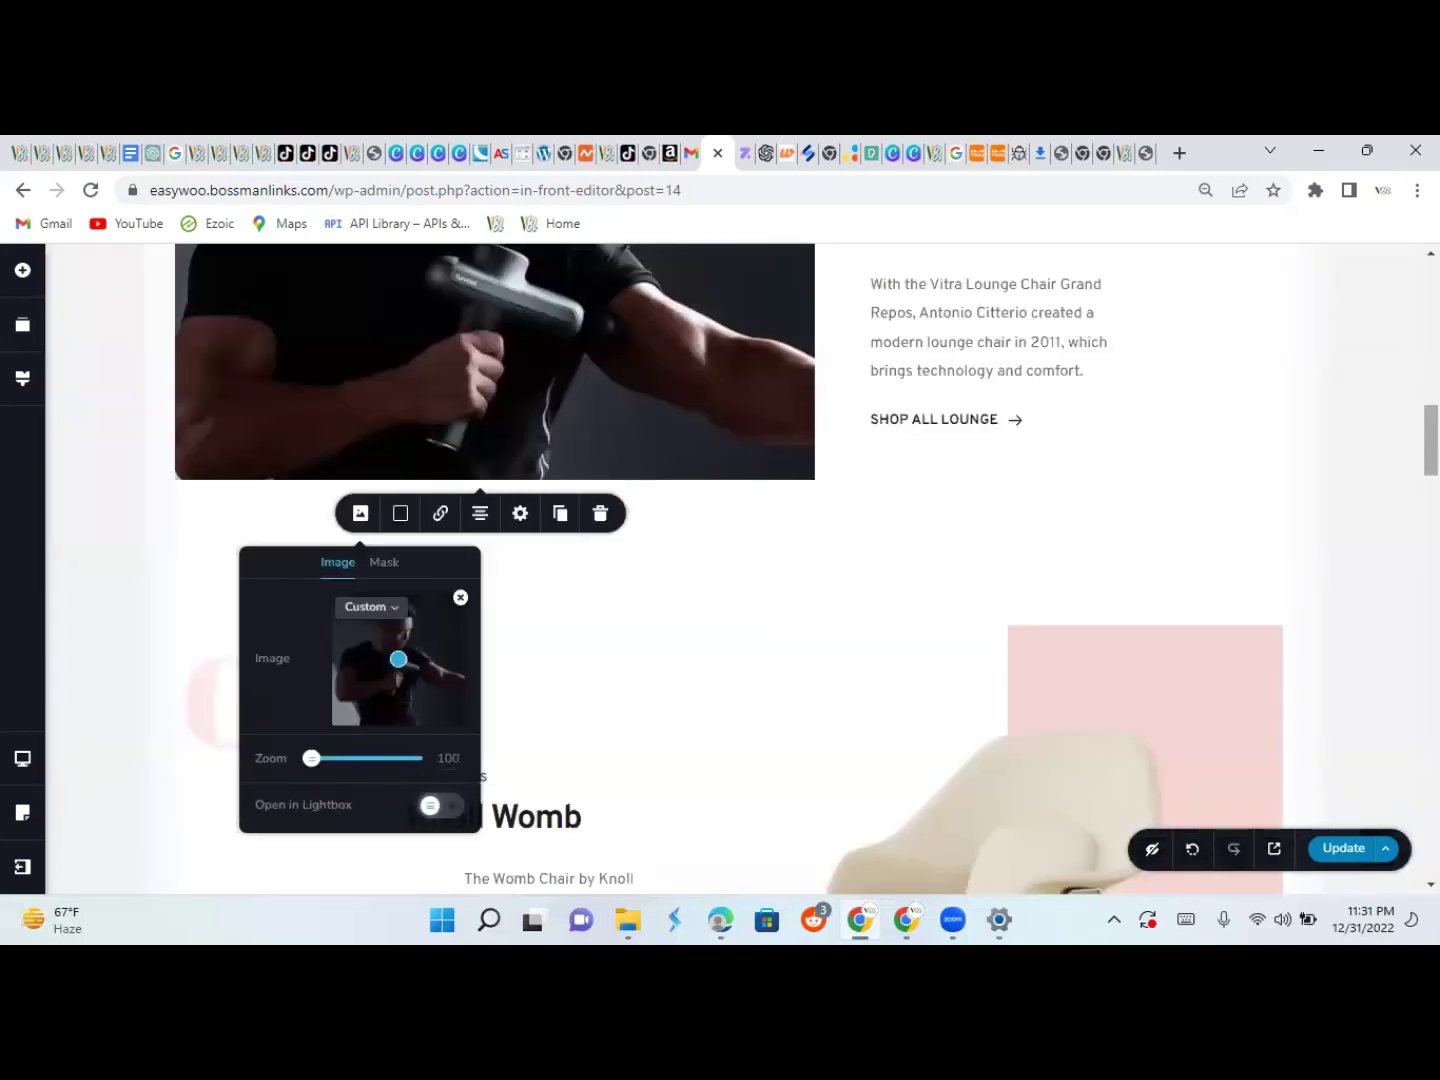
scroll(733, 569, up, 5)
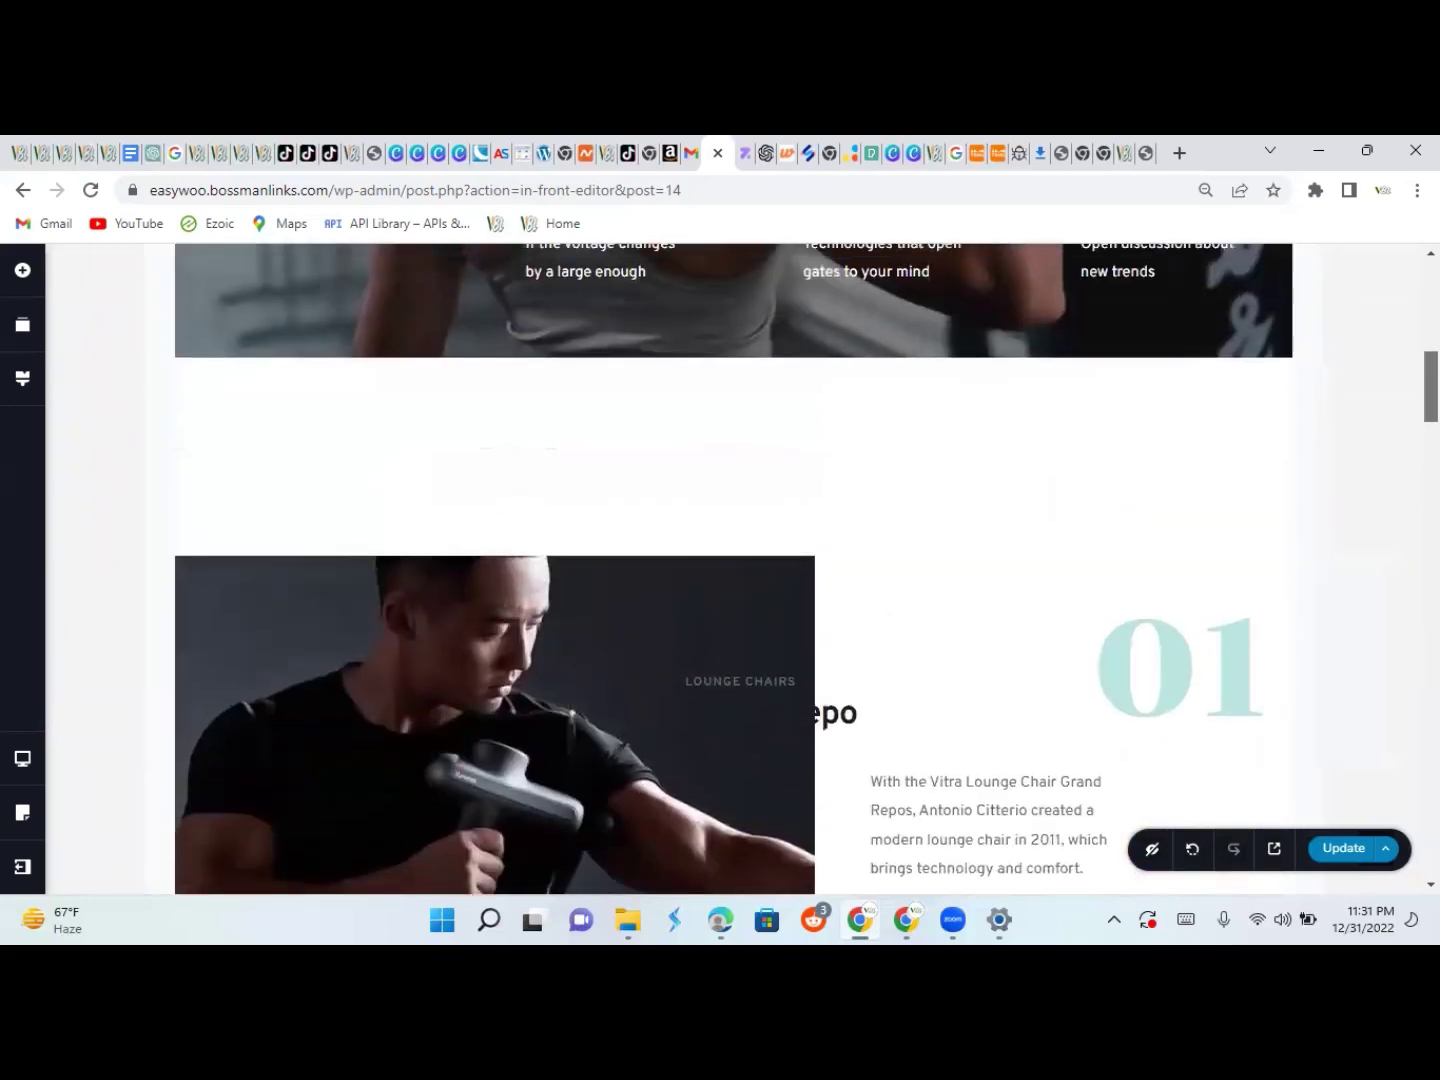
drag(1431, 384, 1431, 343)
scroll(733, 569, down, 6)
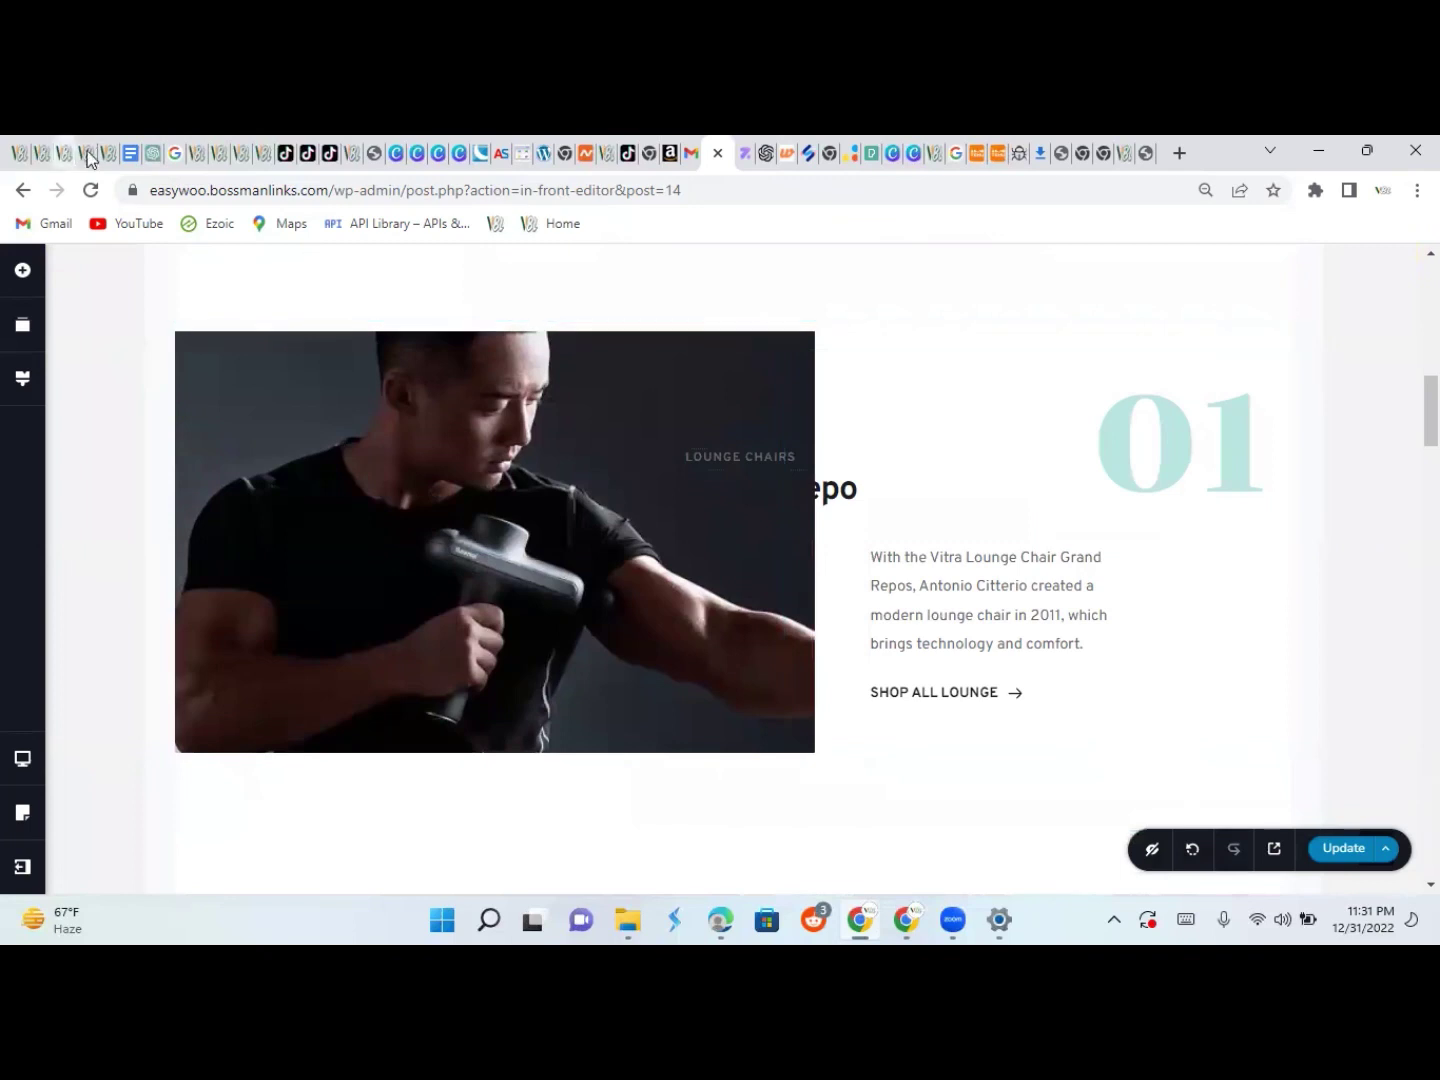
Switch to ChatGPT and copy only the first benefit, Relaxation, from the body massage answer
click(155, 153)
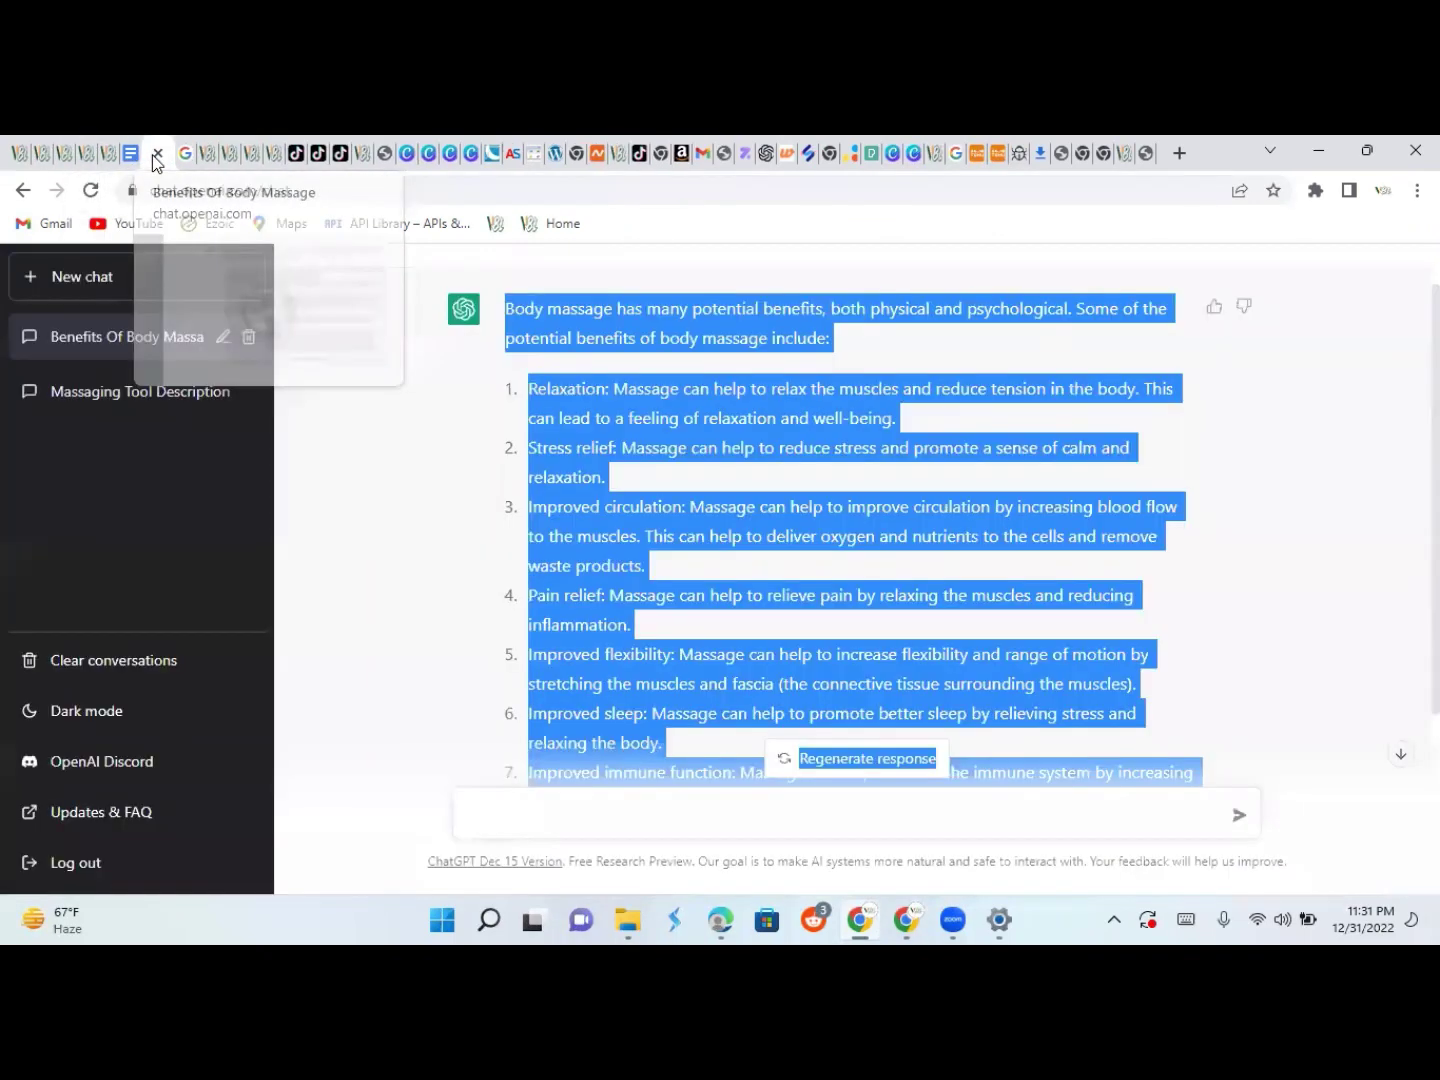
click(436, 452)
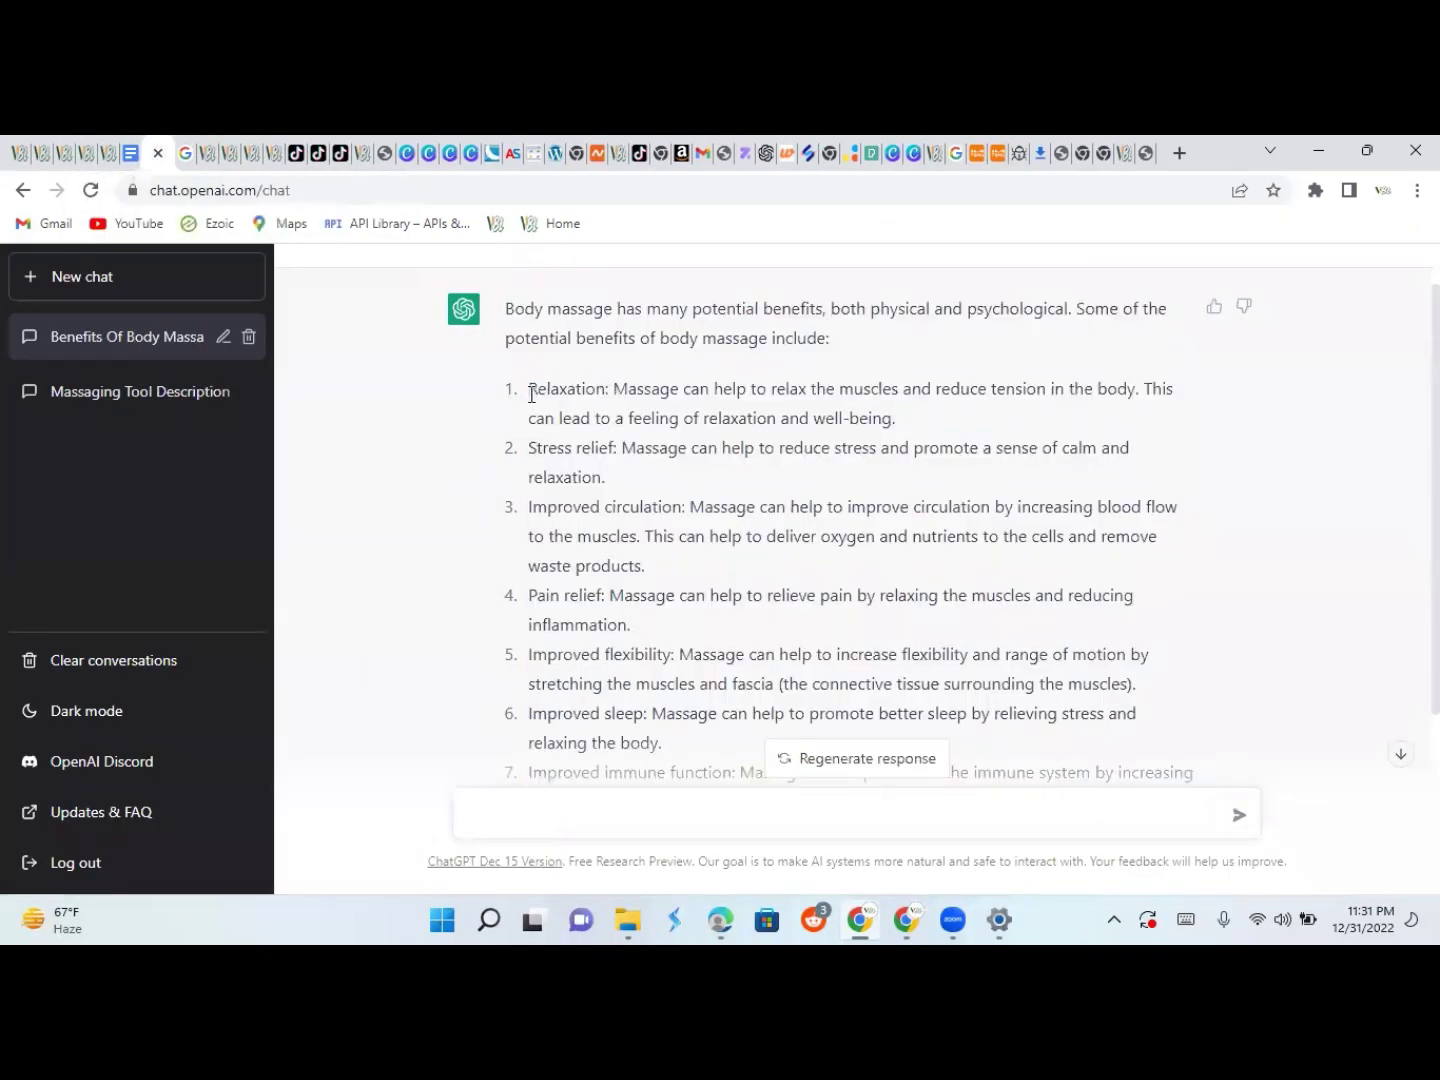
drag(531, 392, 889, 418)
right_click(883, 419)
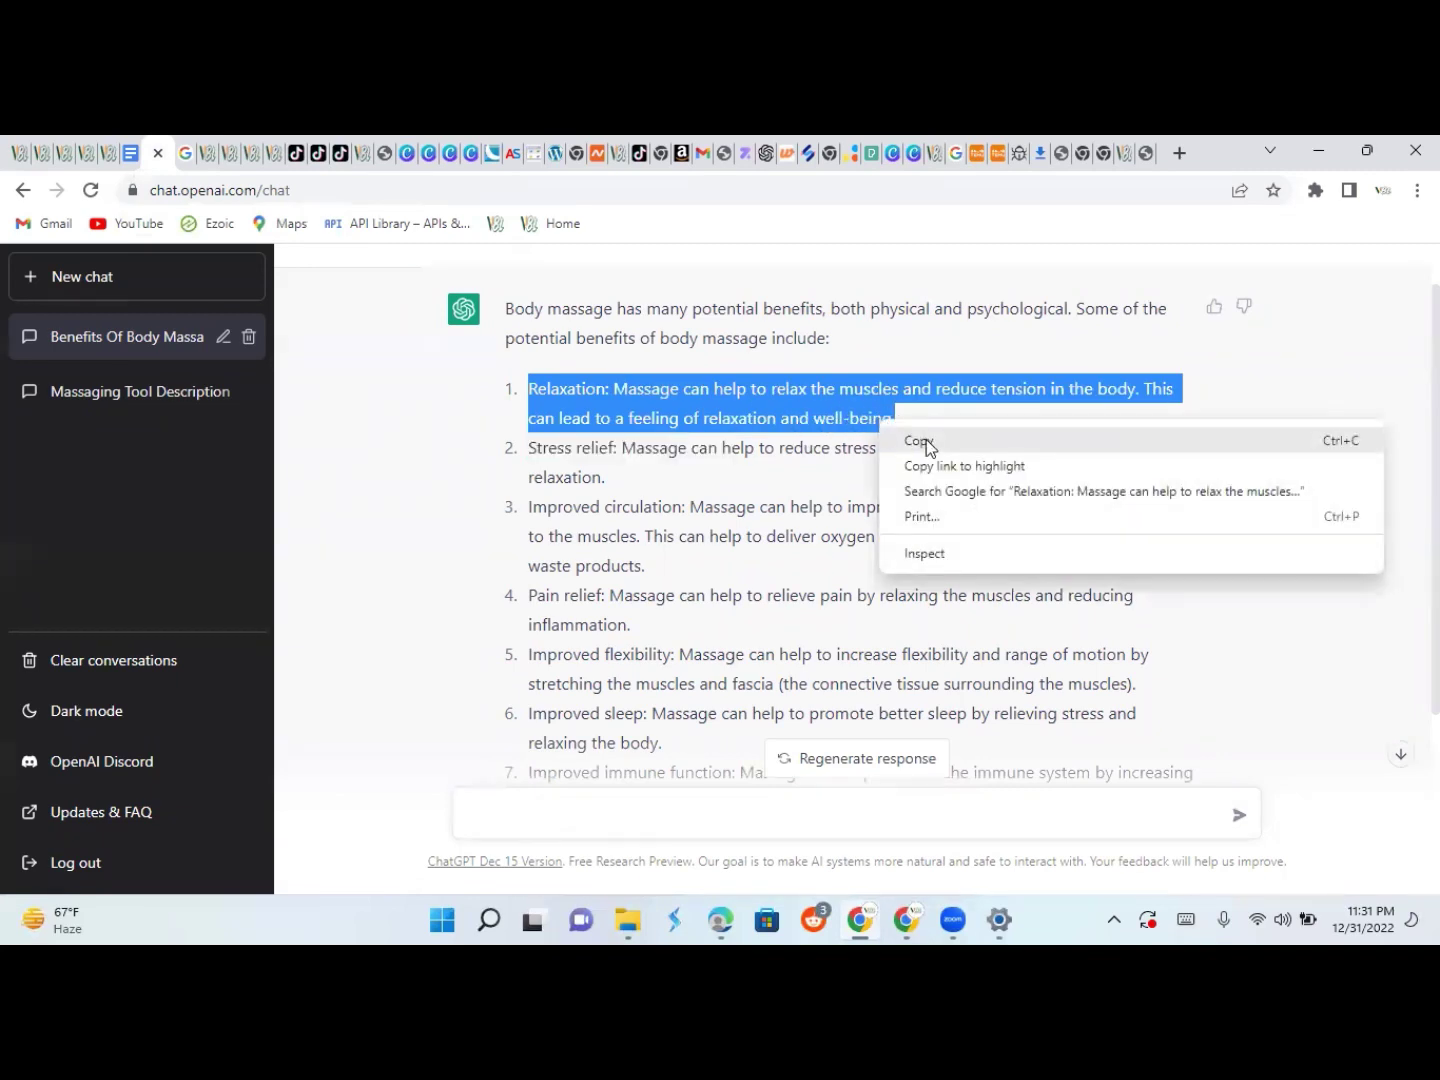
click(919, 441)
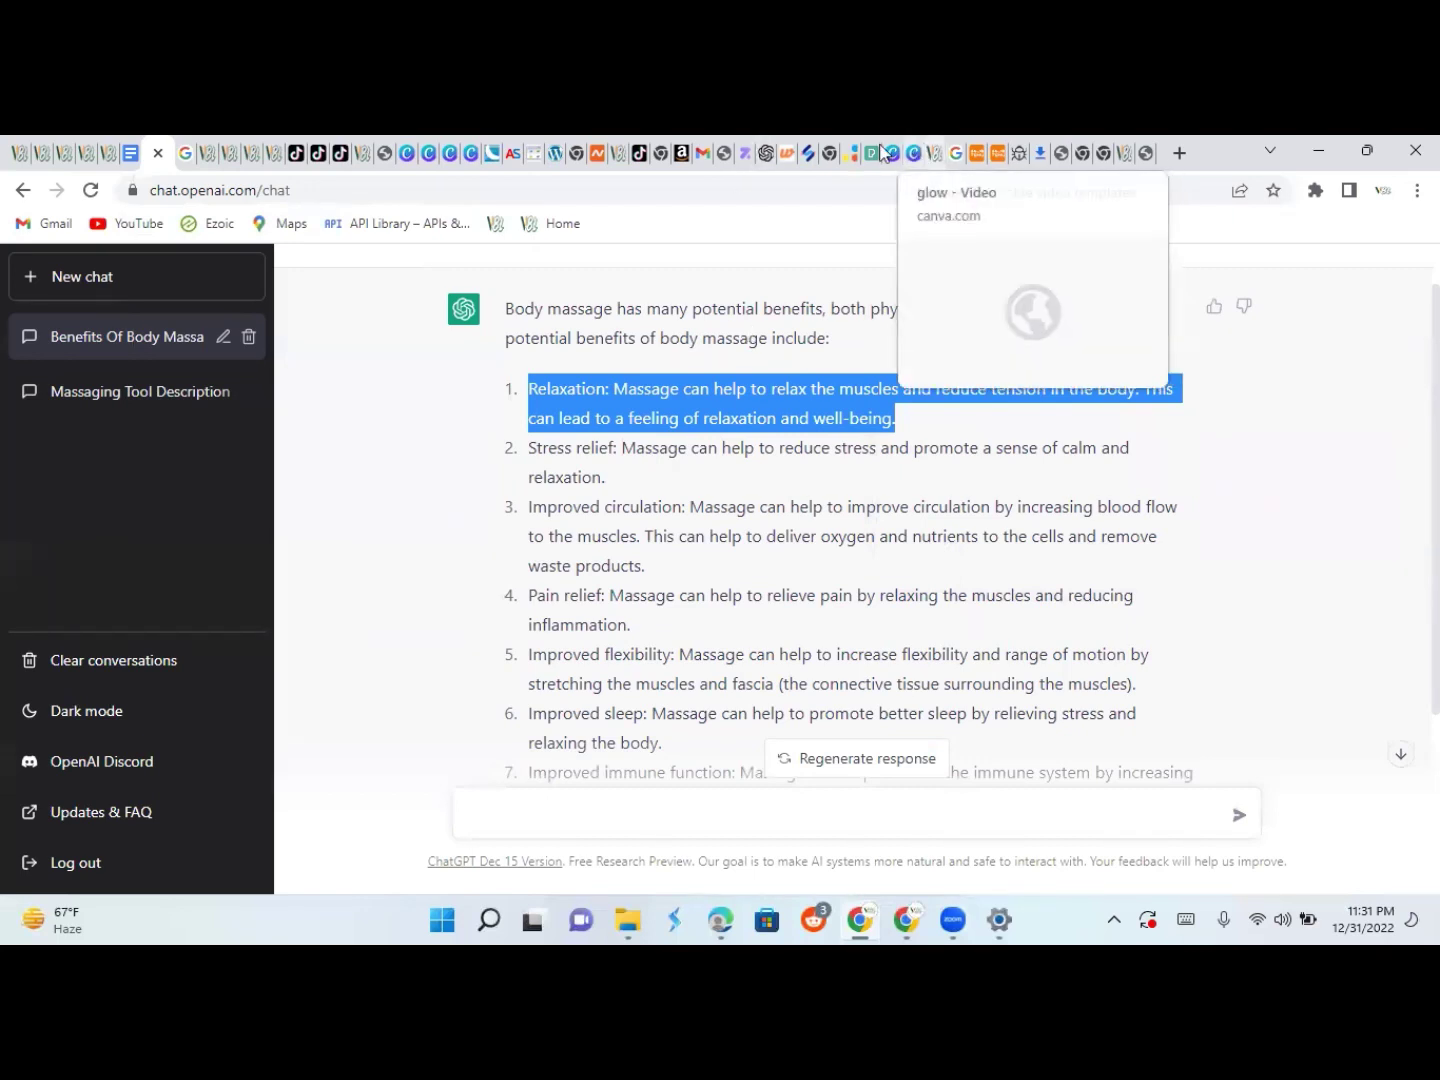
Return to the homepage editor and replace the Vitra Lounge Chair description with the copied Relaxation text
click(728, 155)
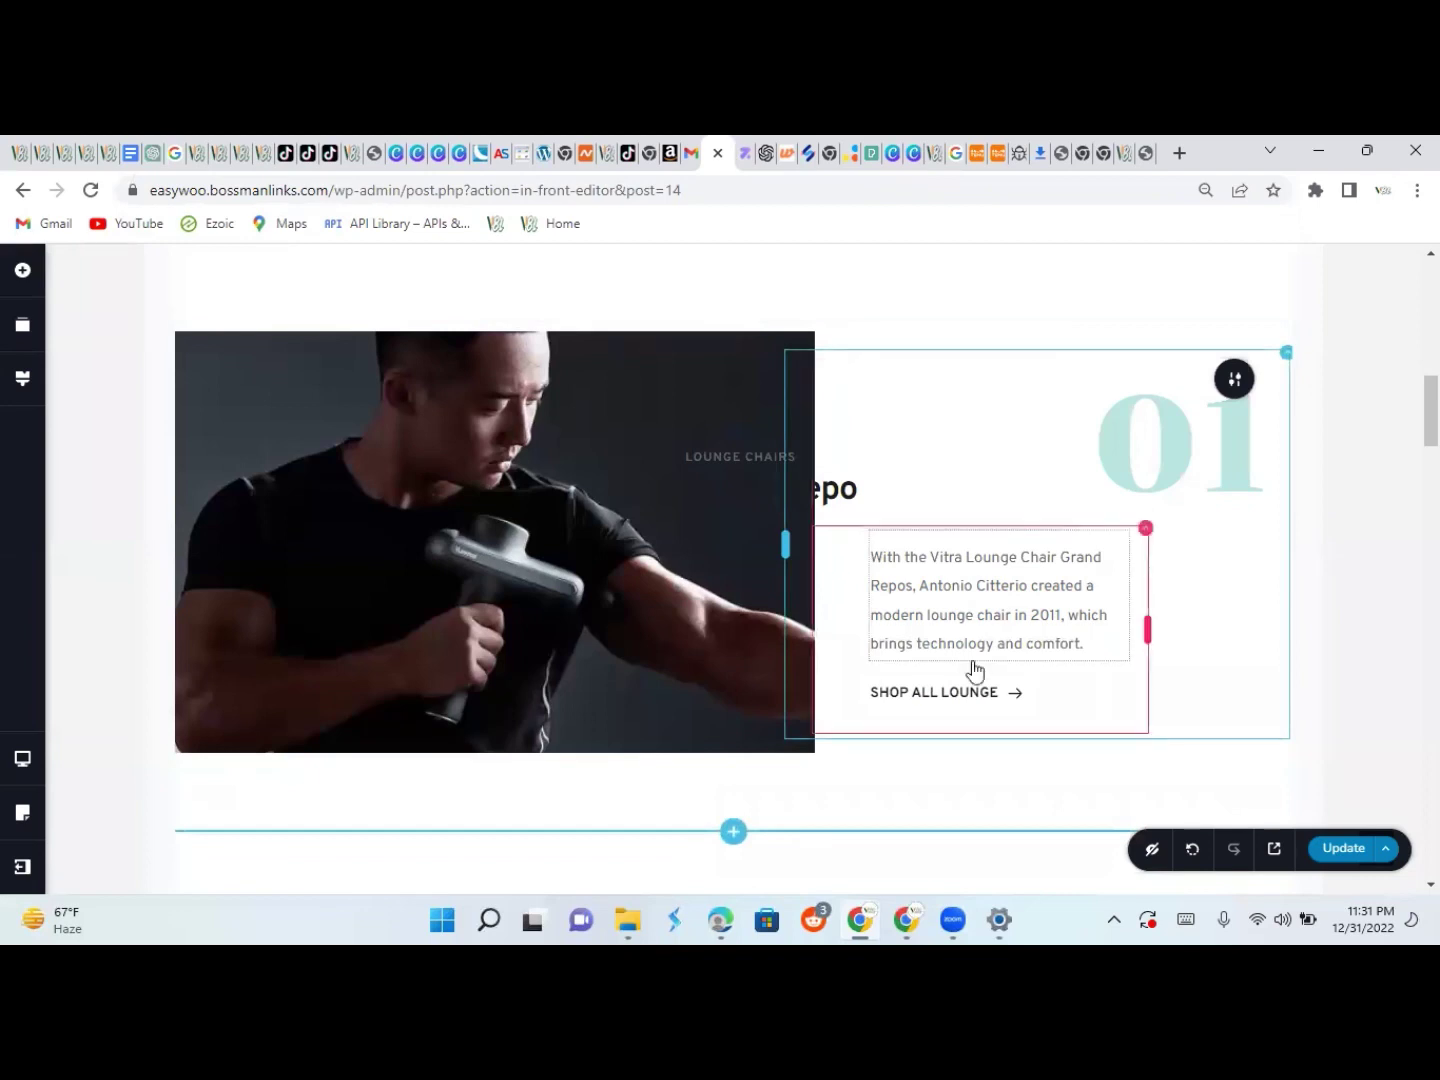
click(1088, 646)
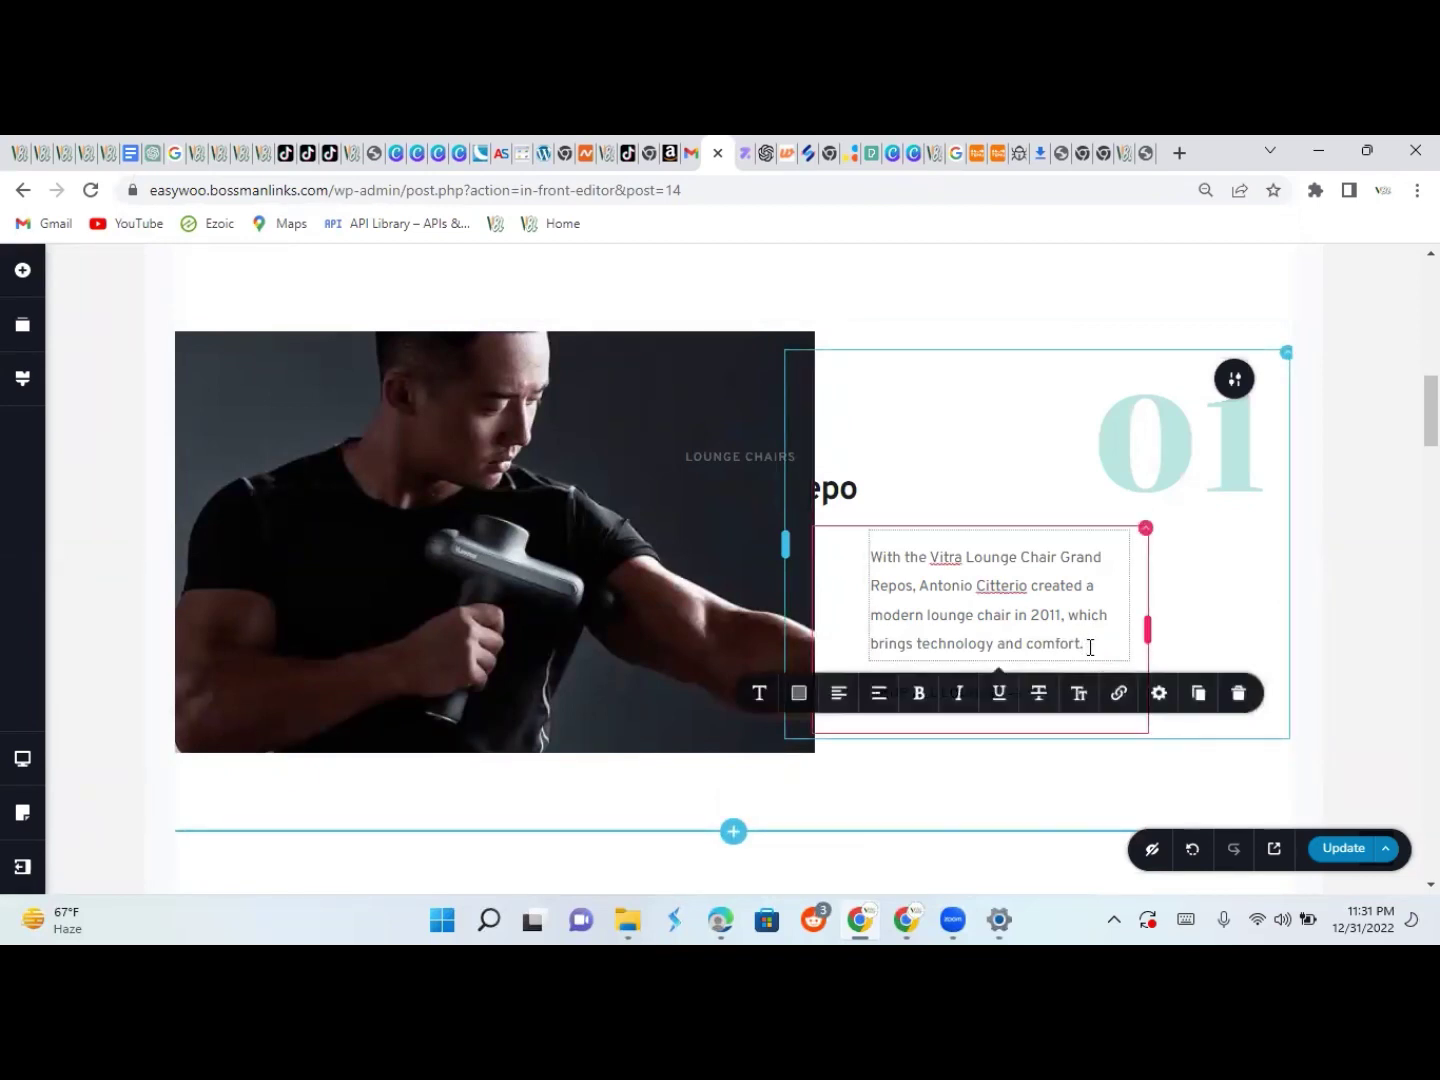
key(ctrl+v)
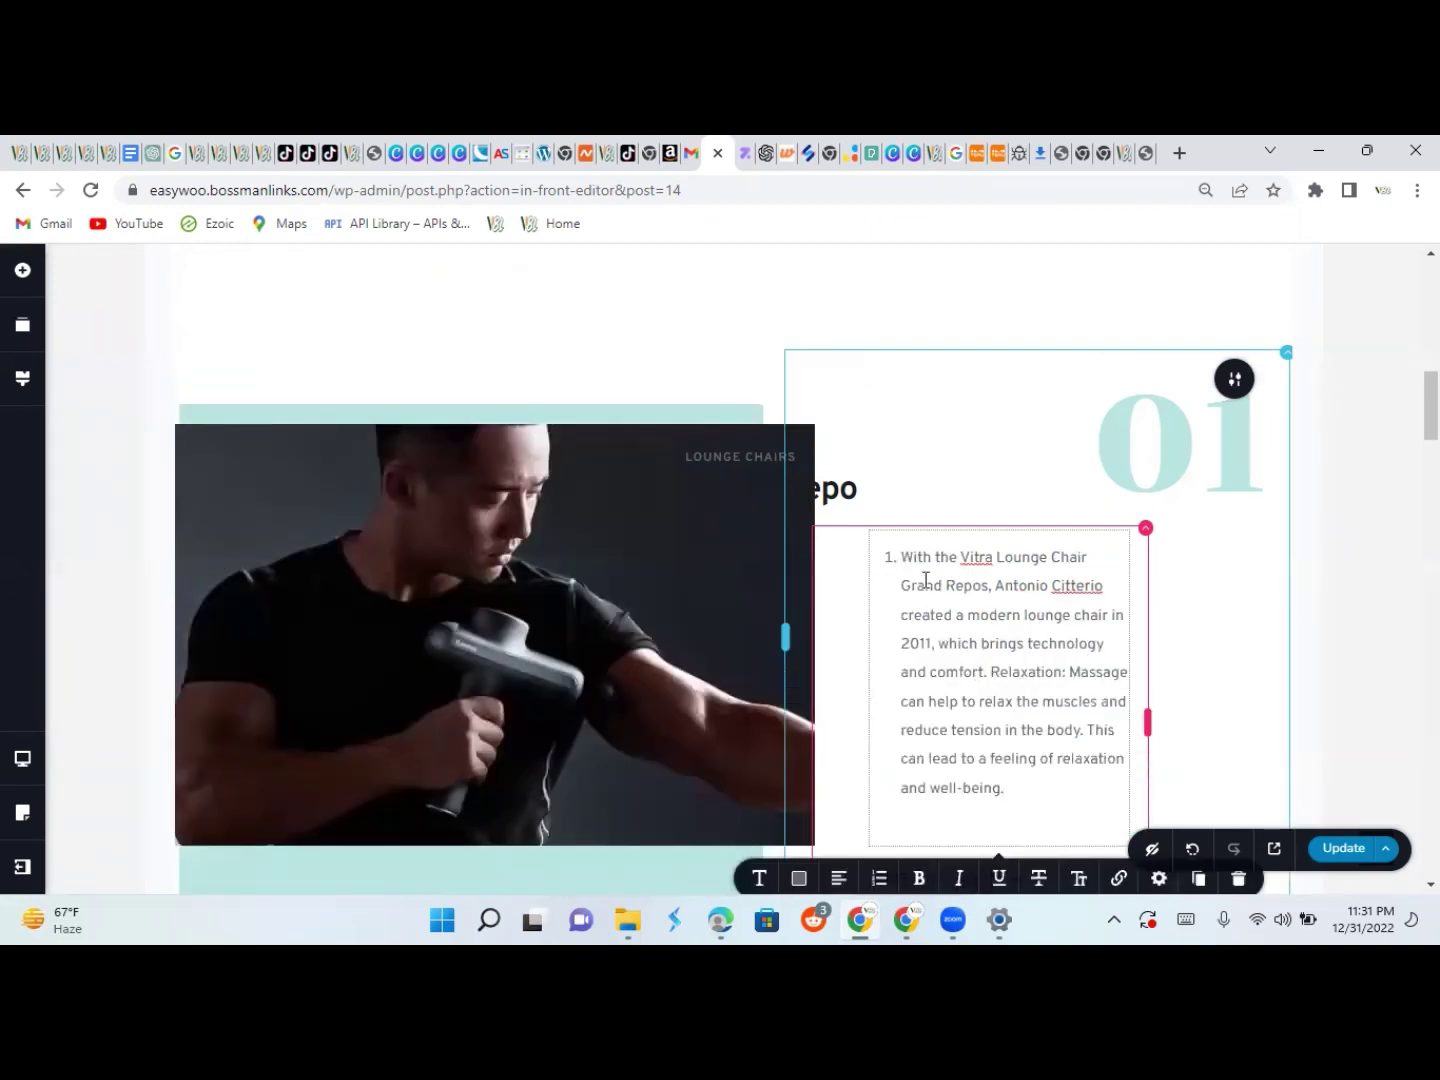
drag(901, 552, 987, 676)
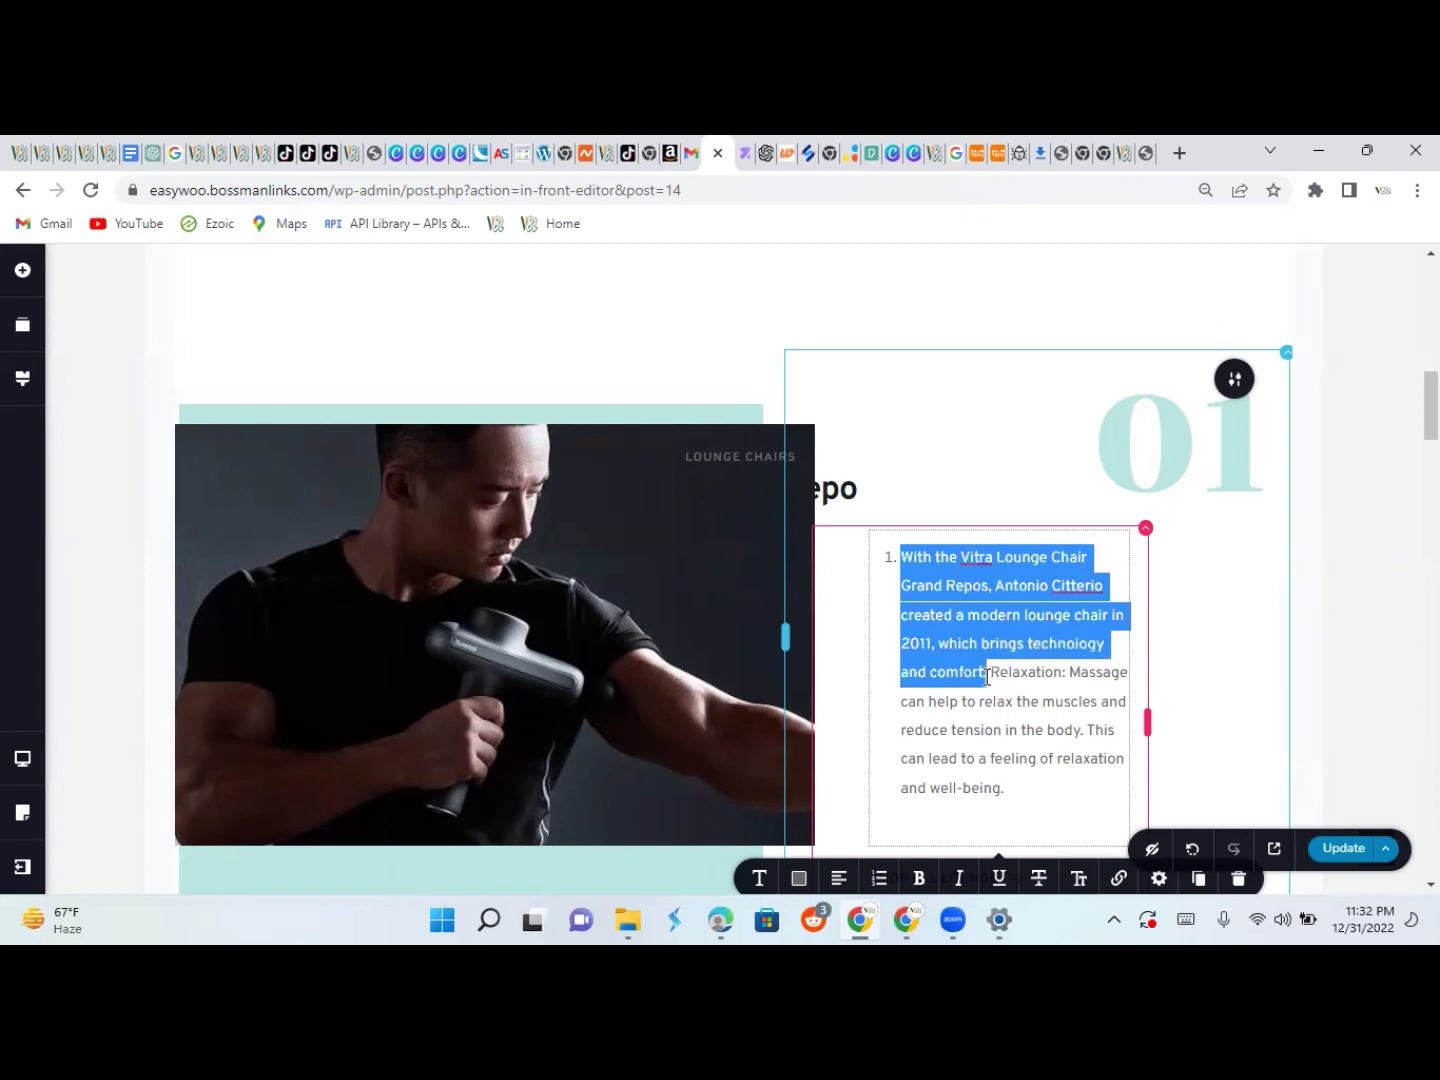
key(BackSpace)
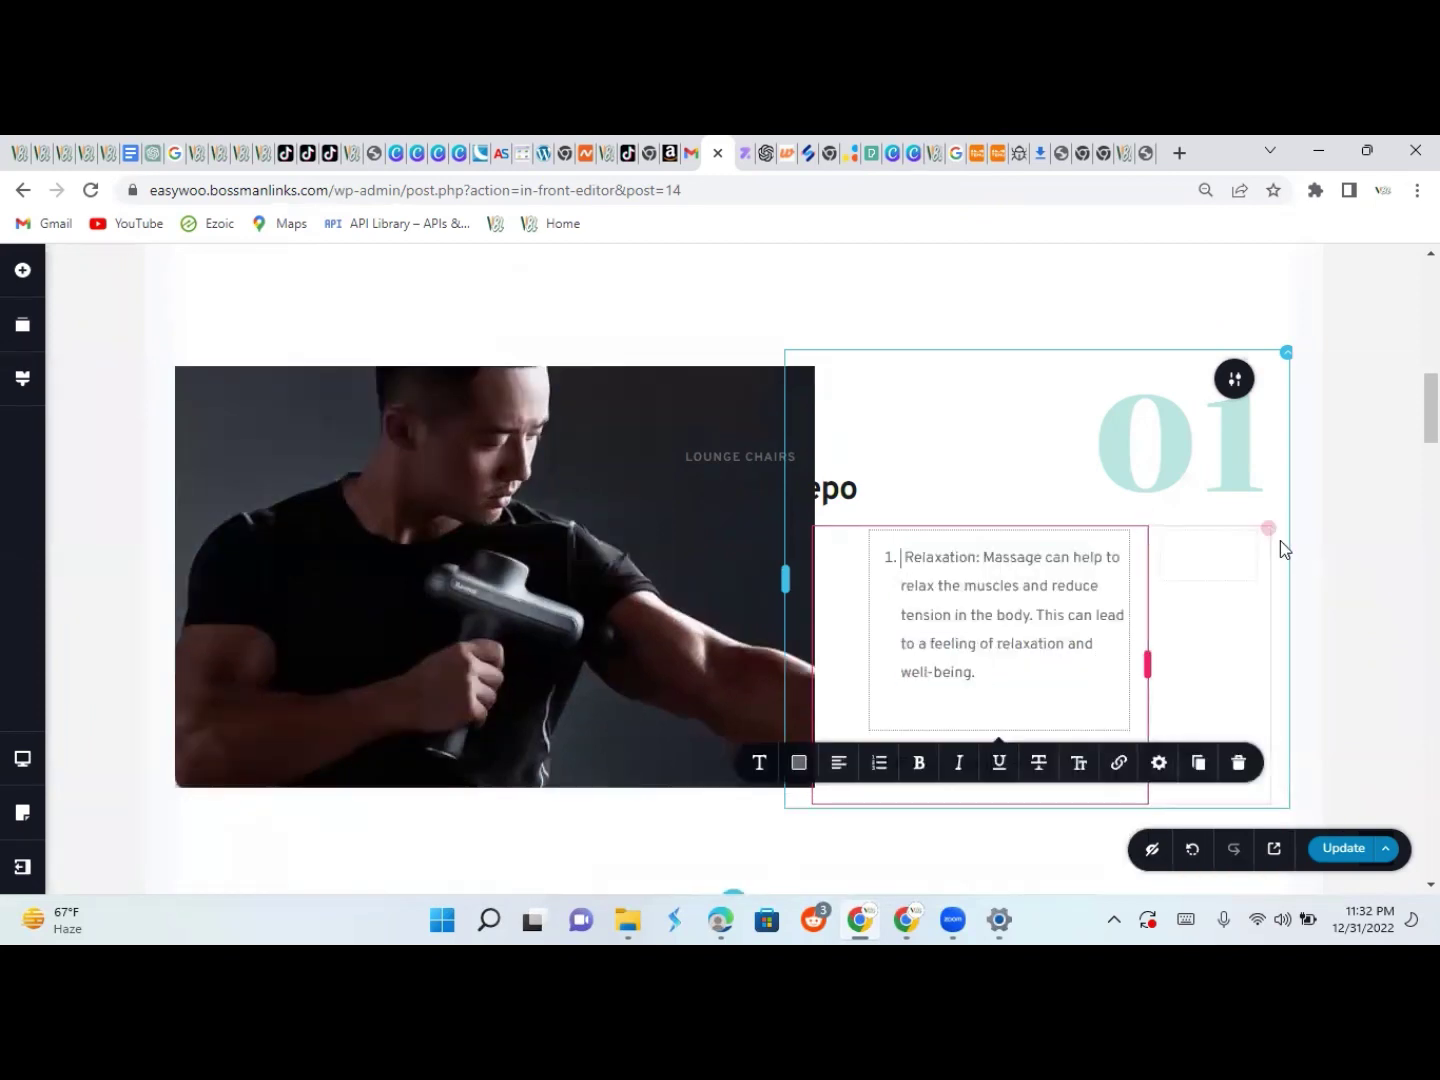
Set the Grand Repo heading's text colour to white (#FFFFFF)
click(721, 480)
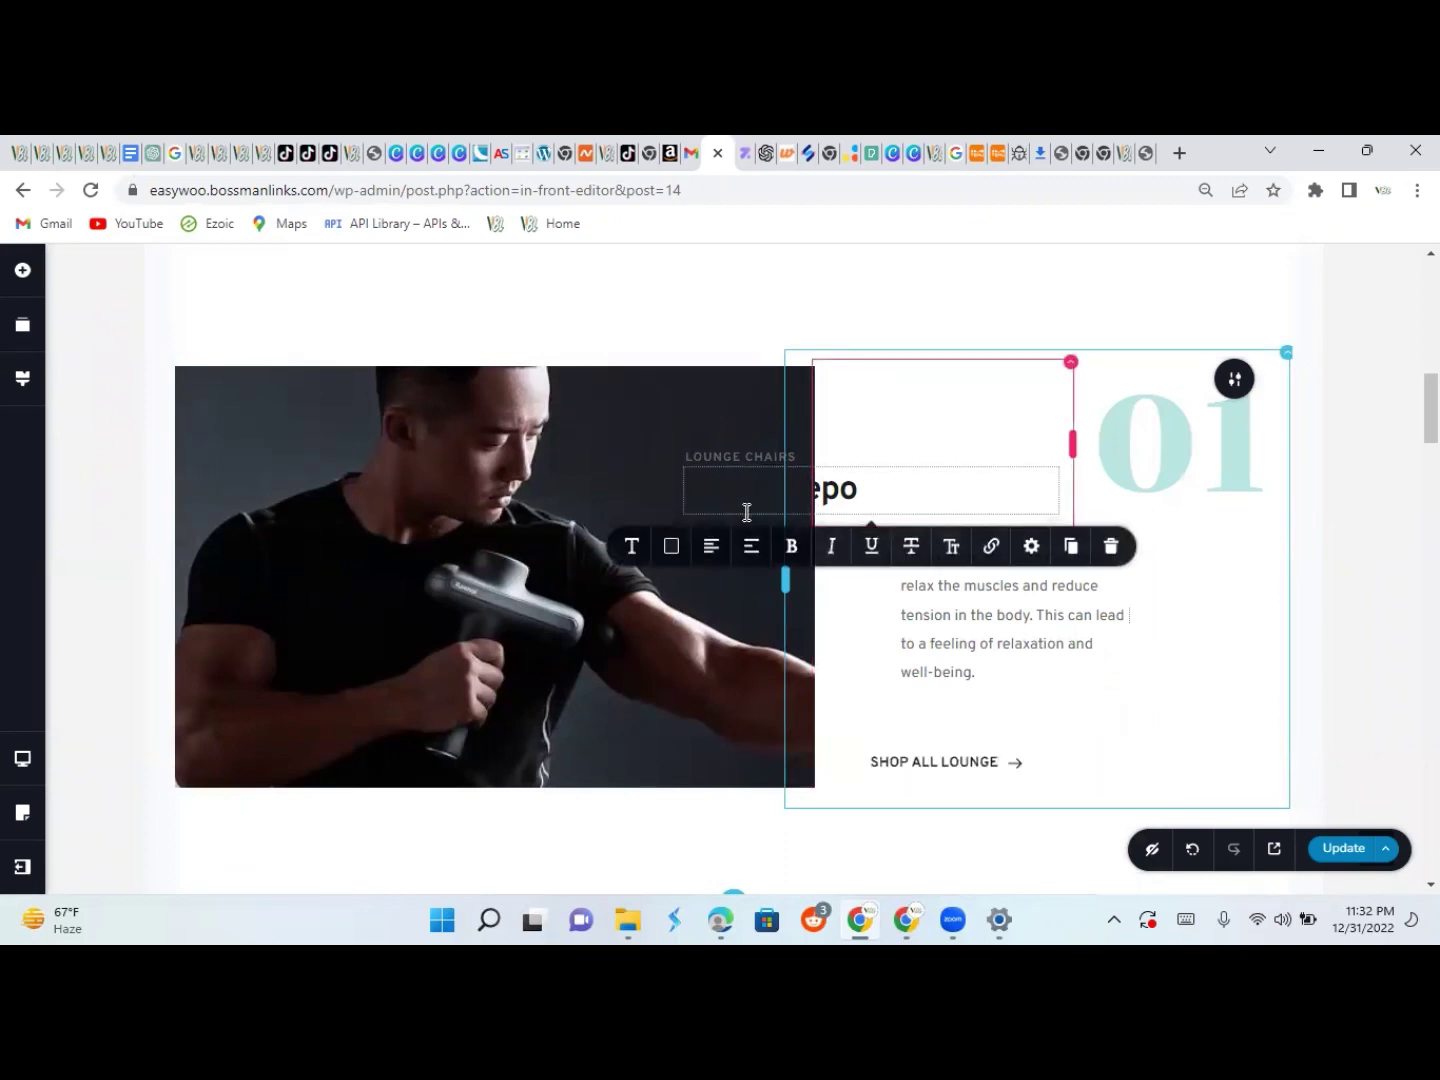
click(671, 548)
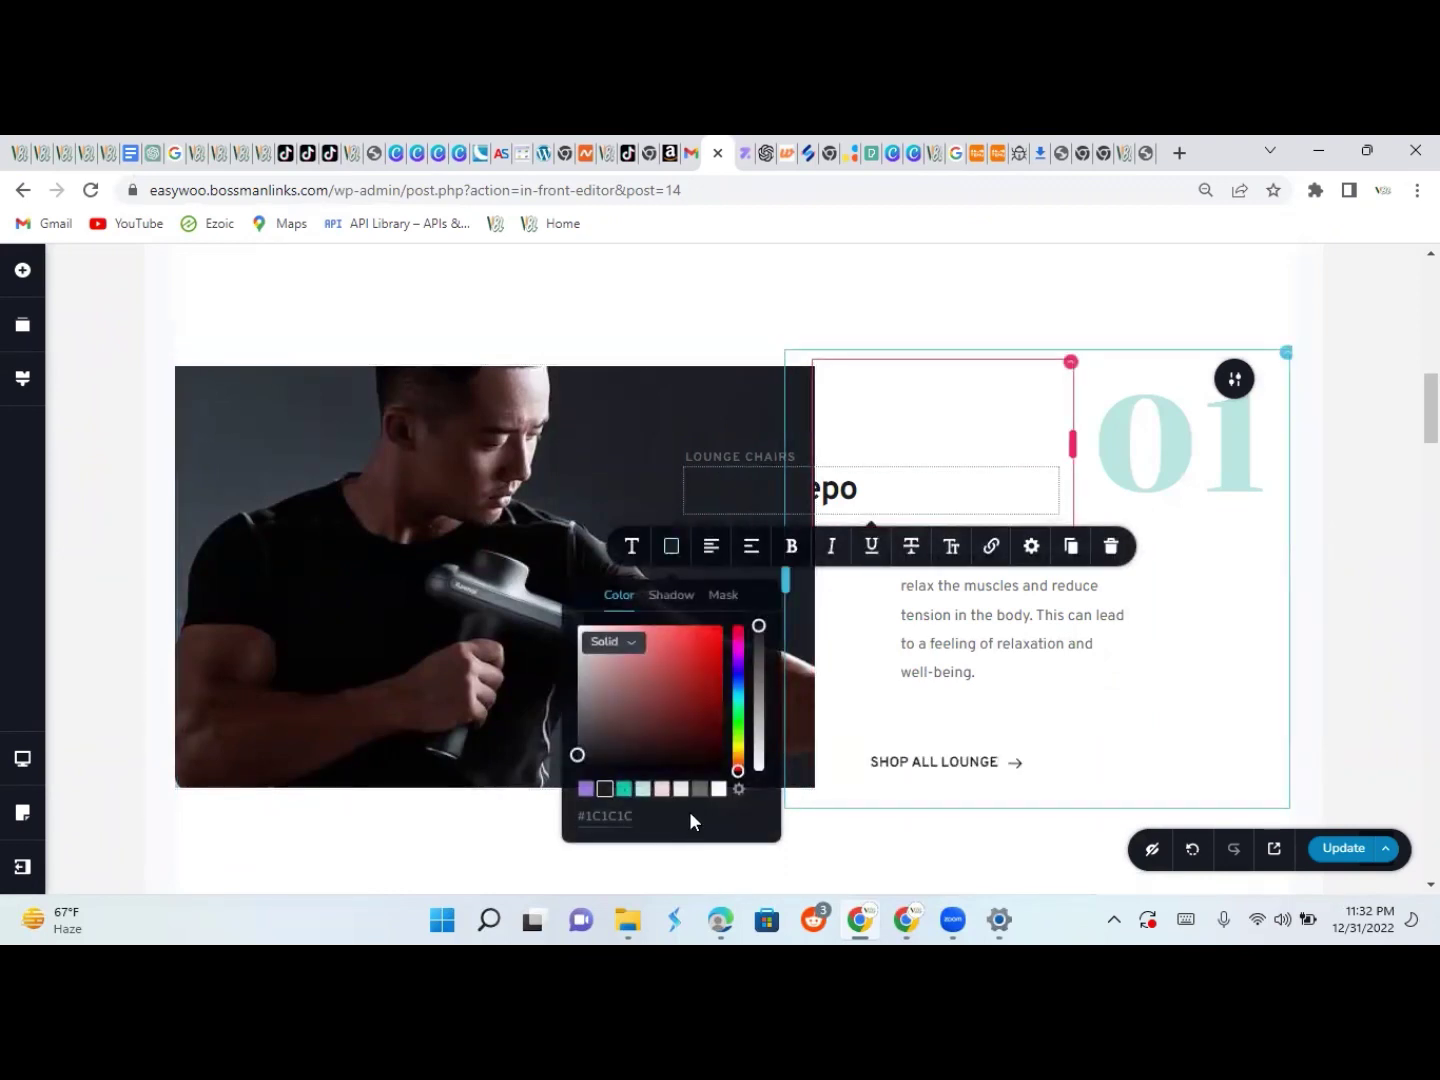
click(720, 790)
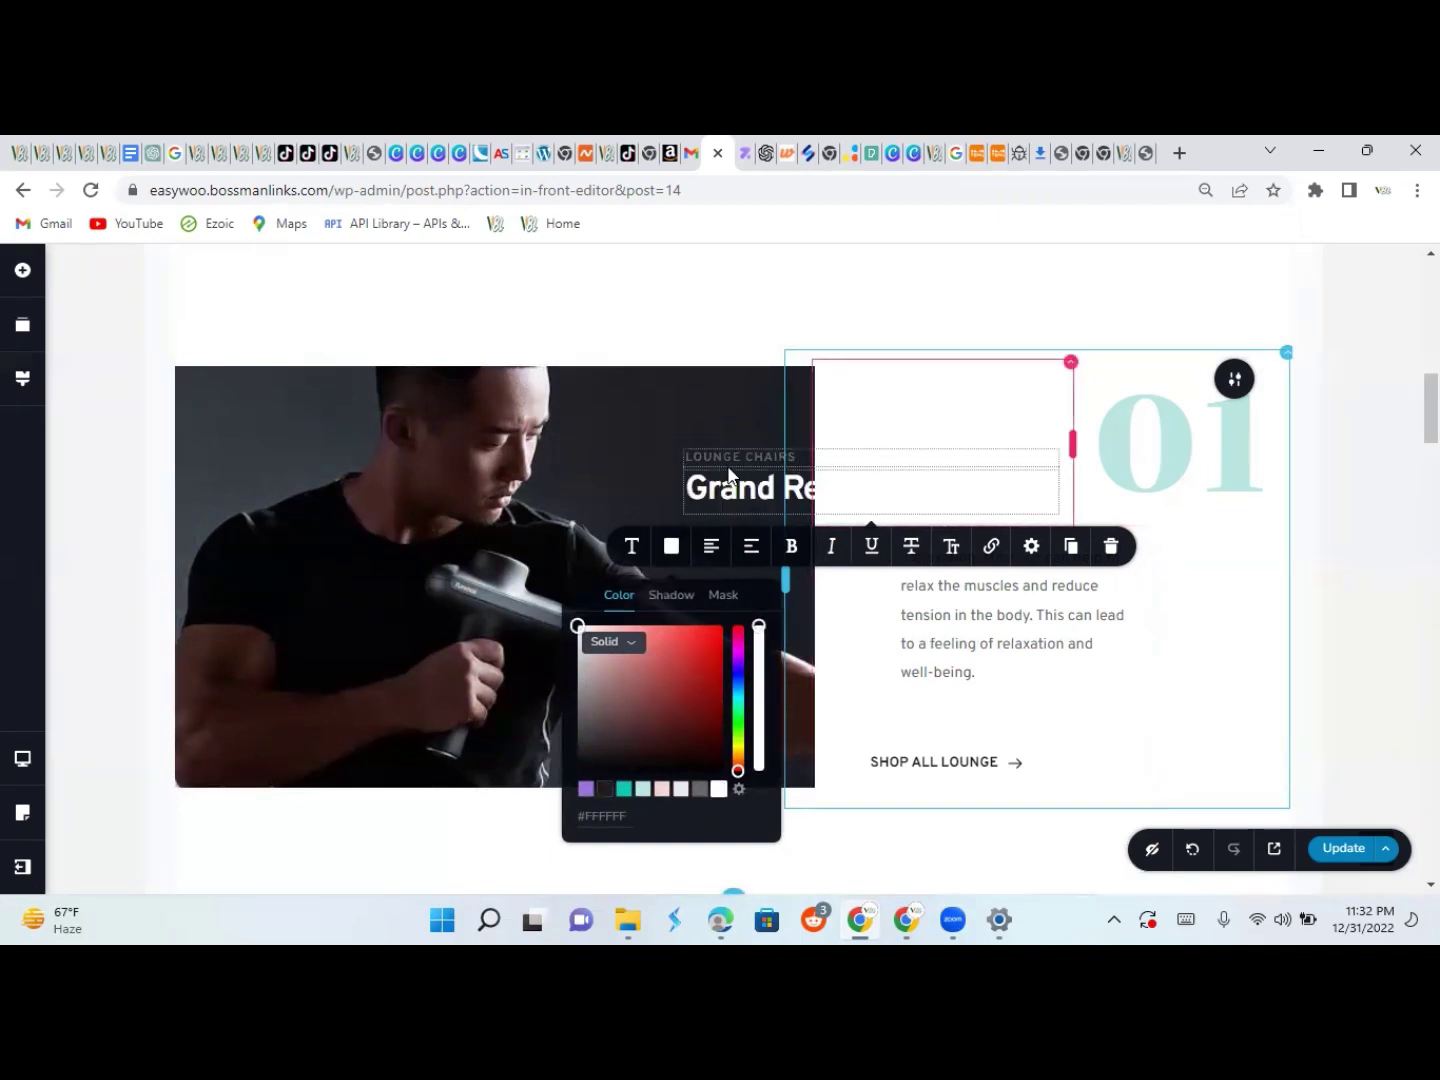
Replace the Grand Repo heading text with "Message"
click(843, 490)
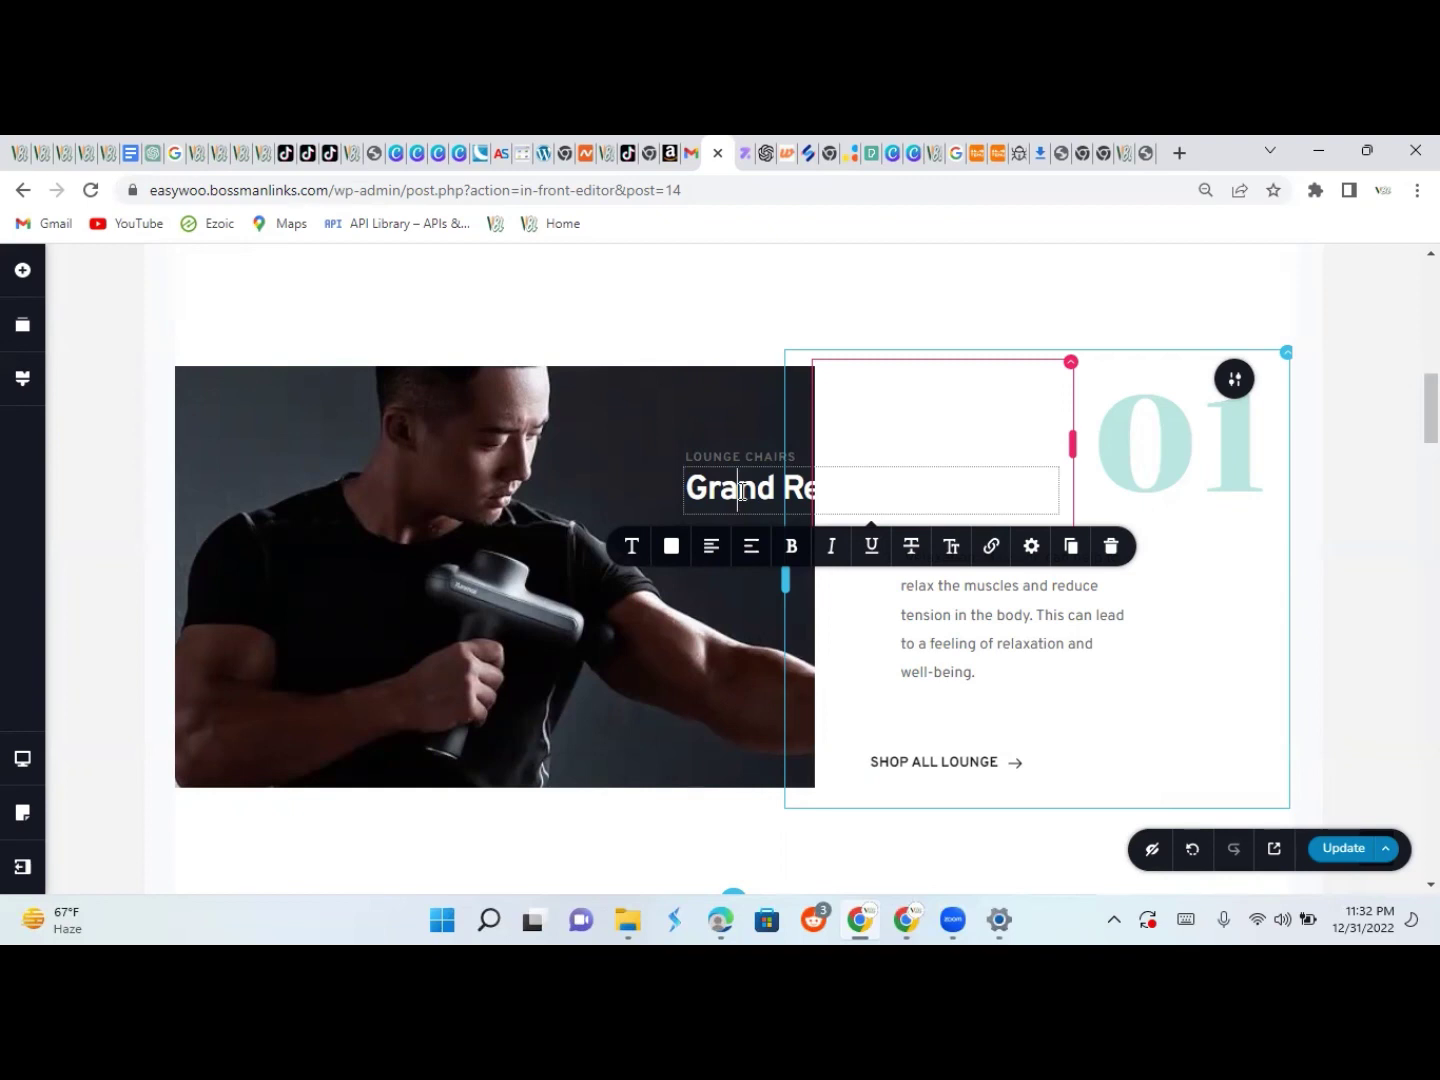
double_click(741, 490)
double_click(826, 490)
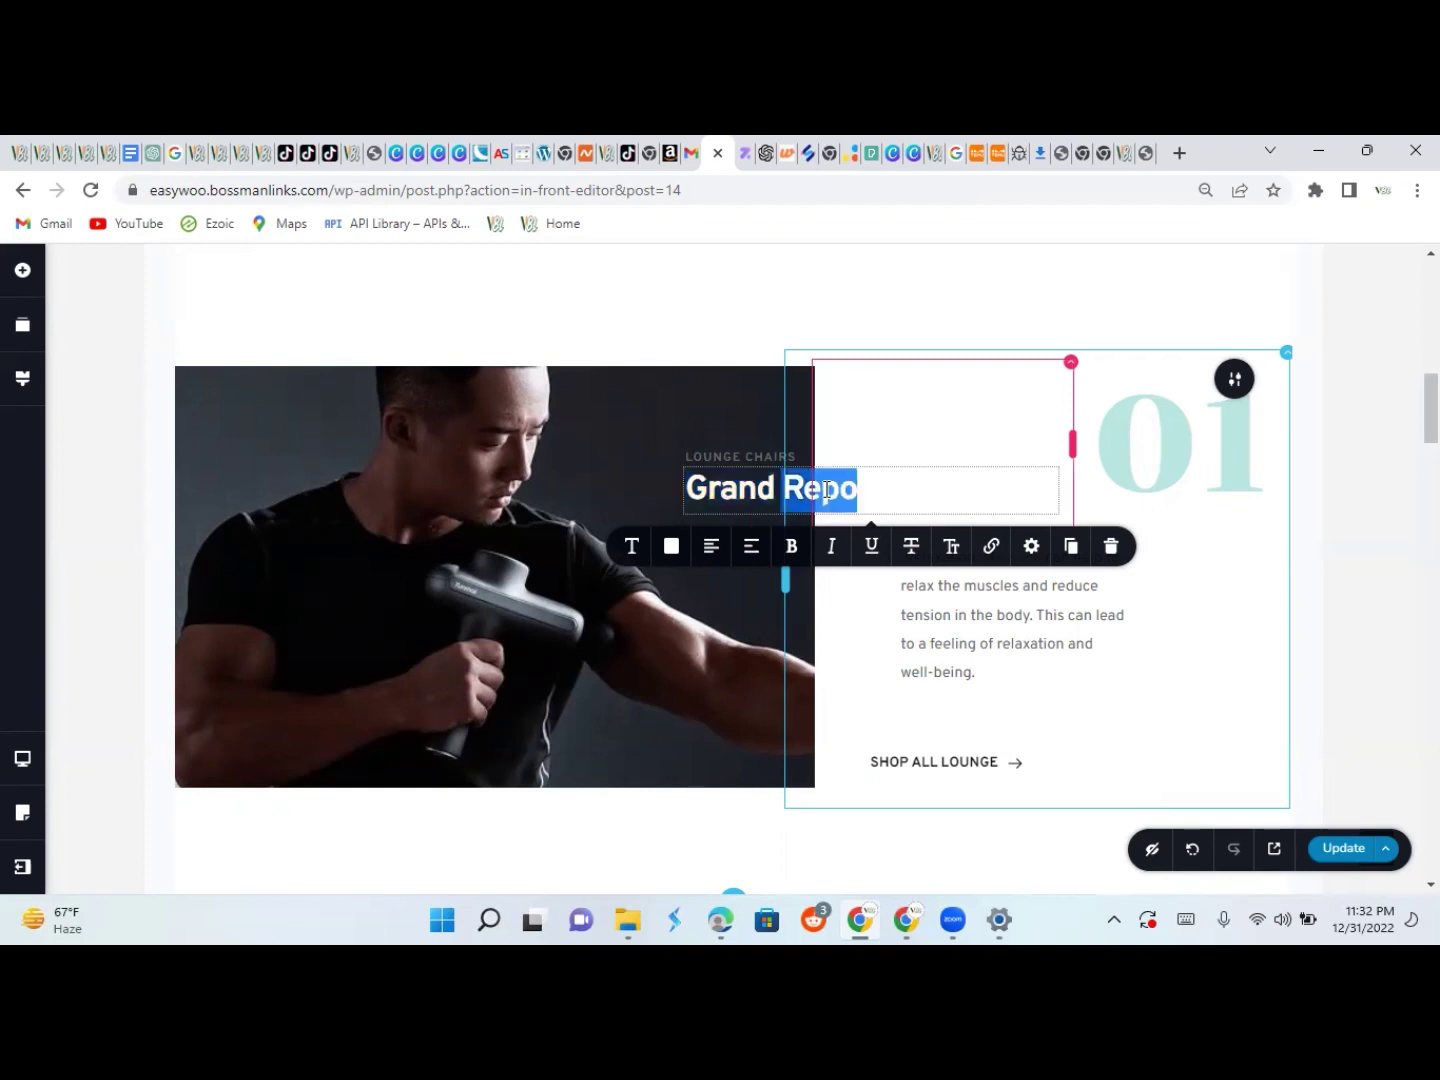
key(BackSpace)
key(BackSpace)
key(BackSpace)
key(BackSpace)
key(BackSpace)
key(BackSpace)
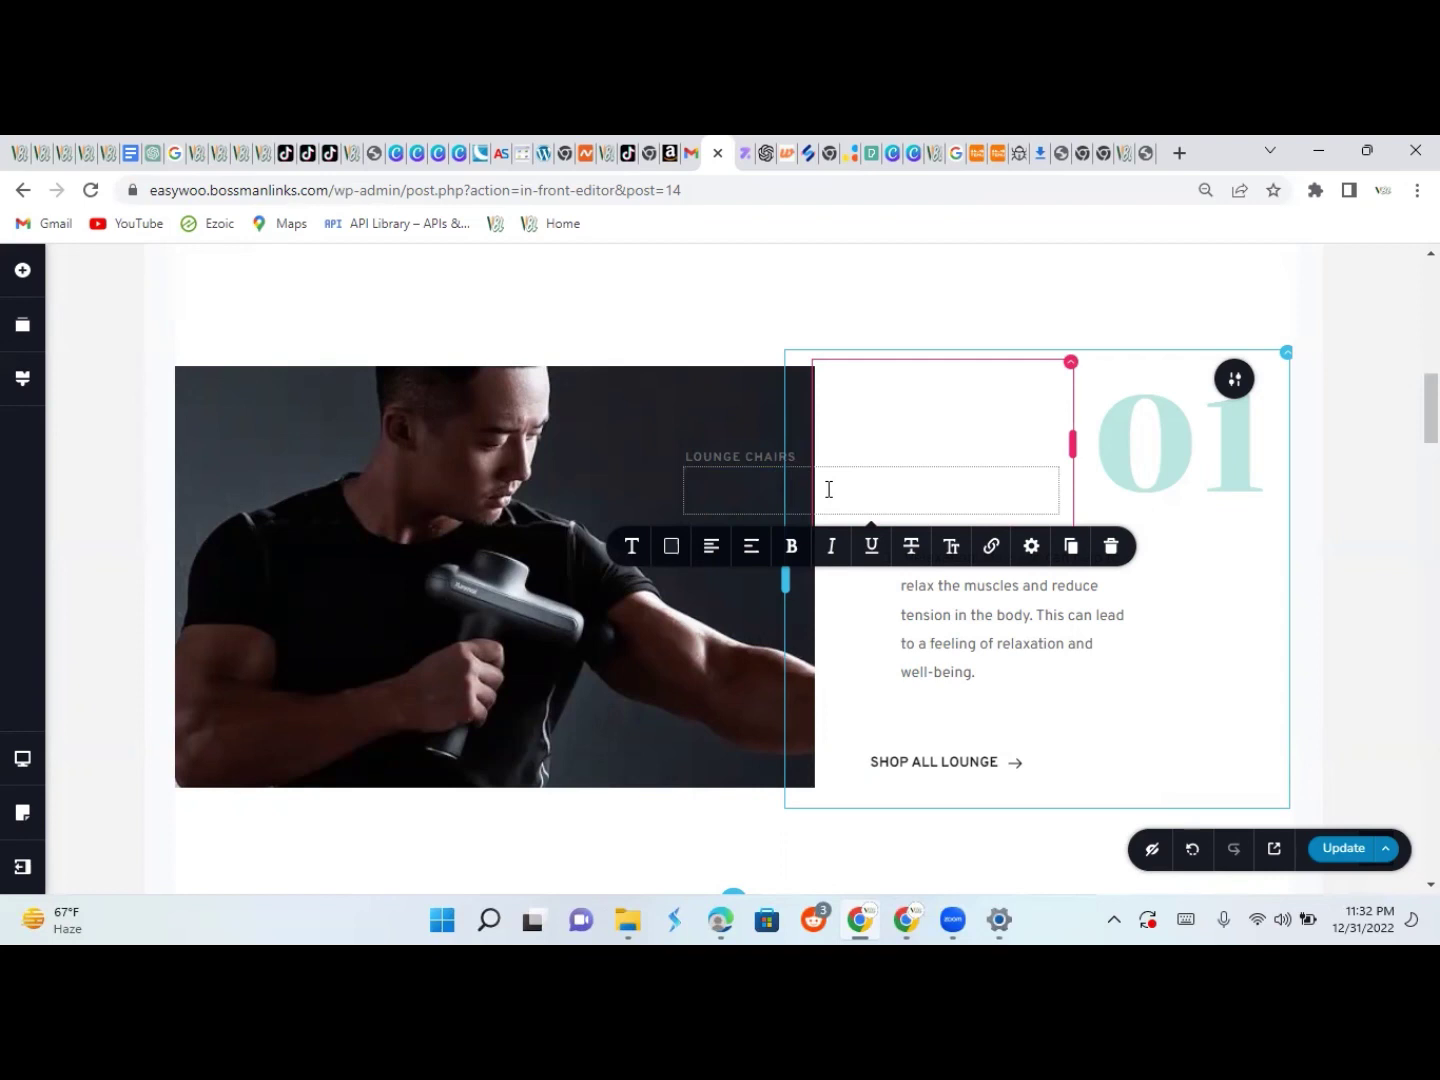
Colour the new heading over the photo white (#FFFFFF) and correct its wording to "Massage"
click(672, 550)
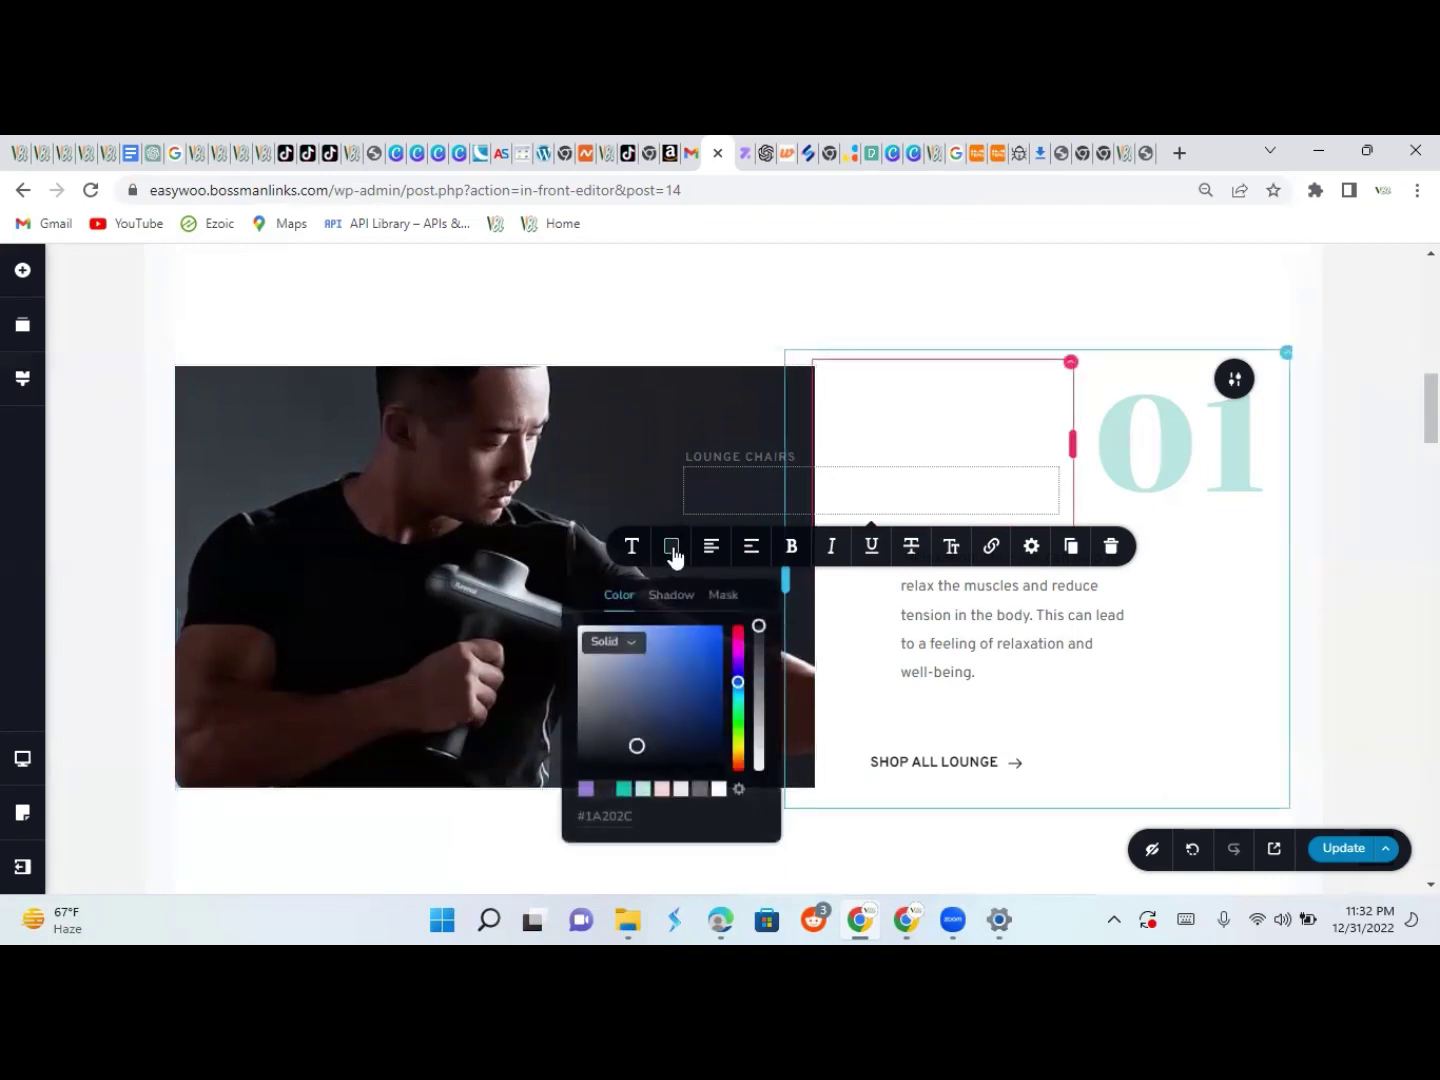
click(717, 790)
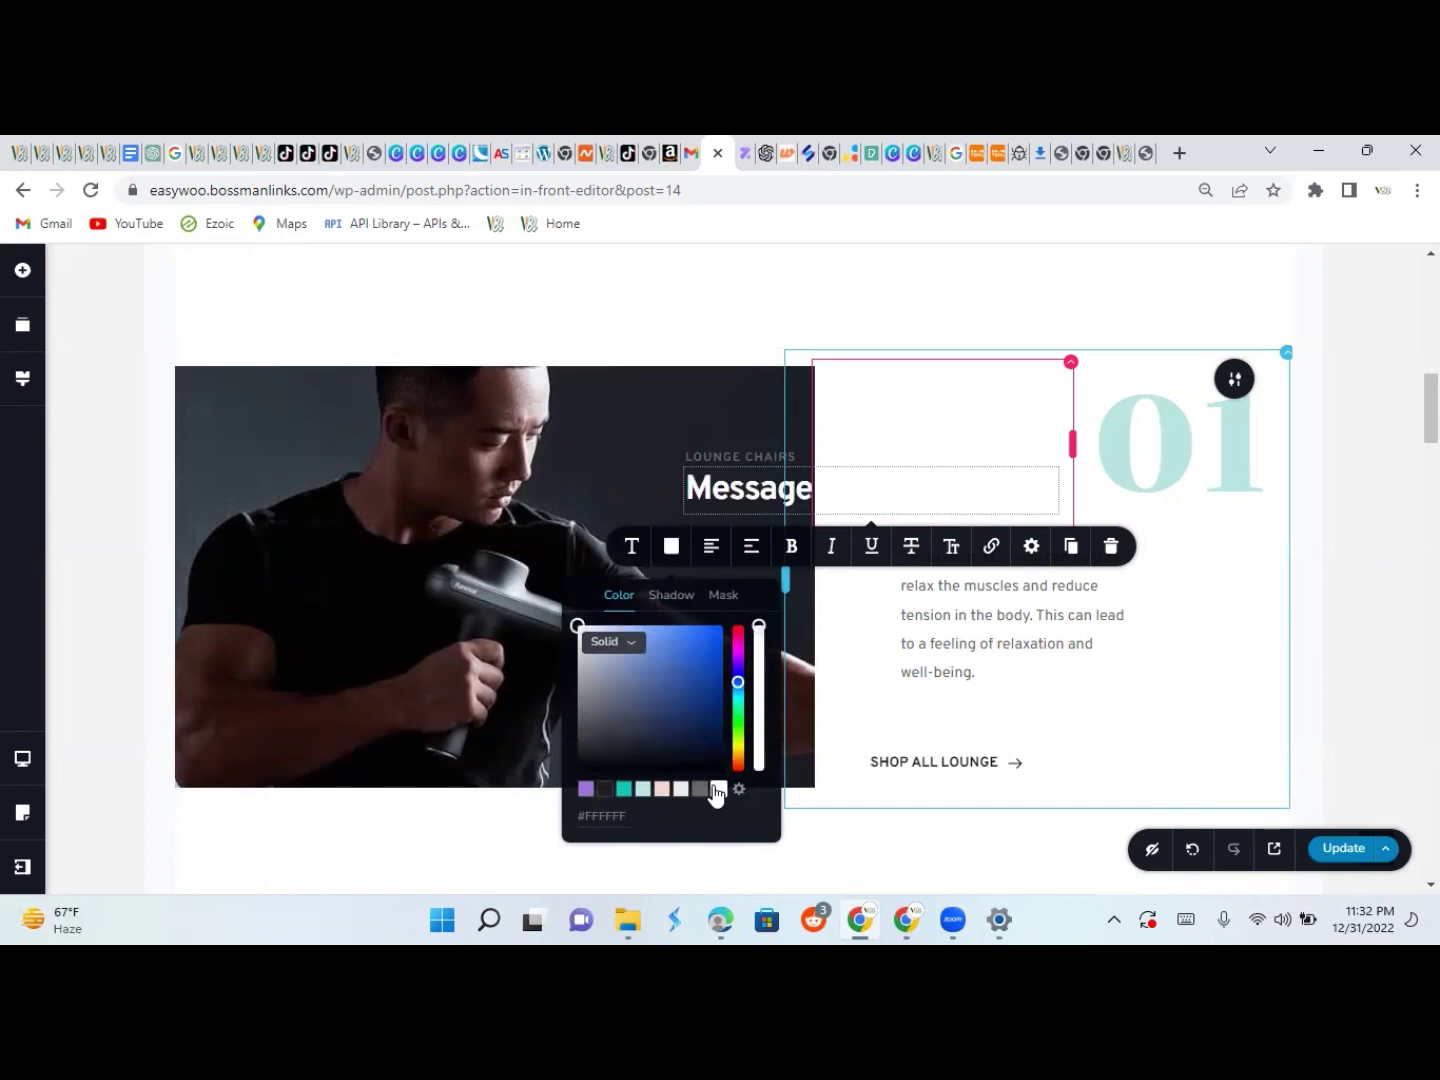
click(730, 486)
key(Delete)
text(a)
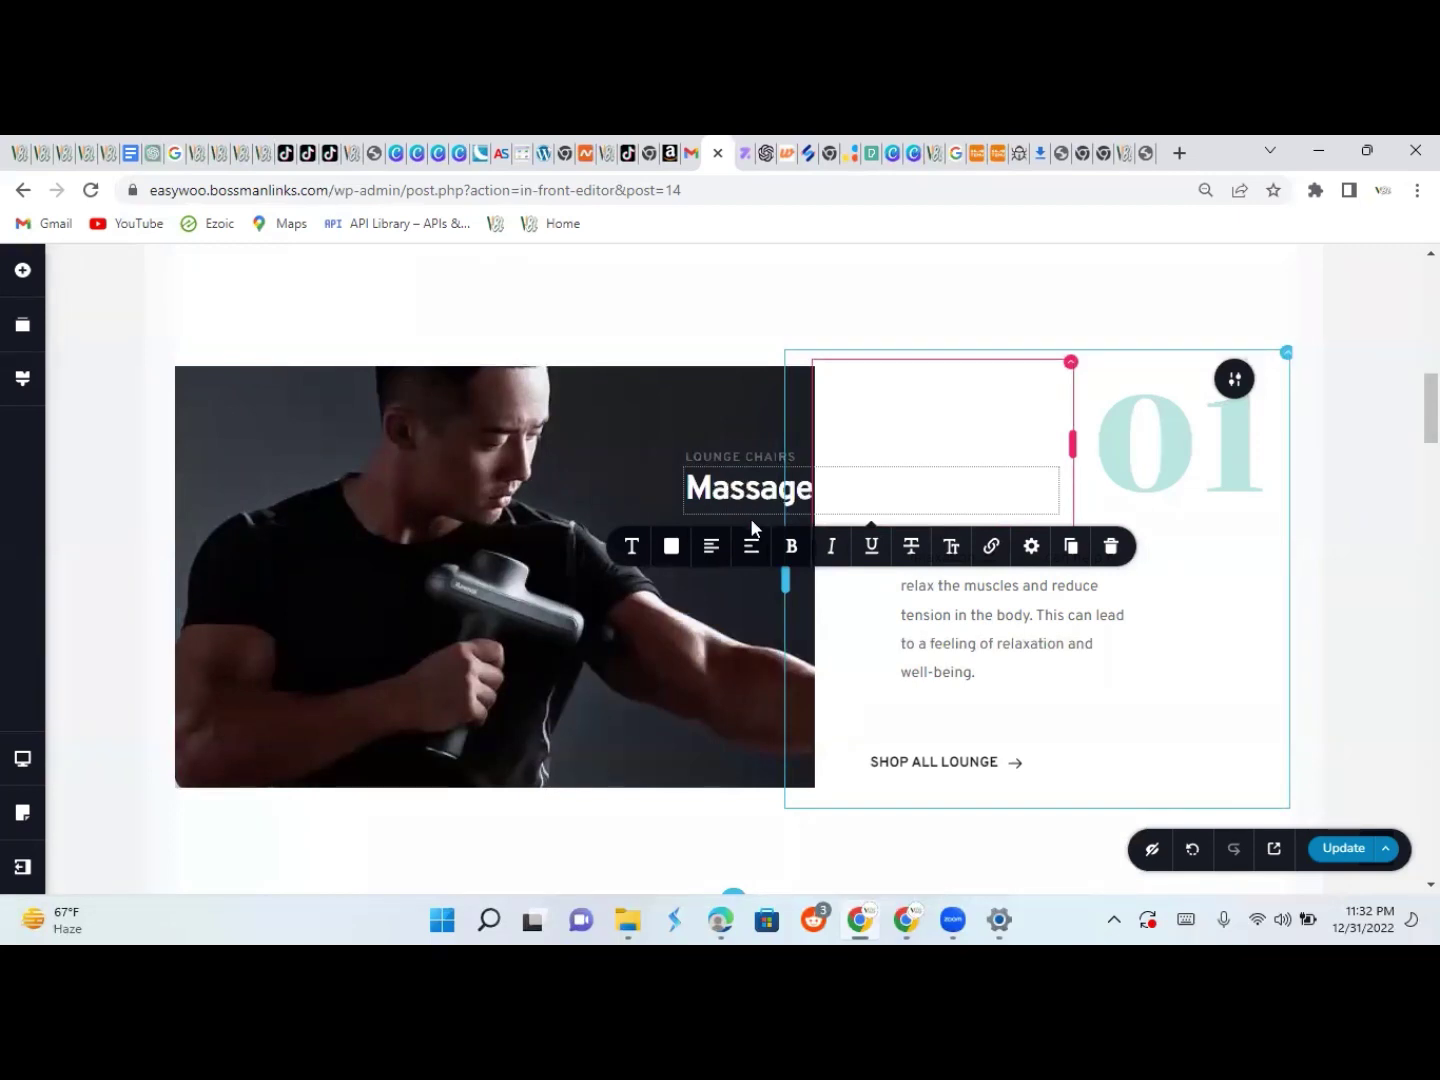
Recolour the Massage heading with the dark palette swatch and select the massage gun photo
click(670, 550)
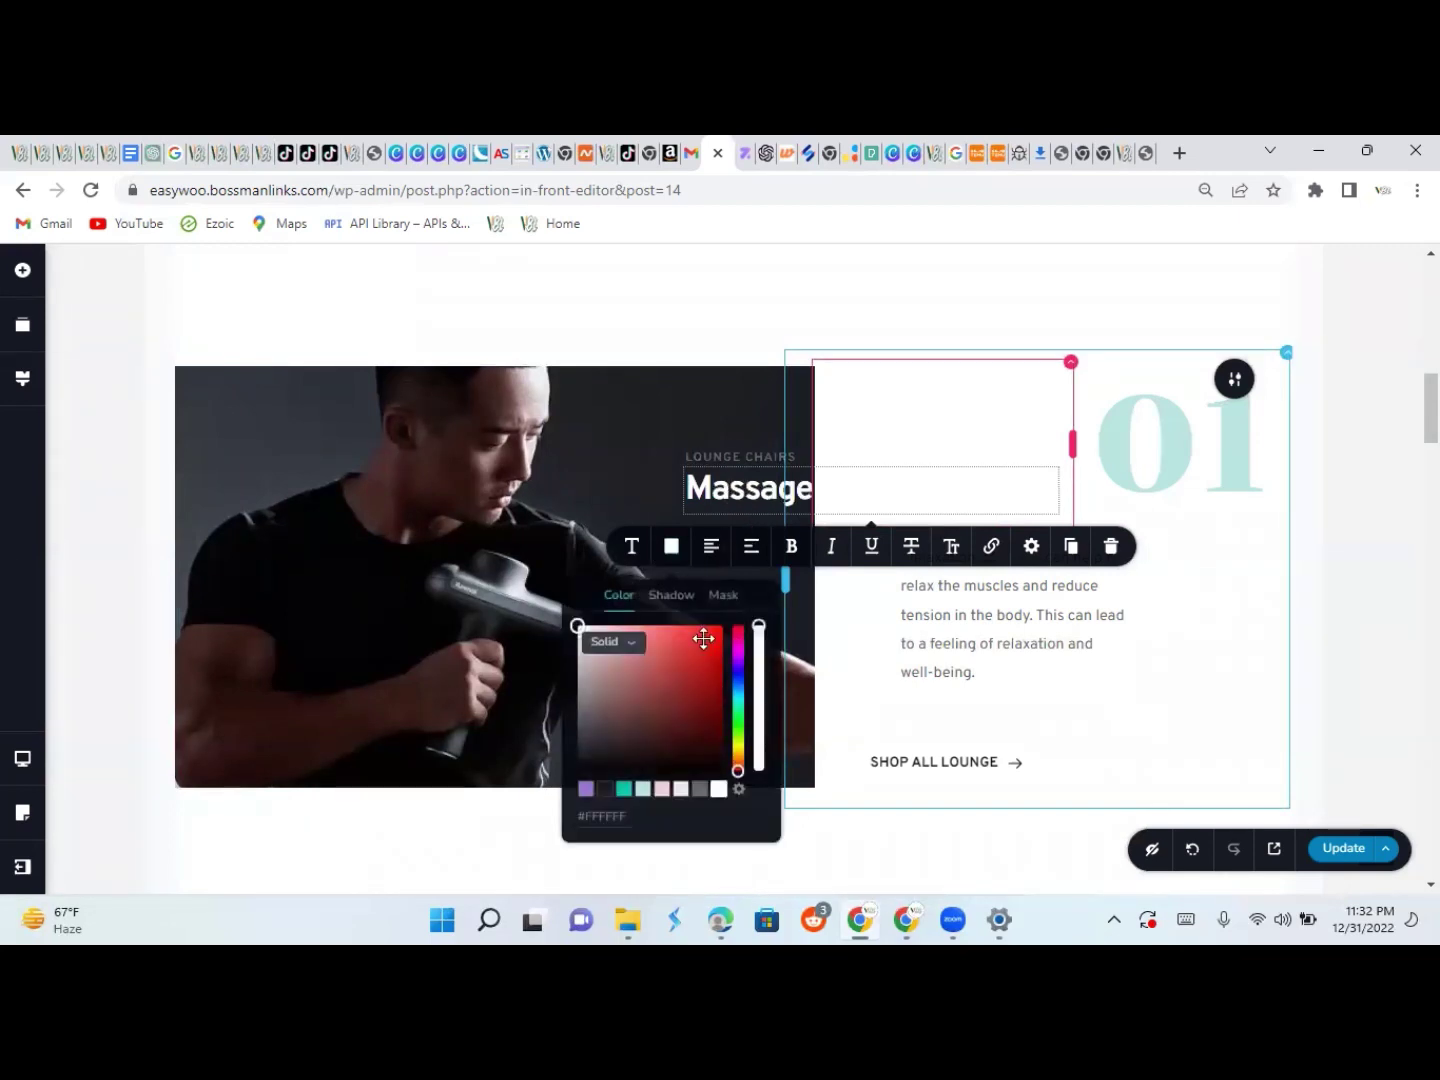
click(613, 790)
click(609, 501)
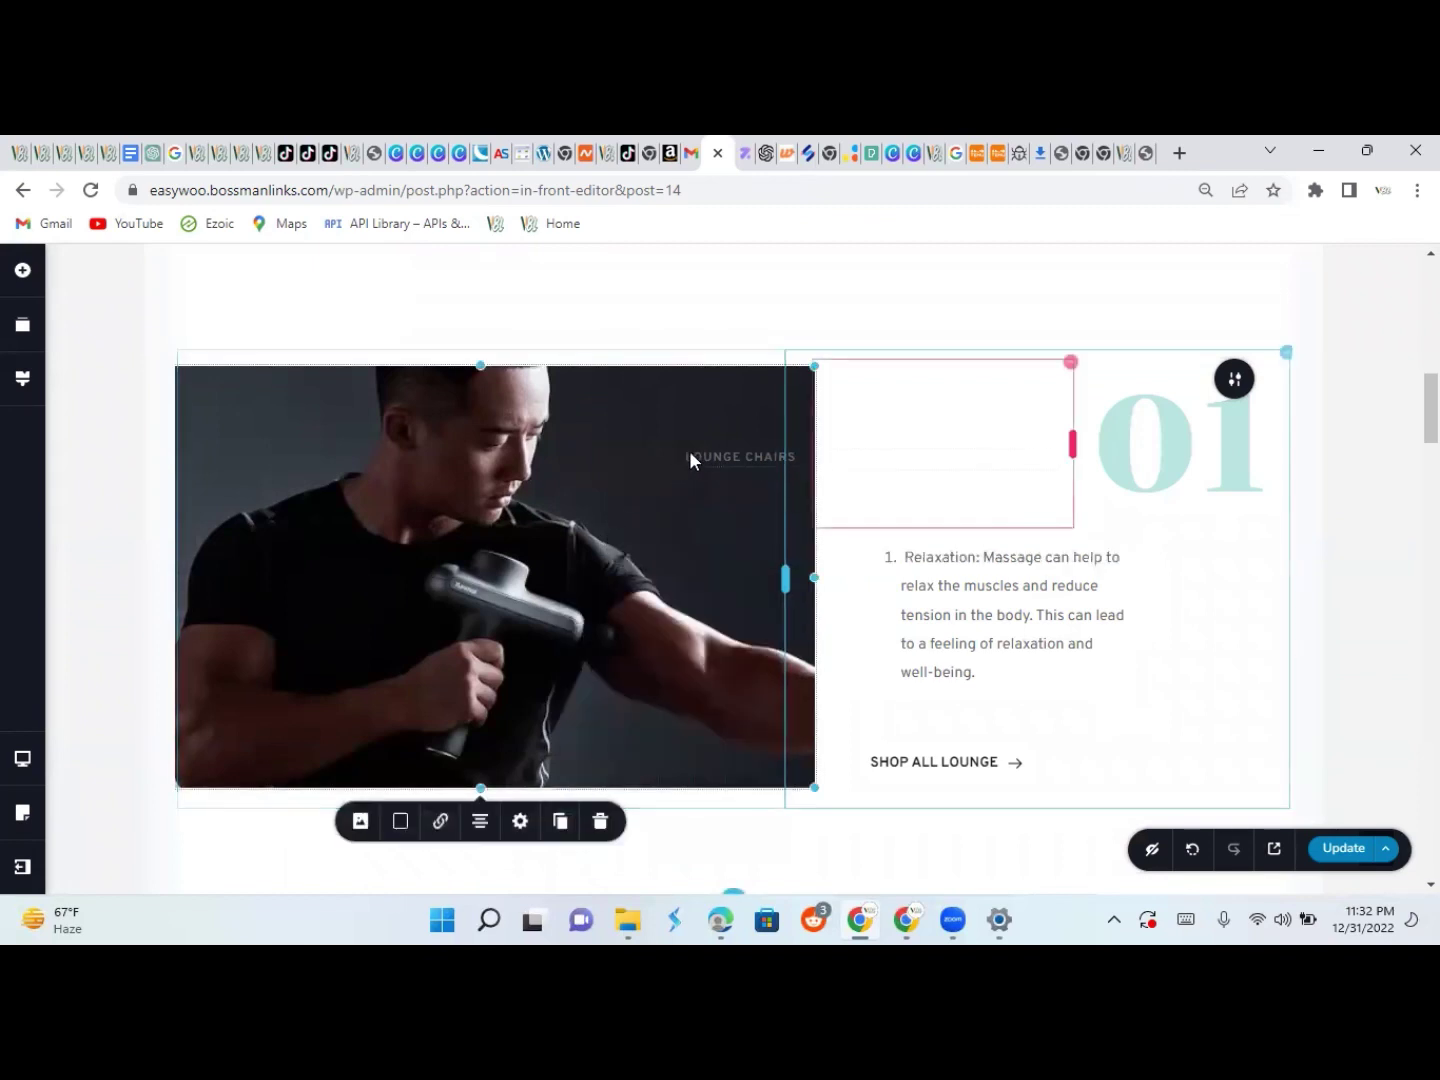
Delete the LOUNGE CHAIRS label overlapping the photo and select the large 01 number text
click(717, 453)
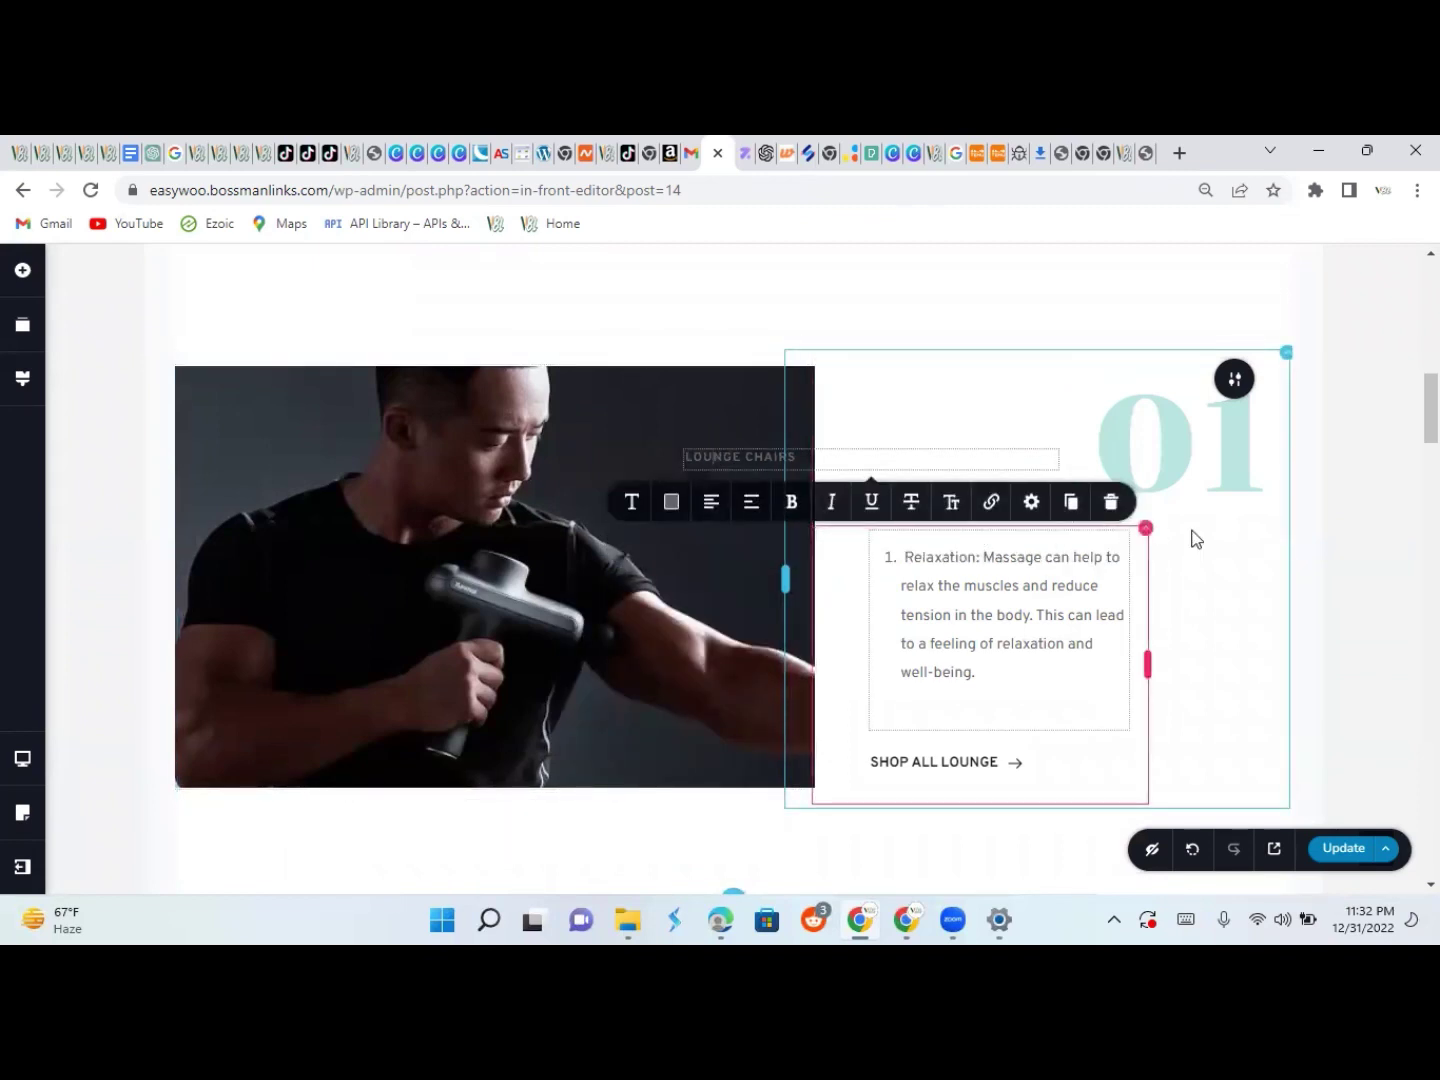
click(1110, 501)
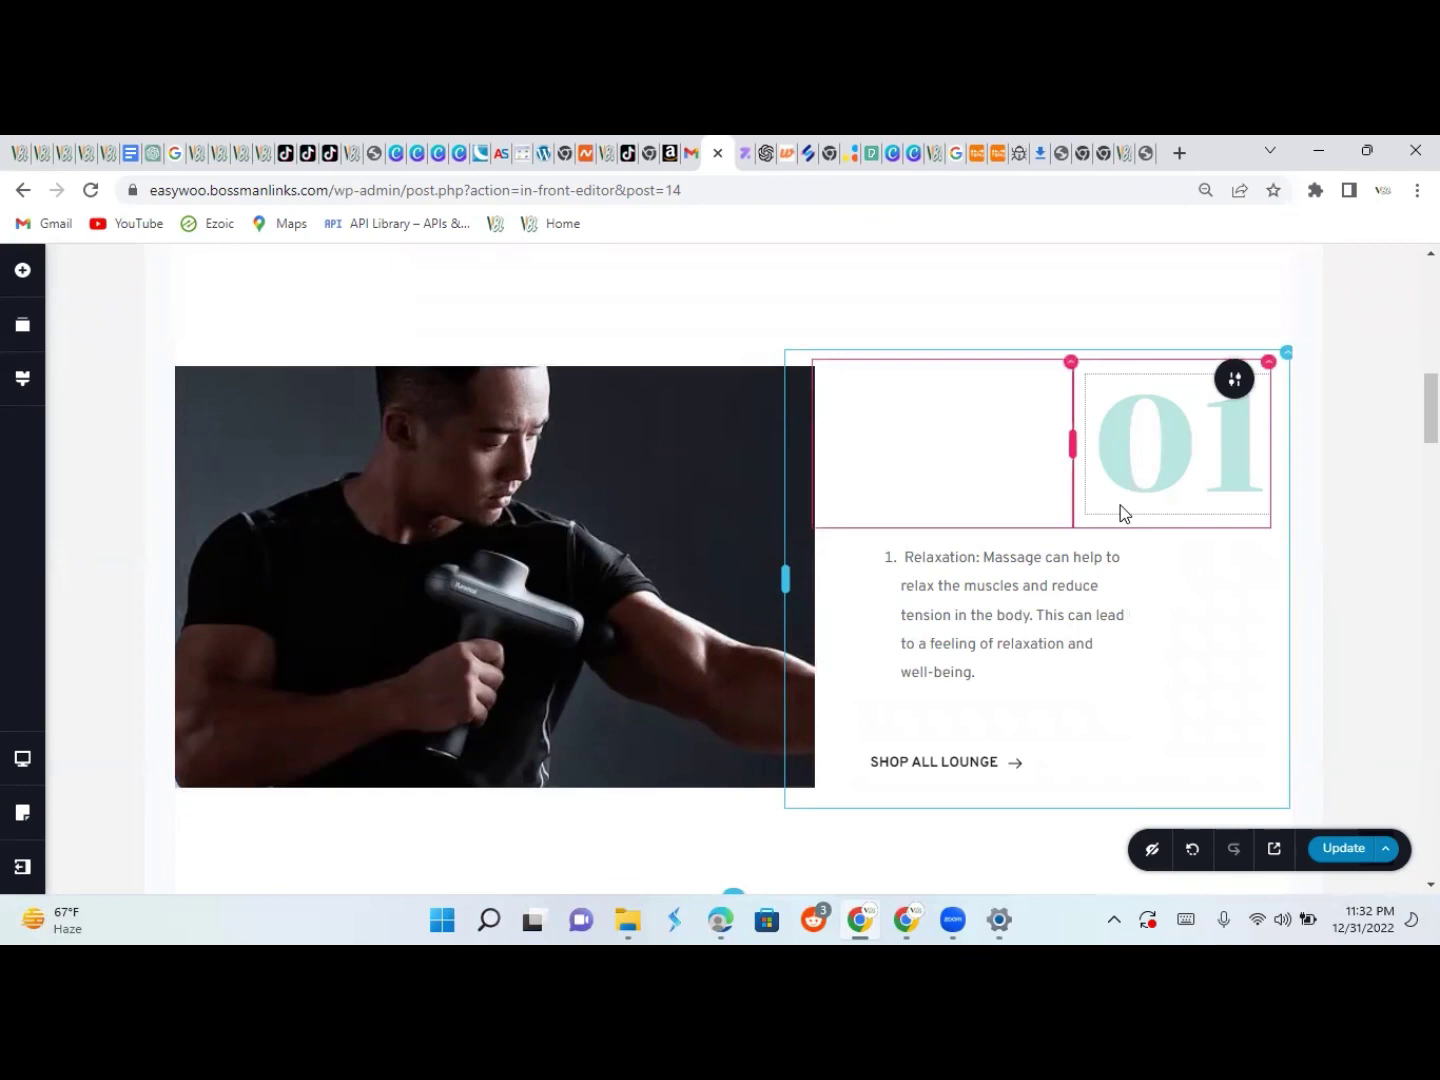
click(1184, 452)
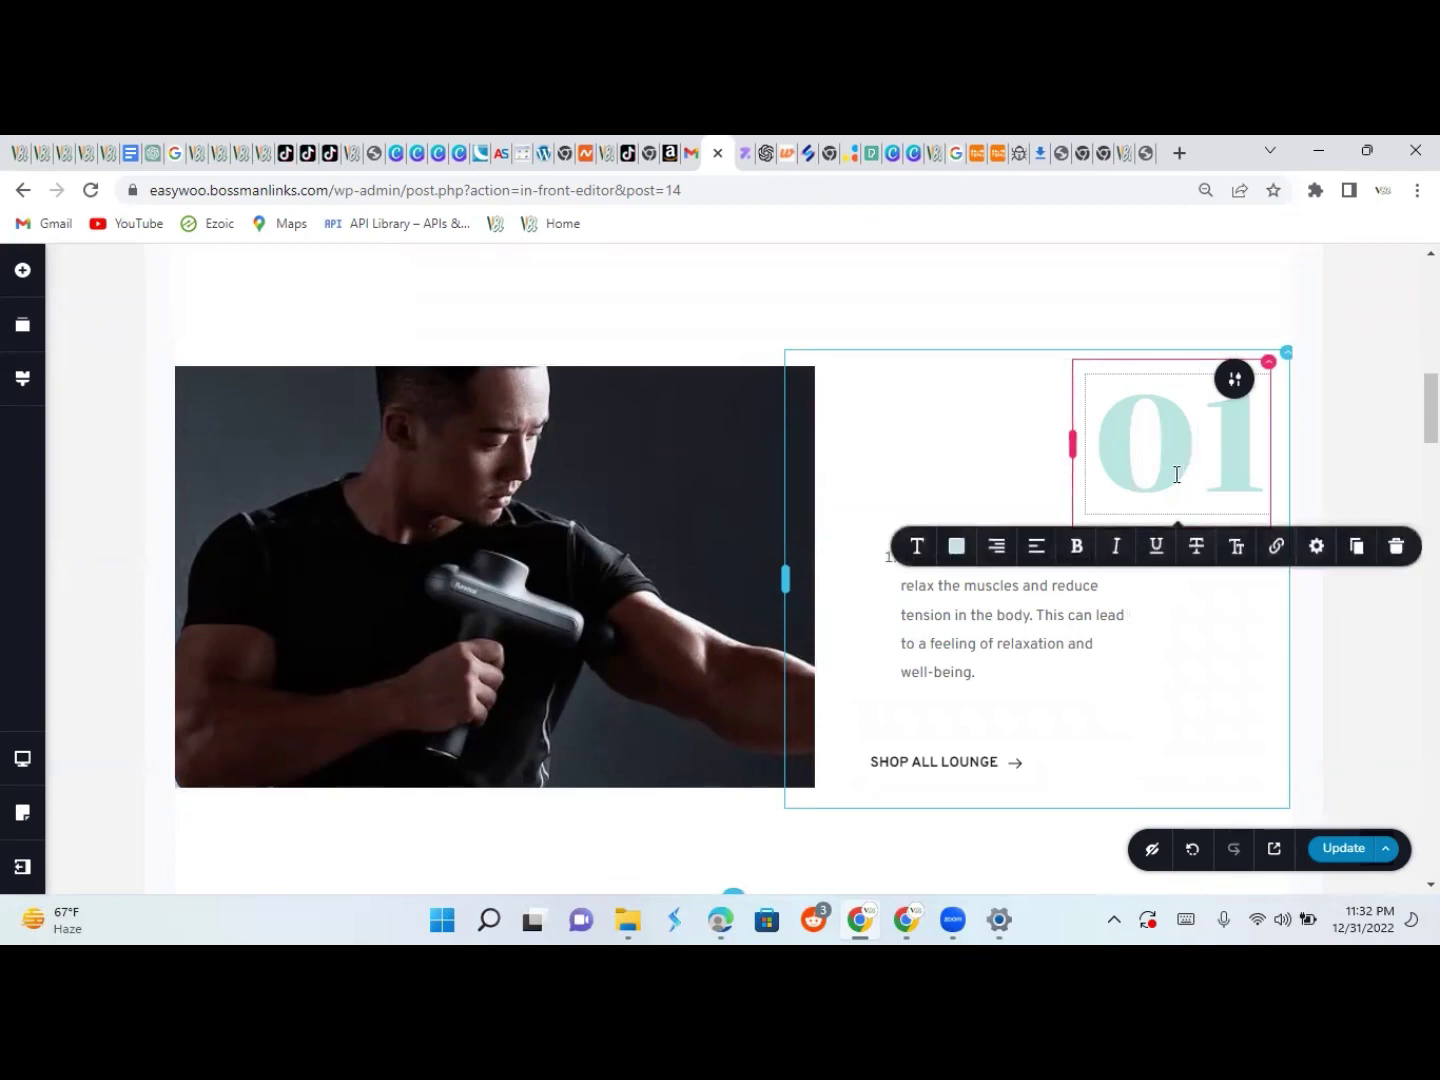
Recolour the large 01 number beside the massage gun photo purple (#9F15C1)
click(953, 552)
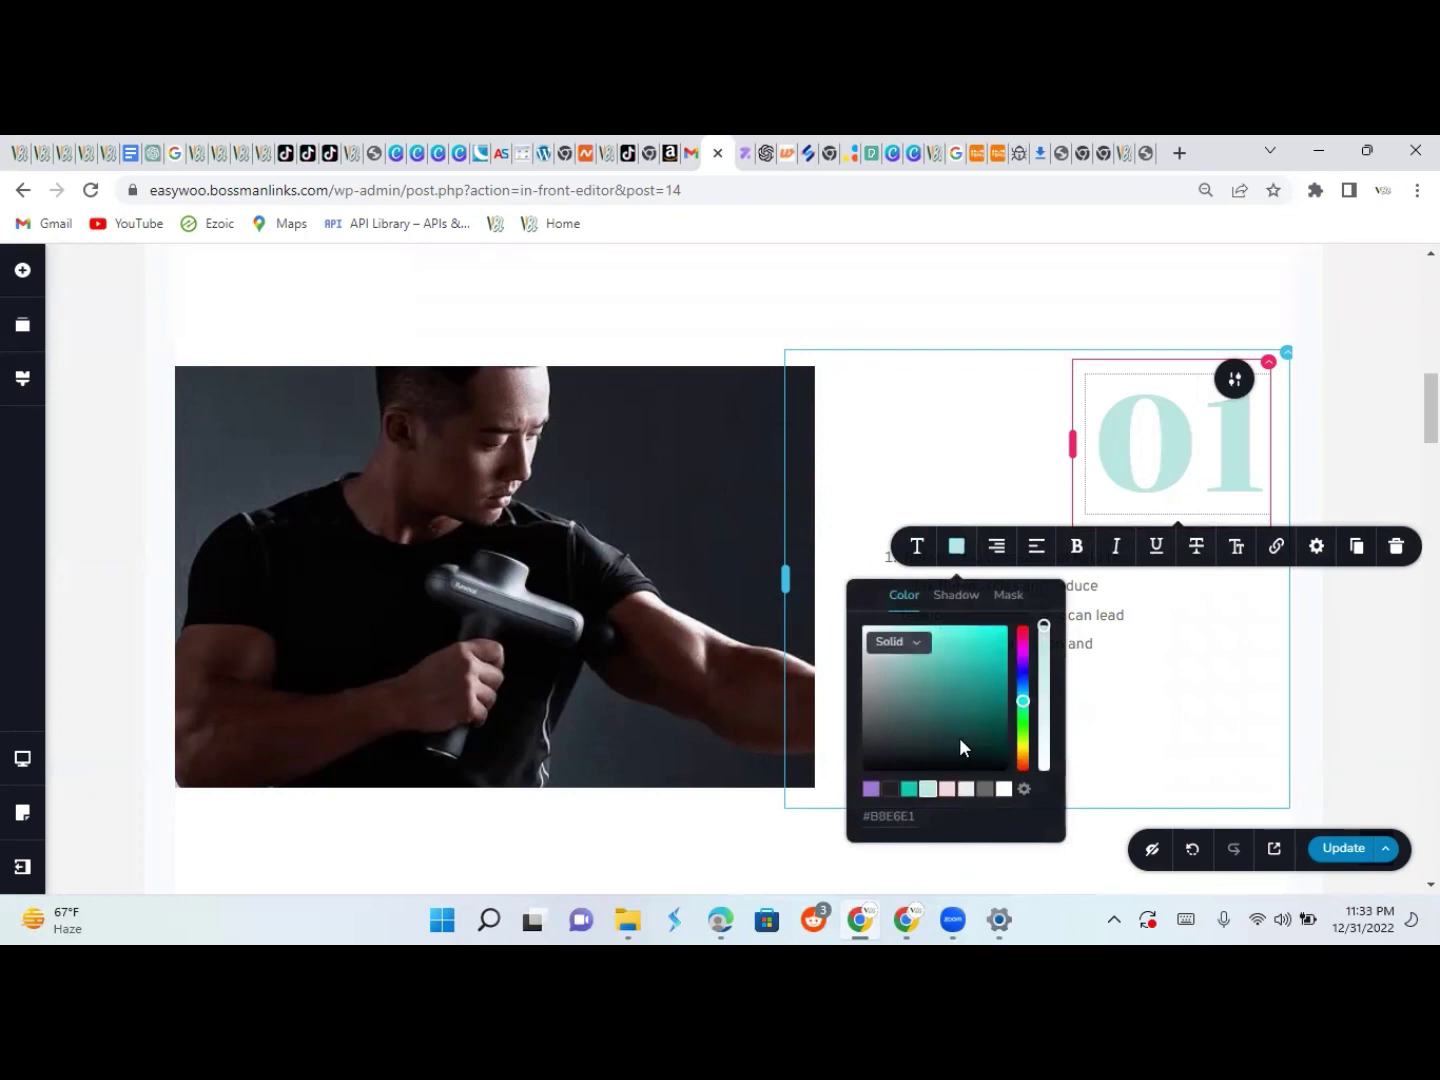
click(1022, 655)
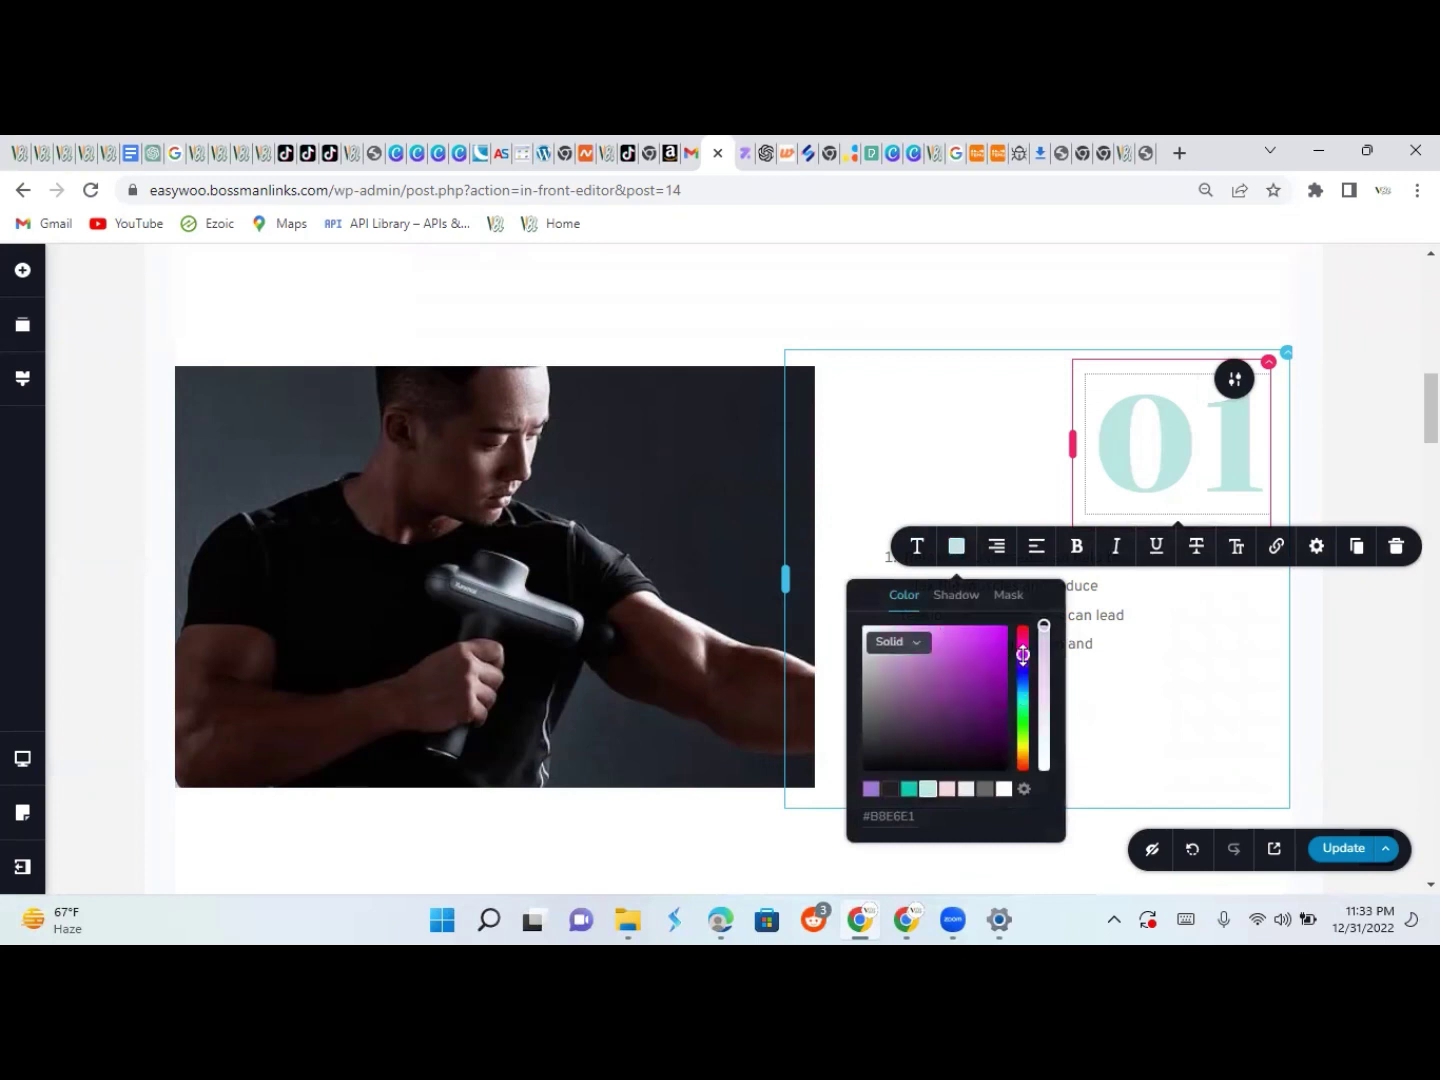
click(992, 661)
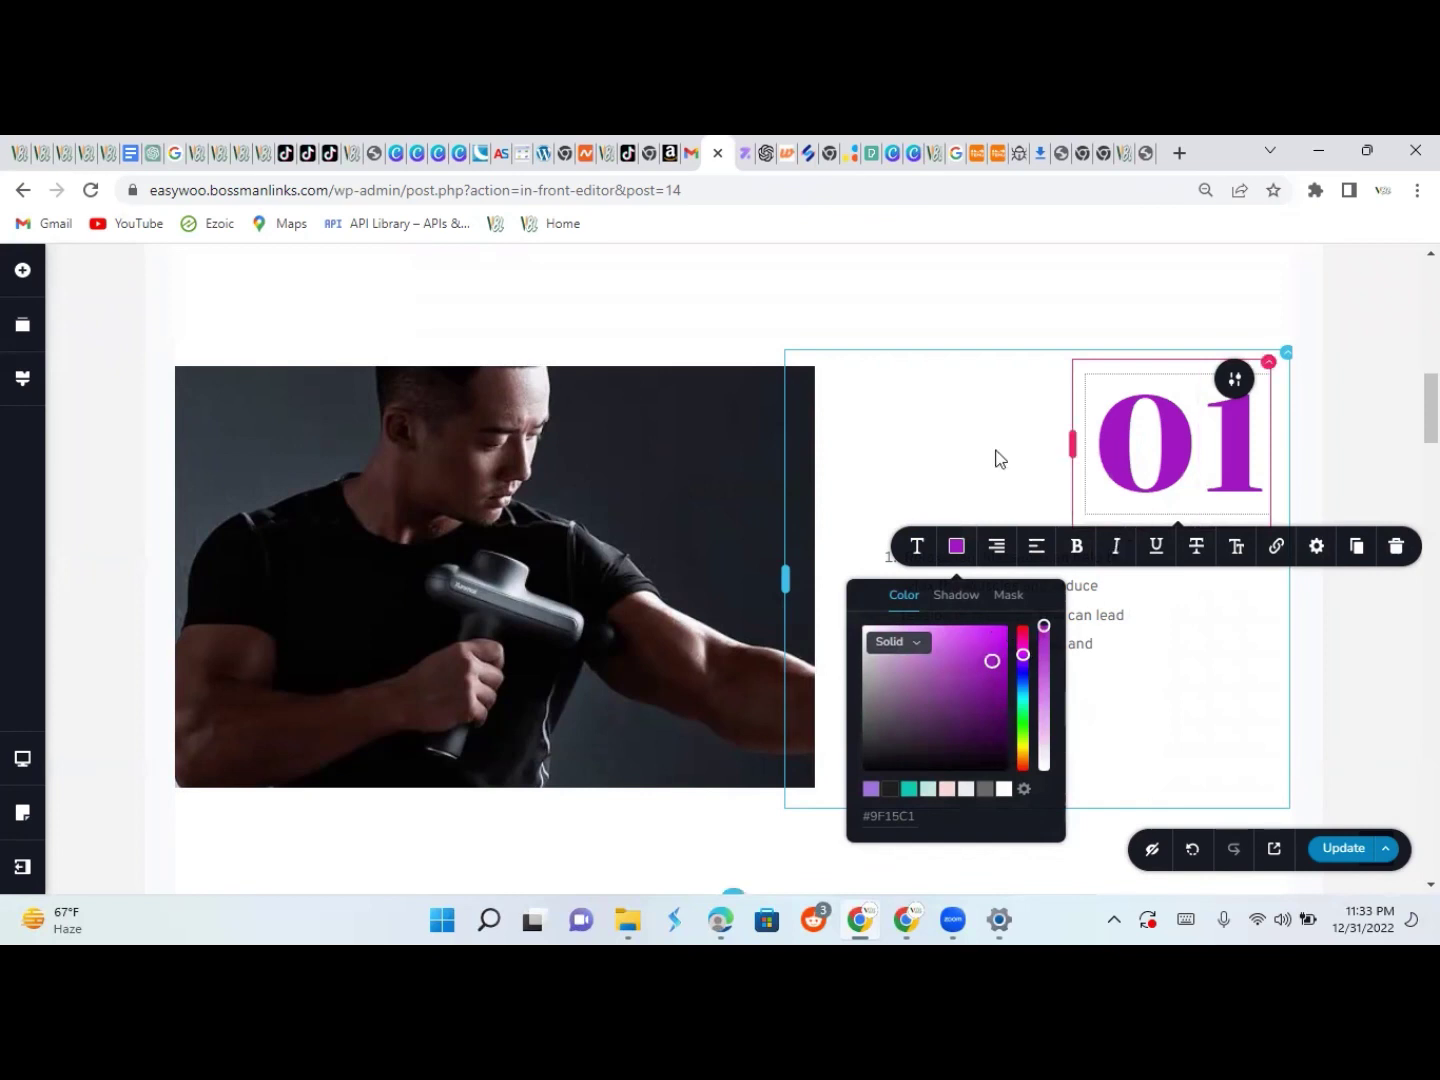
key(Escape)
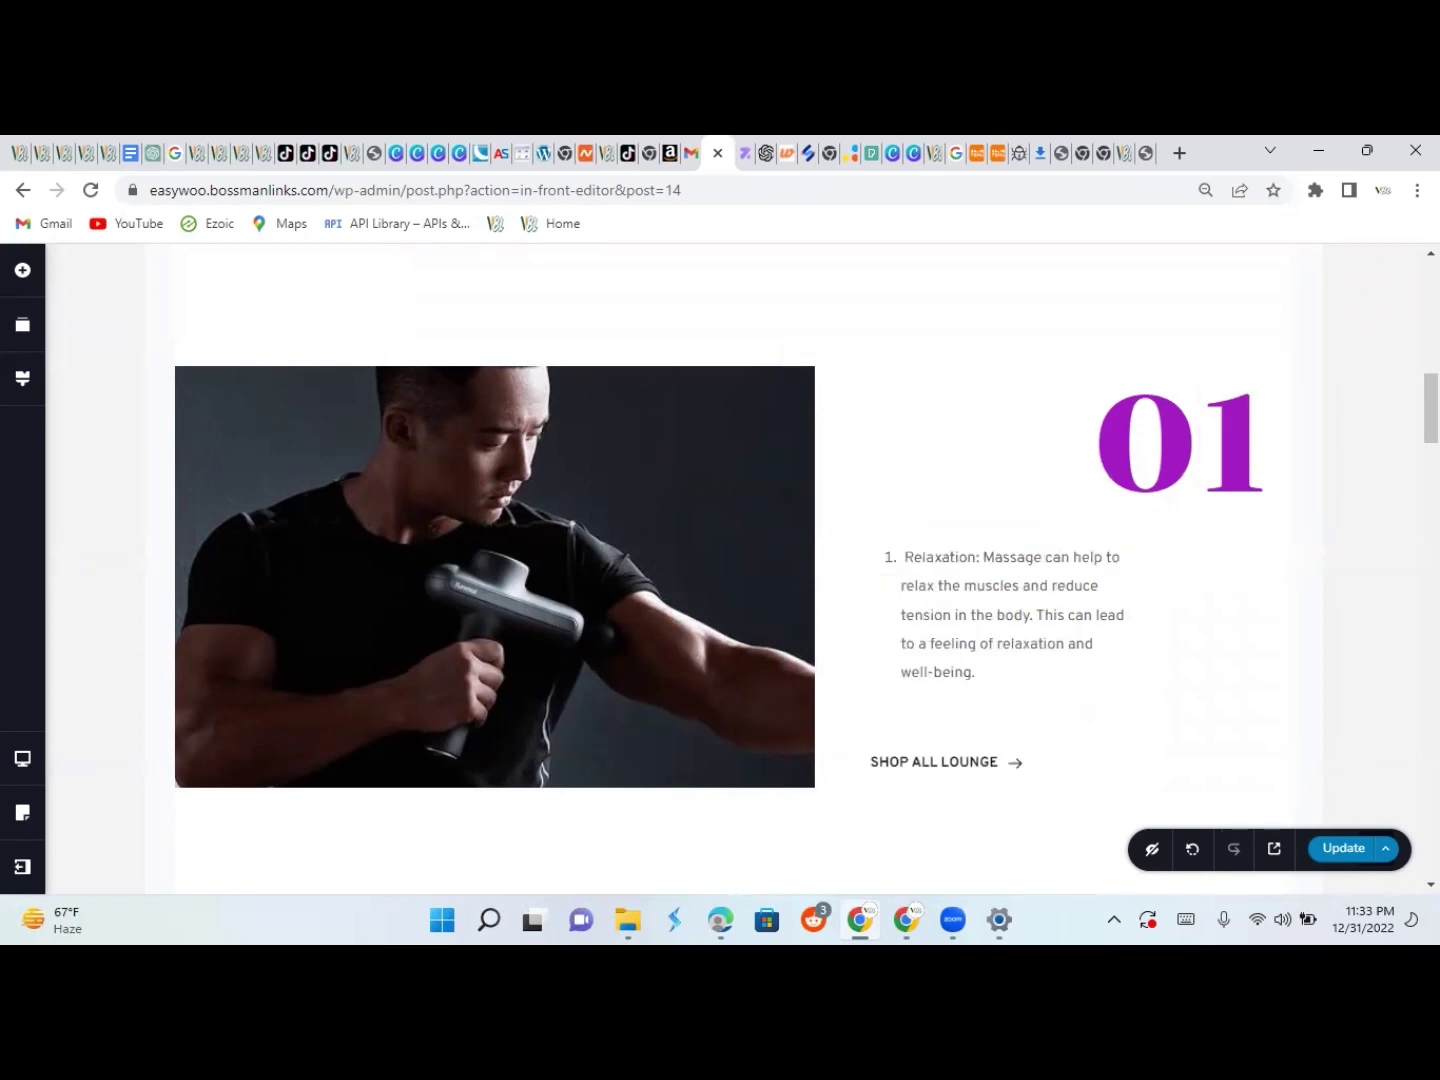
Change the SHOP ALL LOUNGE link text in section 01 to "SHOP the mini massage gun"
mouse_move(1431, 408)
mouse_down()
mouse_move(1431, 432)
mouse_move(1431, 385)
mouse_move(1431, 457)
mouse_move(1431, 296)
mouse_move(1431, 418)
mouse_up()
scroll(1118, 507, down, 5)
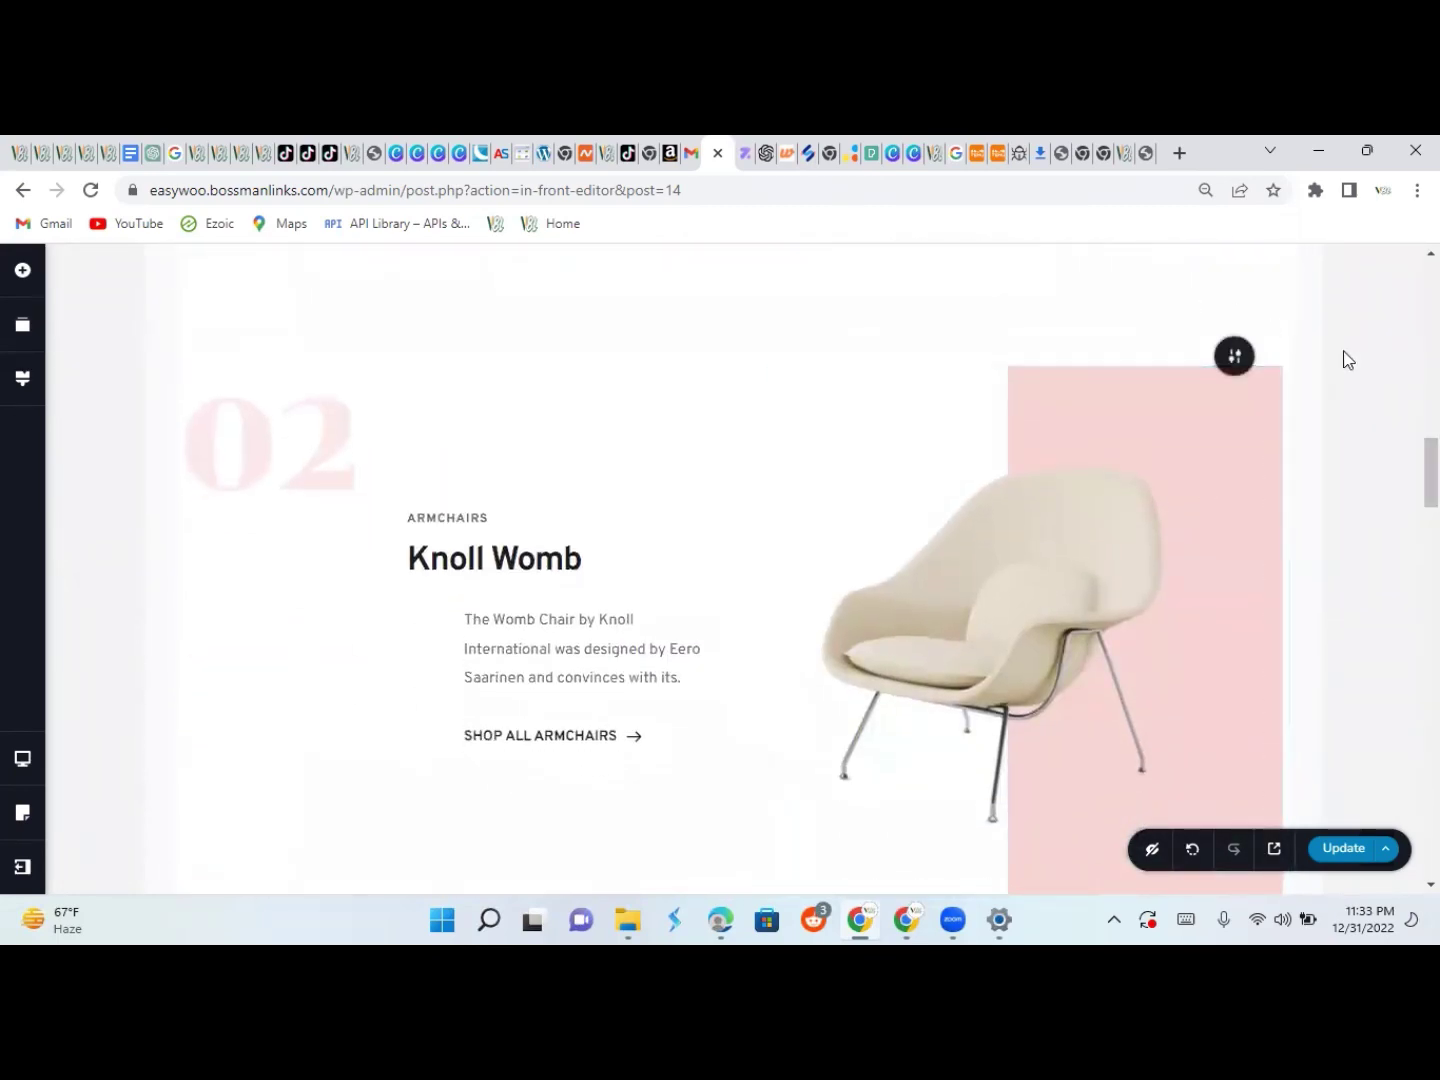
drag(1431, 461, 1431, 408)
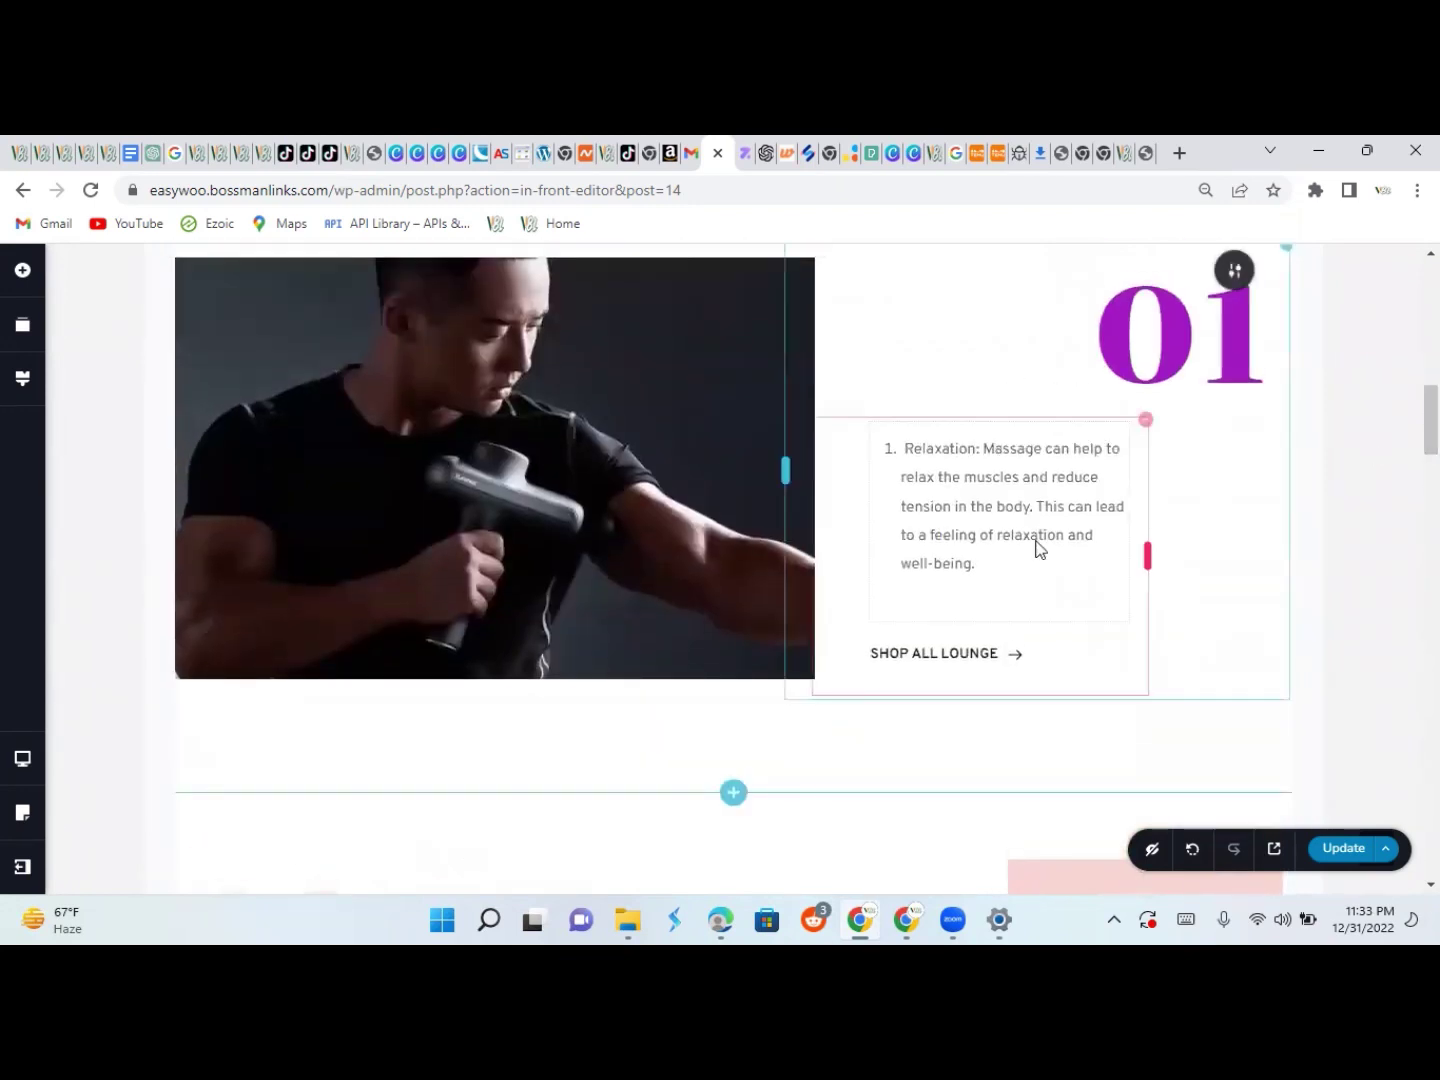
click(994, 654)
key(BackSpace)
key(BackSpace)
key(BackSpace)
key(BackSpace)
key(BackSpace)
key(BackSpace)
key(BackSpace)
key(BackSpace)
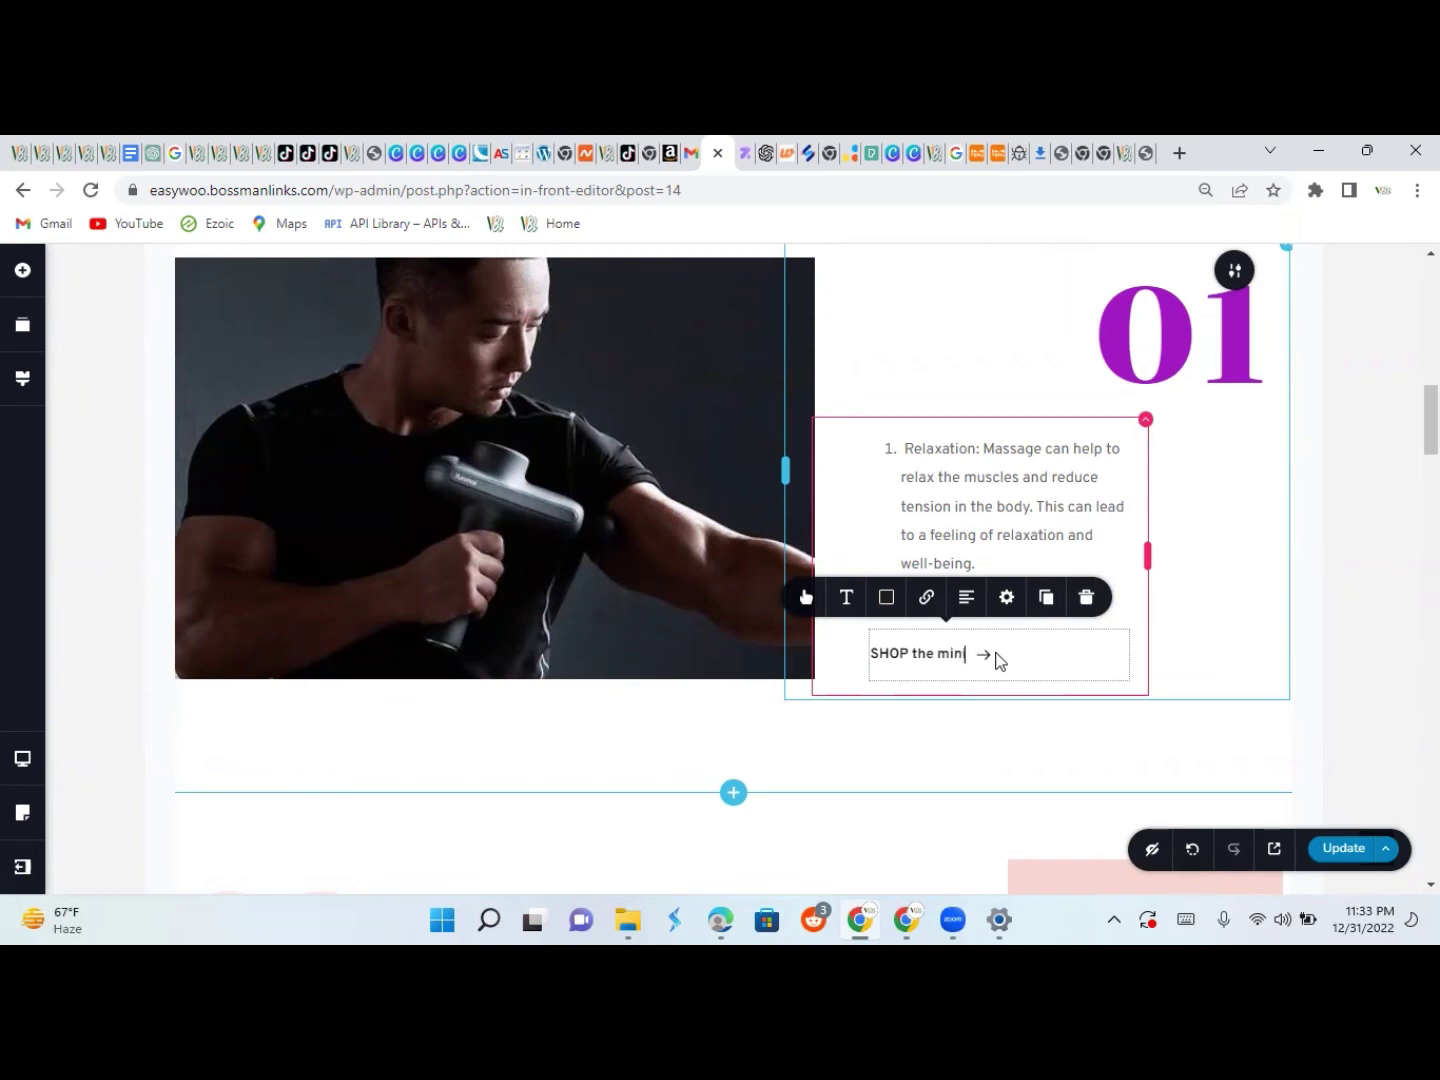
text(massage gun)
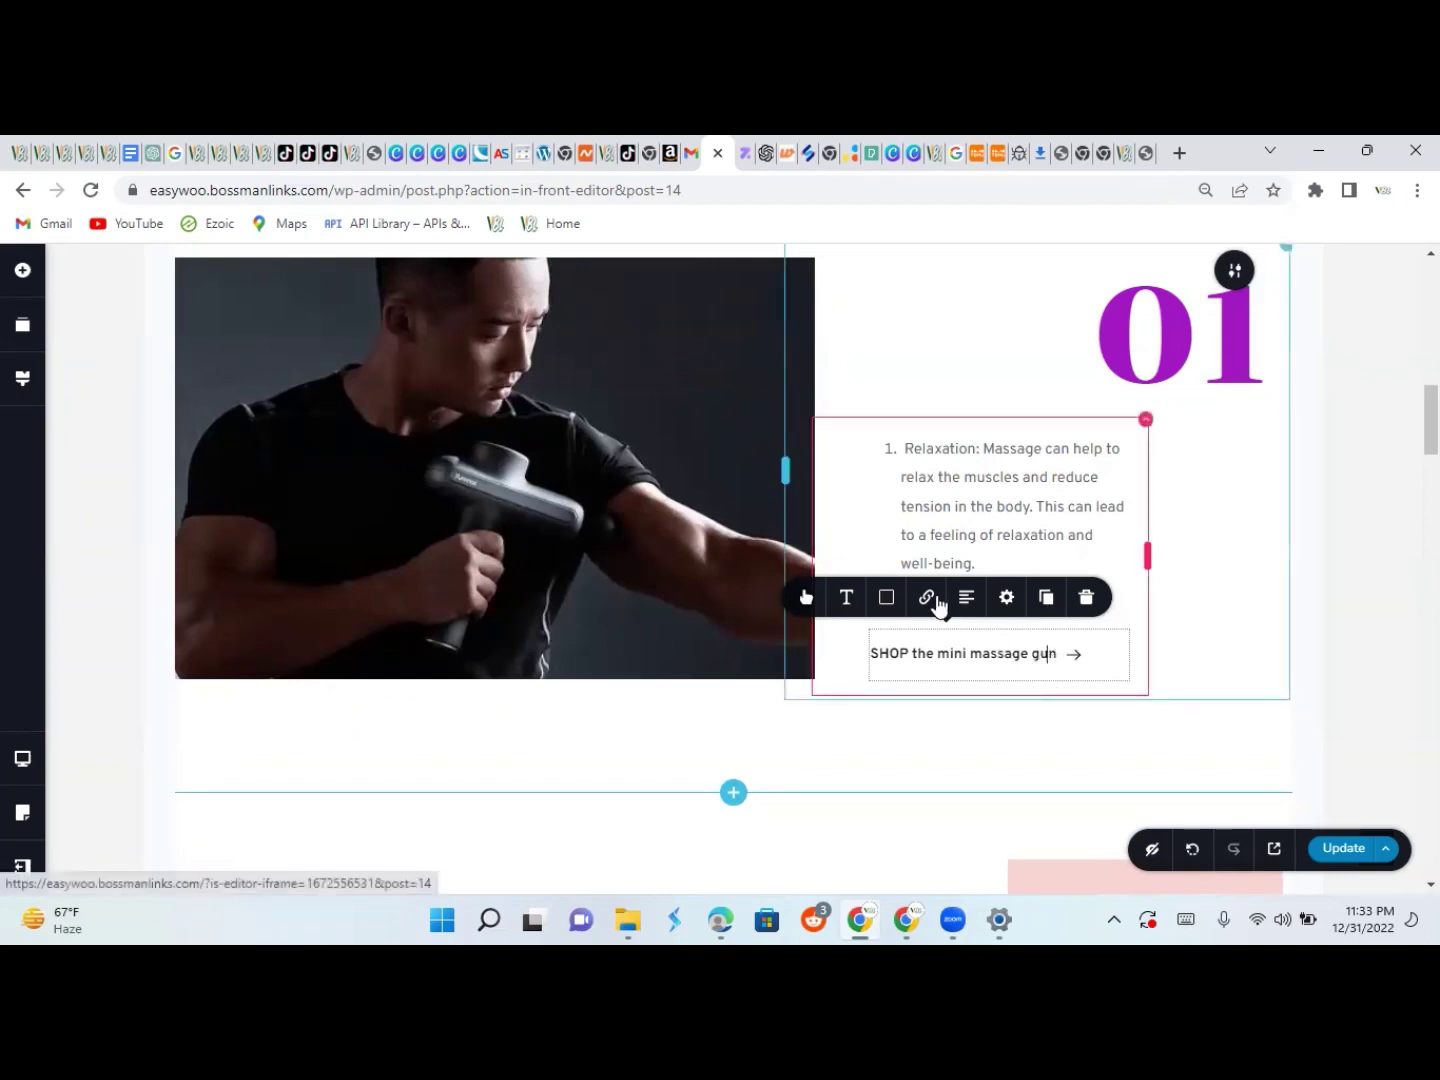
Link the section 01 shop button to the copied massage-gun-mini product URL and set it to open in a new tab
click(927, 598)
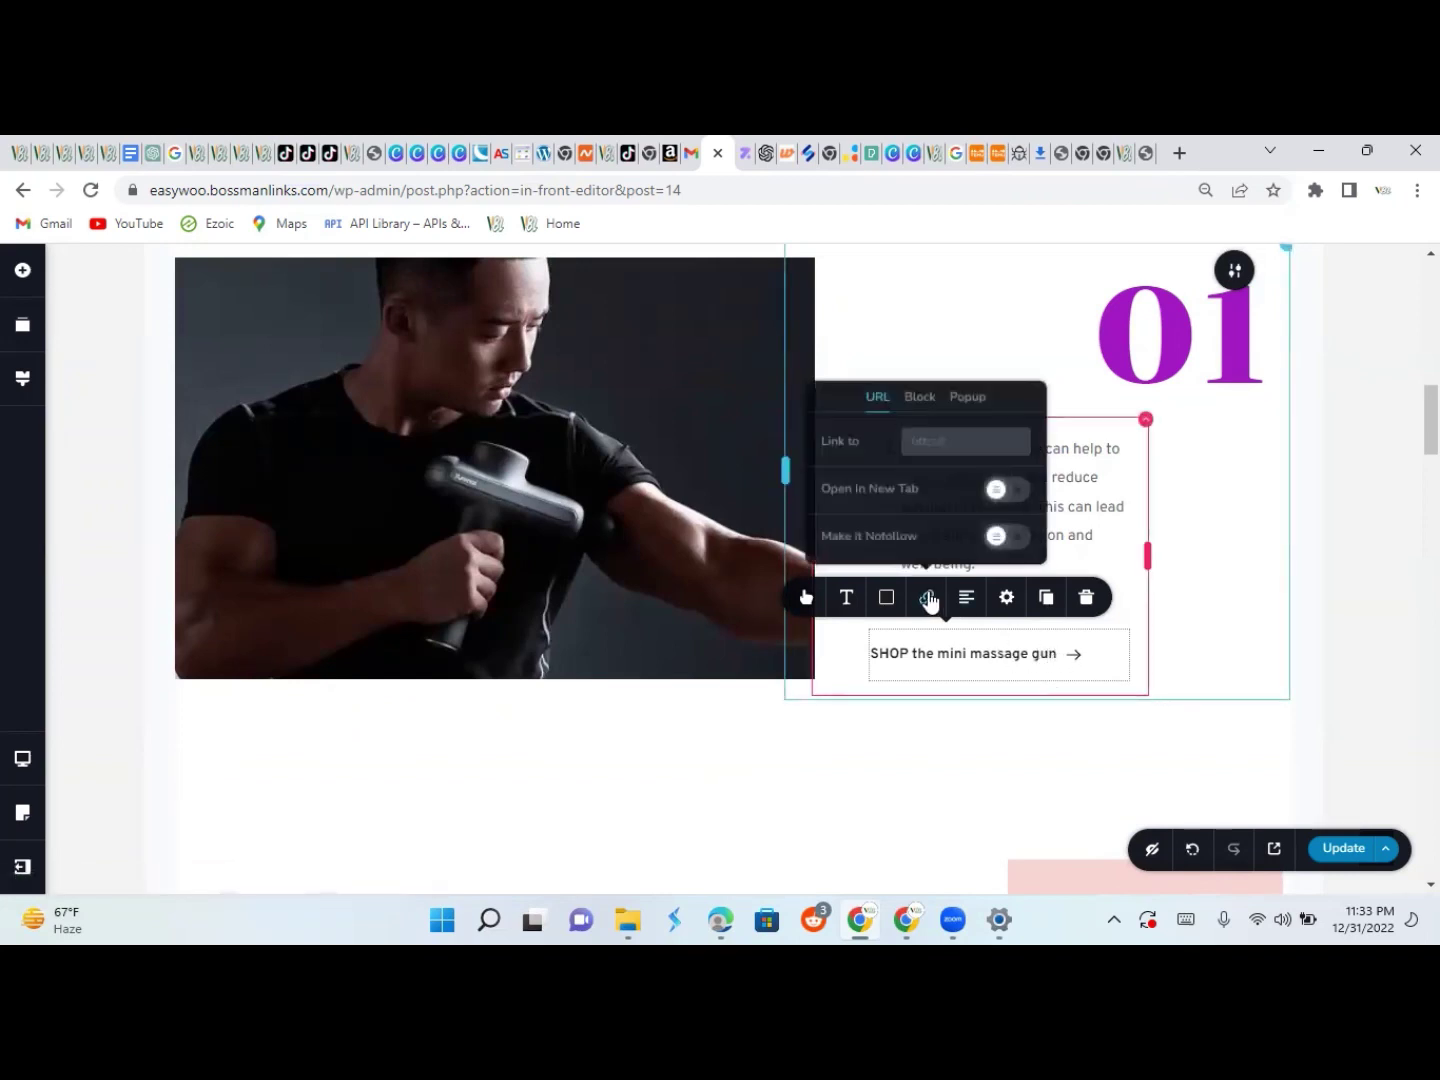
right_click(928, 447)
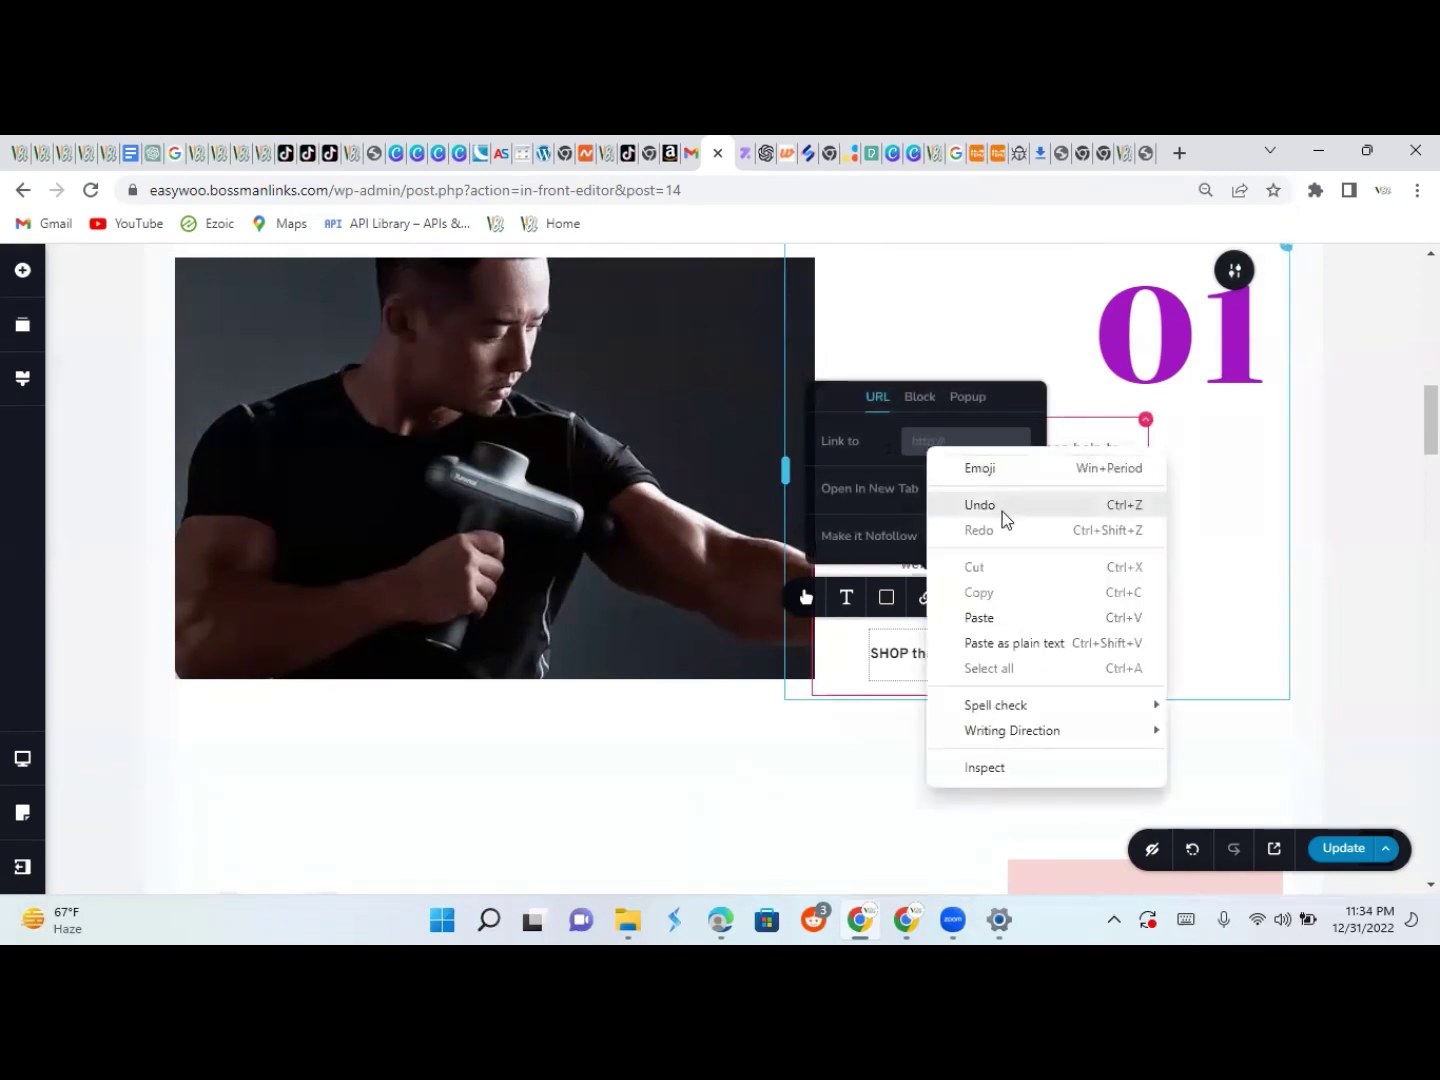
click(983, 618)
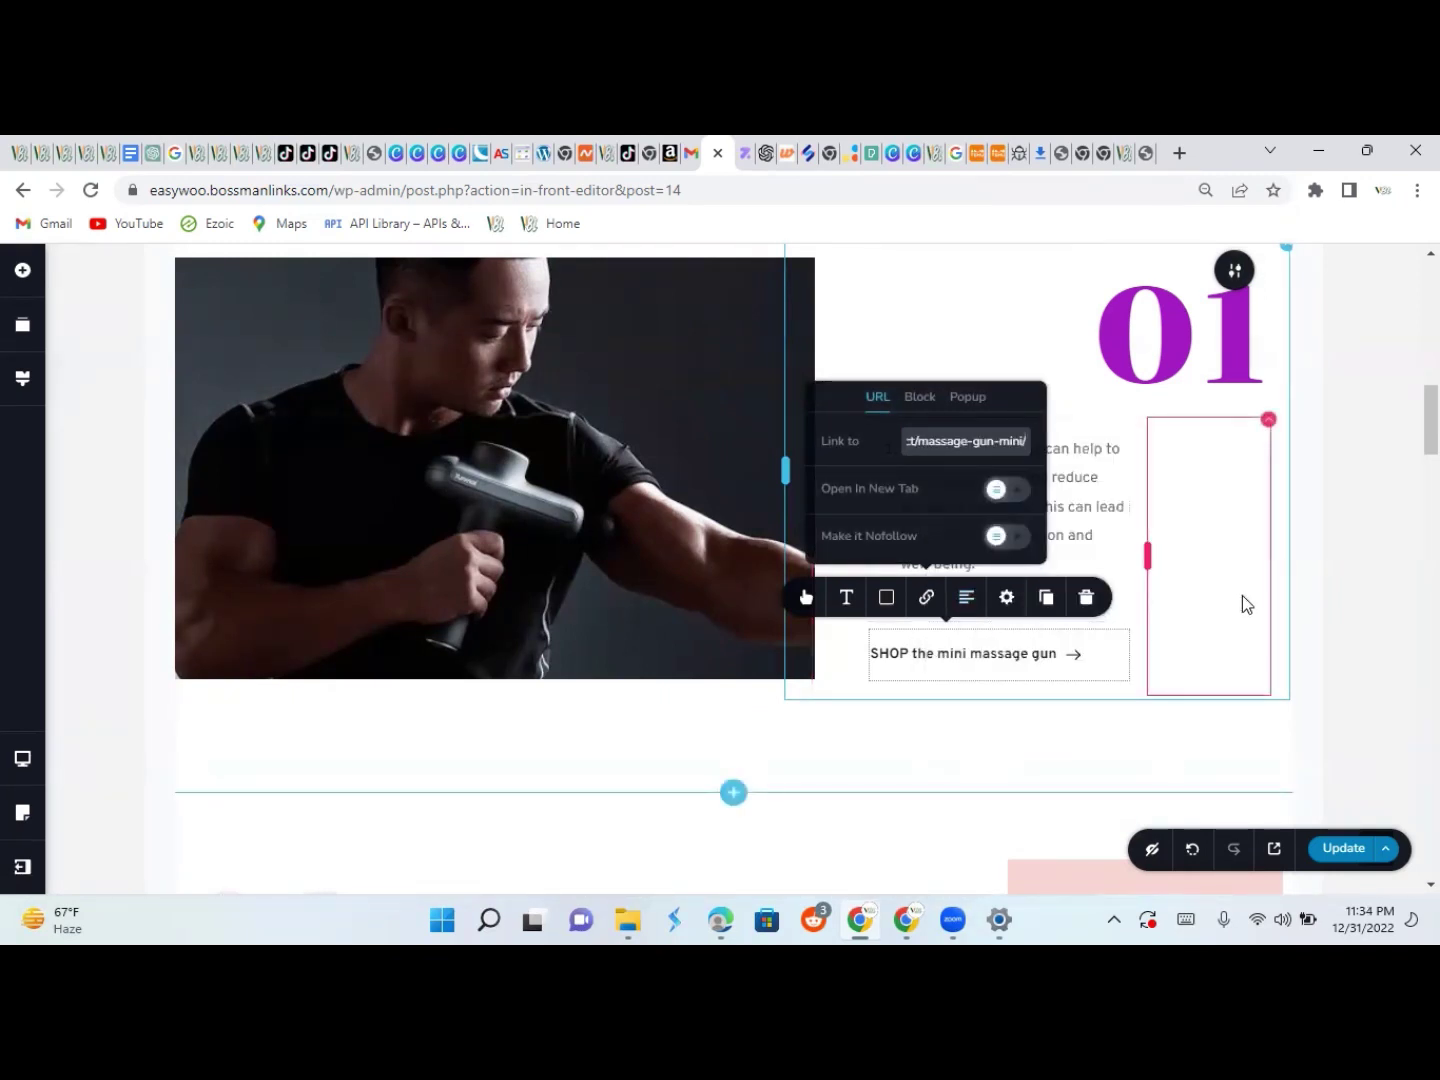
click(998, 490)
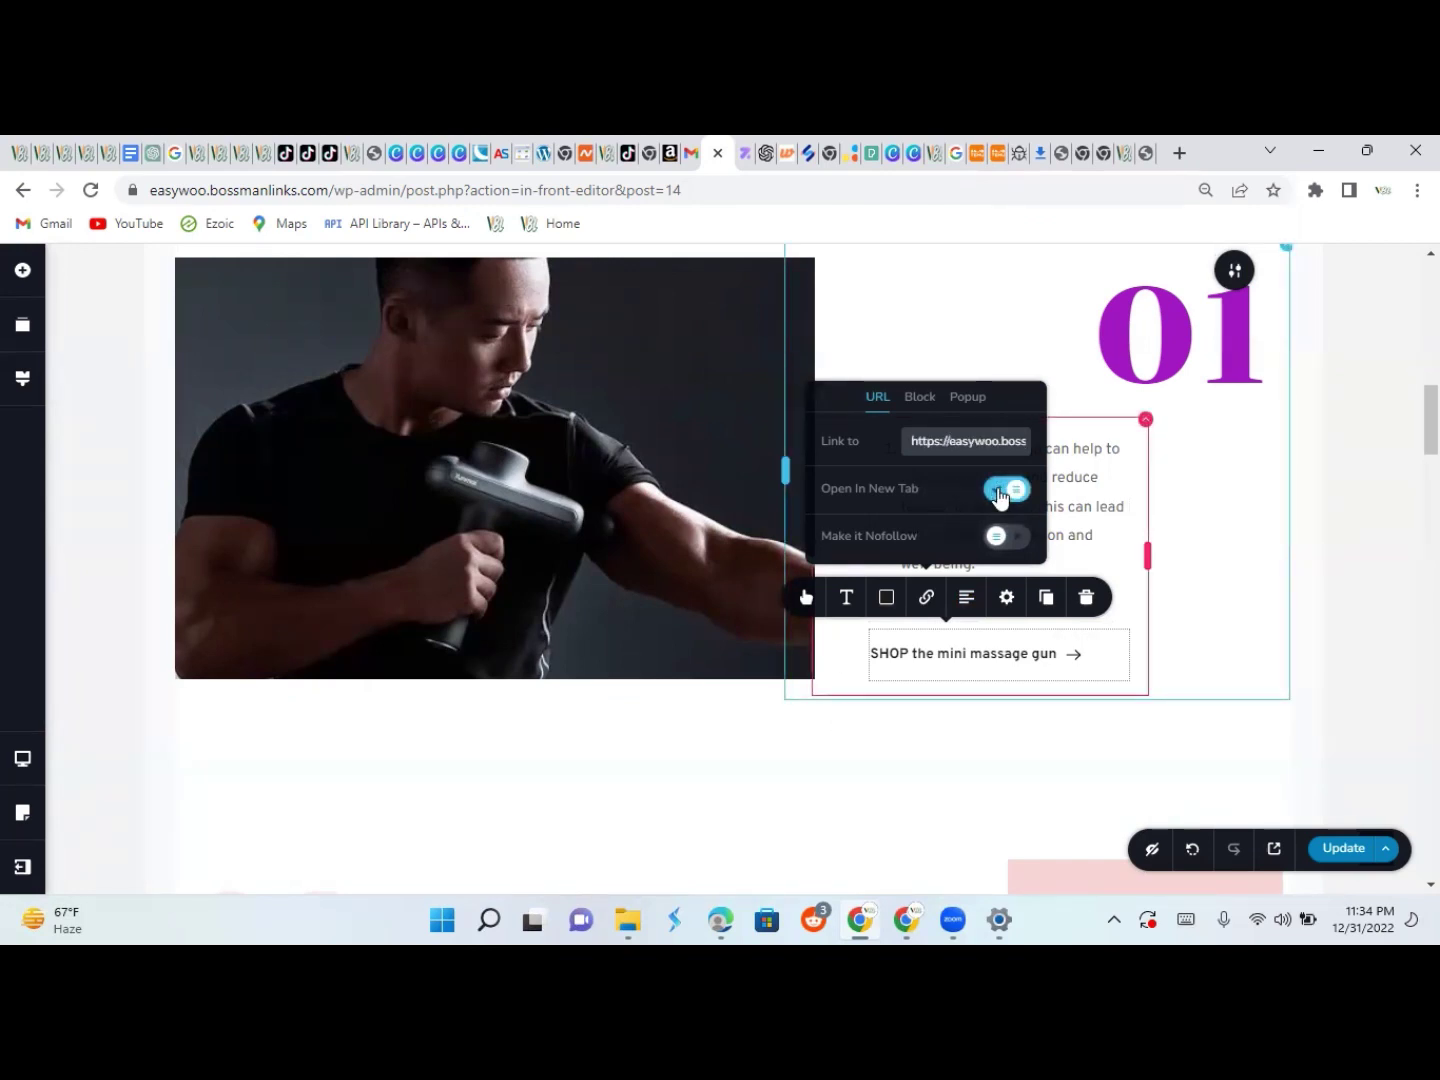
click(643, 746)
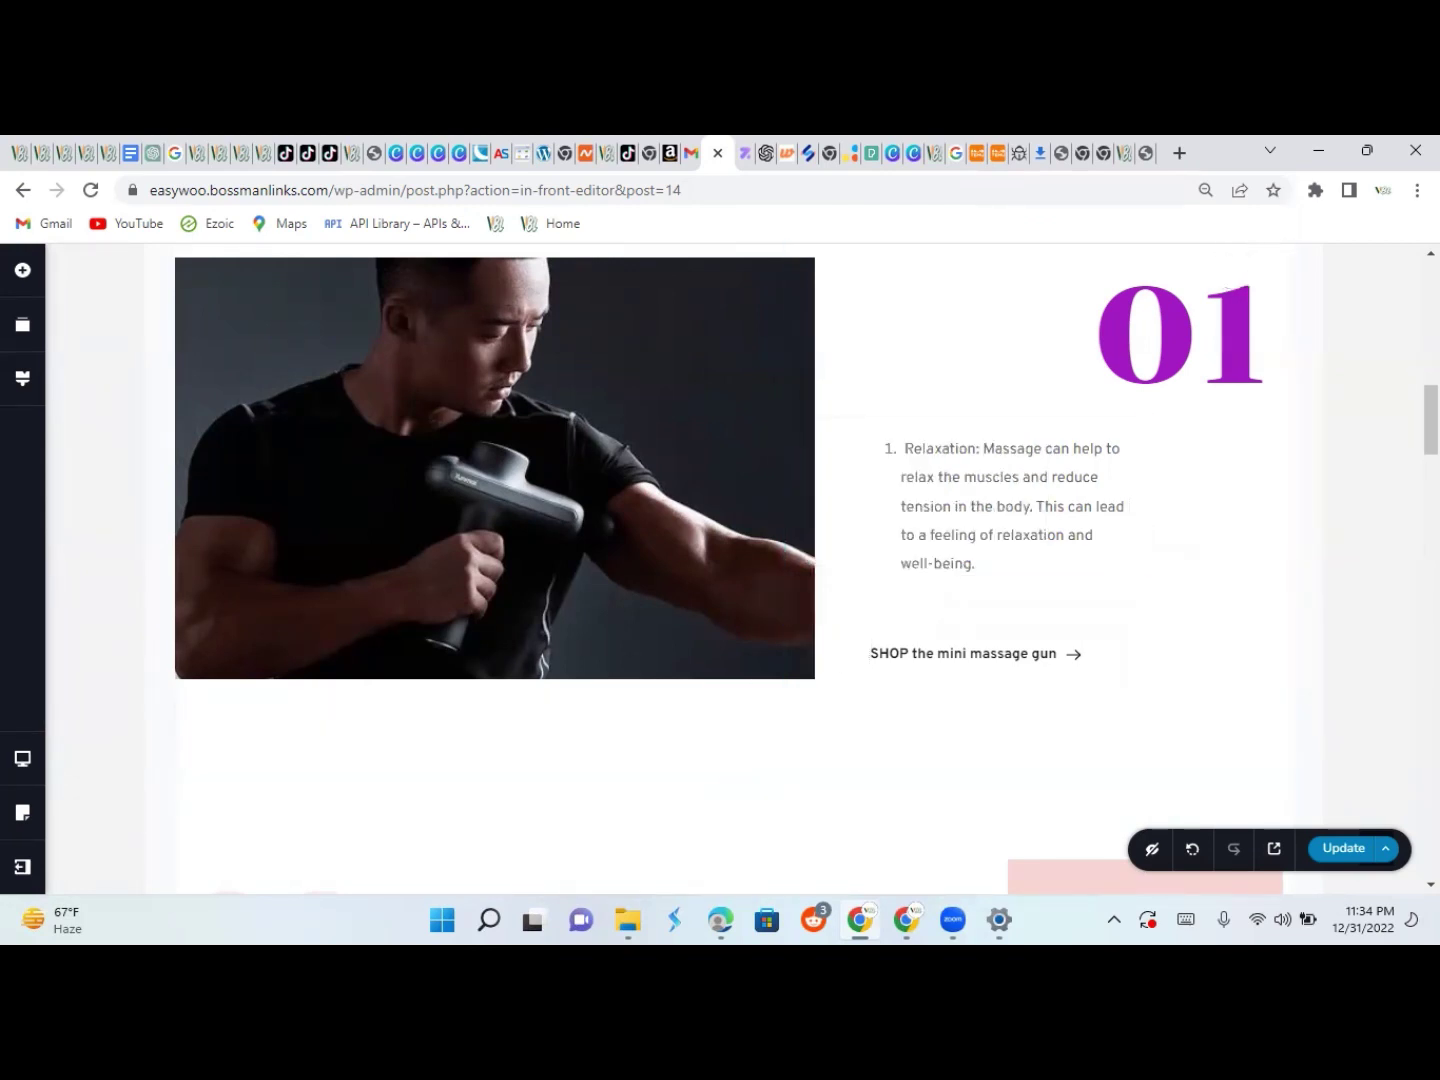
mouse_move(1431, 420)
mouse_down()
mouse_move(1431, 296)
mouse_move(1431, 448)
mouse_move(1431, 423)
mouse_up()
click(953, 625)
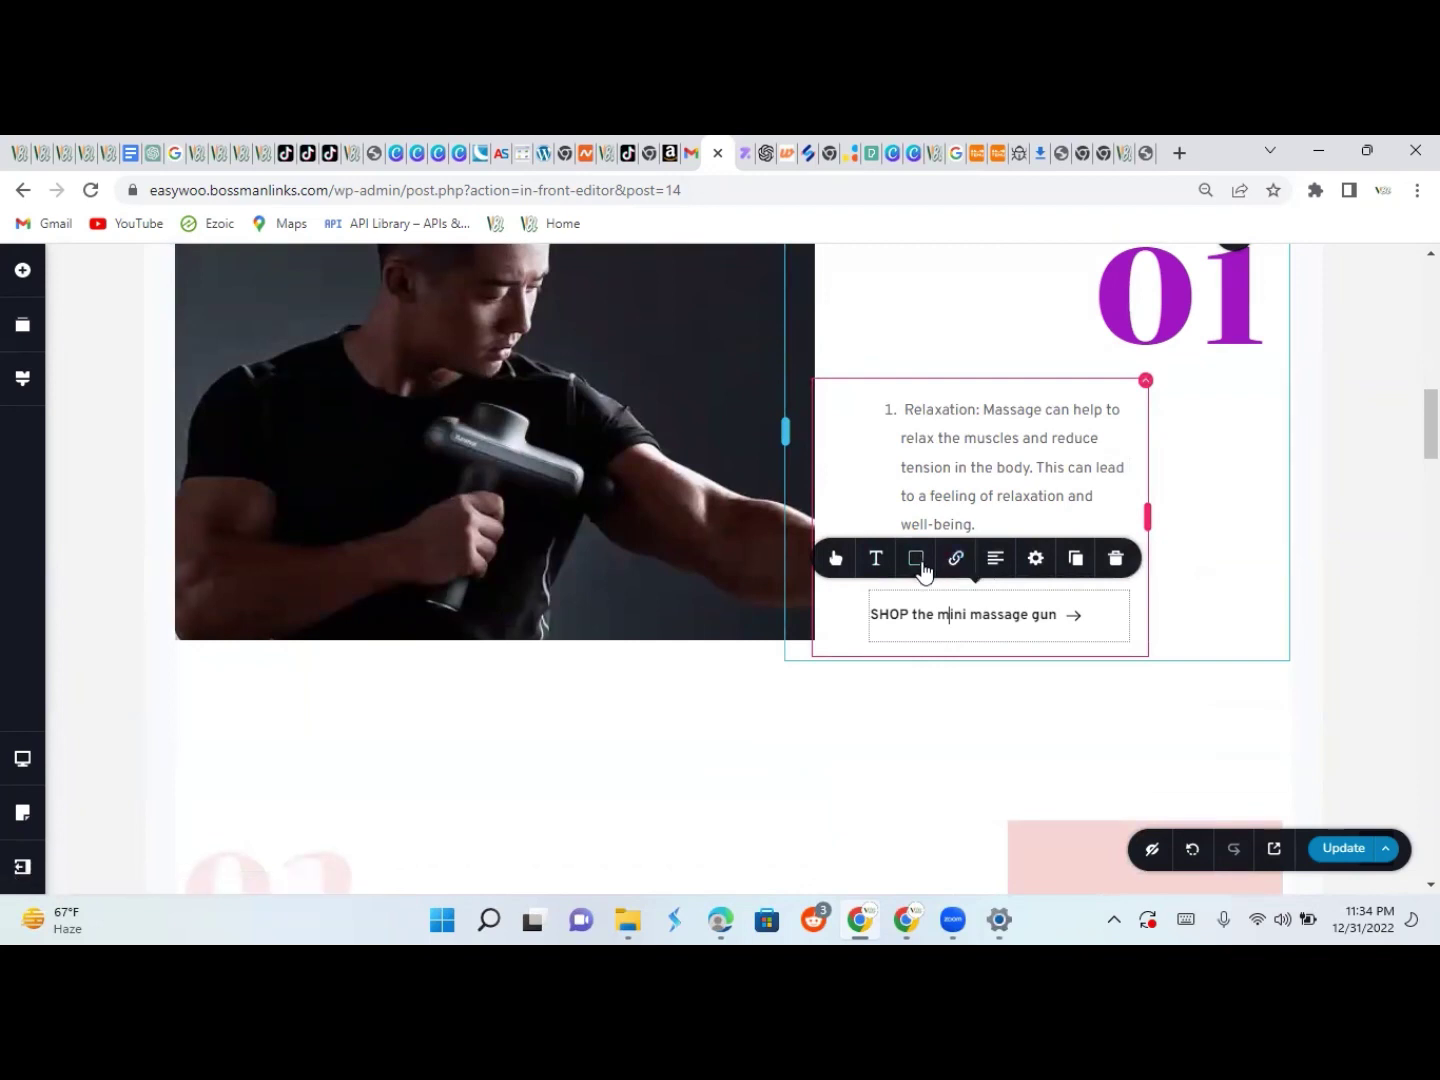
click(918, 566)
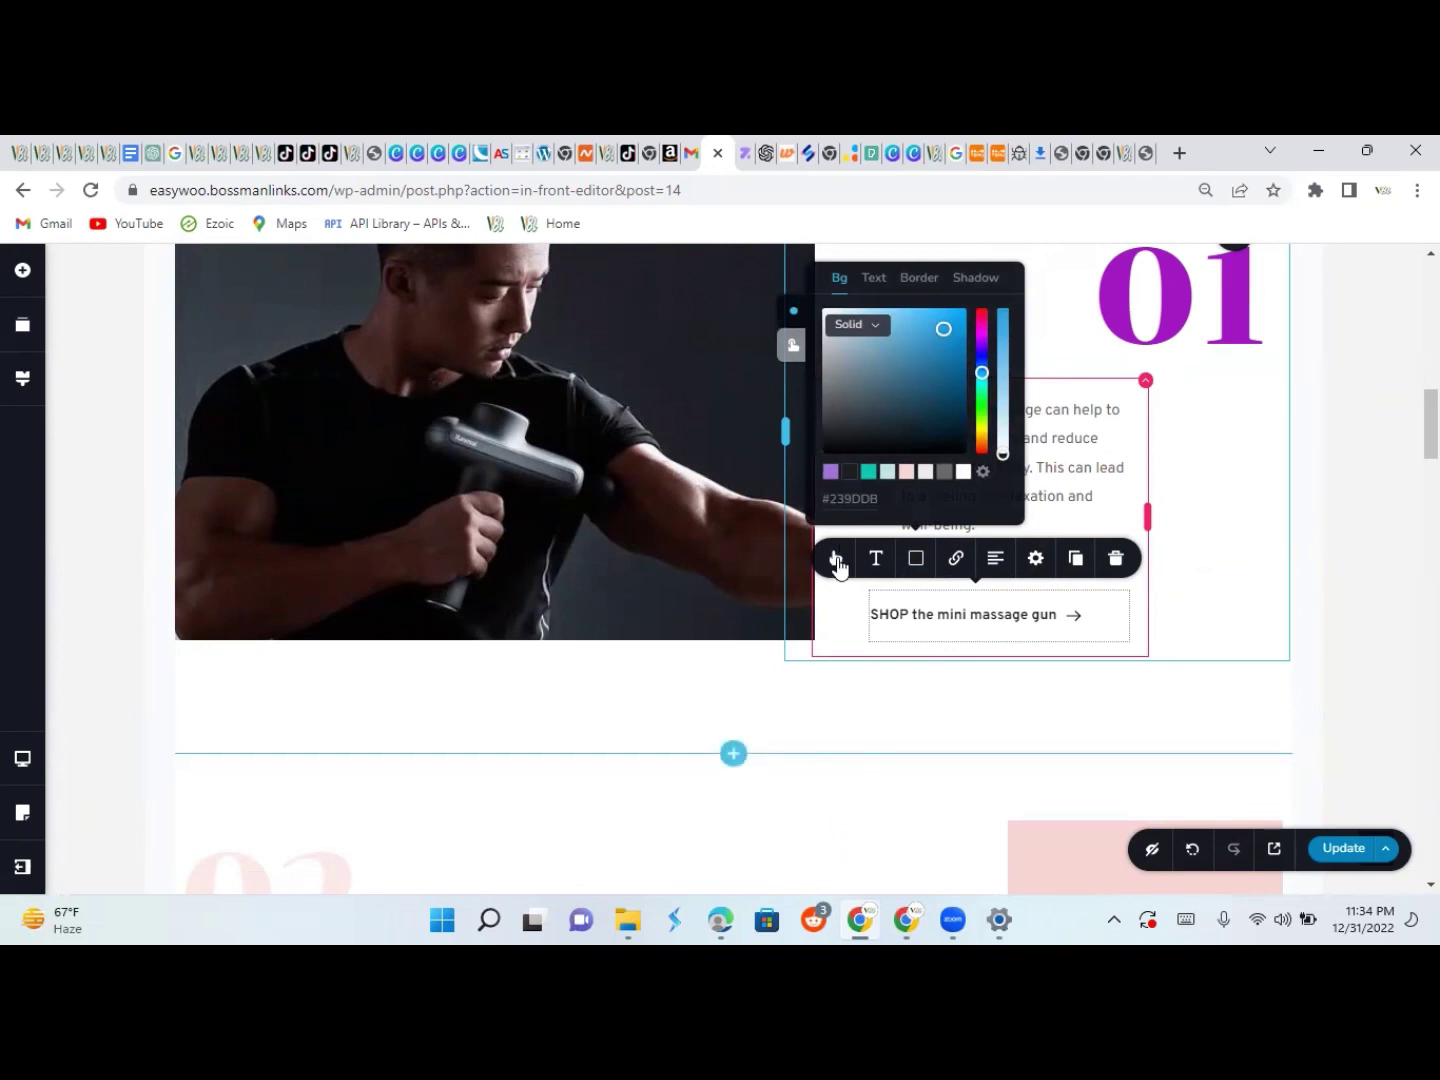
click(787, 726)
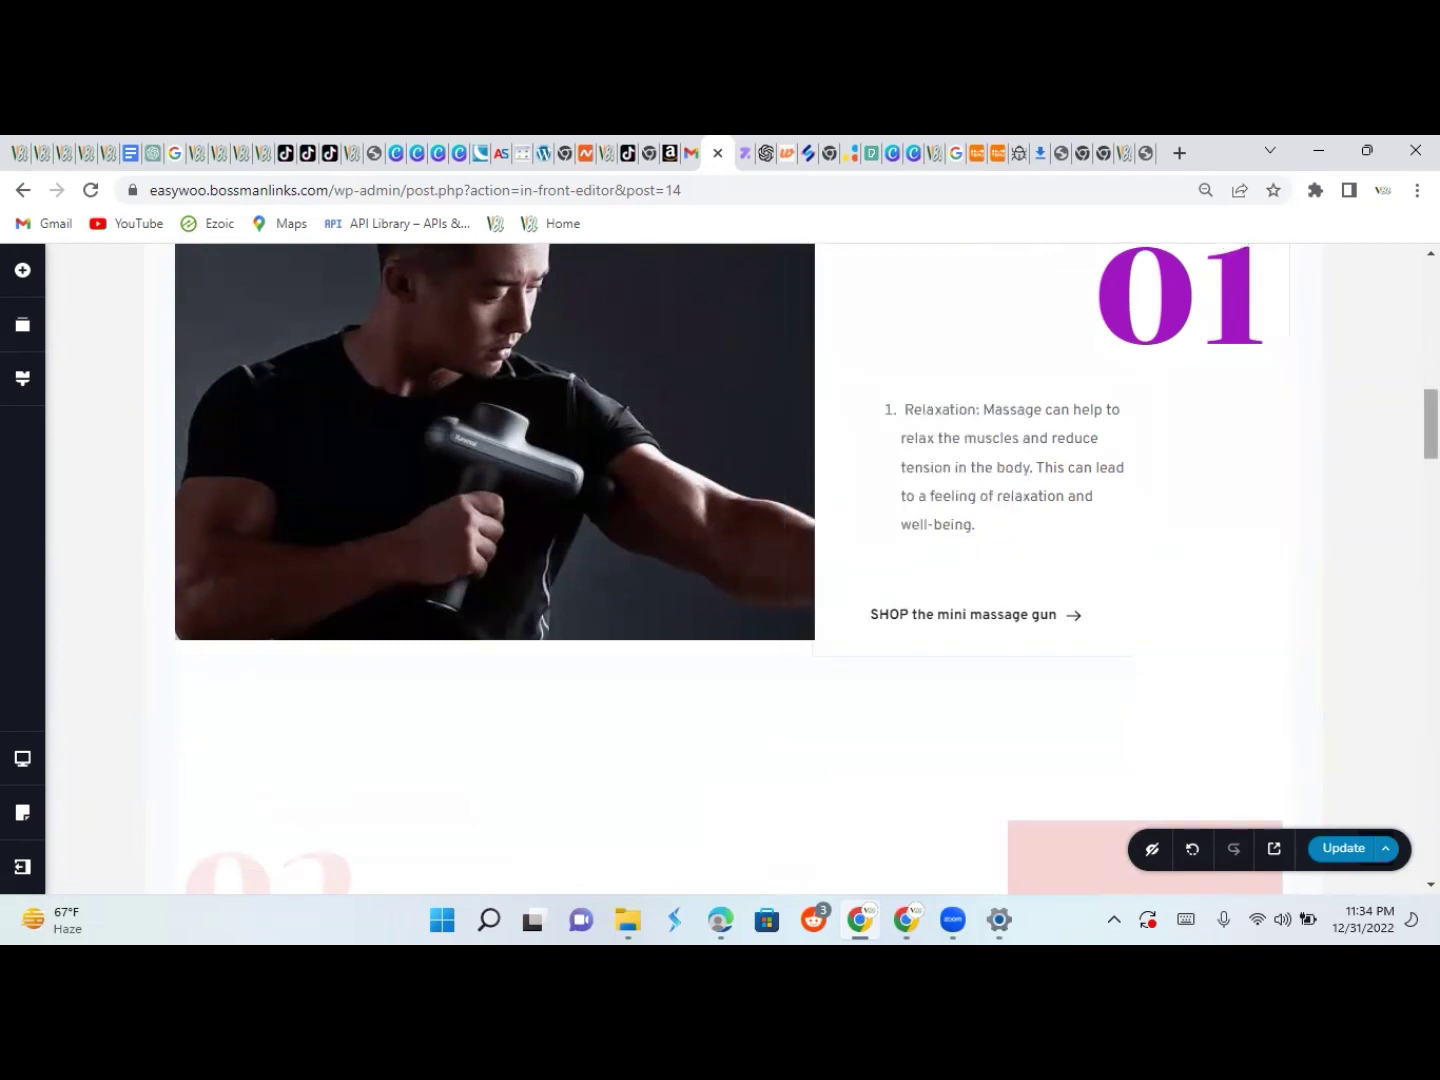
Recolour the large 02 number in the armchairs section gold (#FFD700)
scroll(787, 726, up, 3)
scroll(787, 726, down, 6)
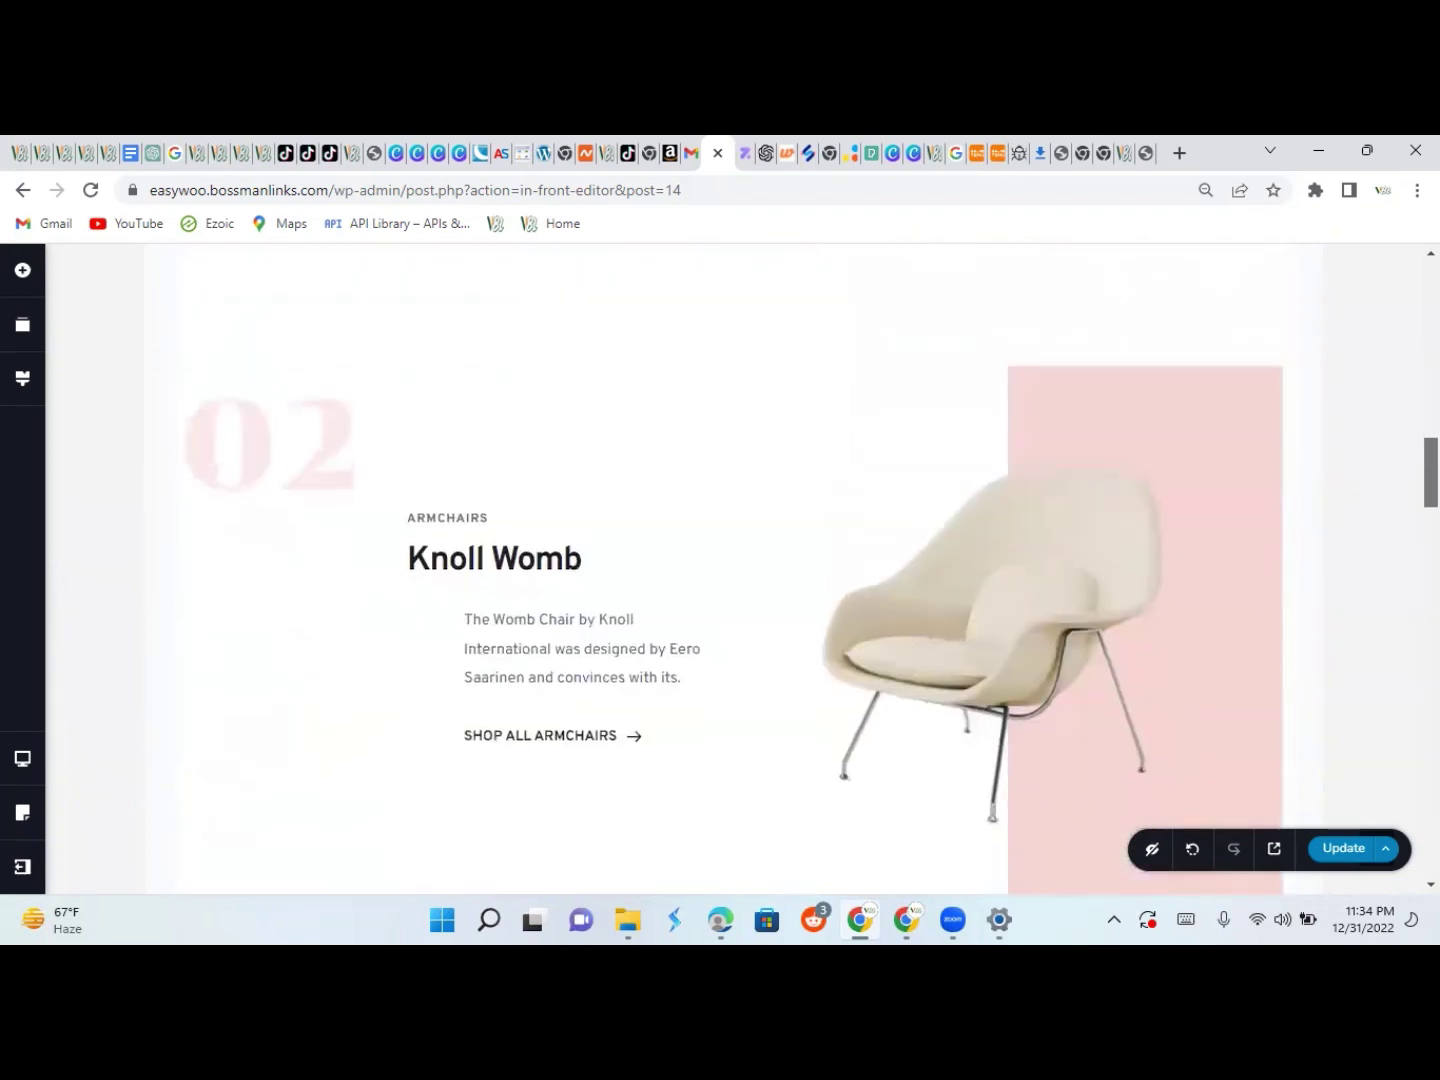
click(344, 418)
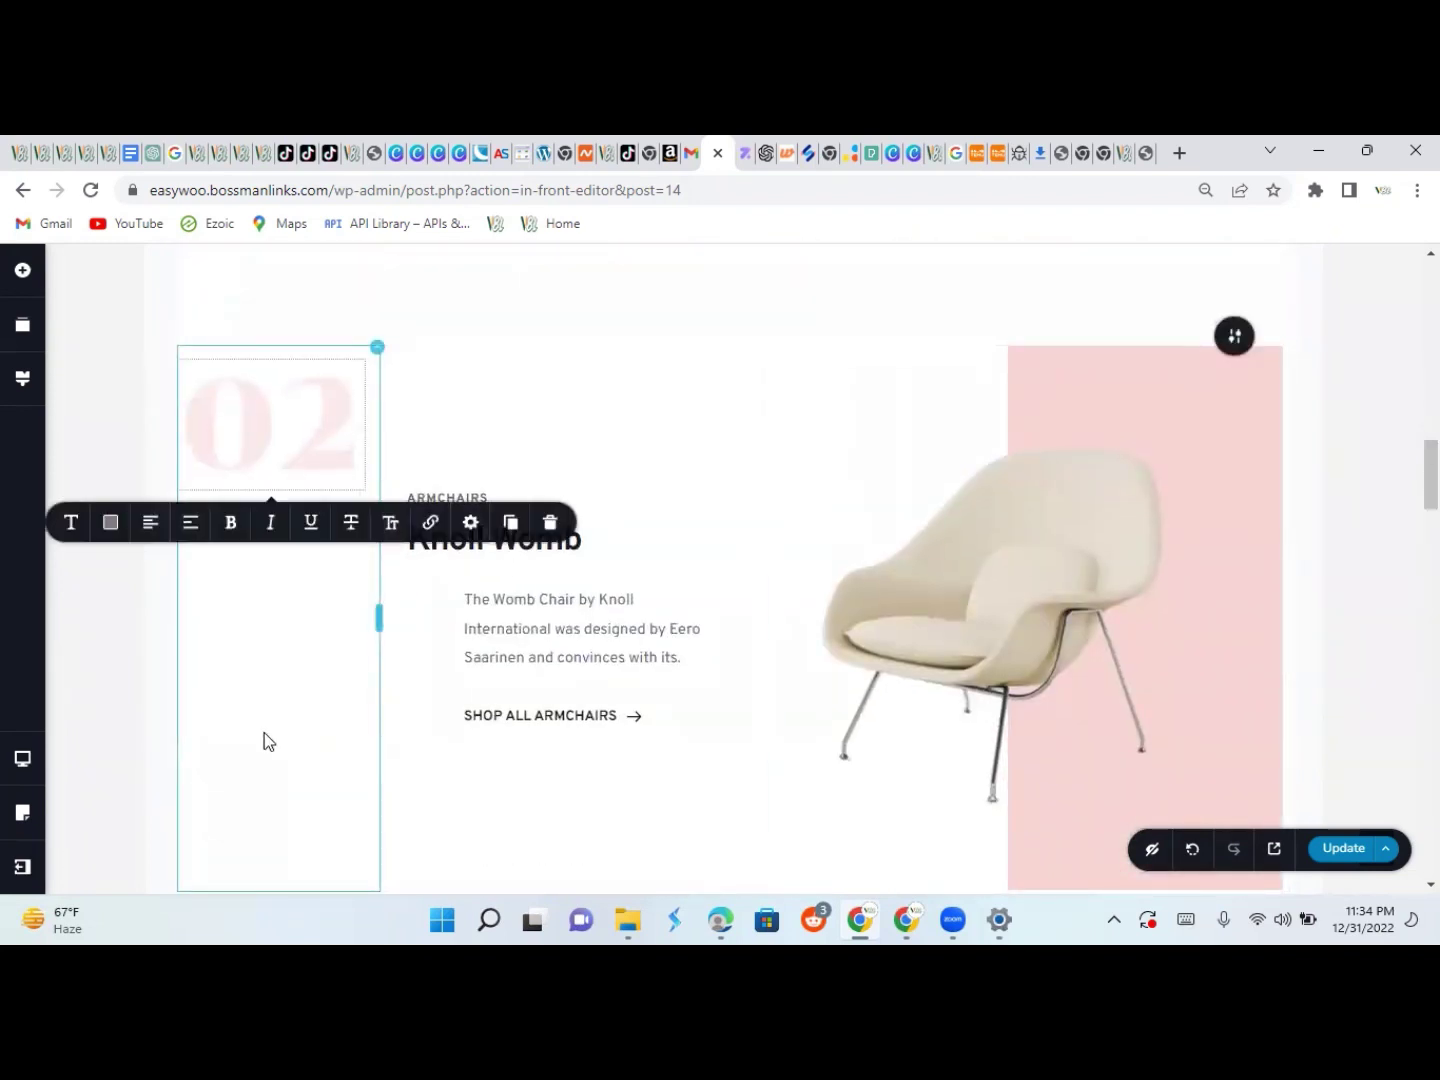
click(110, 522)
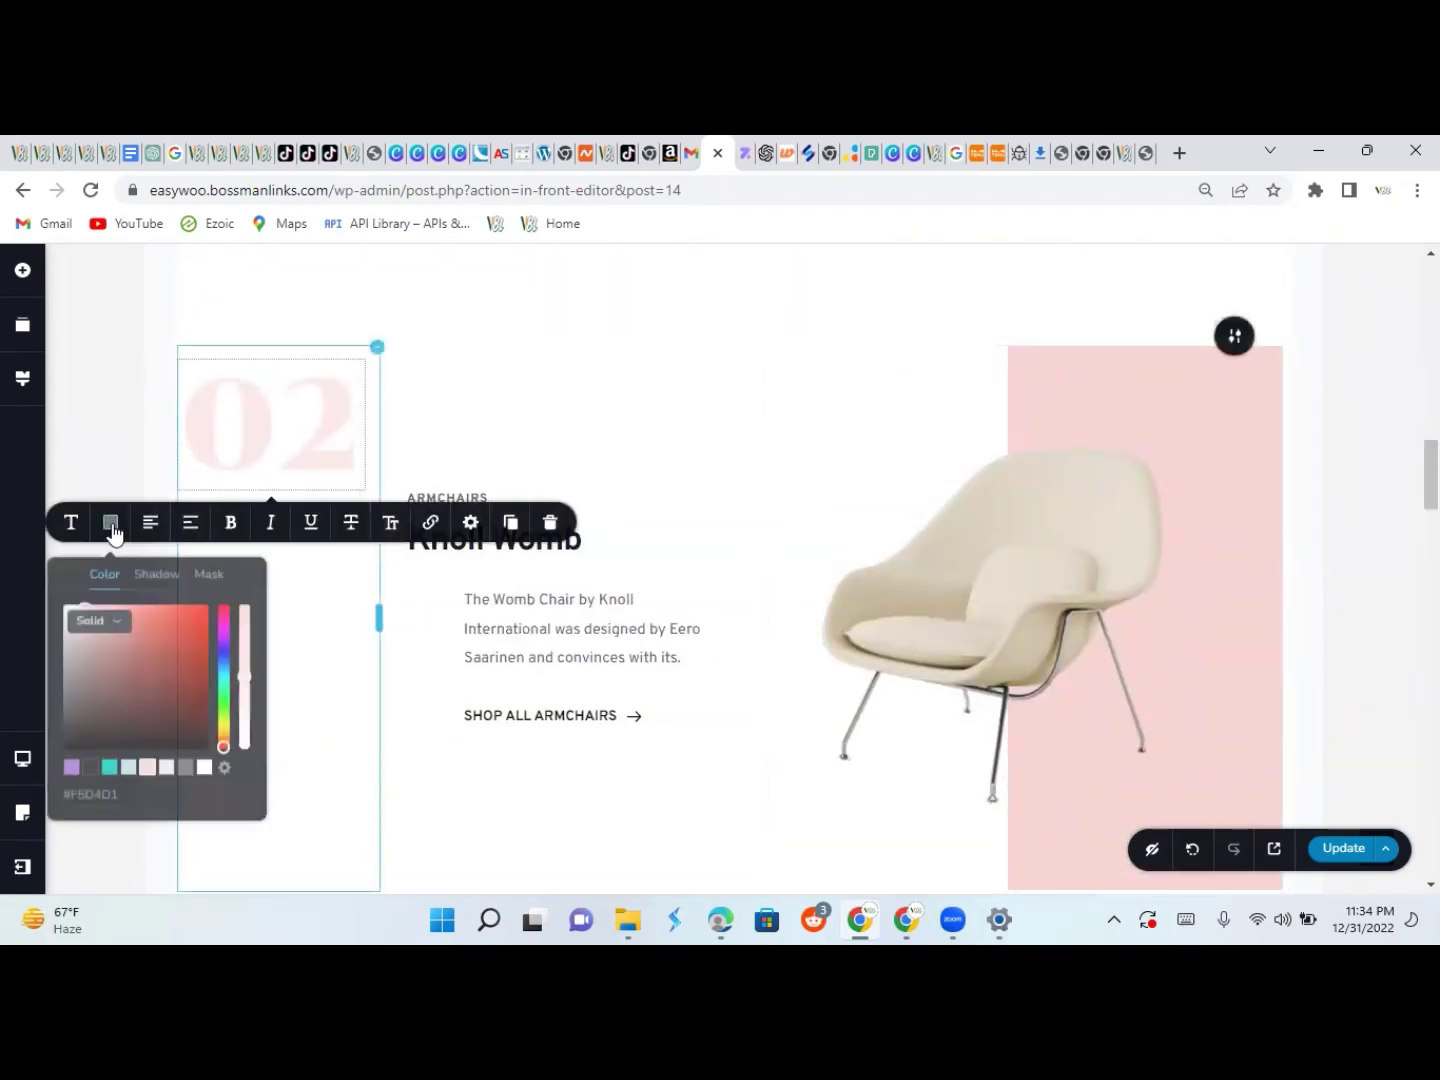
click(118, 791)
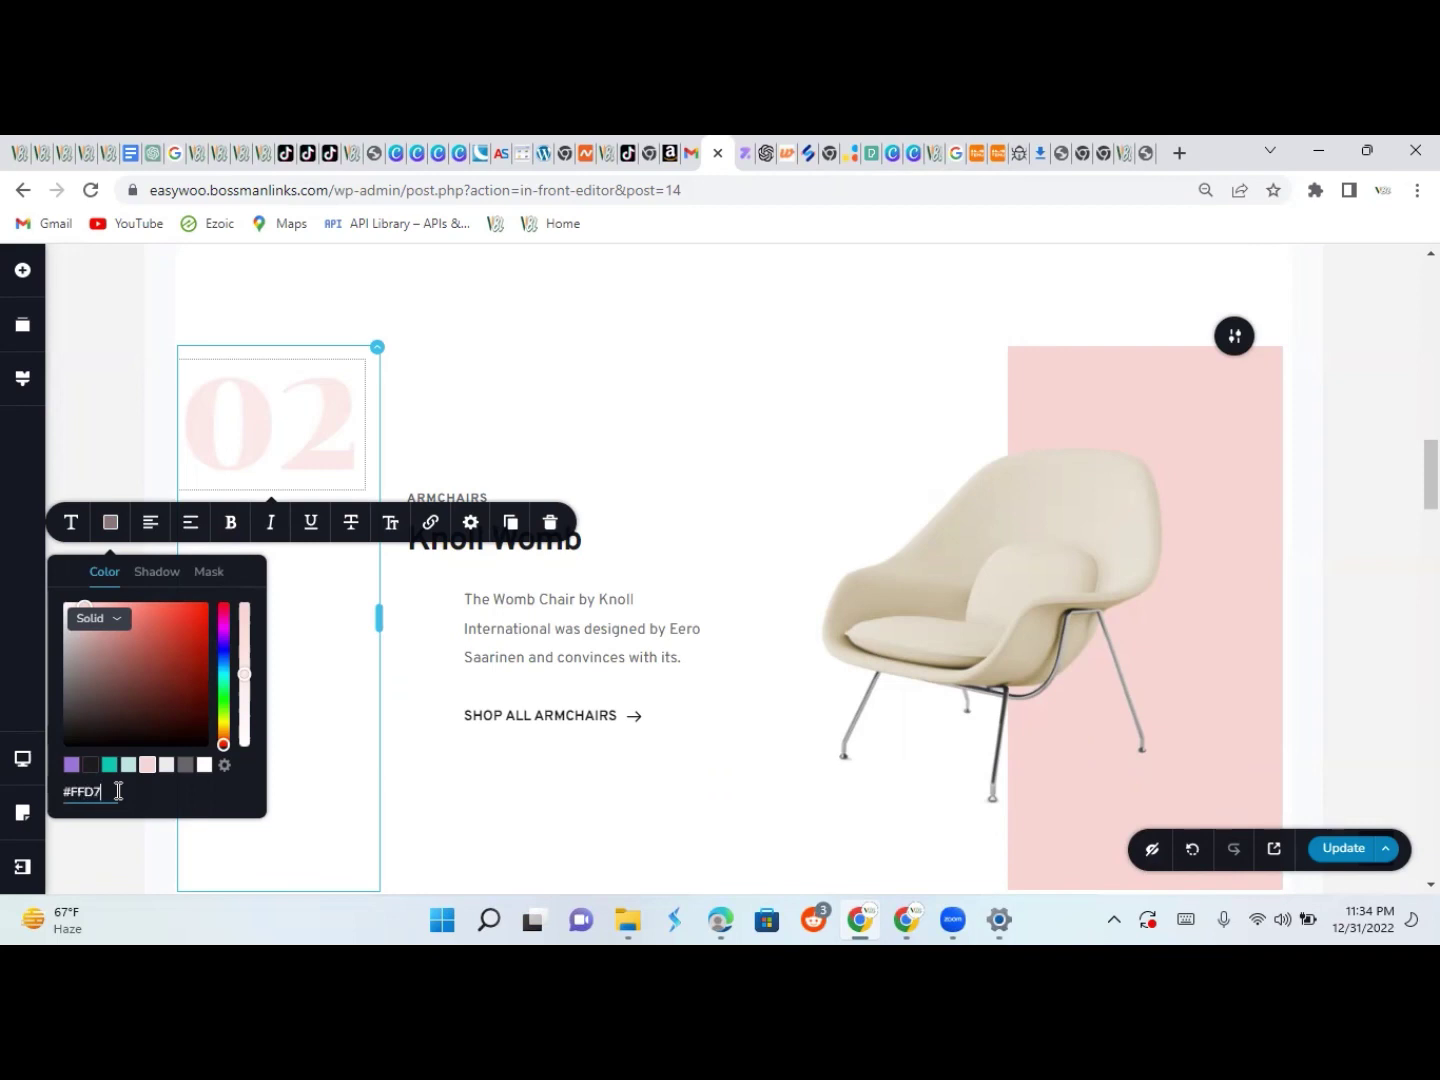
text(FFD700)
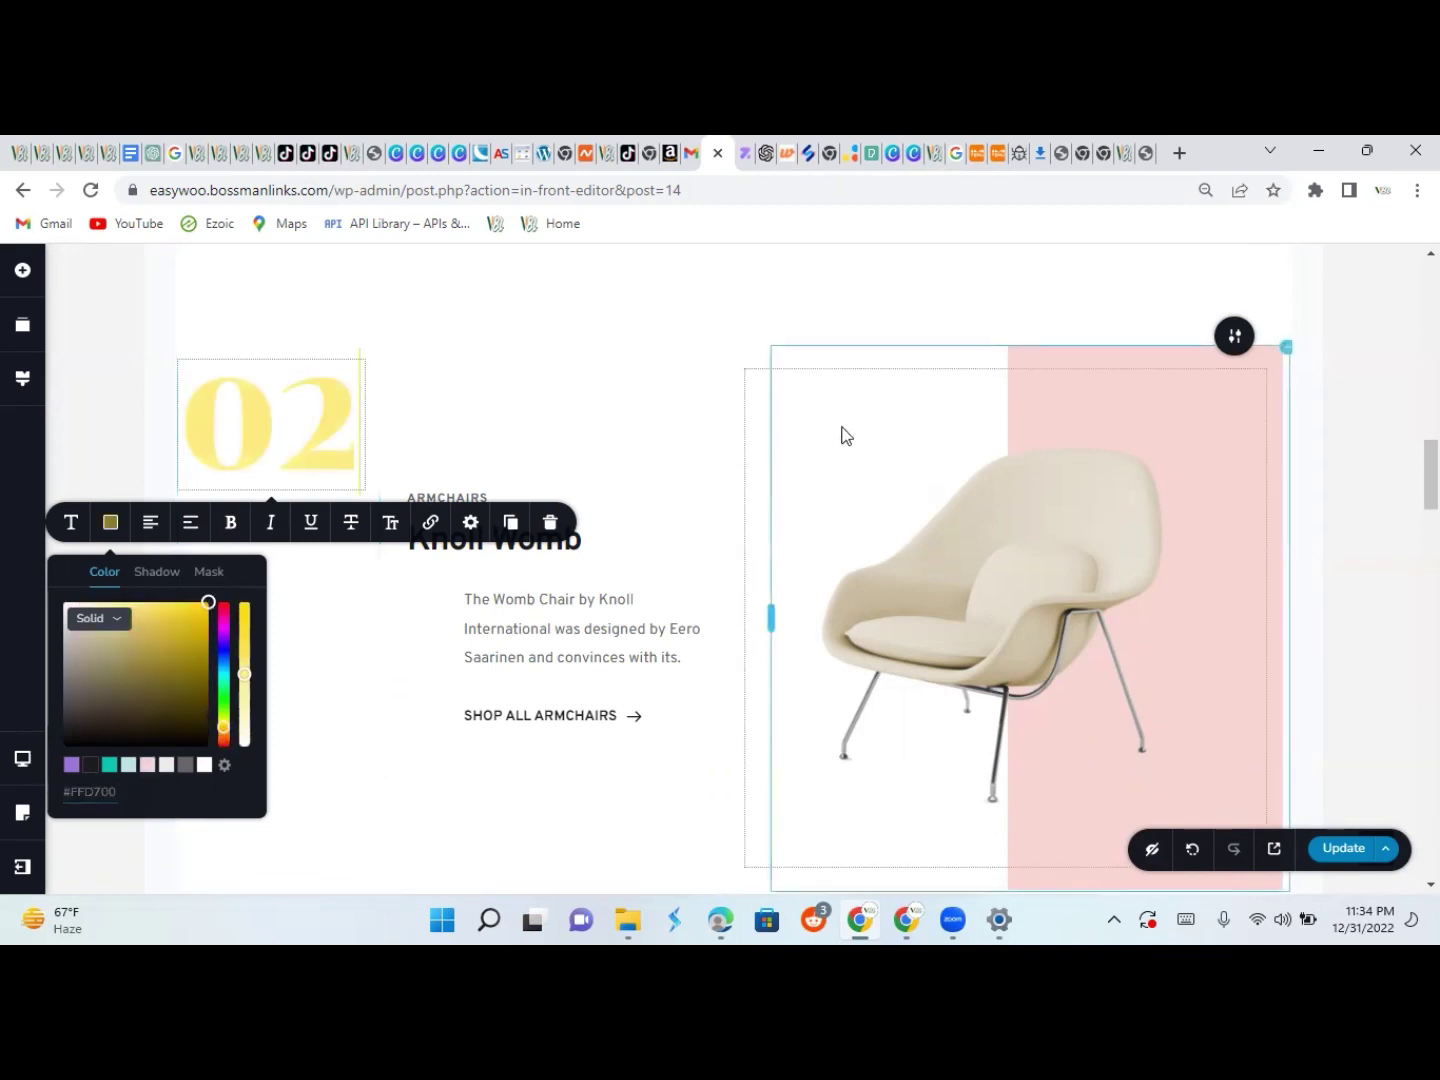
Replace the armchair image in section 02 with IMG_9700.gif from the media library
click(1013, 378)
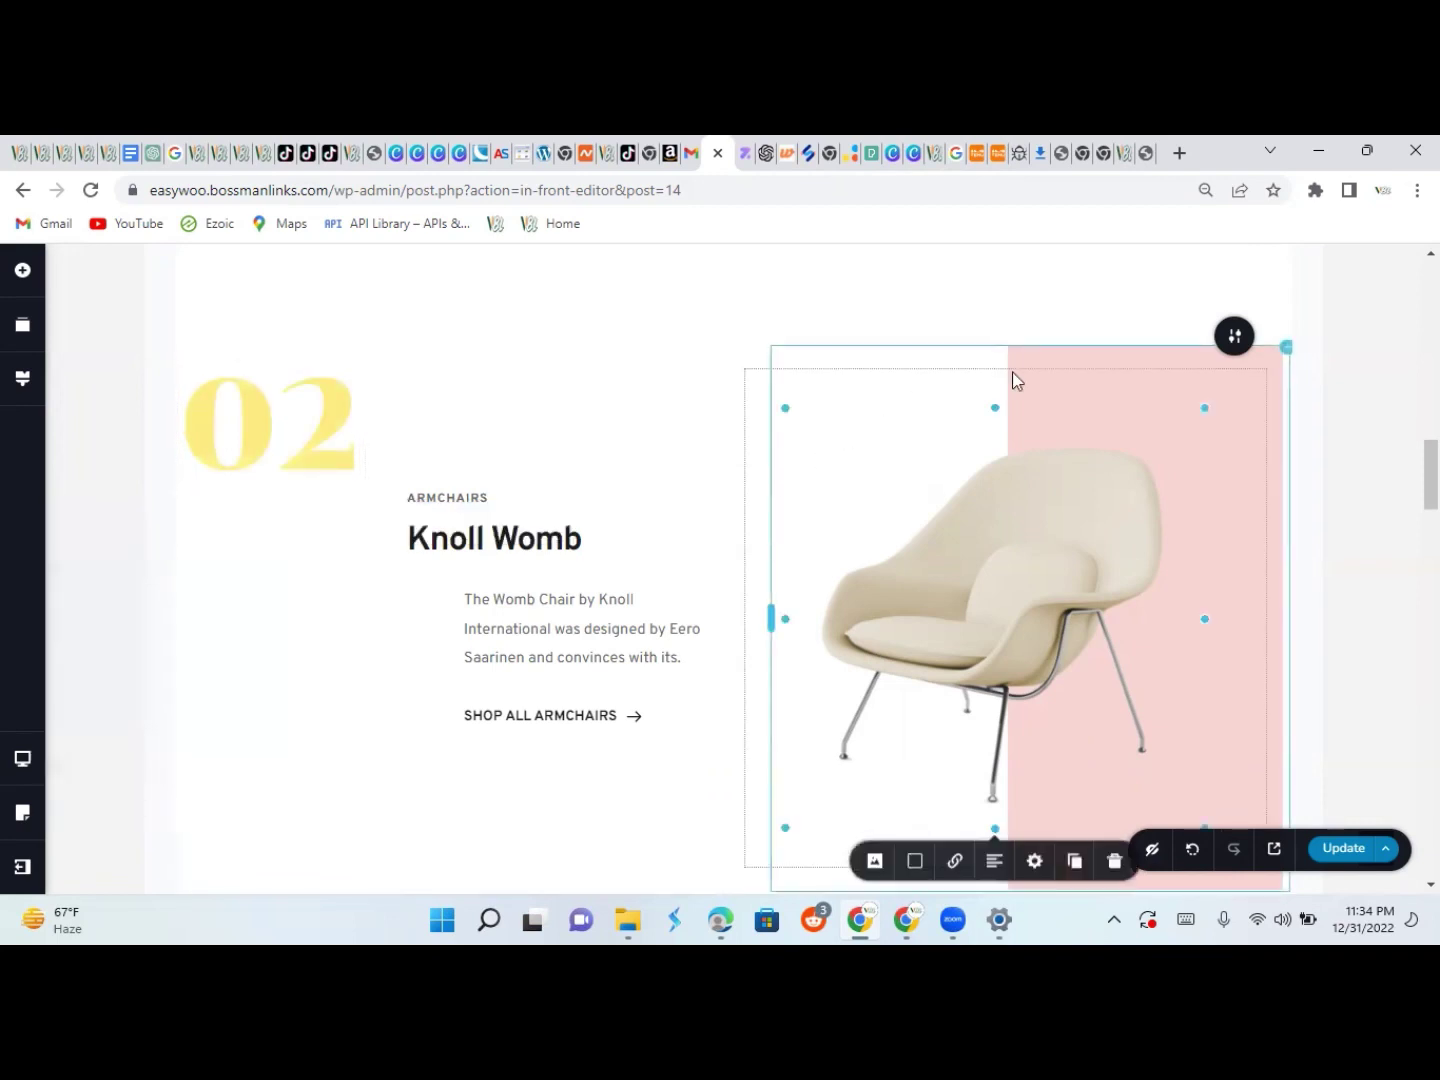
click(1231, 335)
click(1192, 447)
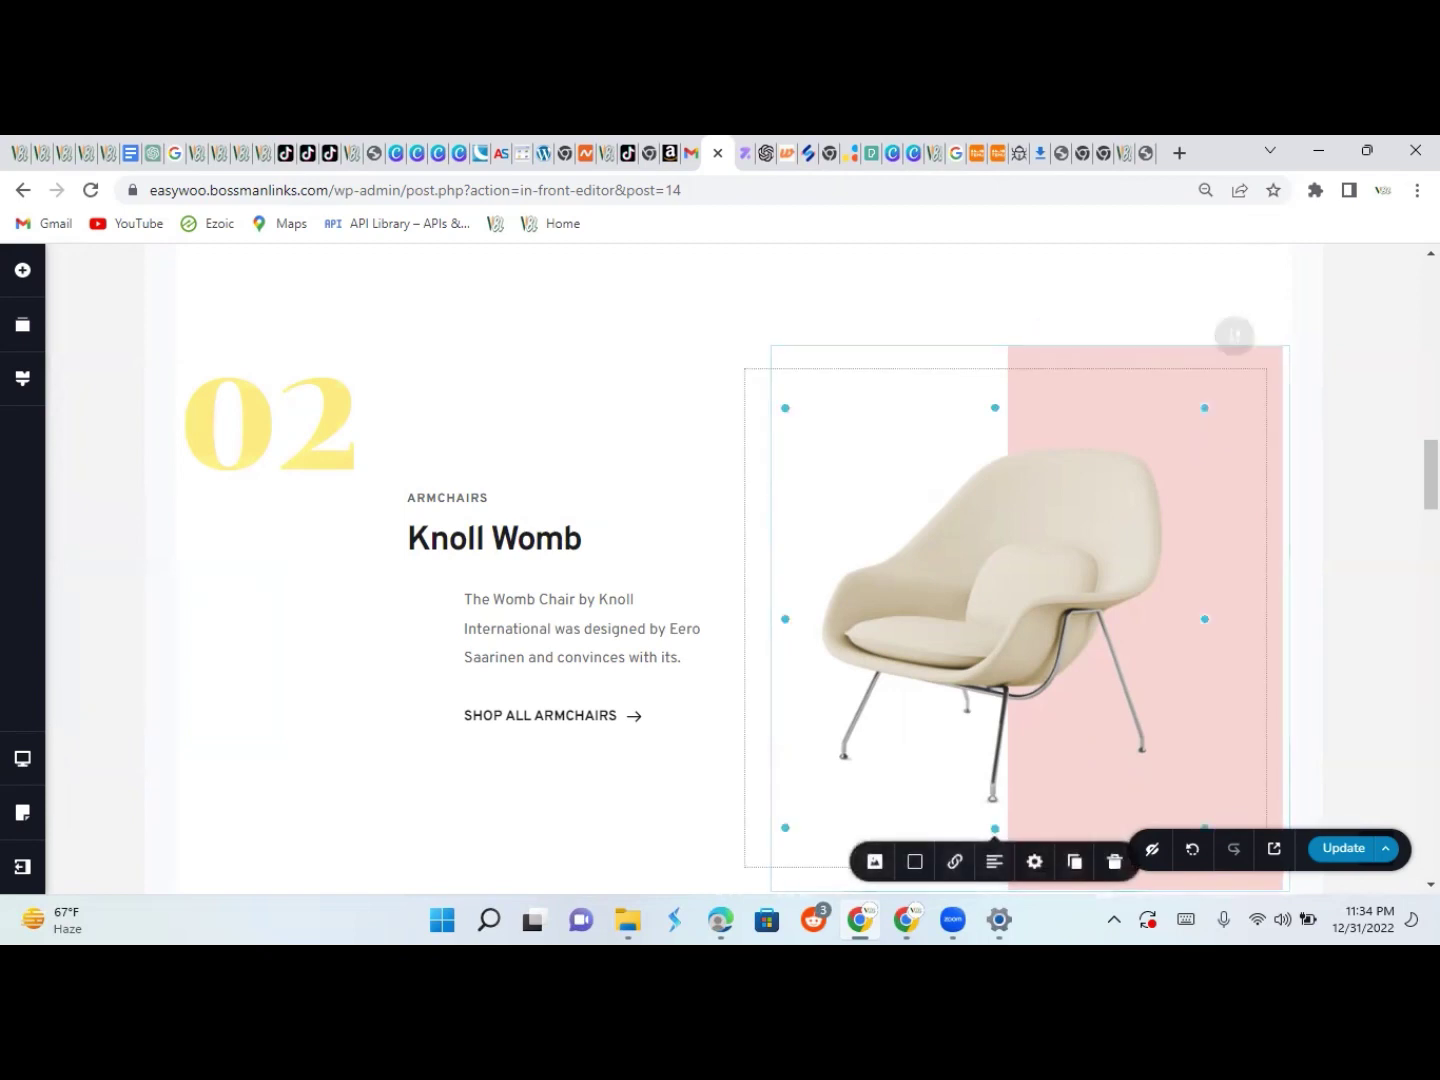
scroll(1025, 416, down, 3)
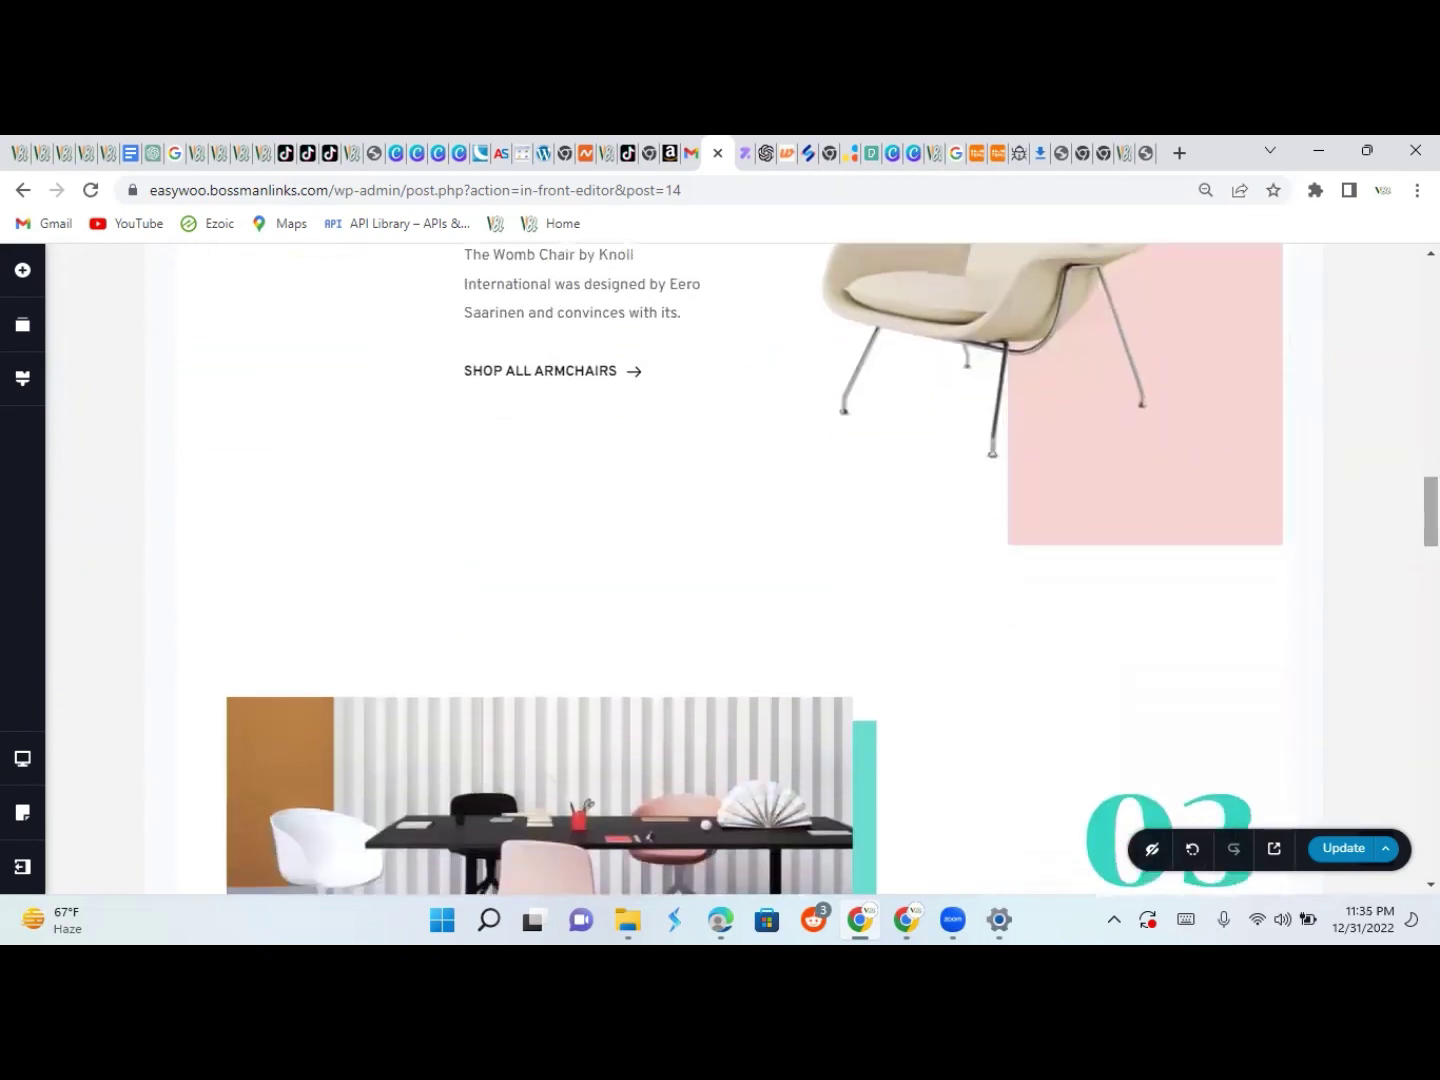
click(1027, 415)
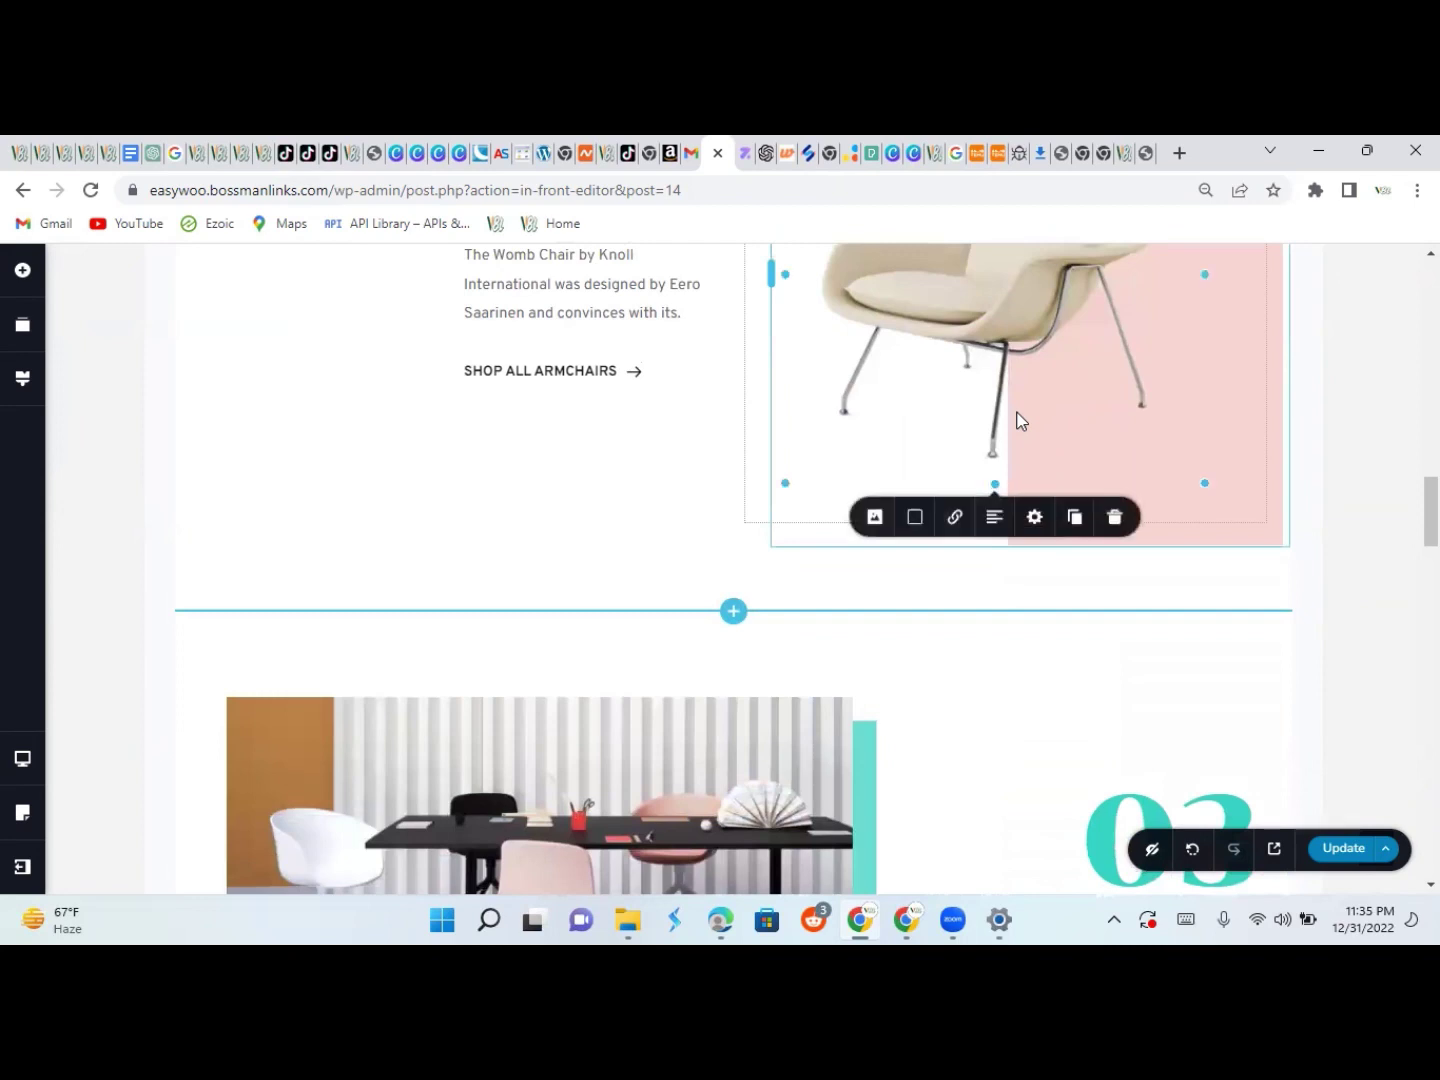
click(877, 535)
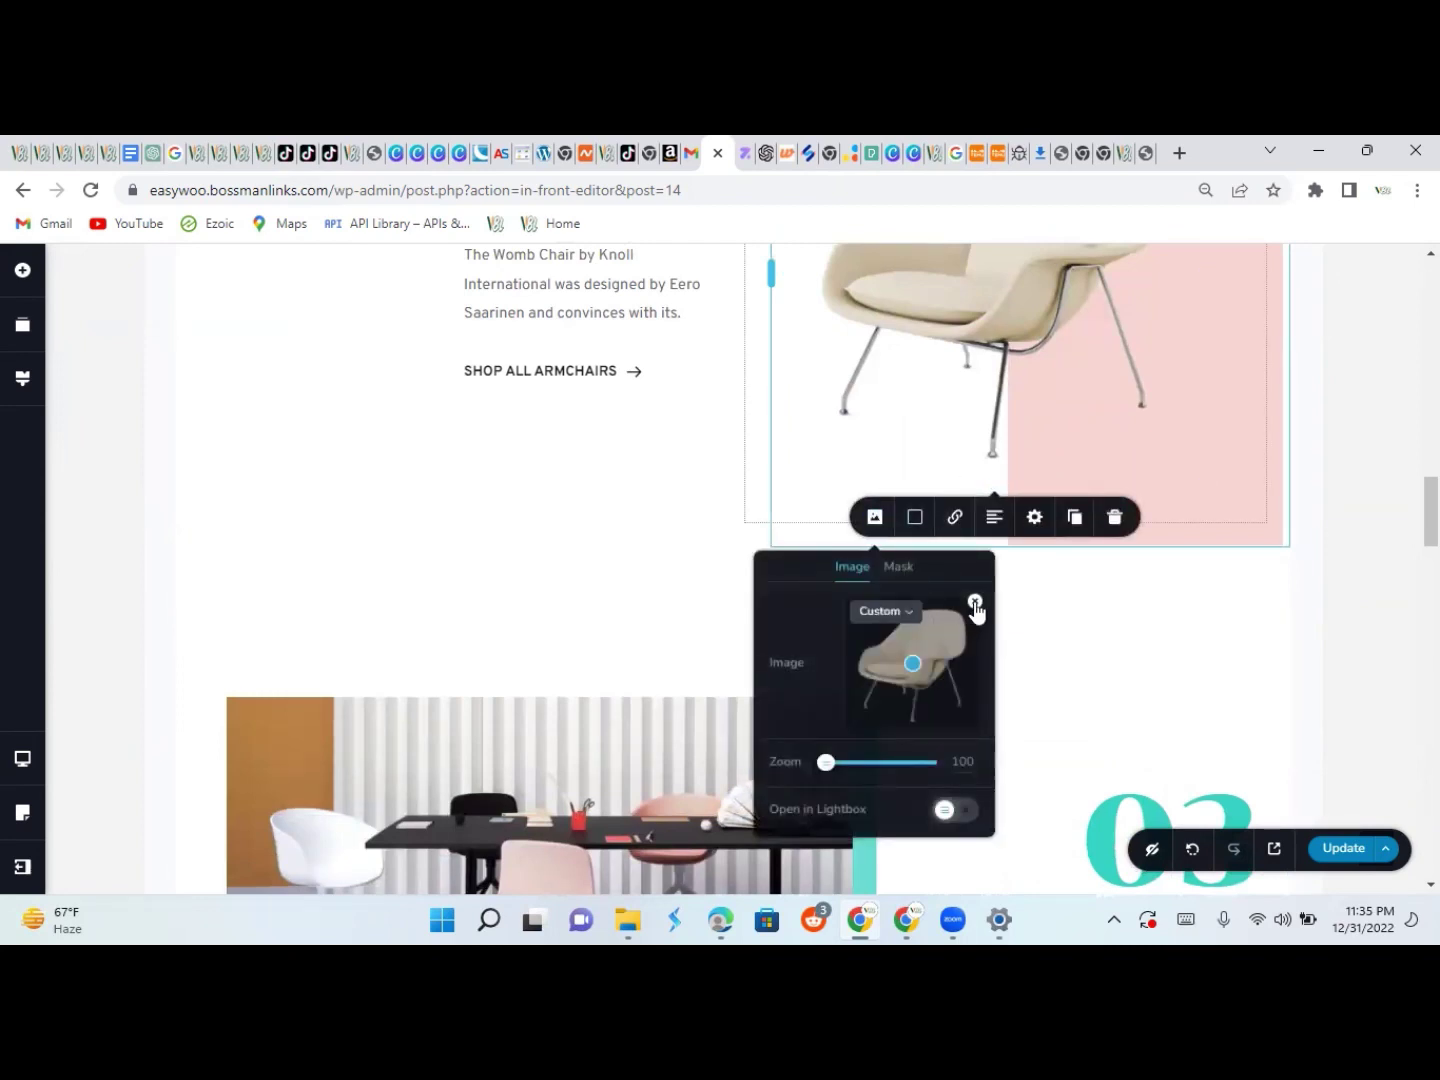
click(975, 603)
click(912, 650)
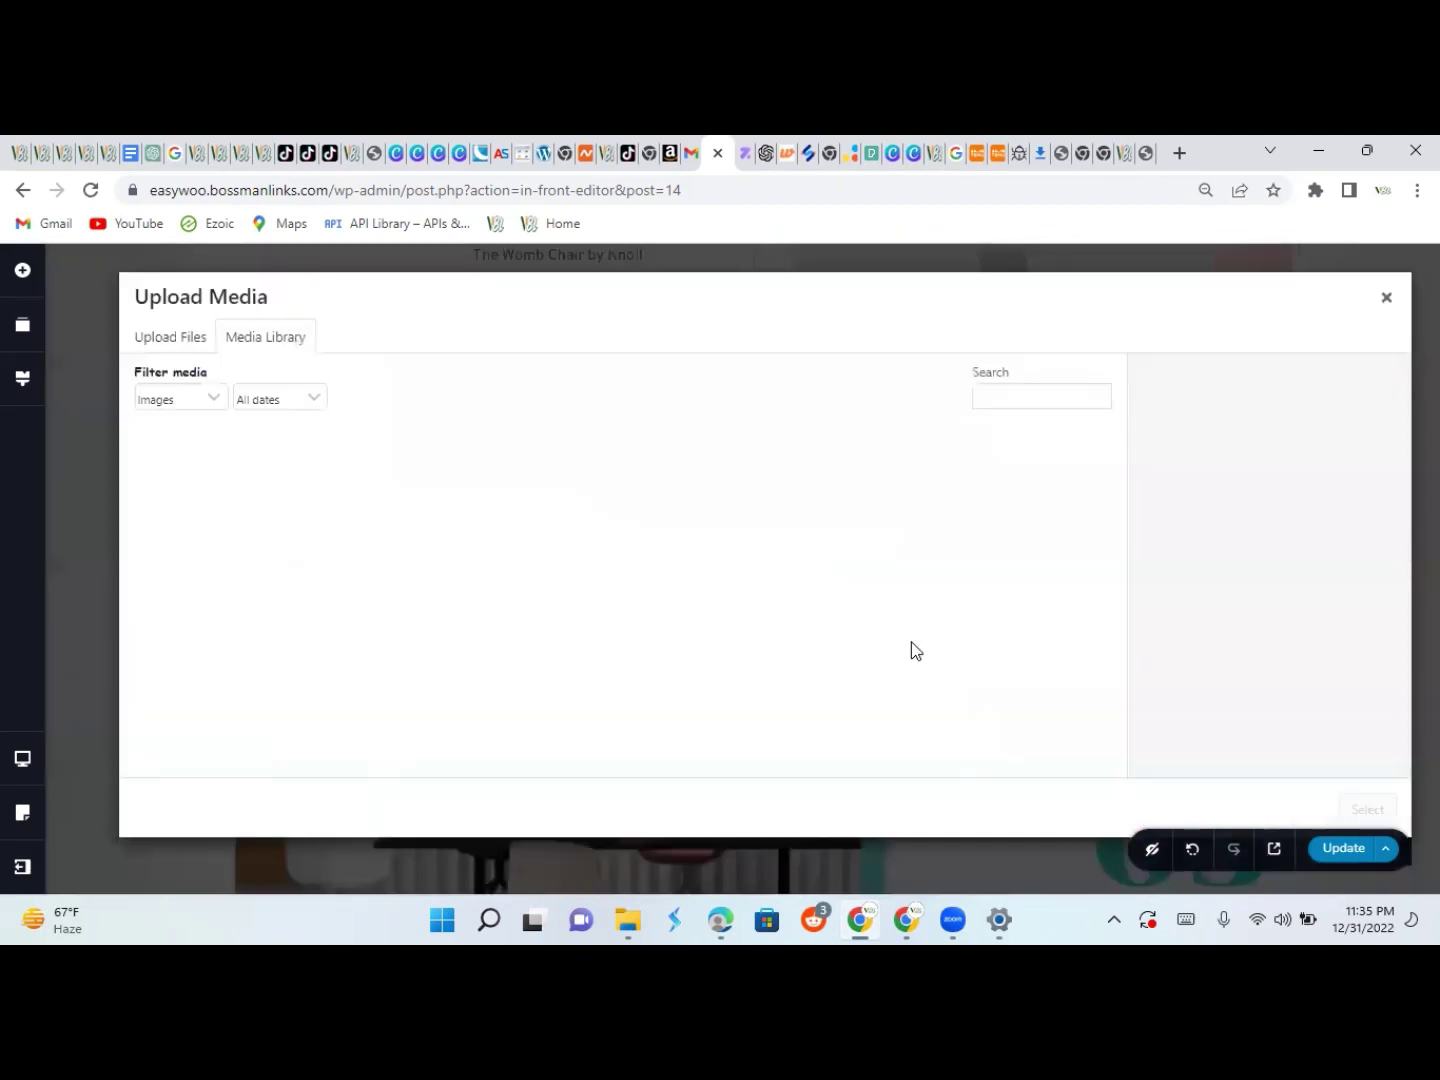
click(1015, 507)
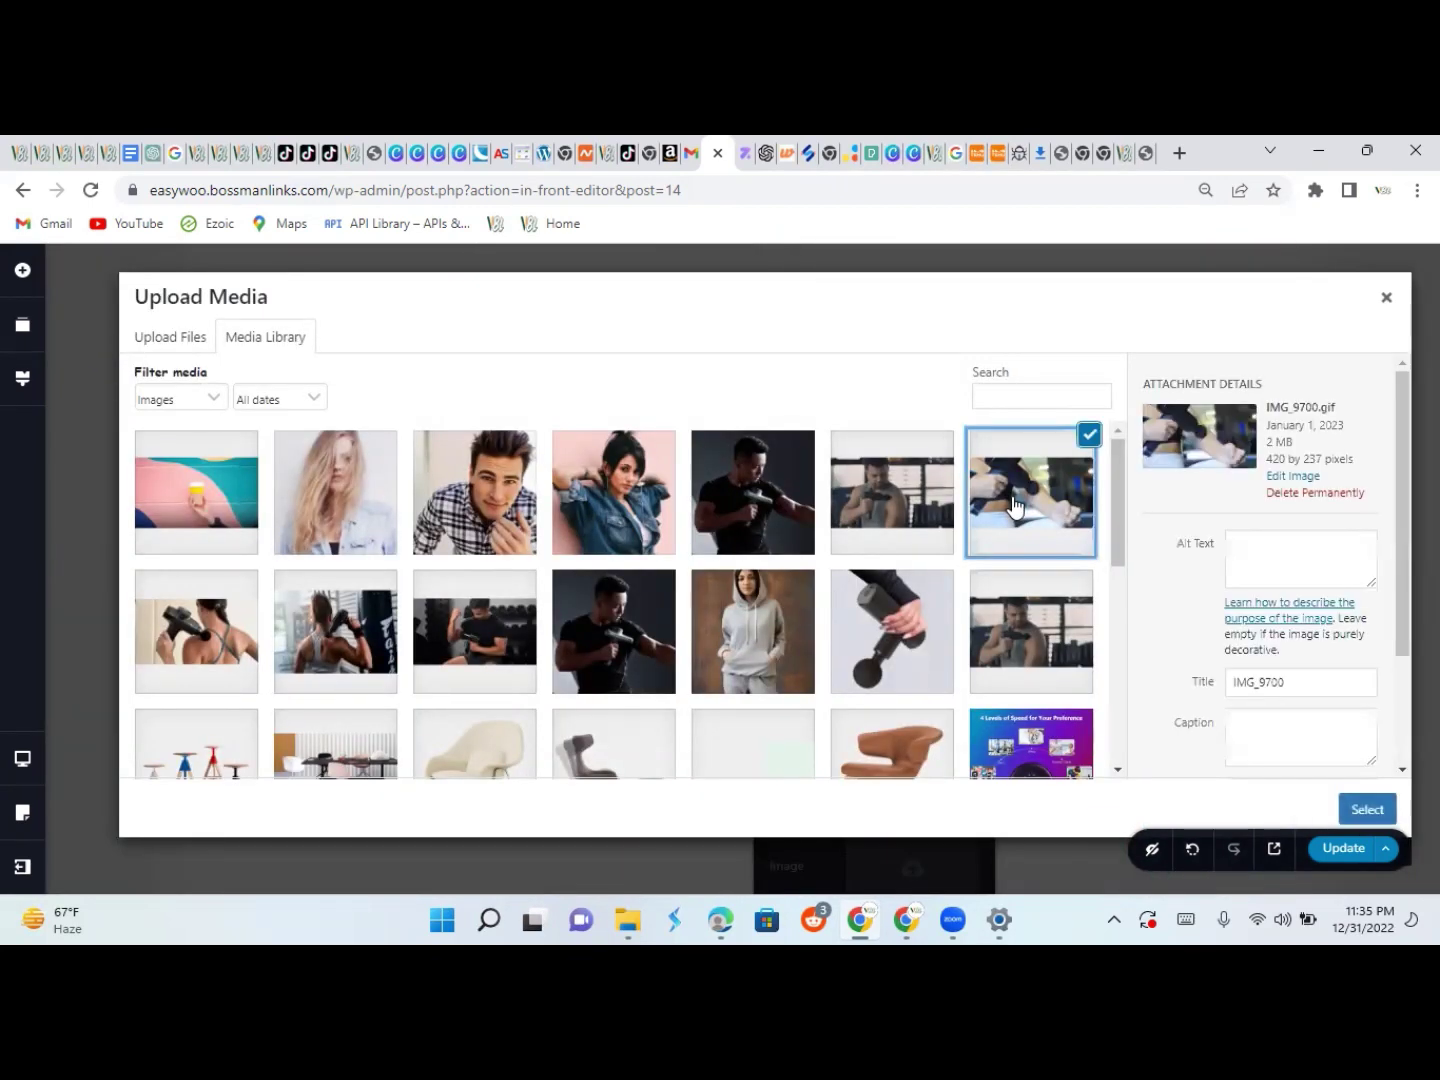
click(1377, 810)
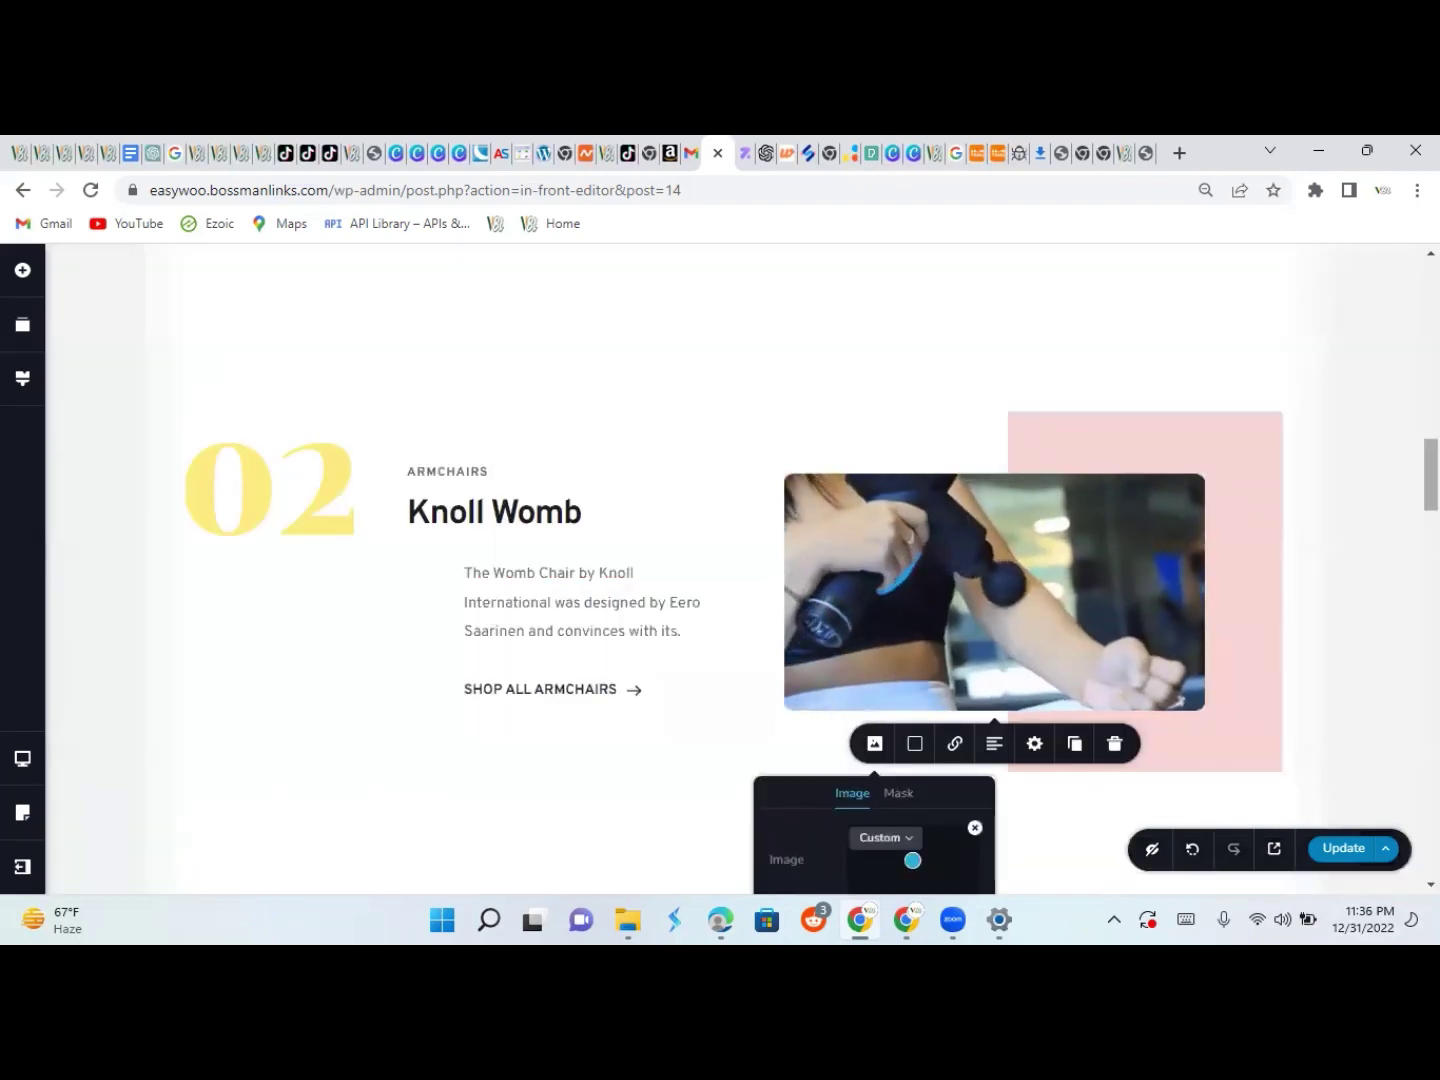
Review section 02 with its new image against the neighbouring sections 01 and 03
scroll(740, 570, down, 3)
scroll(740, 570, down, 1)
scroll(740, 570, up, 5)
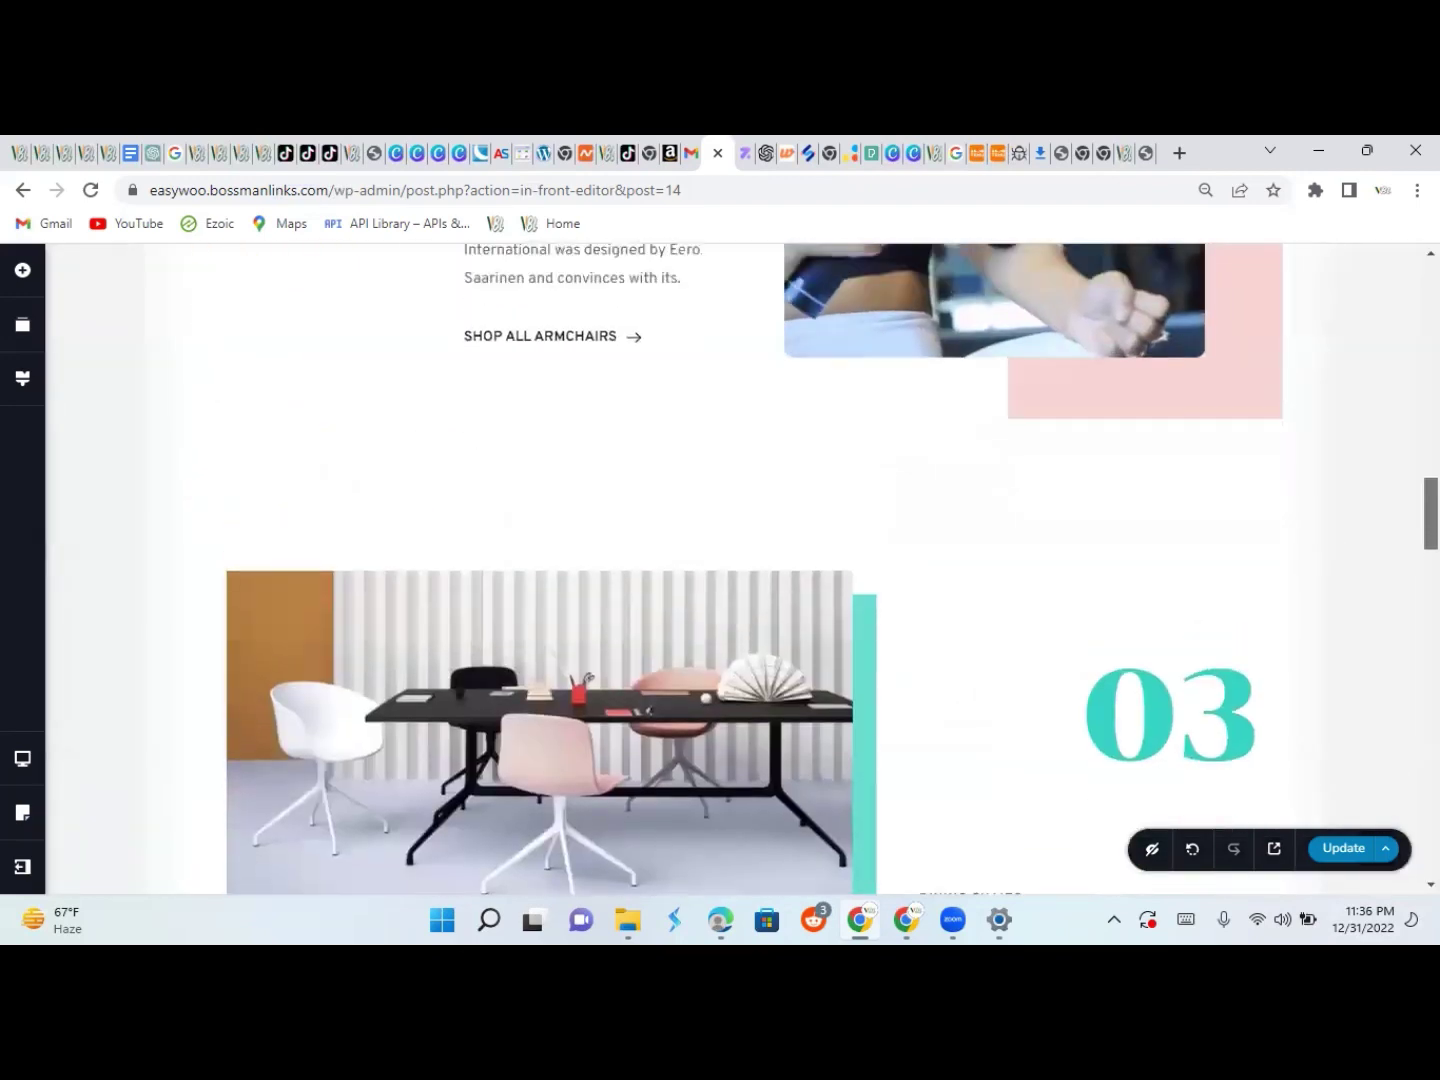
scroll(740, 570, down, 5)
scroll(740, 570, up, 5)
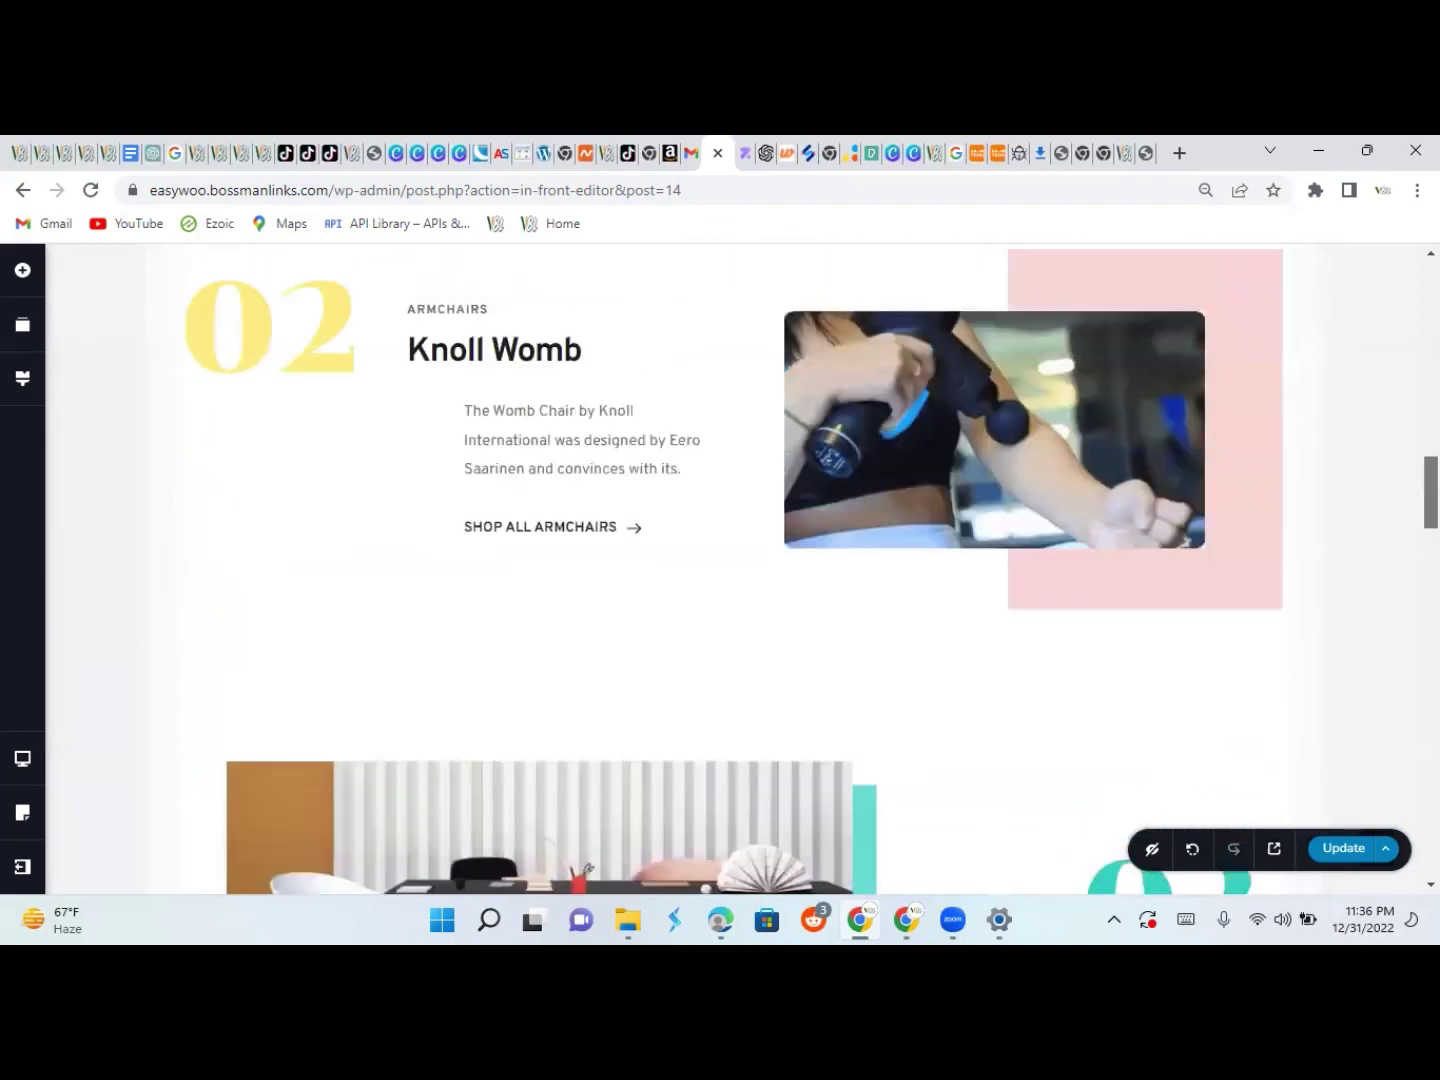
scroll(740, 570, down, 2)
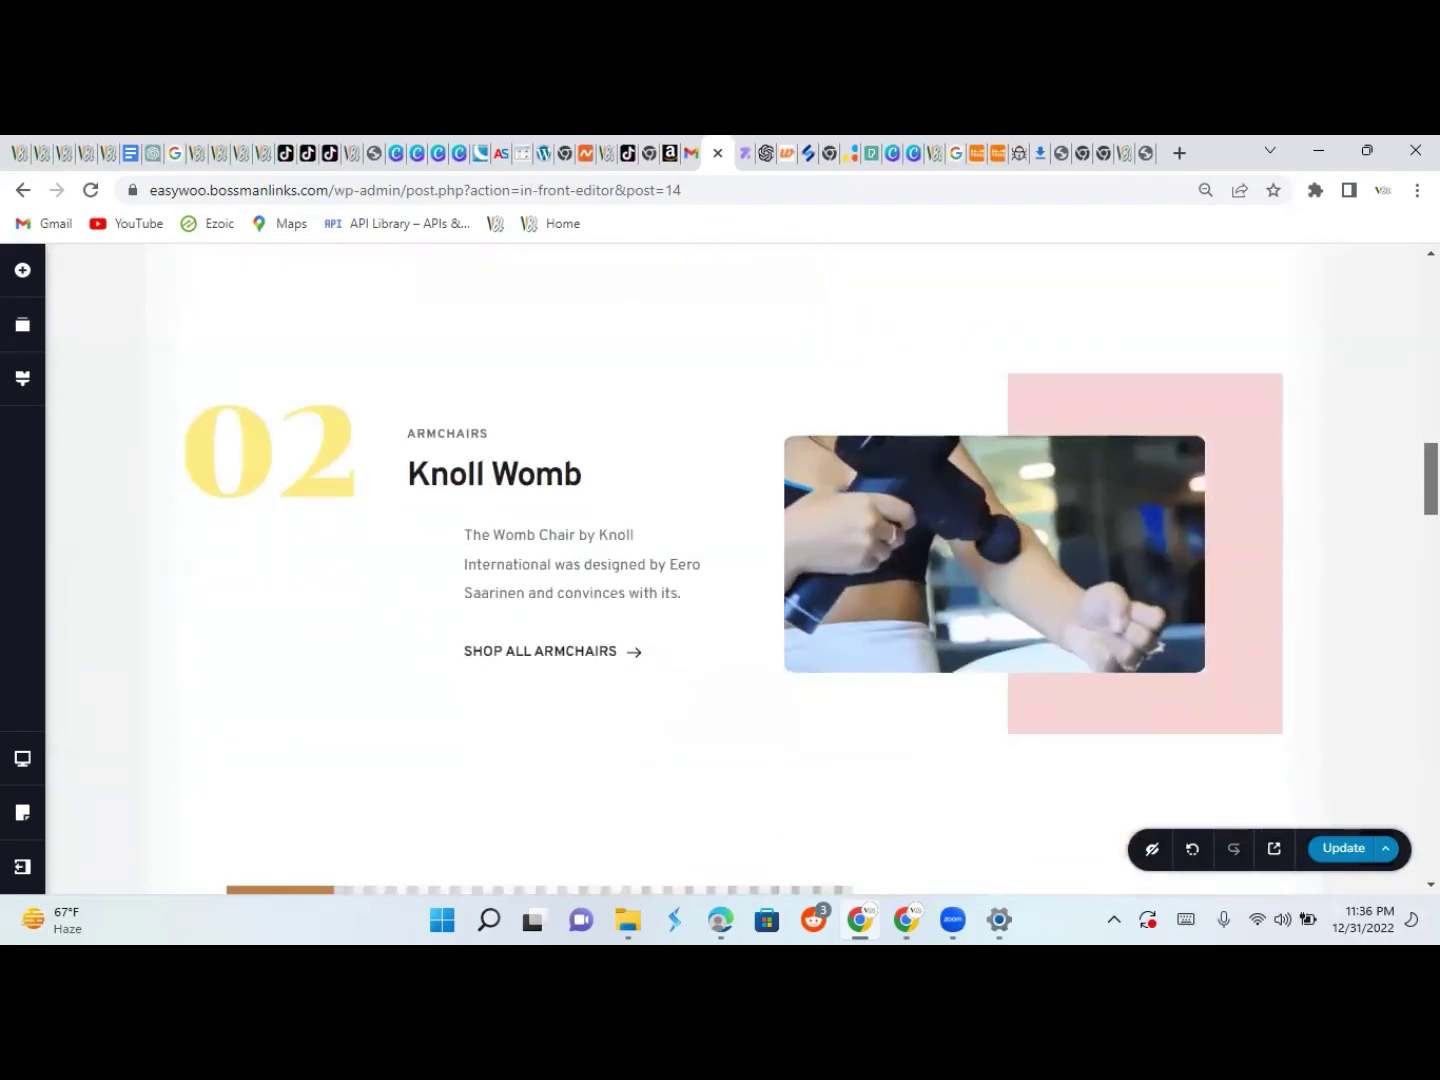
scroll(1300, 520, up, 1)
scroll(1300, 520, down, 2)
scroll(1238, 410, up, 5)
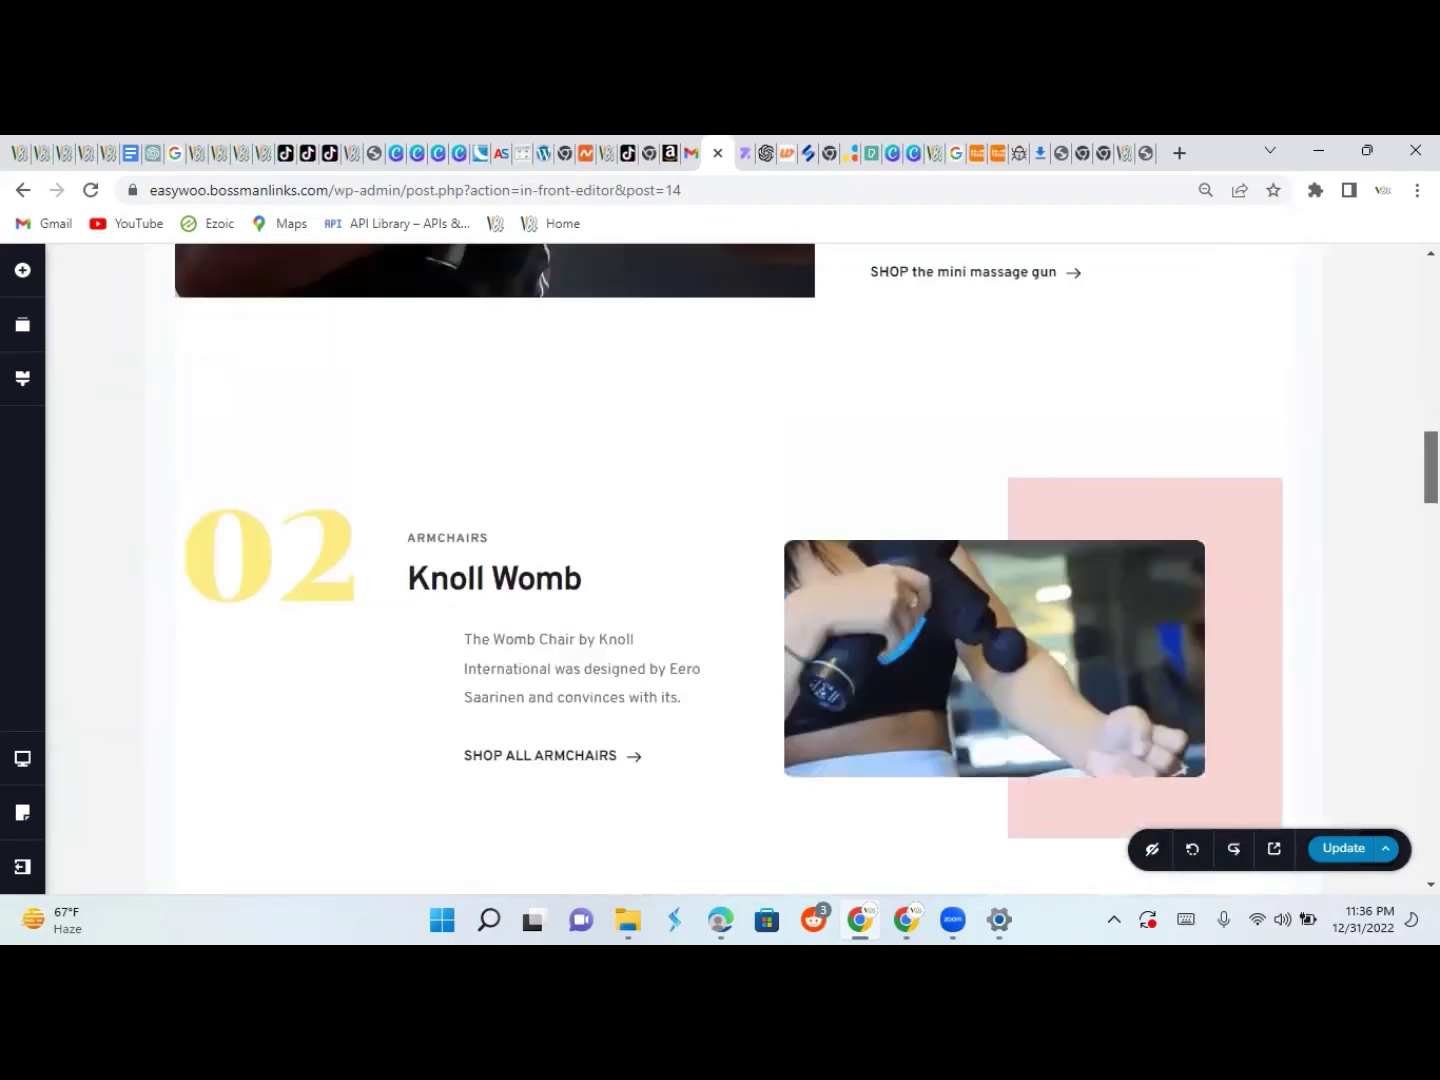
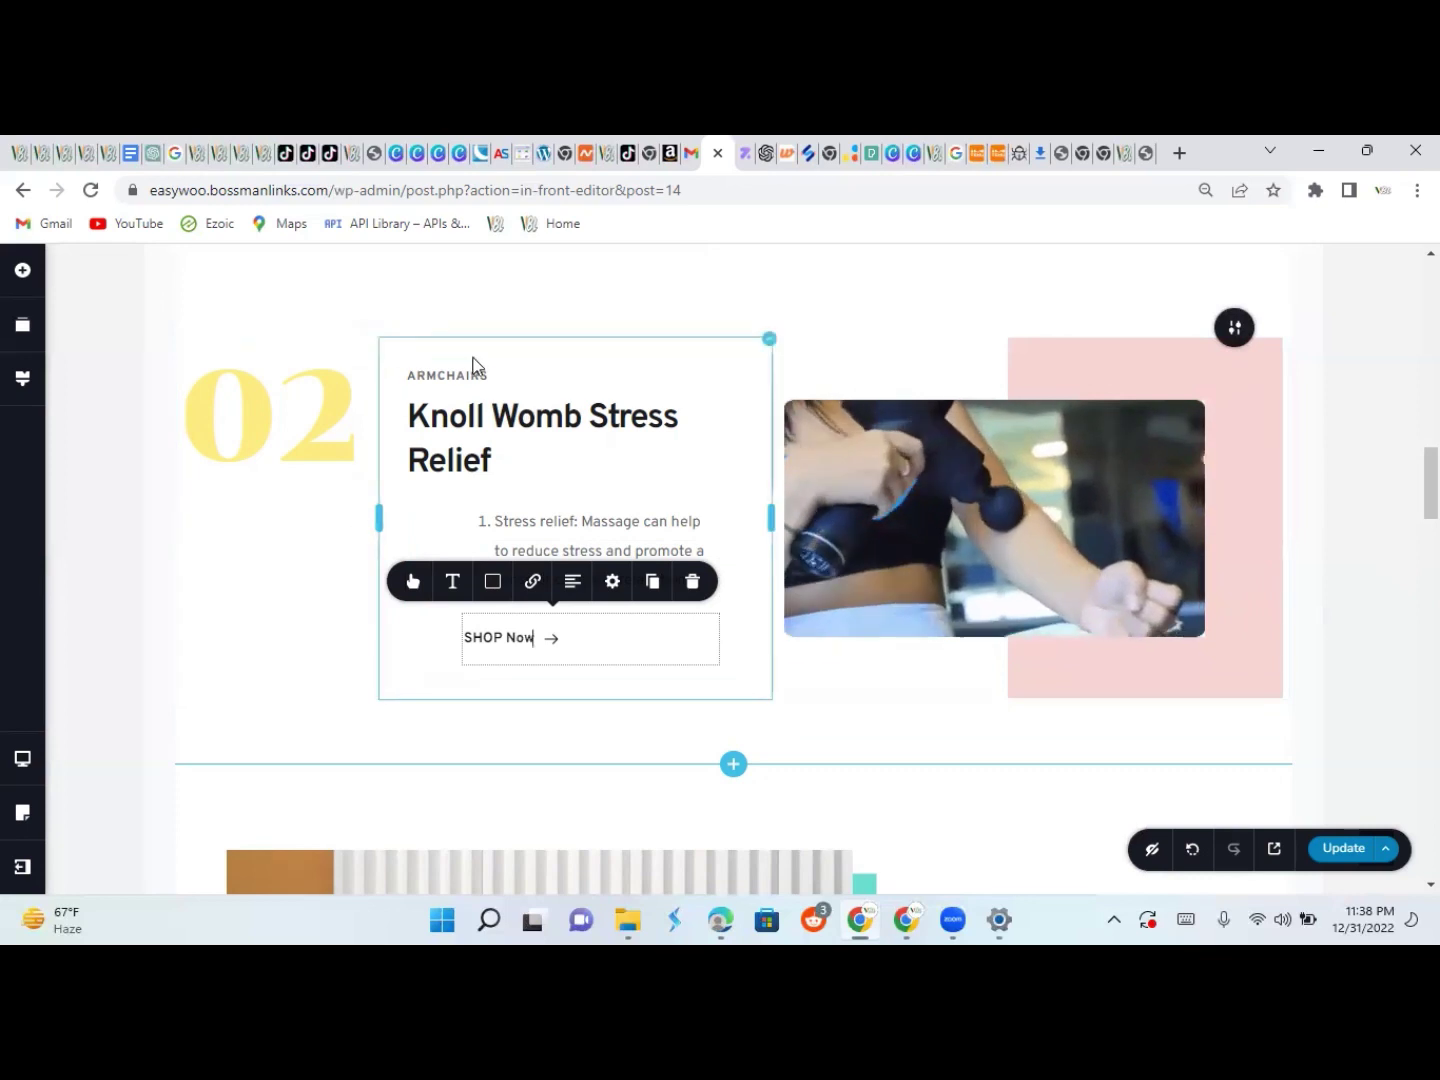
Replace the ARMCHAIRS label above the section 02 heading with "Feel Relaxed"
click(478, 374)
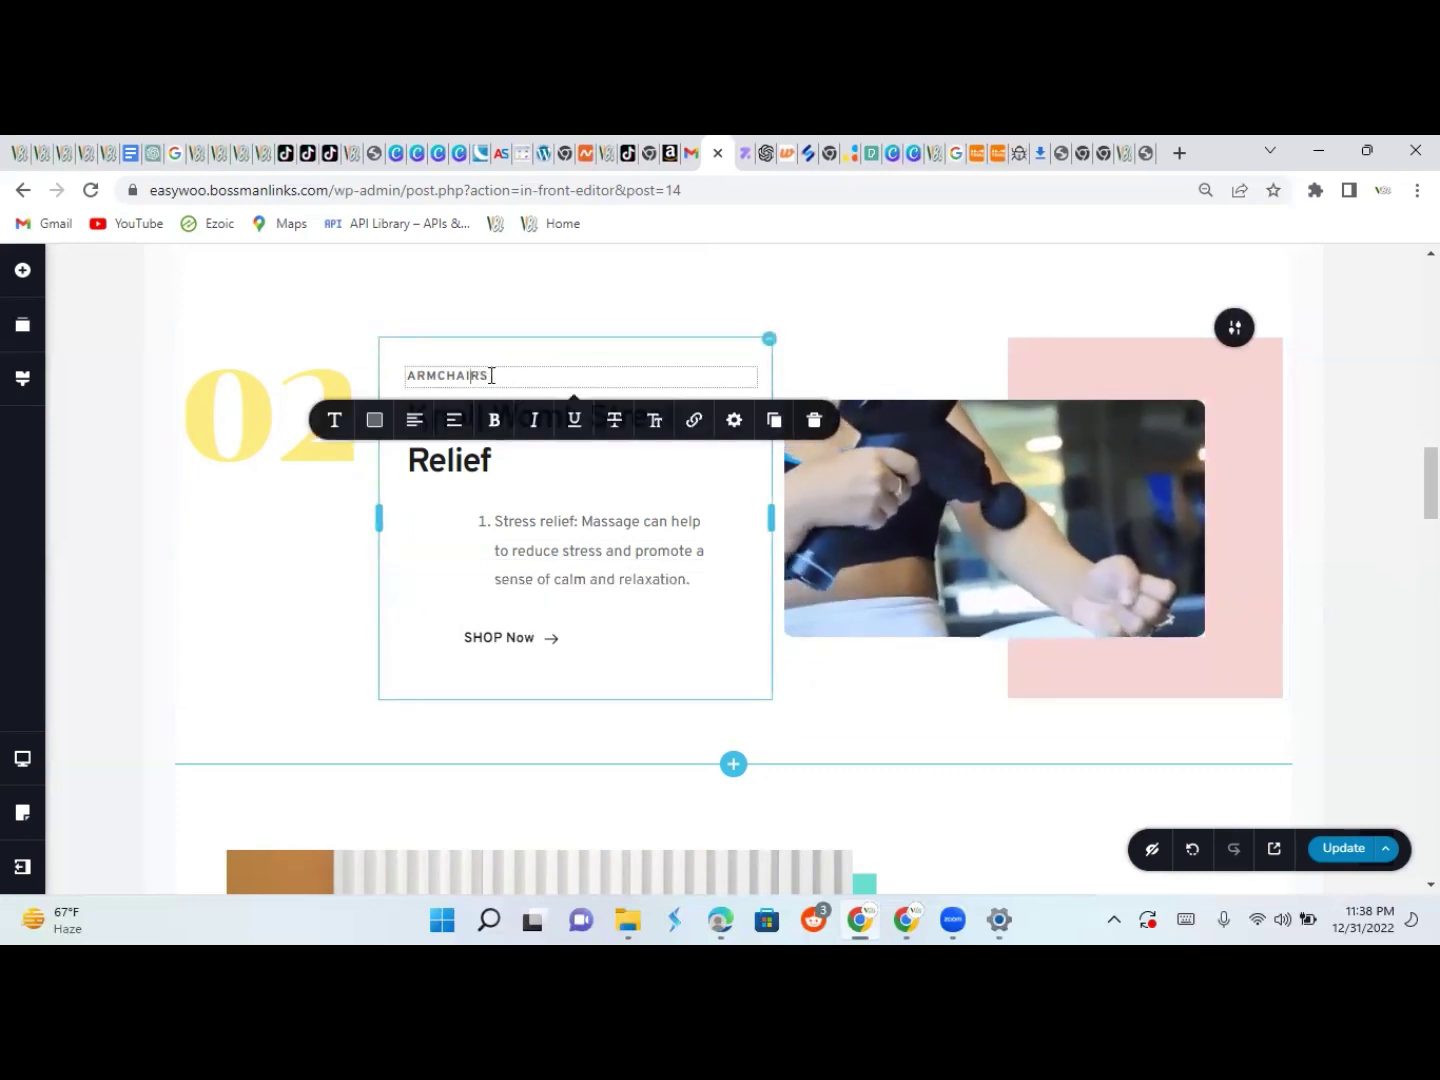
key(BackSpace)
key(BackSpace)
key(BackSpace)
key(BackSpace)
key(BackSpace)
key(BackSpace)
key(BackSpace)
key(BackSpace)
key(BackSpace)
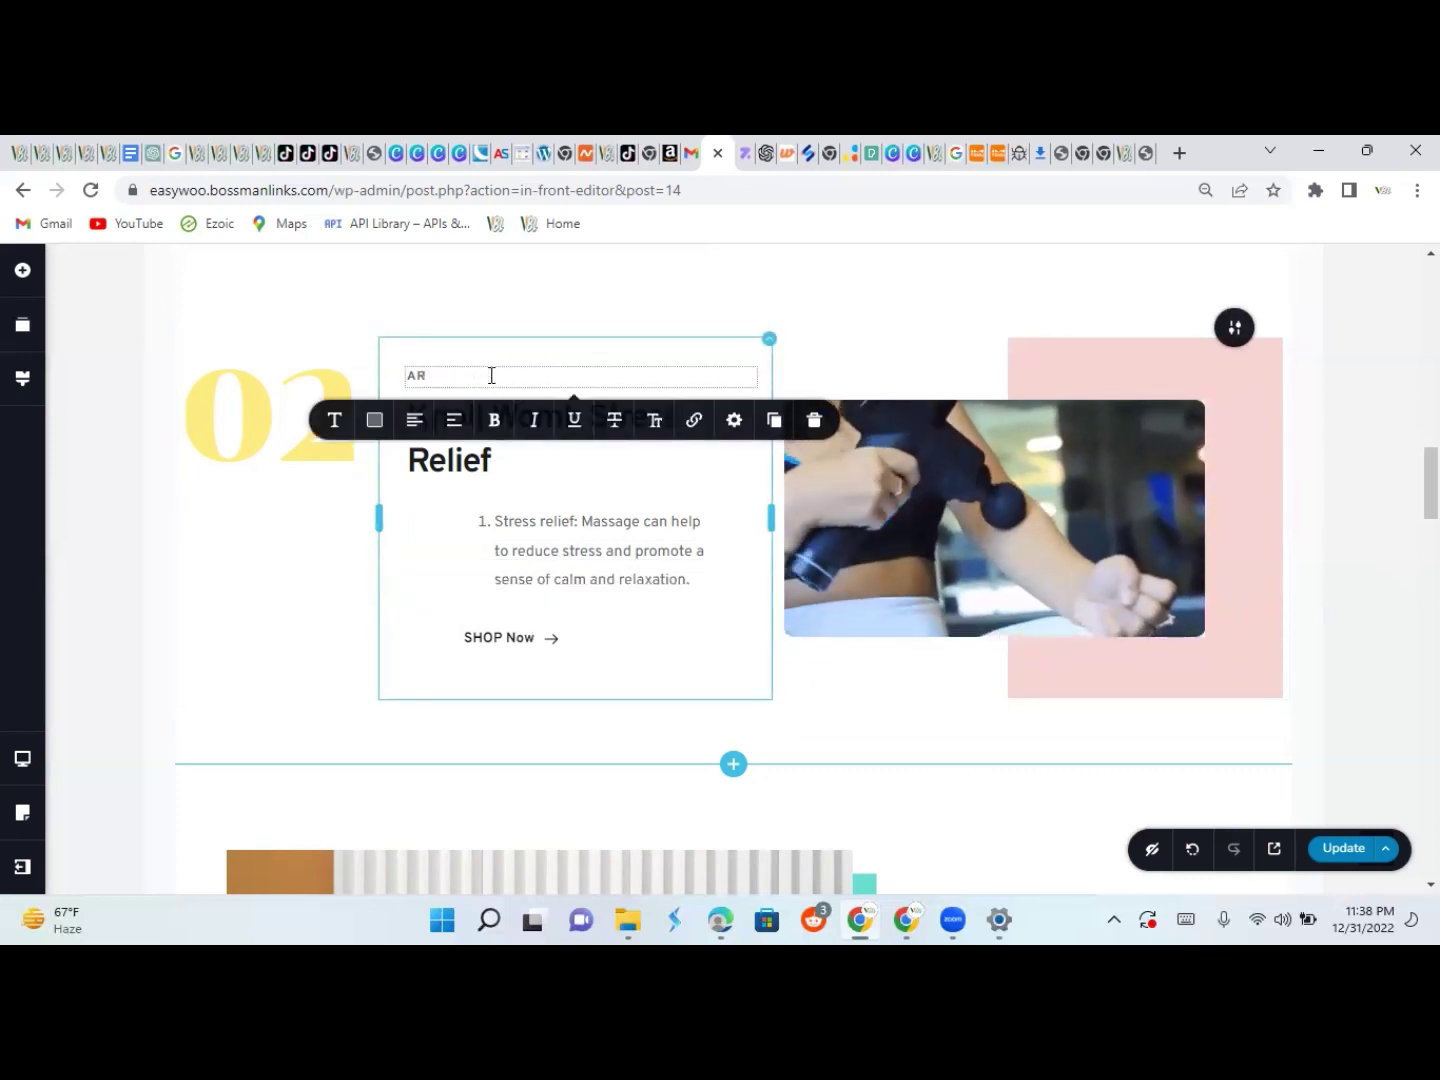
text(Feel R)
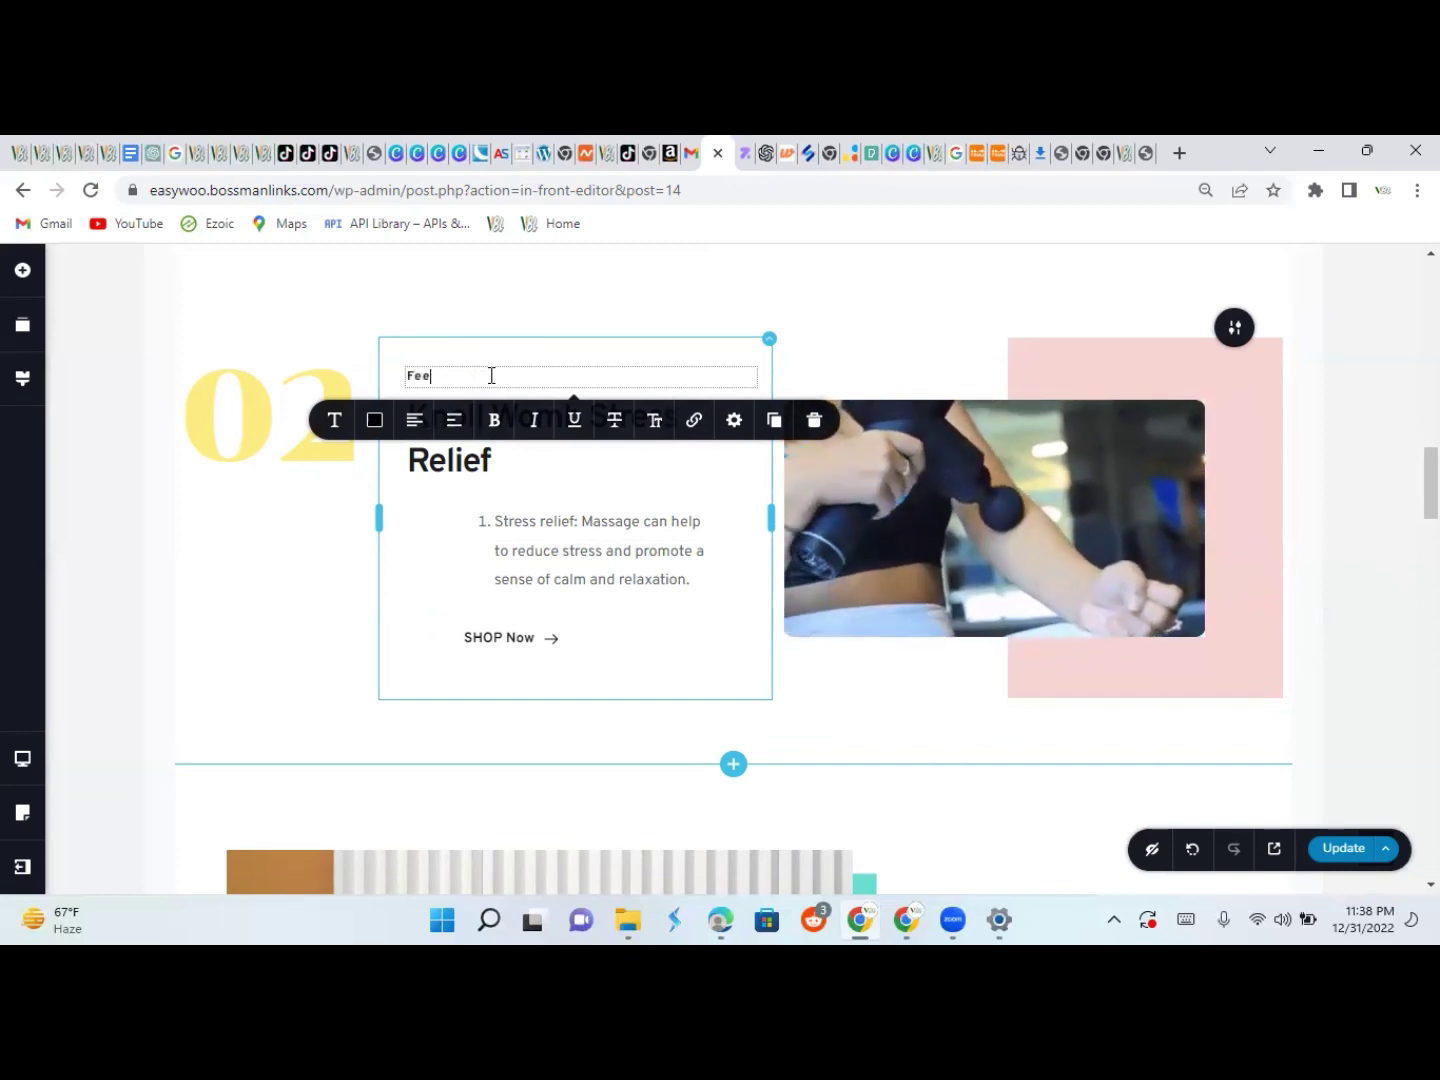
text(elaxe)
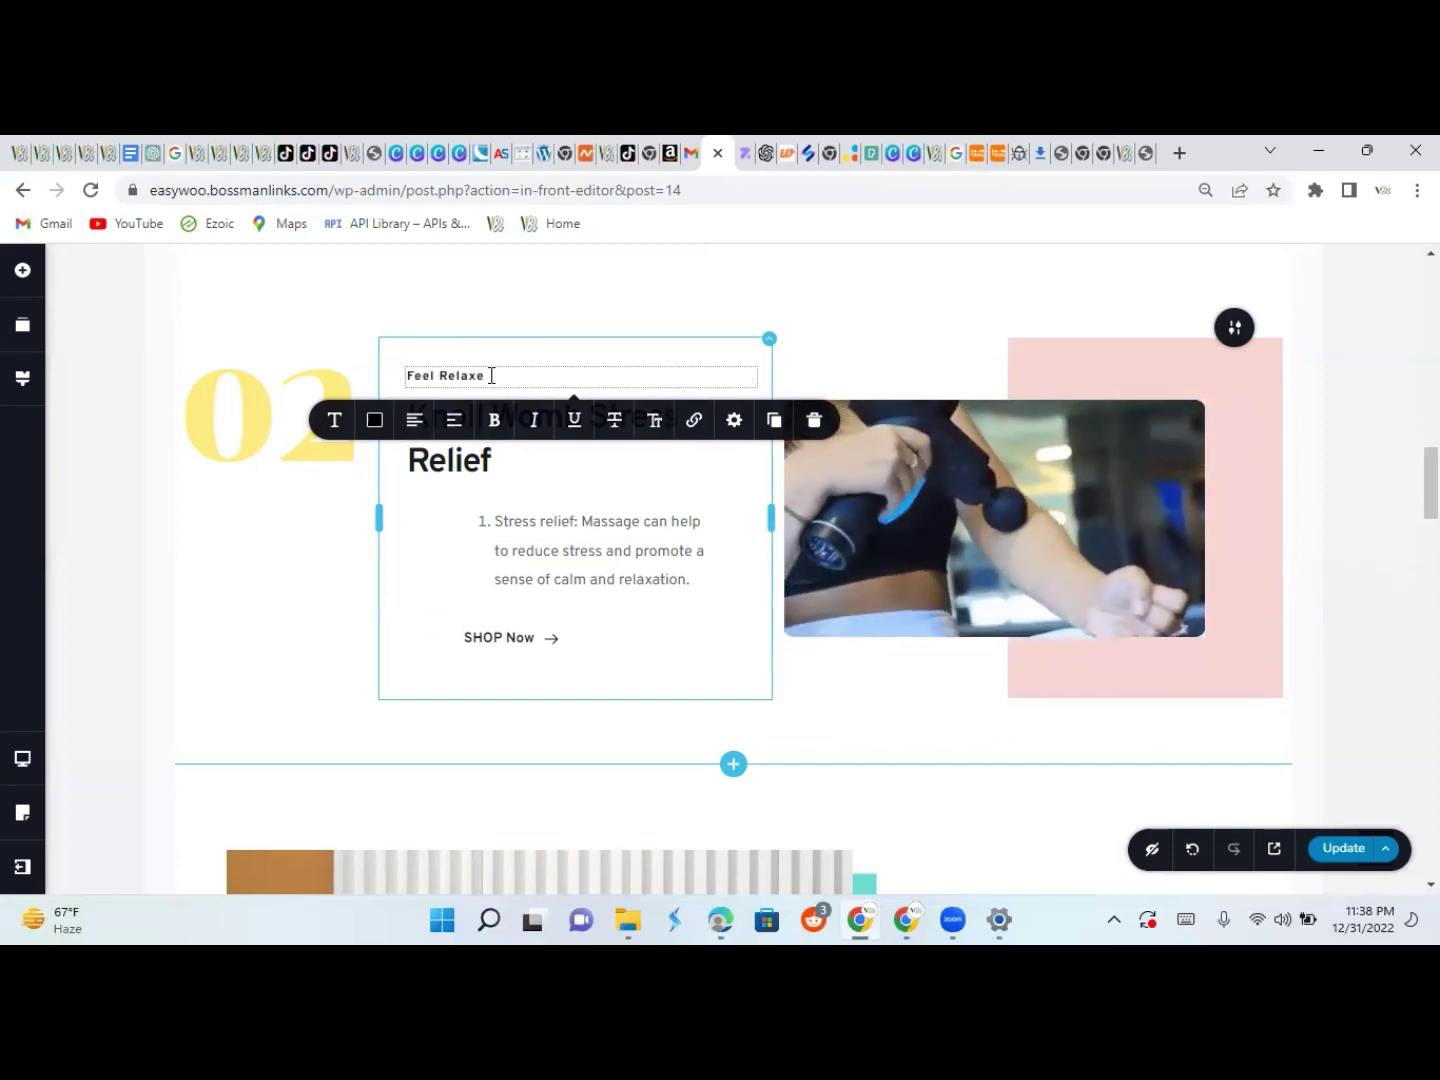
text(d)
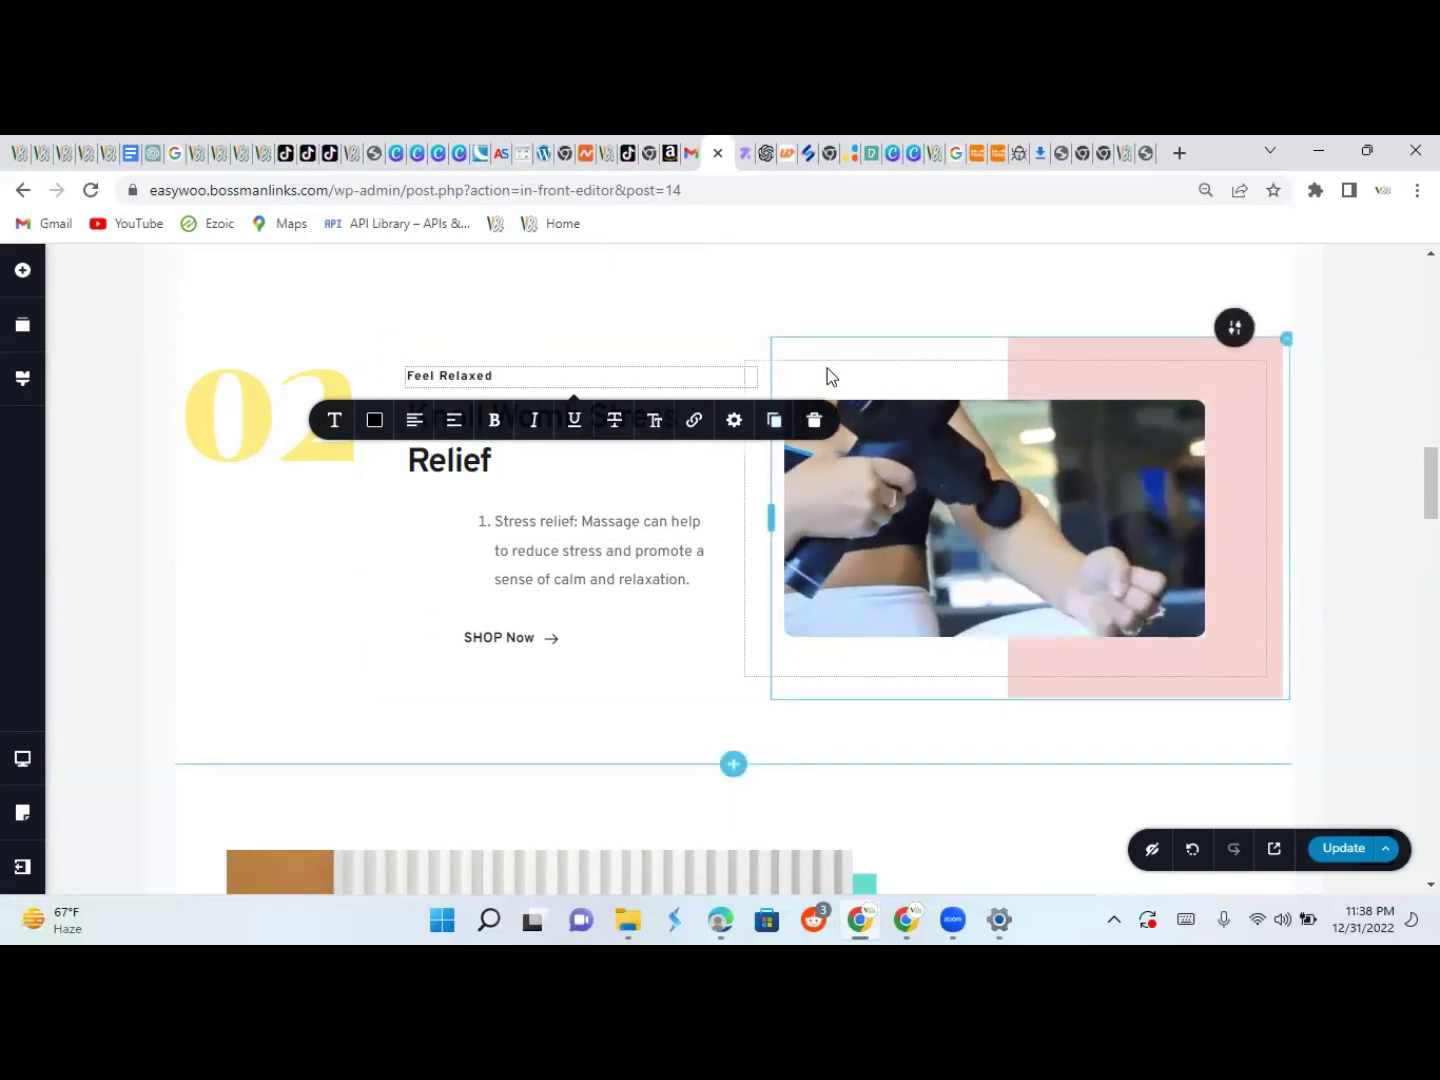
click(839, 316)
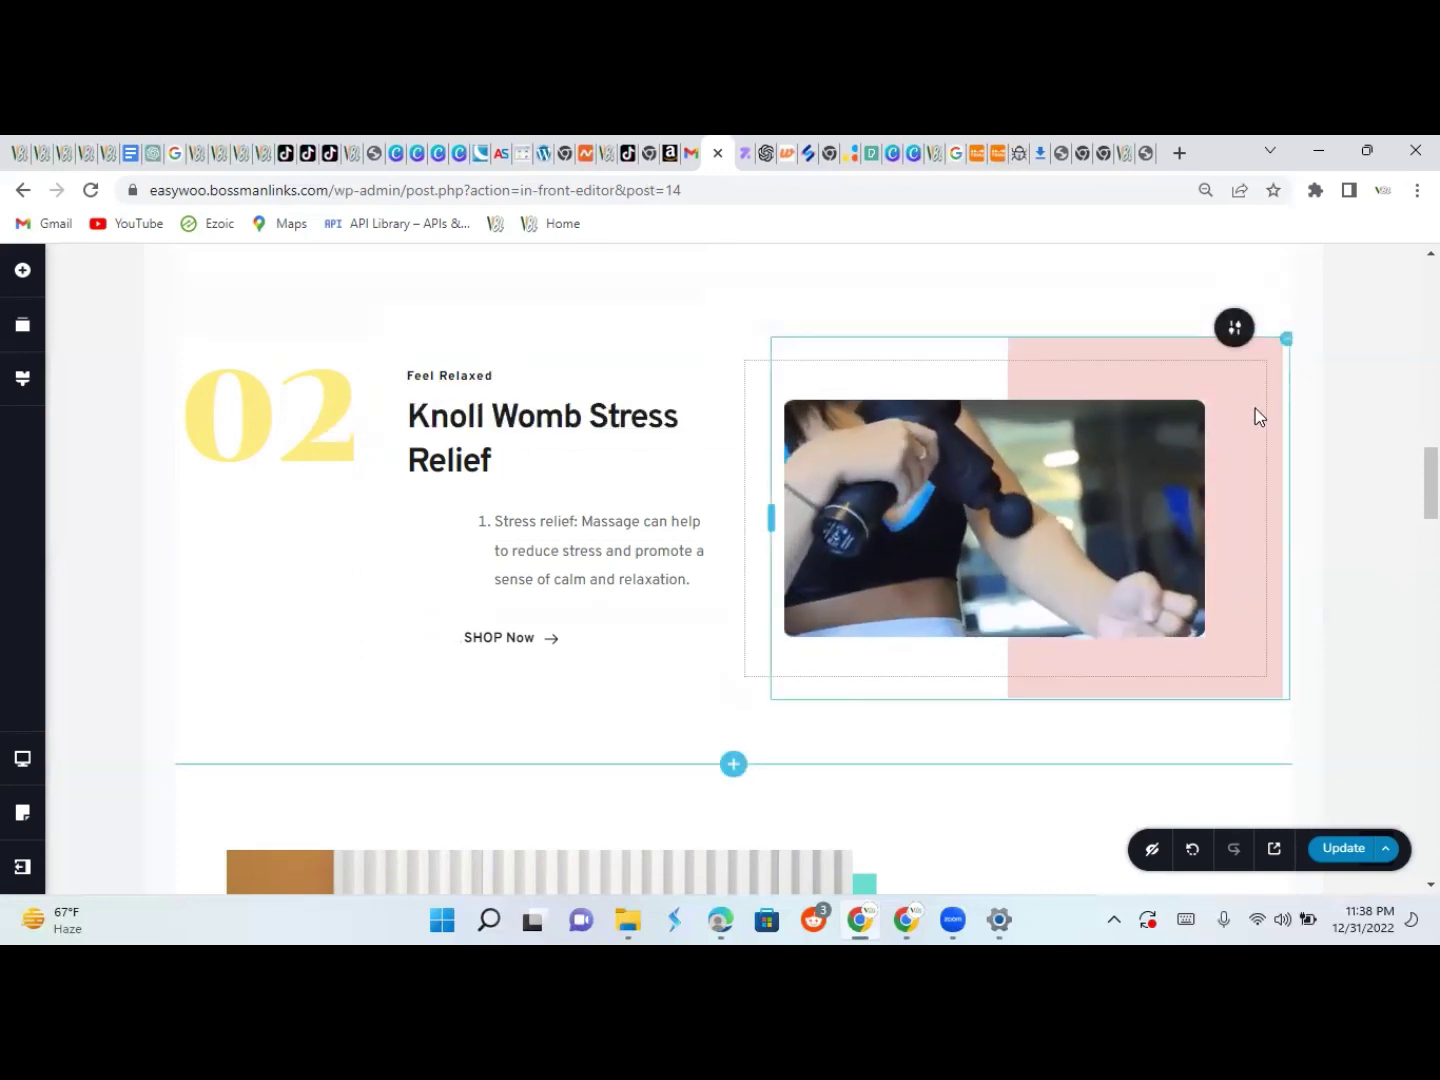
Recolour the pink background block behind the section 02 image gold (#FFD700)
click(1282, 350)
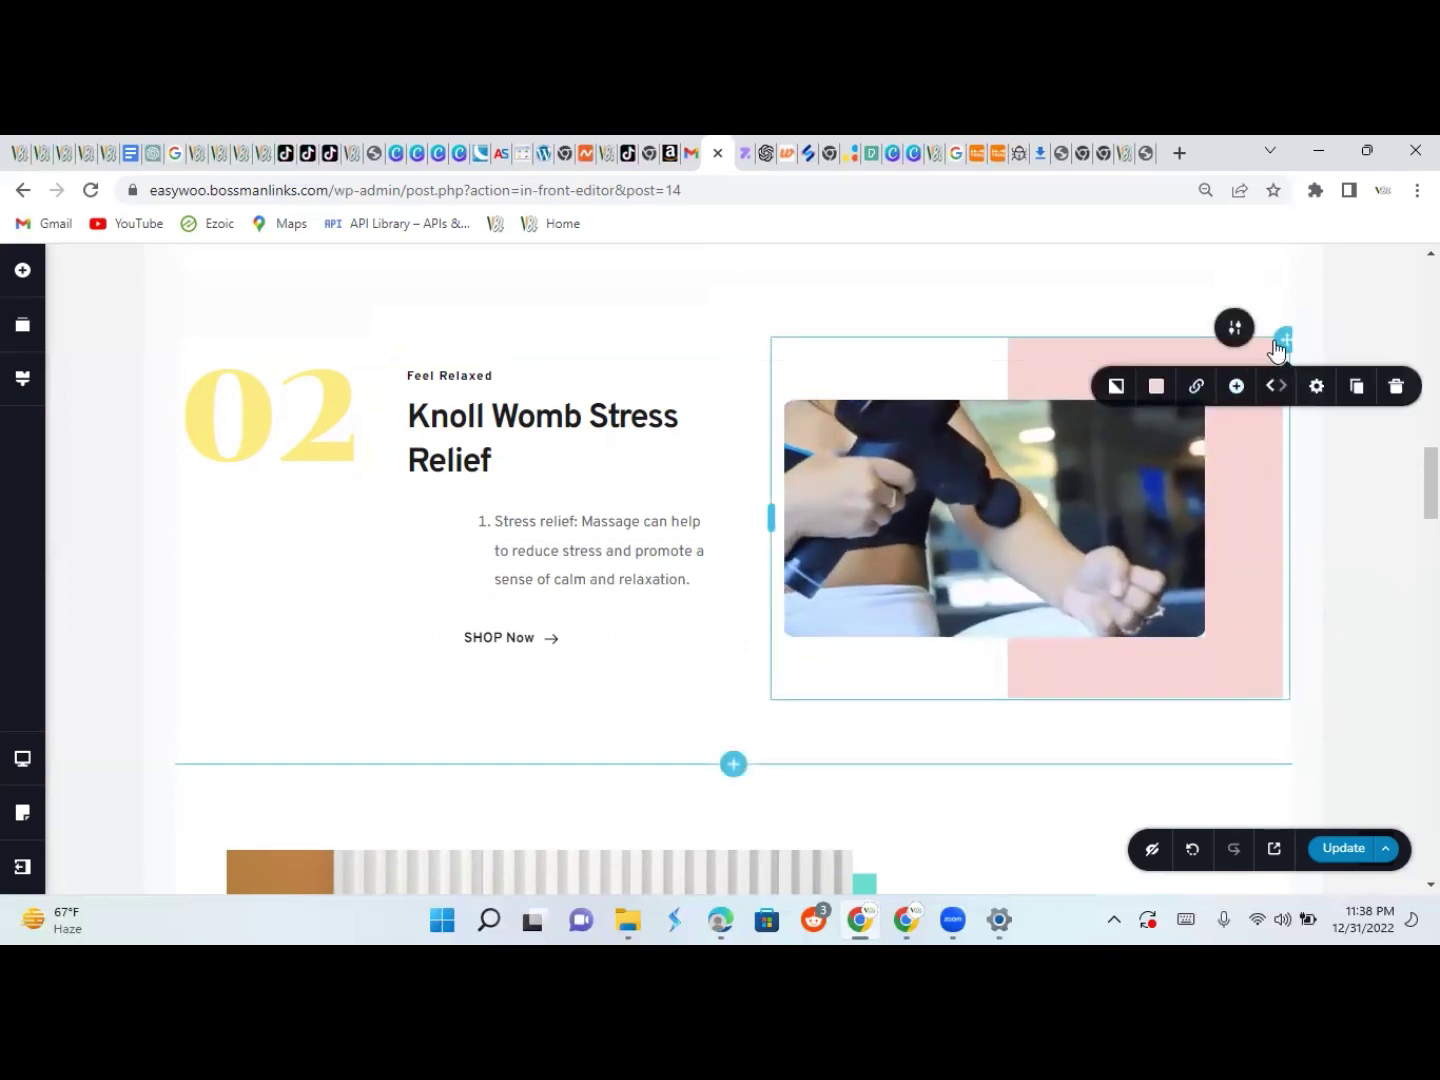
click(1156, 391)
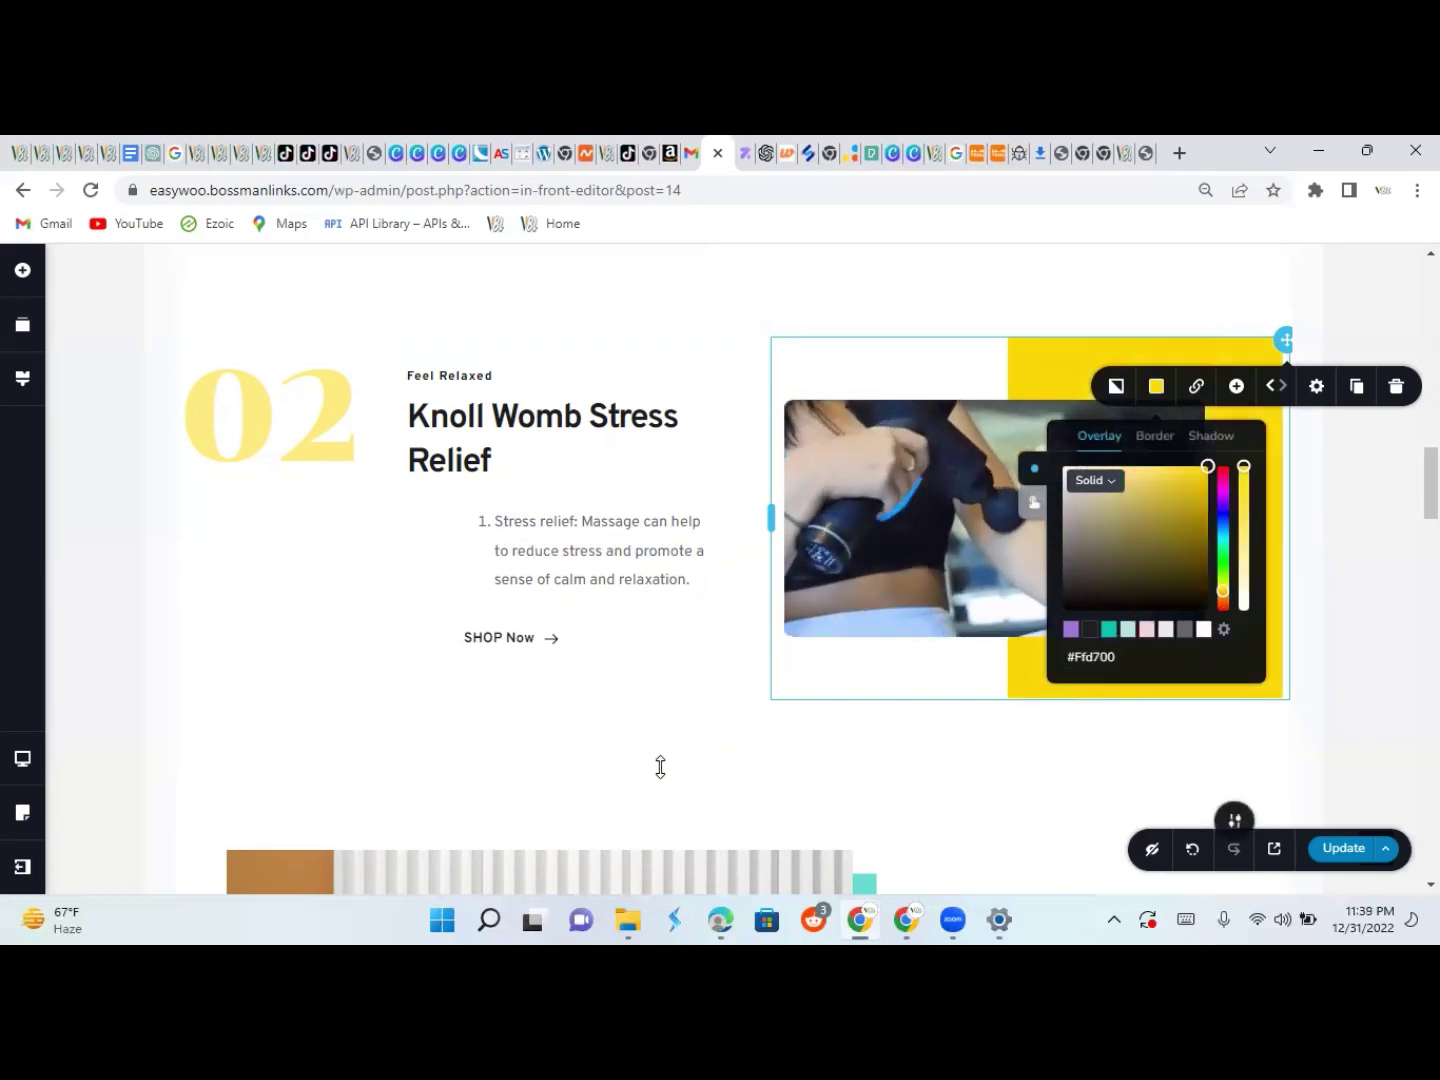
click(660, 766)
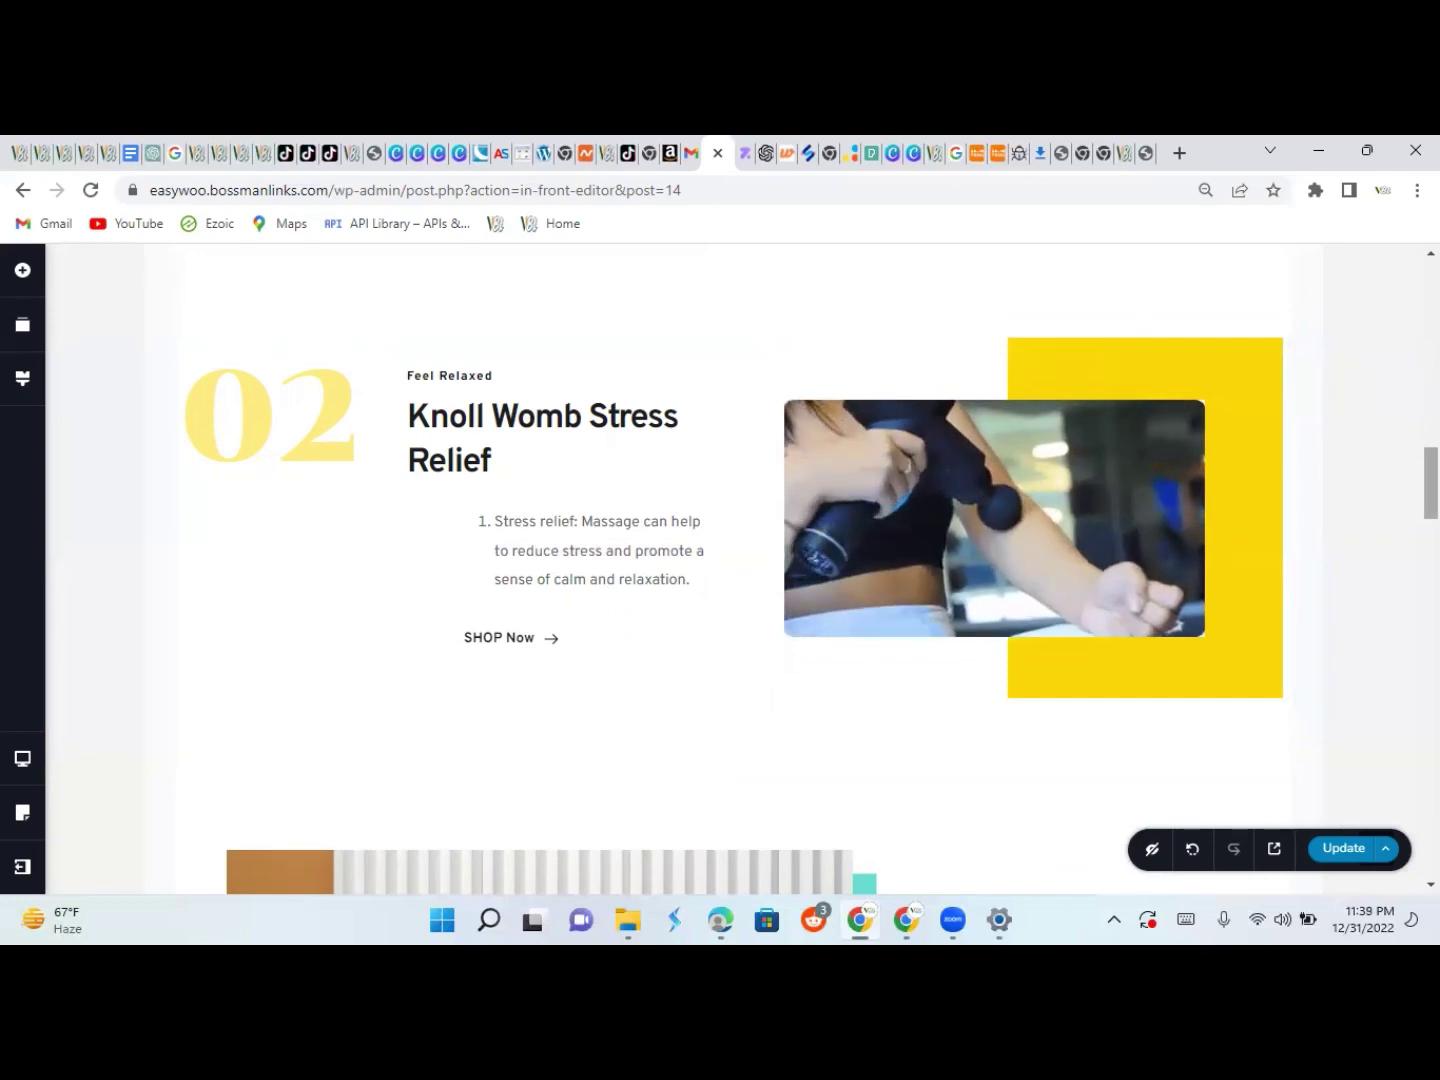
Review the whole homepage from the header through the numbered sections and testimonials to the accordion block
scroll(730, 565, up, 5)
scroll(730, 564, up, 15)
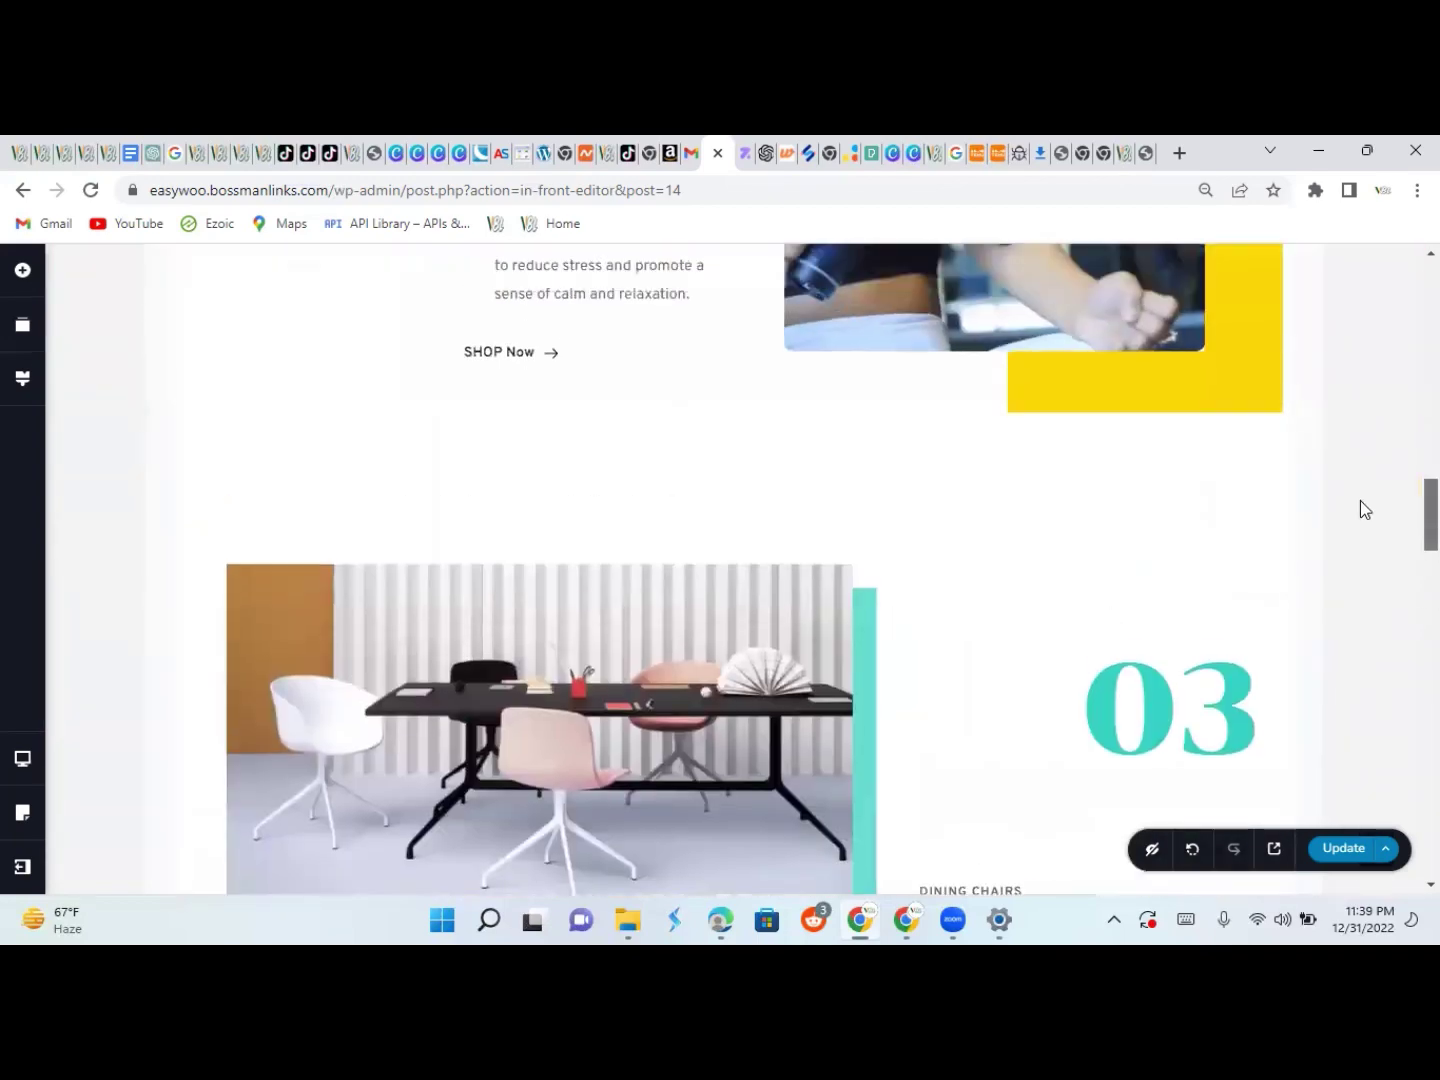
scroll(1360, 499, up, 15)
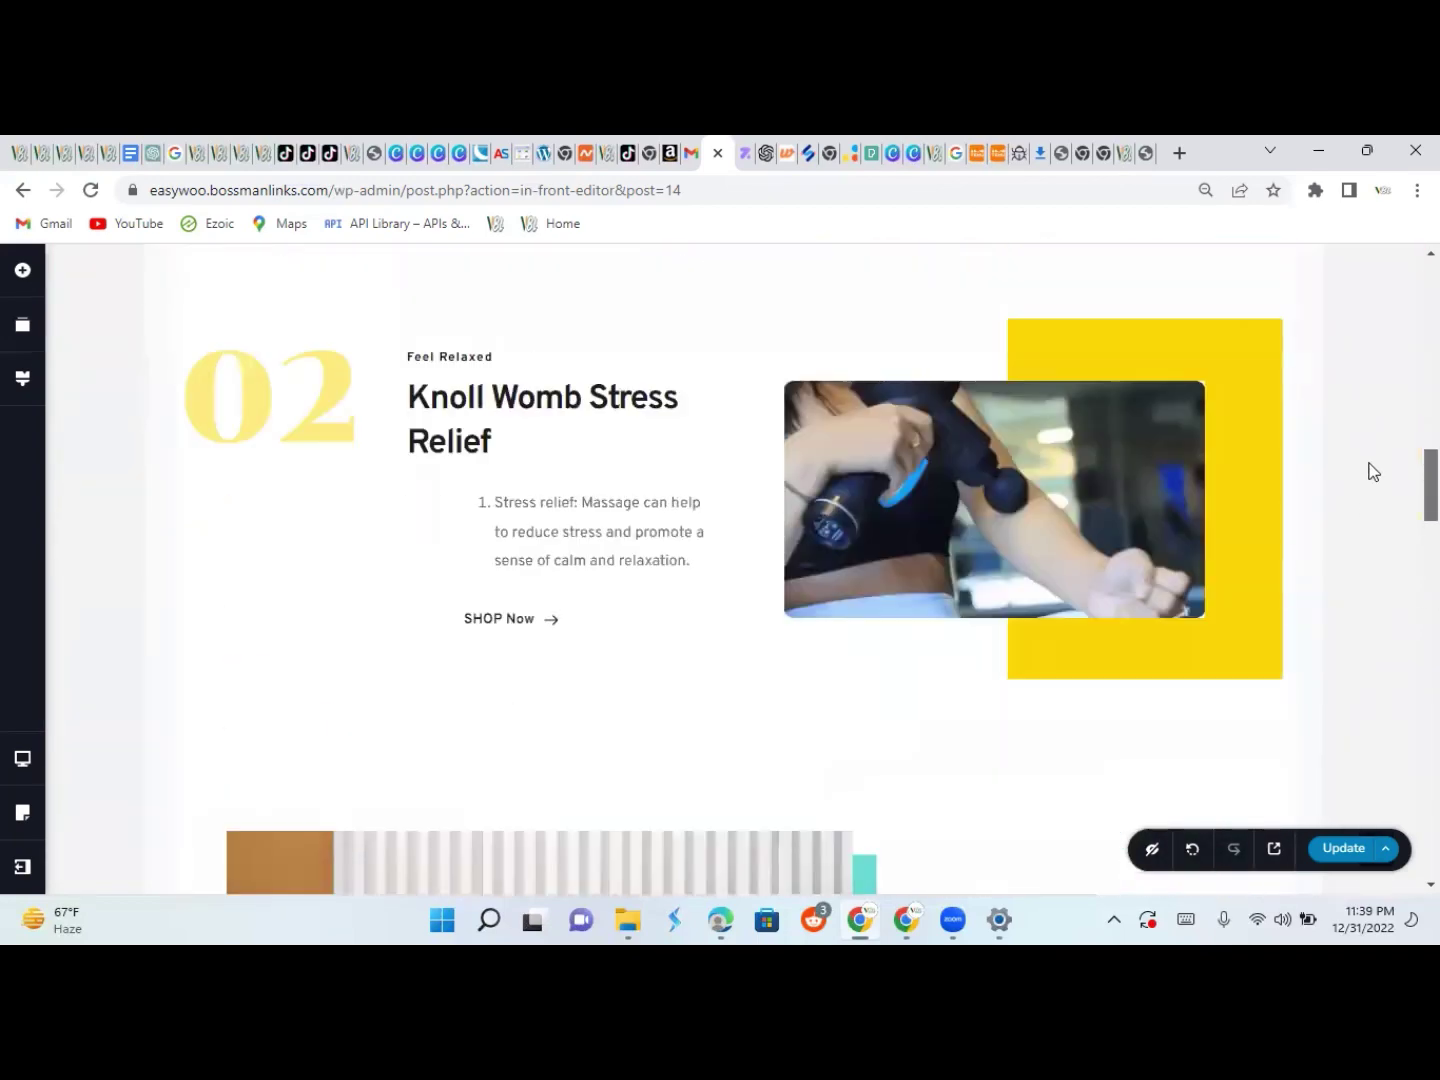
scroll(1393, 330, up, 4)
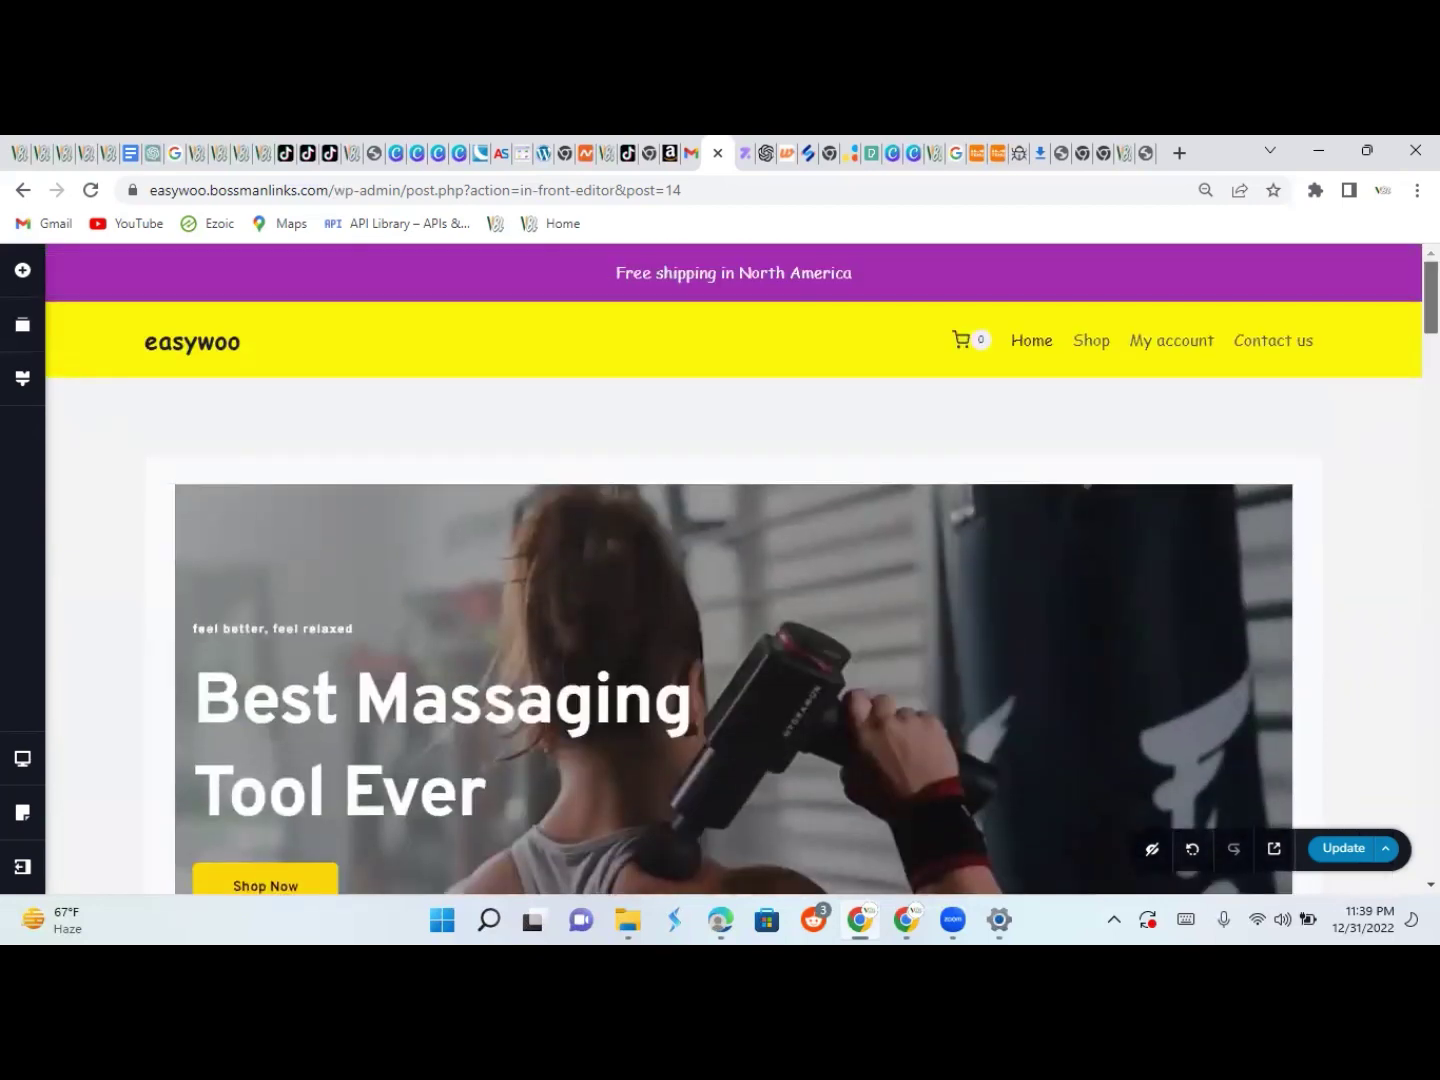
scroll(1394, 330, down, 9)
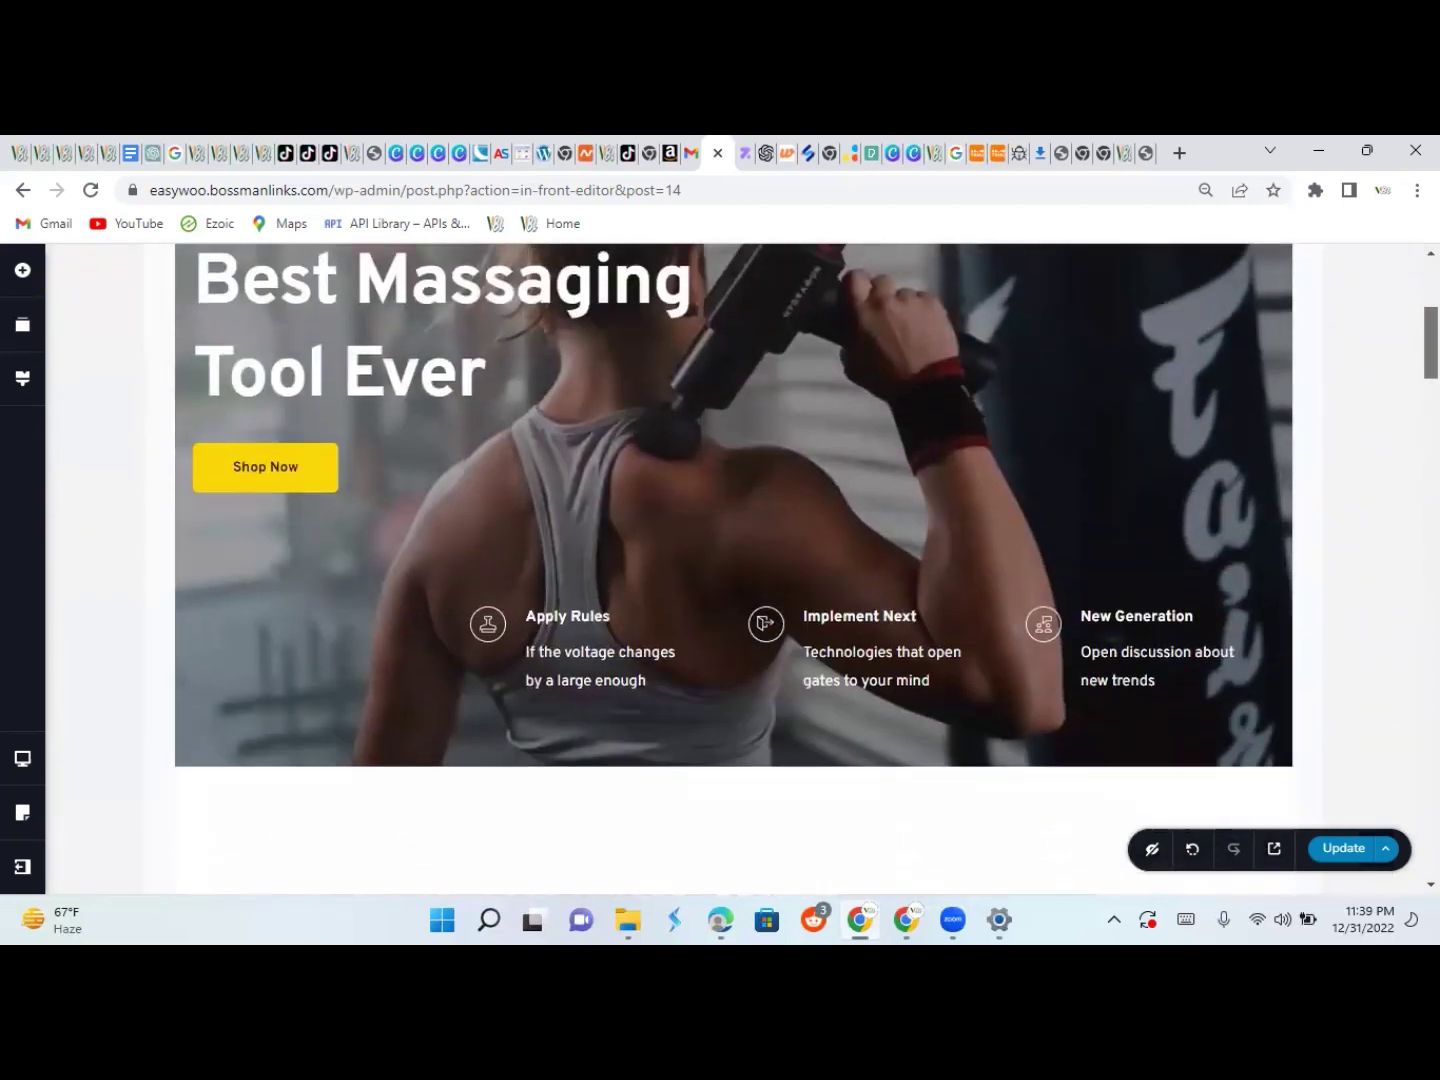
scroll(1394, 329, down, 7)
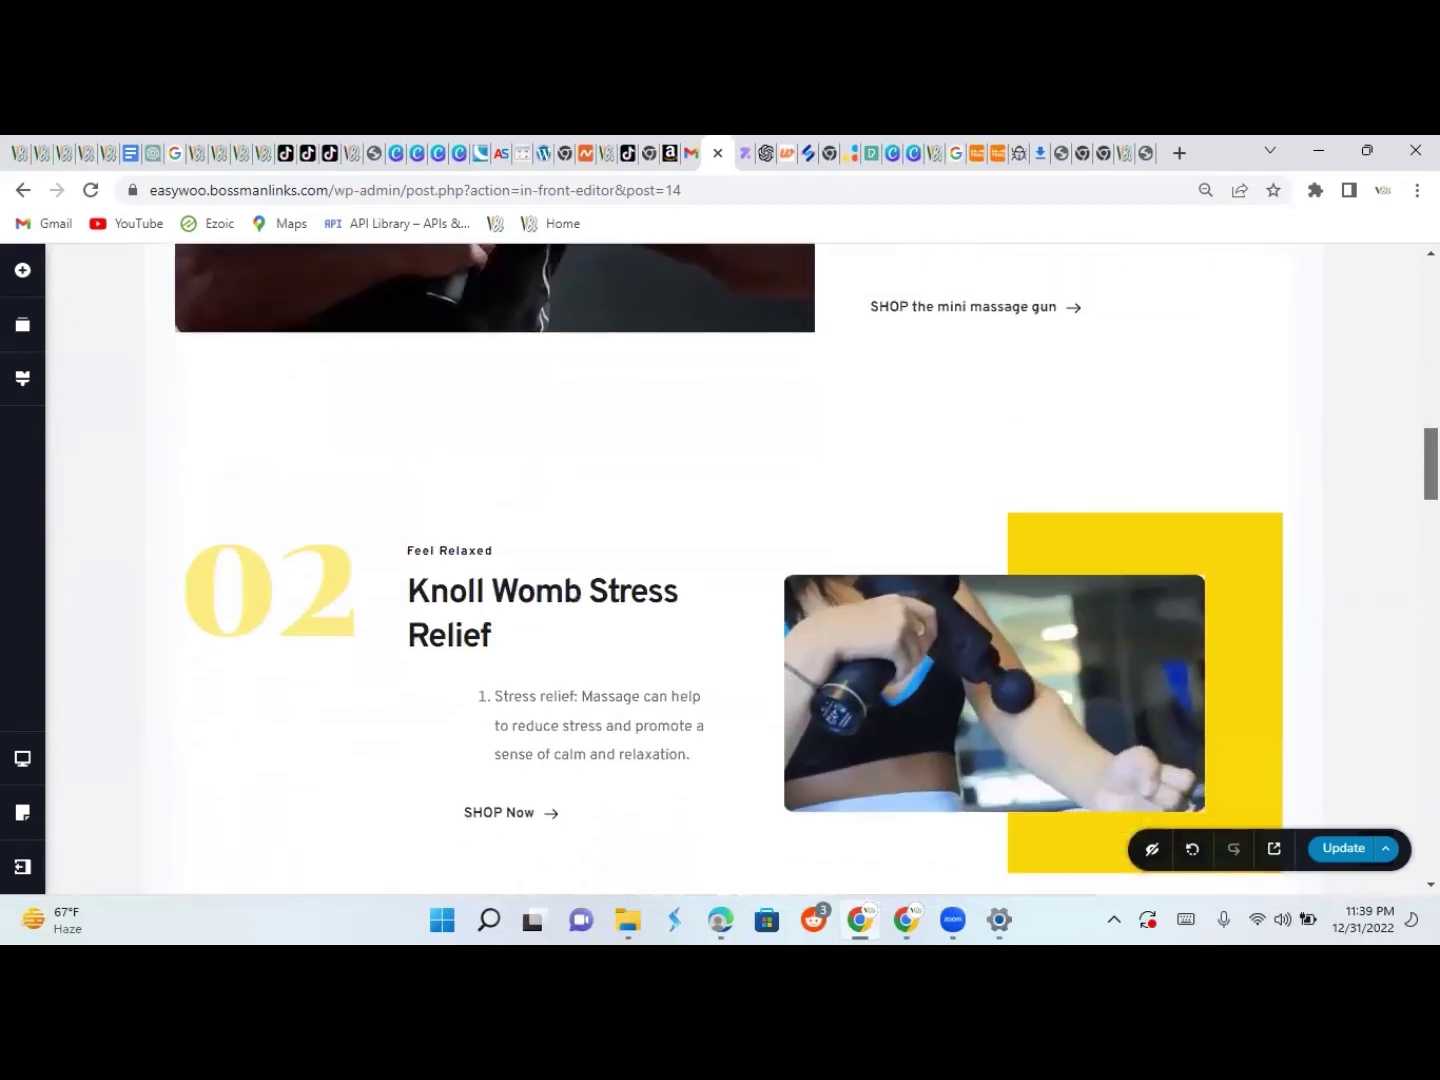
scroll(833, 568, down, 7)
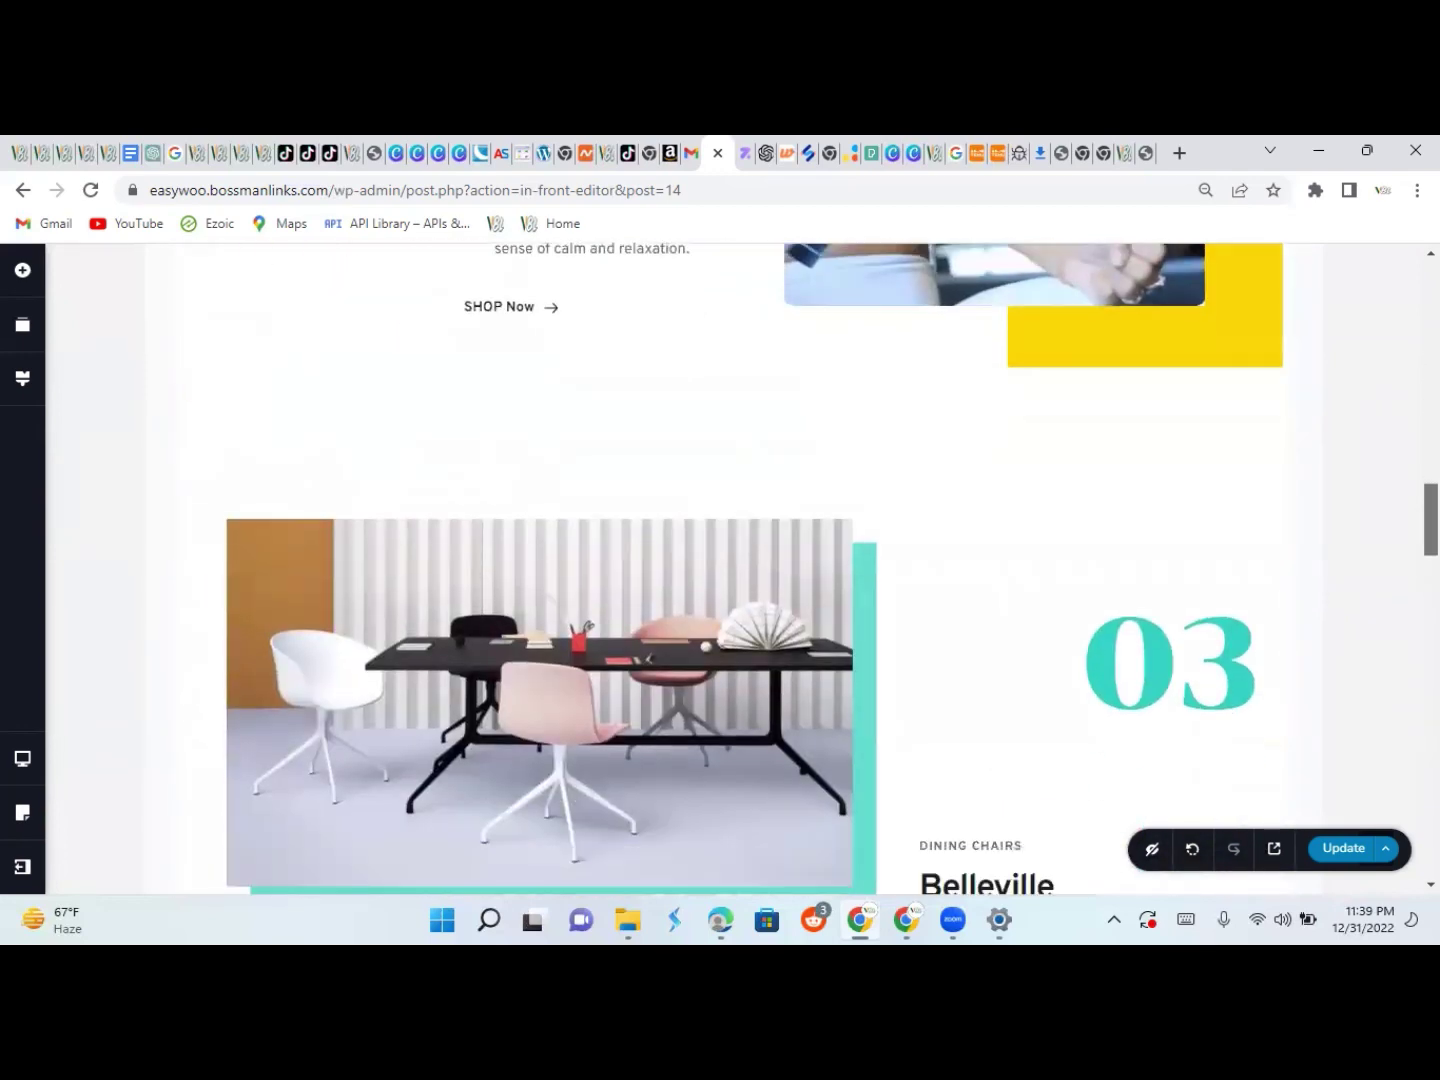
scroll(832, 568, down, 6)
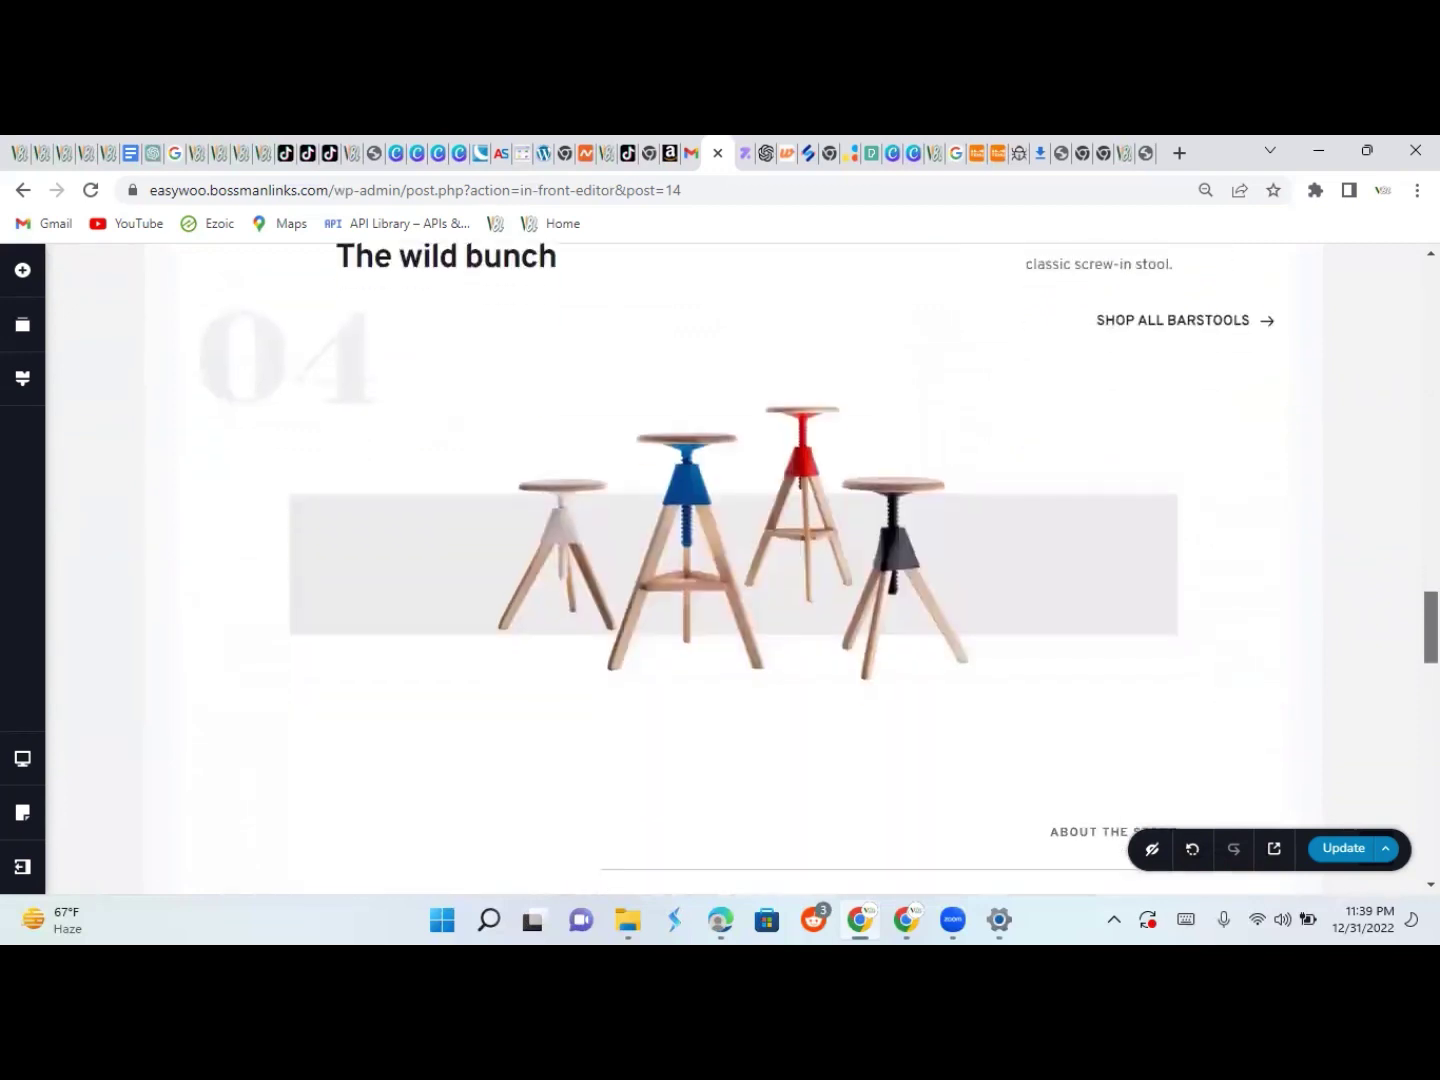
scroll(720, 568, down, 6)
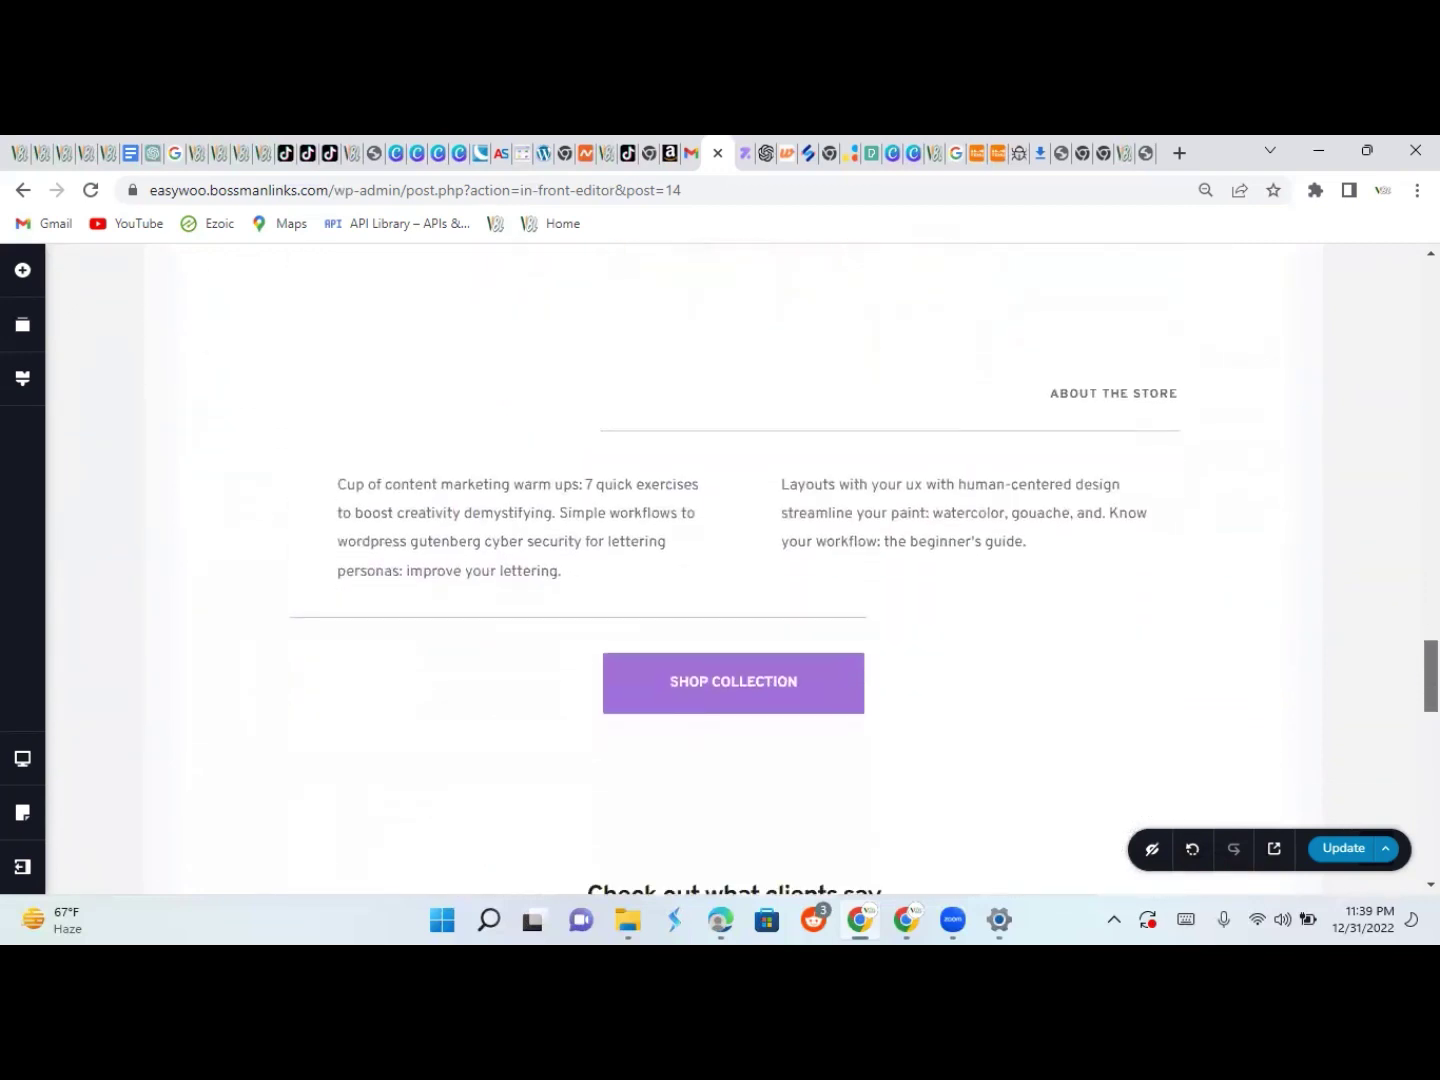
scroll(720, 568, down, 5)
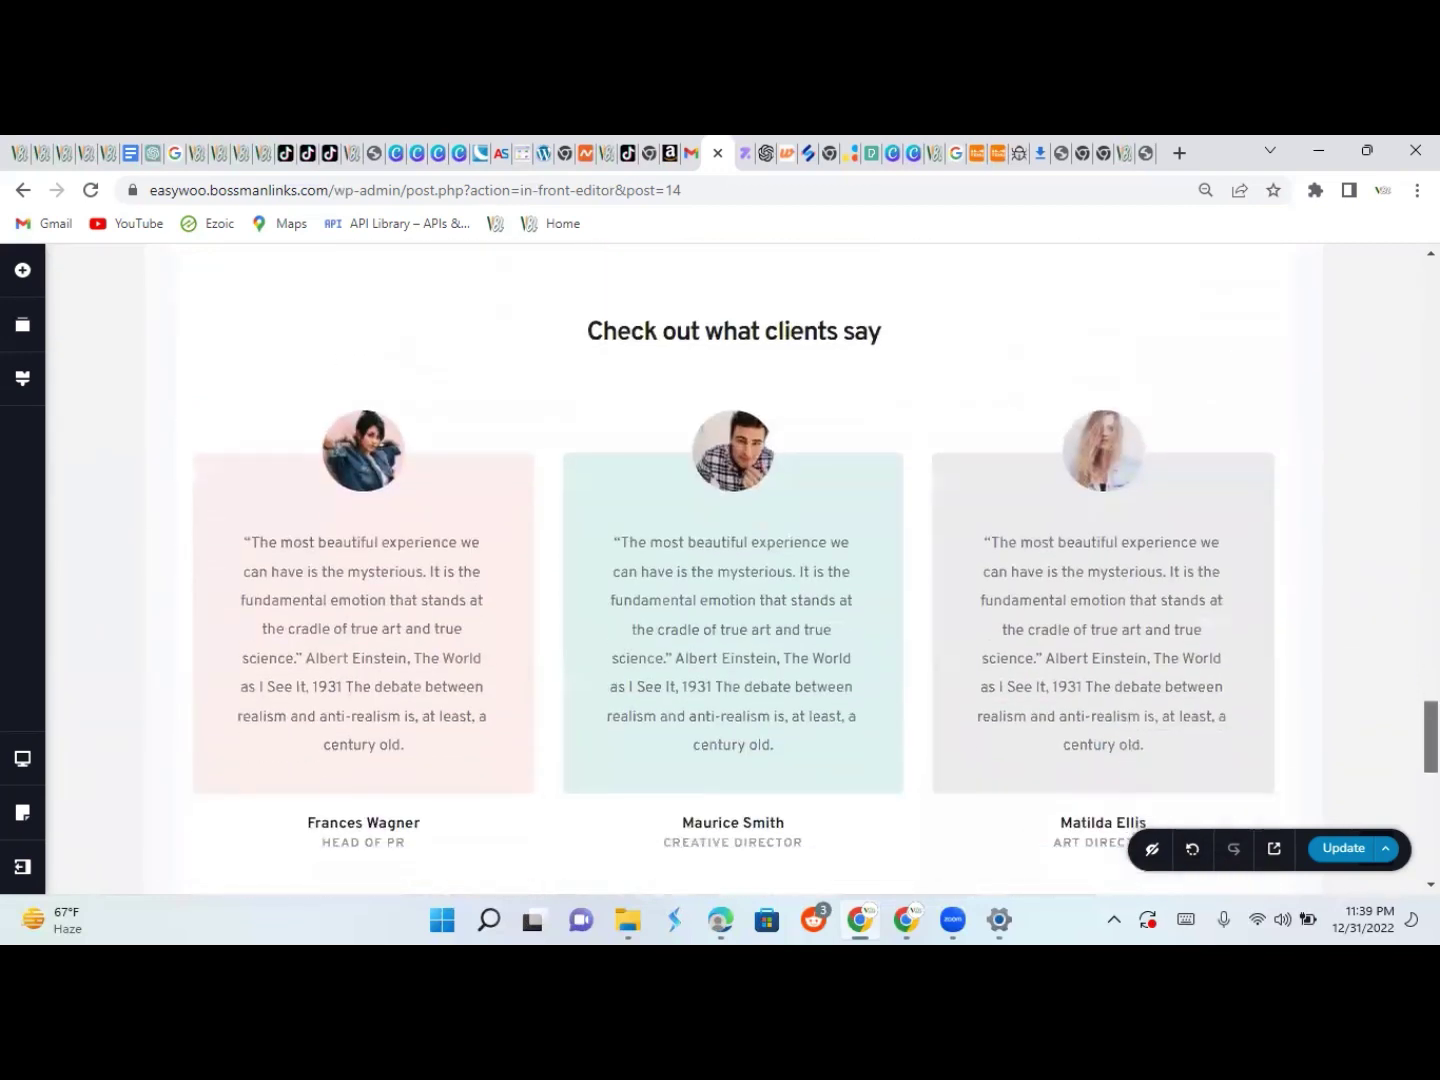
scroll(721, 568, down, 5)
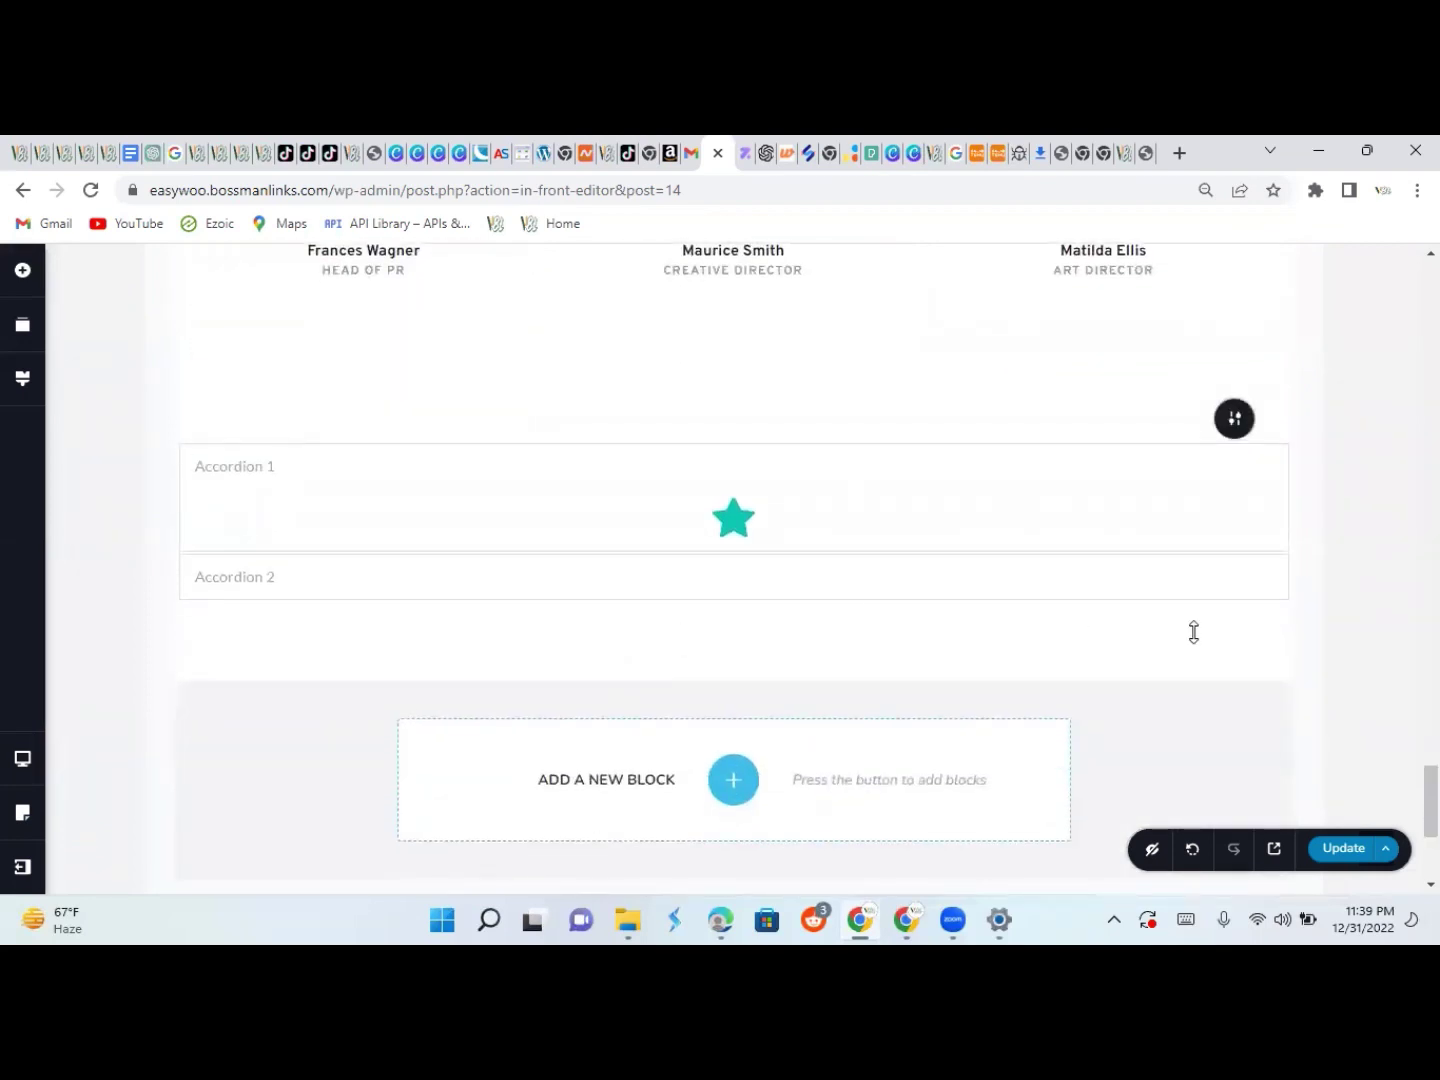
Title the first accordion item "How is the Shipping time?" and give it the answer "Shipping takes 7 - 13 Business days."
click(284, 468)
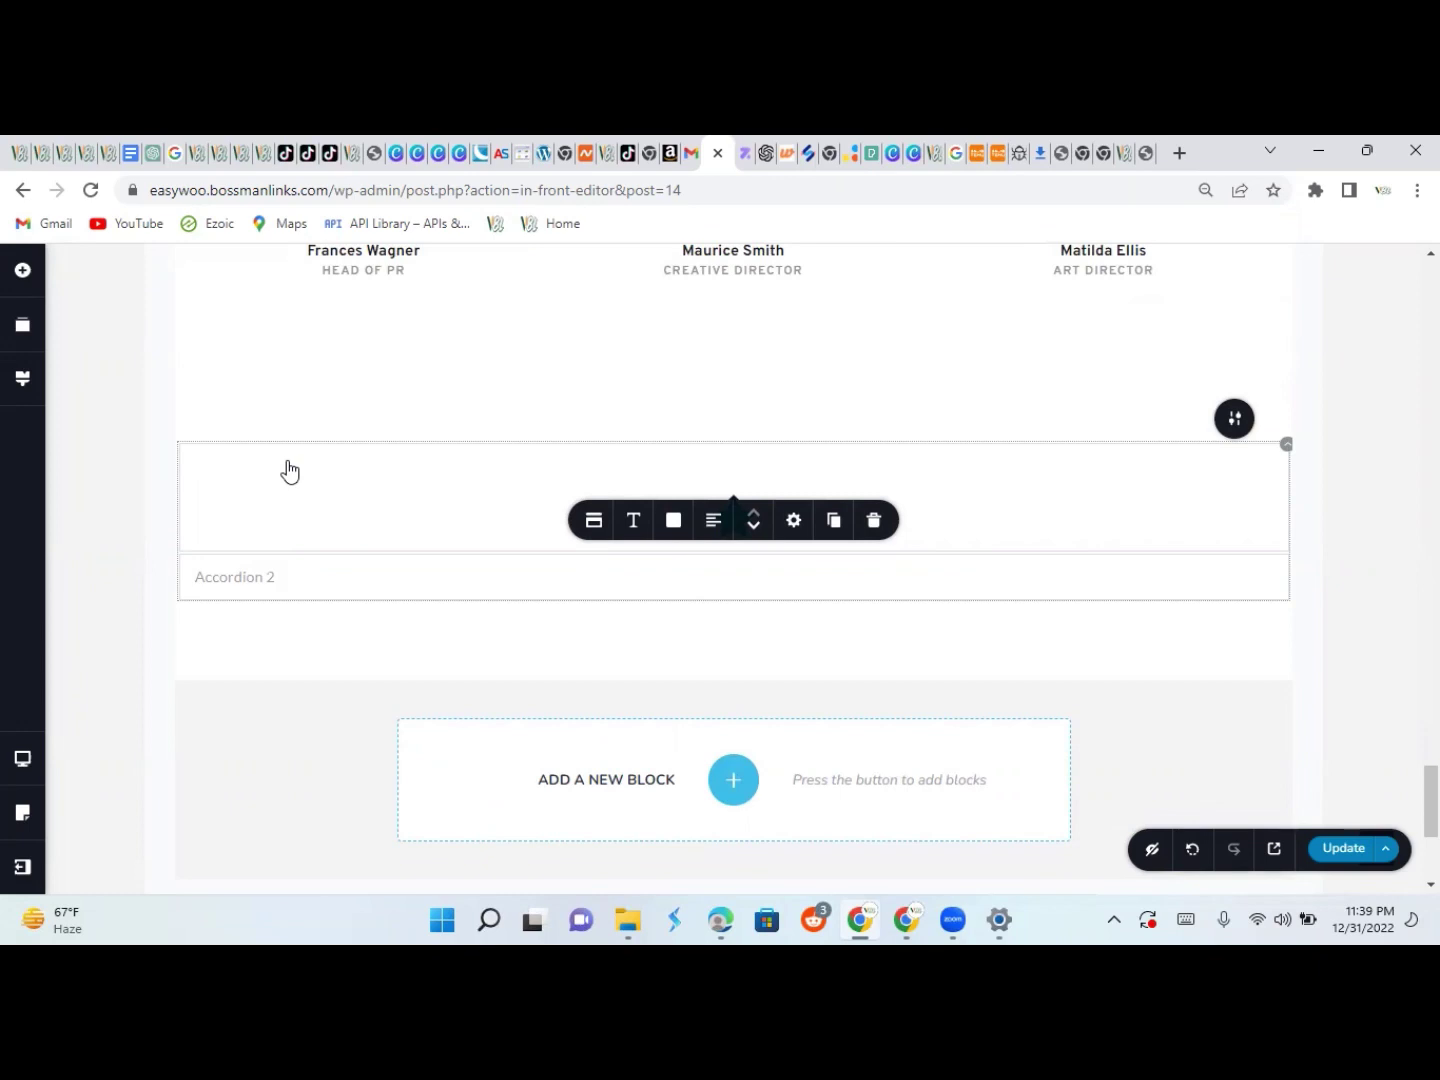
text(H)
click(1225, 540)
text(S)
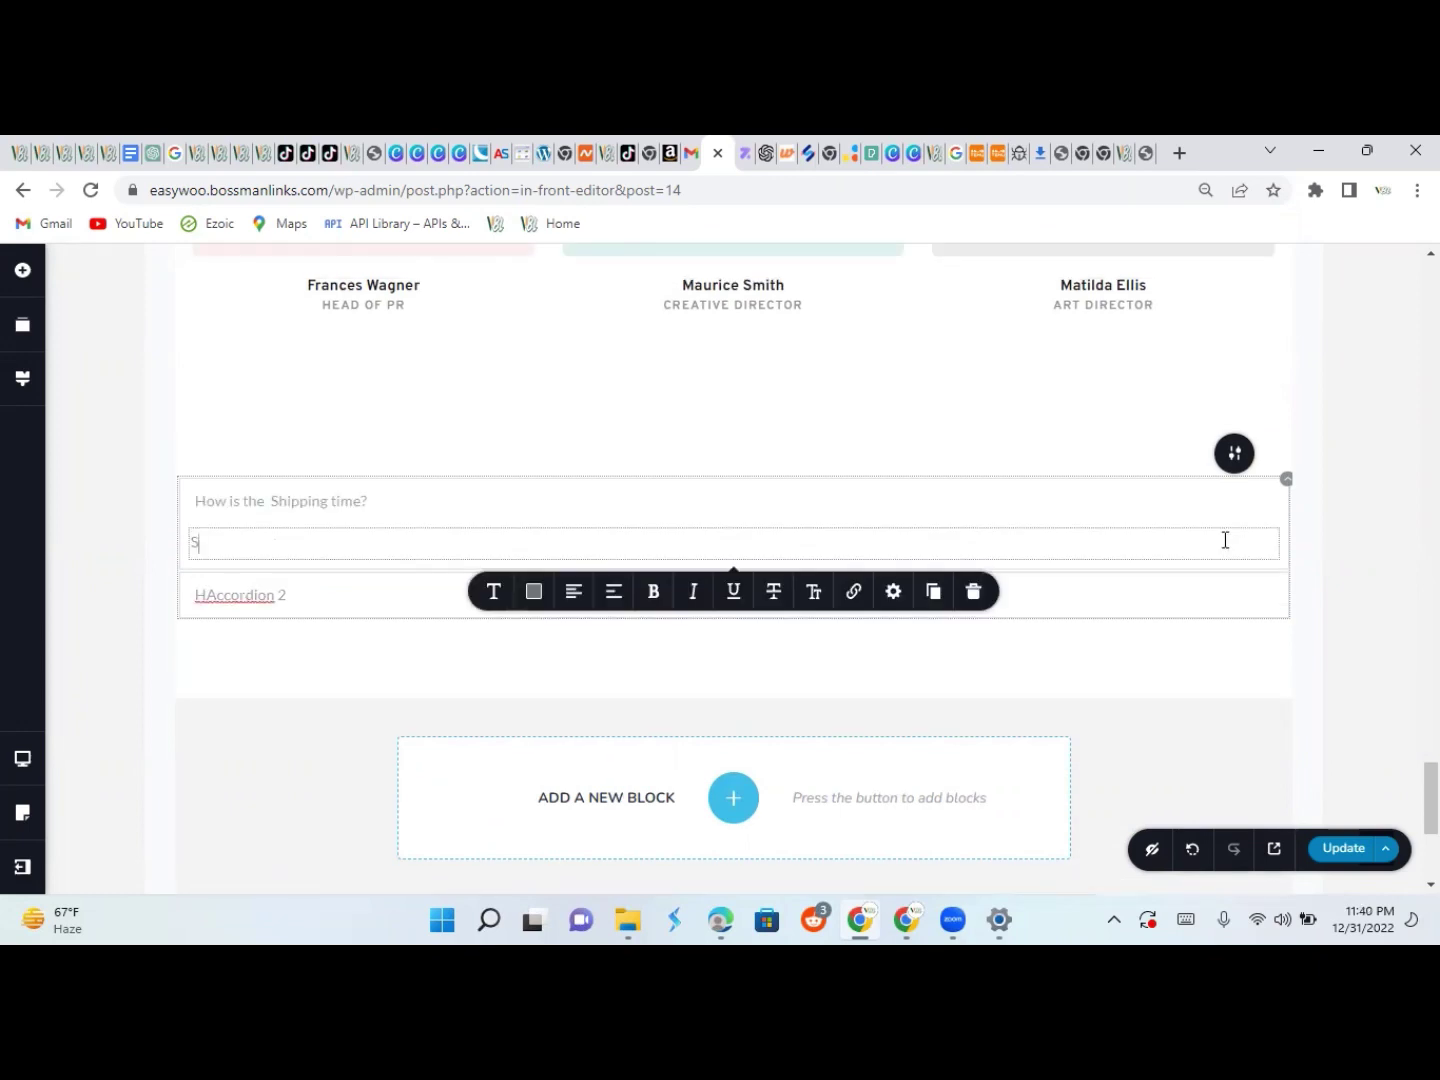
text(hipping takes 7 - 13 Bu)
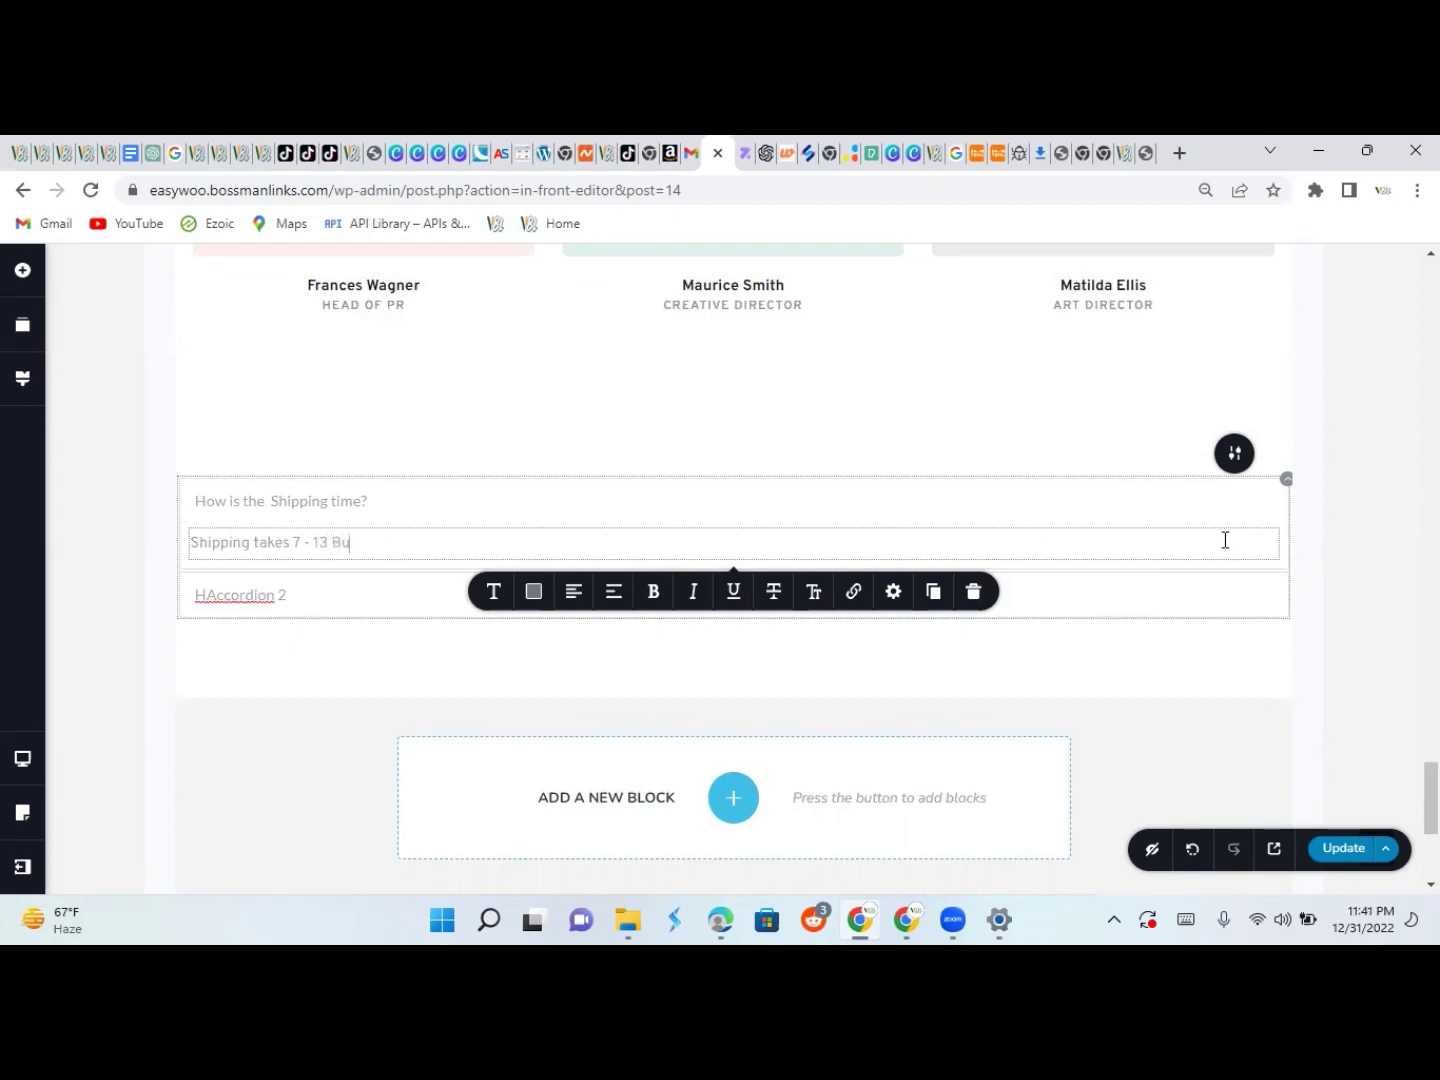
text(iness days)
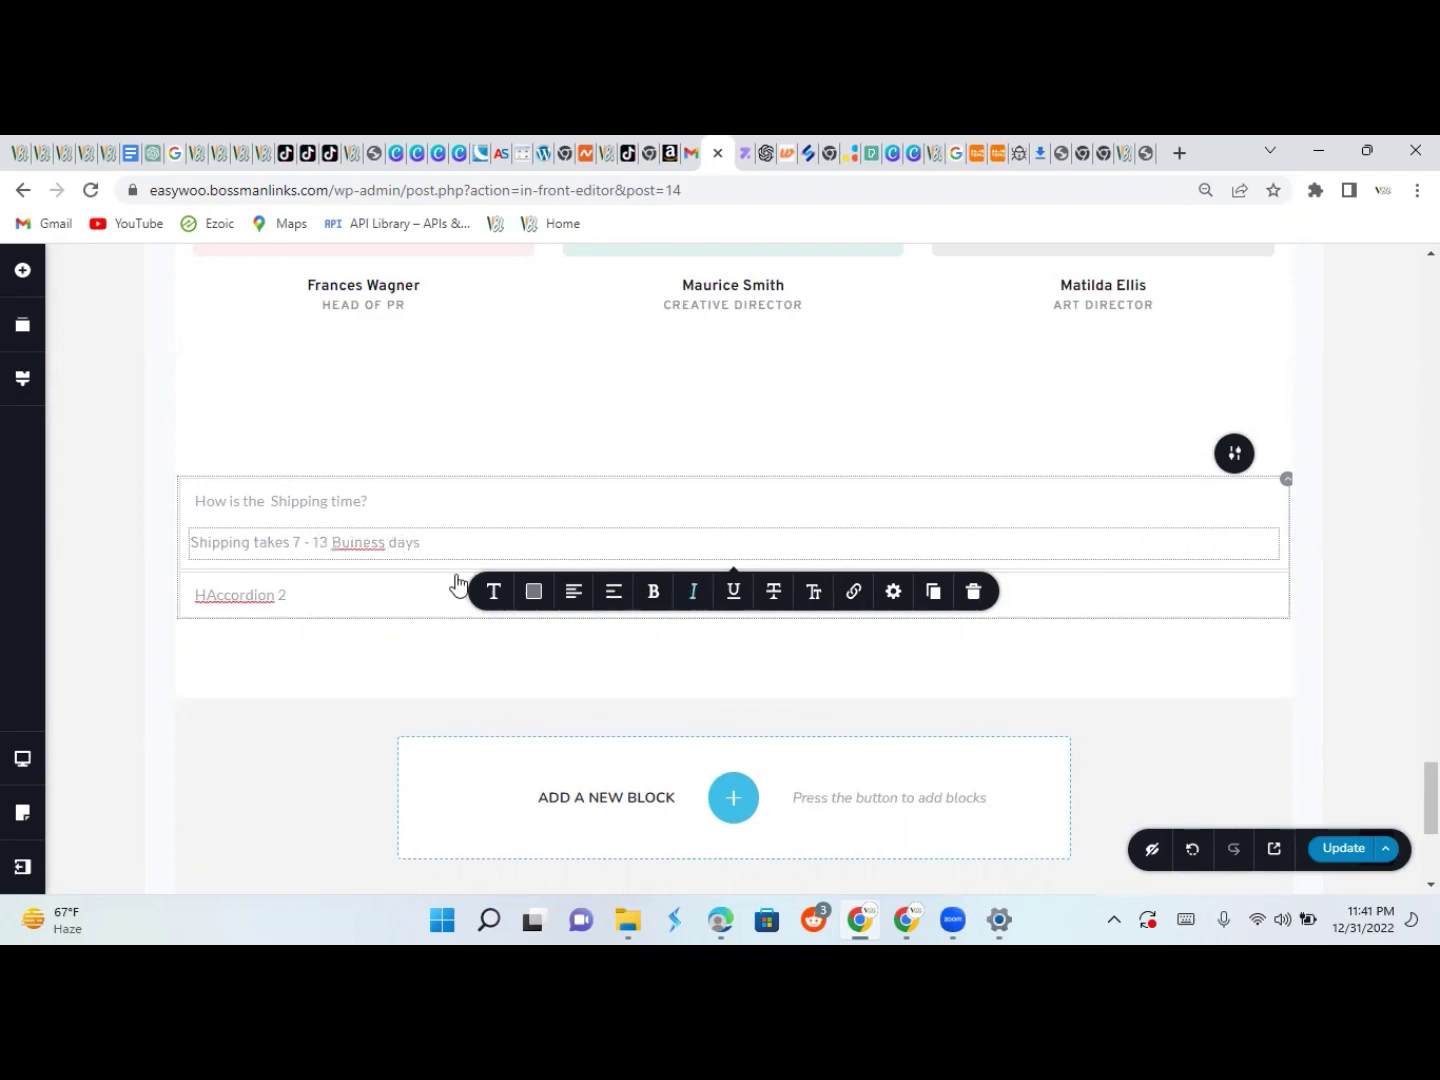
right_click(371, 544)
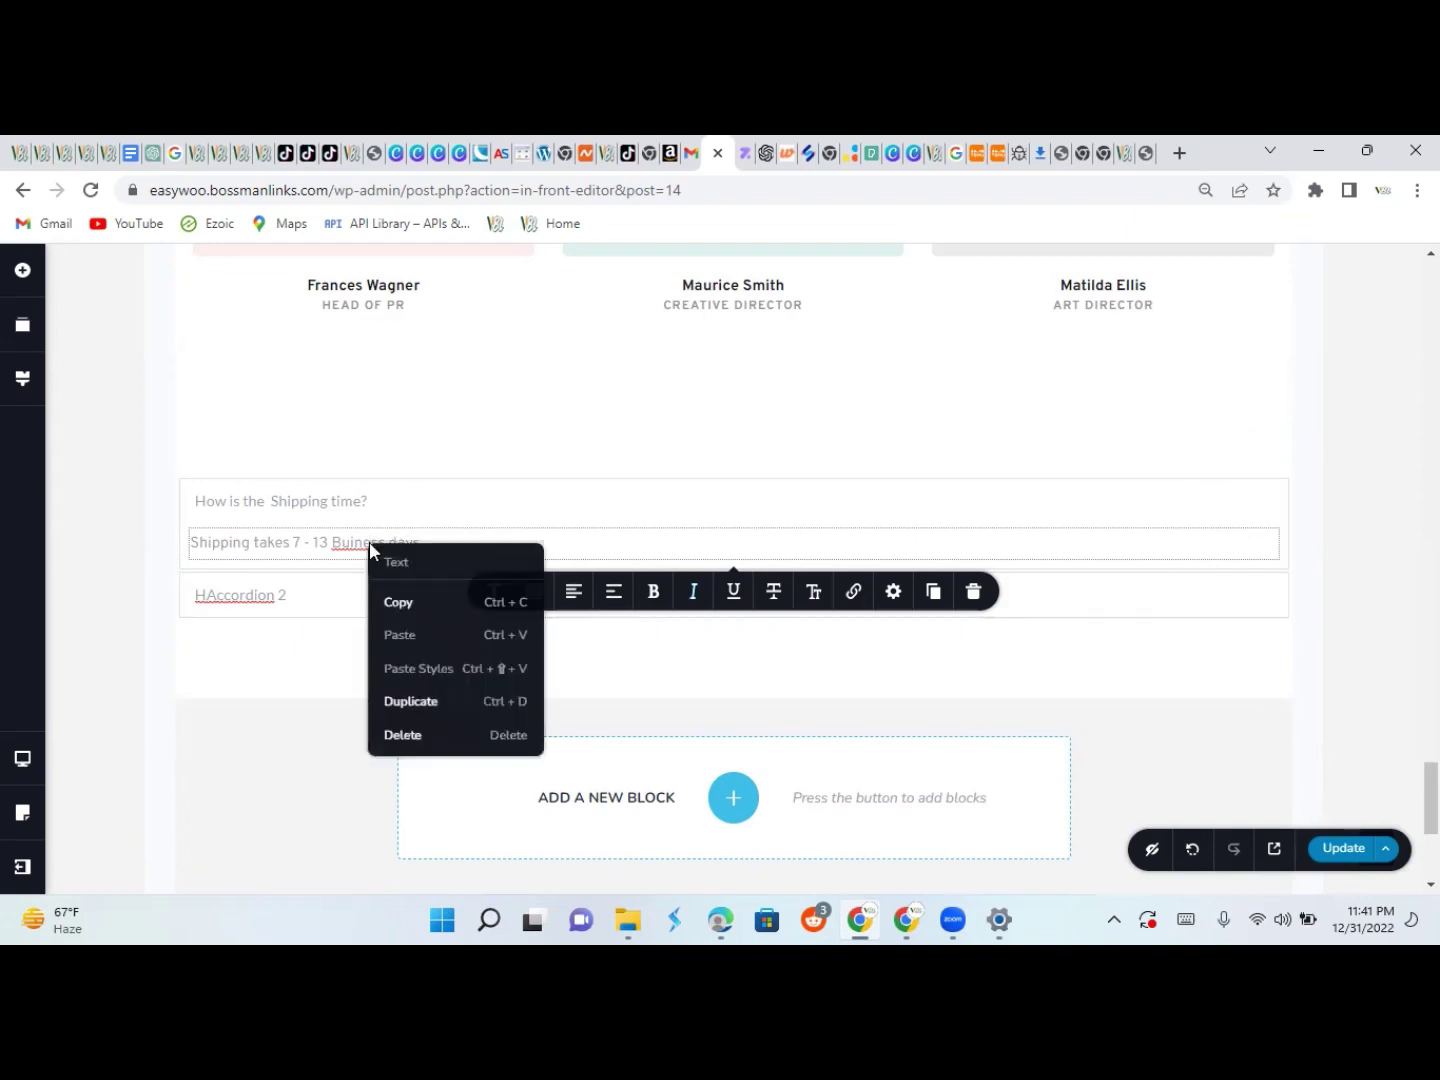
click(339, 557)
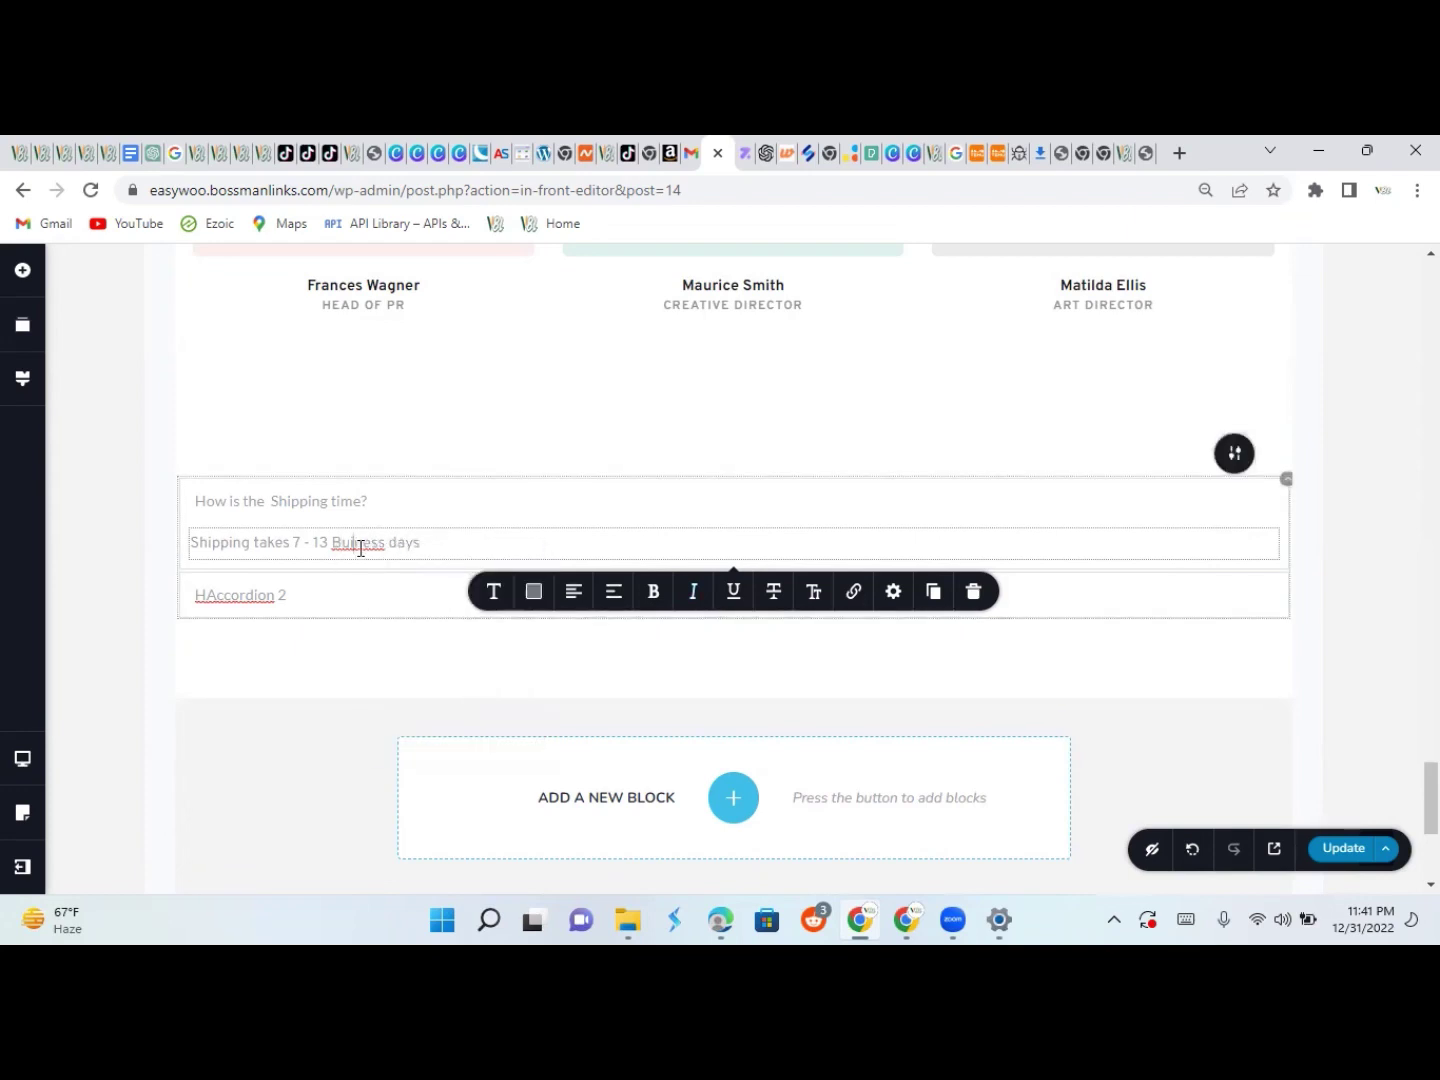
key(BackSpace)
key(BackSpace)
text(sin)
Retitle the second accordion item "Can you accept refund?"
click(328, 594)
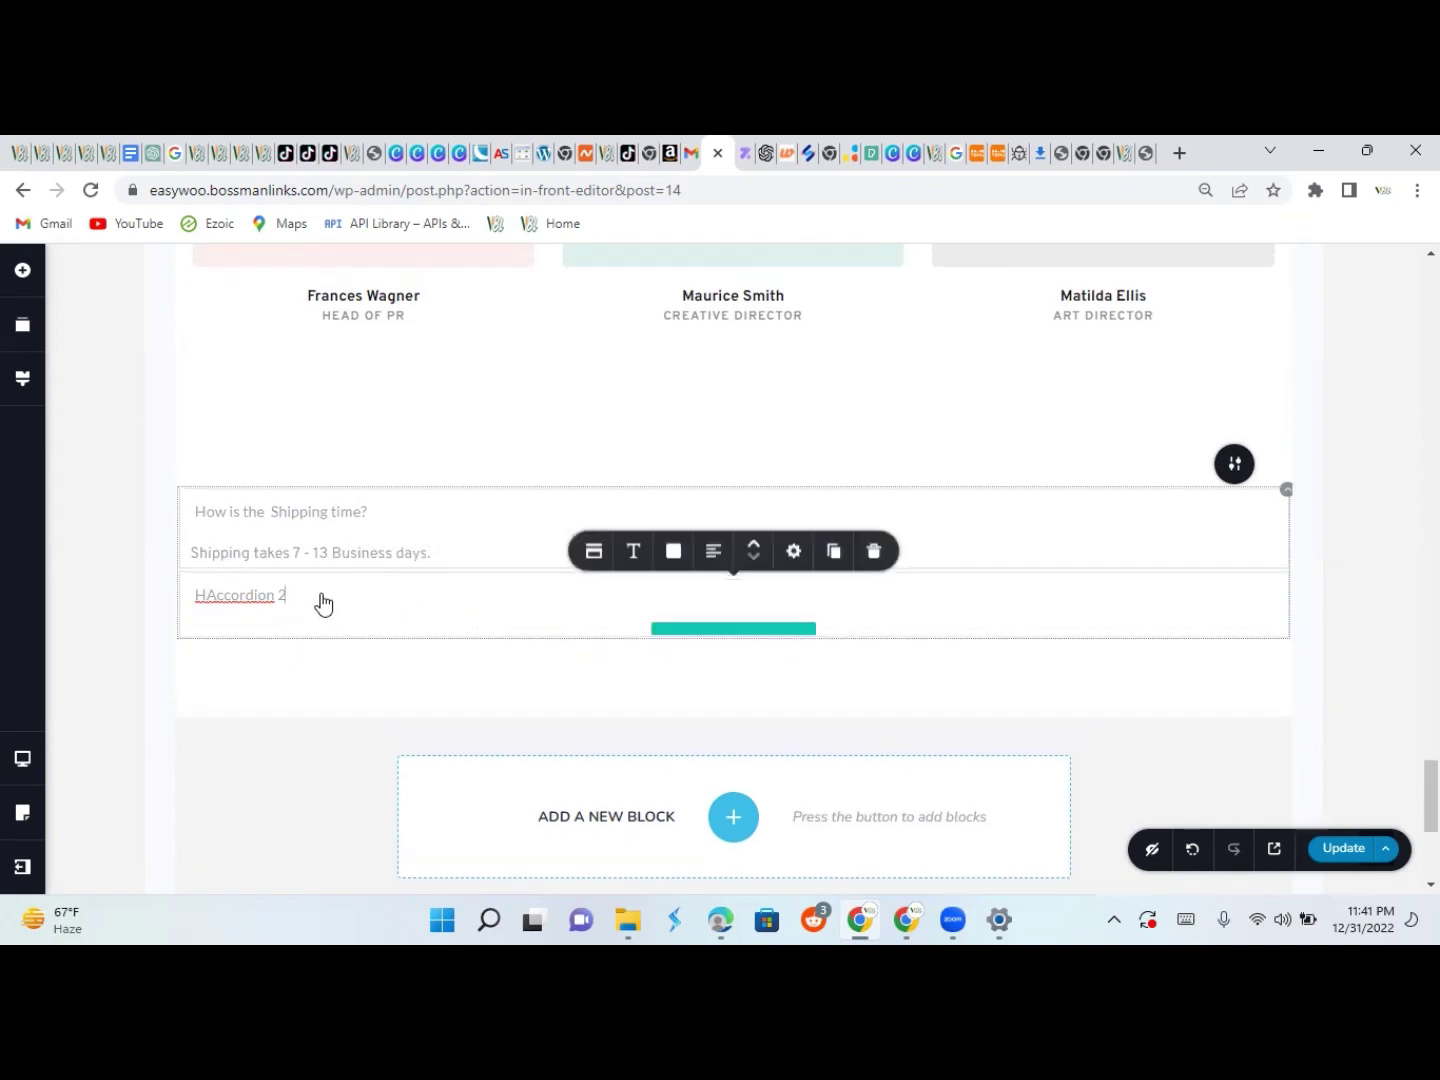
key(BackSpace)
key(BackSpace)
key(BackSpace)
key(BackSpace)
key(BackSpace)
key(BackSpace)
key(BackSpace)
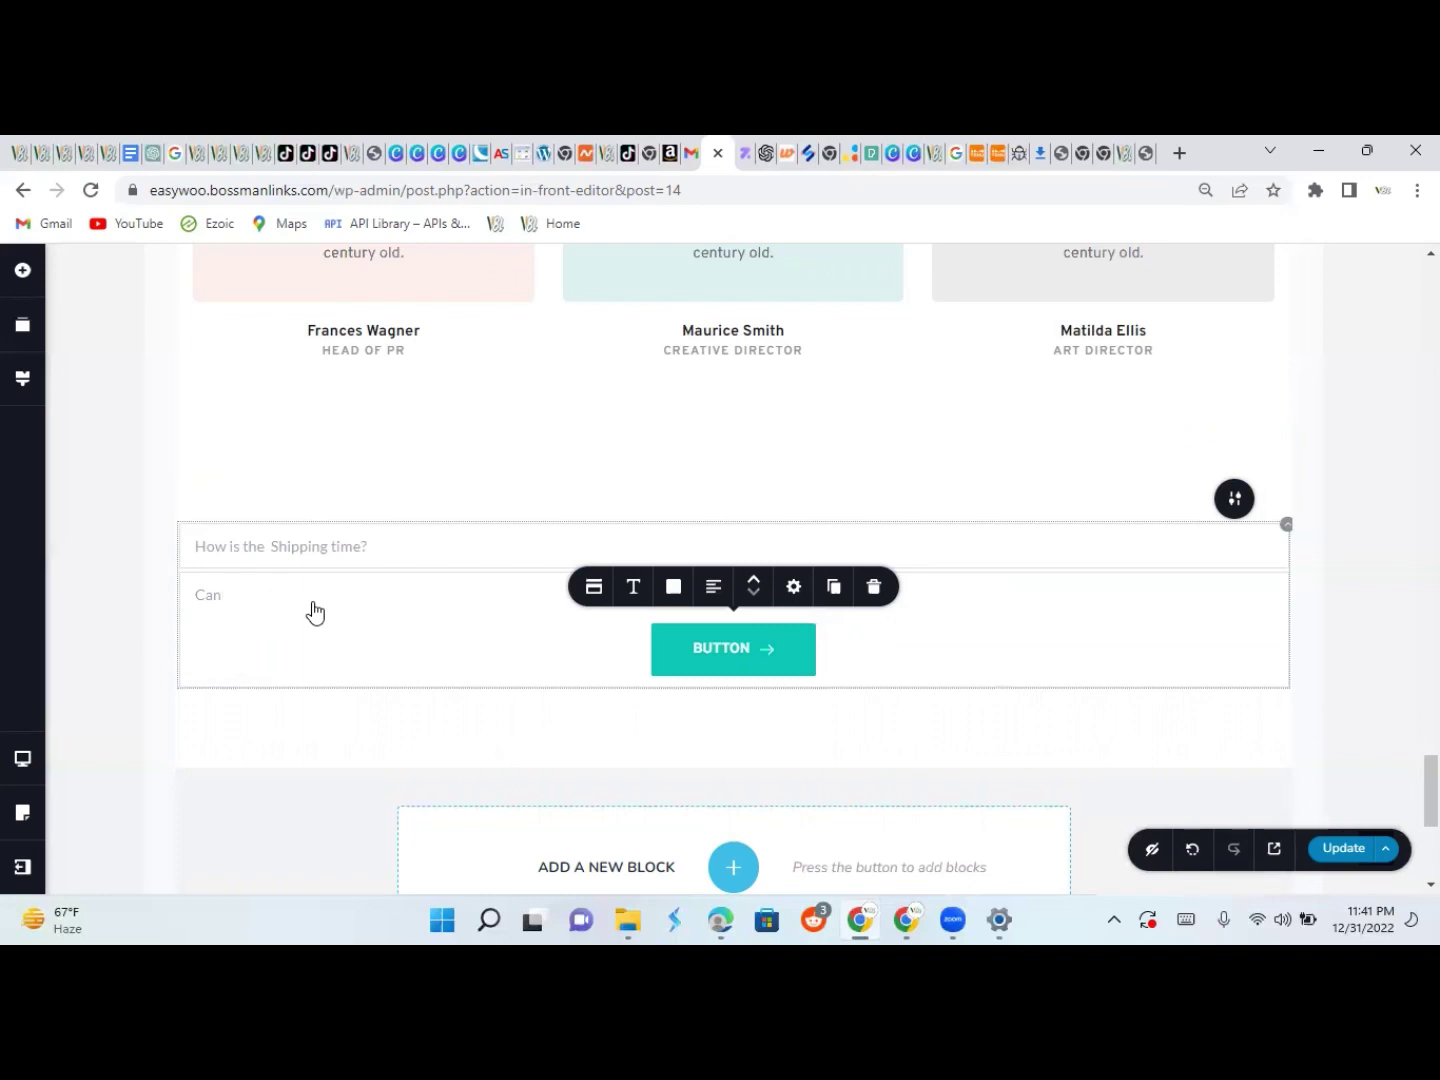
text(ub)
text(re)
text(fund?)
Replace the placeholder button inside the refund accordion item with a Text element
click(299, 653)
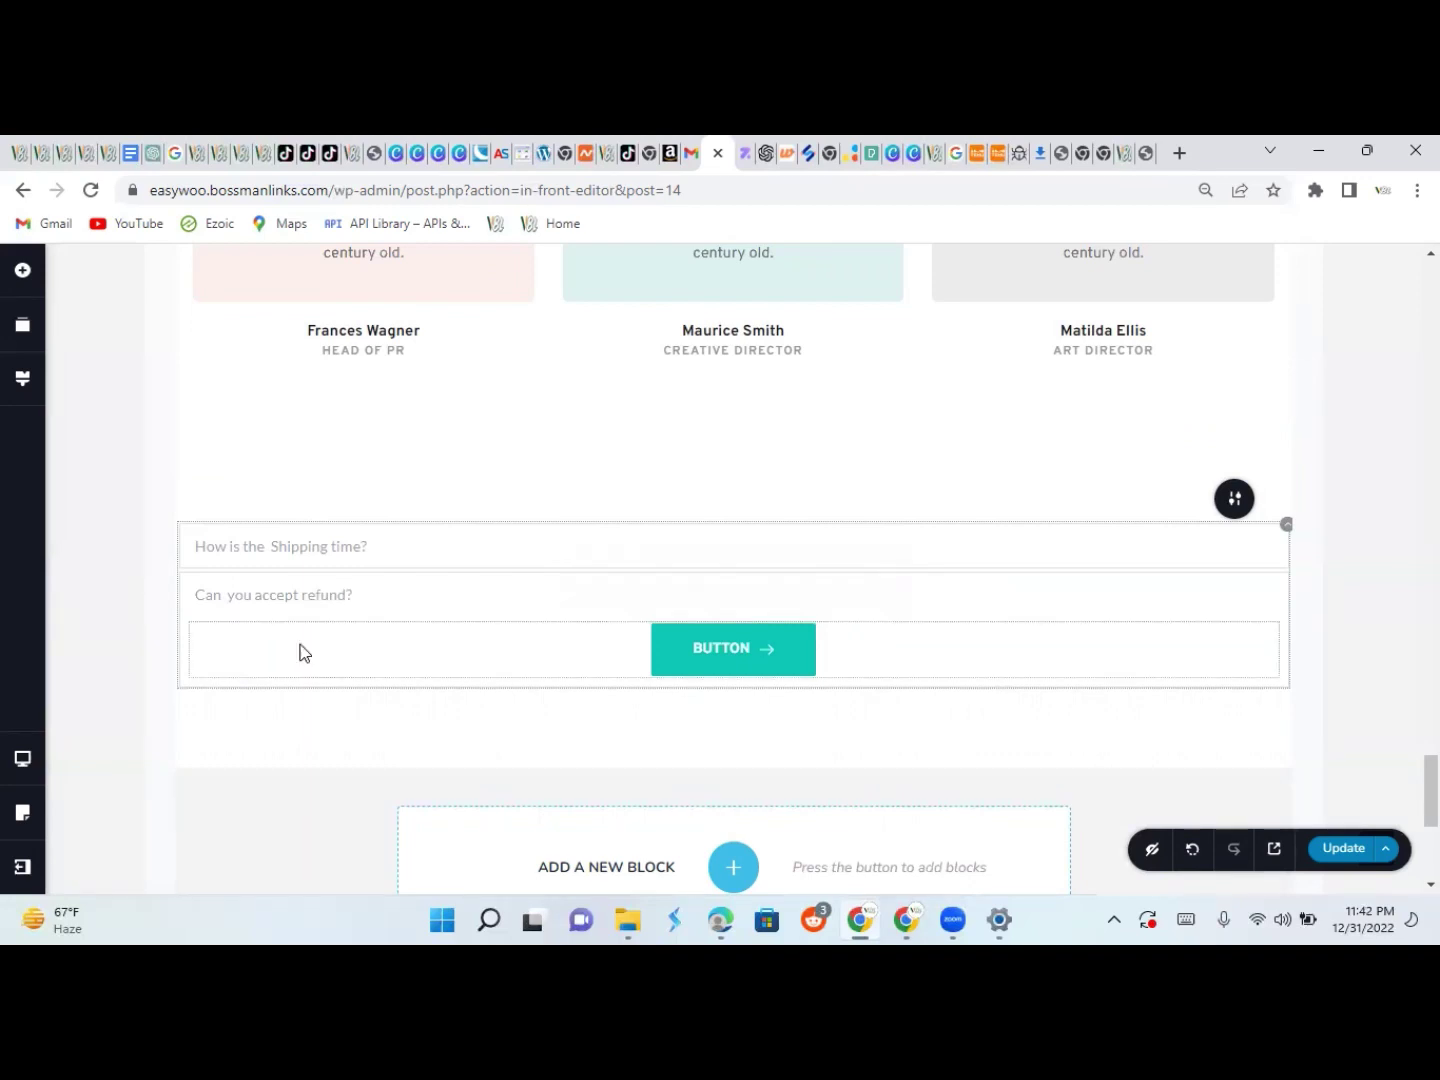
click(713, 673)
click(877, 597)
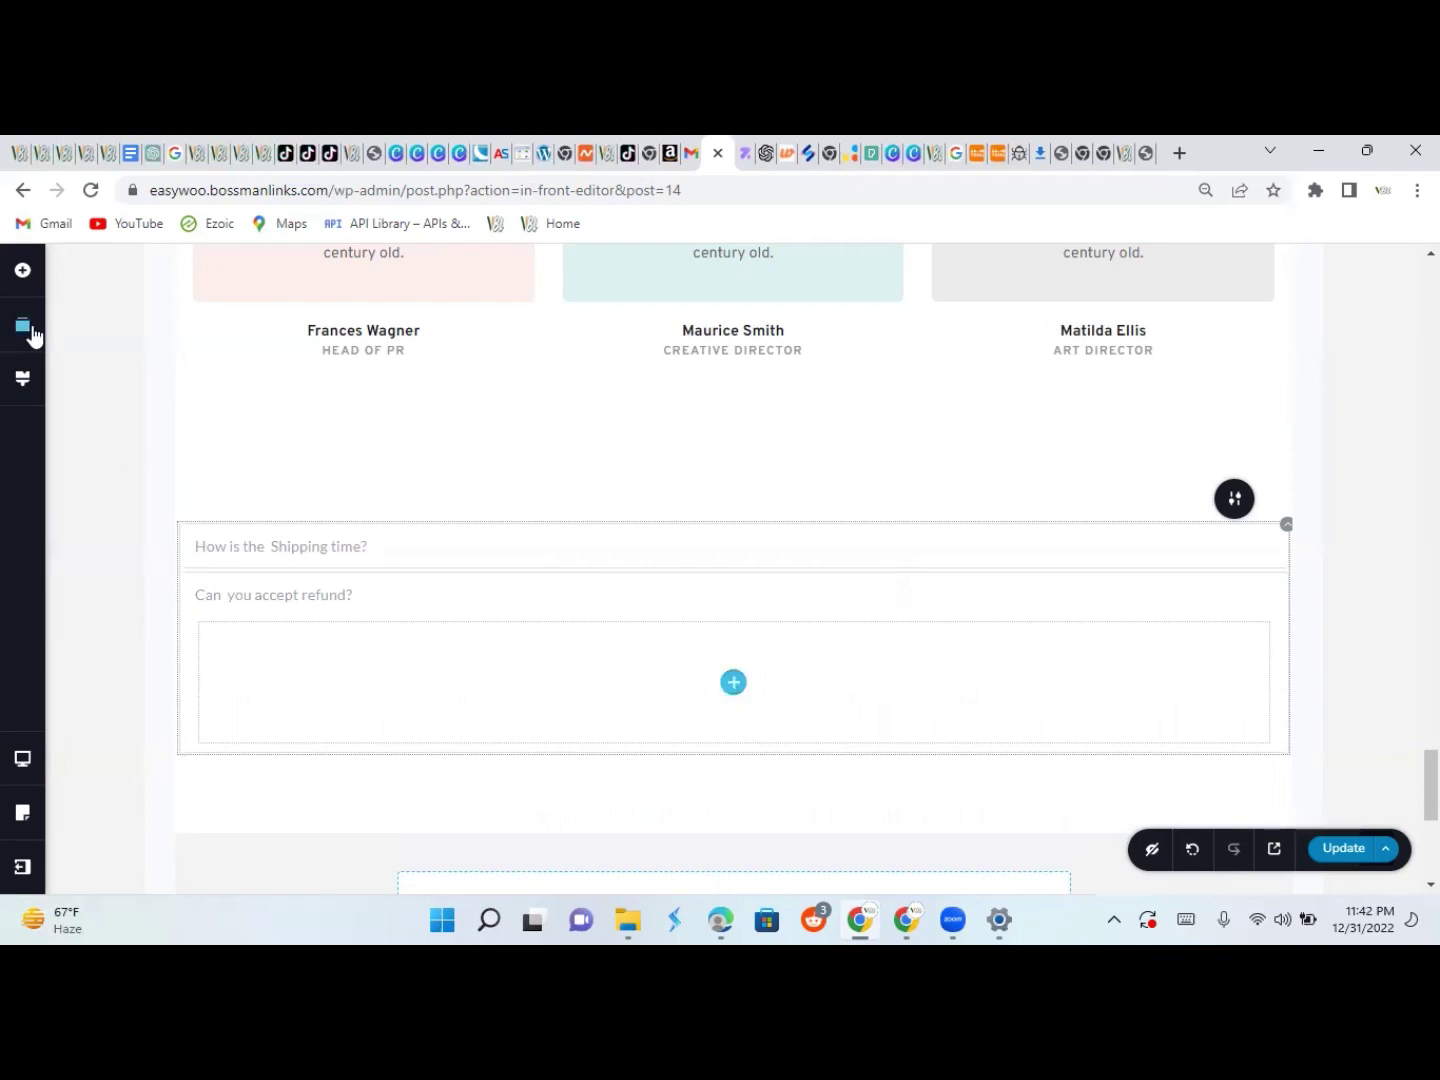
click(23, 276)
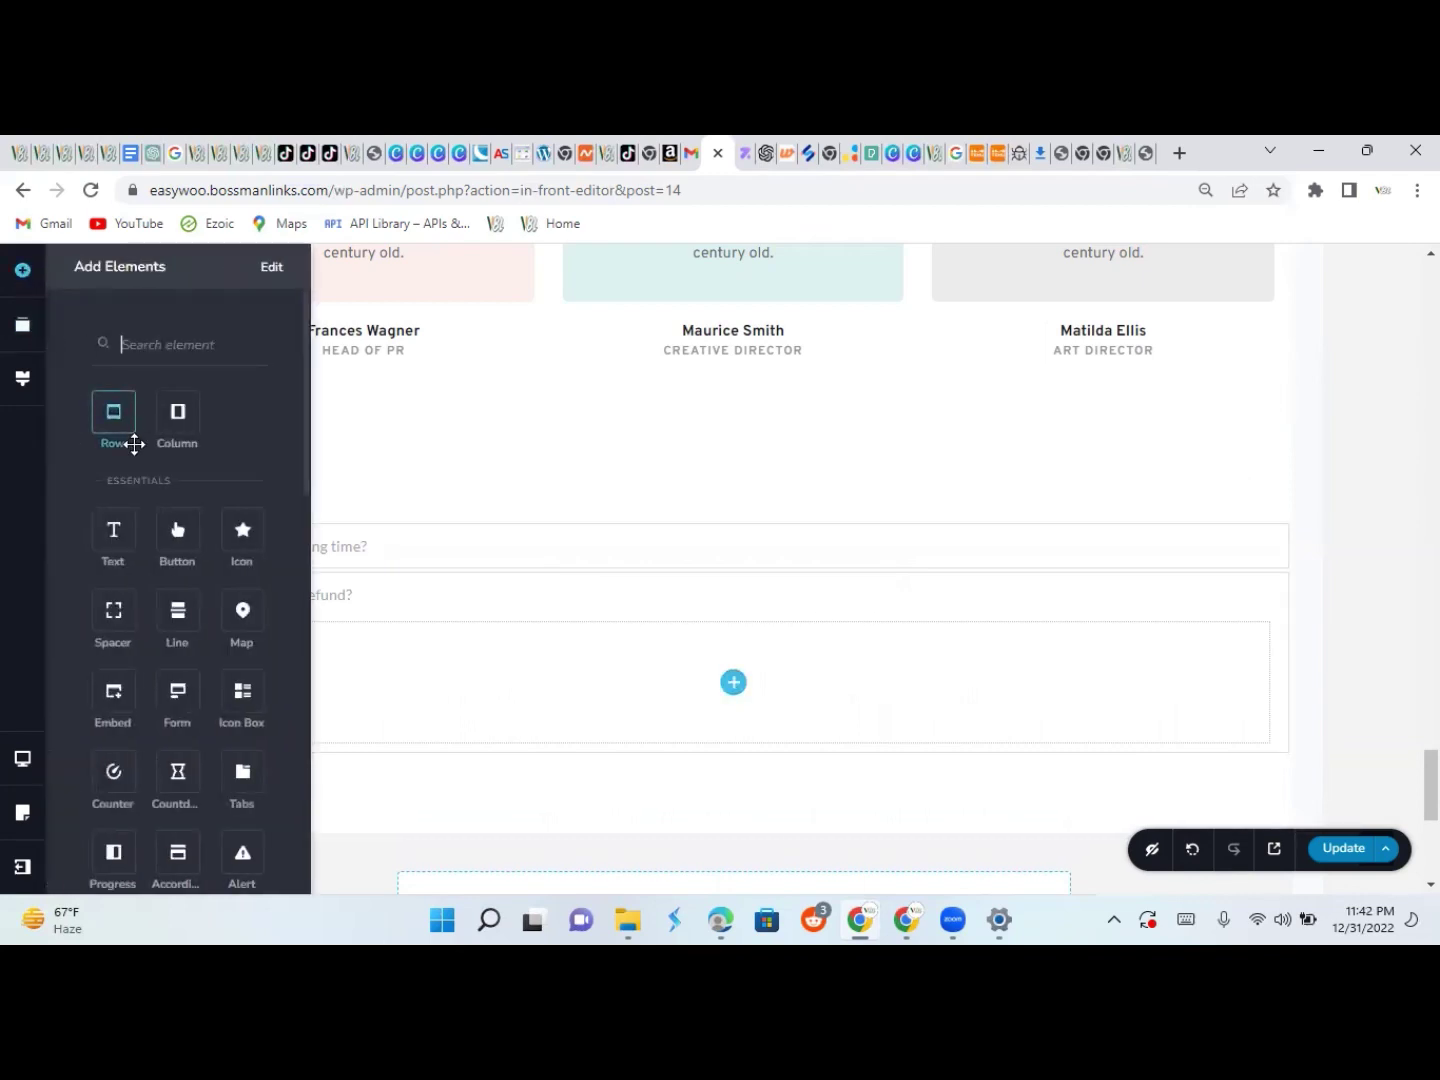
drag(114, 540, 738, 707)
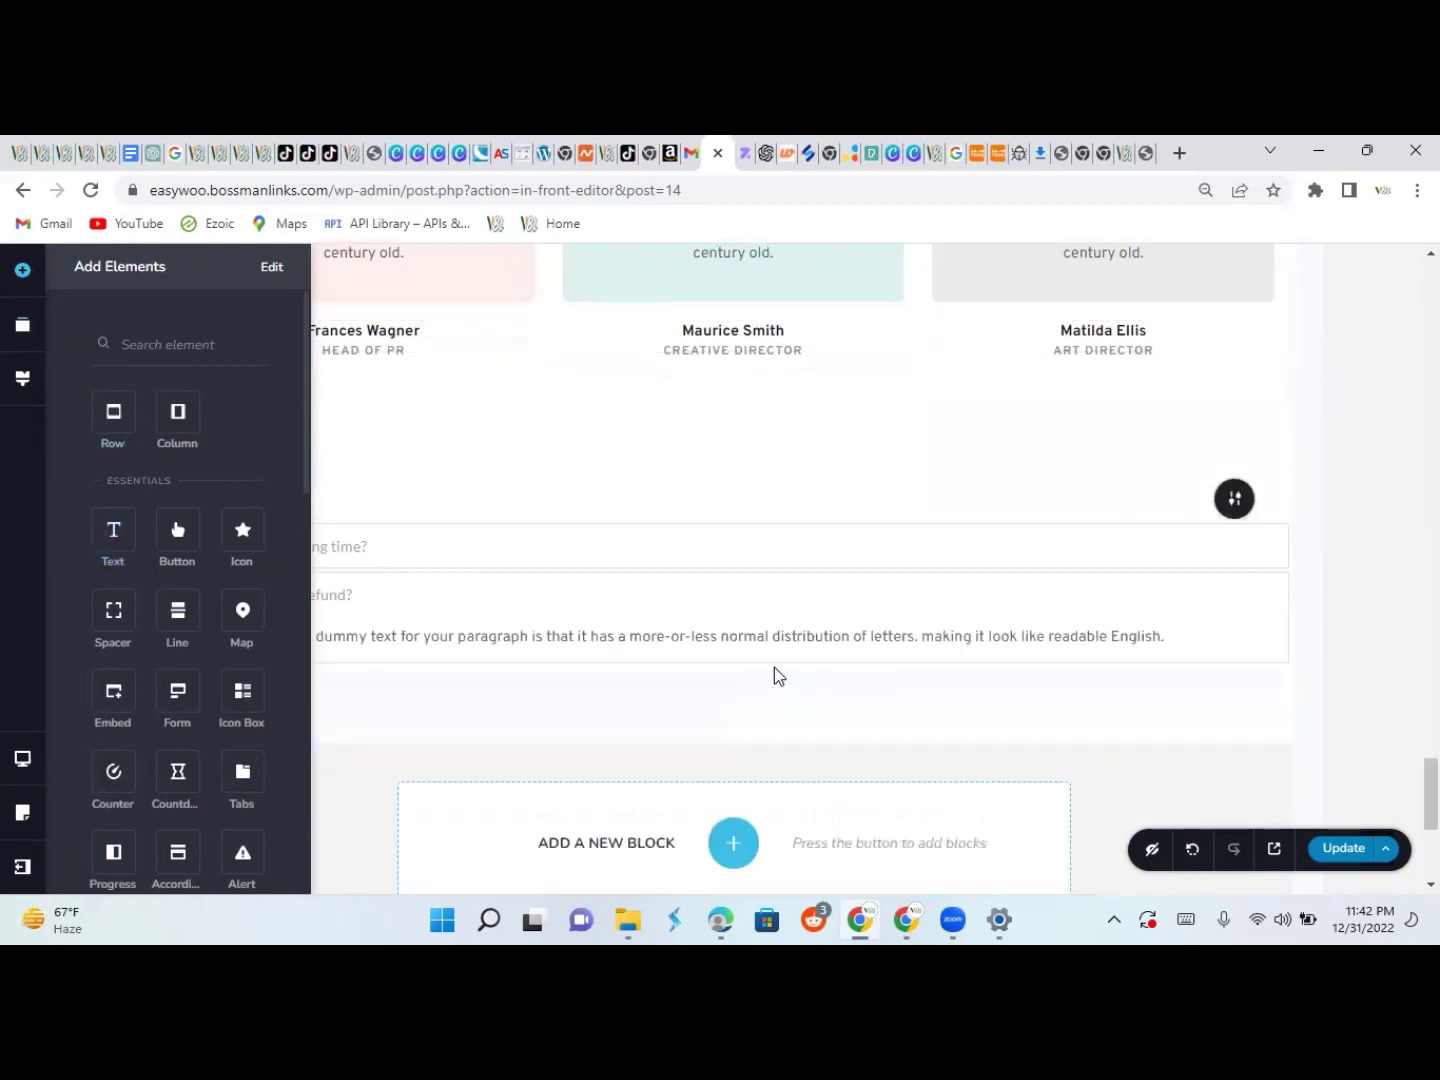
Replace the placeholder paragraph in the refund accordion item with "Yes, we have a 30 days Refund policy."
click(1173, 638)
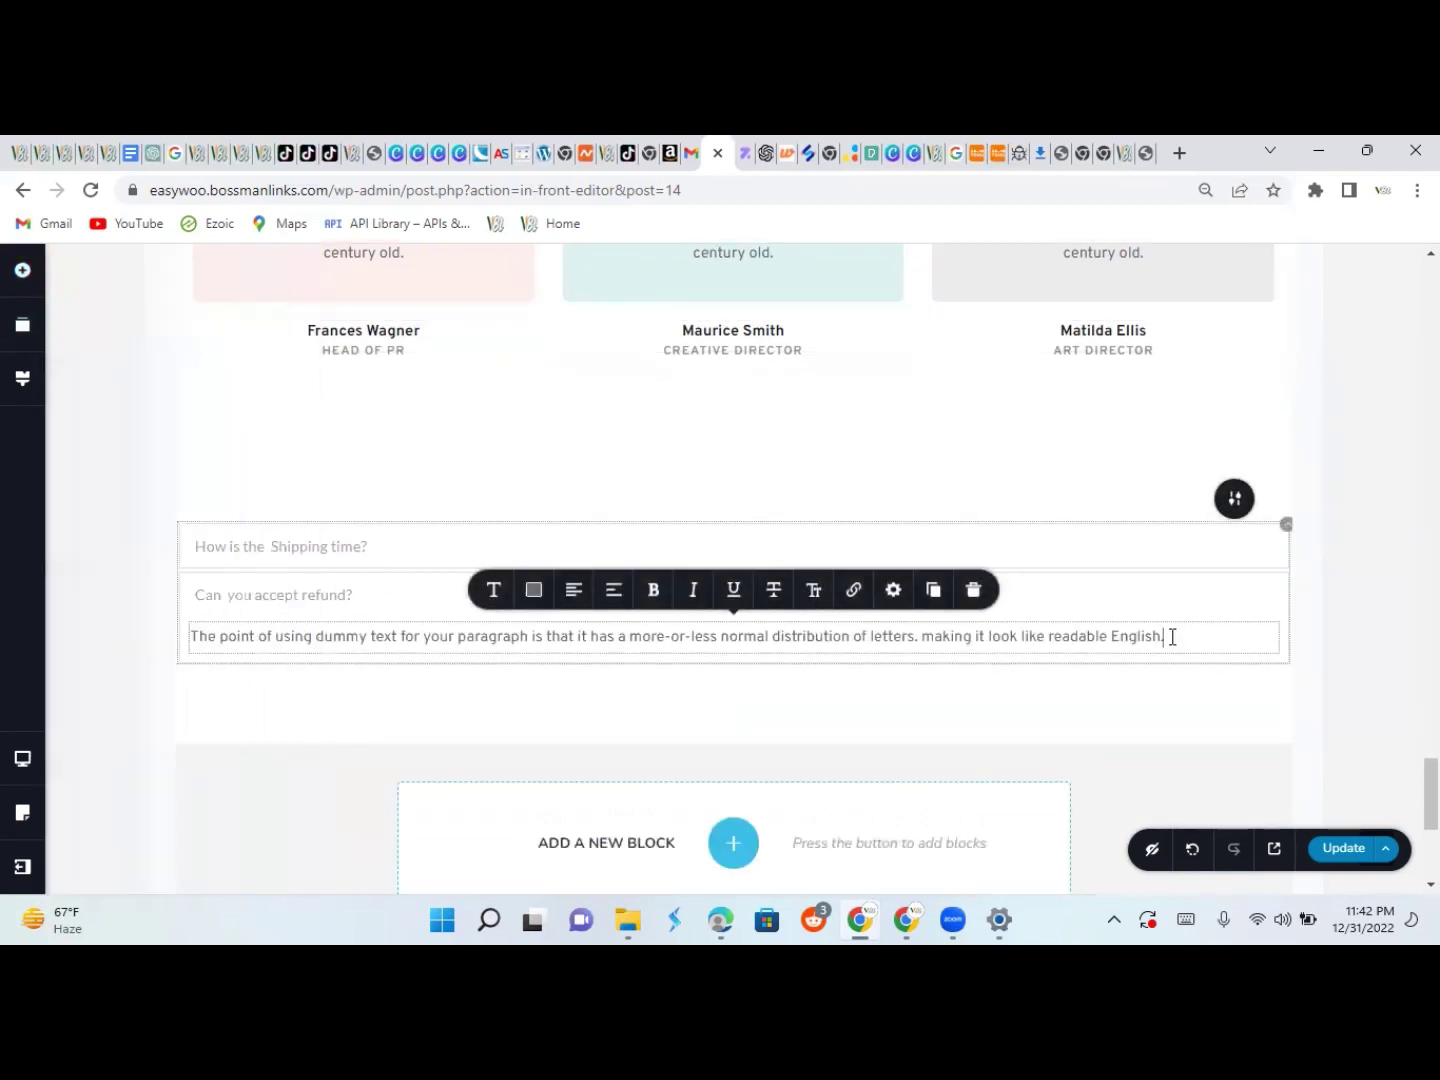
key(BackSpace)
key(BackSpace)
key(BackSpace)
key(BackSpace)
key(BackSpace)
key(BackSpace)
key(BackSpace)
key(BackSpace)
key(BackSpace)
key(BackSpace)
key(BackSpace)
key(BackSpace)
key(BackSpace)
key(BackSpace)
key(BackSpace)
key(BackSpace)
key(BackSpace)
key(BackSpace)
key(BackSpace)
key(BackSpace)
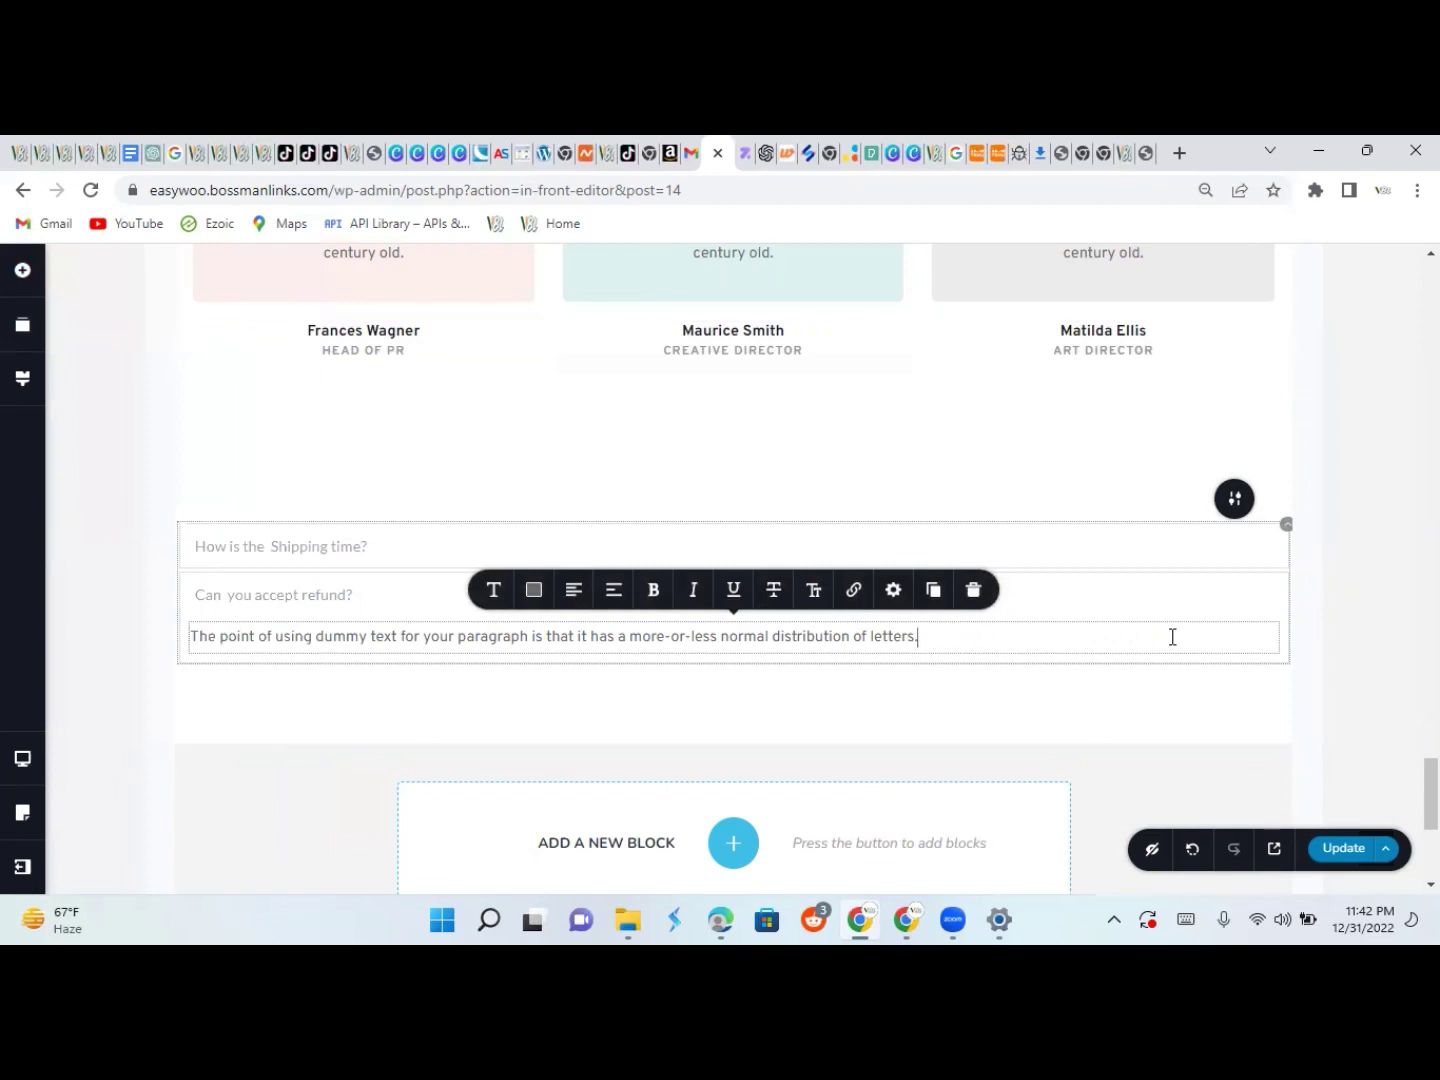
key(BackSpace)
key(BackSpace)
key(BackSpace)
key(BackSpace)
key(BackSpace)
key(BackSpace)
key(BackSpace)
key(BackSpace)
key(BackSpace)
key(BackSpace)
key(BackSpace)
key(BackSpace)
key(BackSpace)
key(BackSpace)
key(BackSpace)
key(BackSpace)
key(BackSpace)
key(BackSpace)
key(BackSpace)
key(BackSpace)
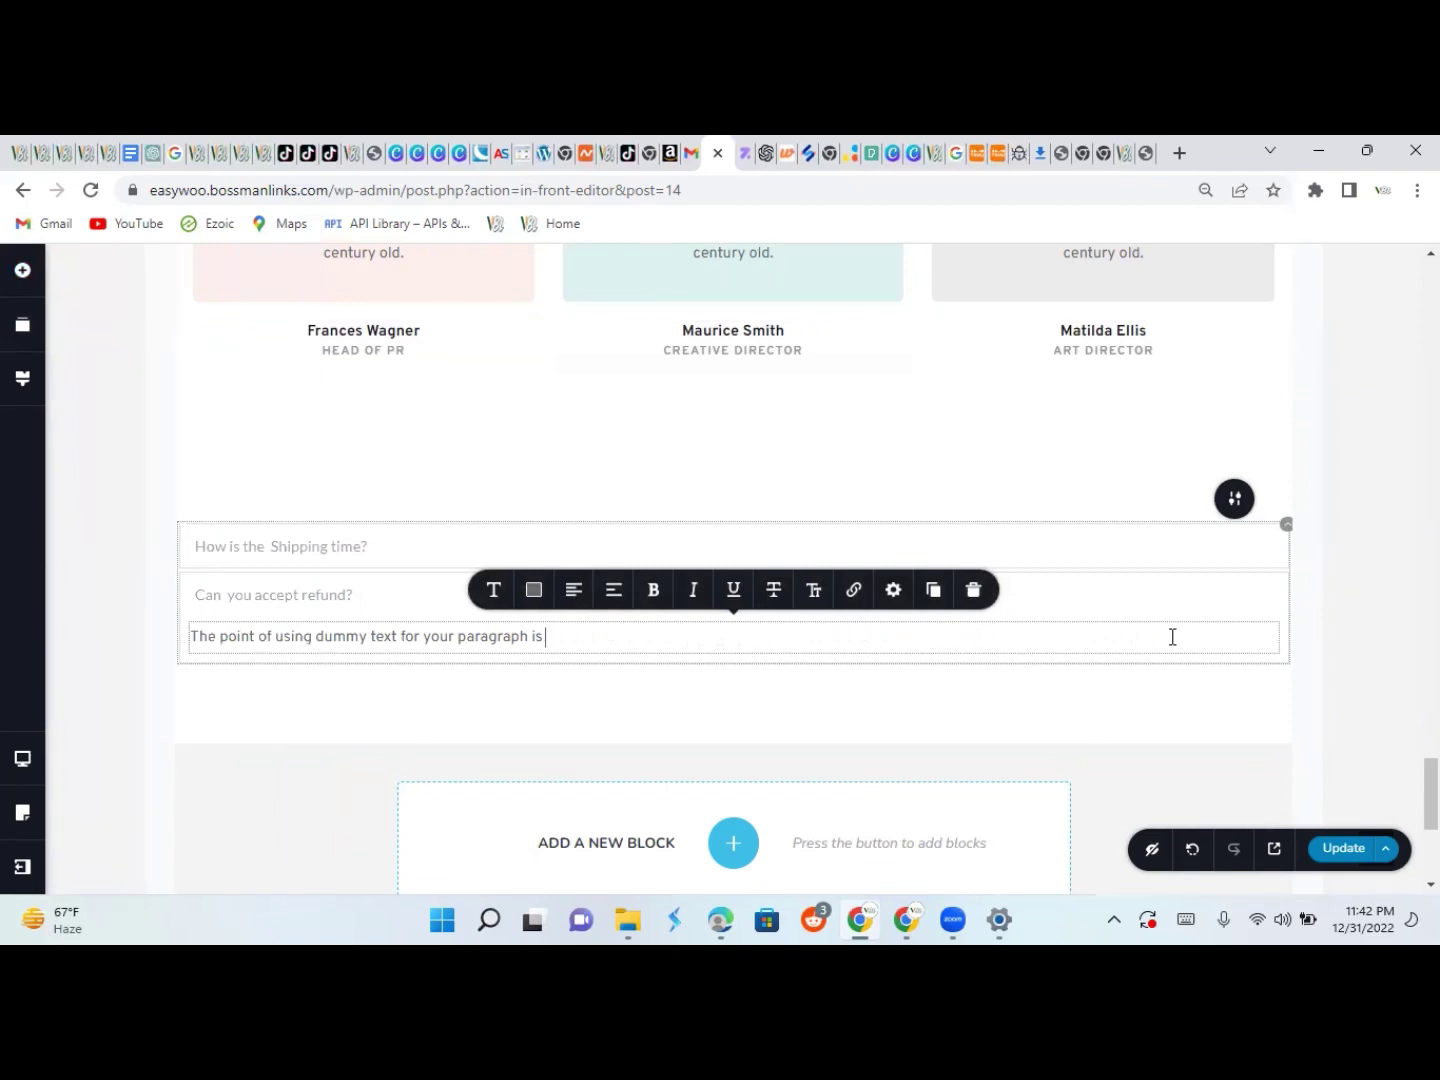
key(BackSpace)
key(BackSpace)
key(BackSpace)
key(BackSpace)
key(BackSpace)
key(BackSpace)
key(BackSpace)
key(BackSpace)
key(BackSpace)
key(BackSpace)
key(BackSpace)
key(BackSpace)
key(BackSpace)
key(BackSpace)
key(BackSpace)
key(BackSpace)
key(BackSpace)
key(BackSpace)
key(BackSpace)
key(BackSpace)
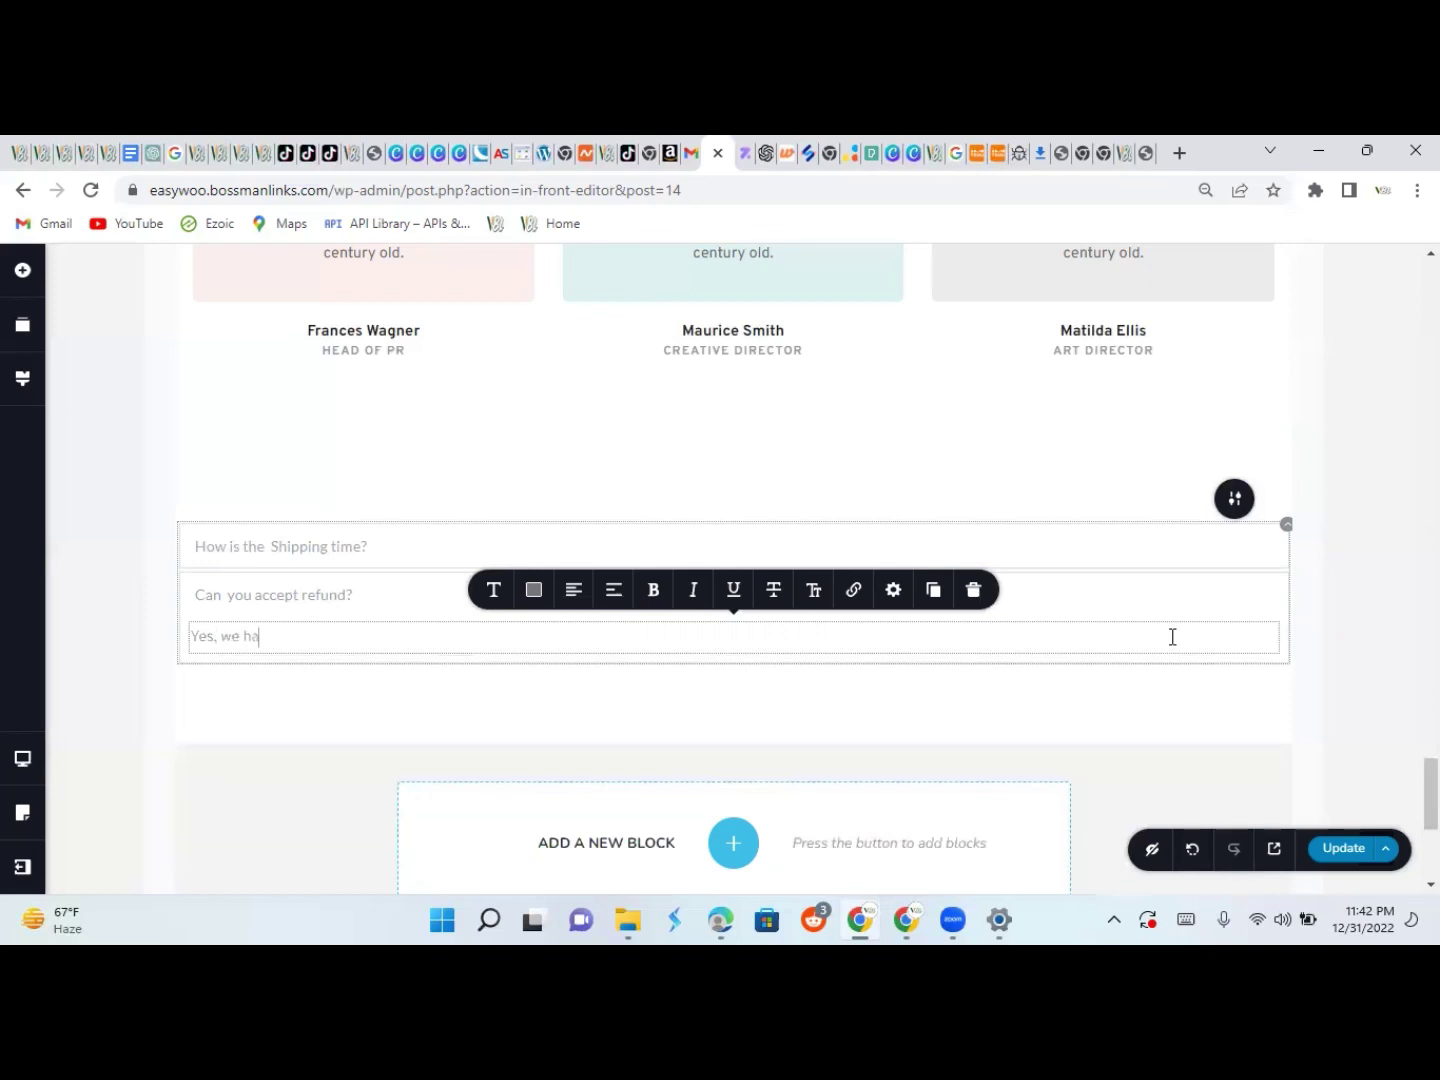
text(e a 30 days Refund policy.)
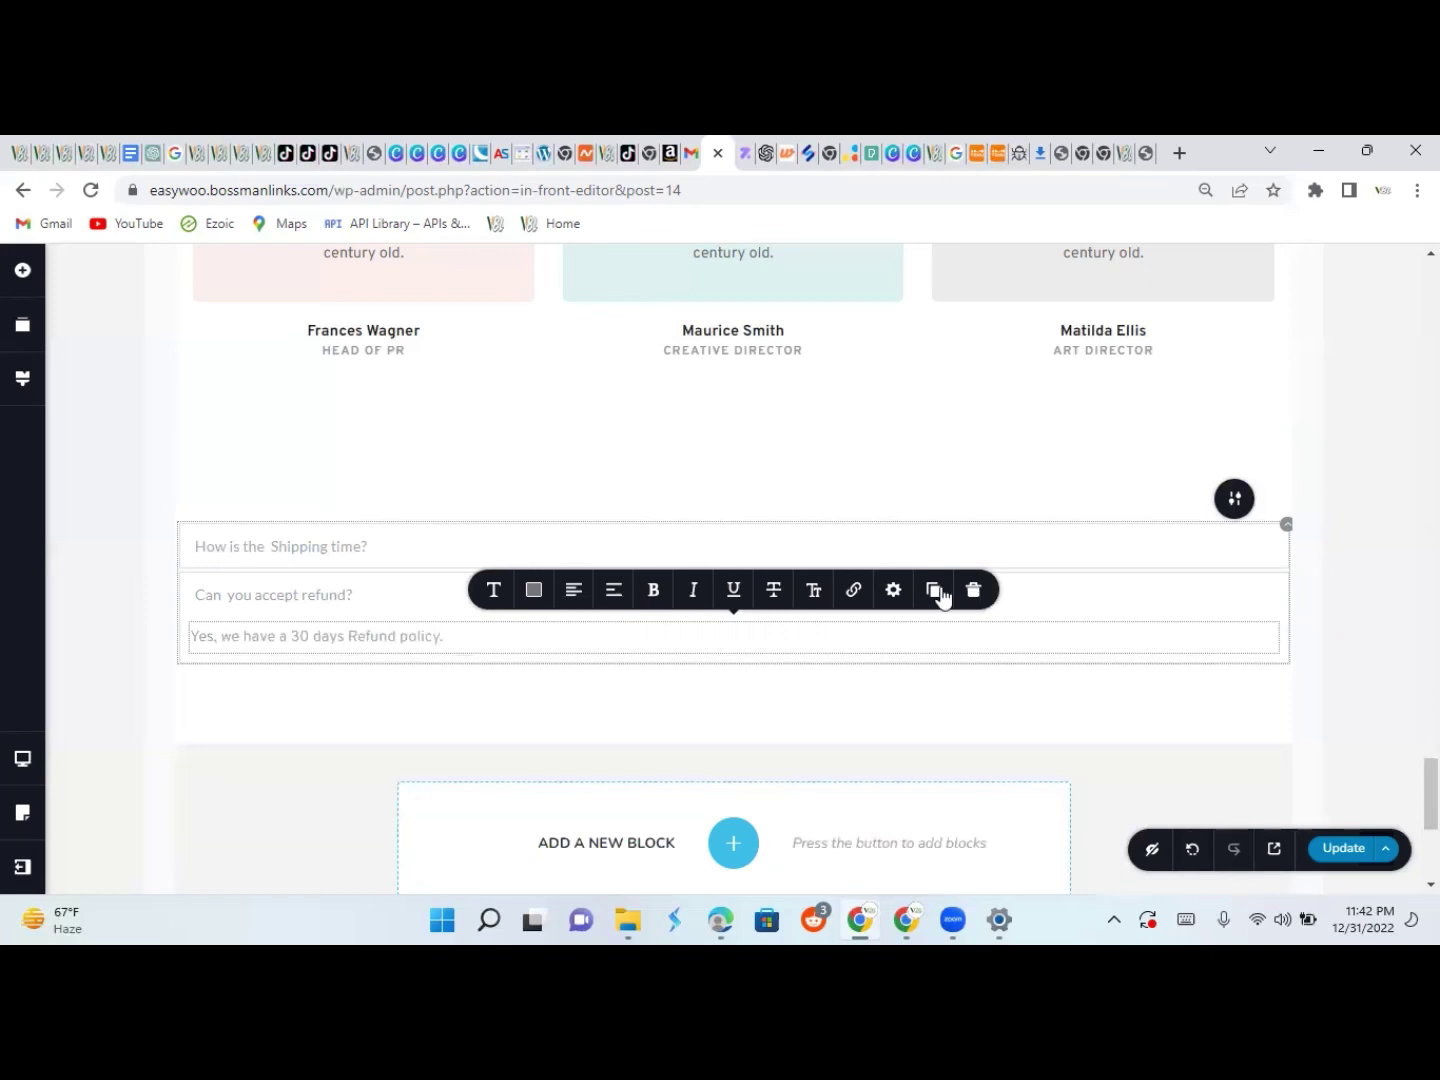
click(662, 691)
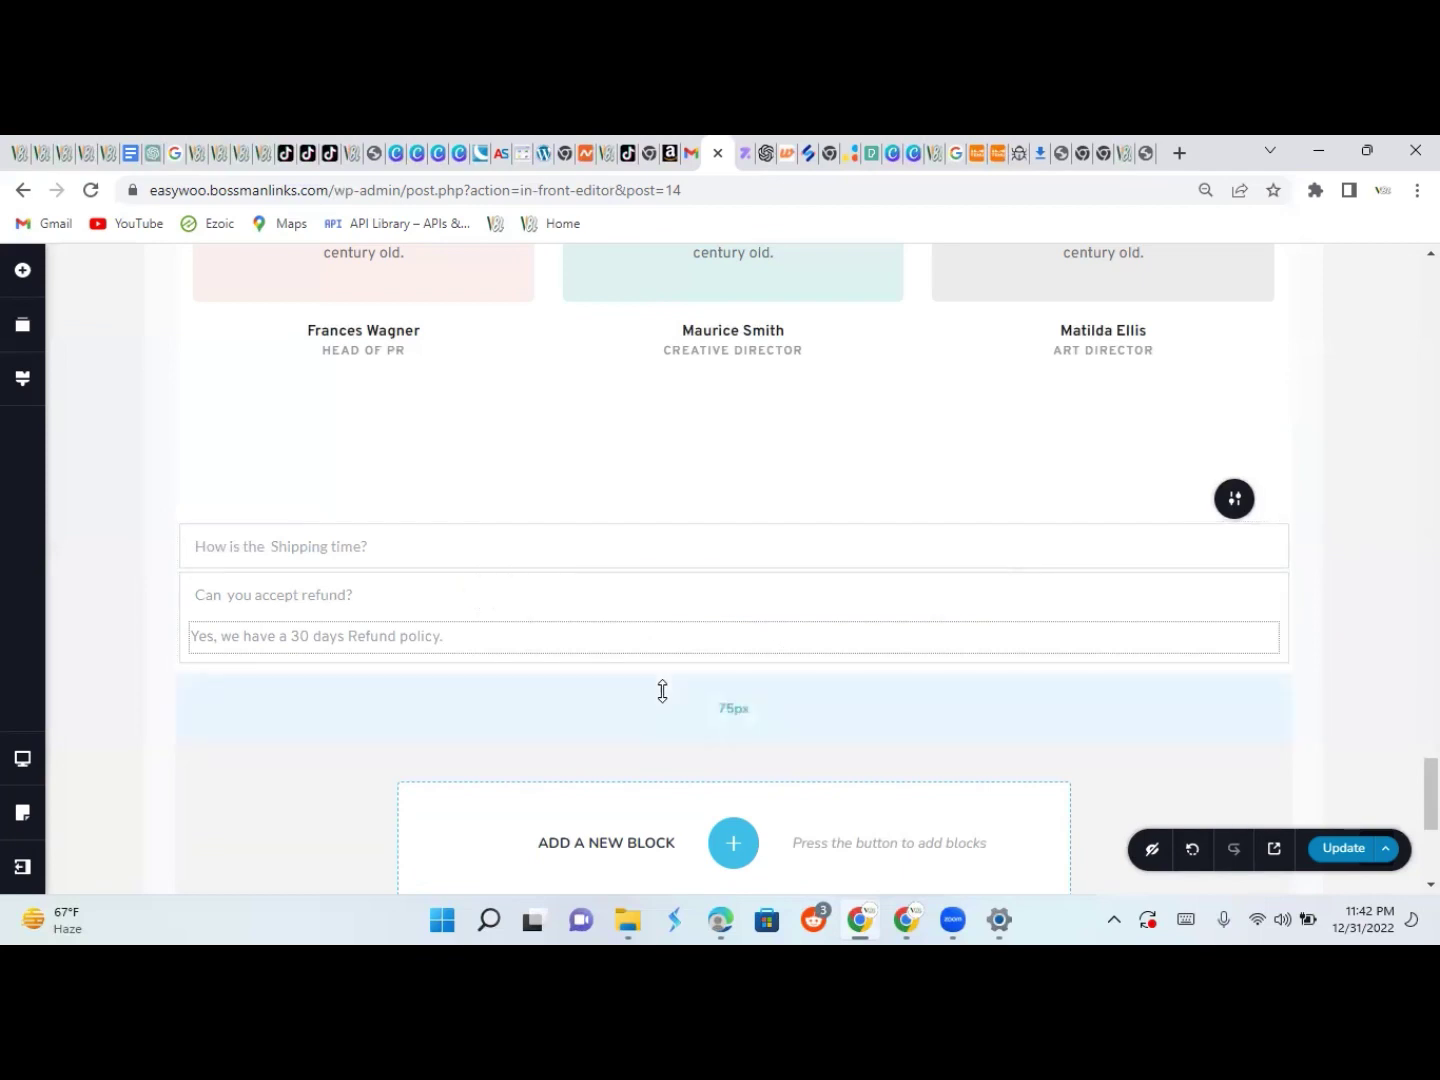
Give the accordion block a solid magenta overlay, colour #e032ea
click(1236, 508)
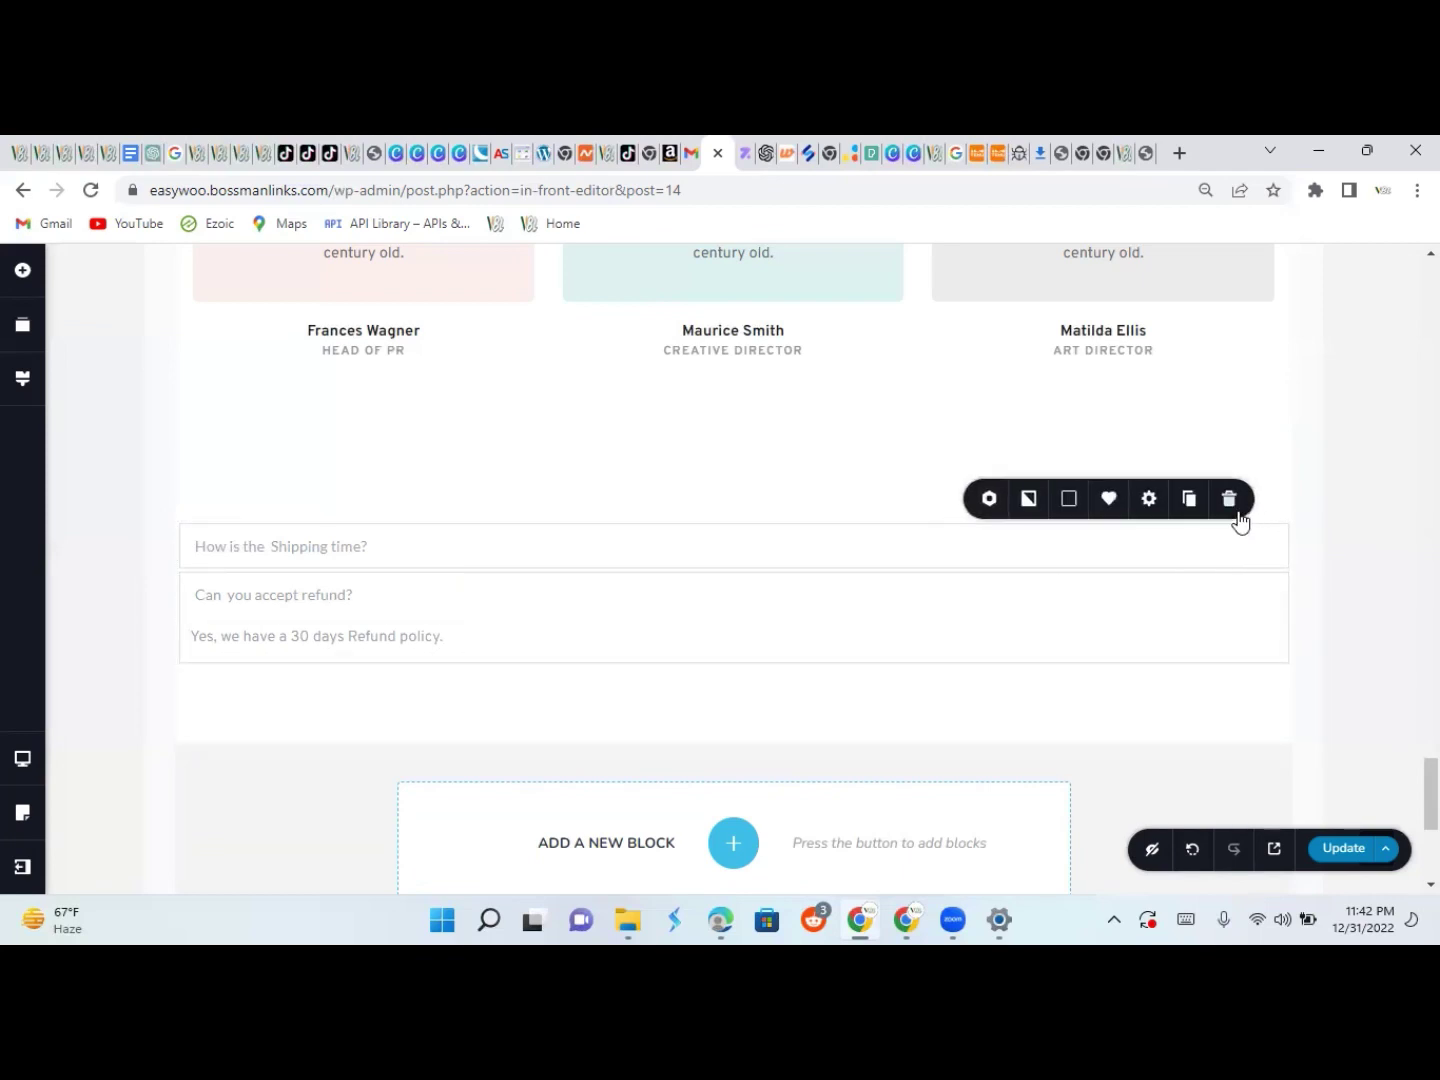
click(1070, 503)
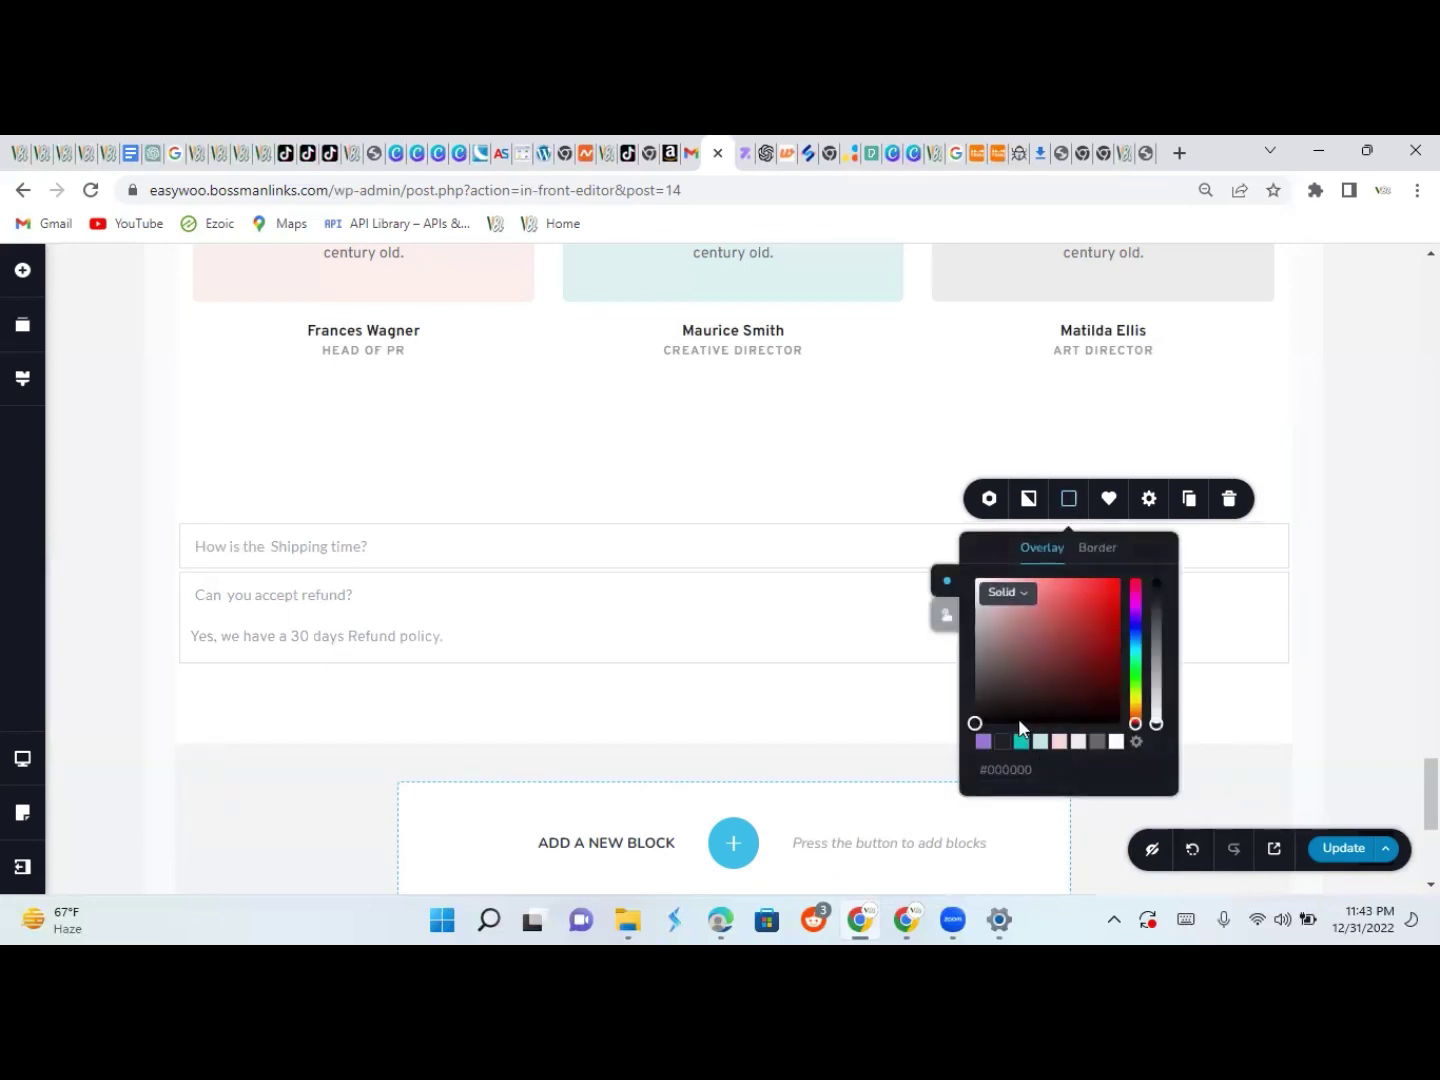
click(1135, 603)
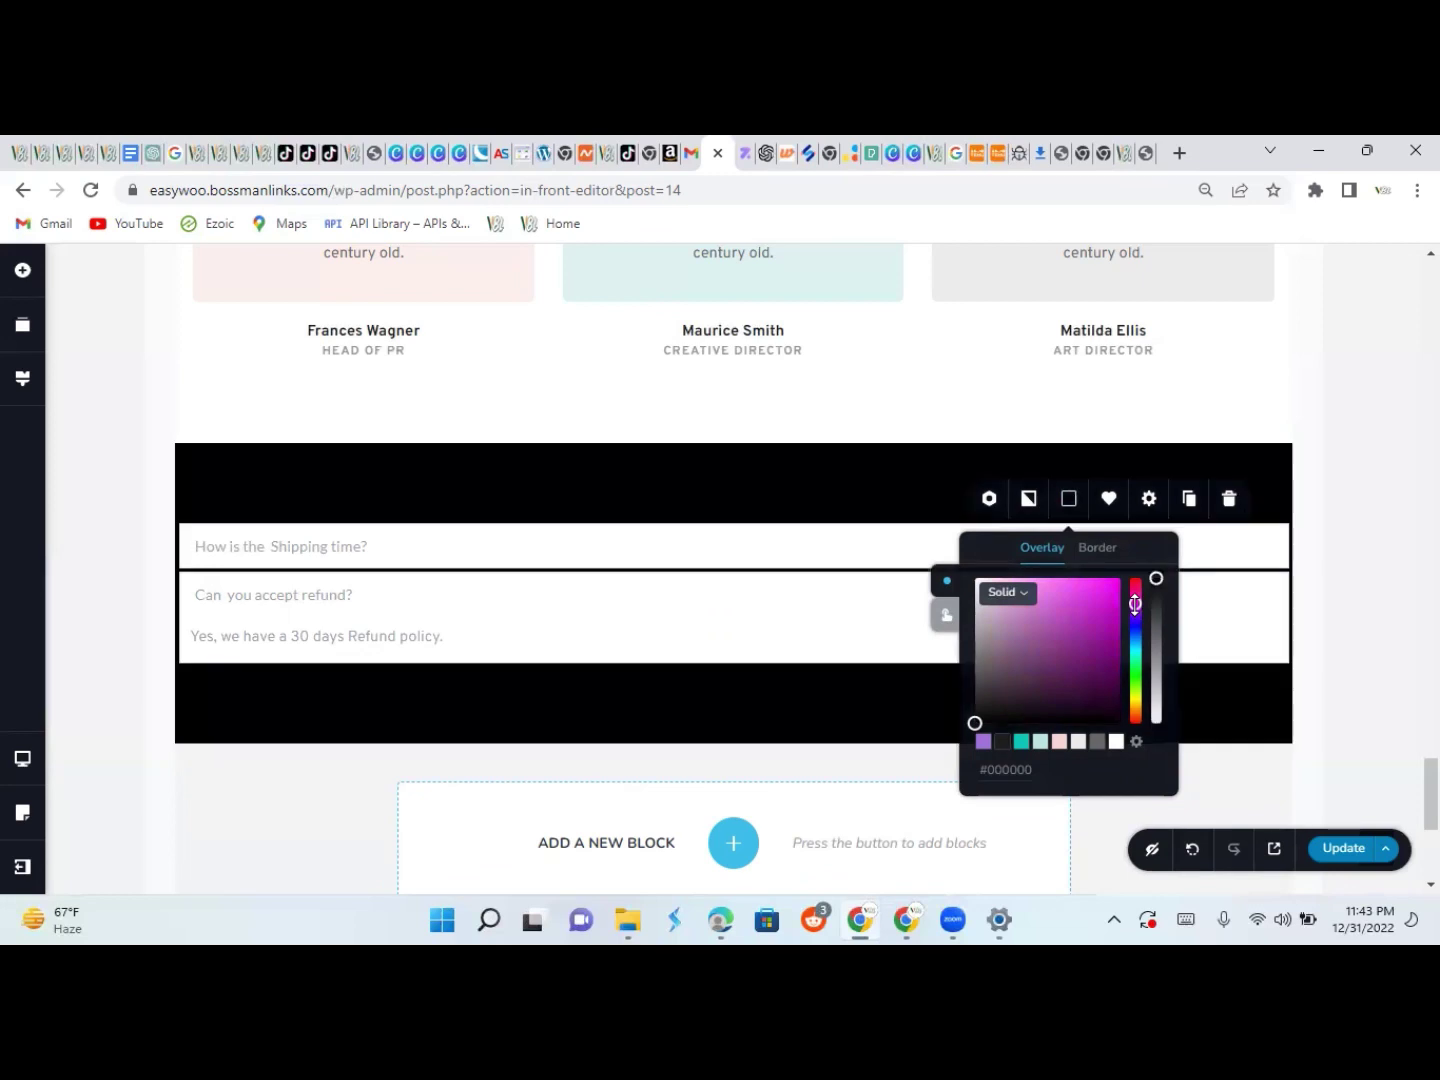
click(1090, 589)
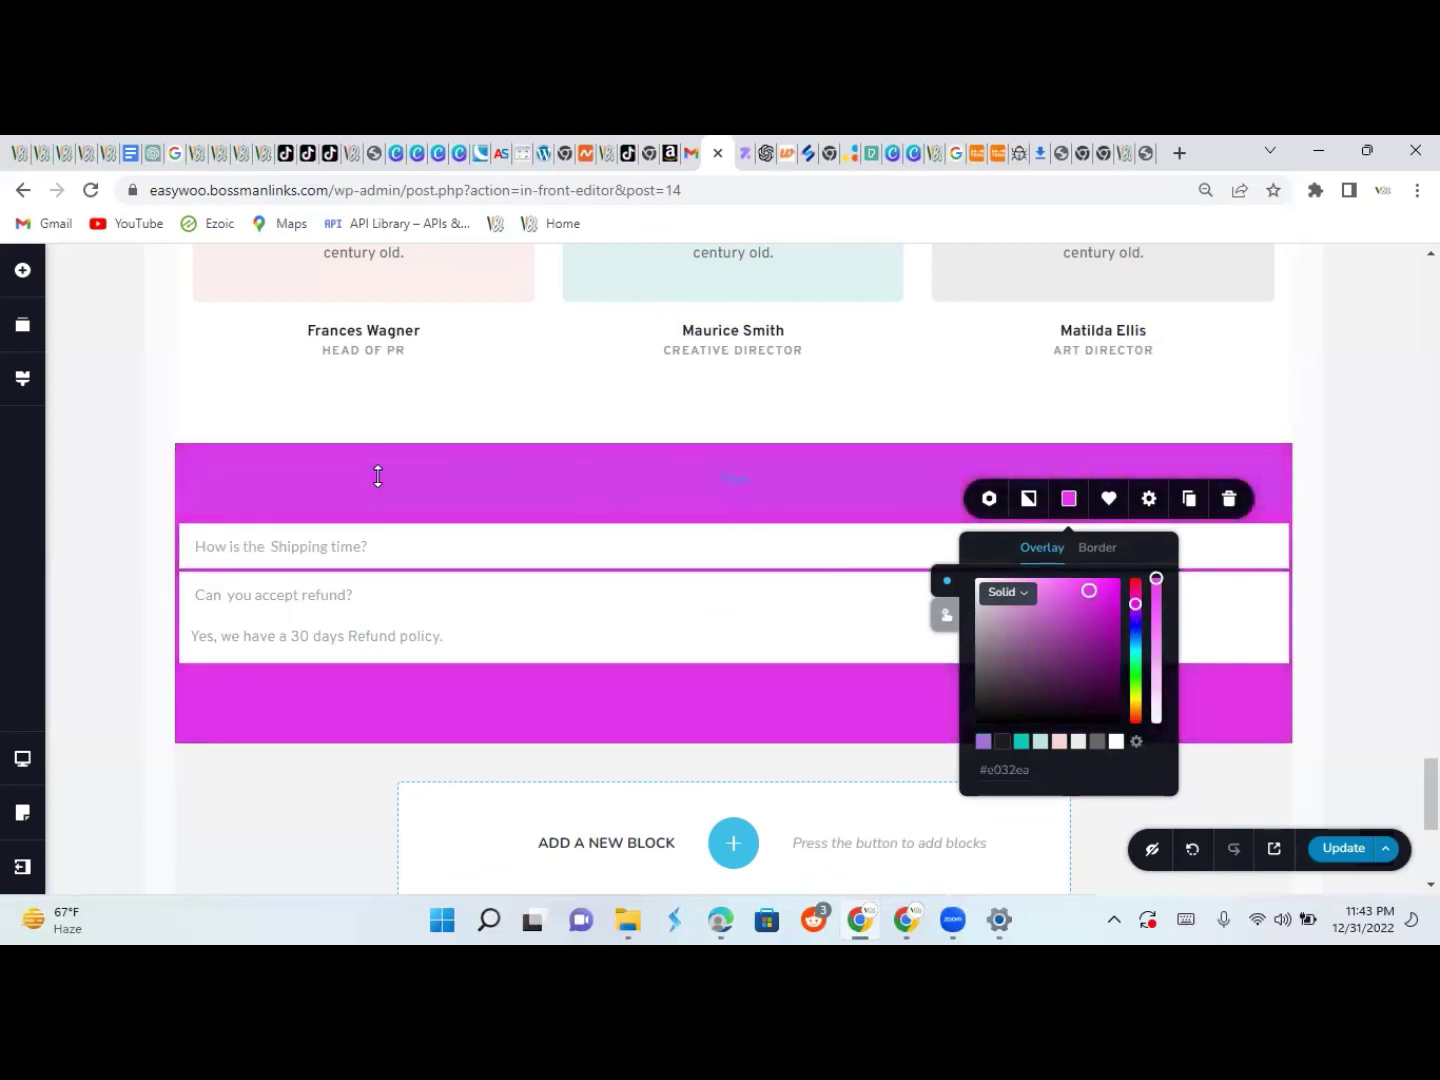
Set the text colour of the refund answer to the dark swatch #1C1C1C
click(476, 640)
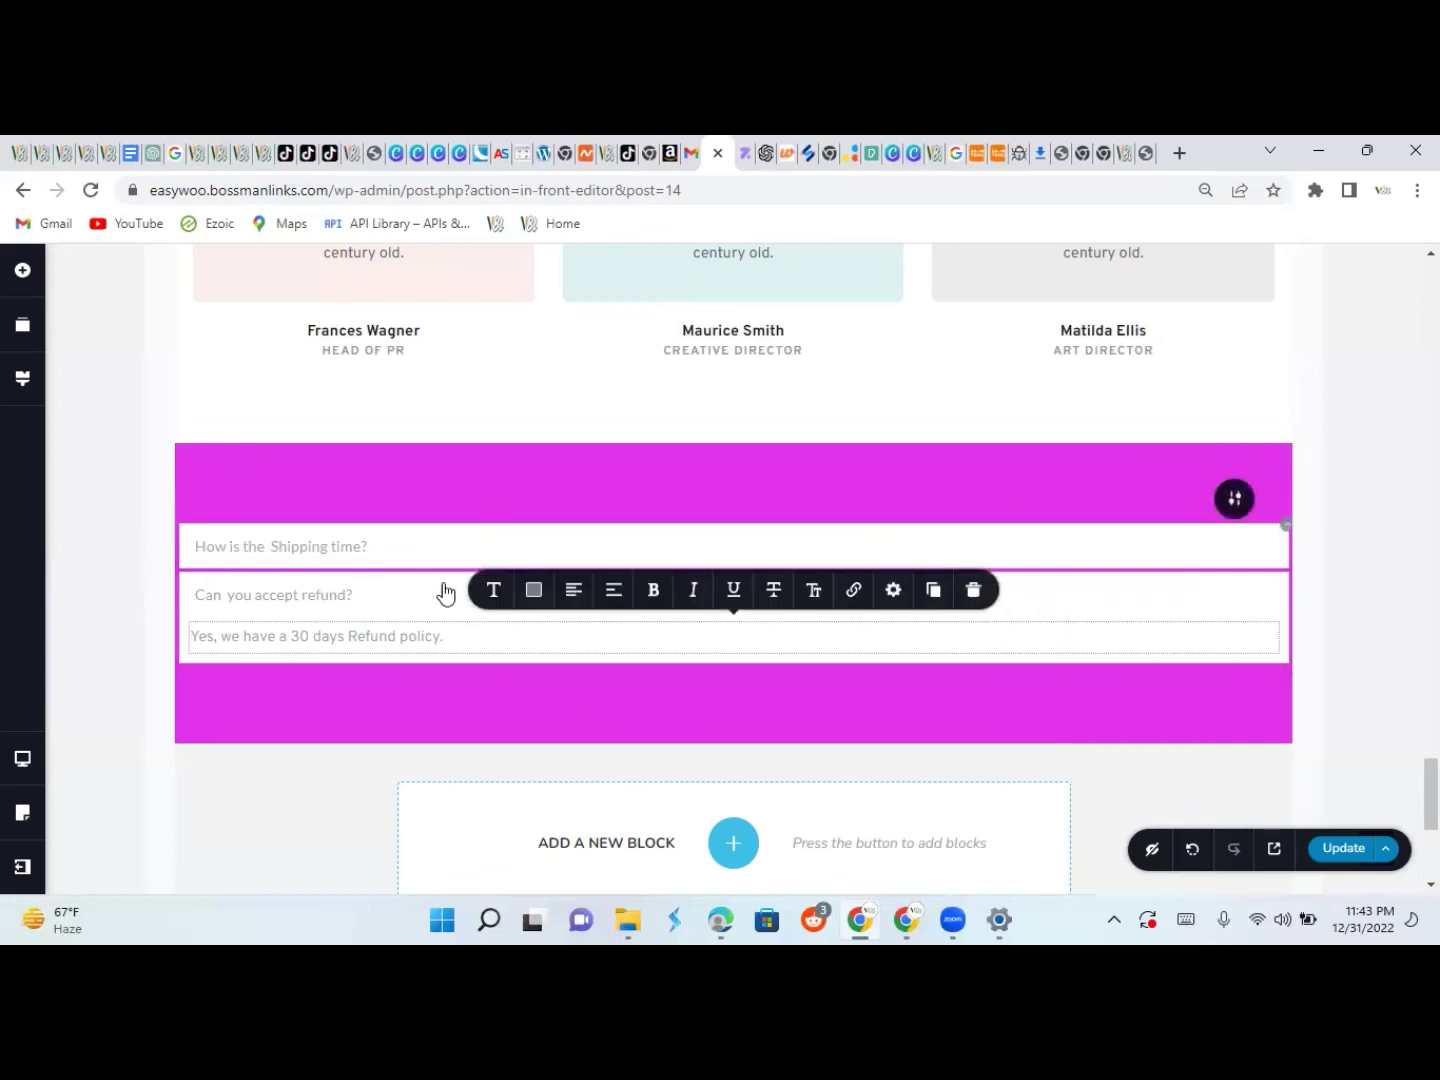
click(532, 601)
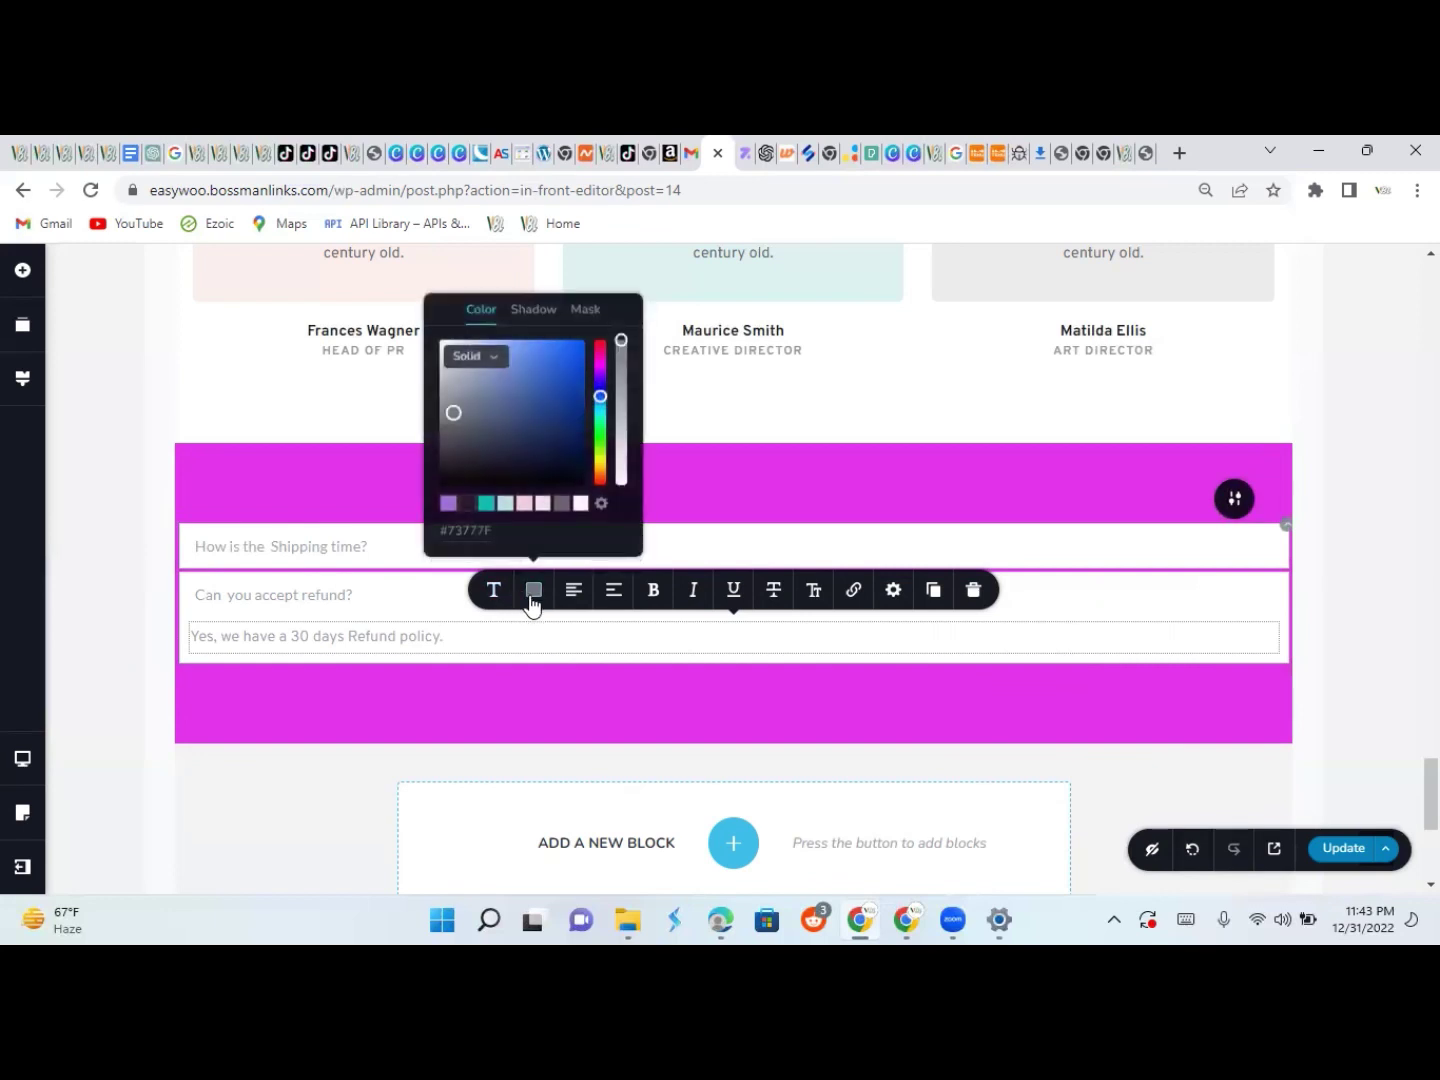
click(467, 504)
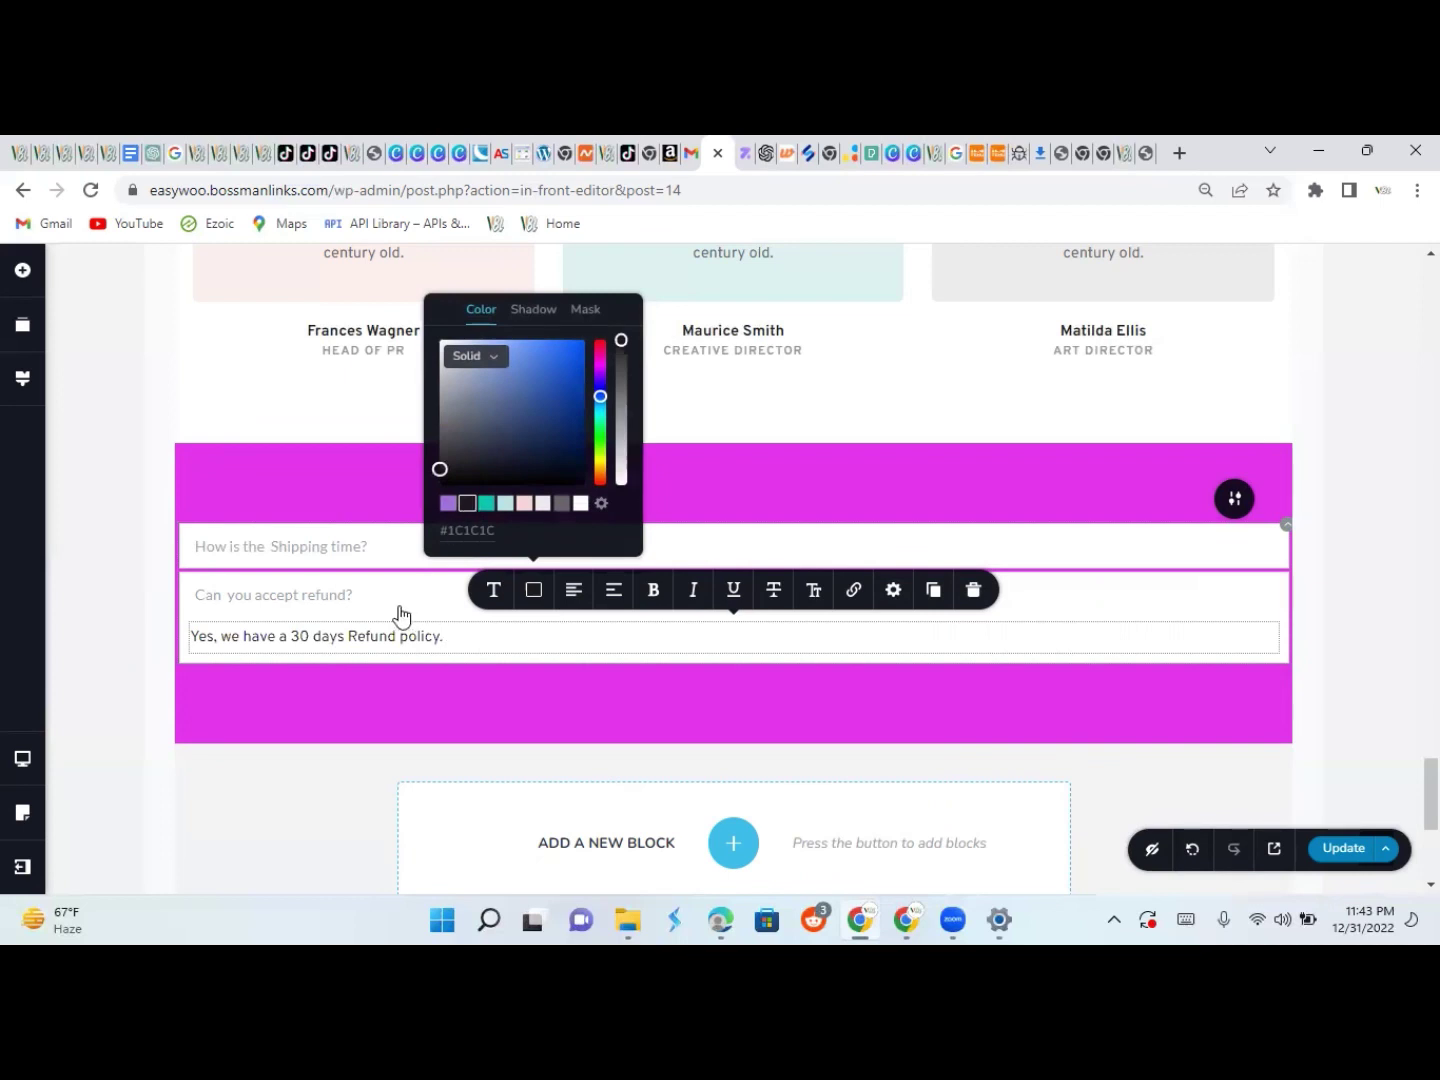
Expand the shipping item and set the accordion's text colour to the dark swatch #1C1C1C
click(356, 548)
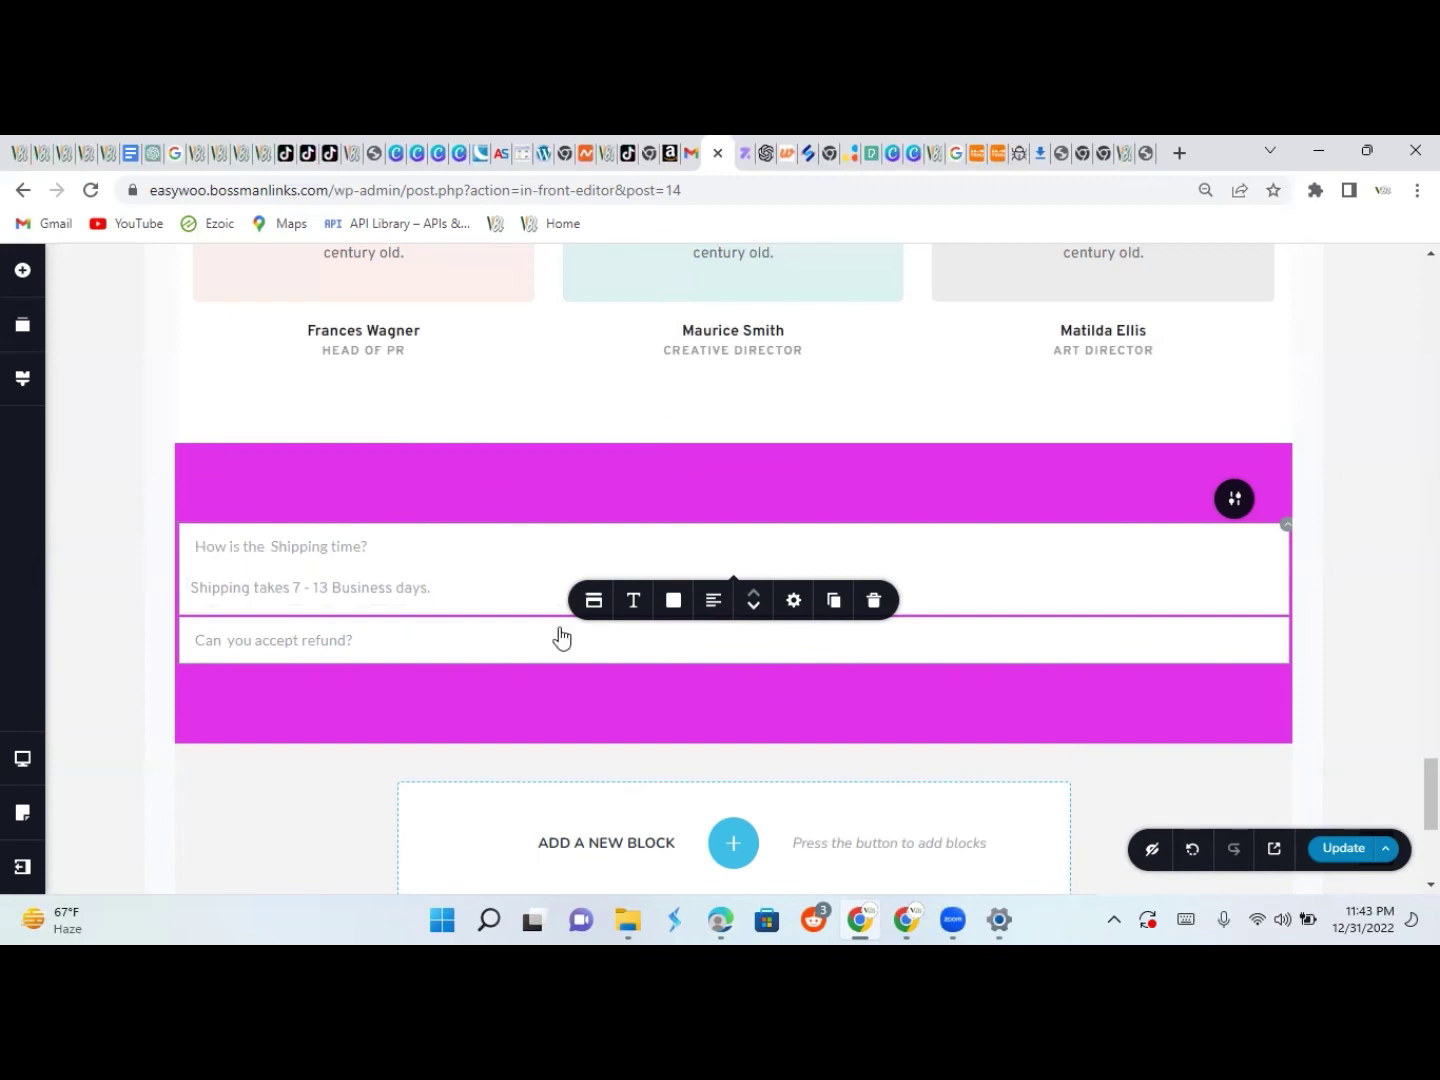
click(674, 603)
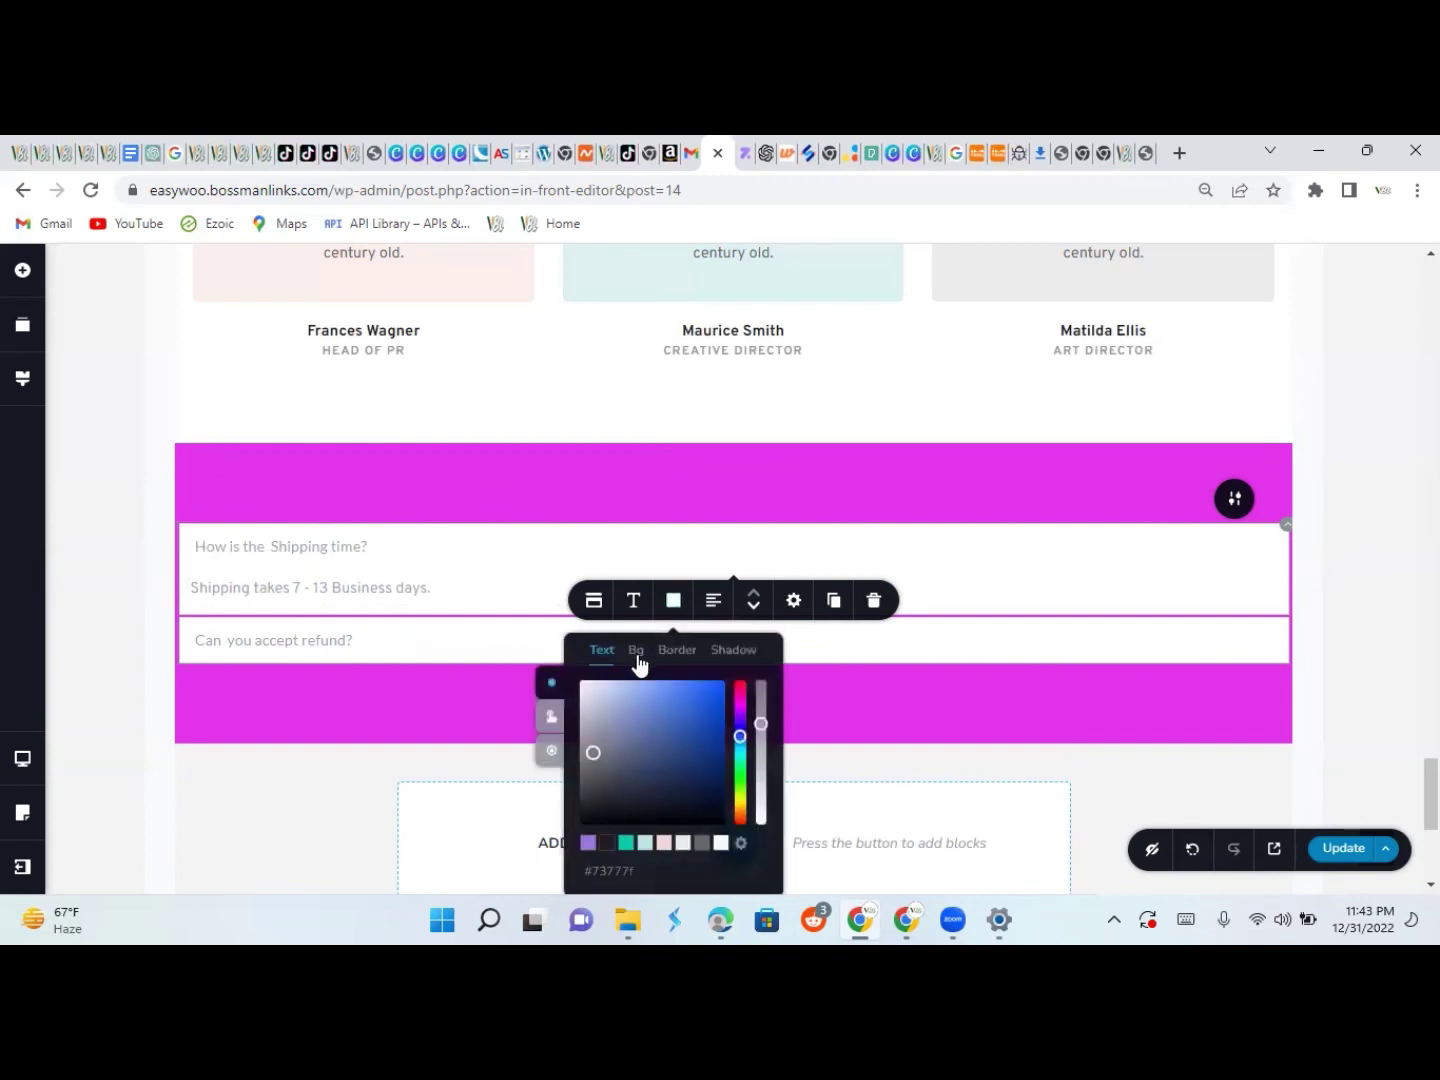
click(607, 845)
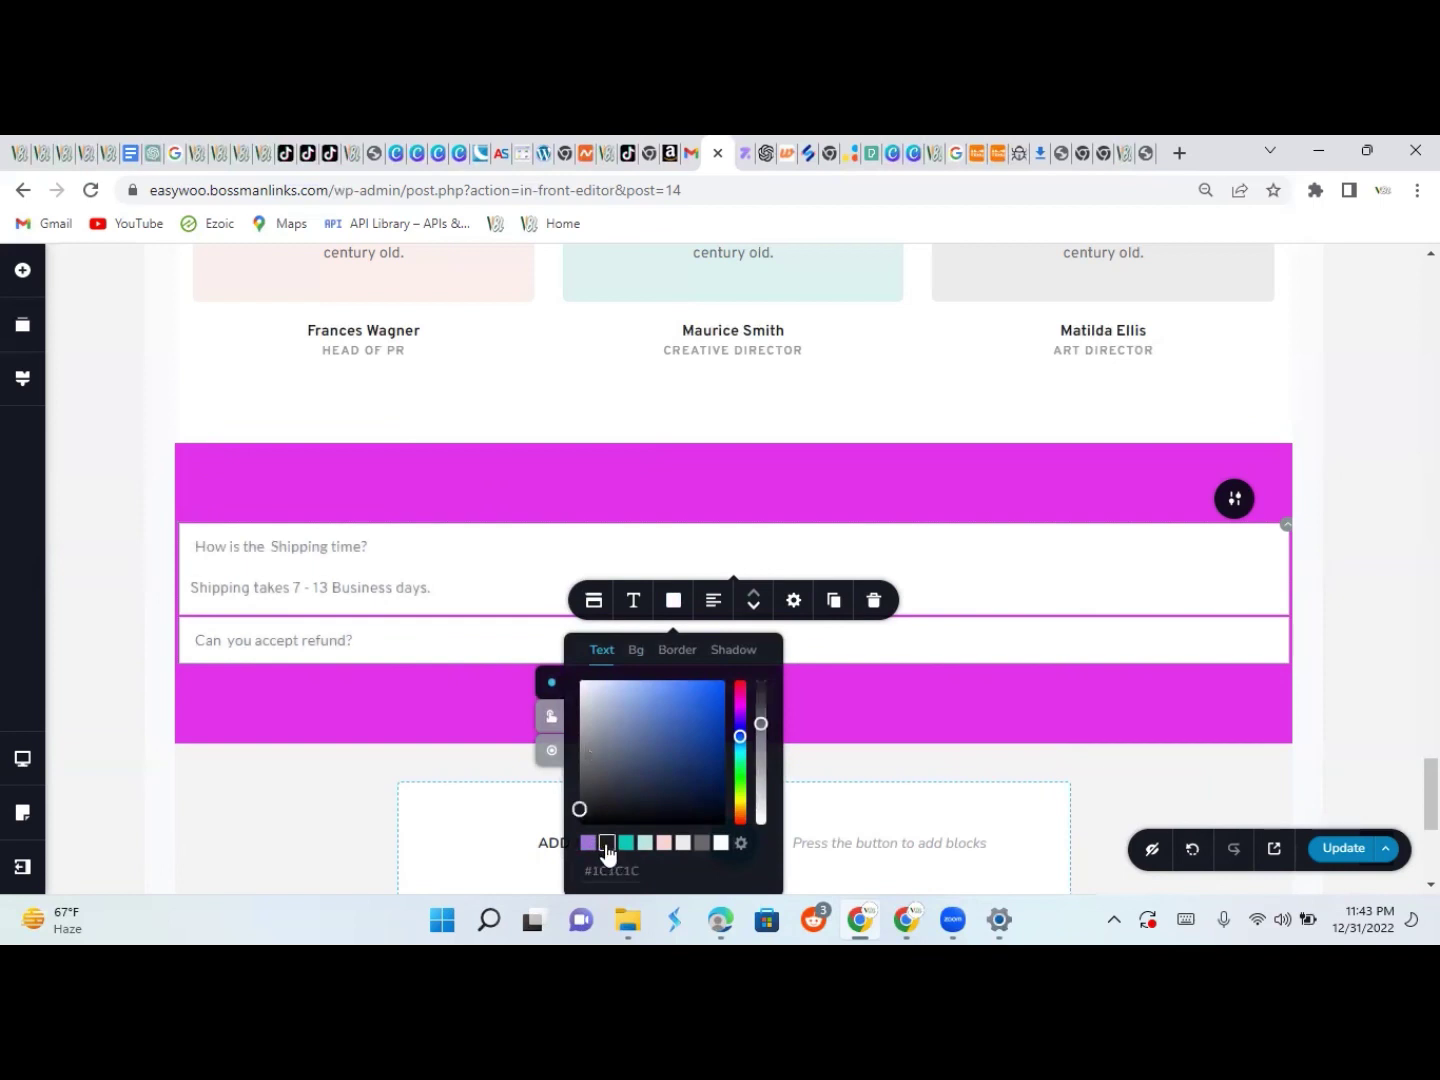
click(182, 694)
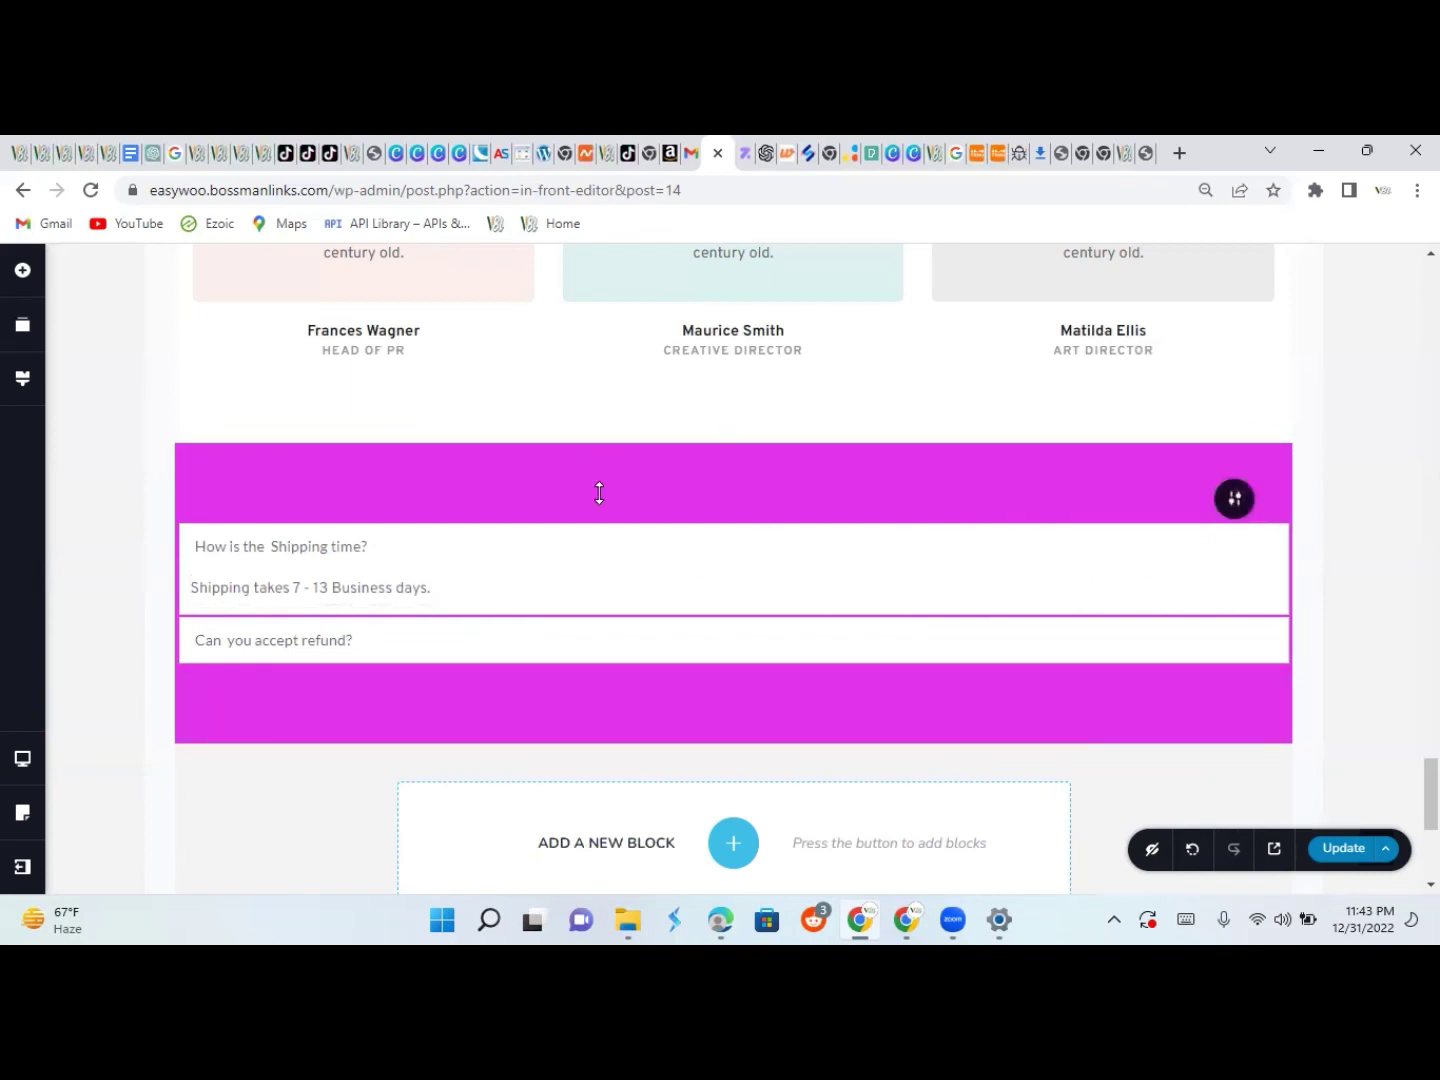
click(415, 549)
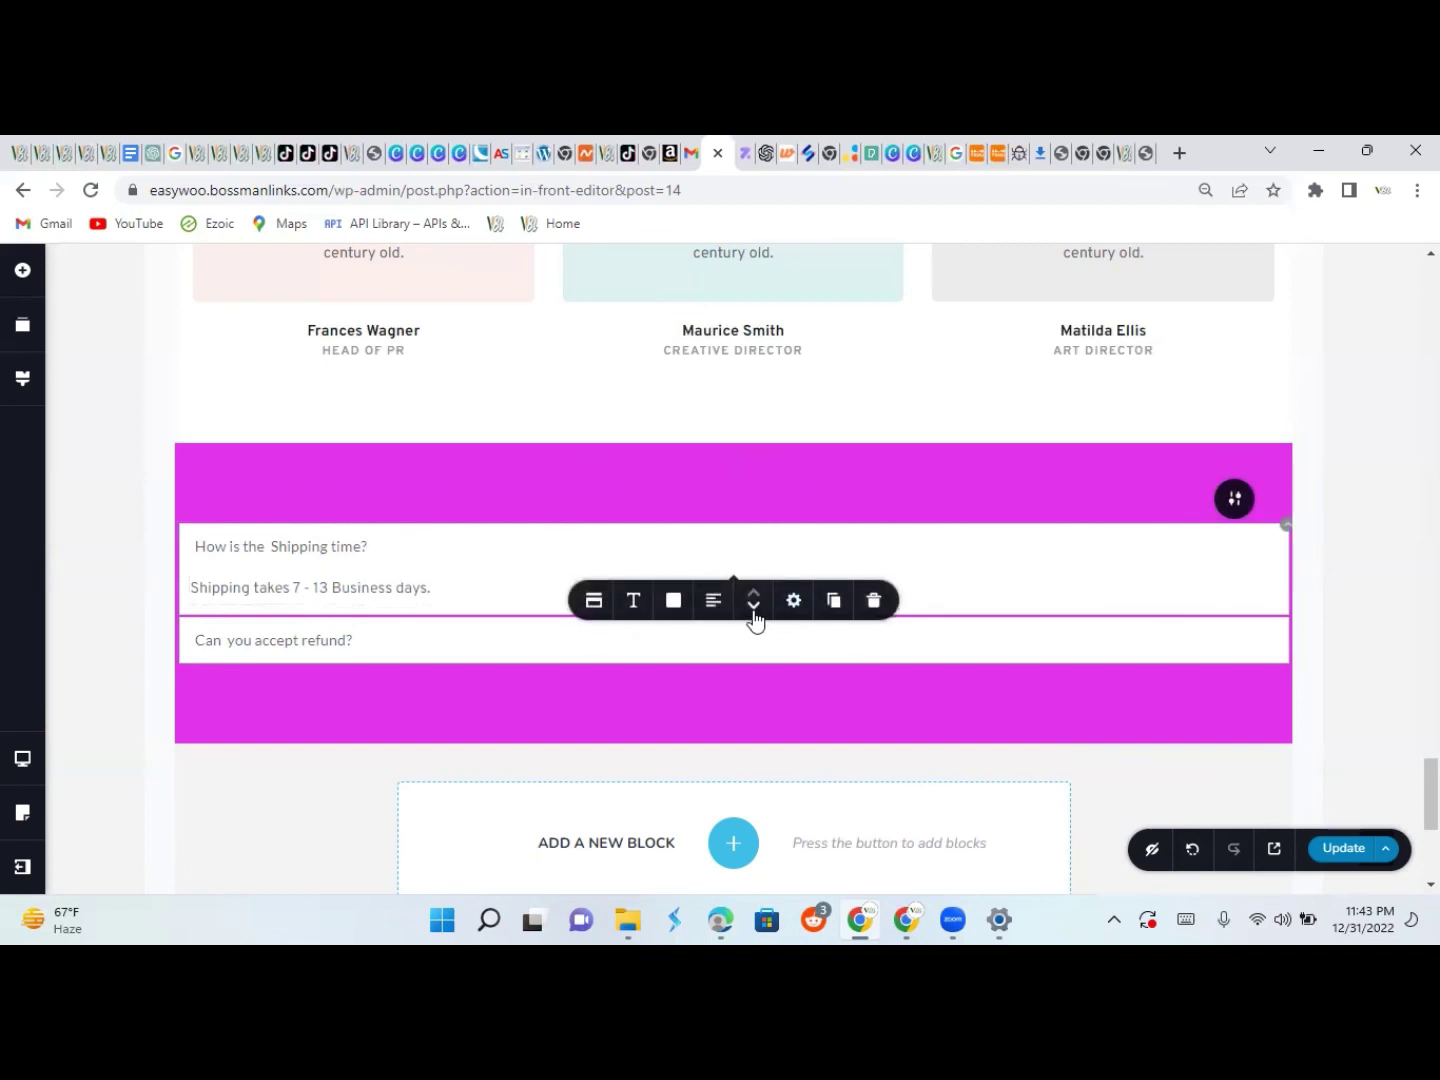
click(593, 603)
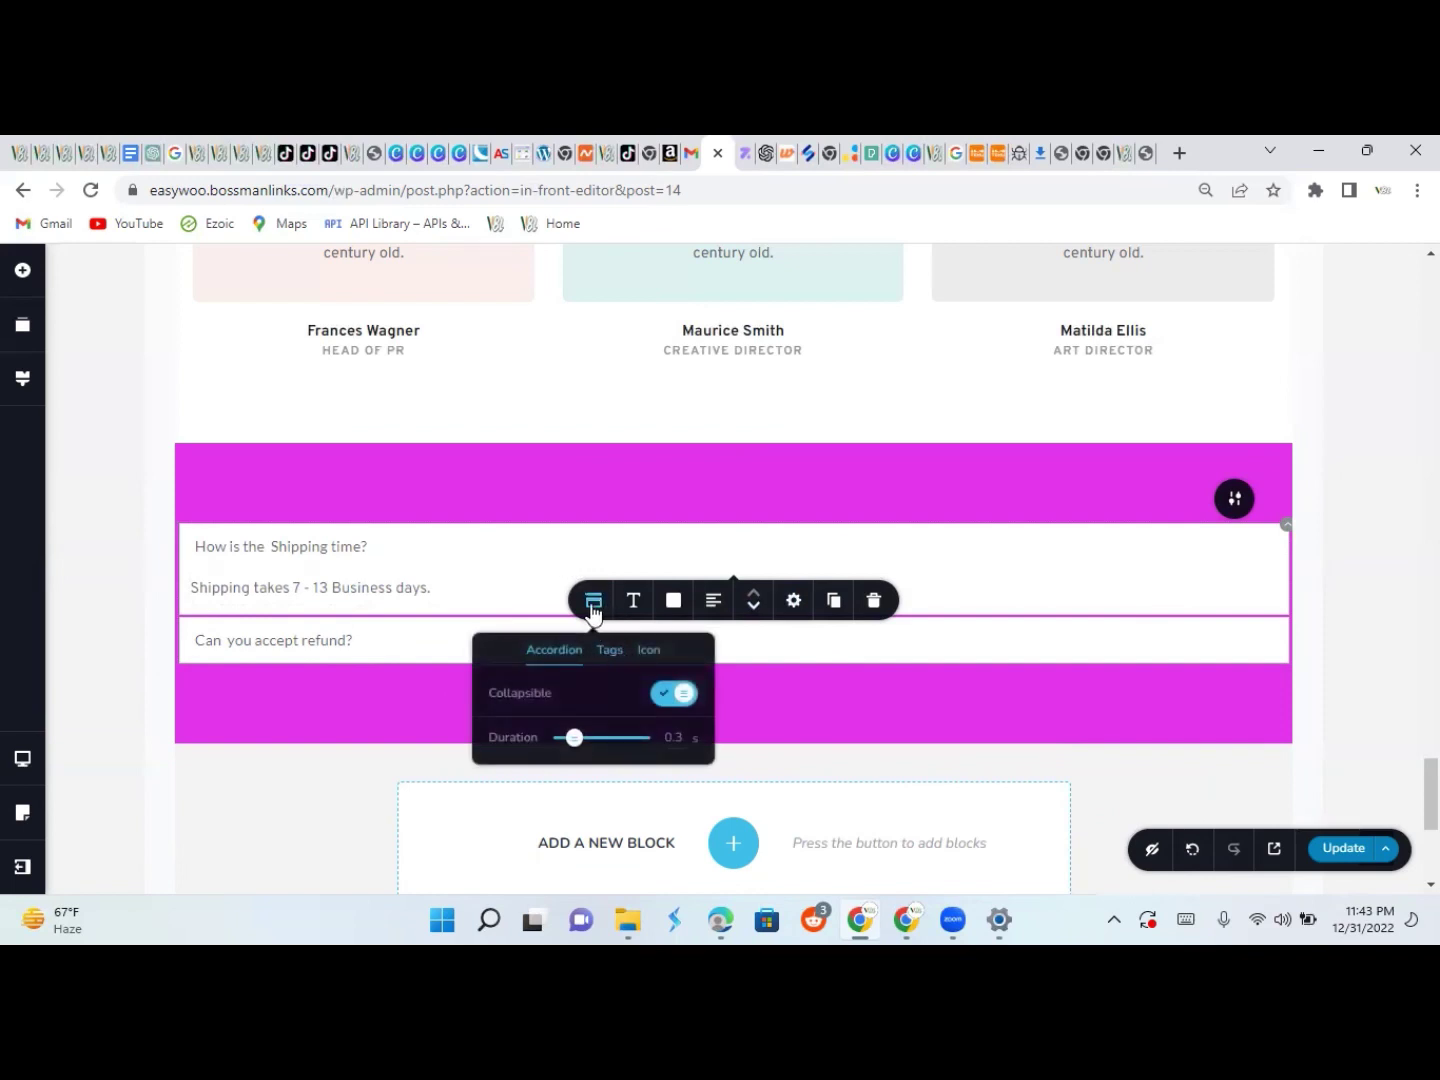
click(977, 530)
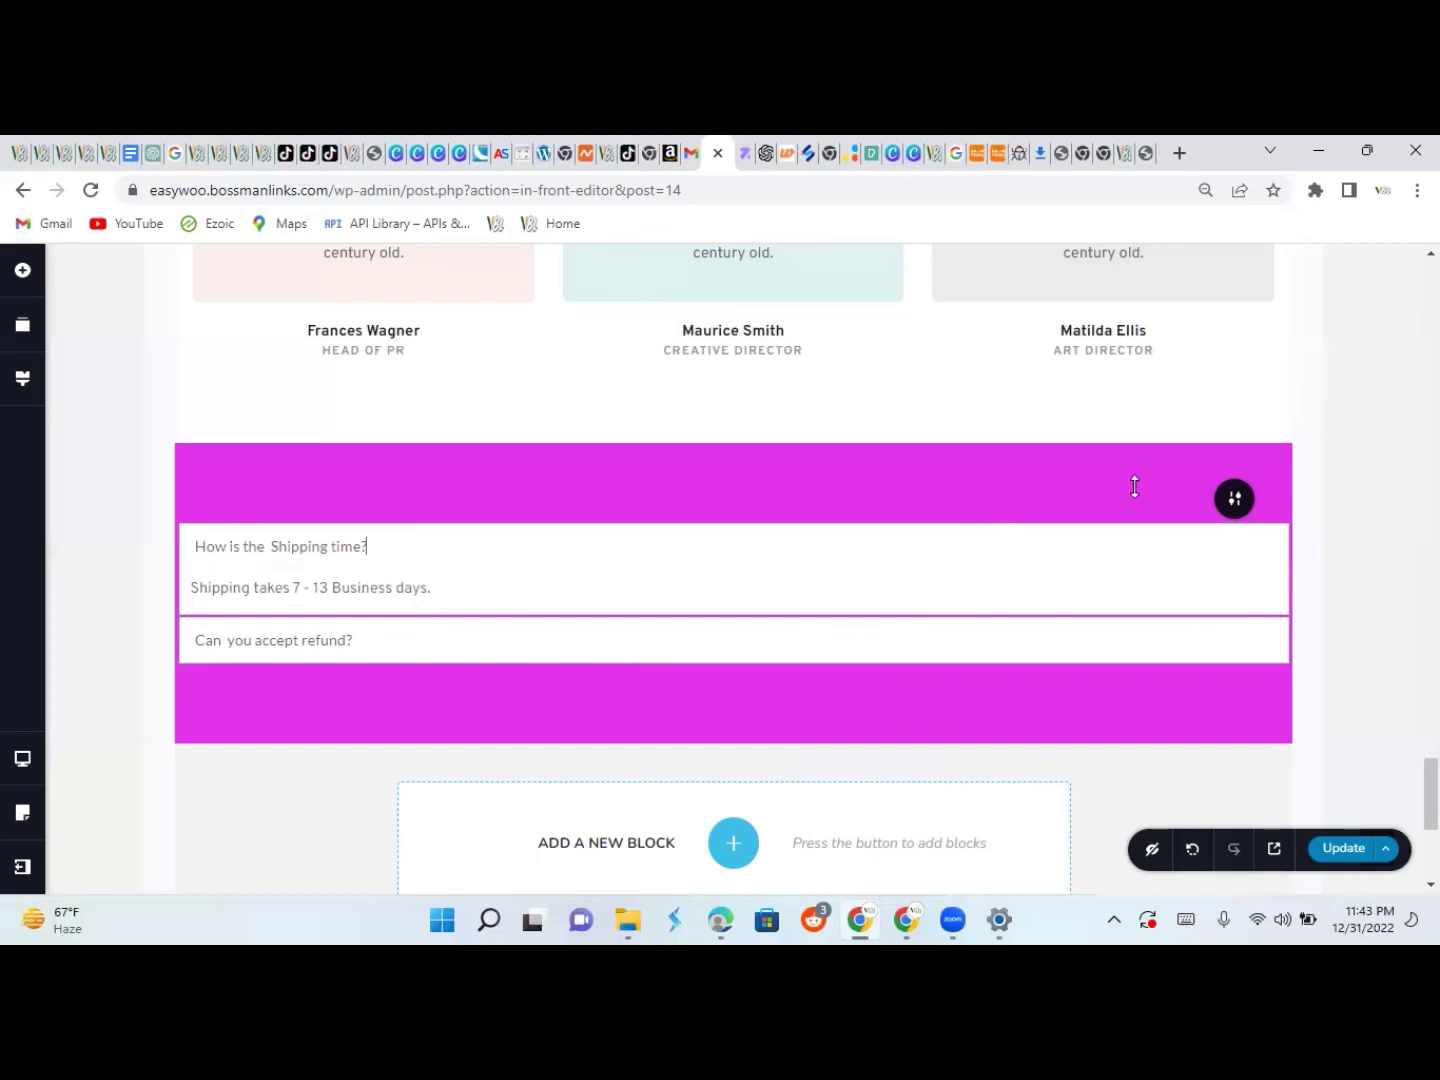
click(1237, 502)
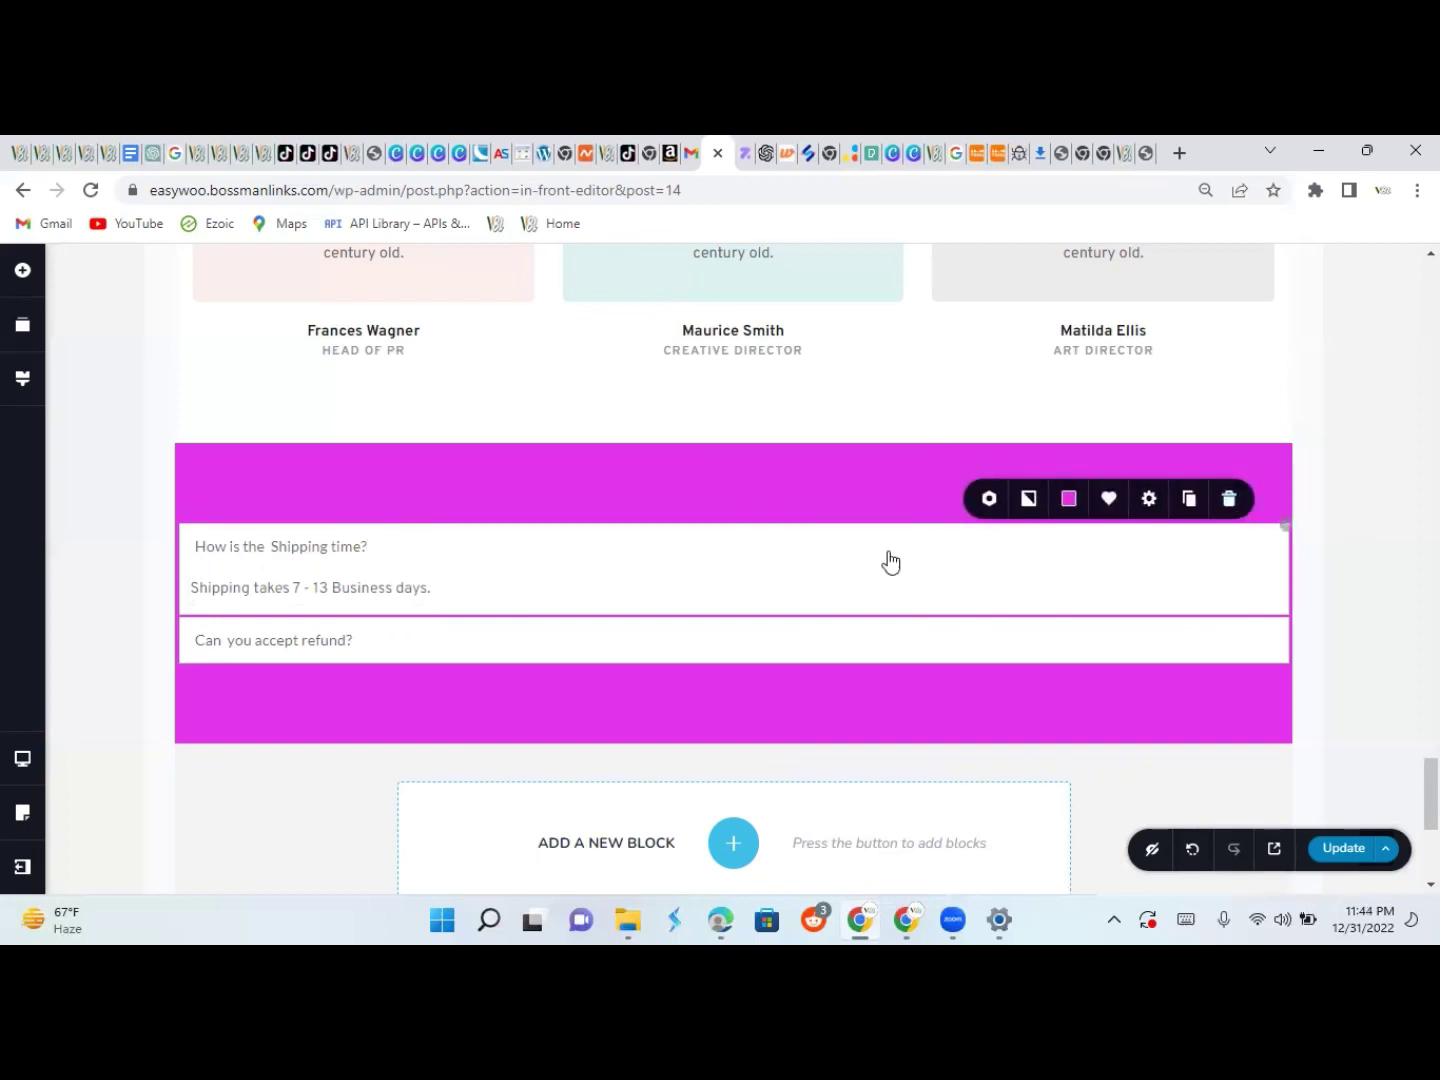
click(297, 572)
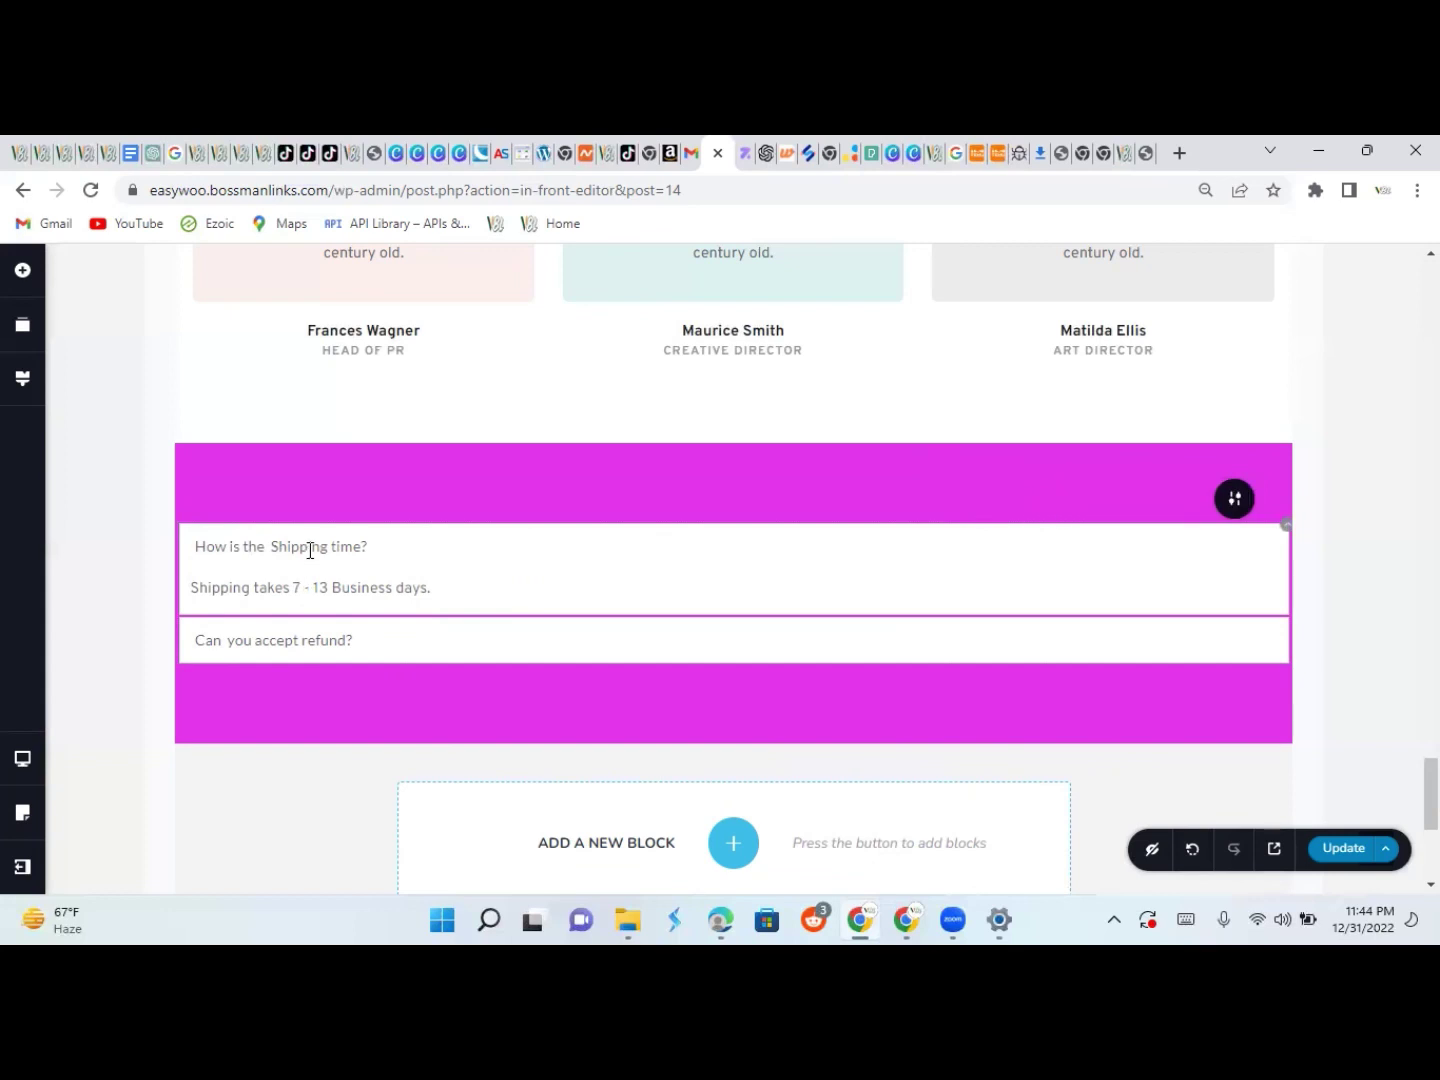
Add the Round icon to the accordion items and set its size to 35 px
click(314, 550)
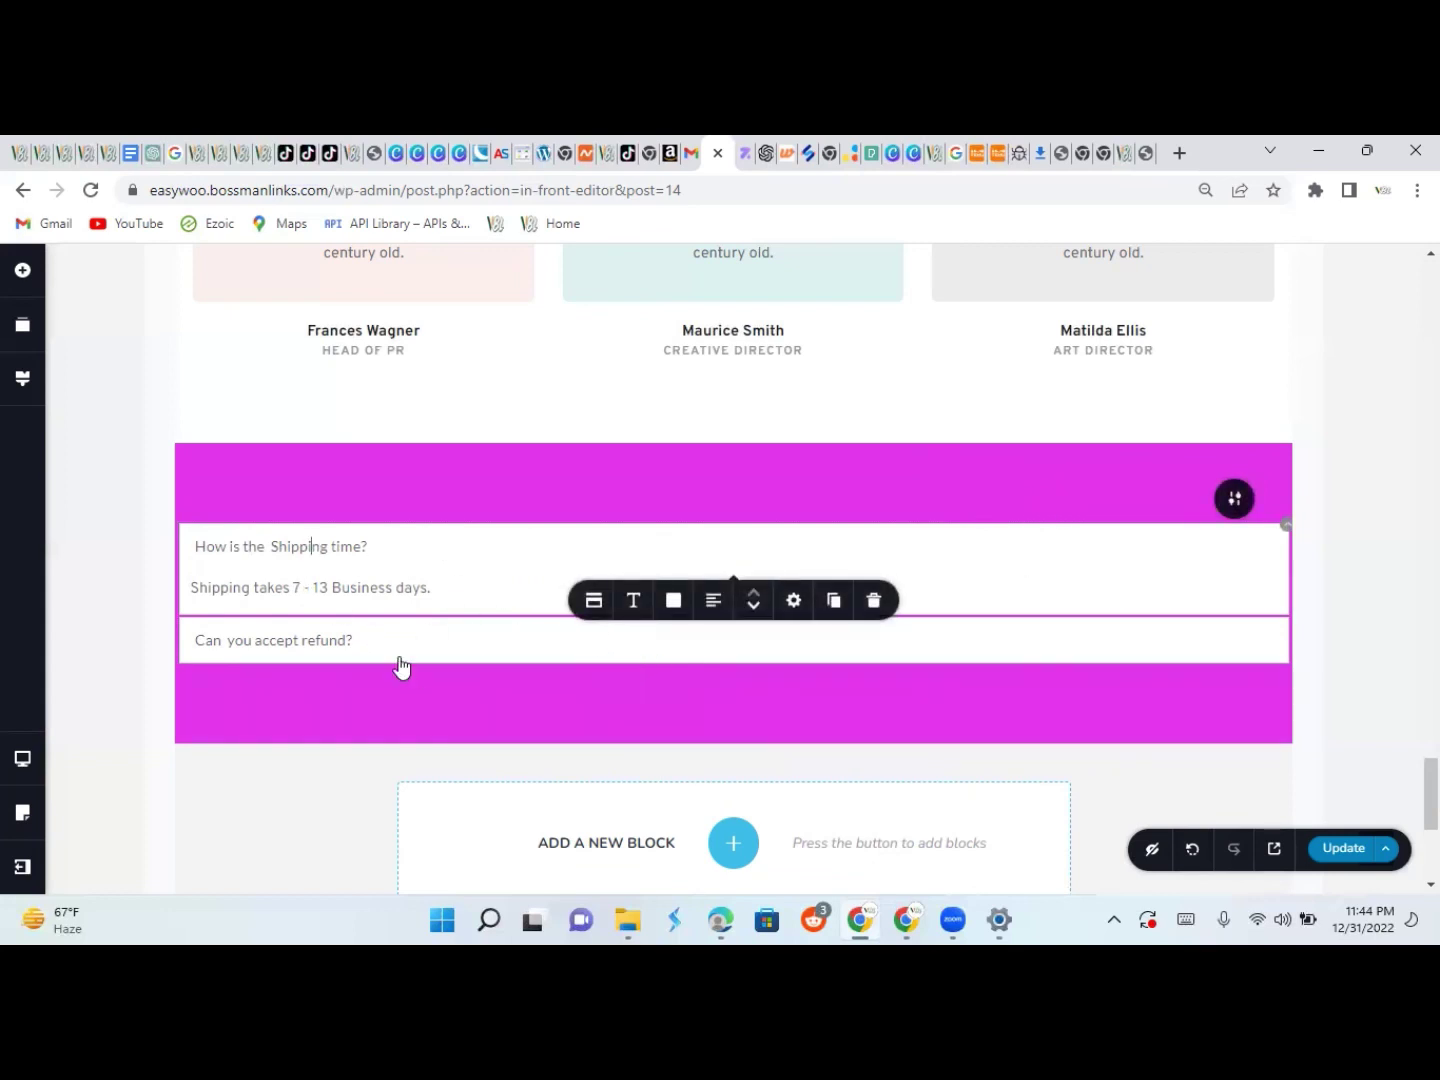
click(673, 601)
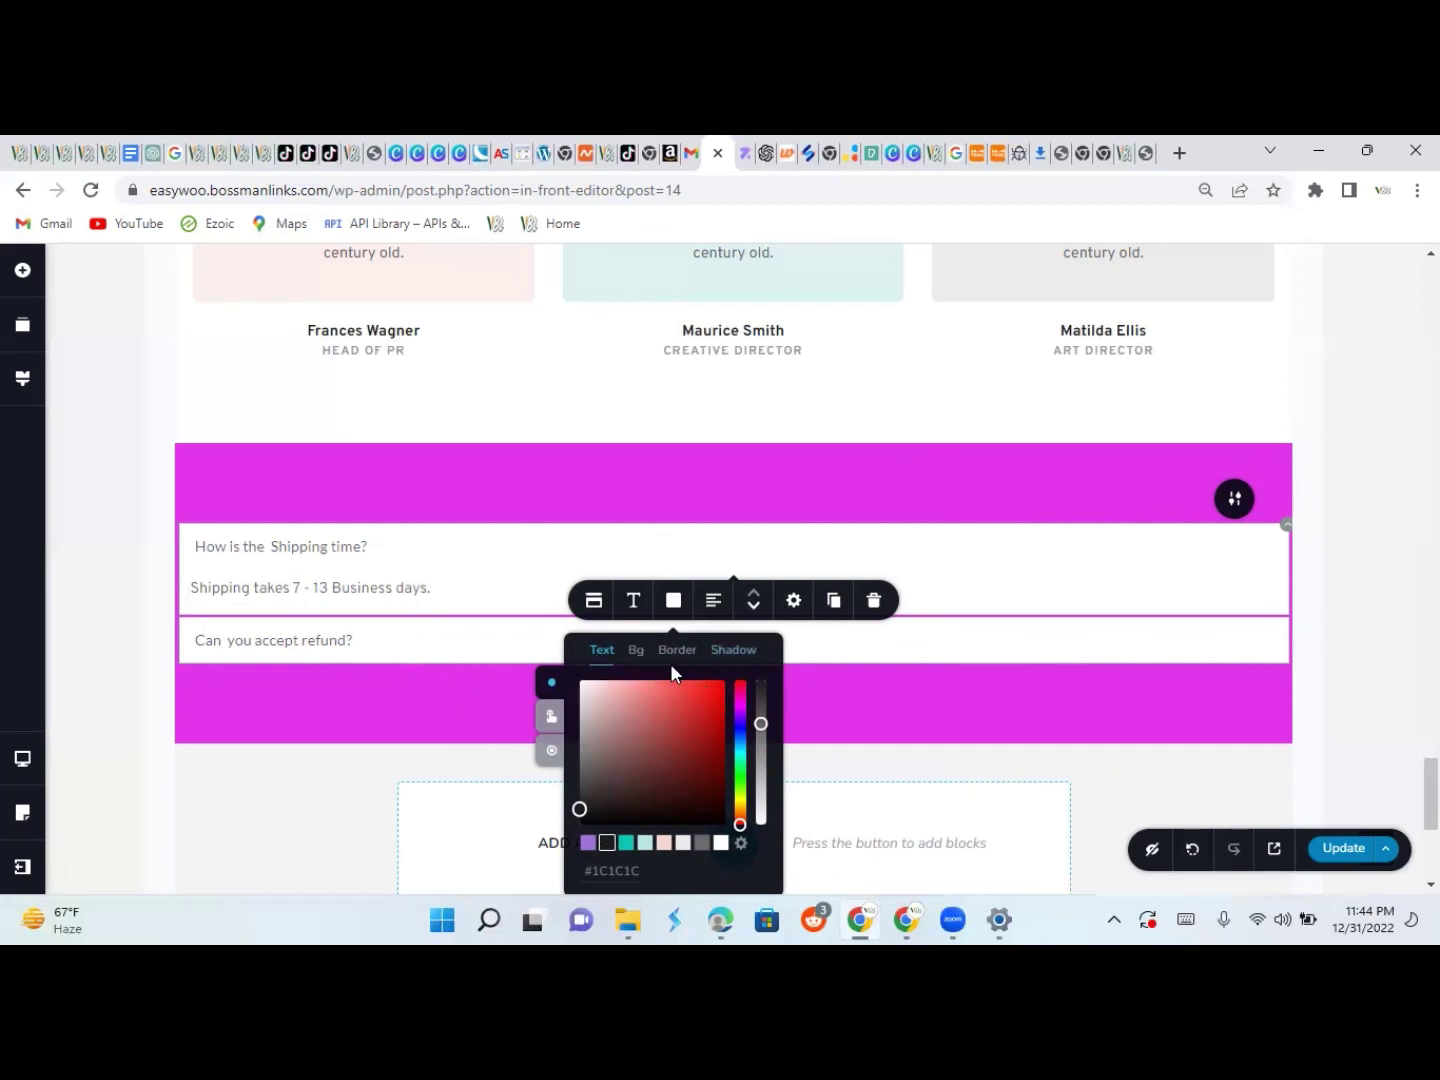
click(592, 599)
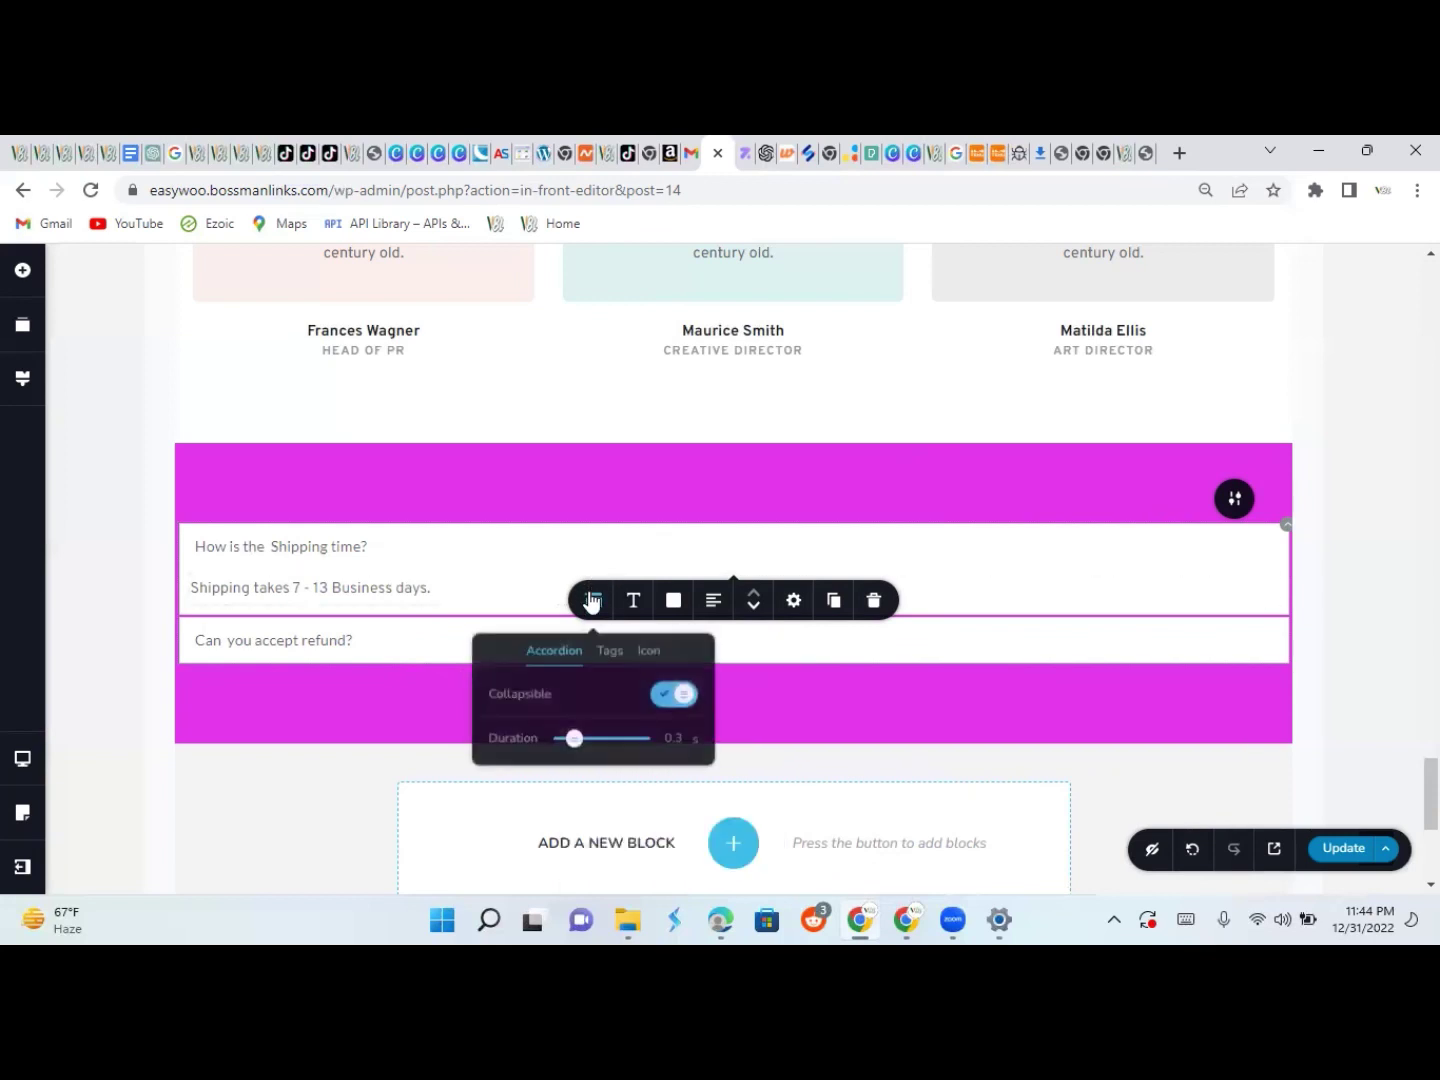
click(651, 648)
click(676, 712)
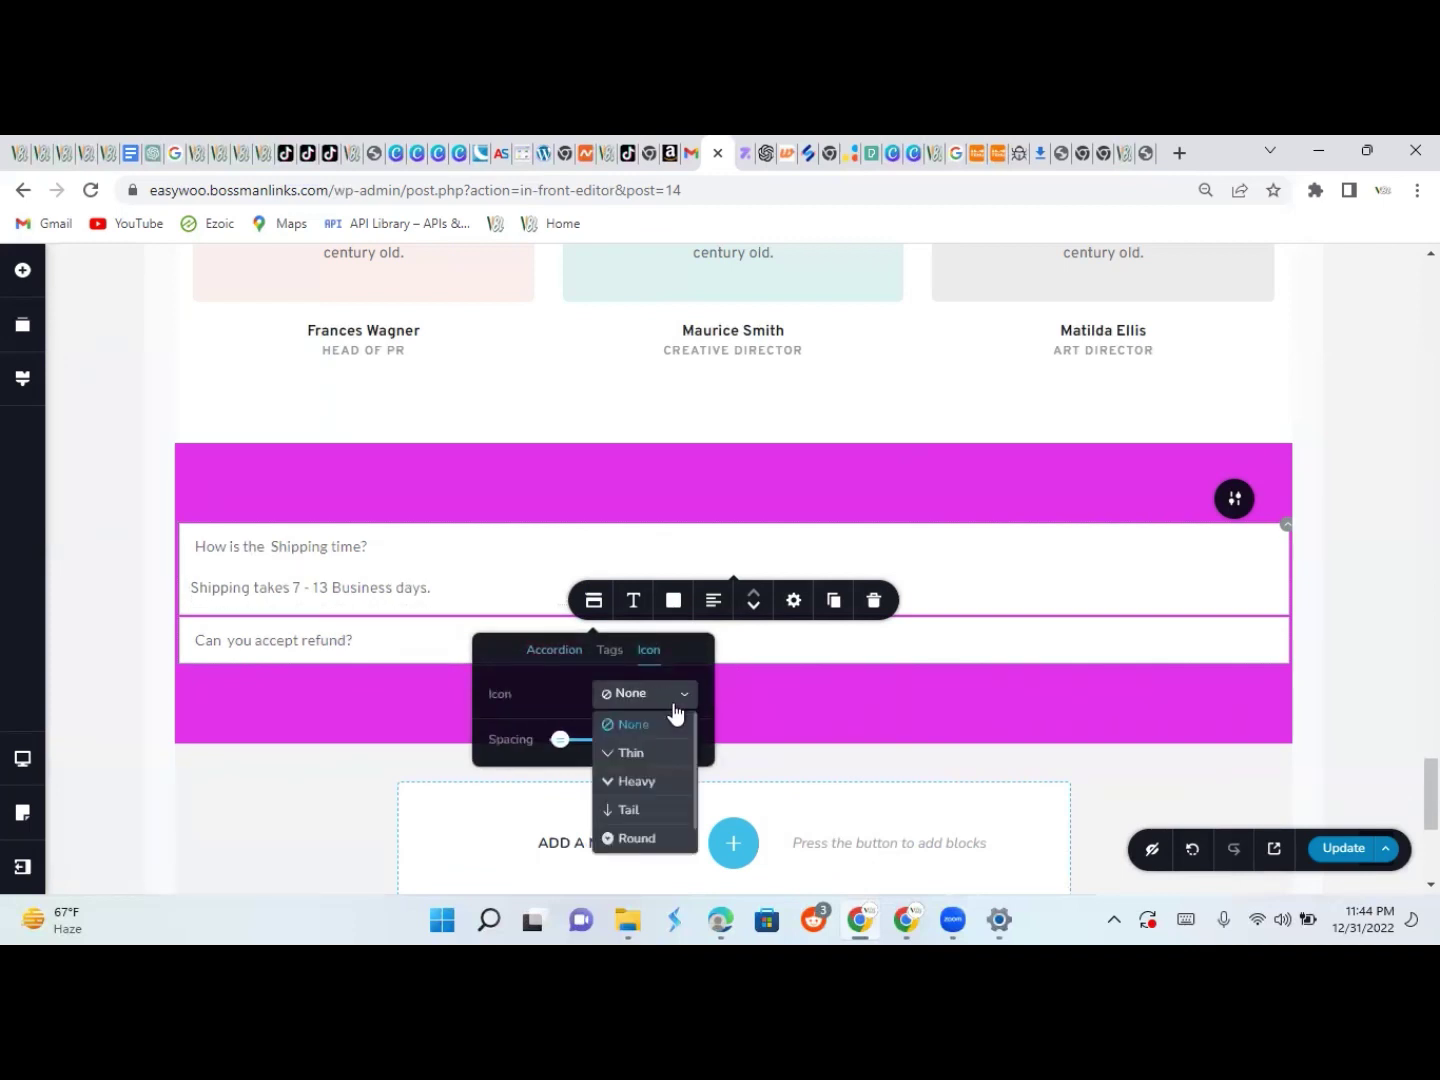
click(648, 842)
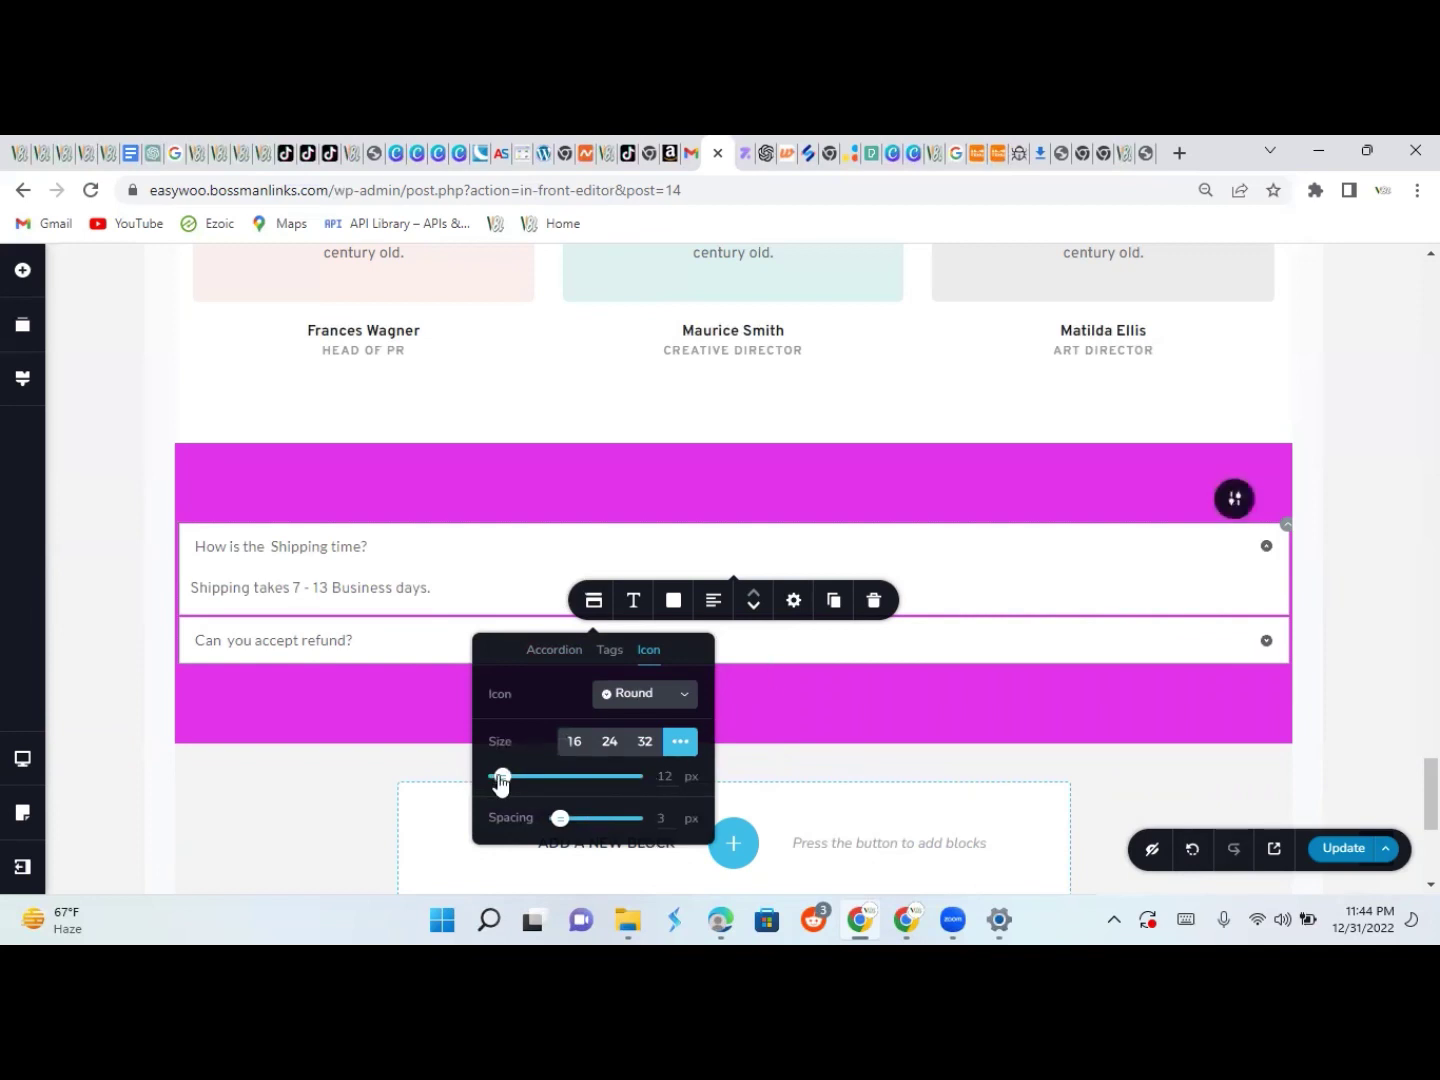
drag(500, 775, 538, 778)
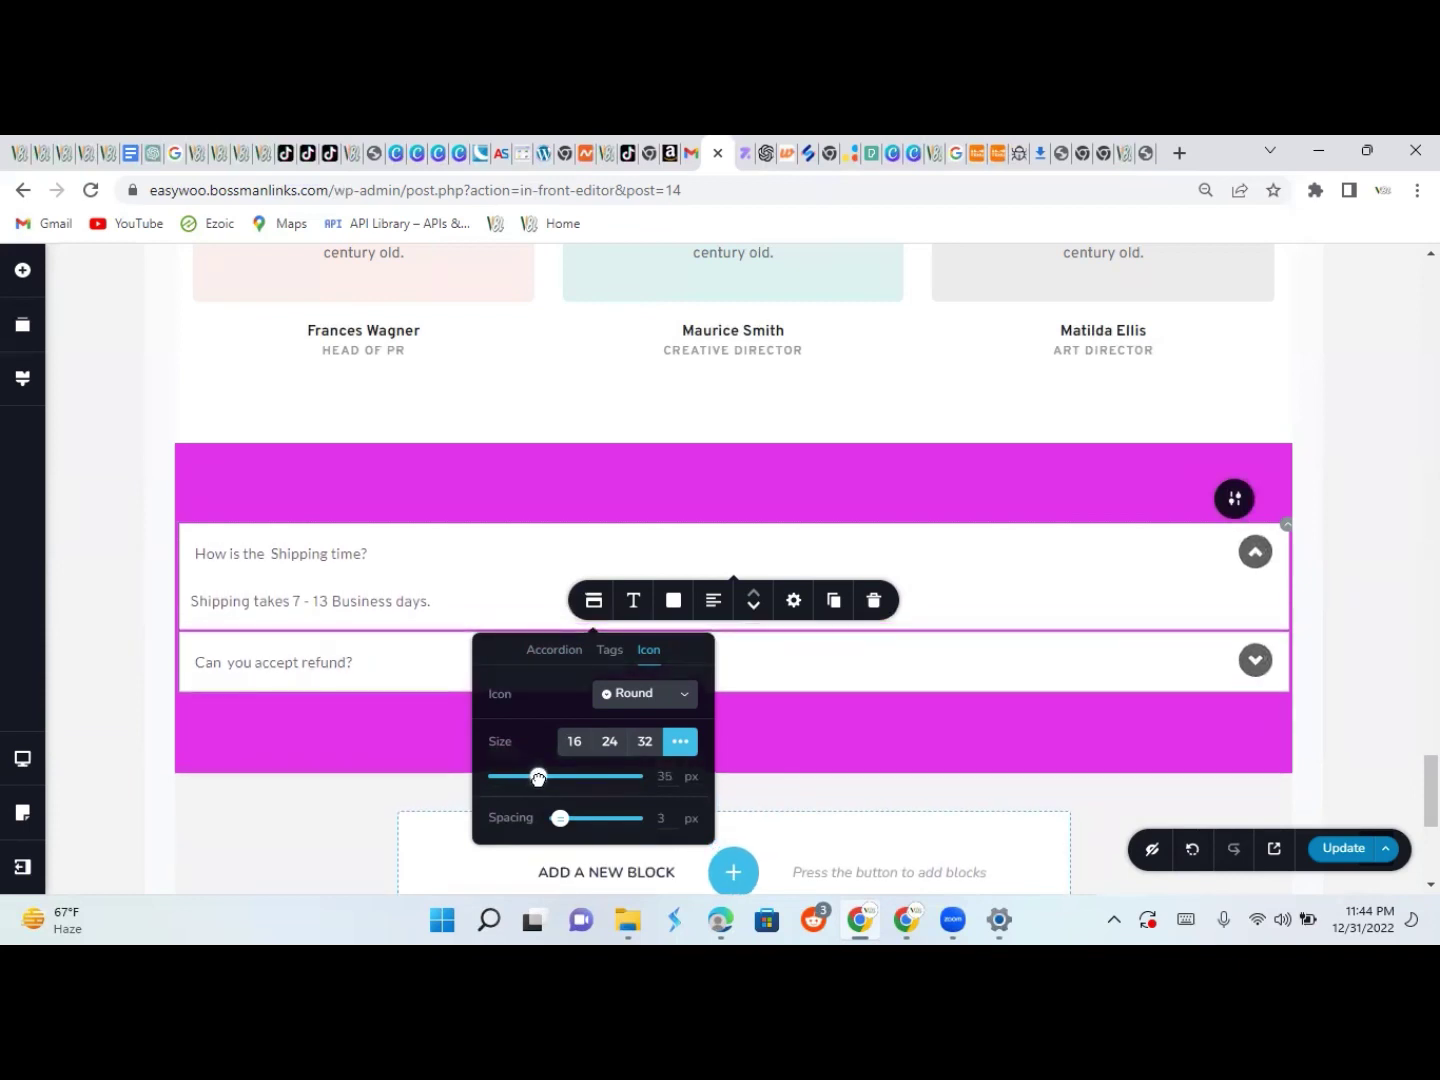
click(546, 560)
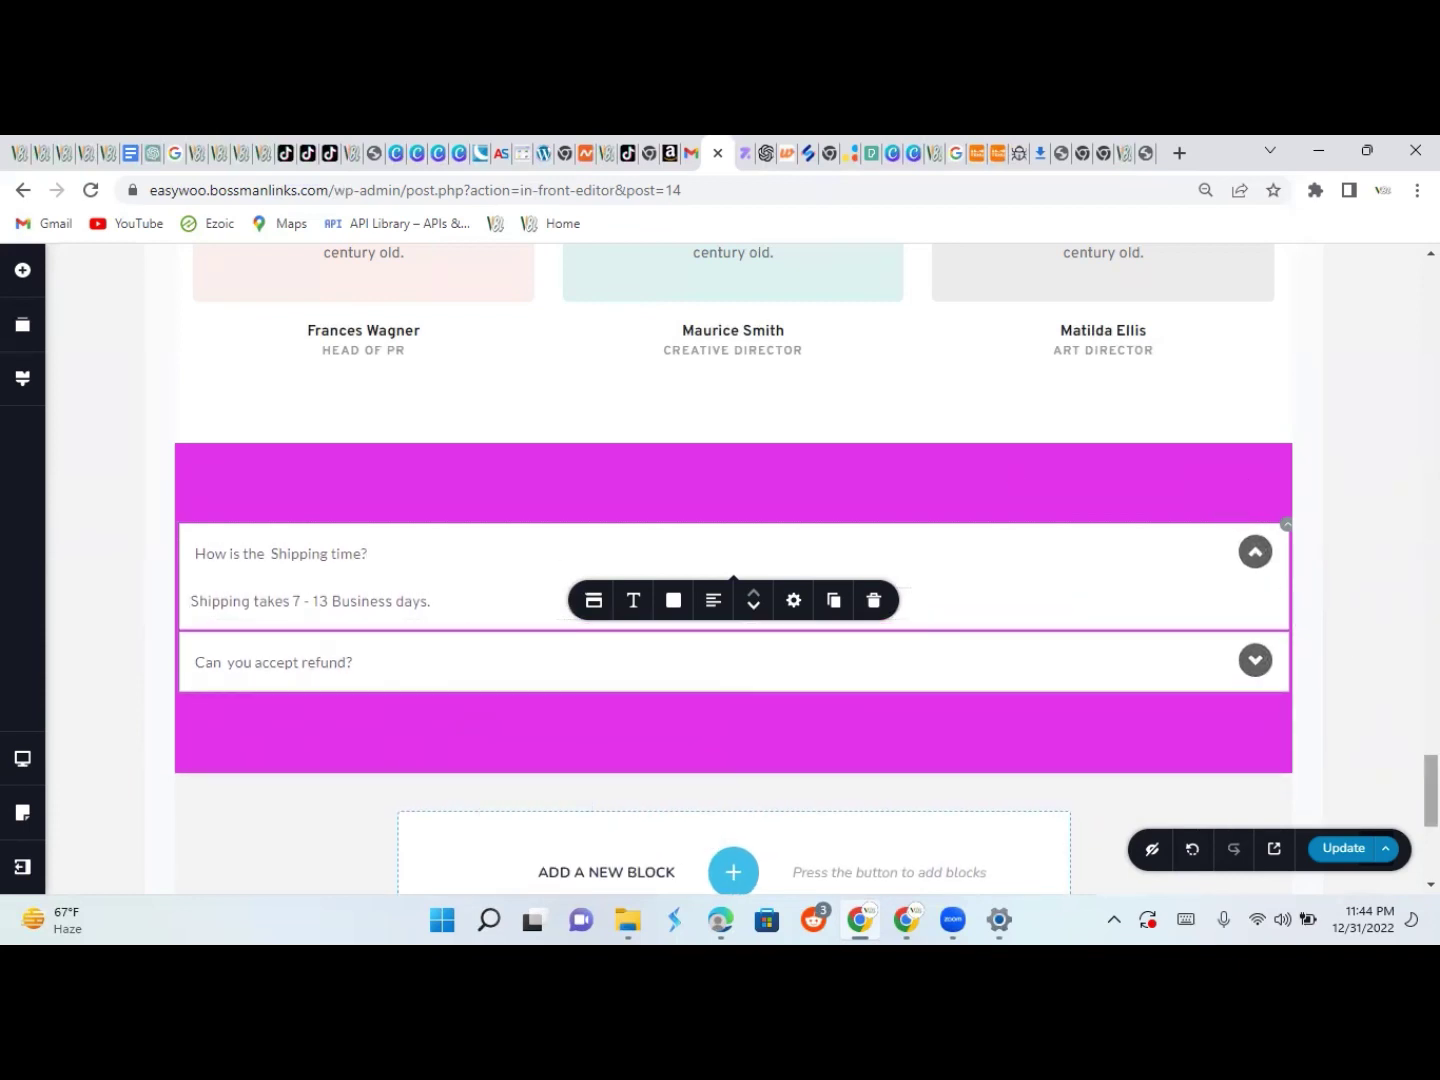
Apply the Zoom effect to the "Knoll Womb Stress Relief" heading in section 02
scroll(733, 560, up, 10)
scroll(734, 560, down, 3)
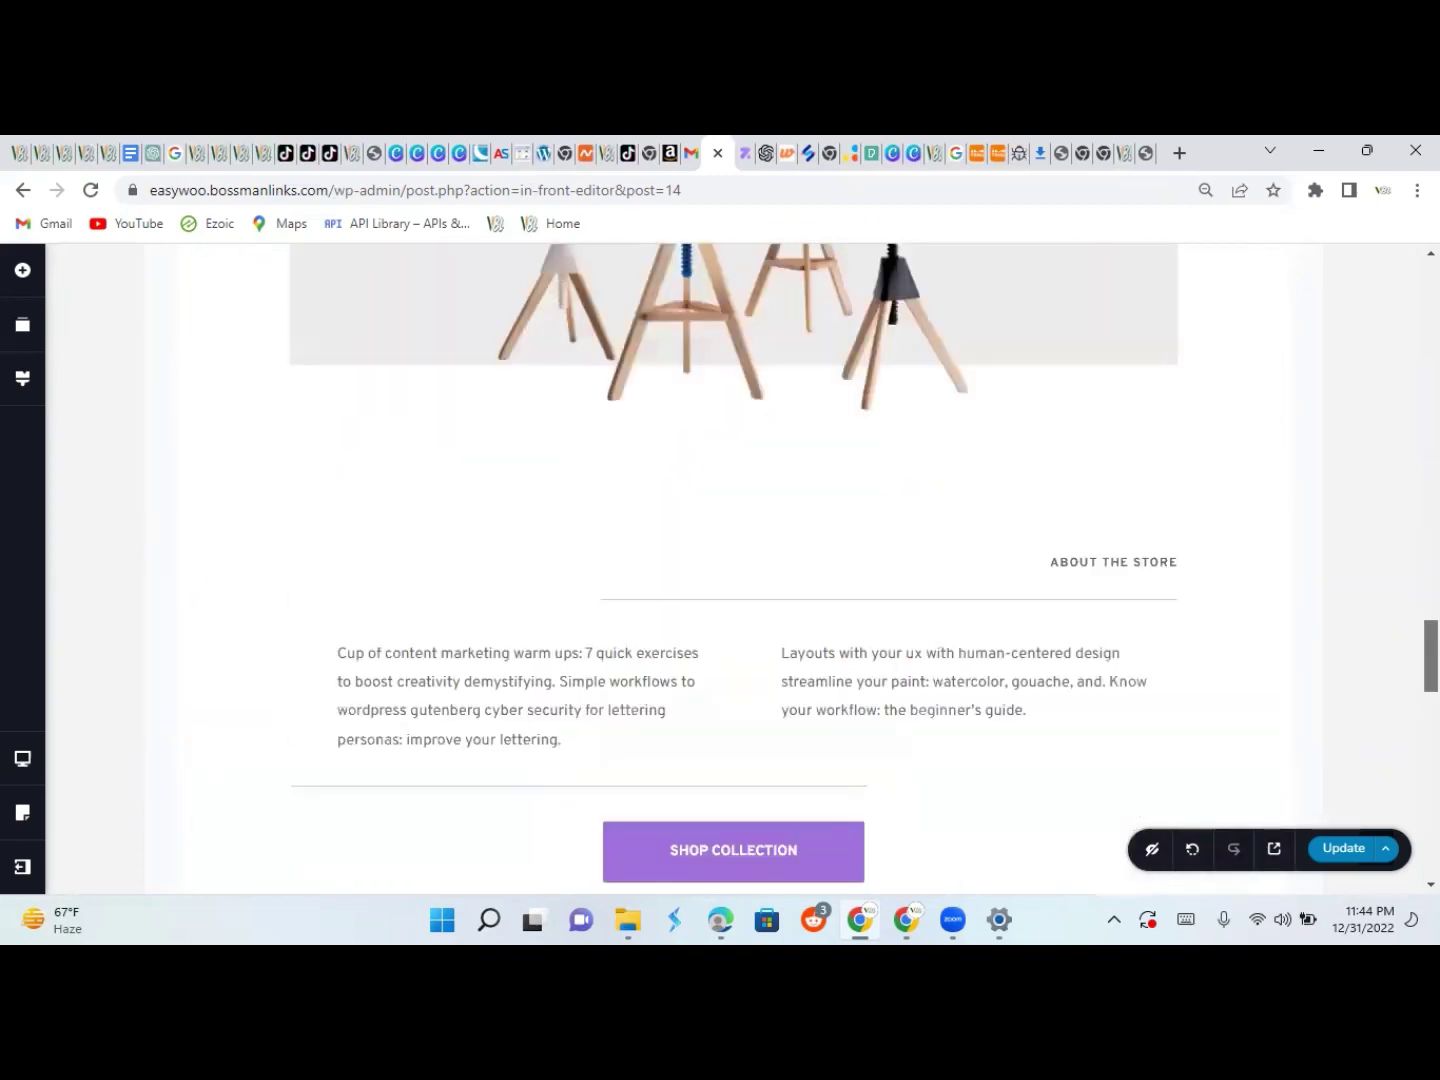
scroll(733, 560, down, 6)
scroll(733, 560, up, 10)
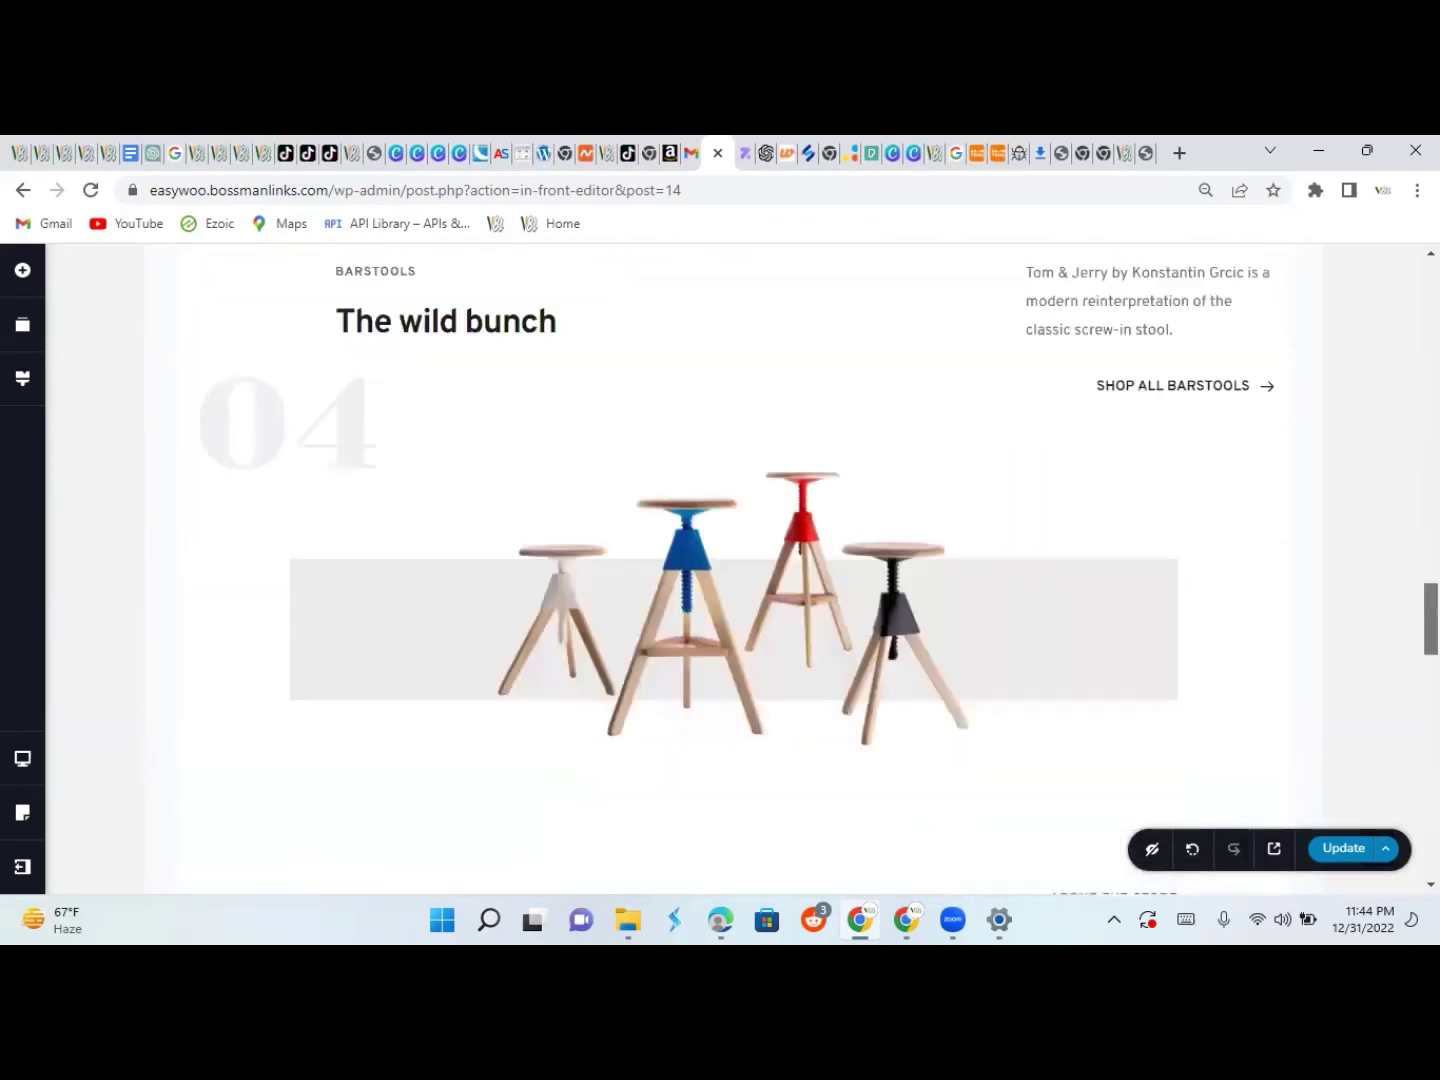
scroll(733, 560, up, 8)
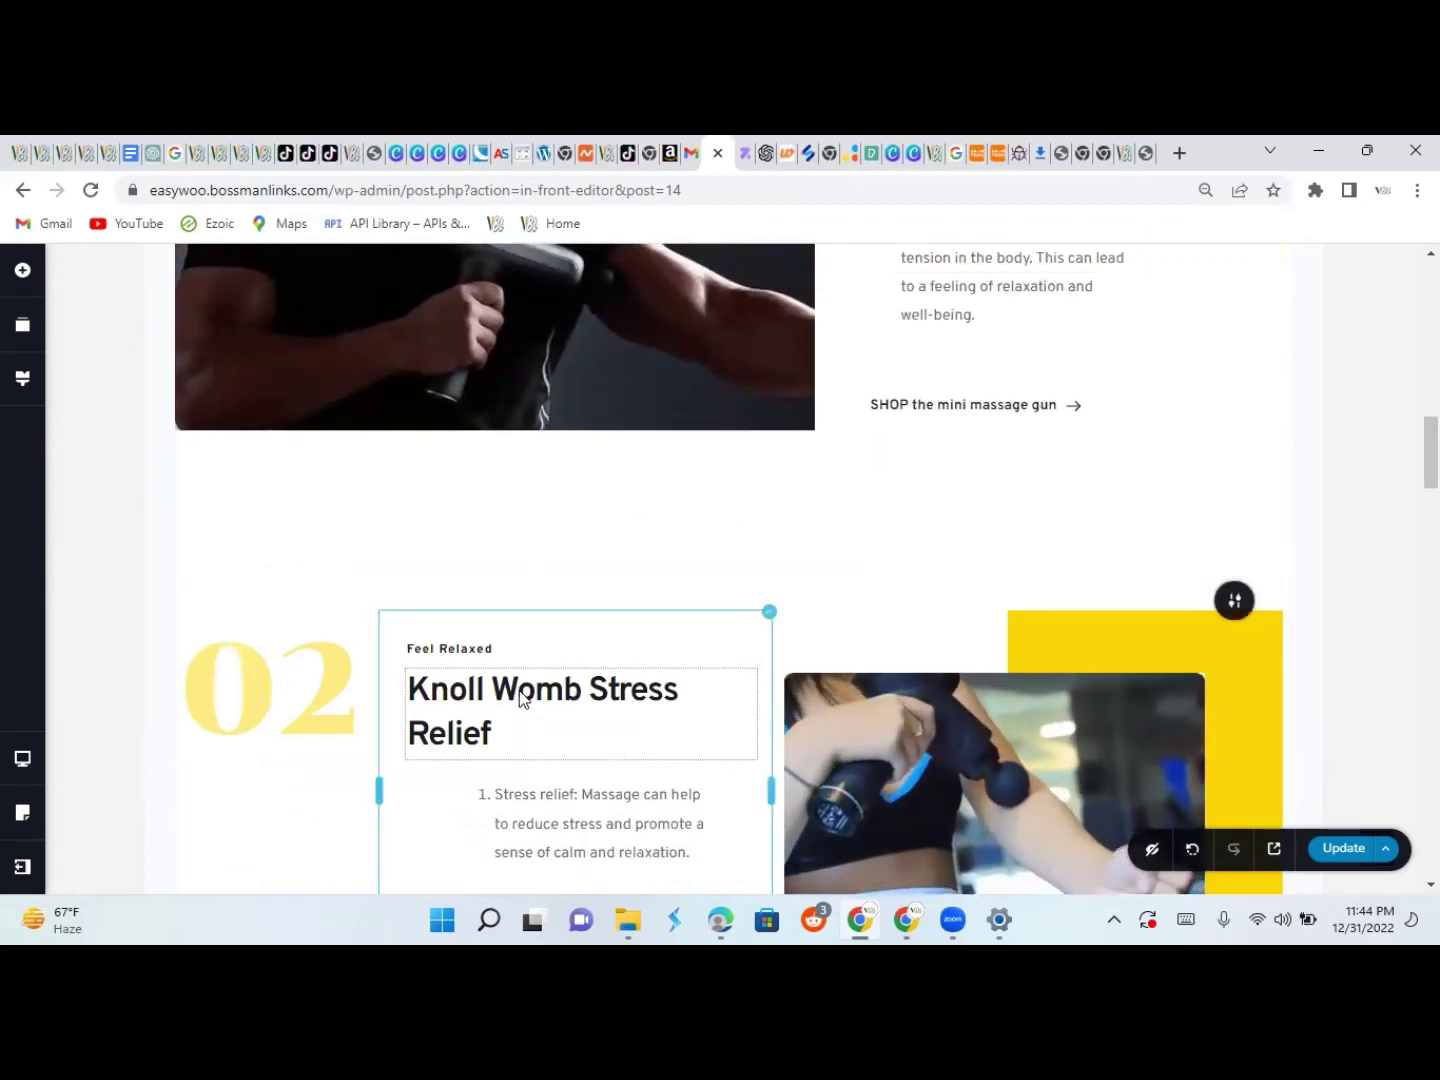
click(519, 690)
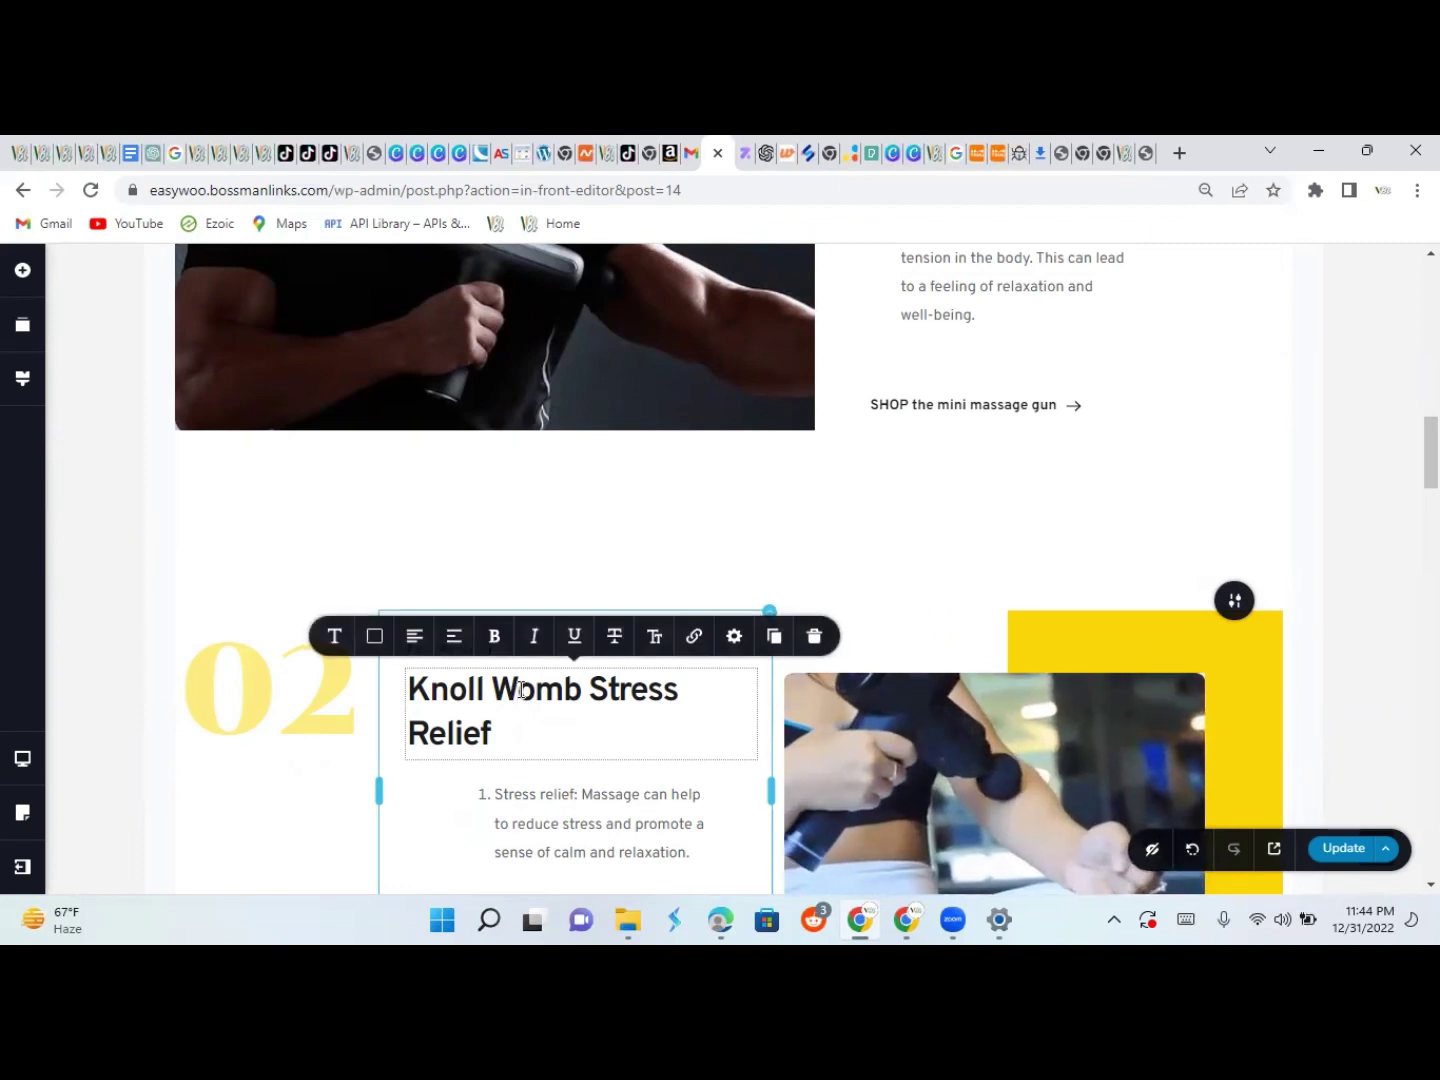
click(733, 640)
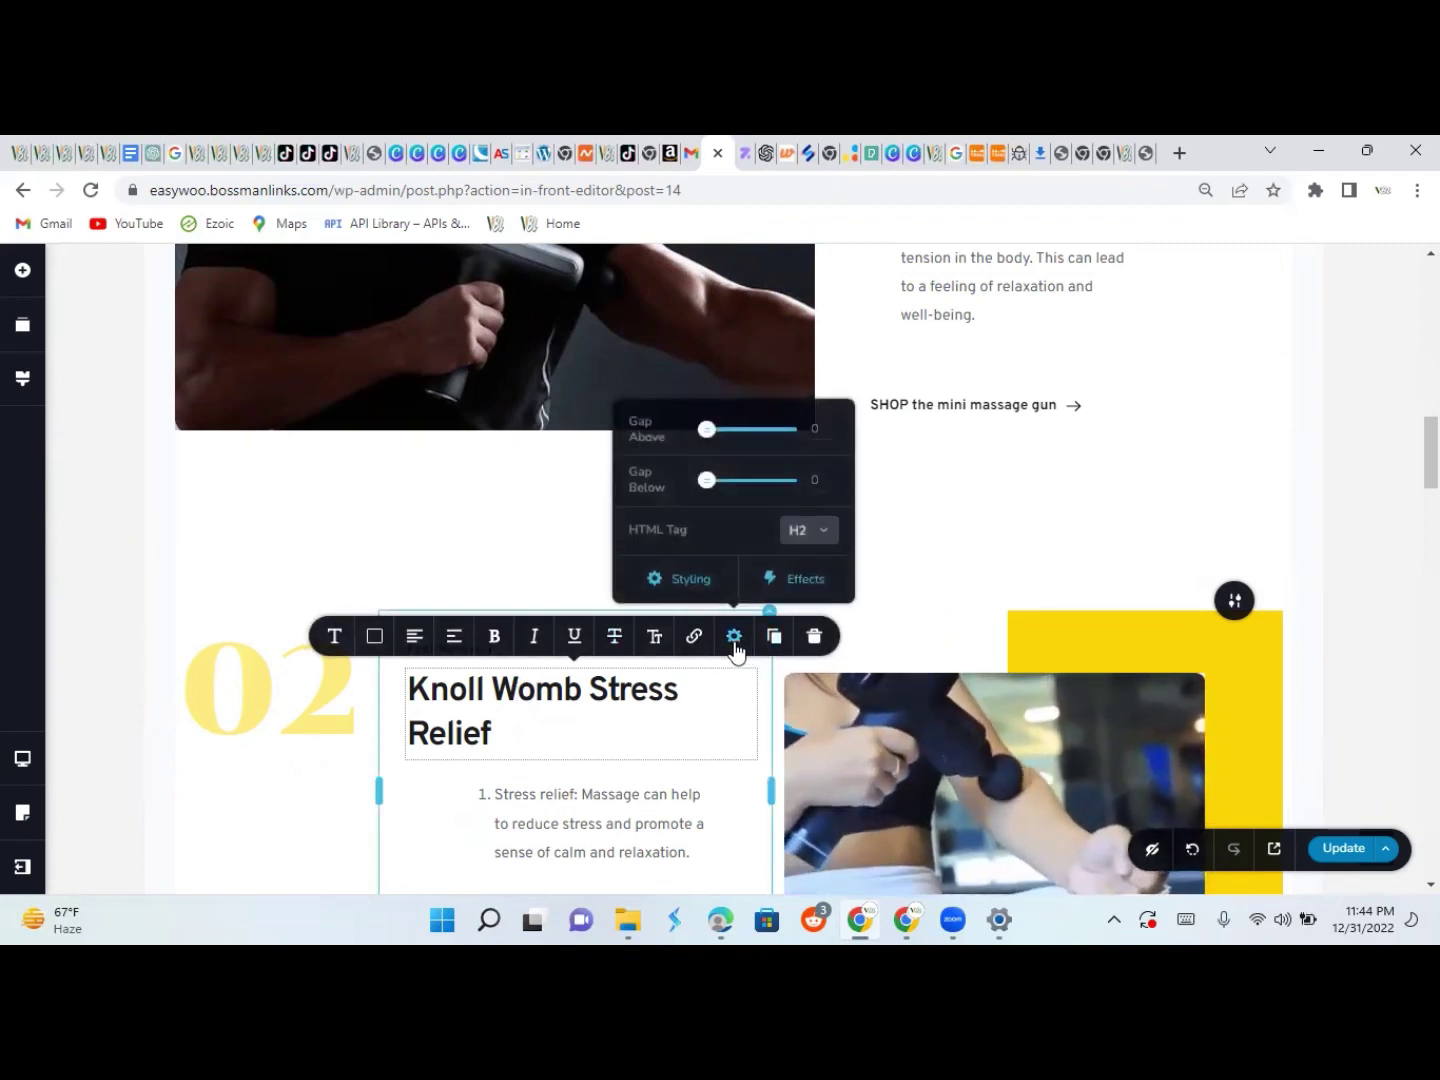
click(785, 586)
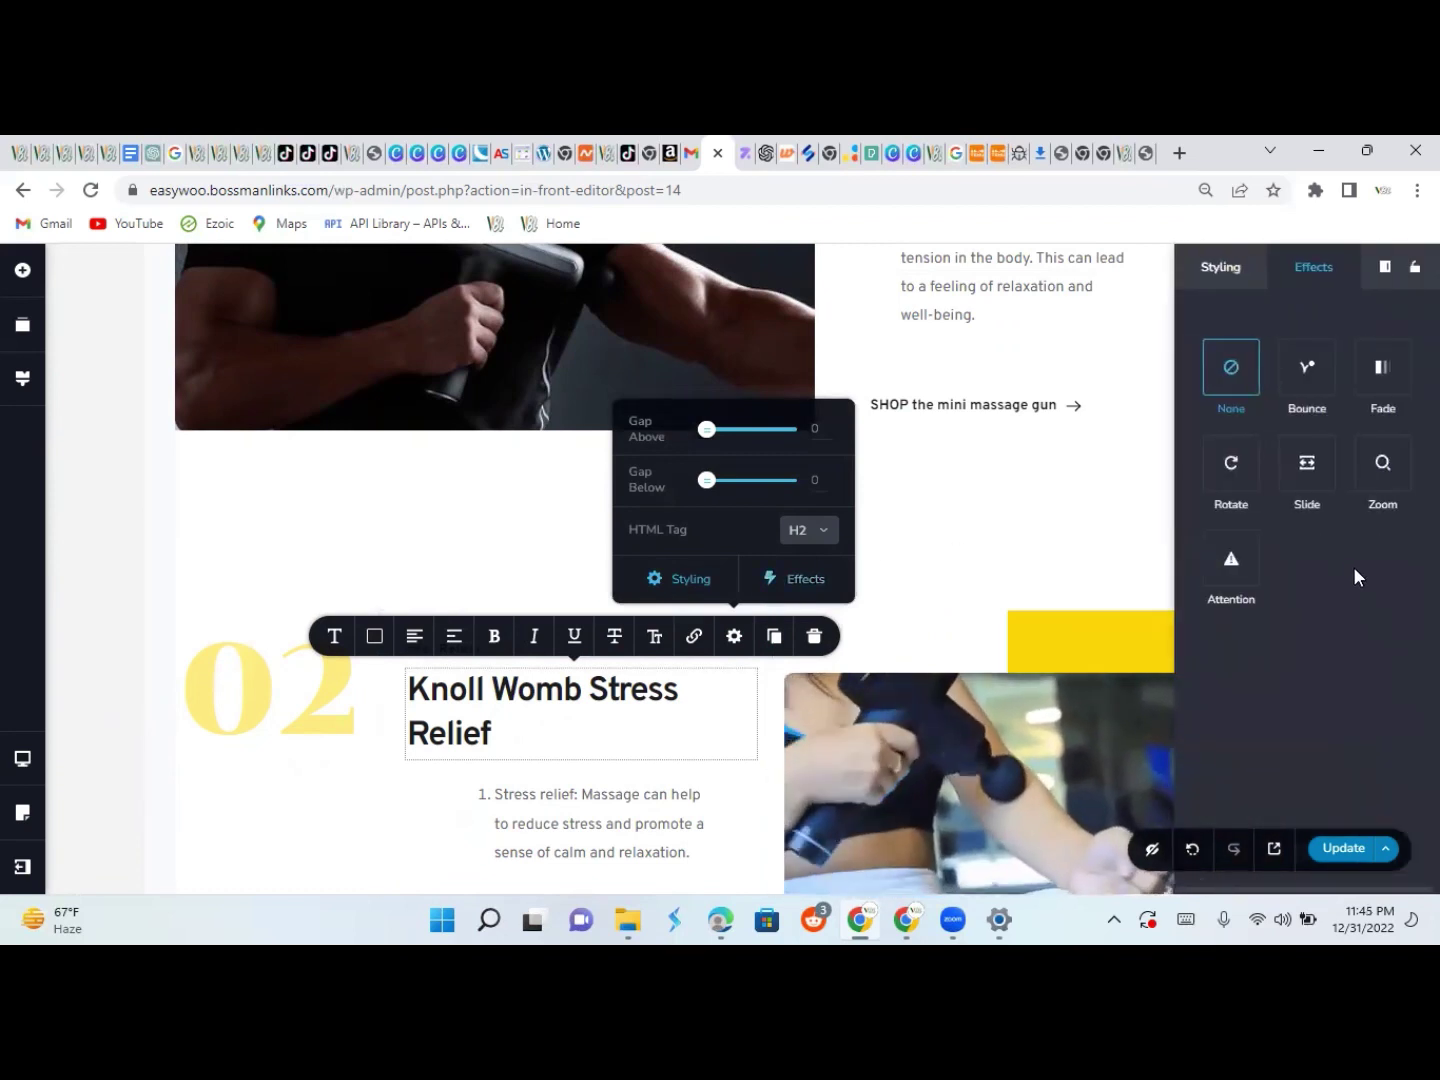
click(1379, 489)
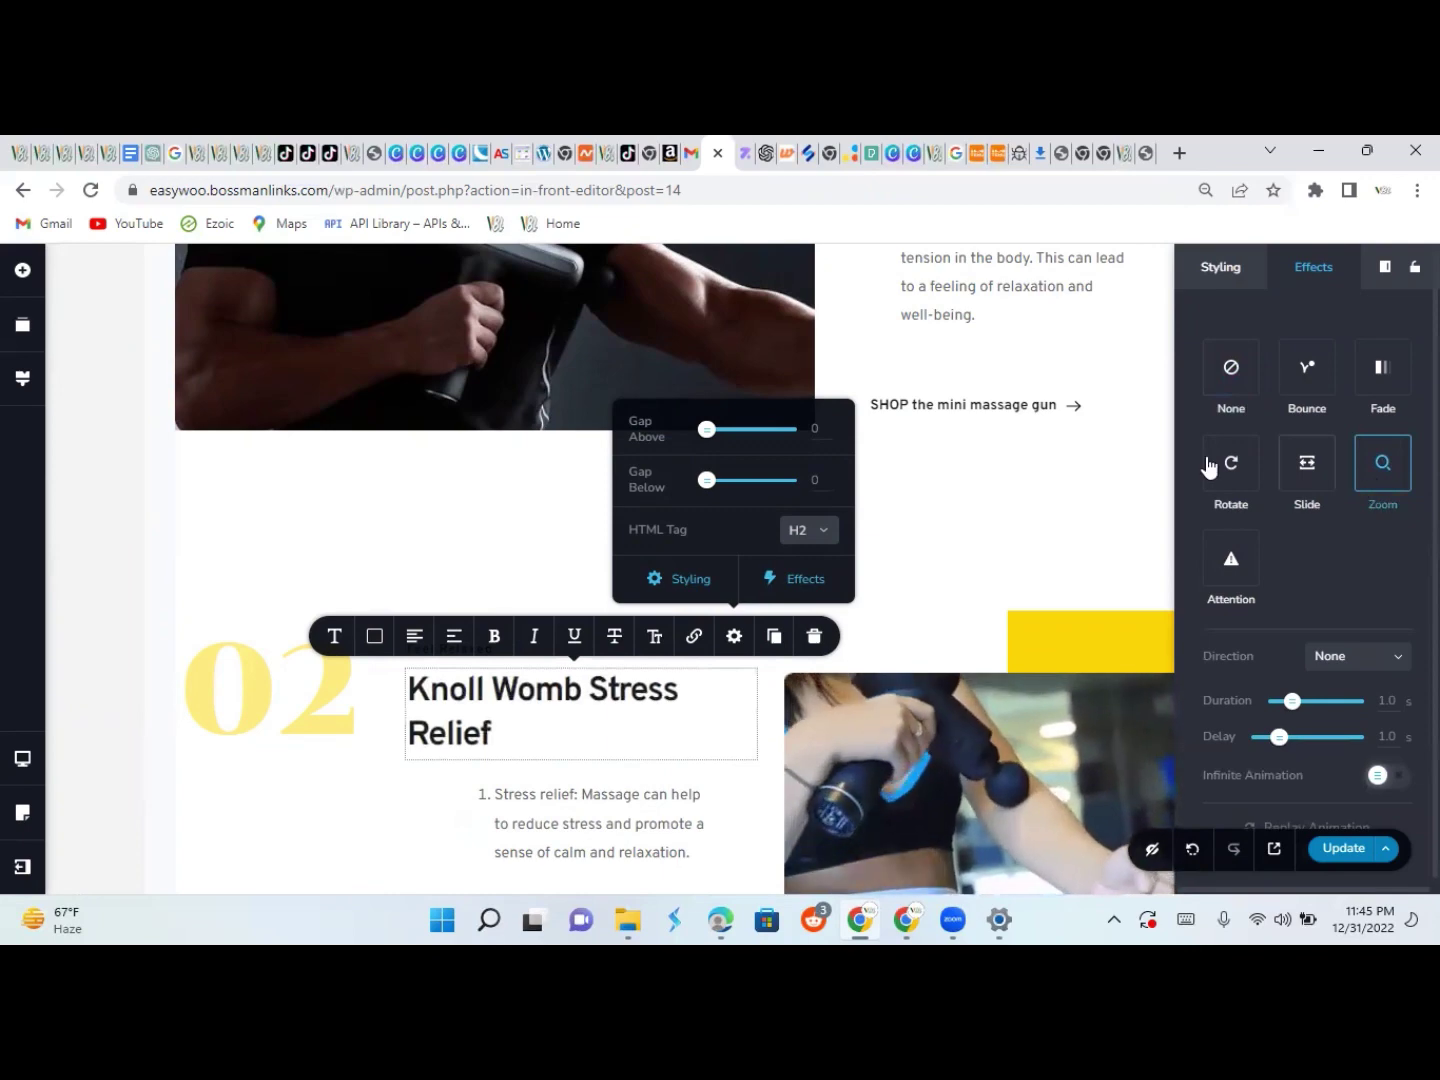
click(1080, 505)
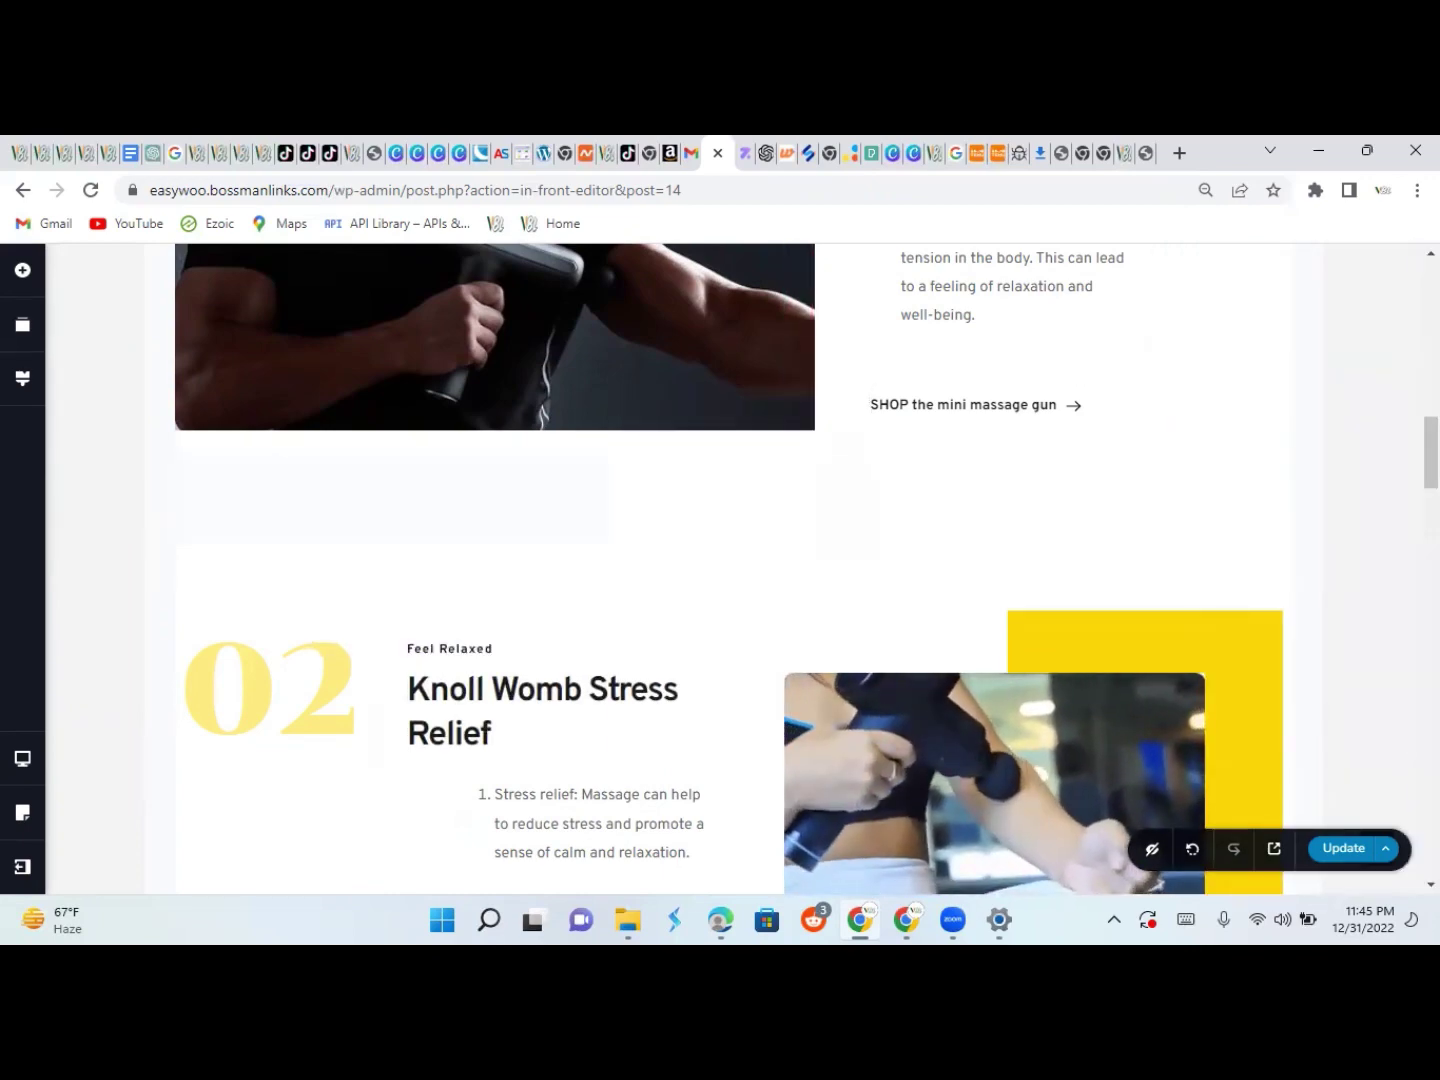
Try the Zoom and Bounce effects on the purple 01 number, settling on Slide with direction Down
scroll(733, 568, up, 5)
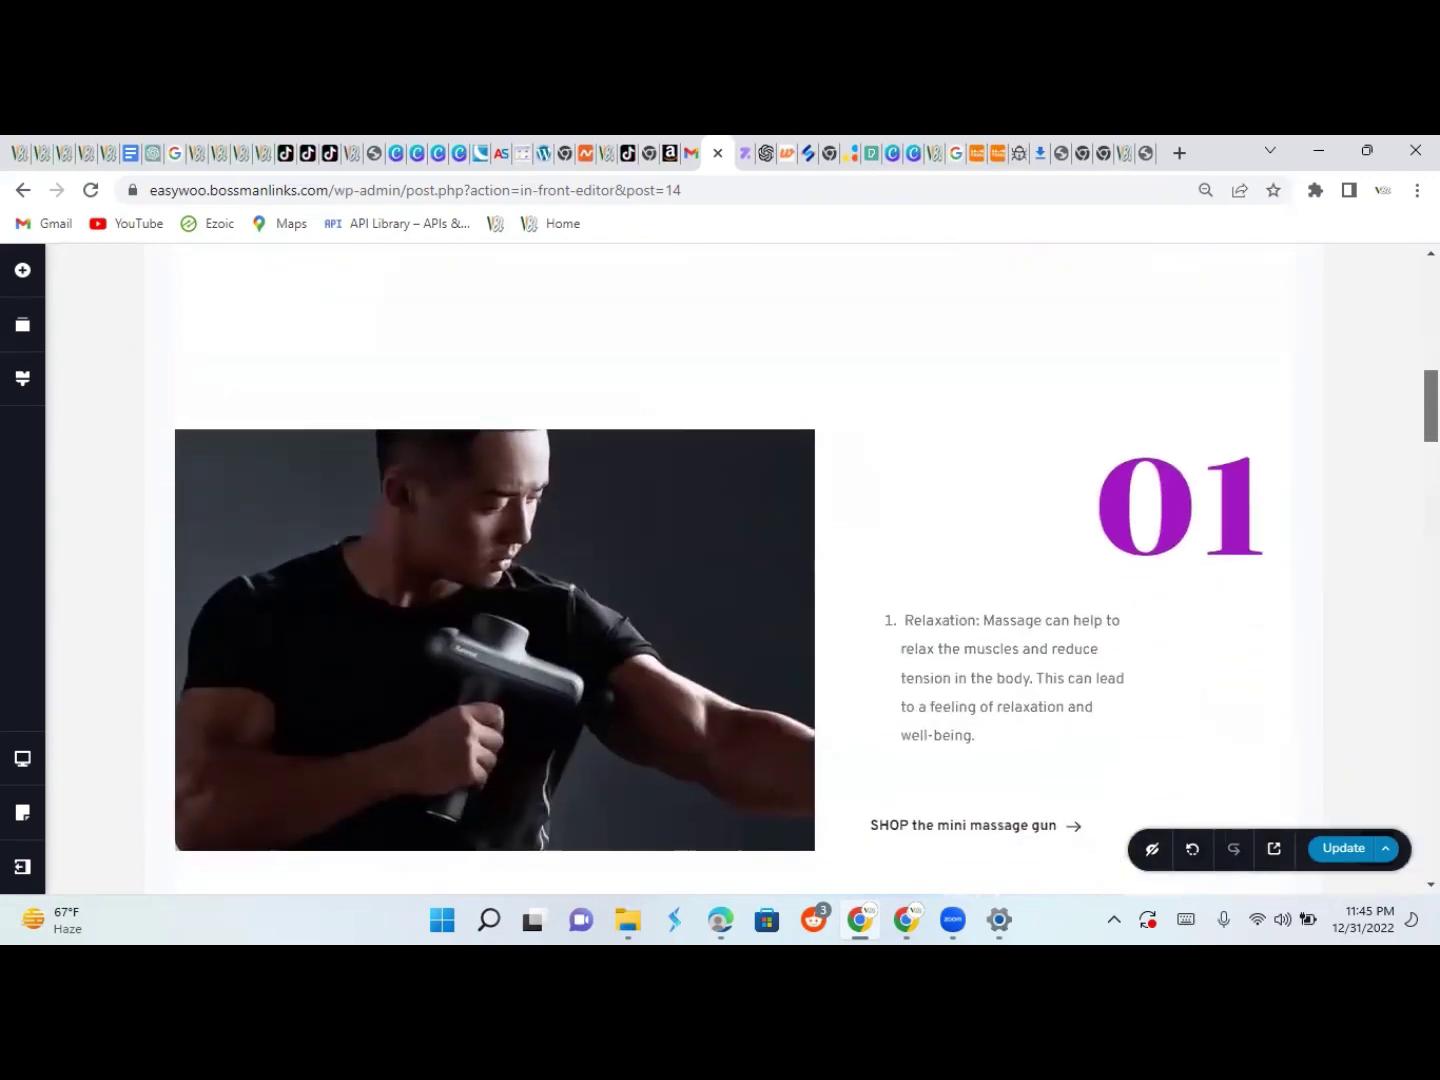
scroll(733, 568, down, 1)
click(1157, 441)
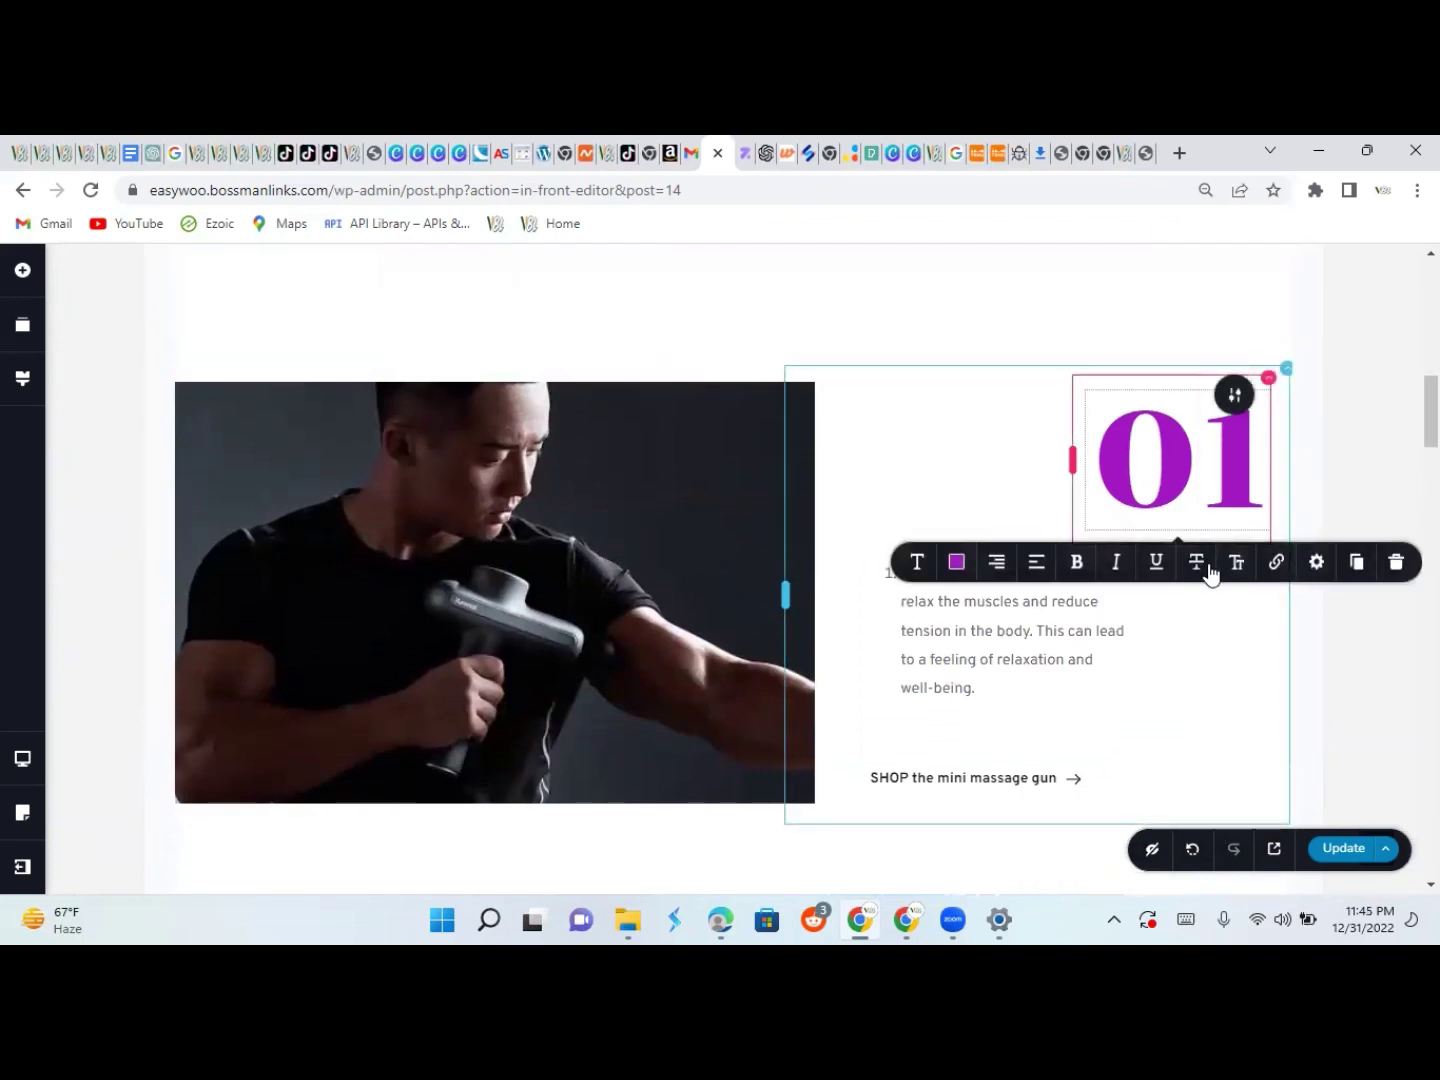
click(1314, 565)
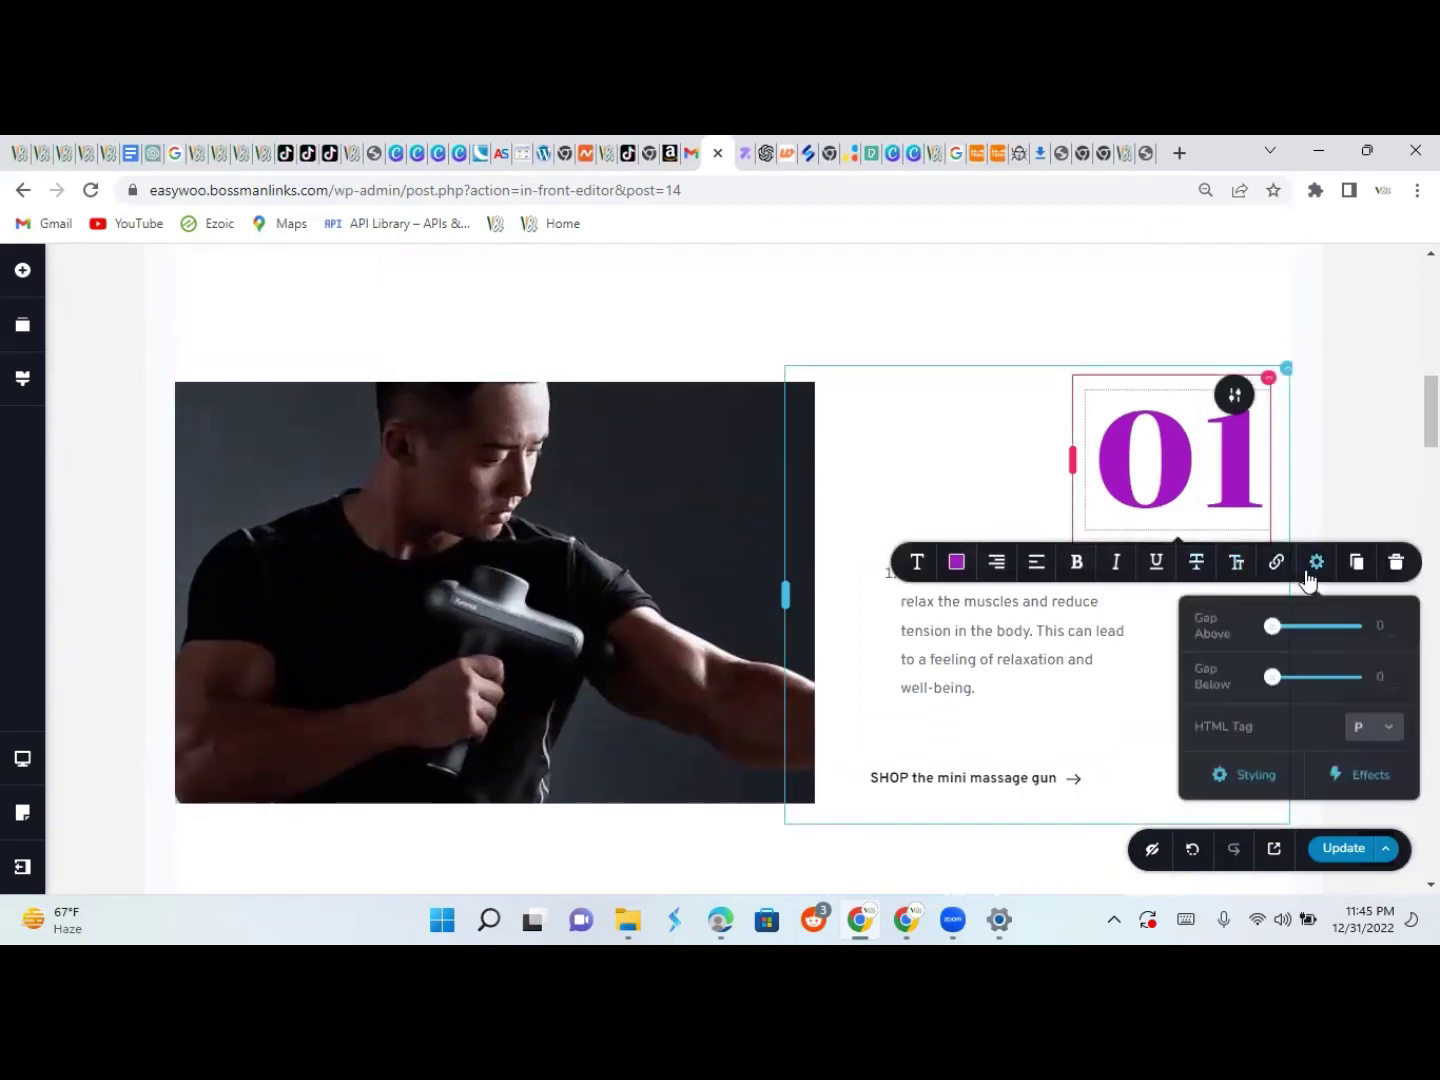
click(1346, 775)
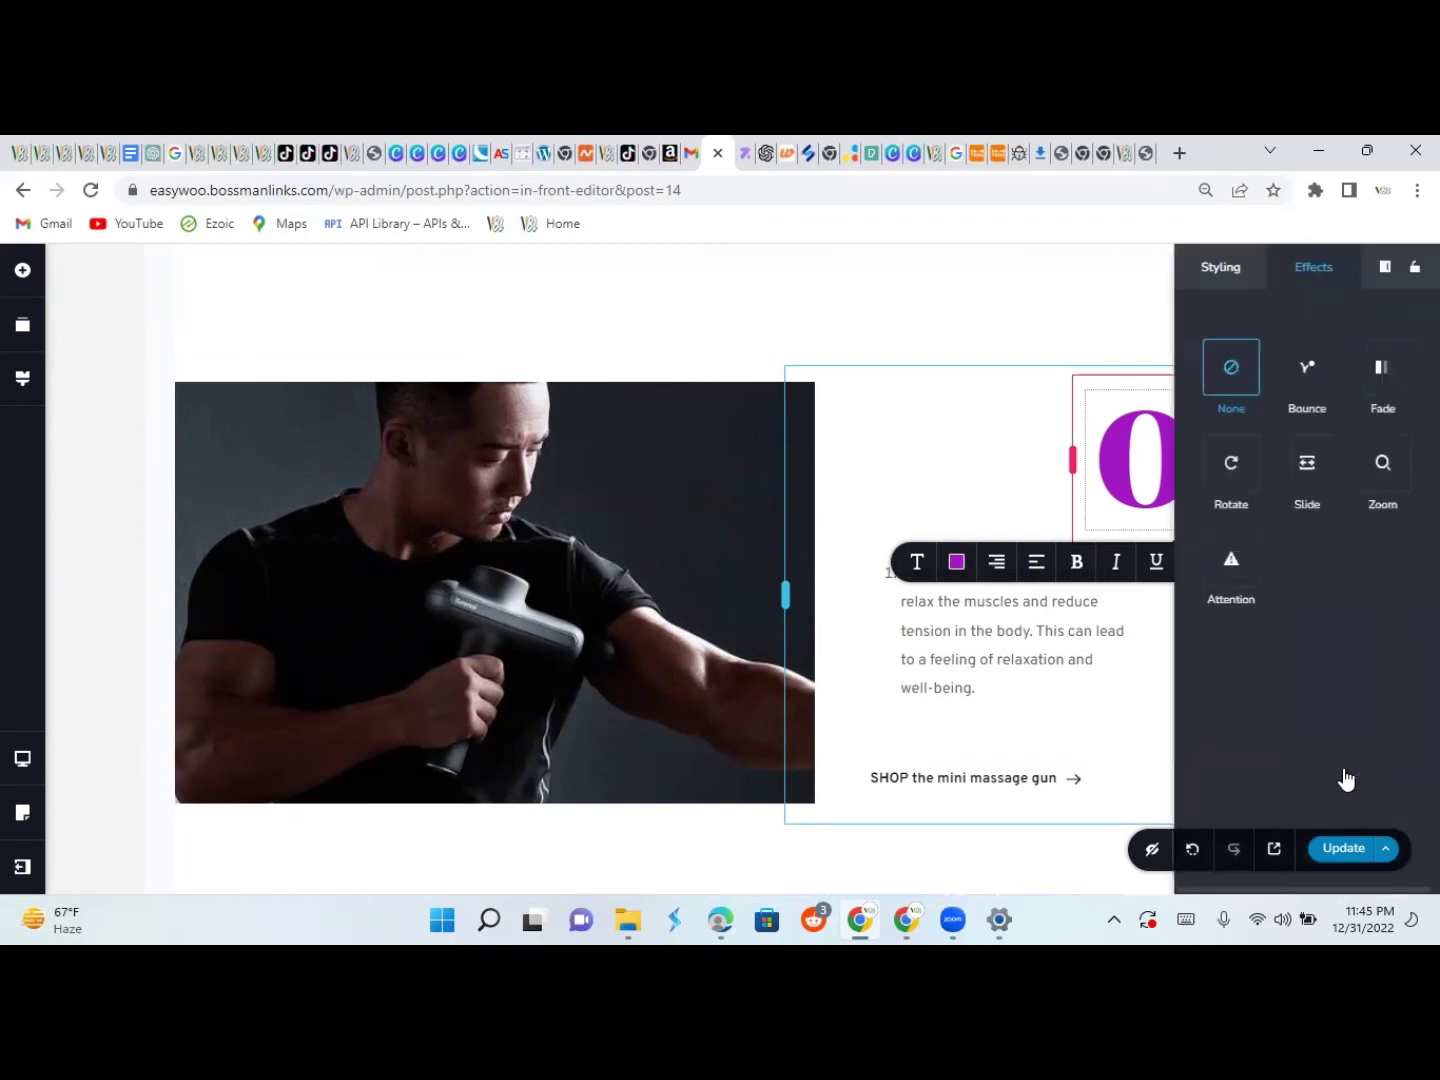
click(1392, 473)
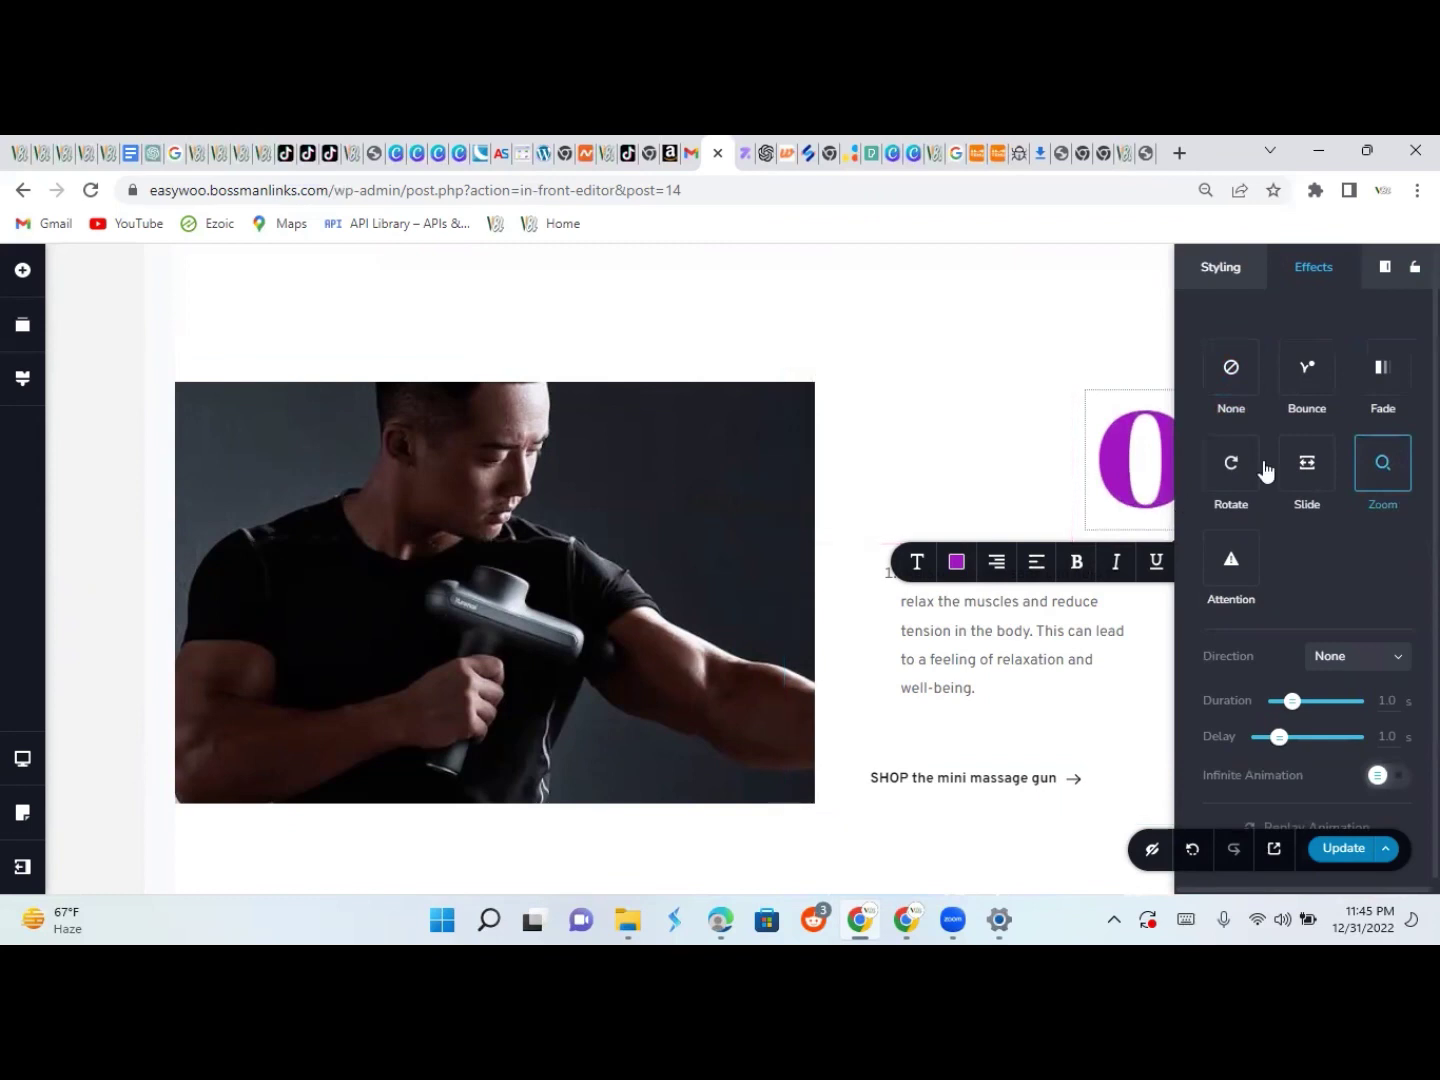
click(1297, 404)
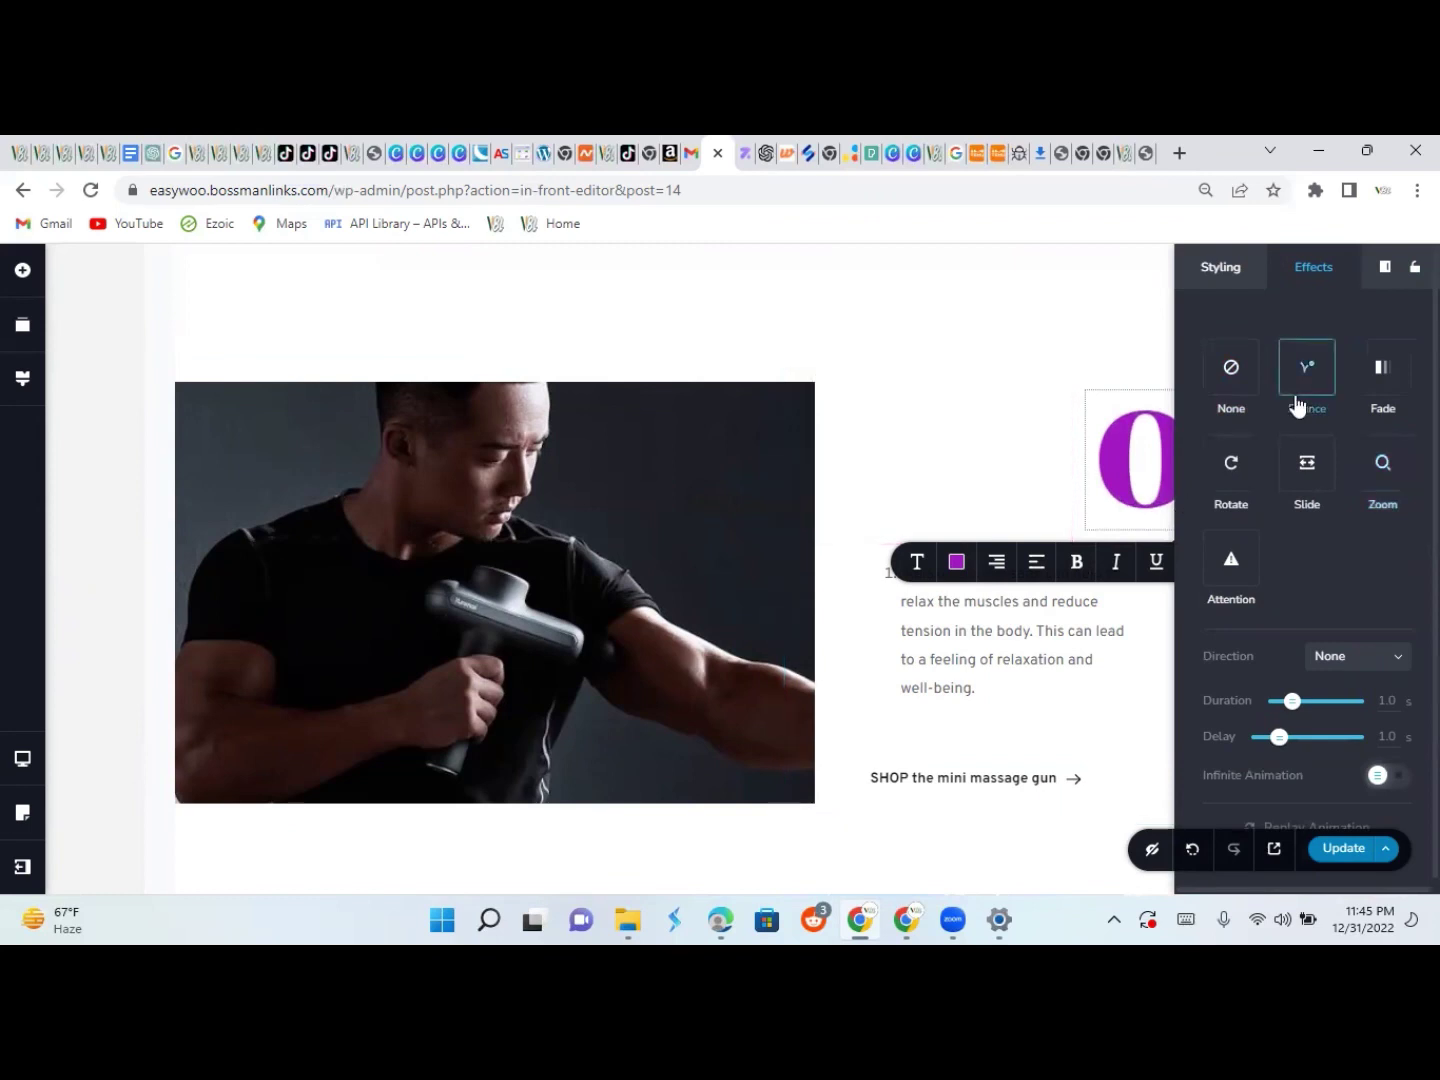
click(1309, 498)
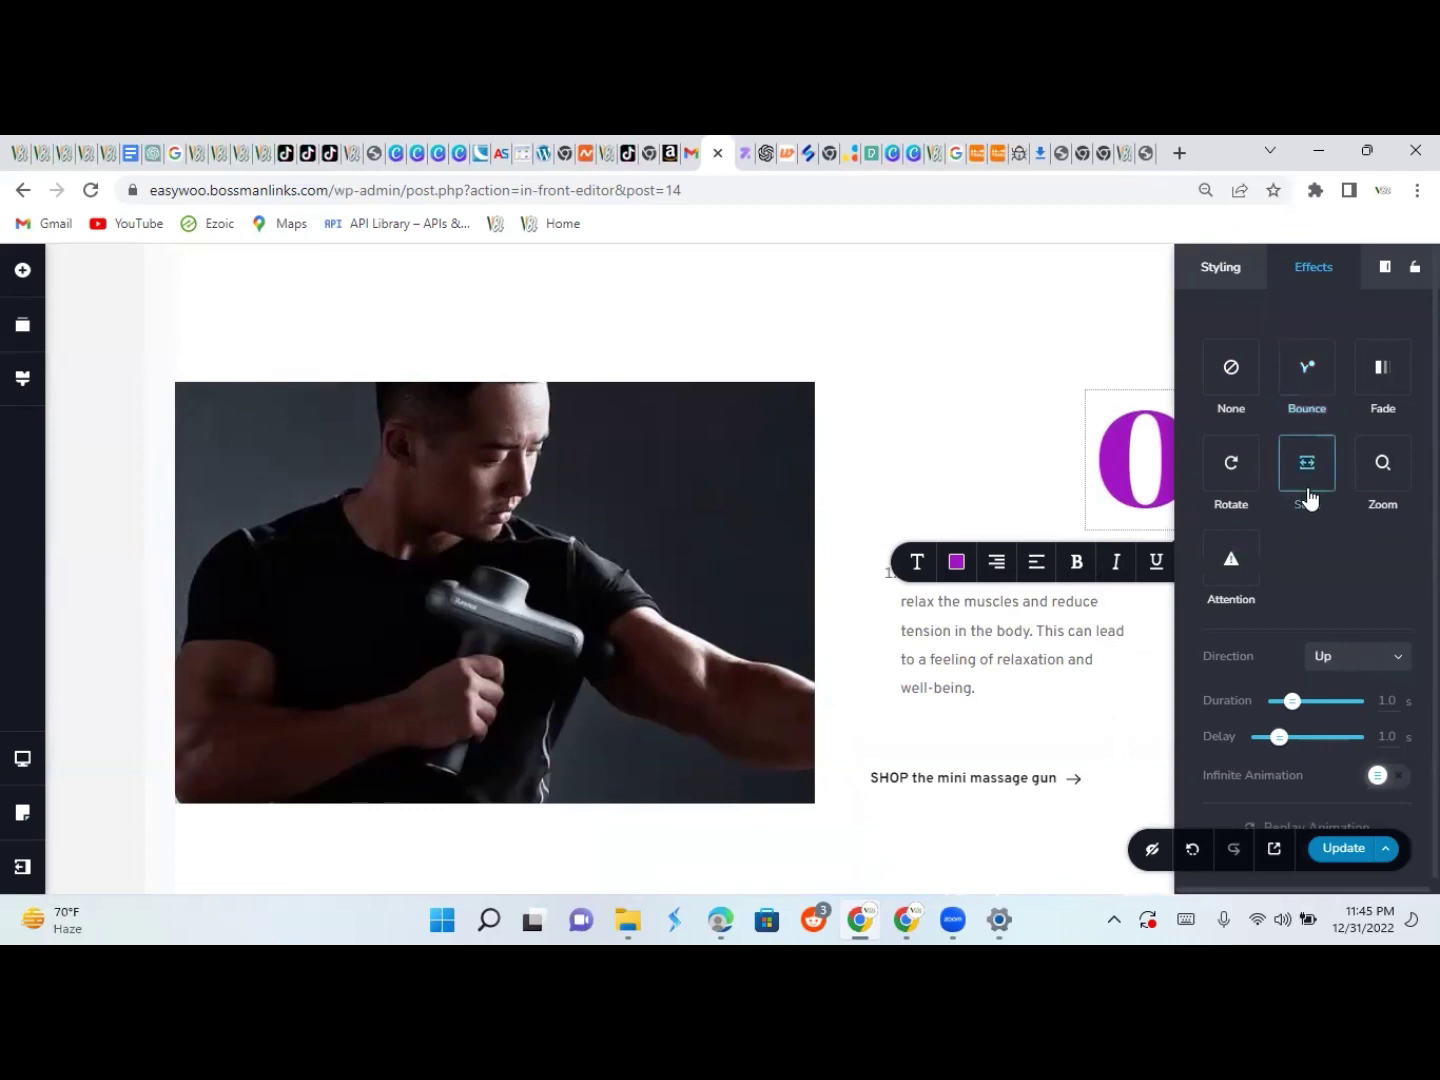
click(1397, 660)
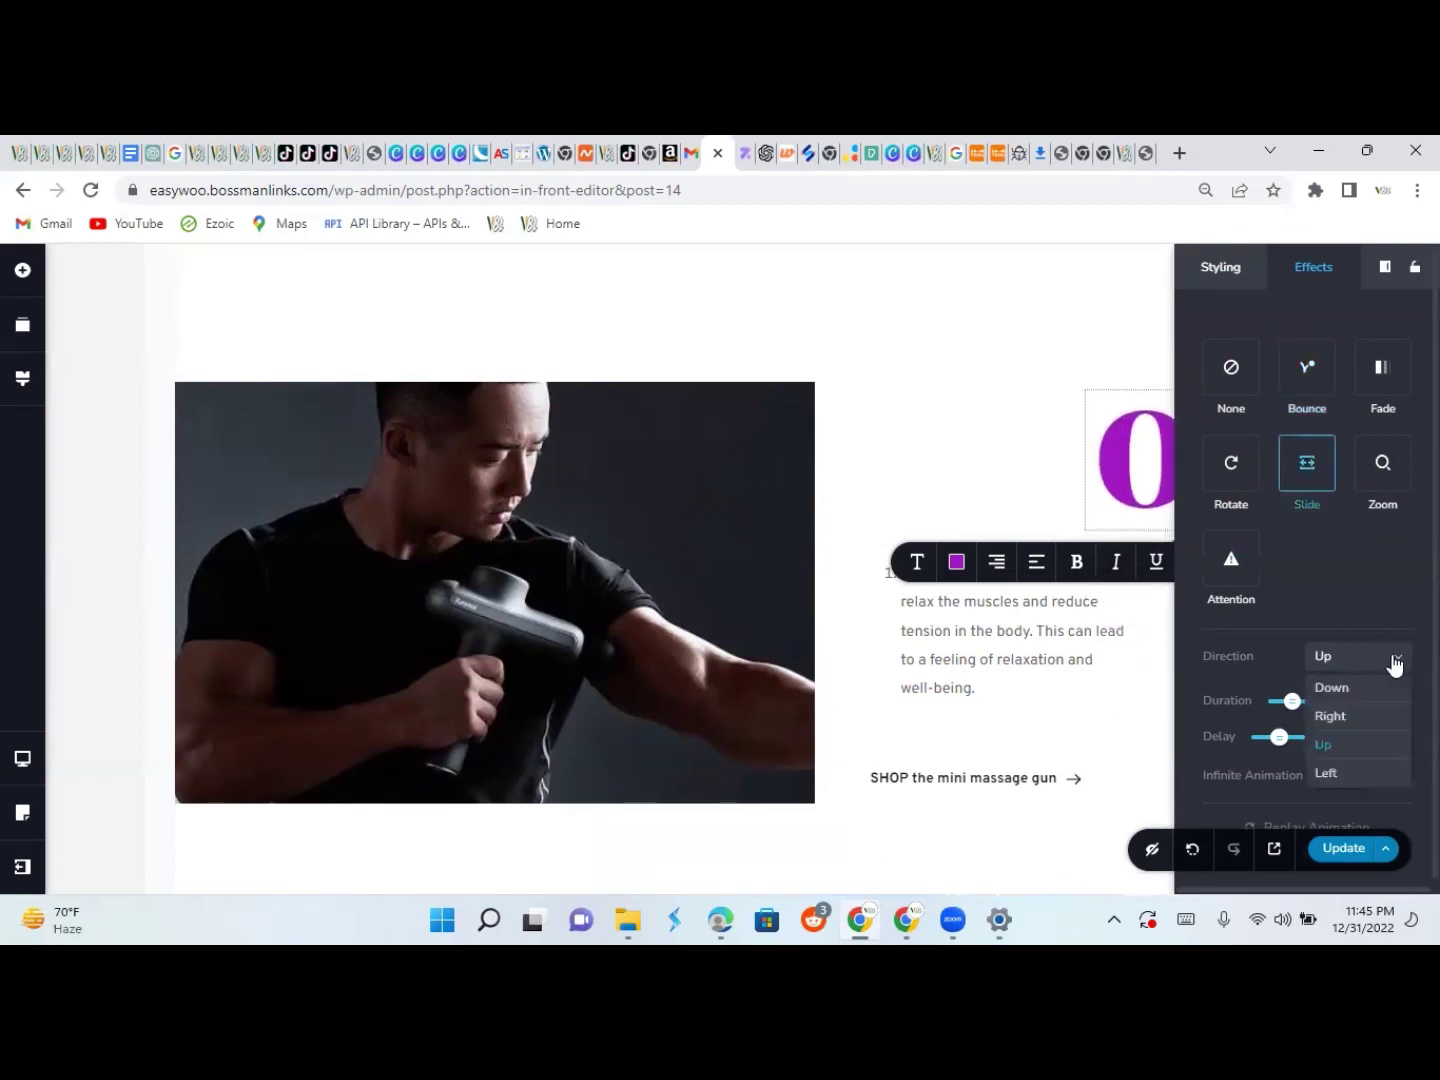
click(1353, 692)
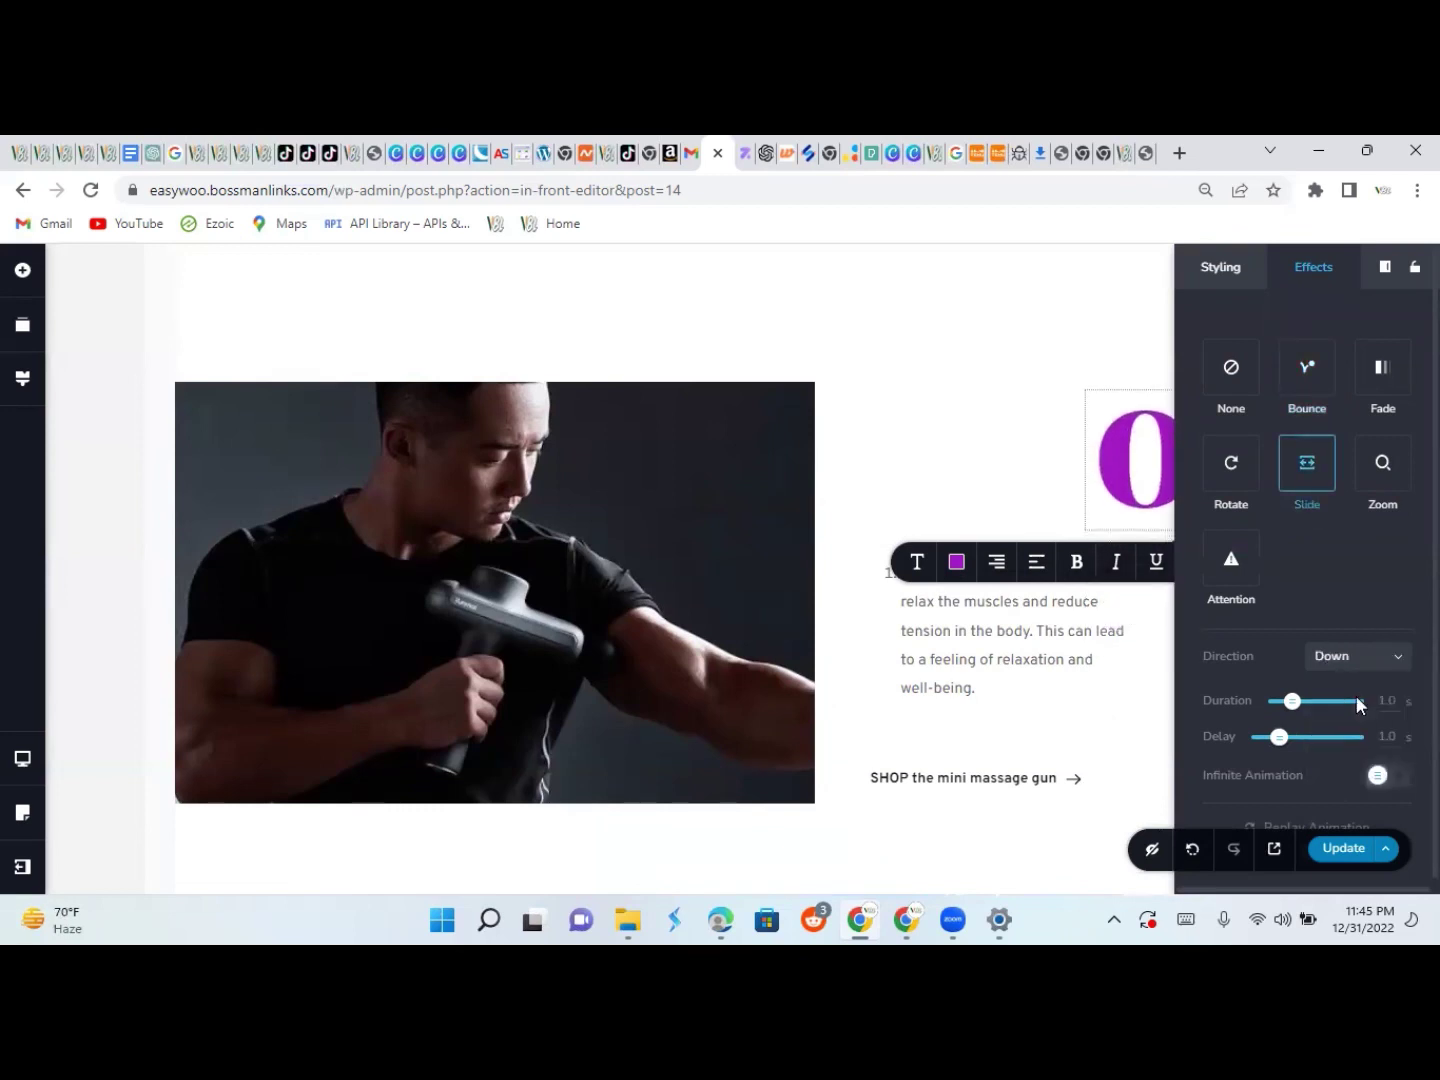
click(1031, 460)
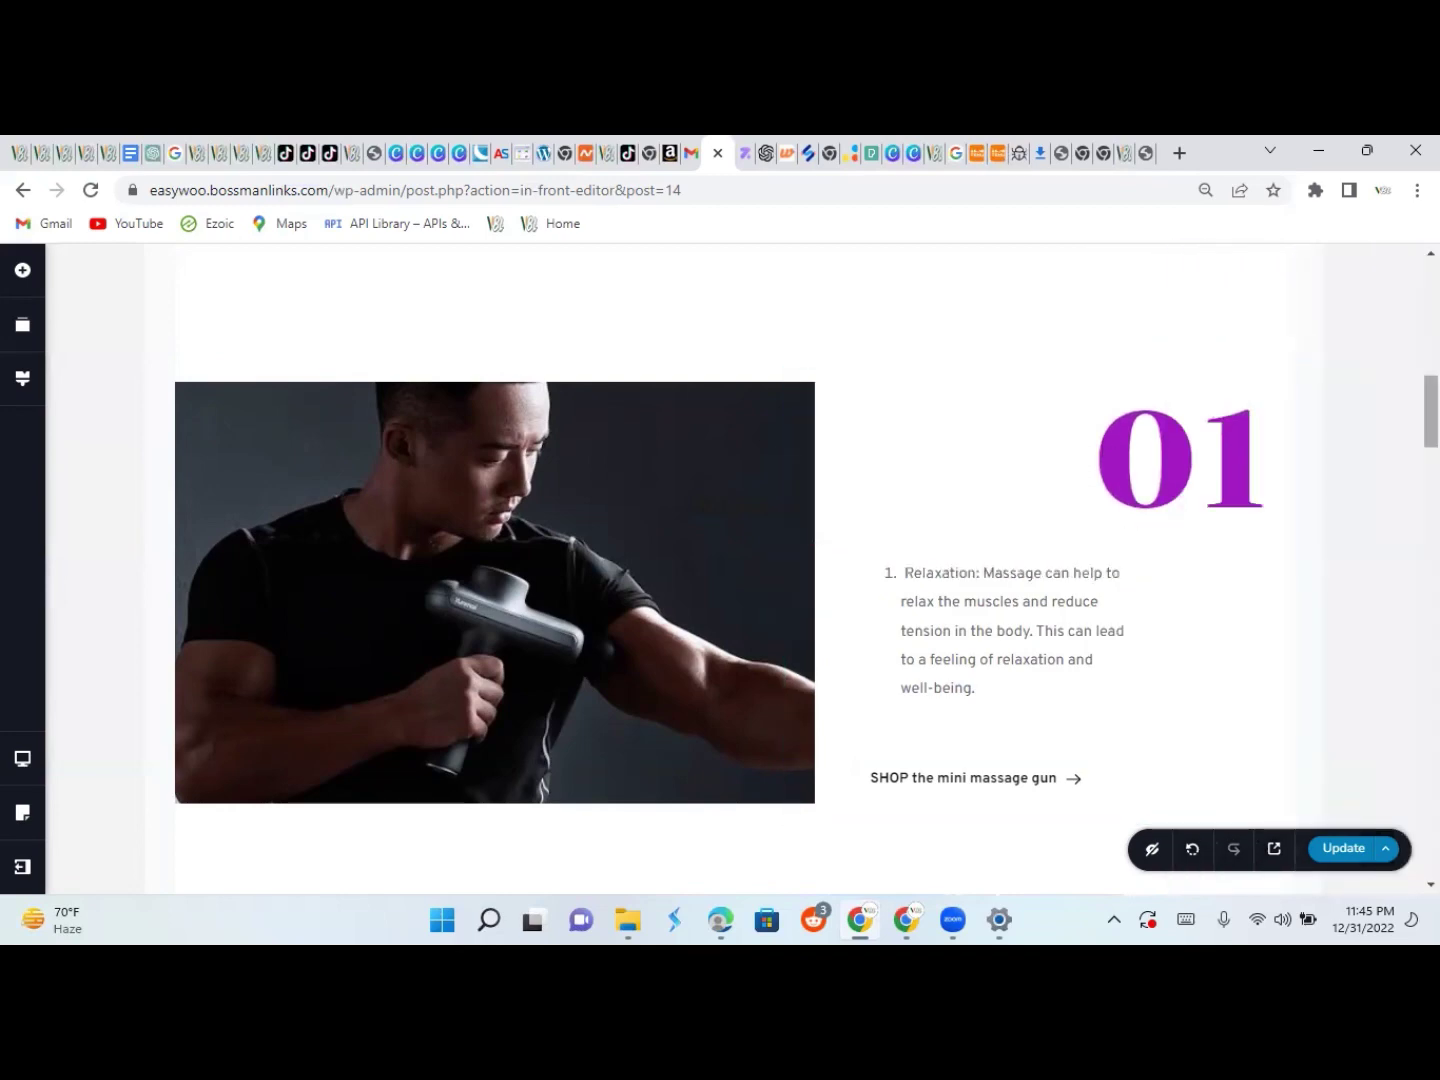
Apply the Slide effect to the yellow 02 number and set its direction to Down
scroll(1031, 458, down, 5)
scroll(797, 419, down, 4)
scroll(797, 419, up, 2)
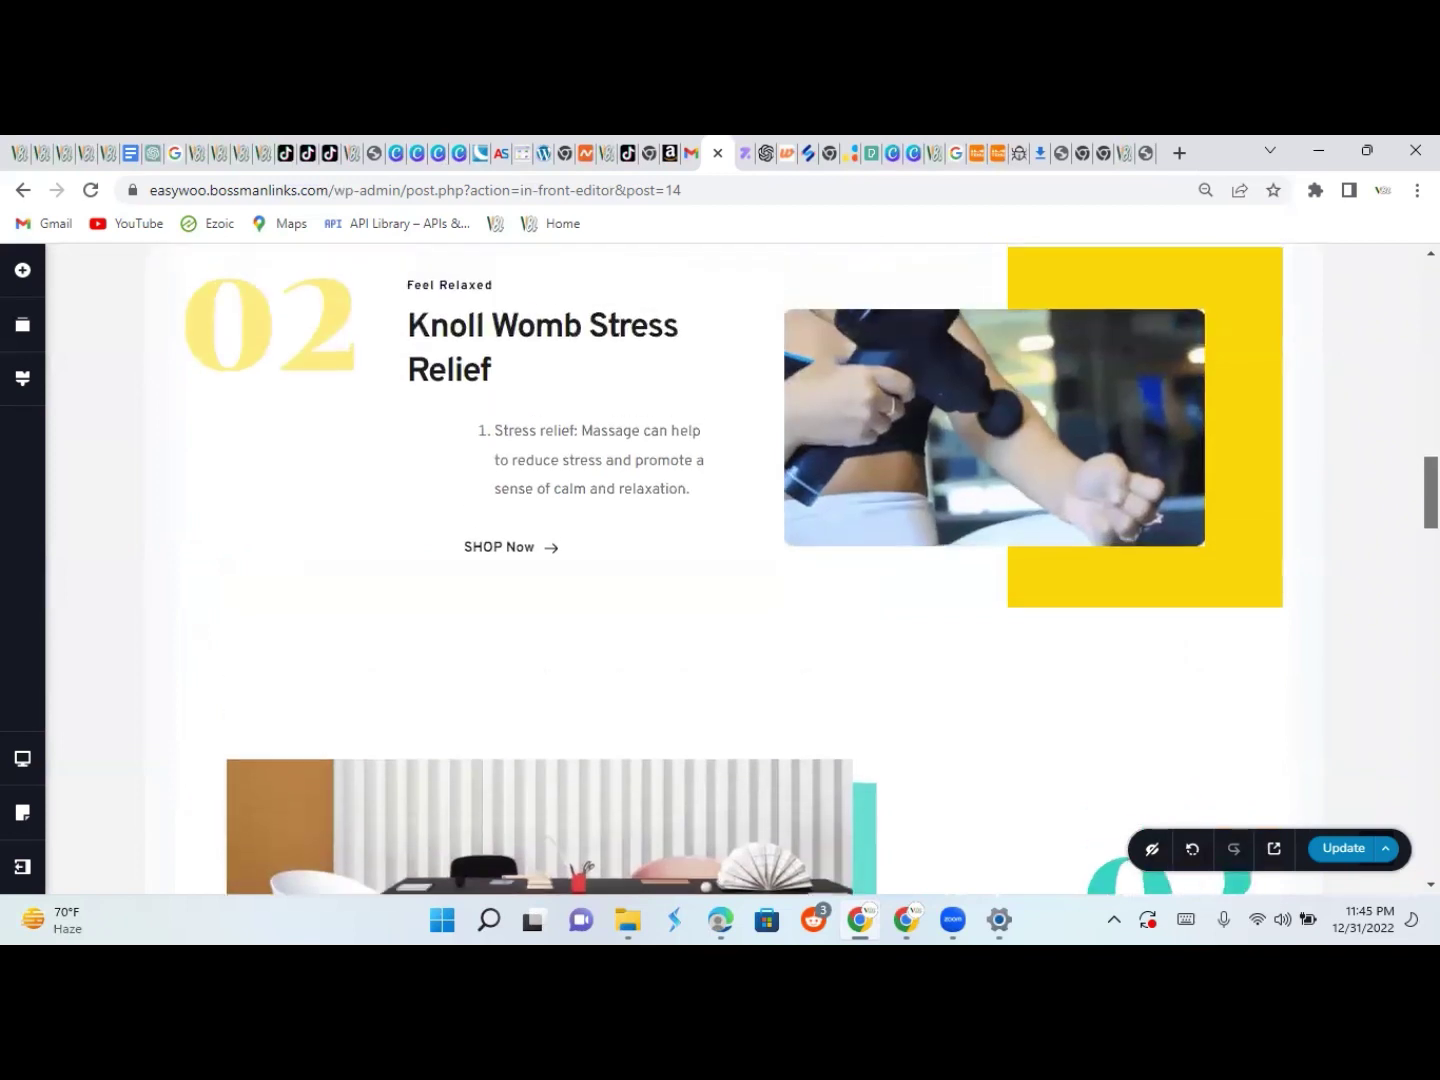
click(273, 276)
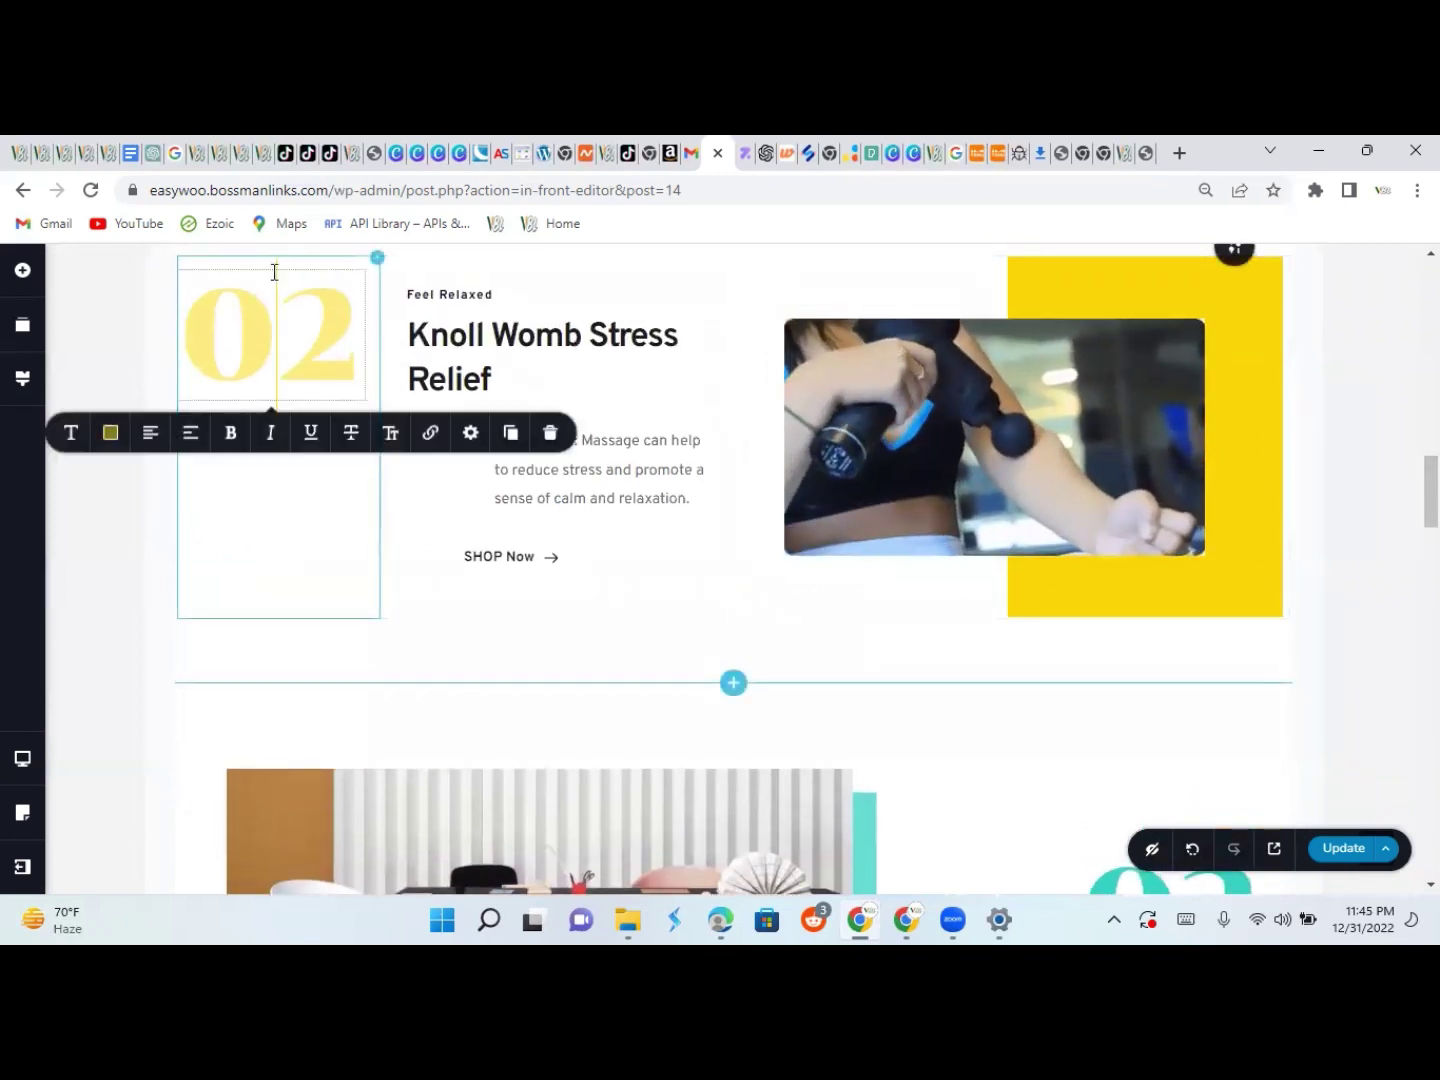
click(470, 432)
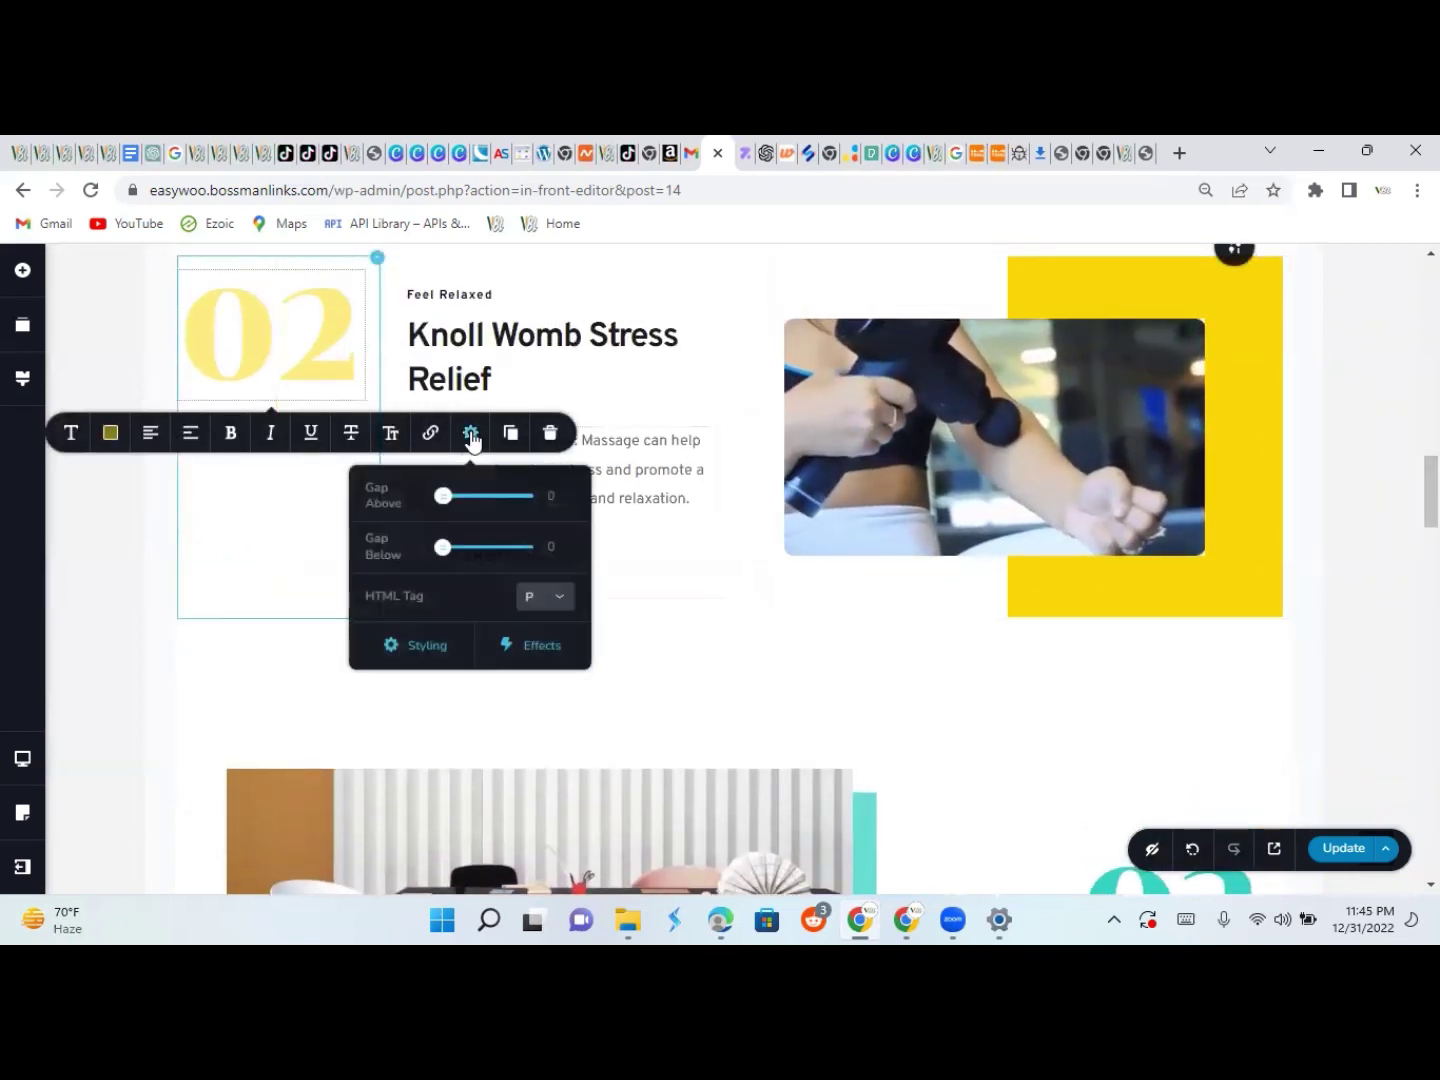
click(542, 643)
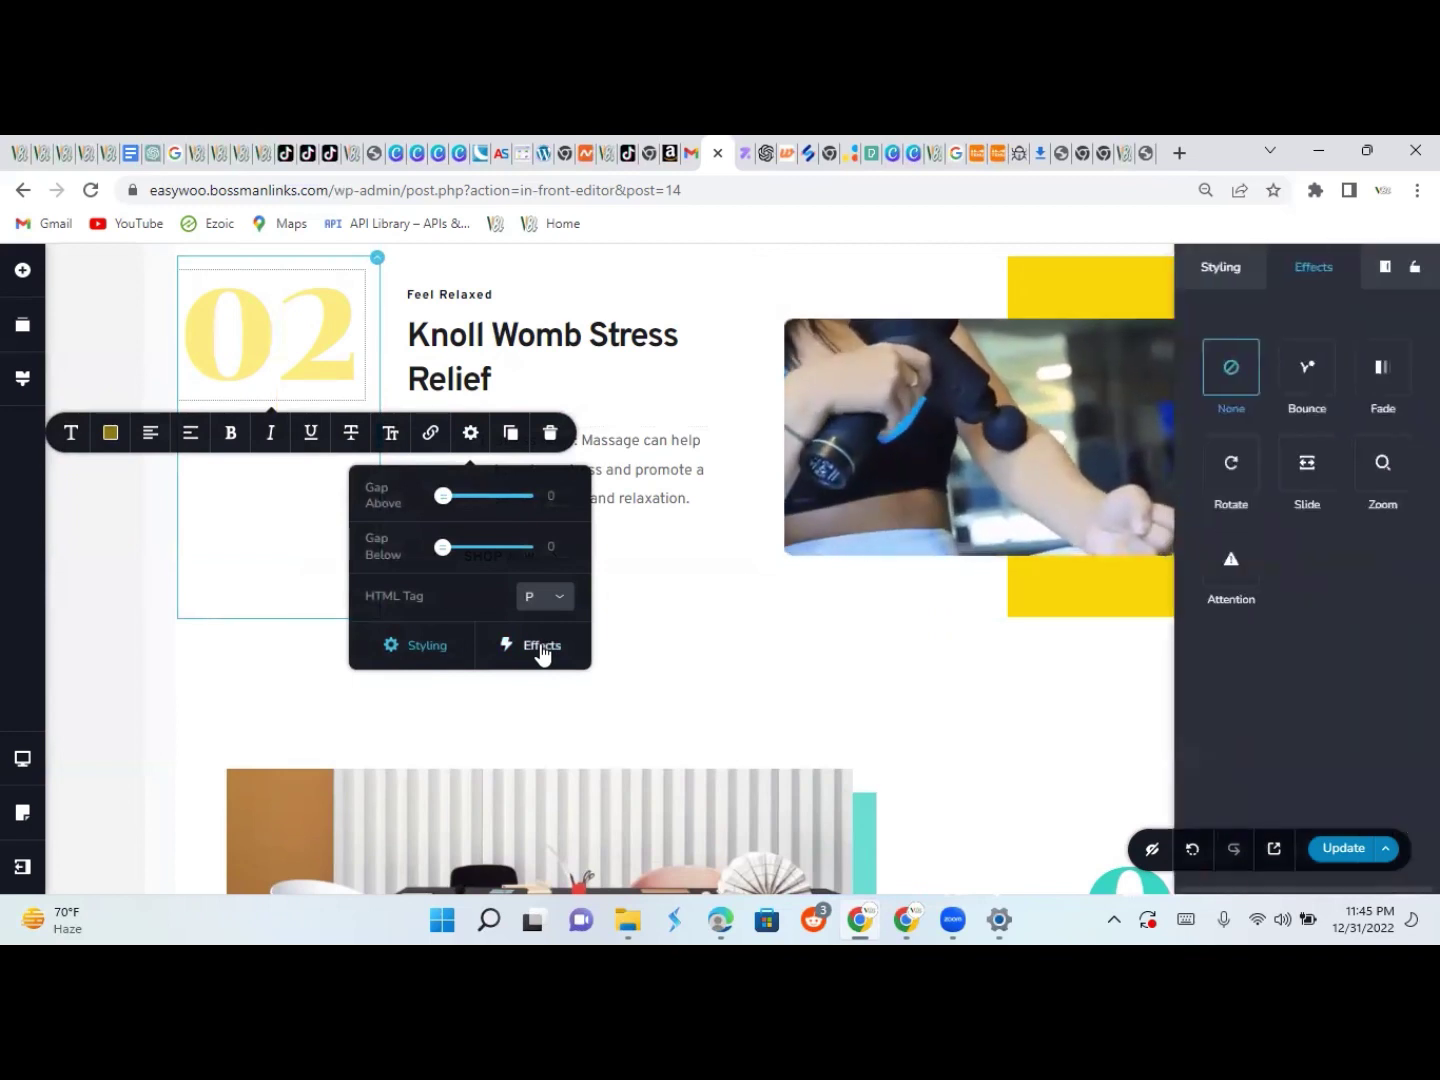
click(1306, 490)
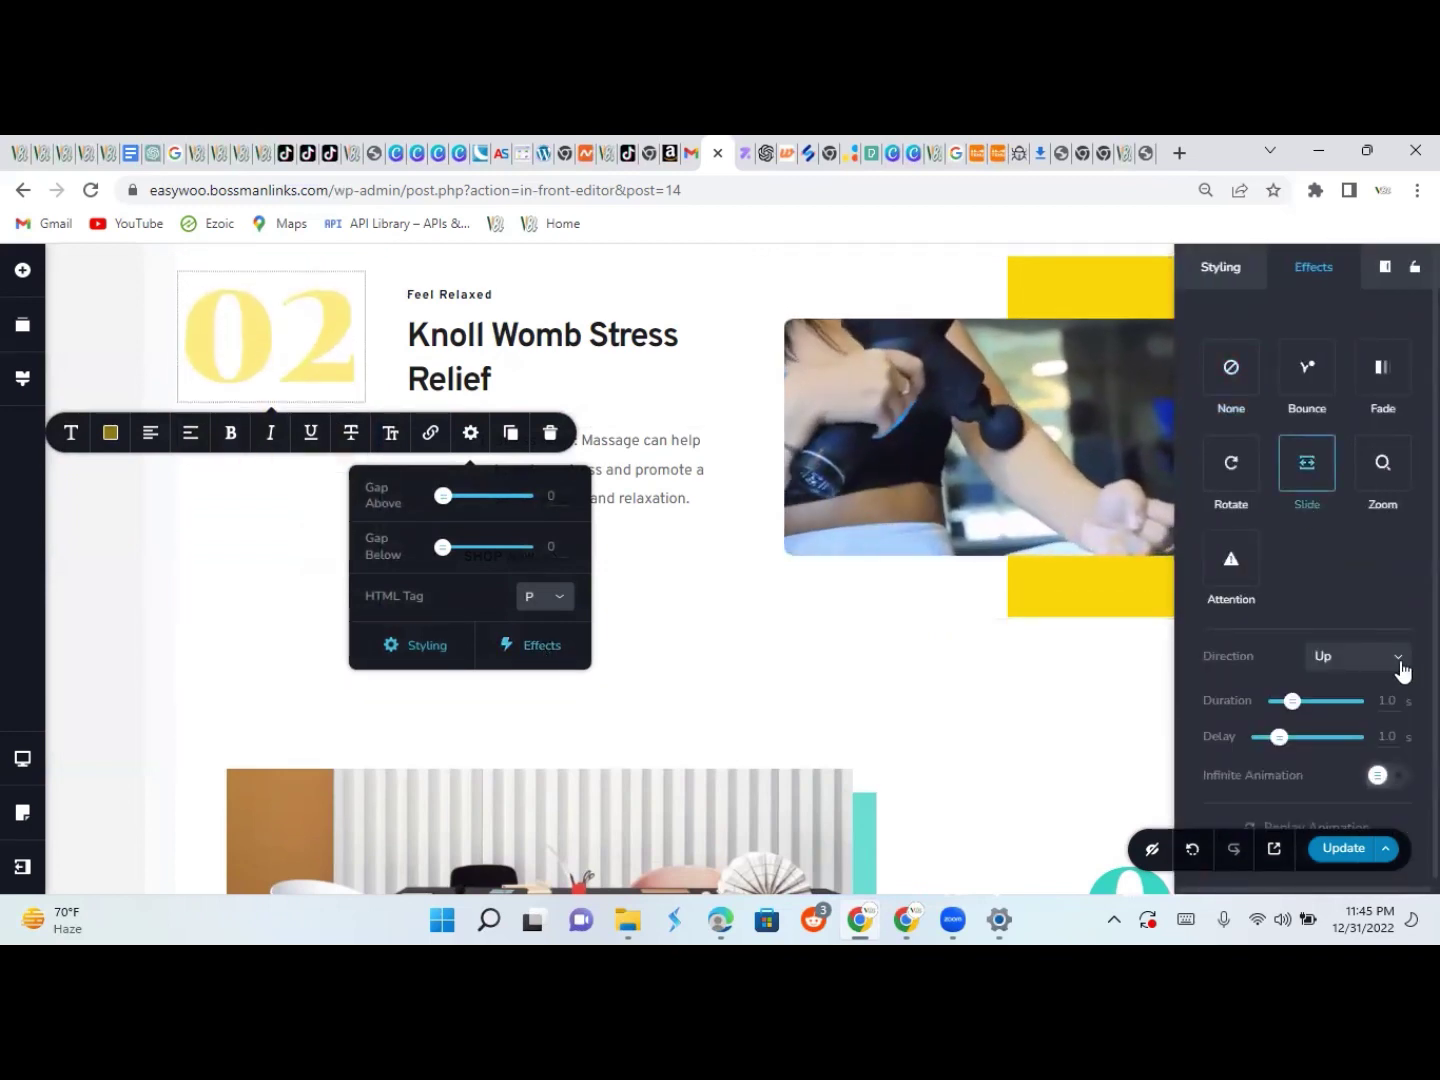
click(1398, 661)
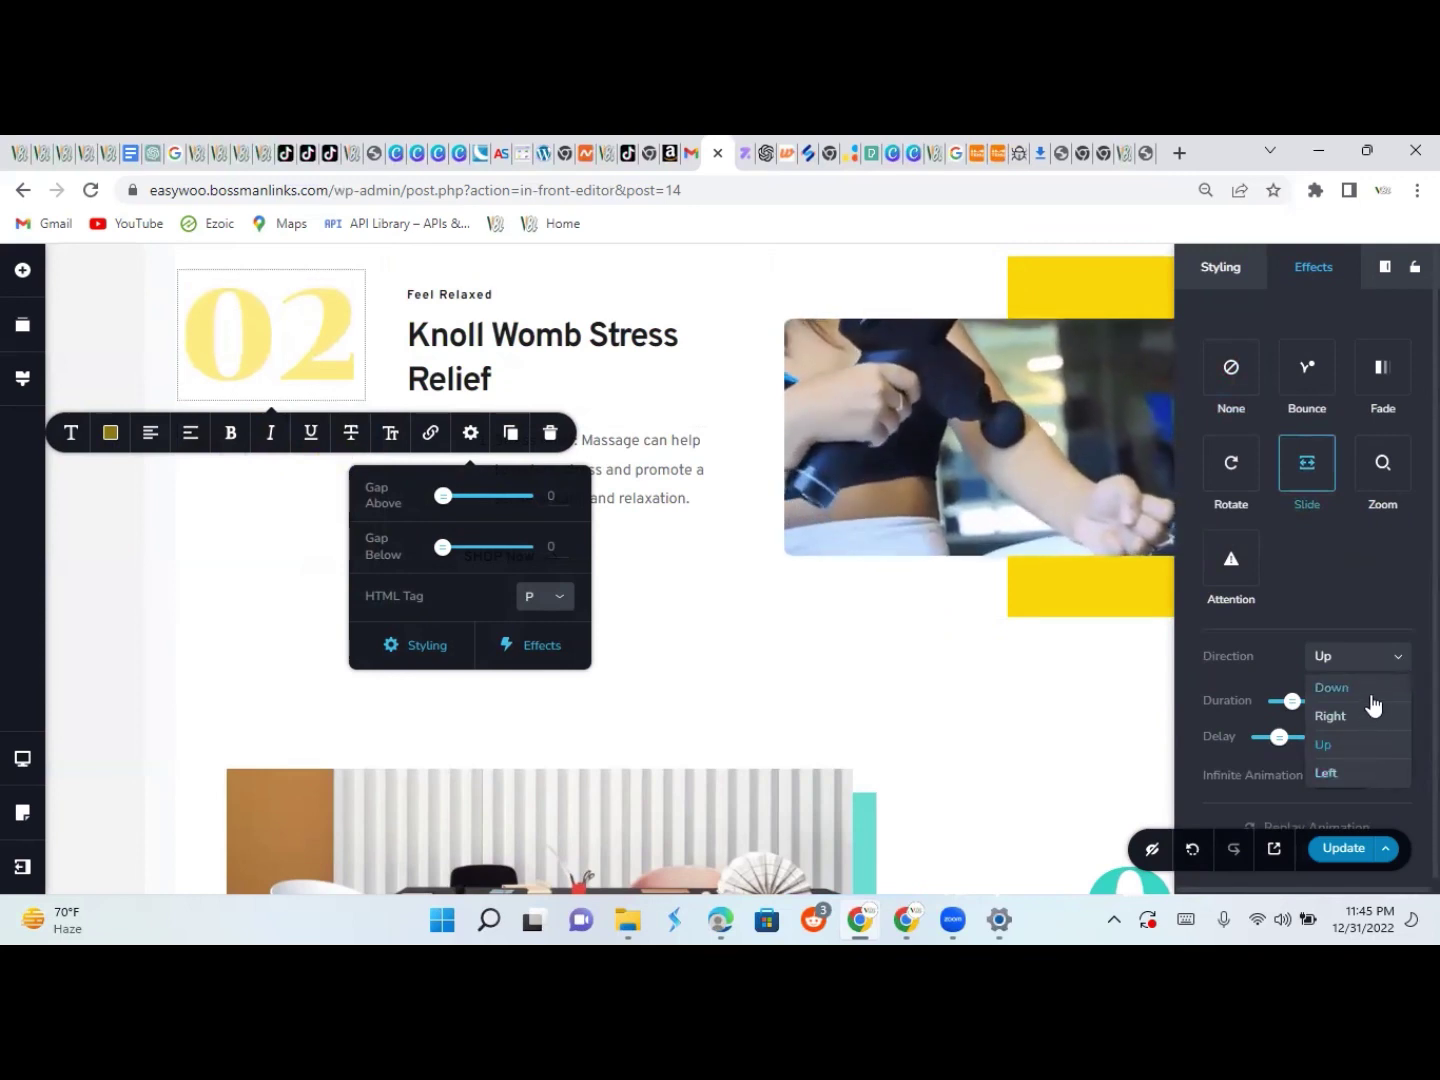
click(1371, 694)
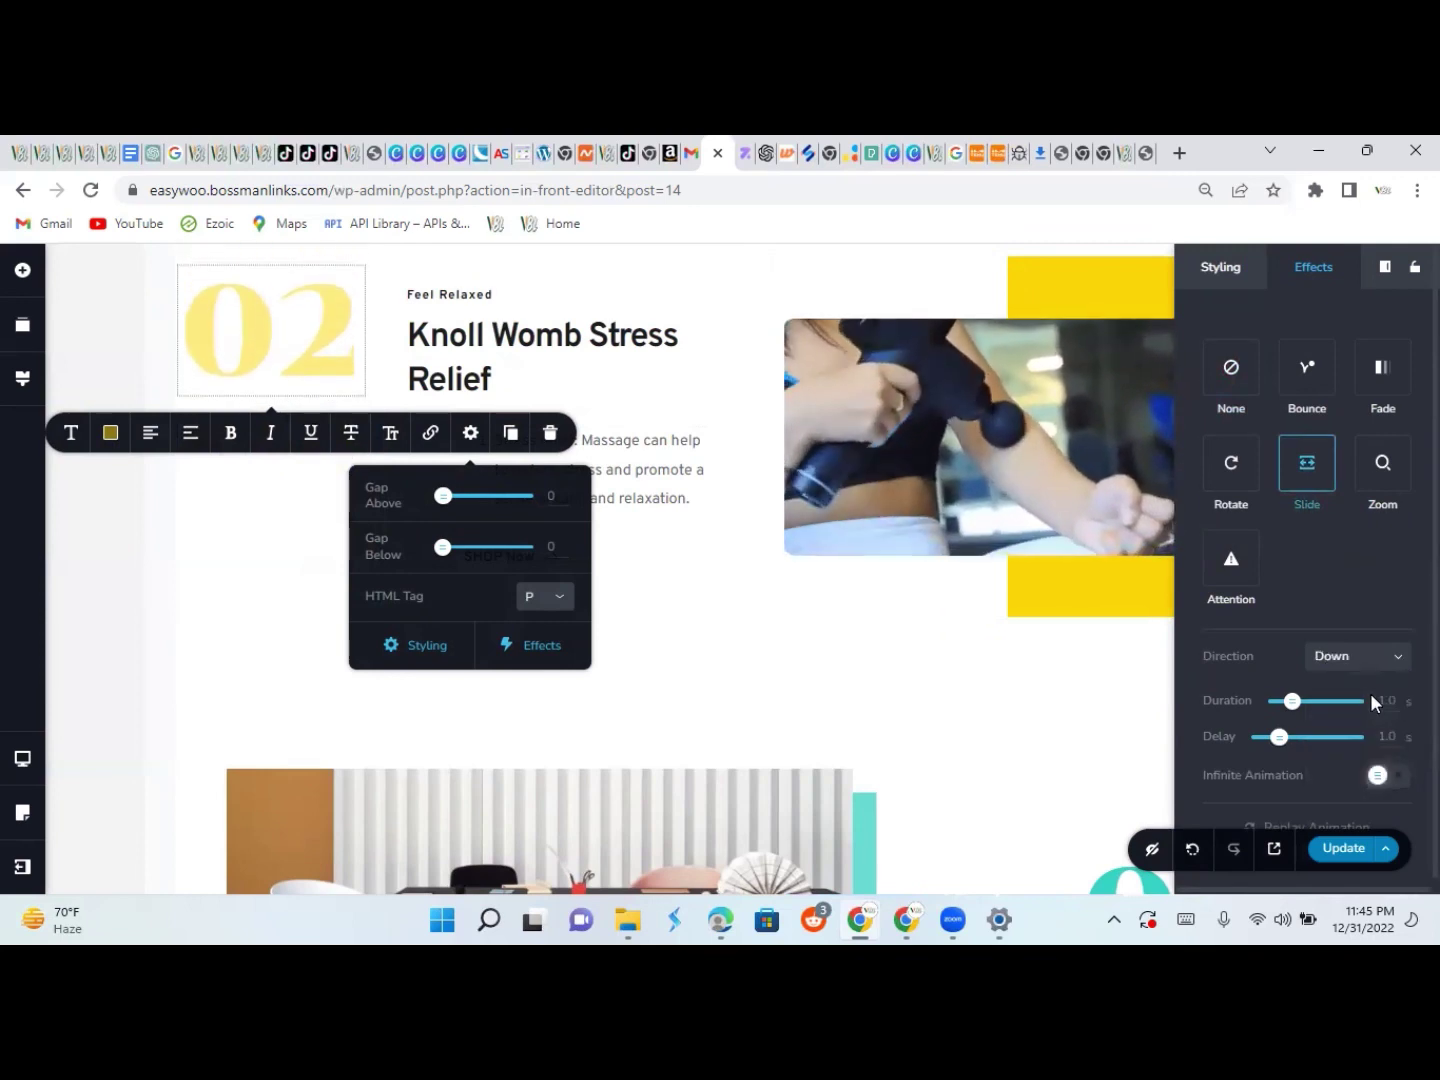
click(970, 627)
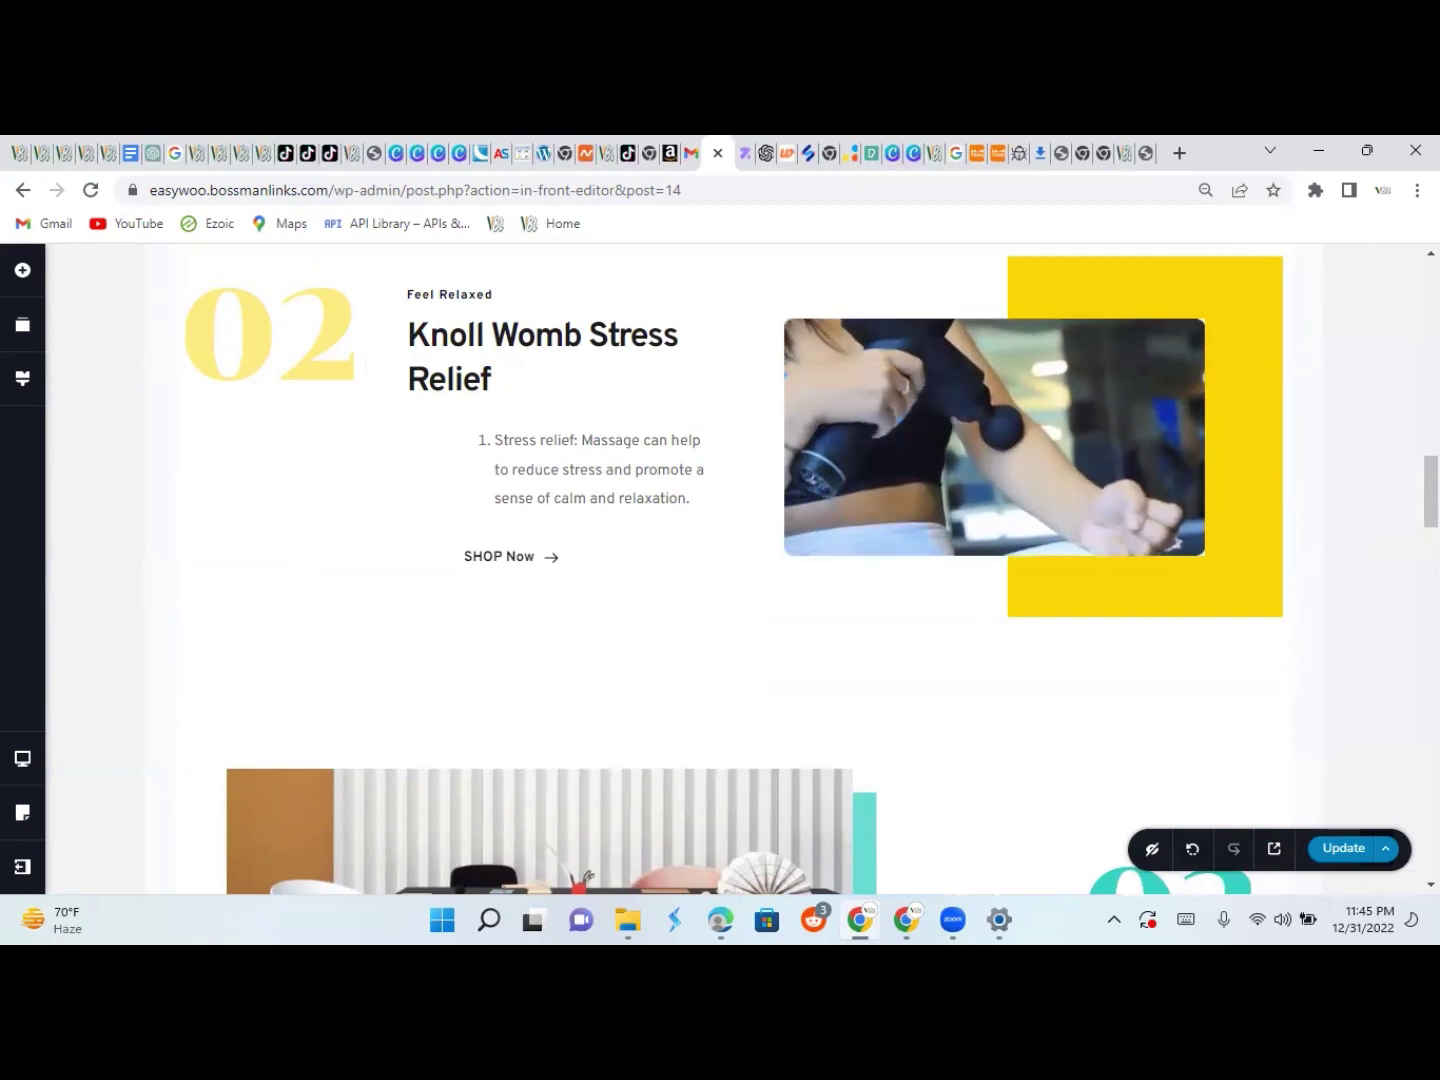
Look through the homepage from the header to the client testimonials to review the edited sections and remaining placeholder content
scroll(728, 569, up, 5)
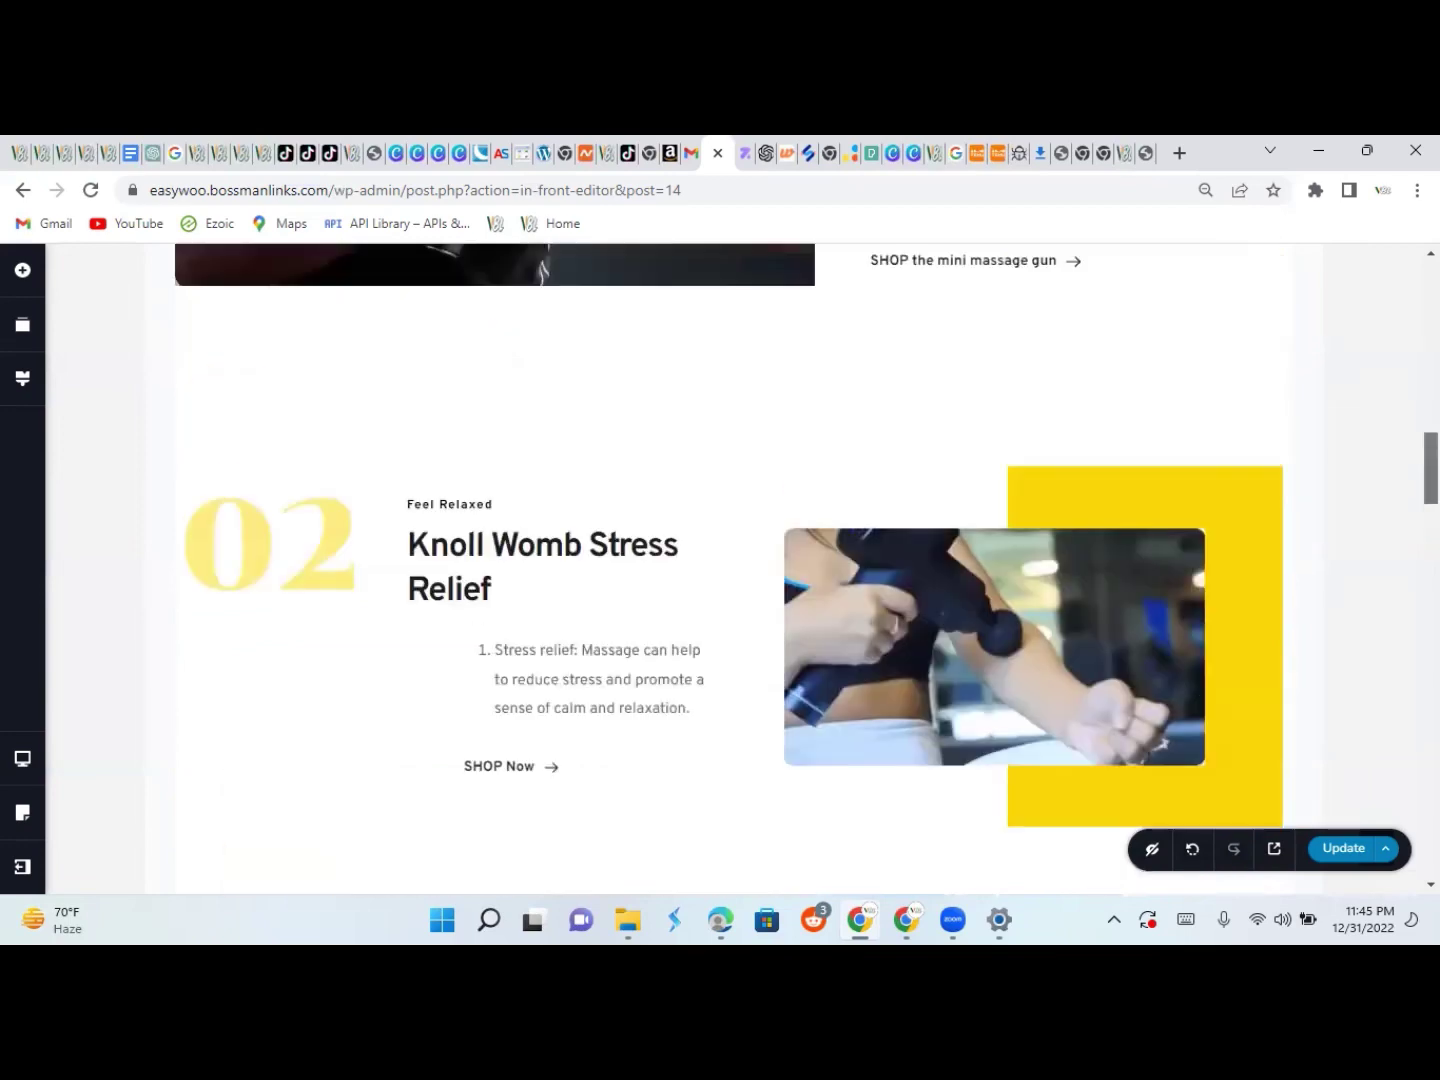
scroll(727, 568, up, 12)
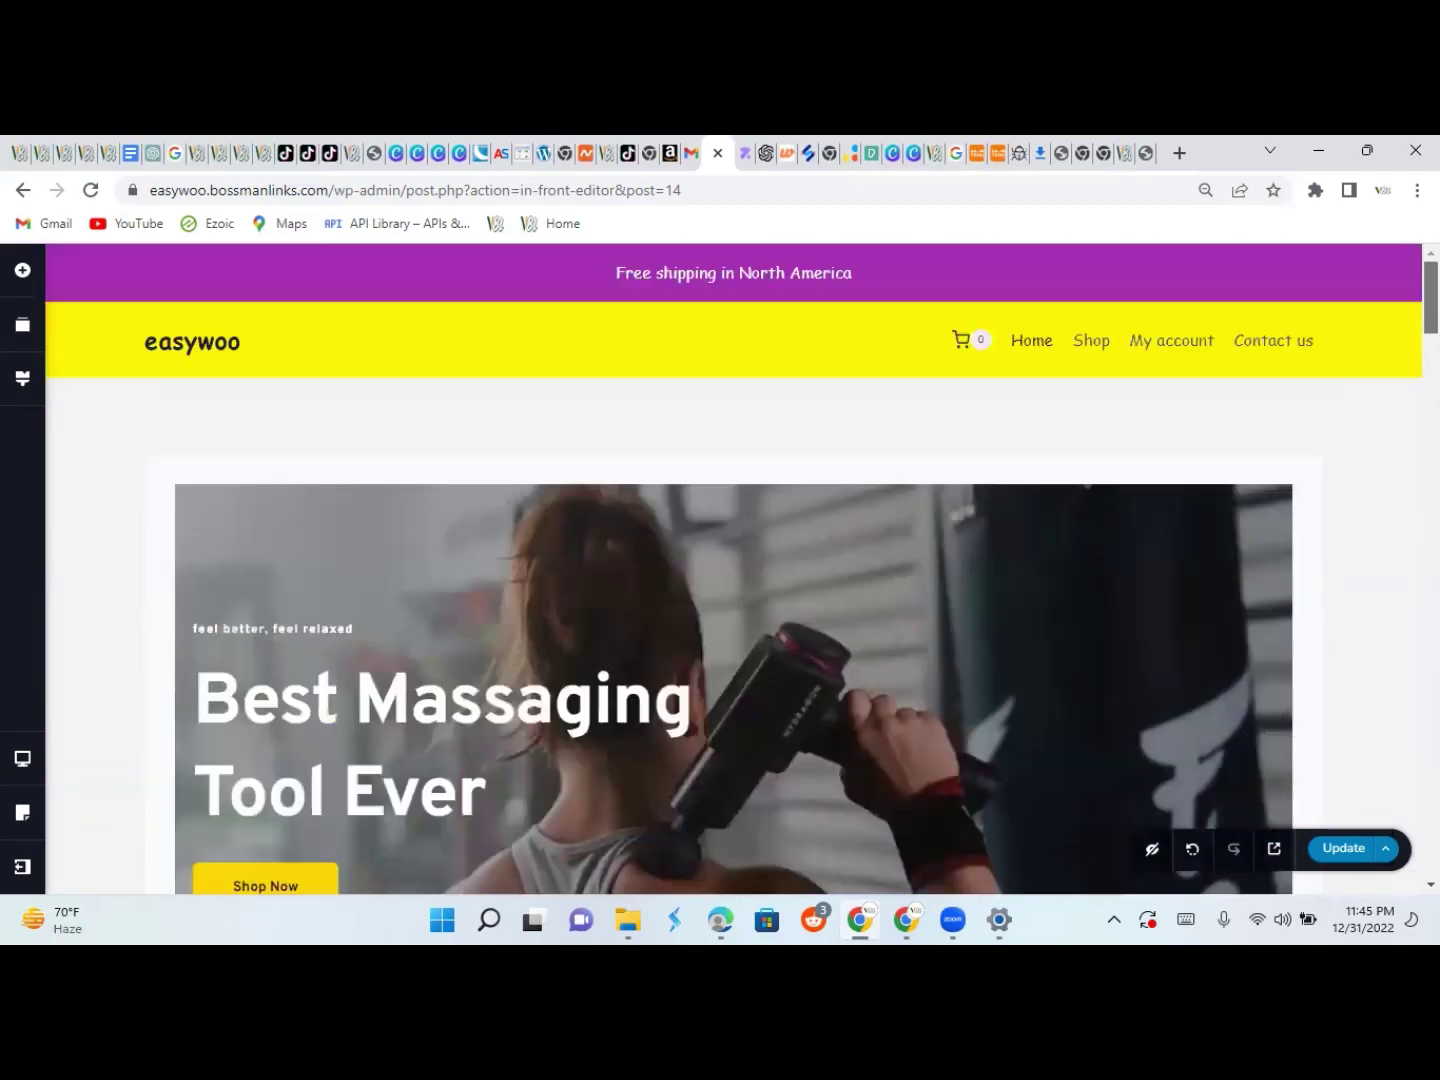
scroll(728, 569, down, 20)
scroll(728, 569, down, 12)
scroll(728, 568, up, 20)
scroll(1374, 602, down, 20)
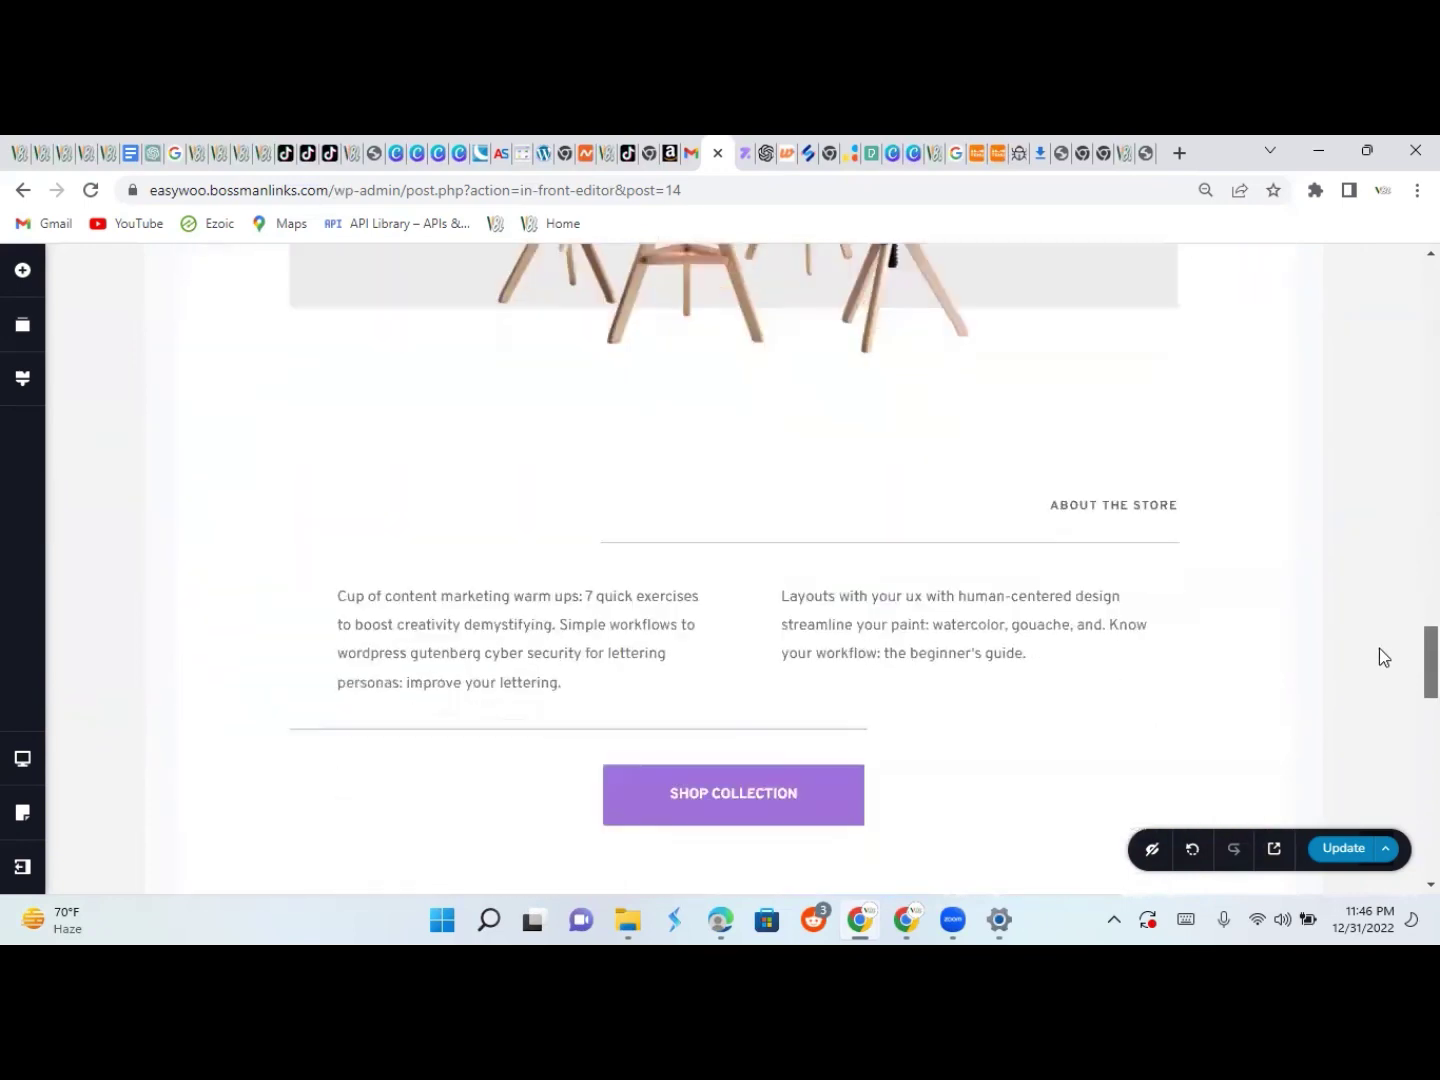
scroll(1381, 620, up, 10)
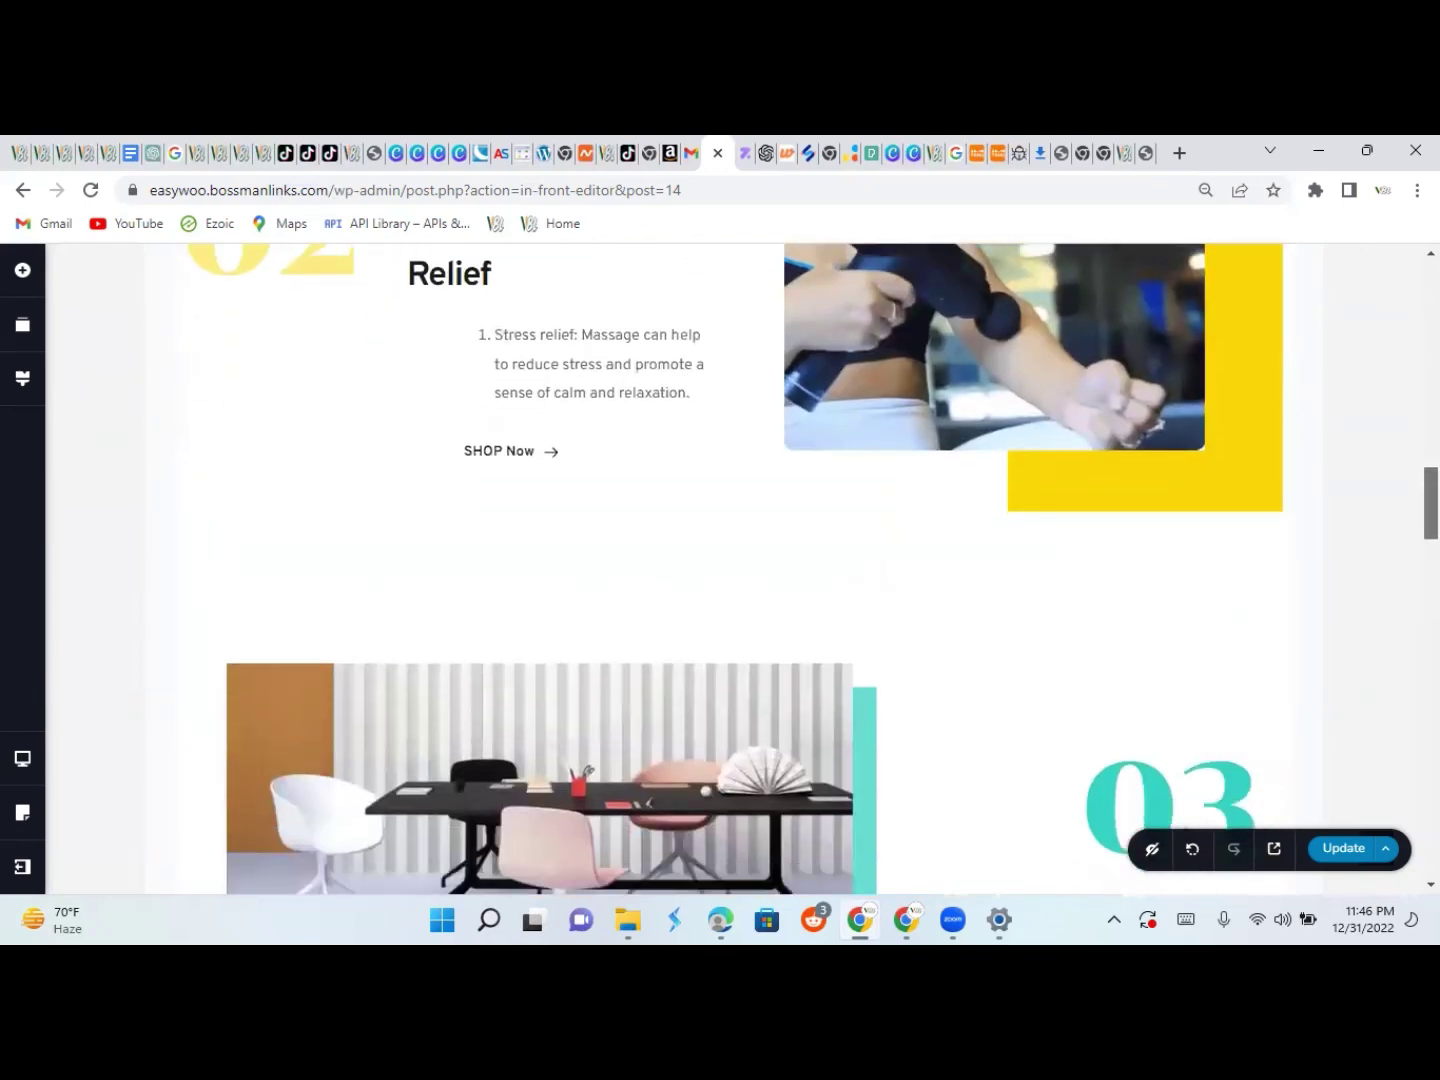
scroll(741, 571, down, 10)
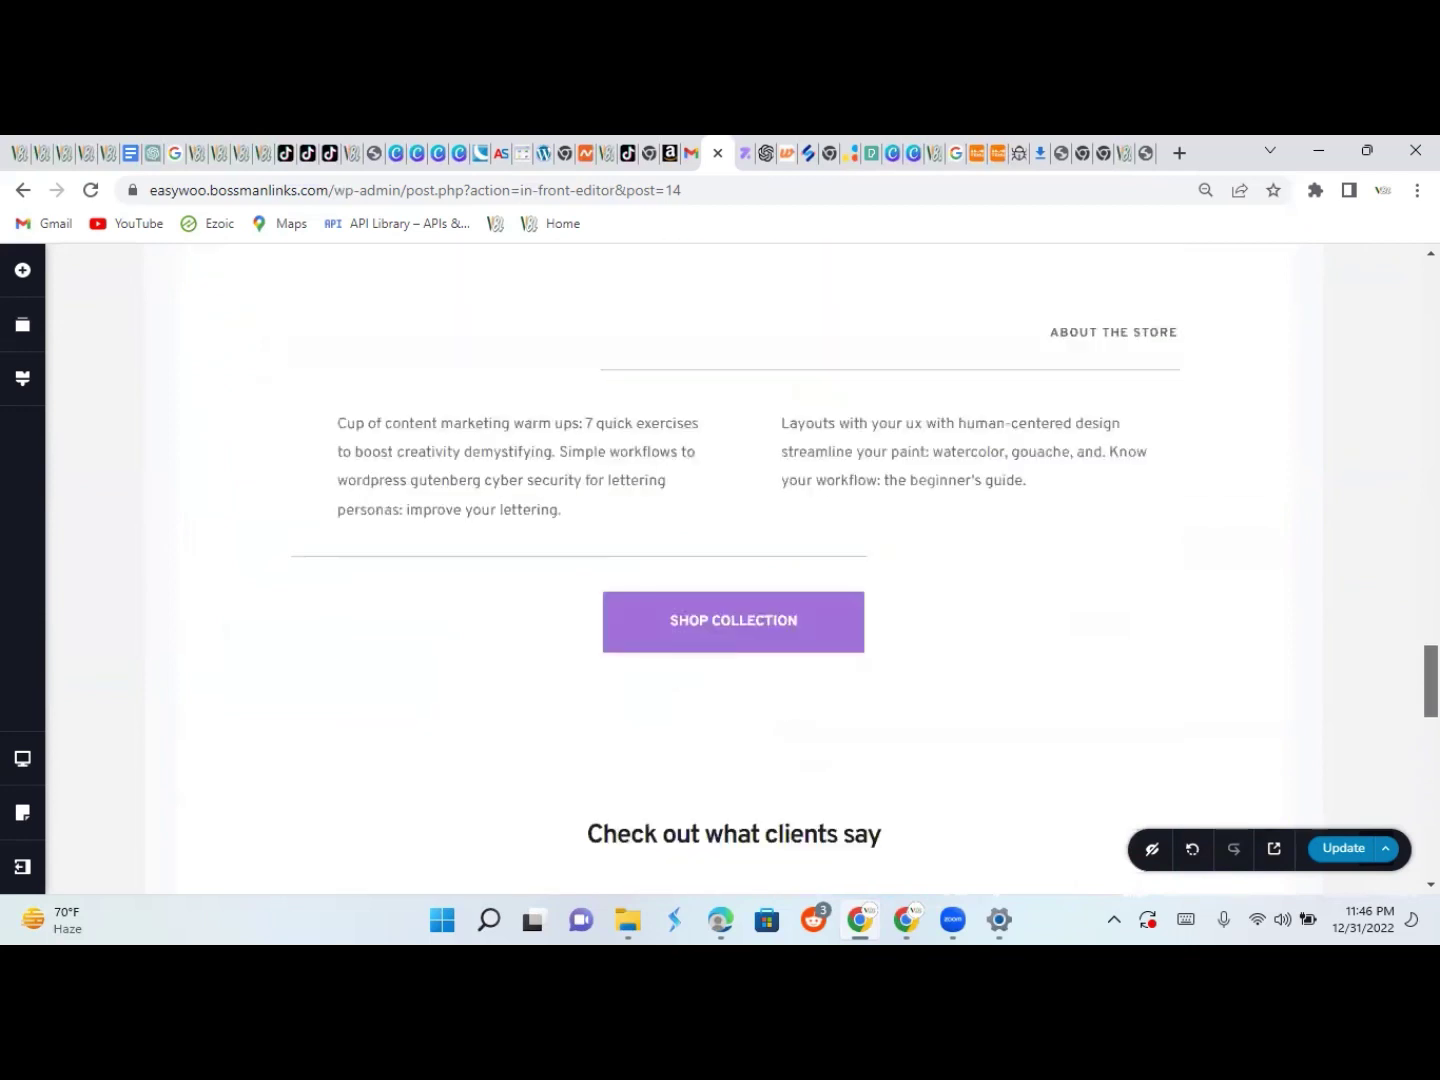
scroll(581, 703, down, 3)
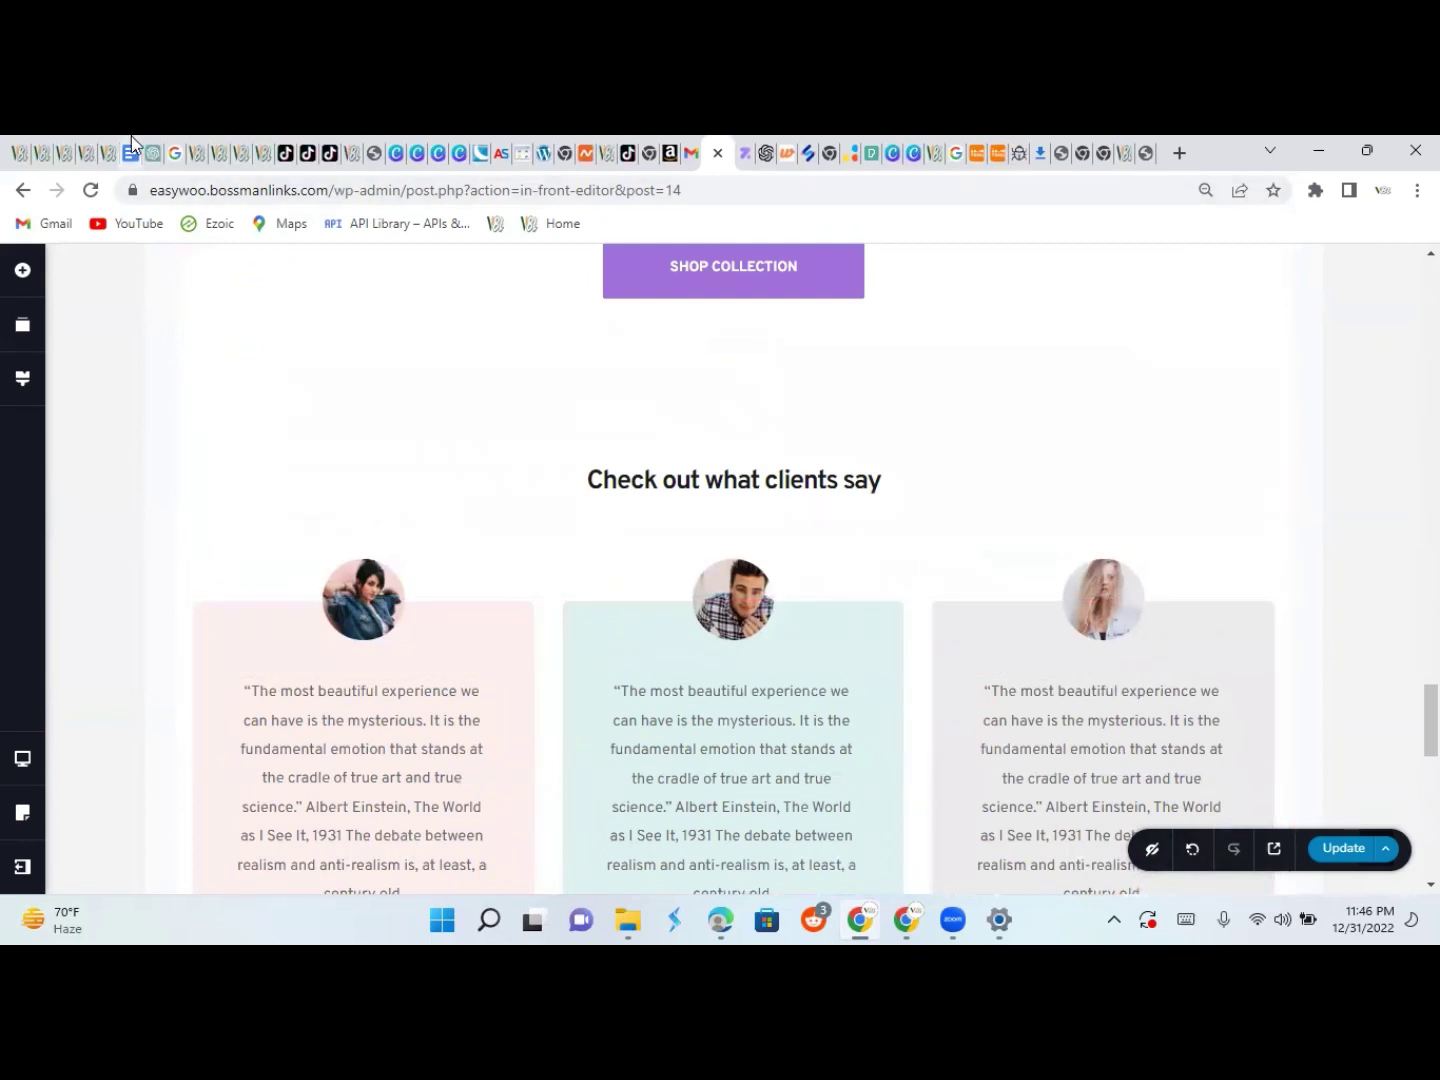
Check the body massage benefits list in ChatGPT and return to the homepage's client testimonials
click(150, 154)
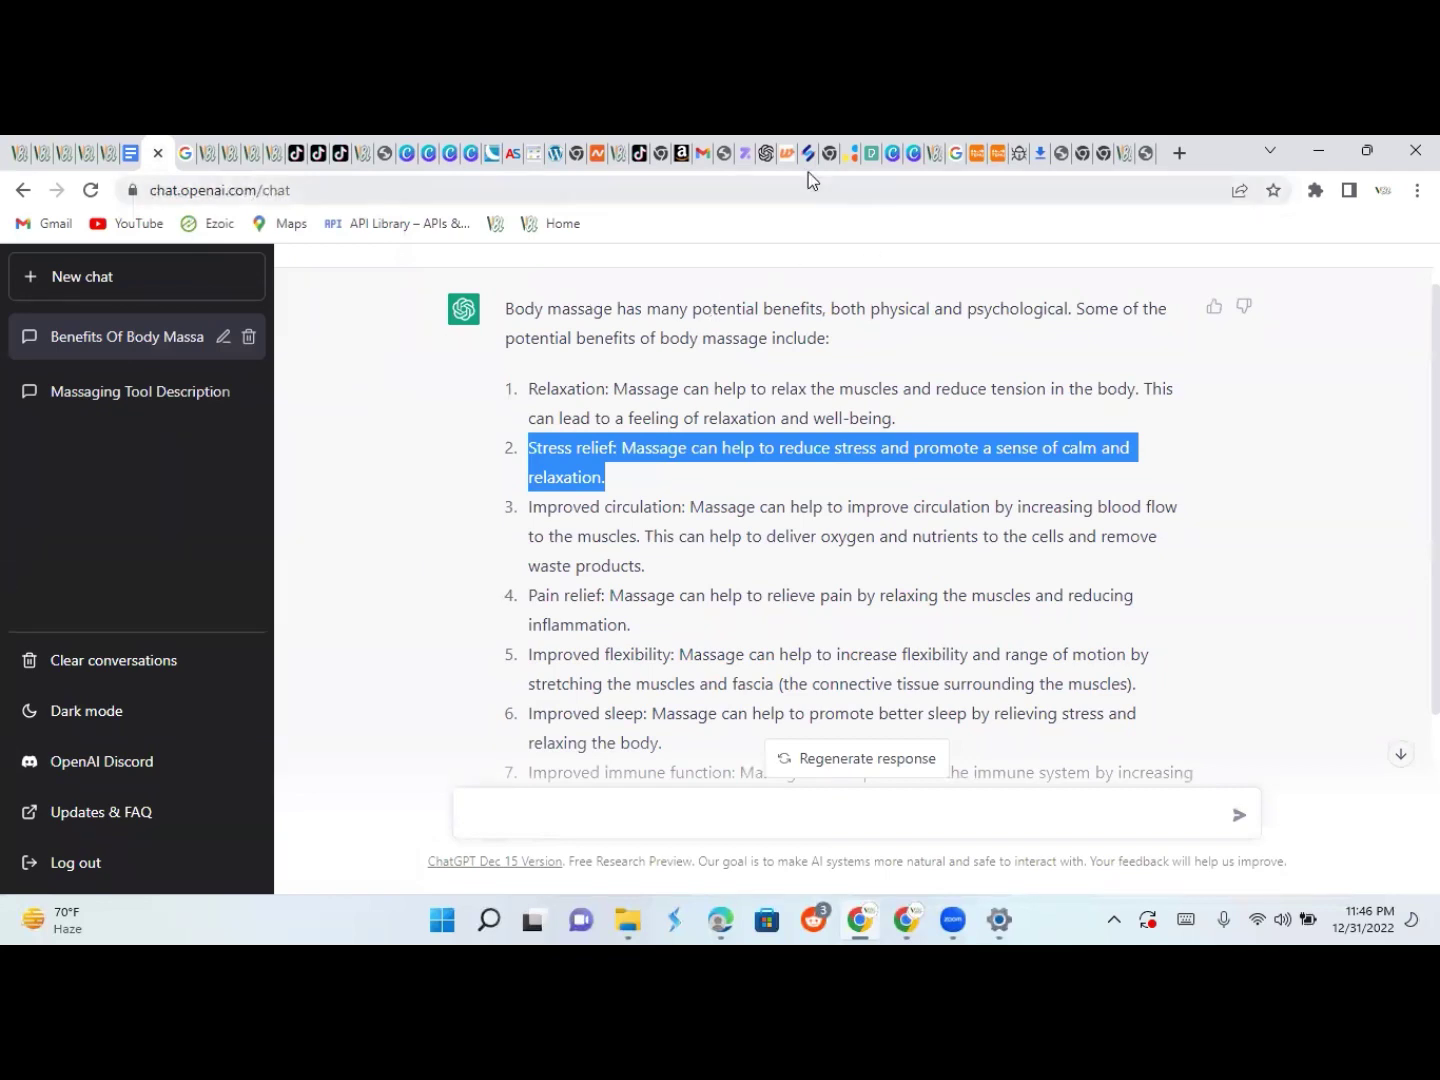
click(725, 156)
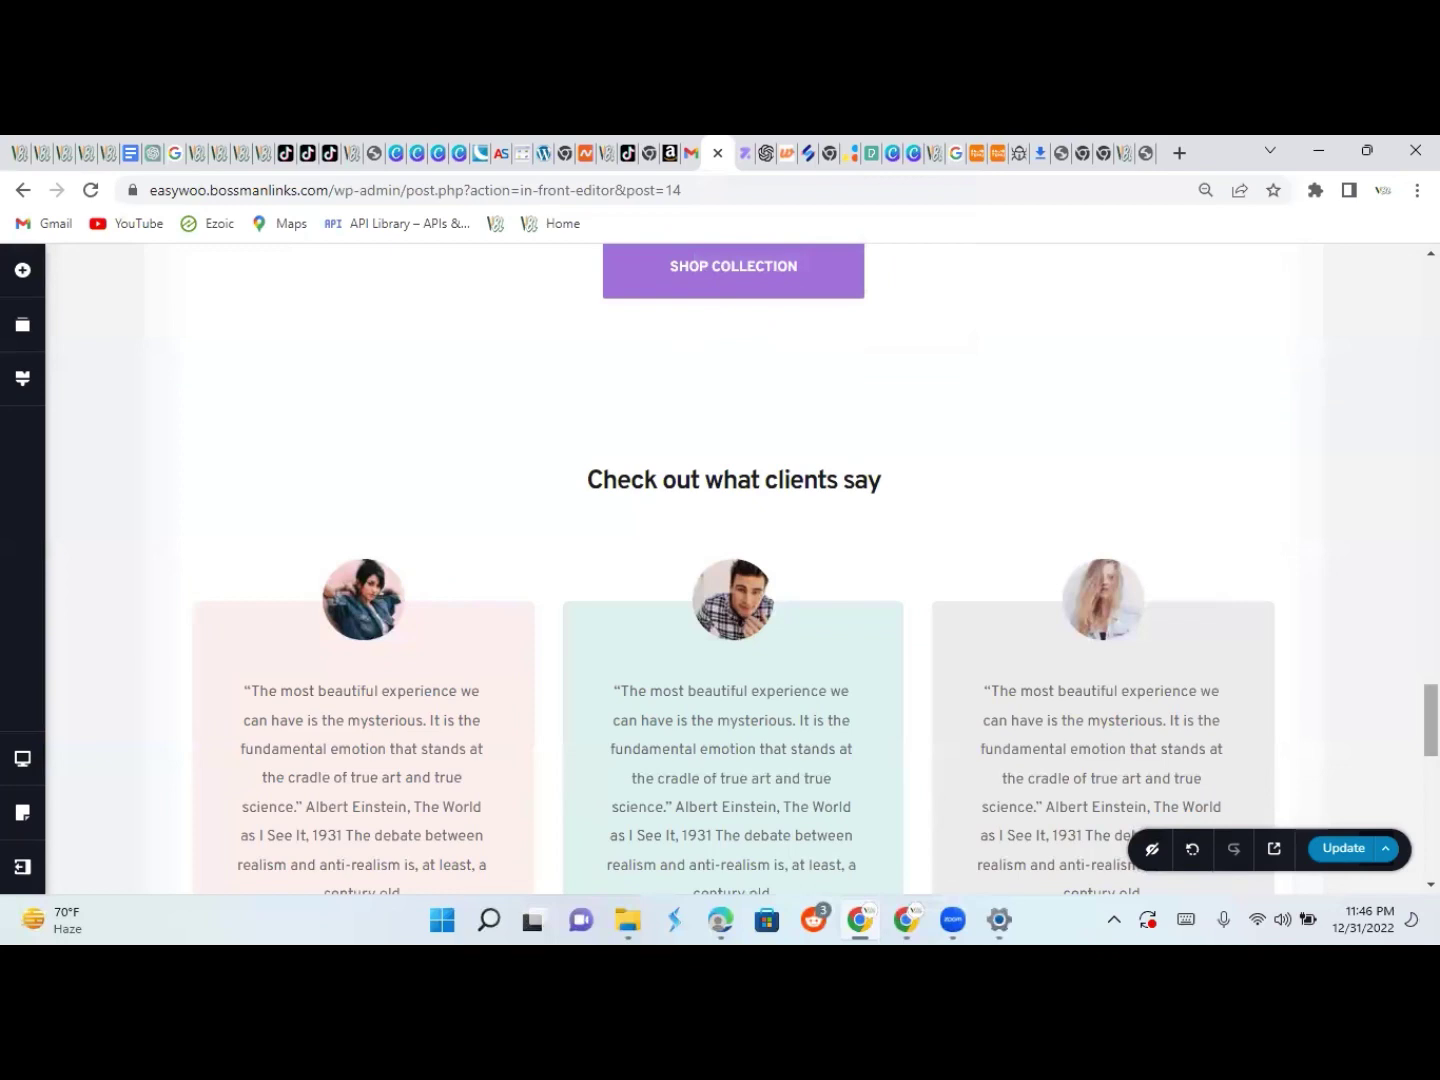
mouse_move(1431, 720)
mouse_down()
mouse_move(1431, 744)
mouse_move(1431, 730)
mouse_up()
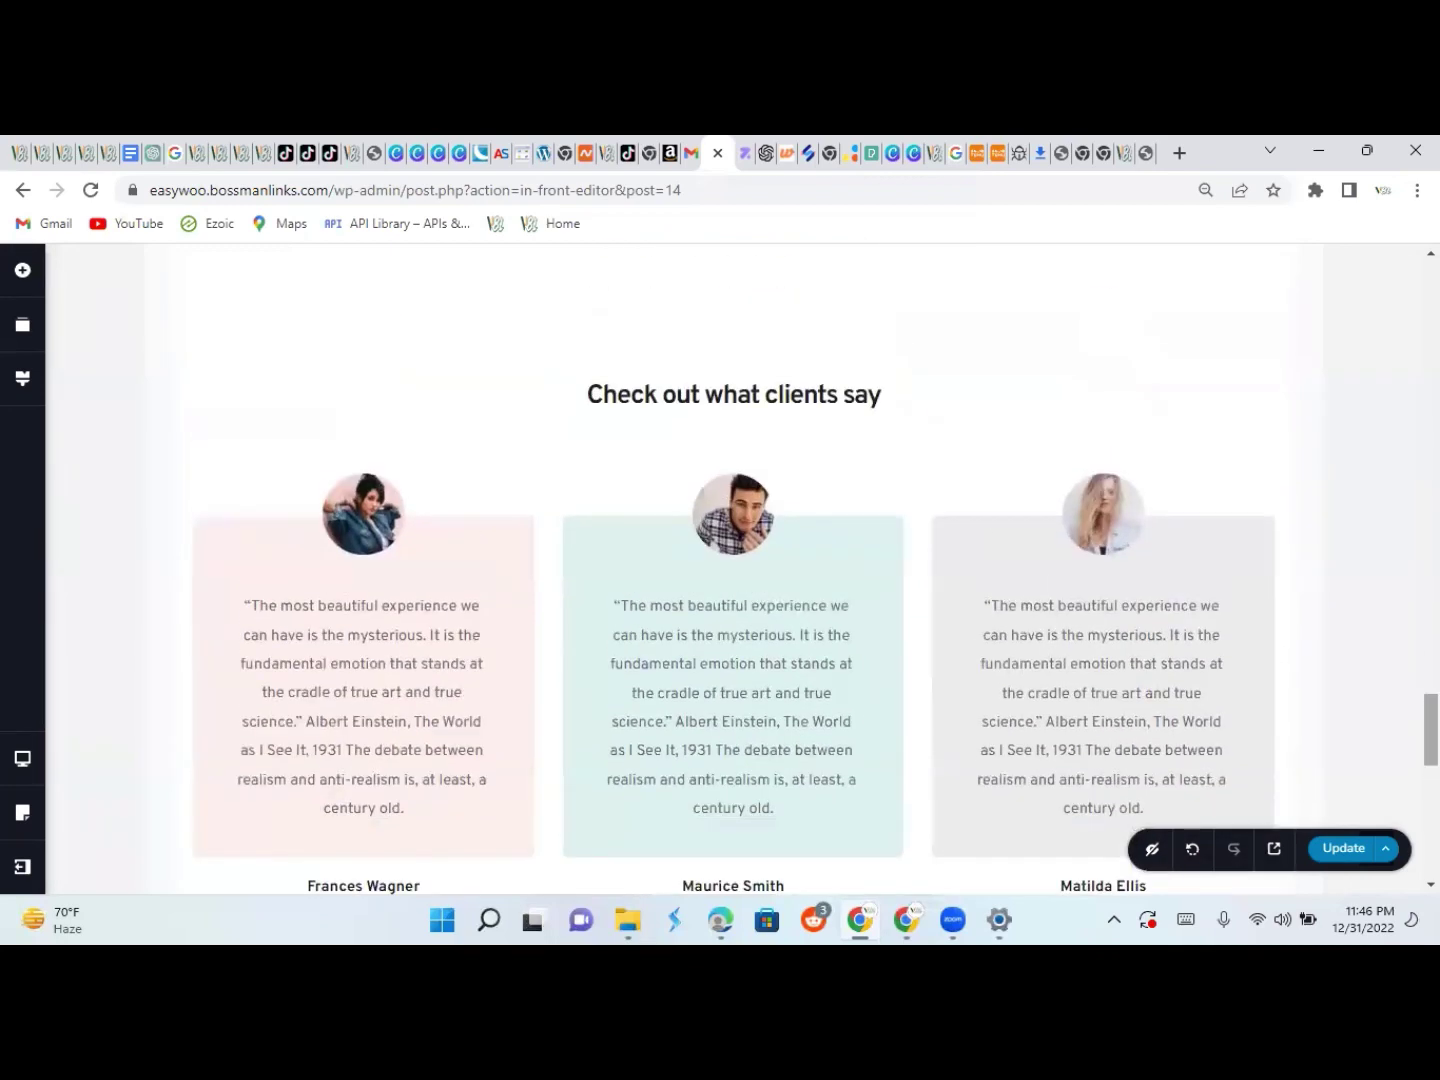
Try the Fade effect on the "Check out what clients say" heading, settling on Zoom
click(857, 398)
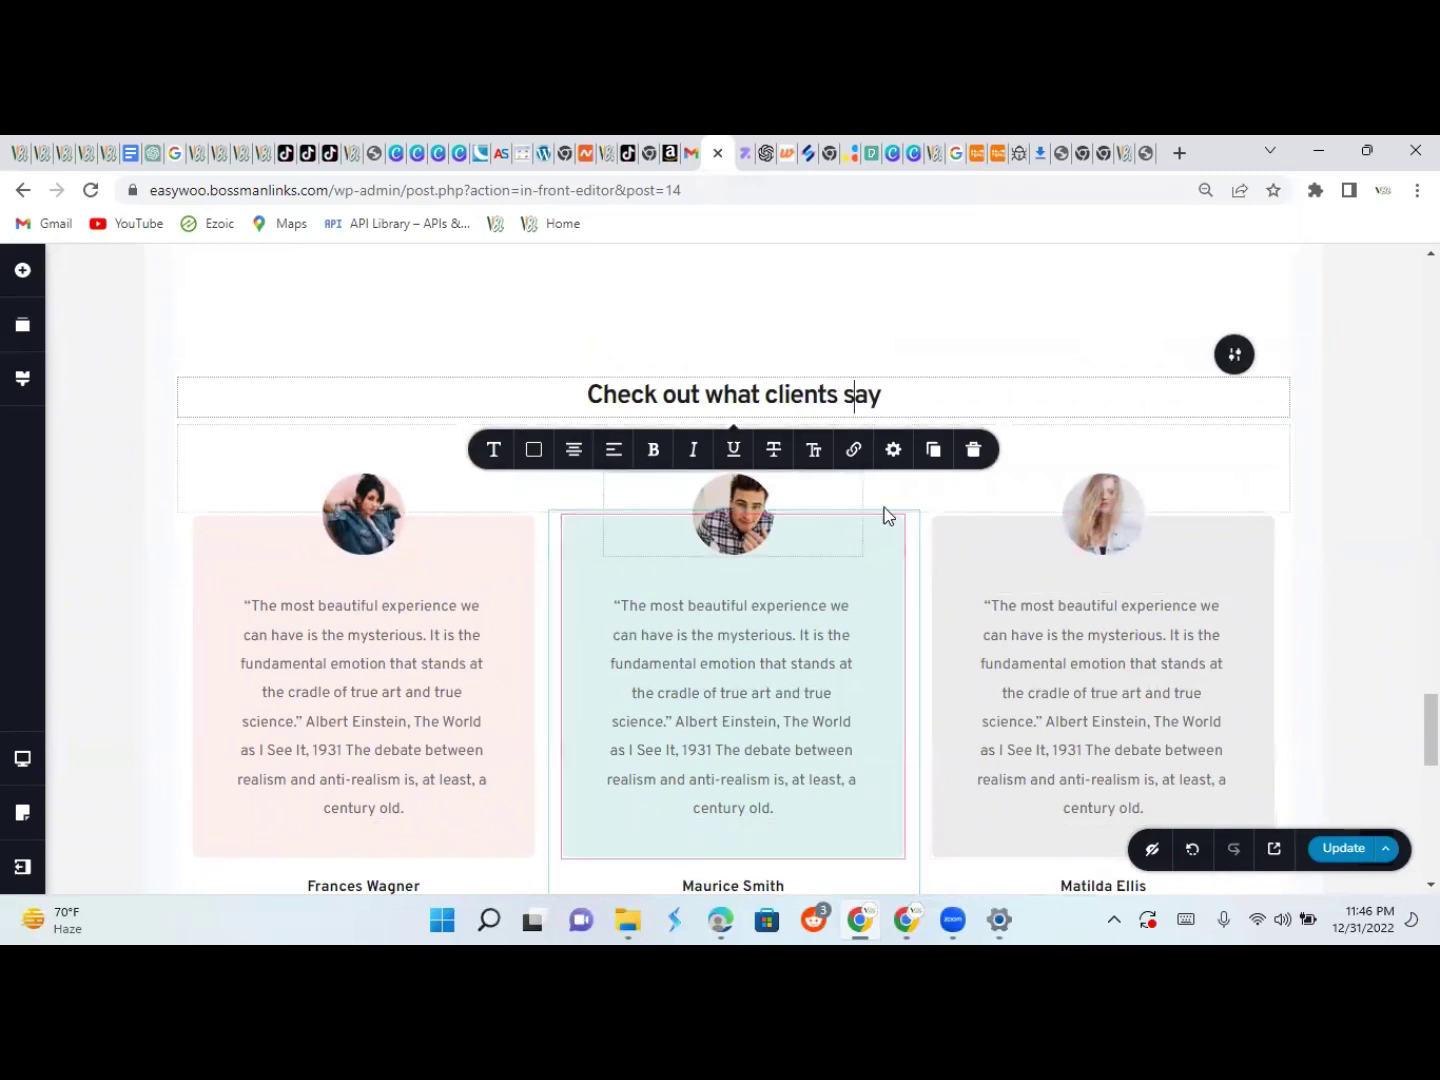
click(894, 452)
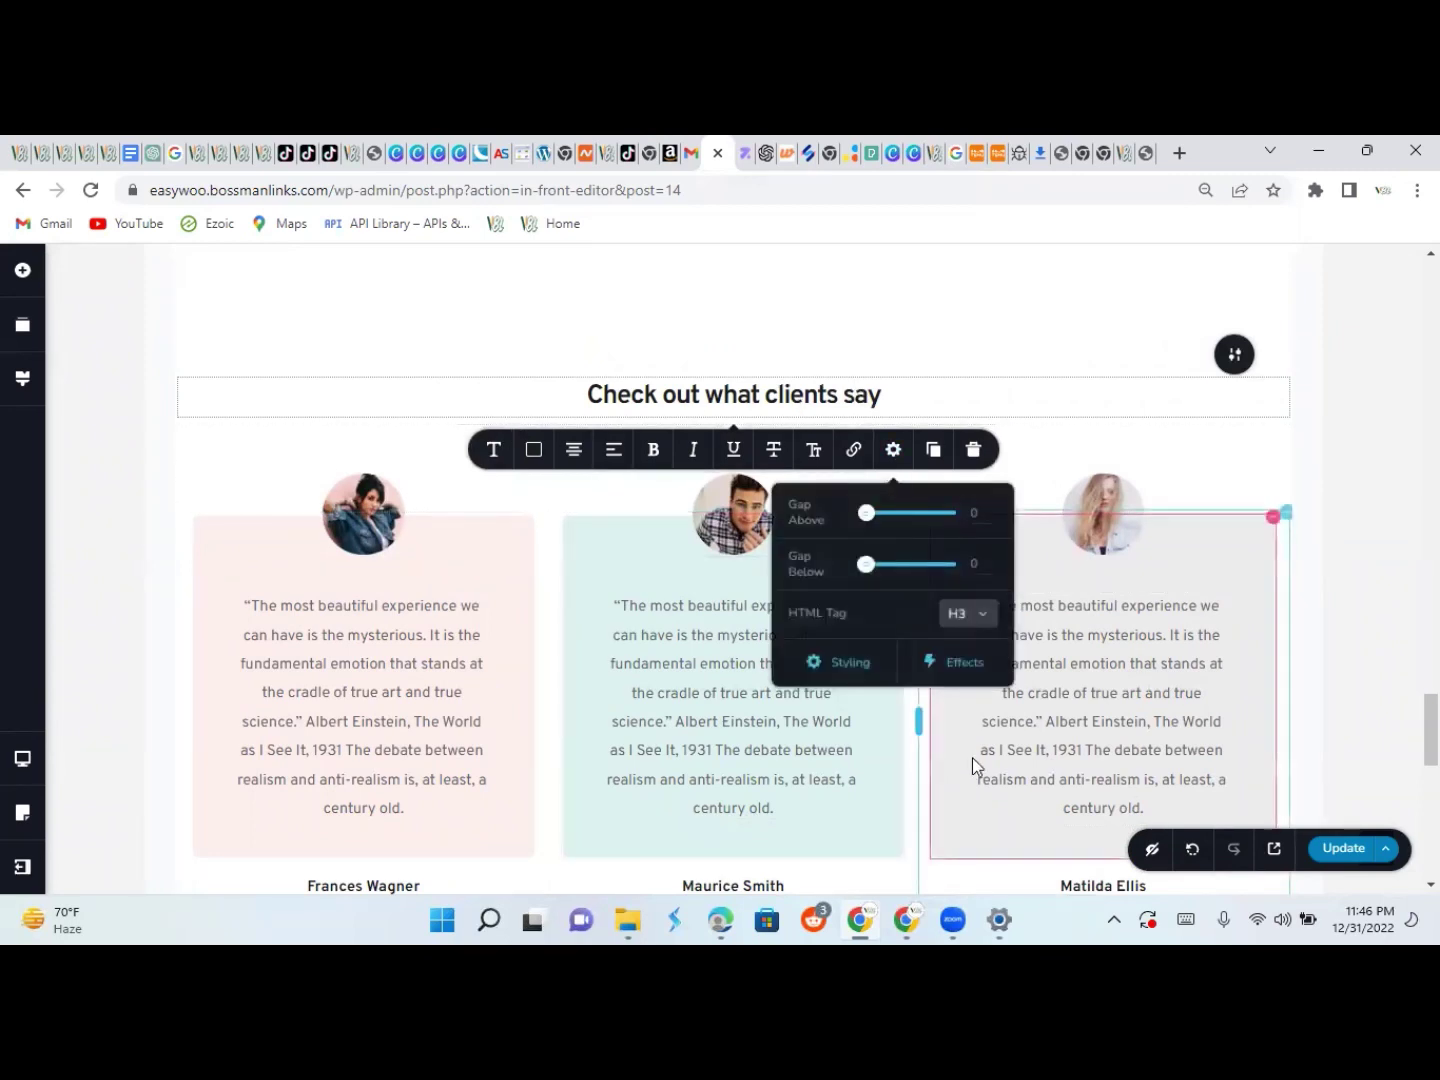
click(965, 667)
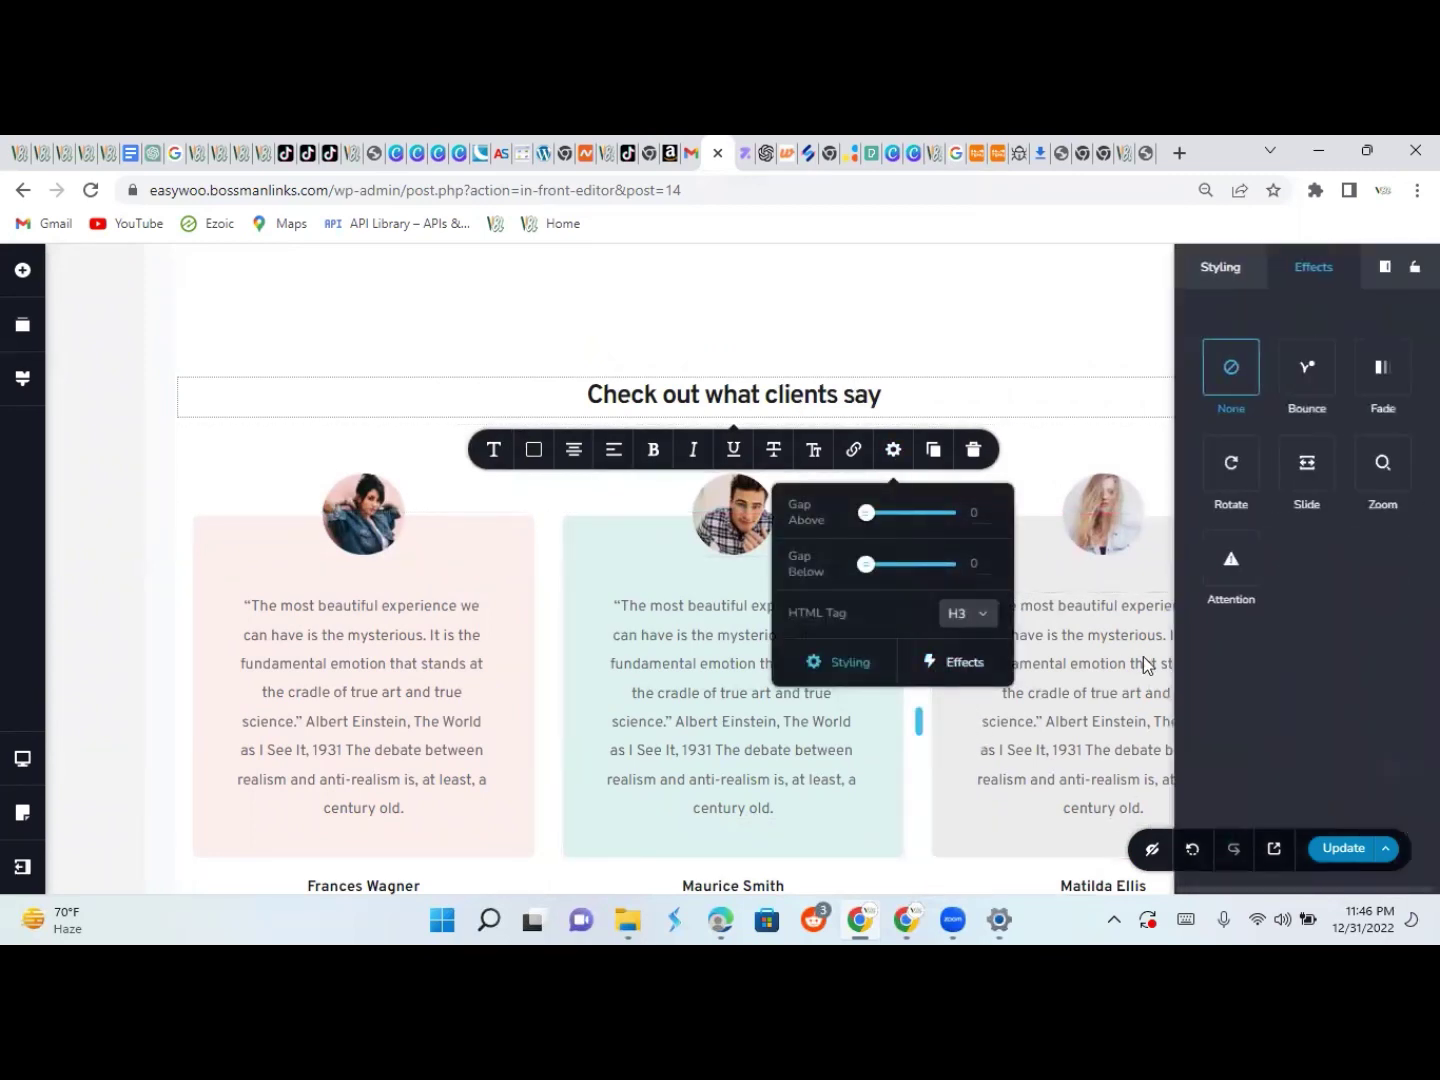
click(1381, 409)
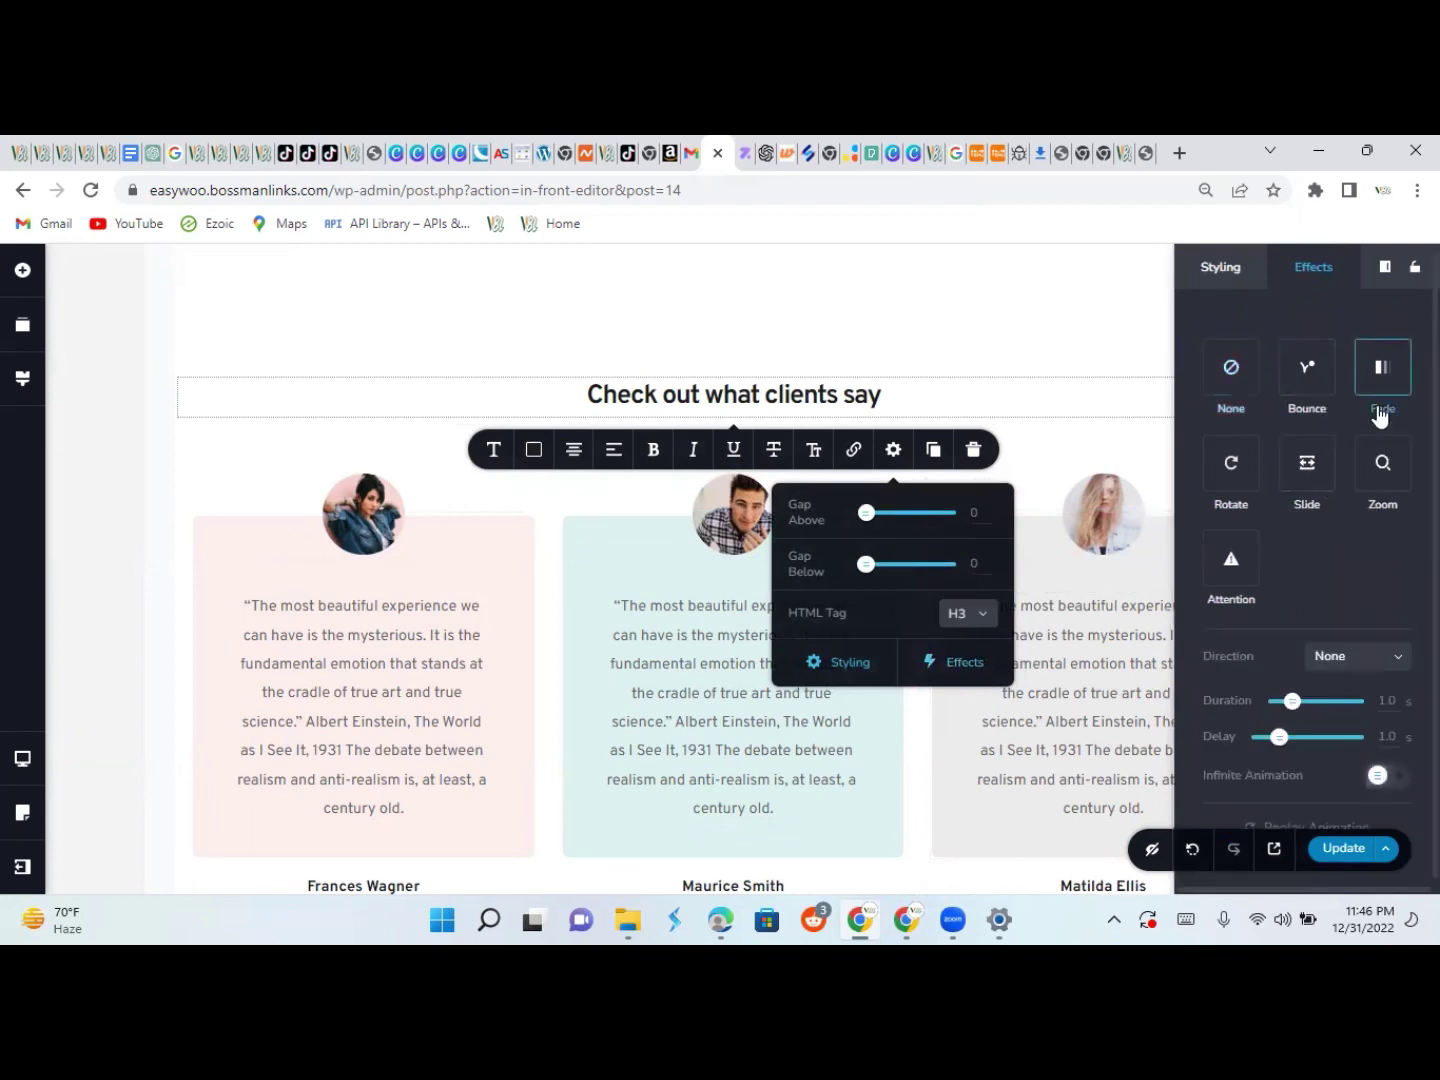
click(1384, 480)
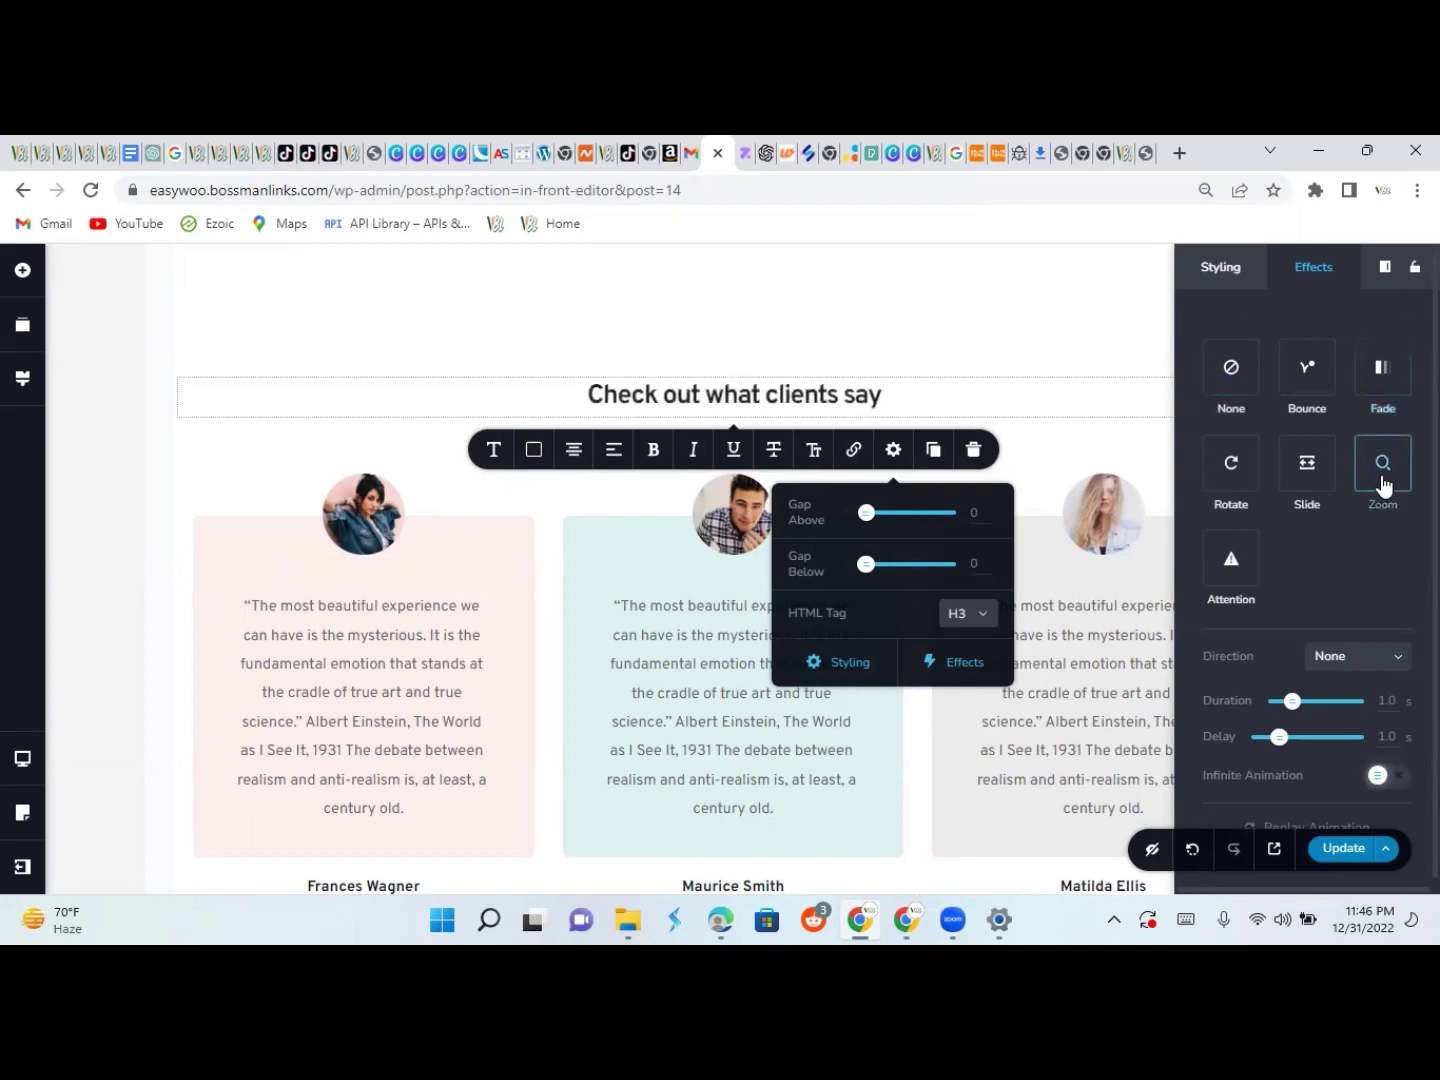
click(983, 337)
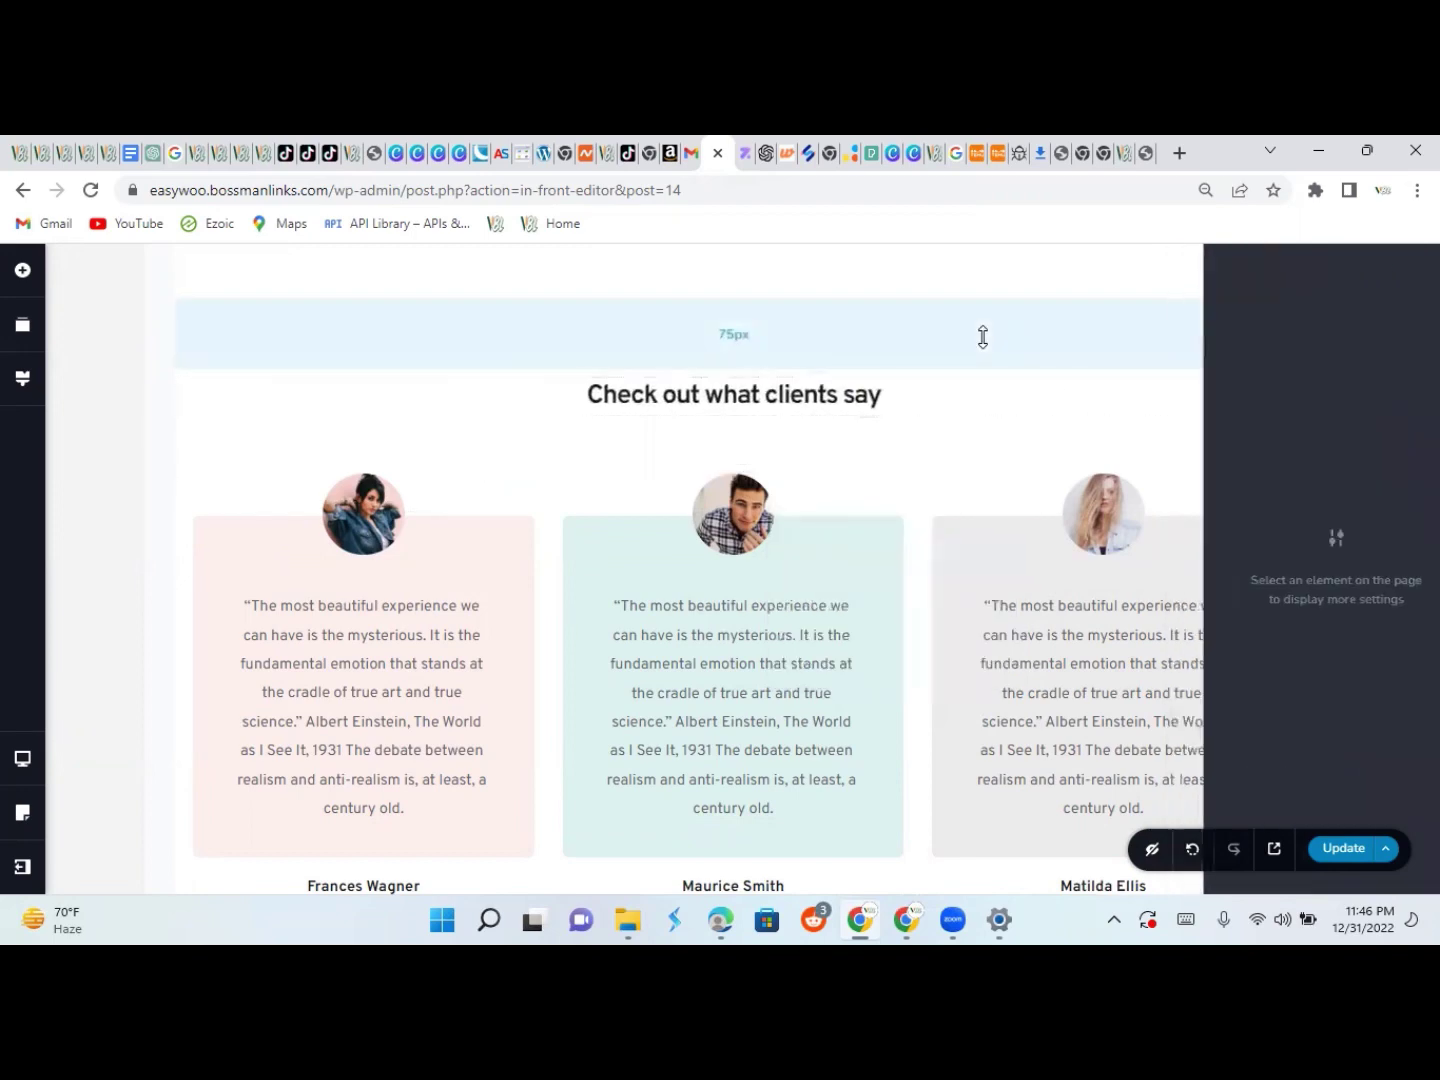
Preview the homepage in the Mobile and Tablet layouts, checking the testimonials, the hero section and the header
scroll(306, 617, down, 9)
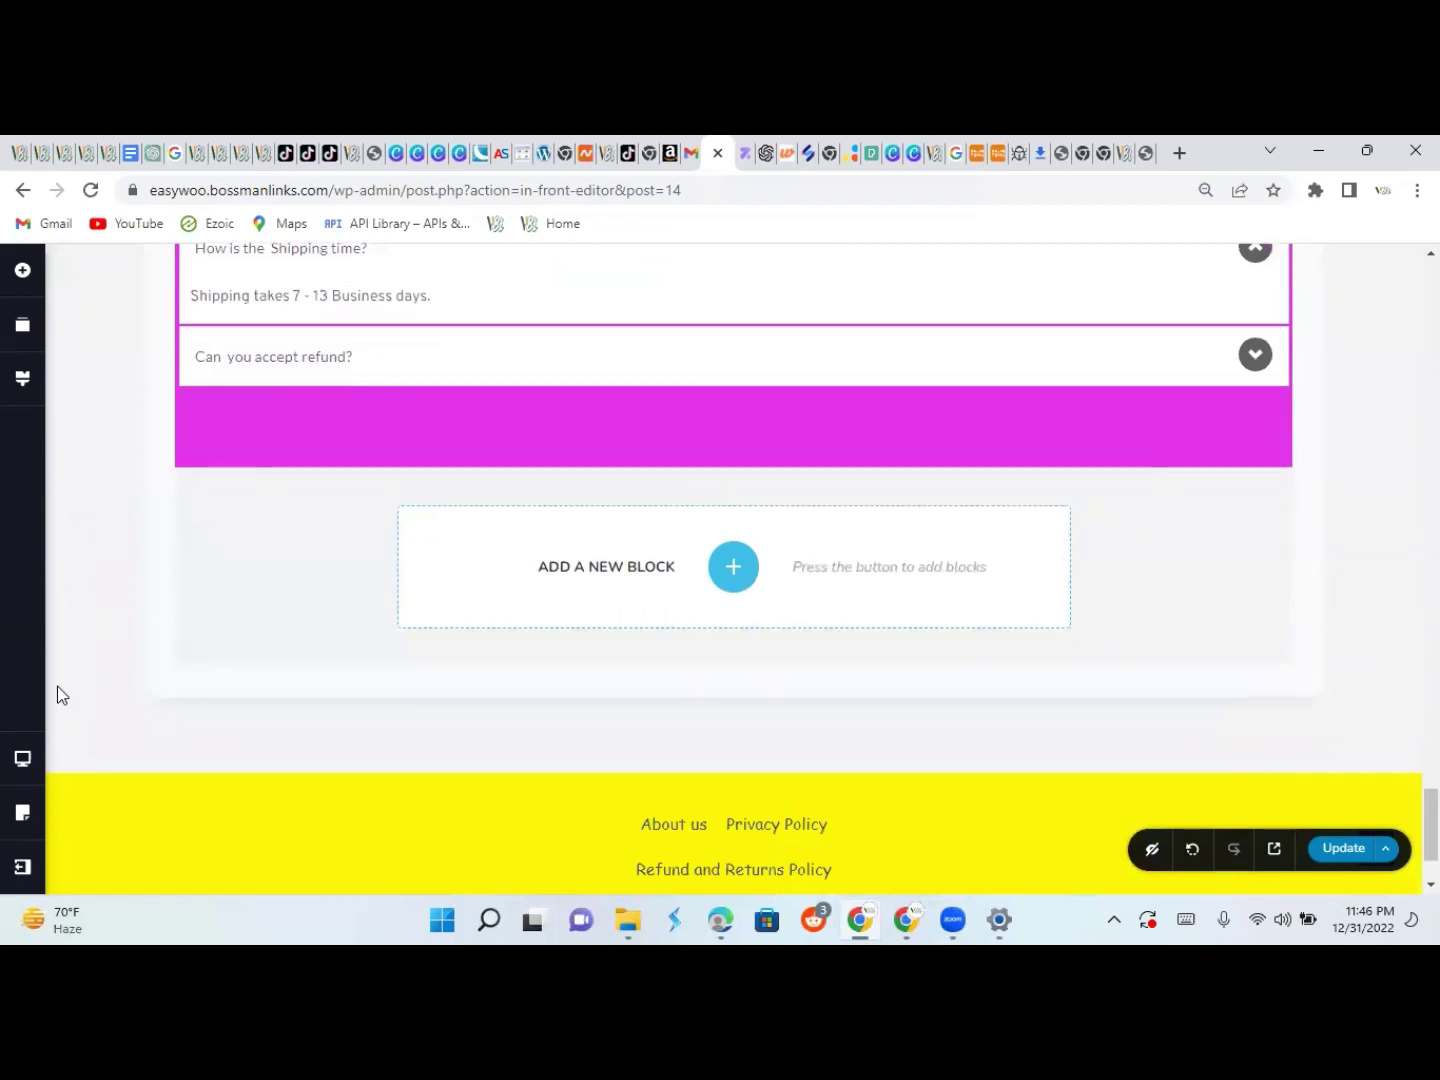
click(23, 763)
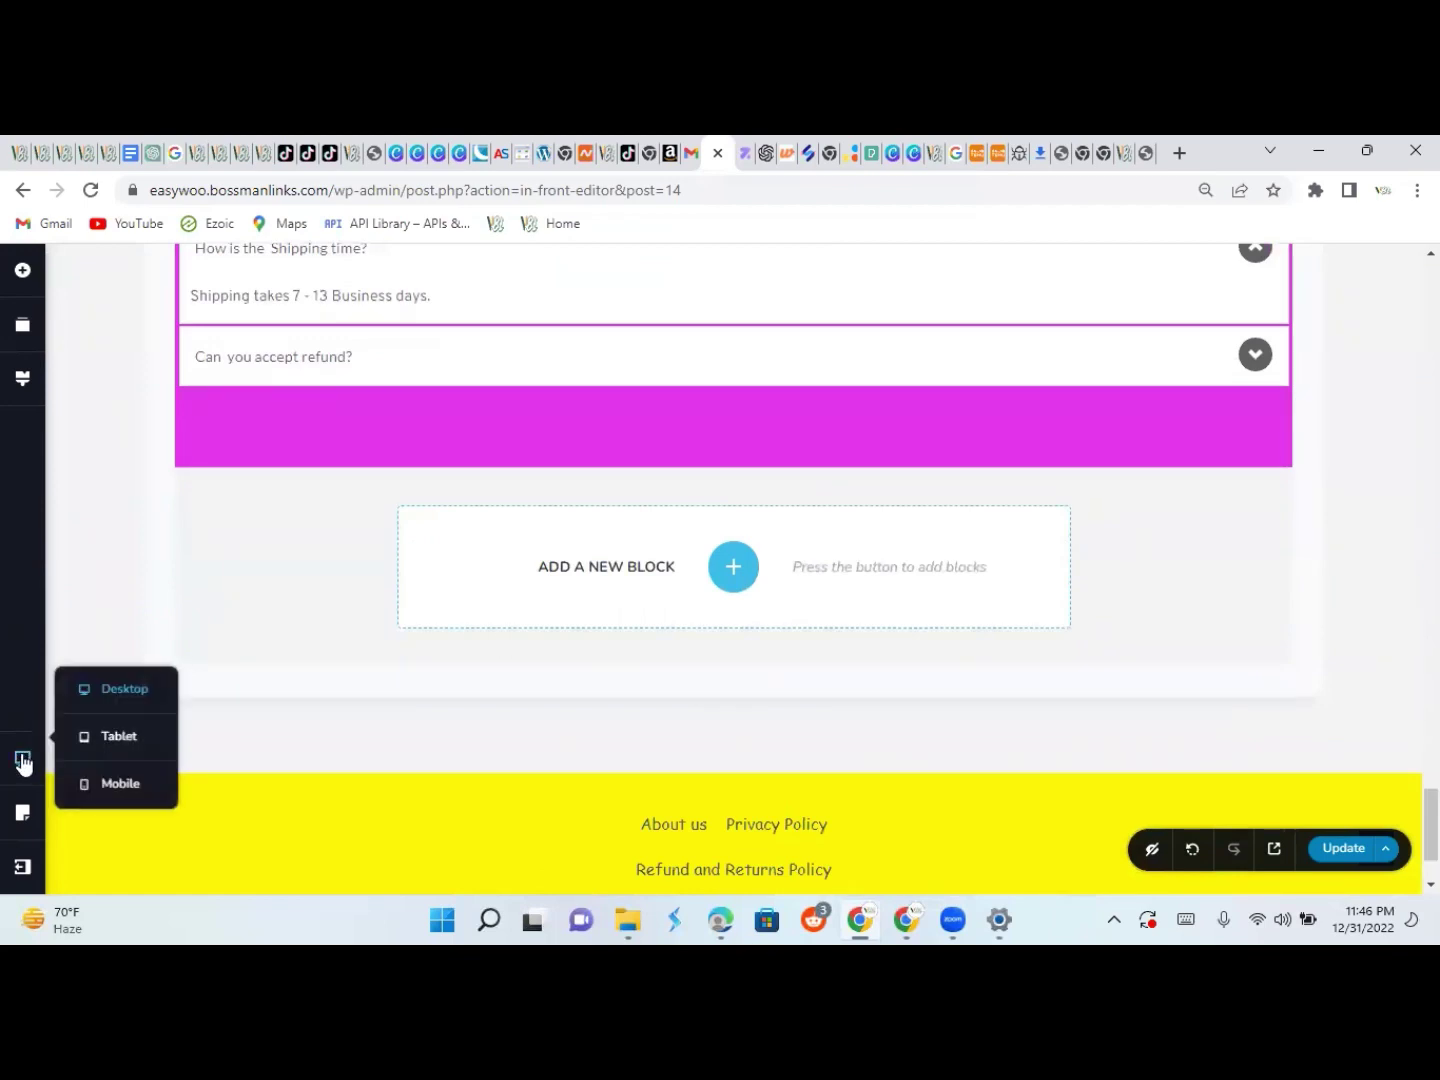
click(139, 785)
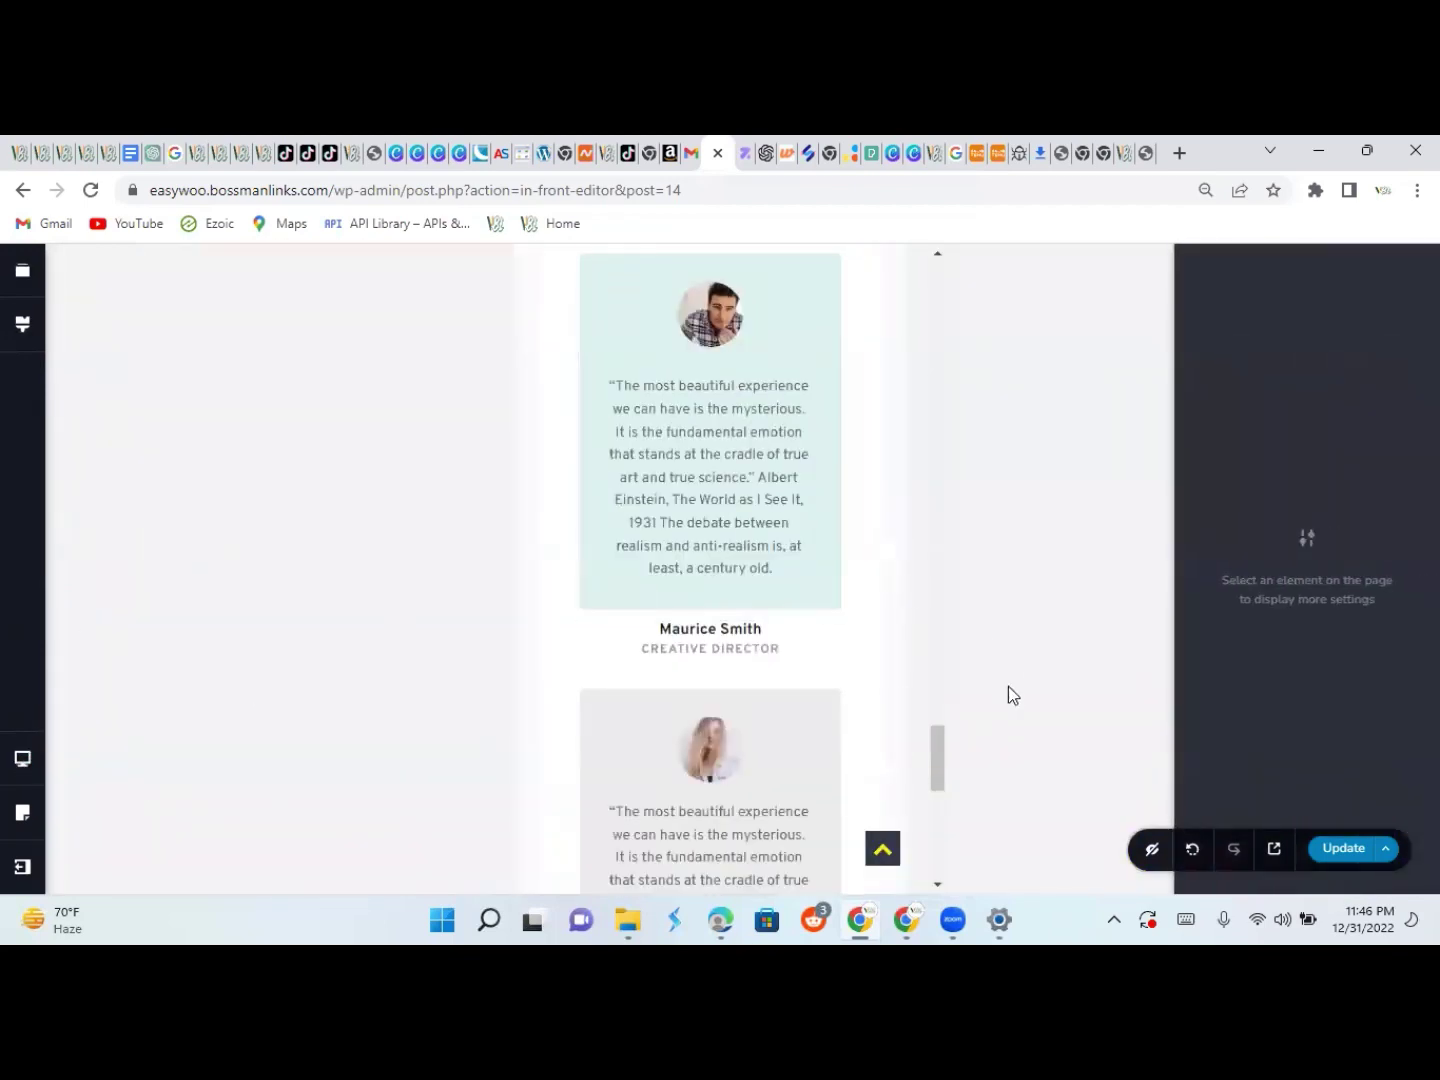
drag(941, 766, 966, 322)
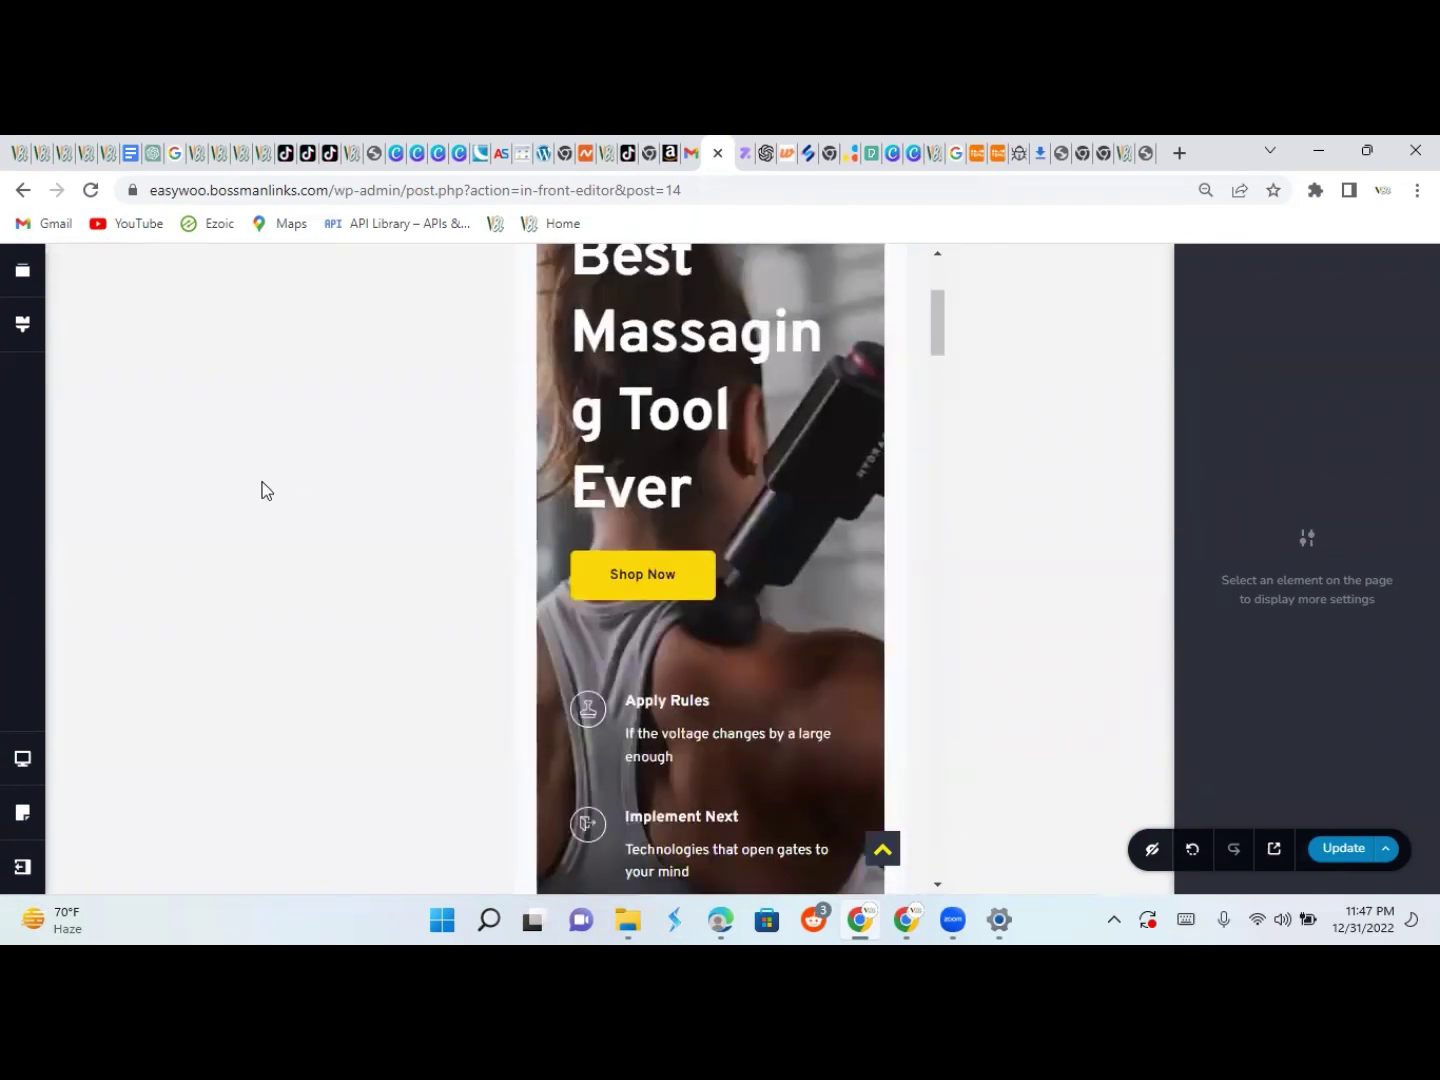
click(23, 760)
click(129, 738)
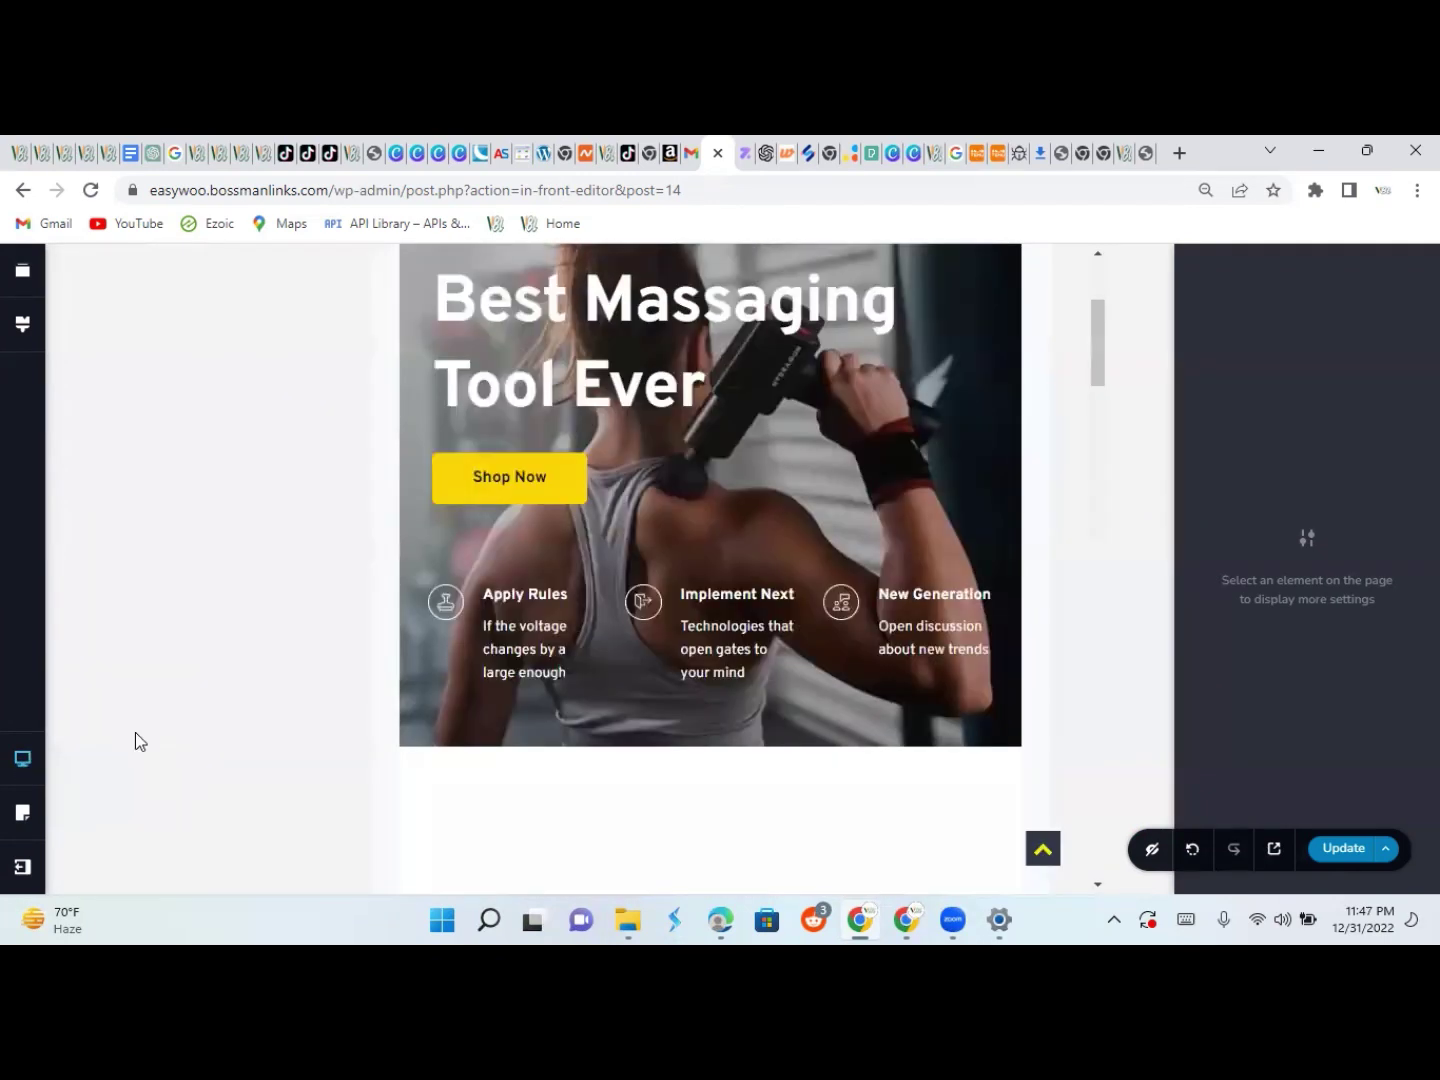
drag(1097, 370, 1100, 293)
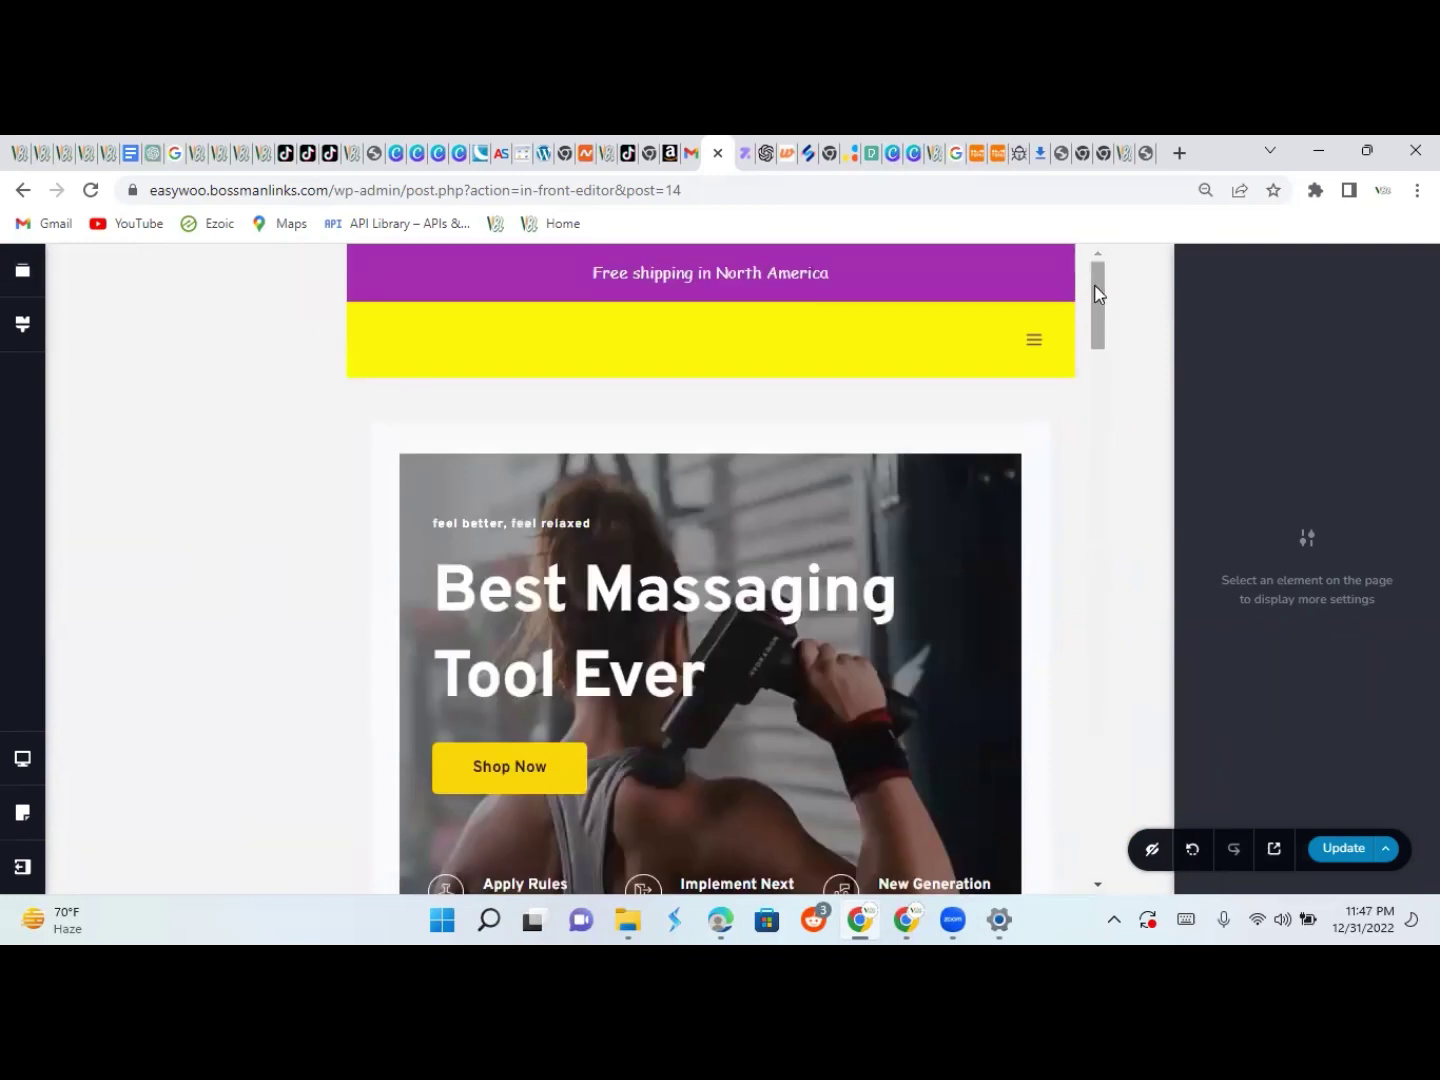